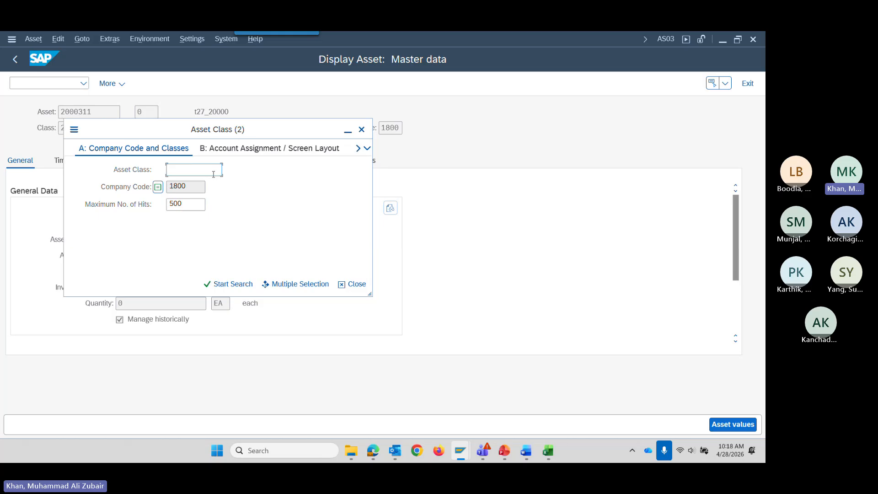
# Search the asset classes for company code 1800, widen the class column to review the list, and close it
pyautogui.click(216, 170)
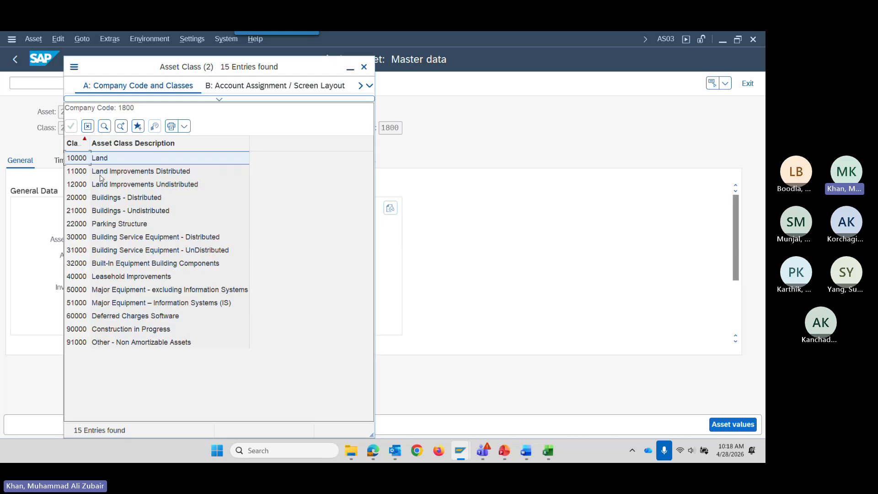
pyautogui.moveTo(96, 147); pyautogui.dragTo(115, 146)
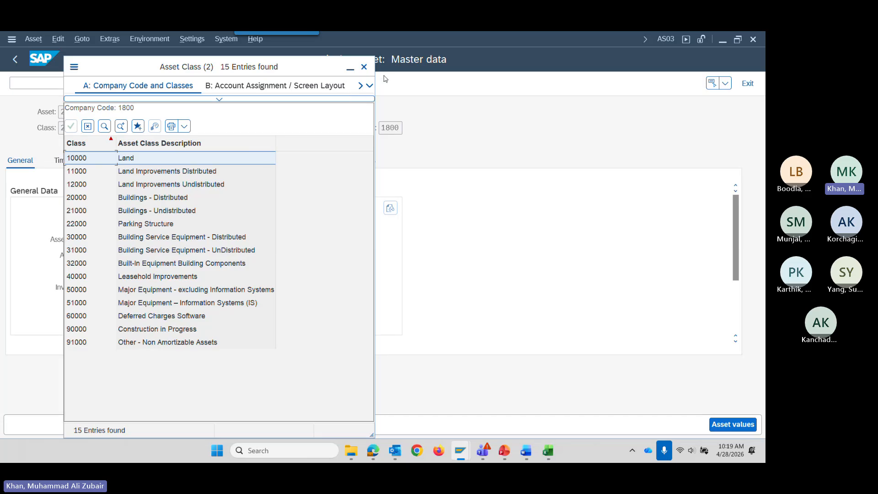
pyautogui.click(364, 67)
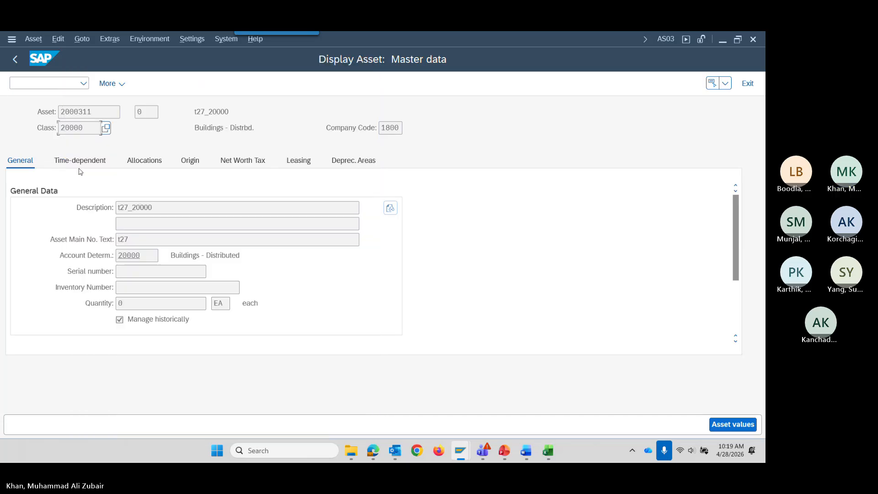
# Review the asset's time-dependent data, examining the fund and grant assignments
pyautogui.click(97, 164)
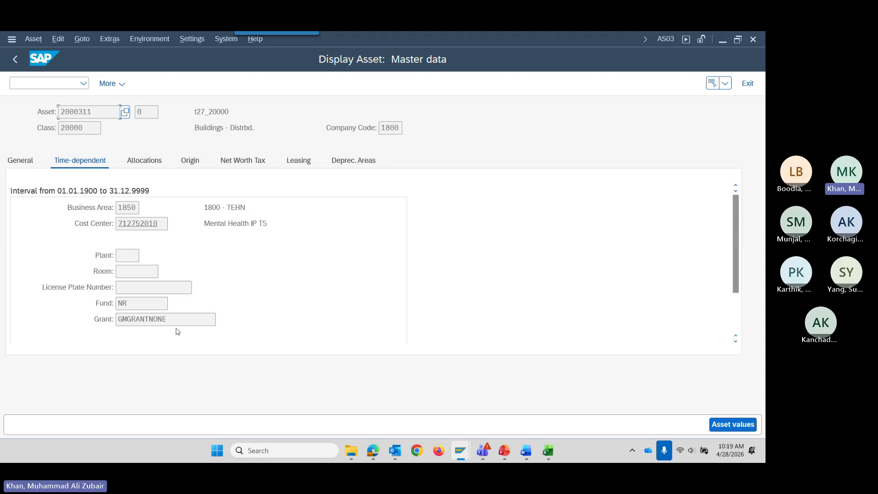
pyautogui.moveTo(168, 318); pyautogui.dragTo(116, 305)
pyautogui.click(127, 305)
pyautogui.moveTo(168, 318); pyautogui.dragTo(128, 319)
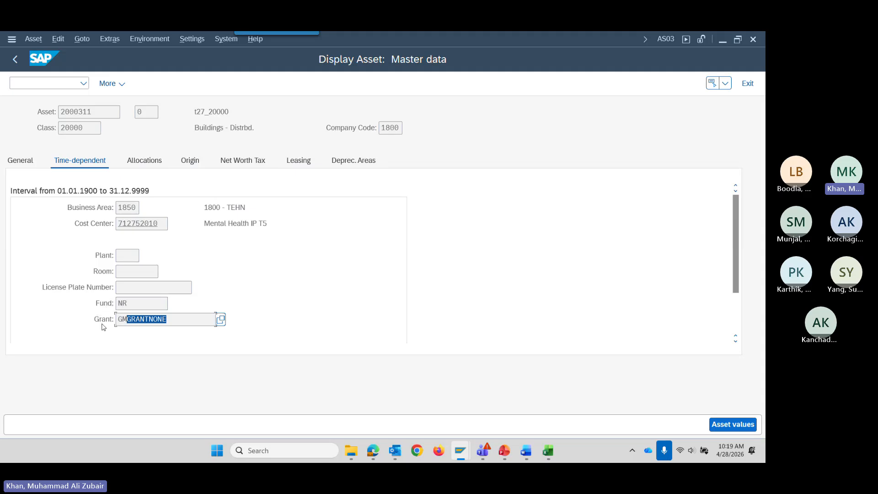
pyautogui.click(144, 321)
pyautogui.moveTo(154, 319); pyautogui.dragTo(115, 320)
pyautogui.click(167, 320)
# View the asset's allocations and compare them with the investment support entry in its depreciation areas
pyautogui.click(153, 166)
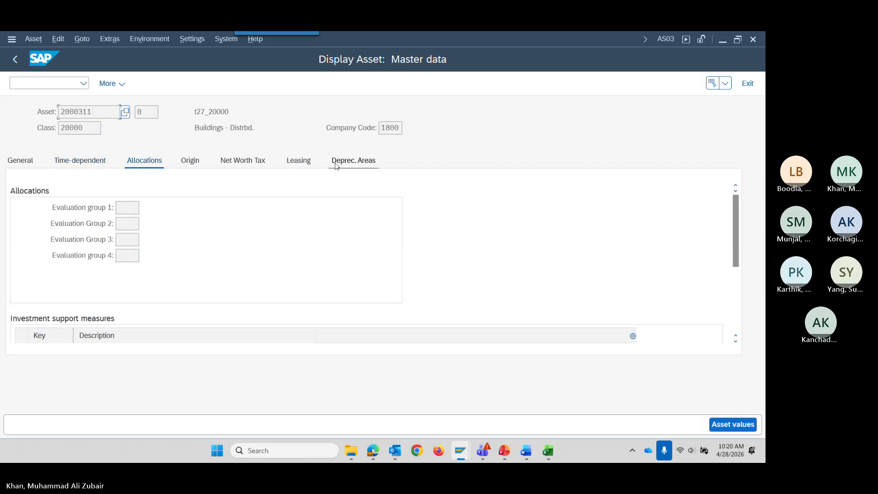
pyautogui.click(362, 163)
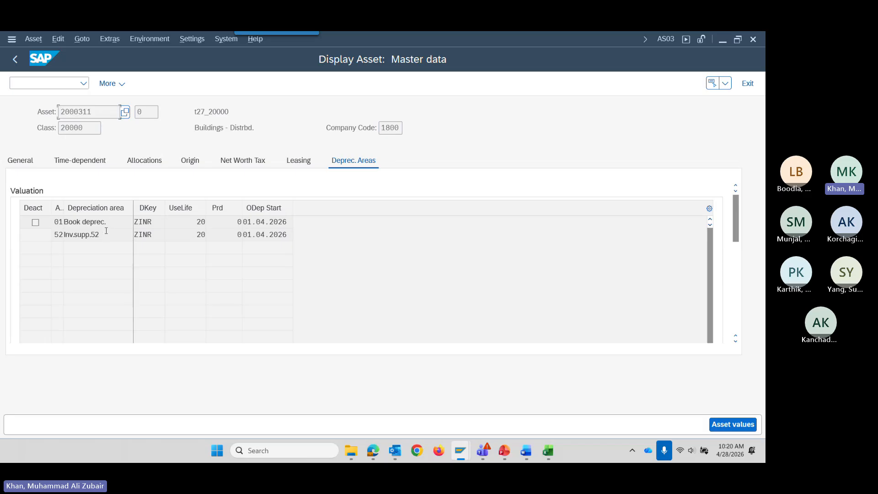
pyautogui.click(107, 236)
# Examine the investment support measure in the asset's allocations and review the list of available investment support keys
pyautogui.click(152, 163)
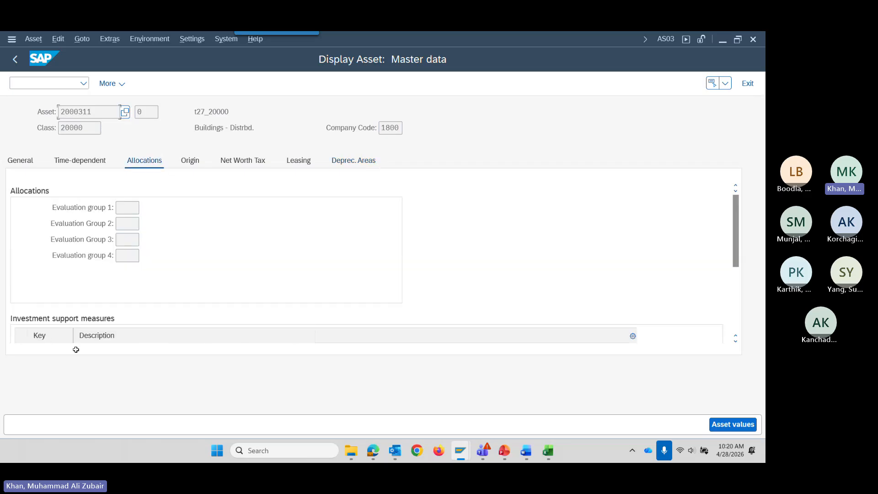
pyautogui.click(736, 341)
pyautogui.click(736, 341)
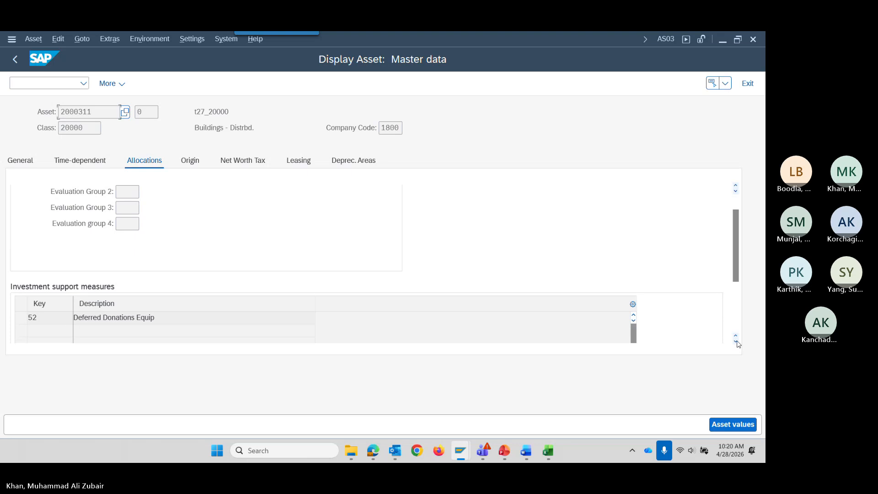
pyautogui.click(56, 320)
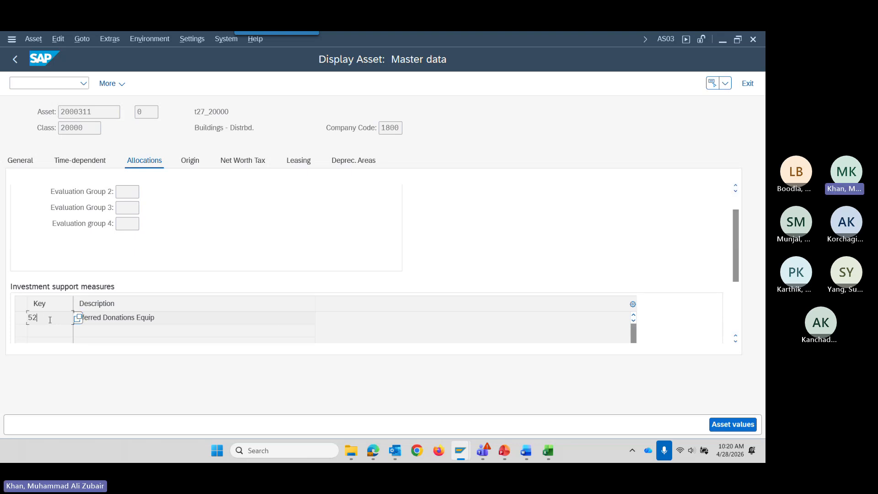
pyautogui.click(79, 318)
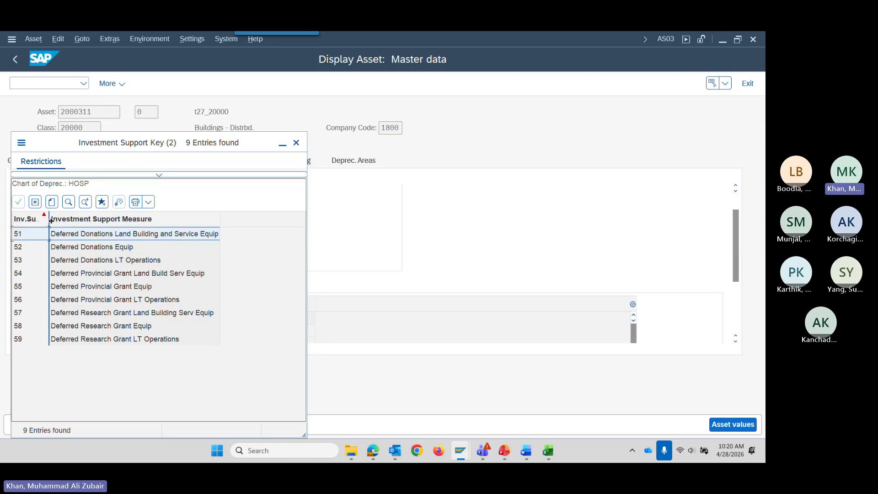
pyautogui.moveTo(48, 222); pyautogui.dragTo(67, 223)
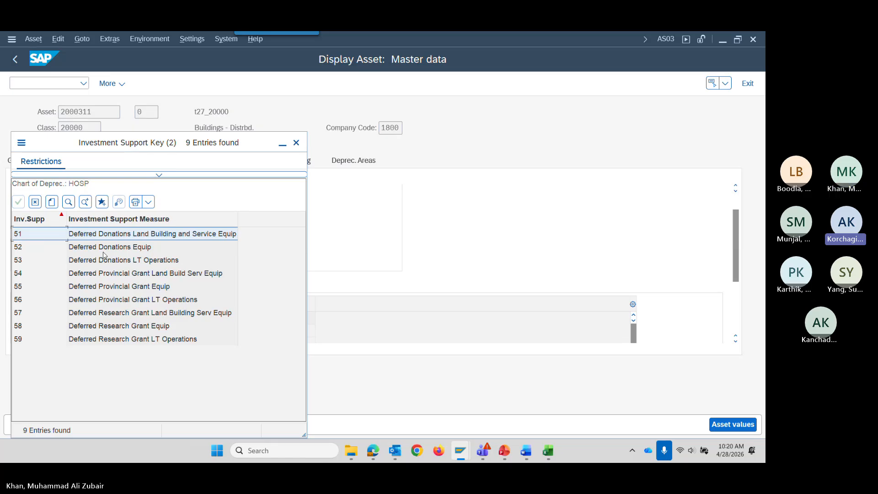
pyautogui.click(84, 251)
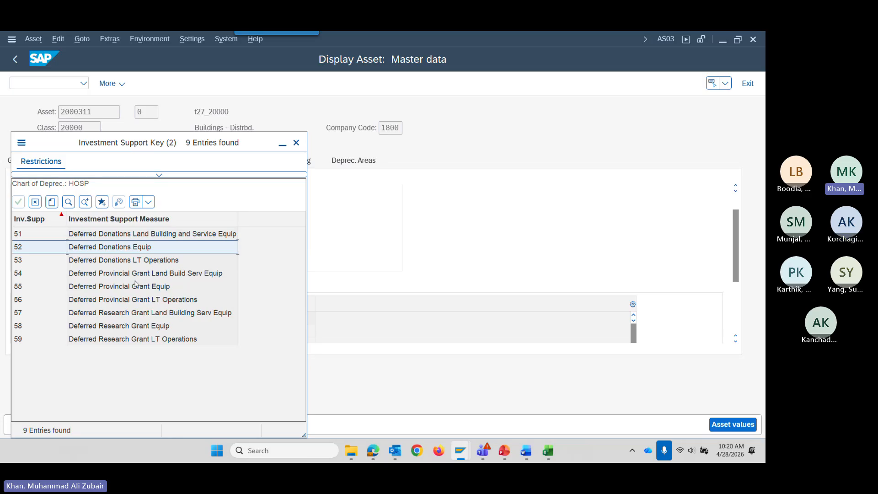
pyautogui.click(118, 276)
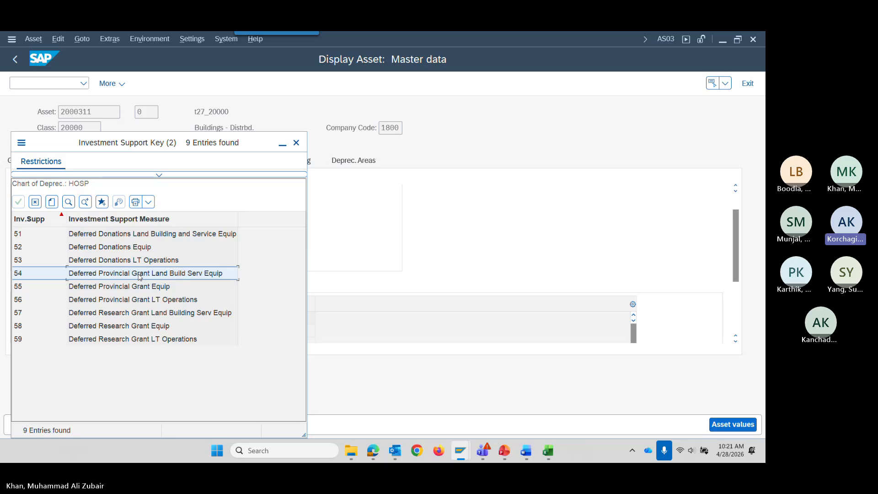
pyautogui.click(297, 144)
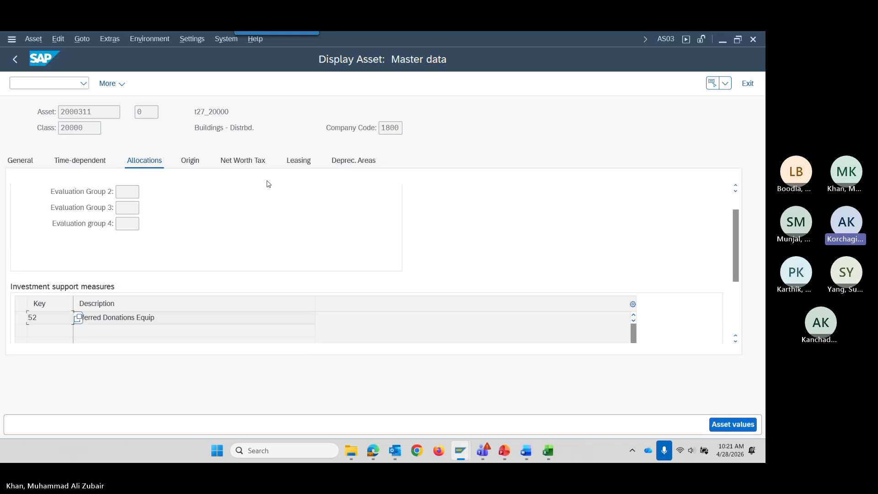
# Return to the asset's depreciation areas and examine the book depreciation row
pyautogui.click(126, 226)
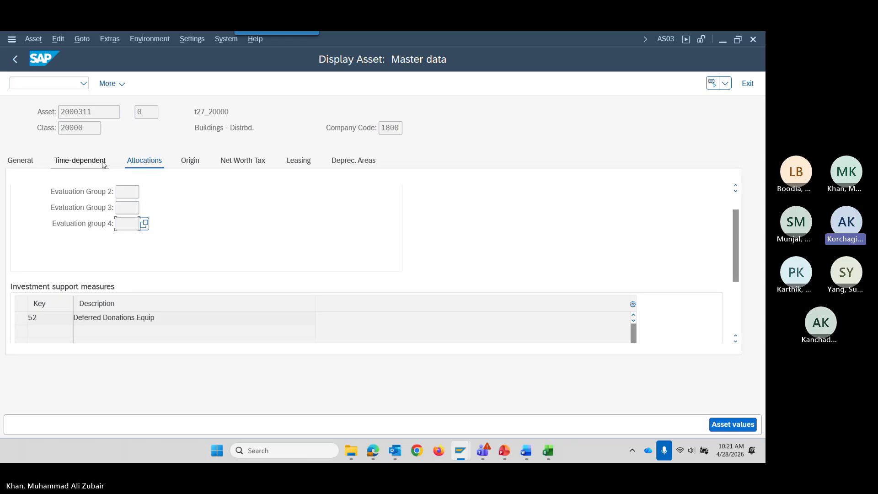
pyautogui.click(354, 160)
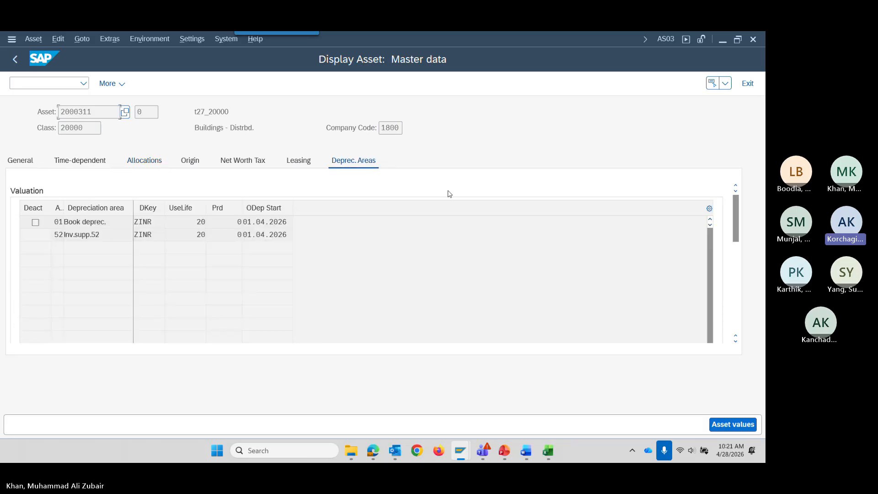
pyautogui.click(37, 223)
pyautogui.click(65, 222)
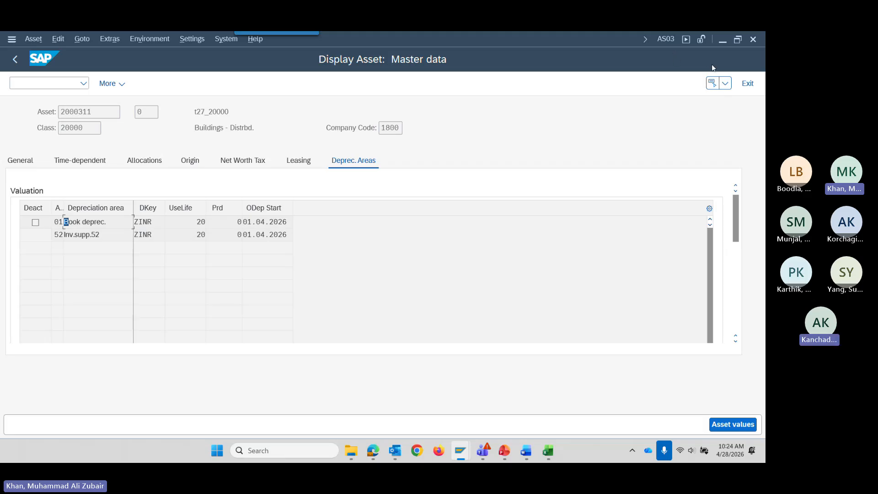
# Switch to the PowerPoint training deck and review the ABIF replacement note on slide 19, "ABIFL: Steps (1 of 3)"
pyautogui.moveTo(504, 450)
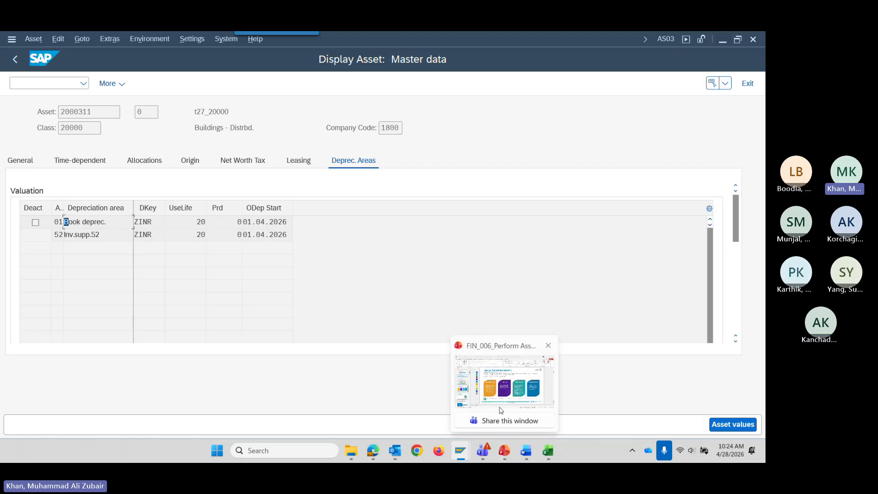
pyautogui.click(501, 397)
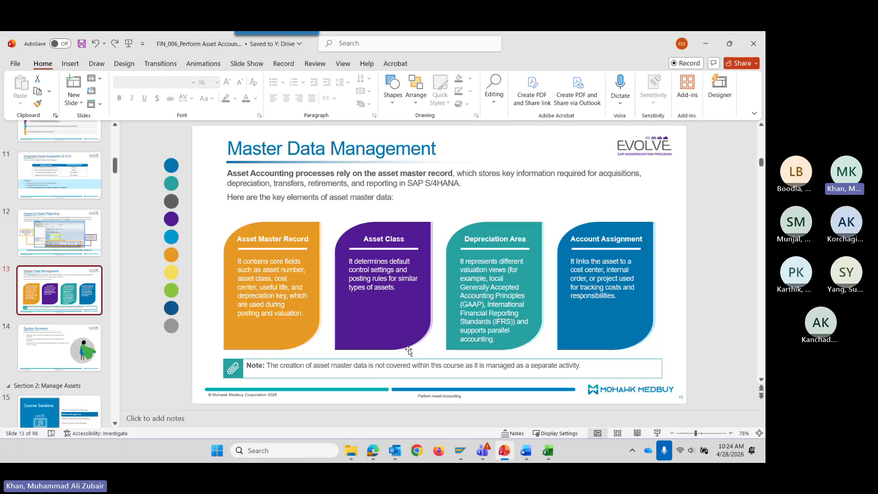
pyautogui.scroll(-5, 58, 337)
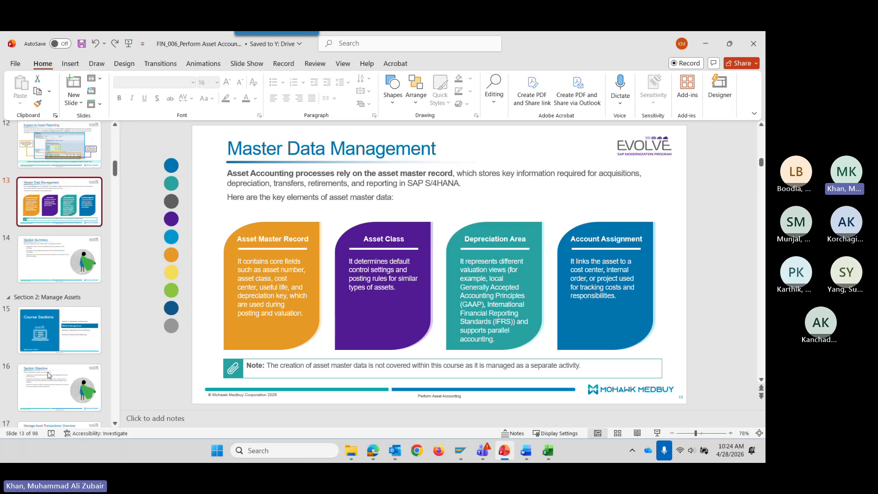
pyautogui.click(58, 338)
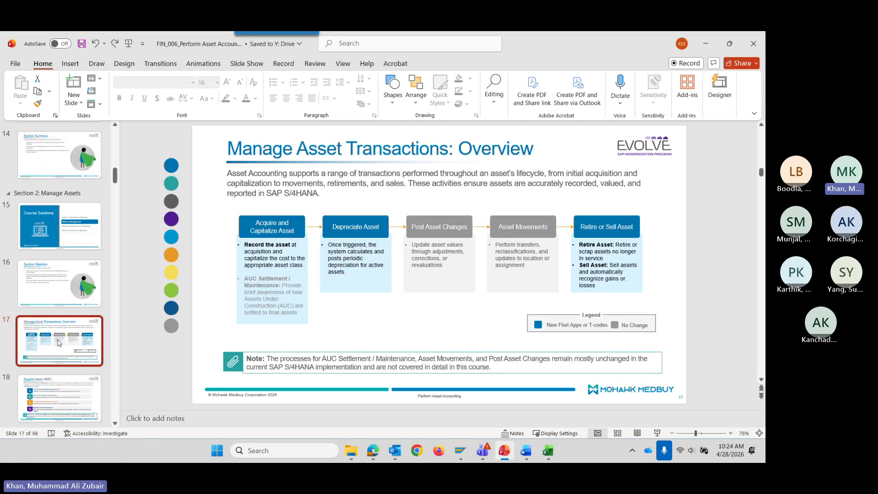
pyautogui.scroll(-3, 59, 340)
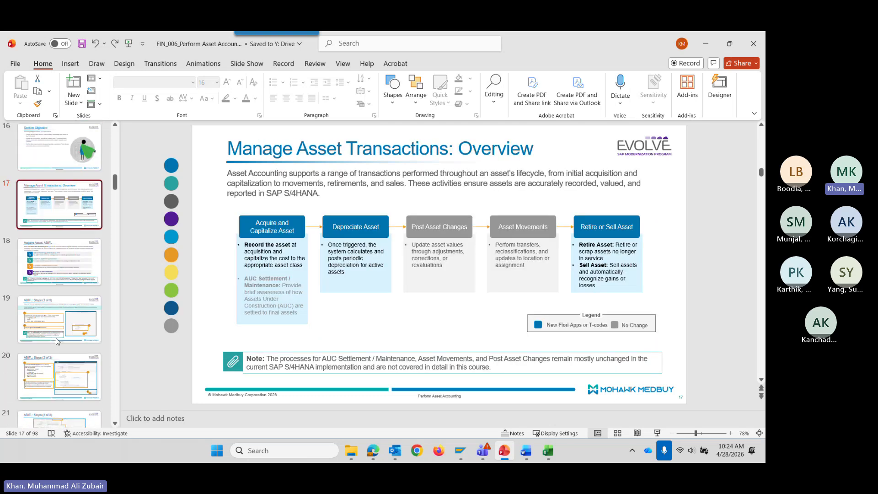
pyautogui.click(59, 320)
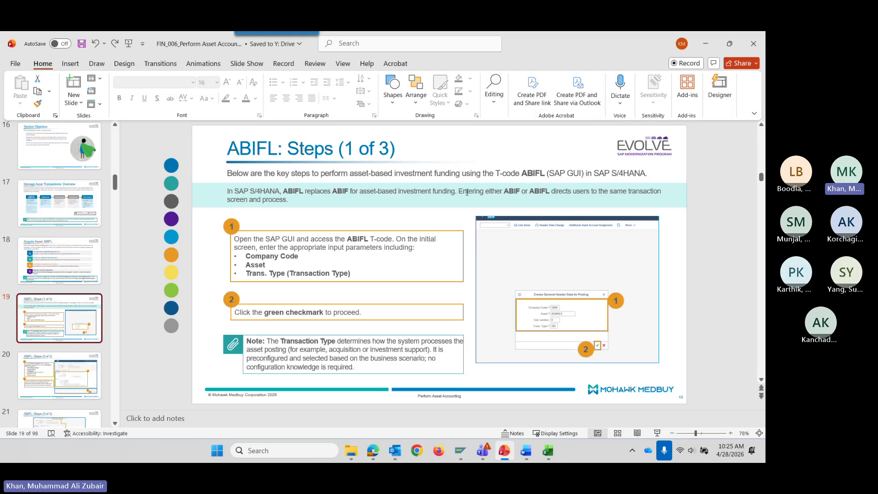
pyautogui.moveTo(459, 191); pyautogui.dragTo(650, 200)
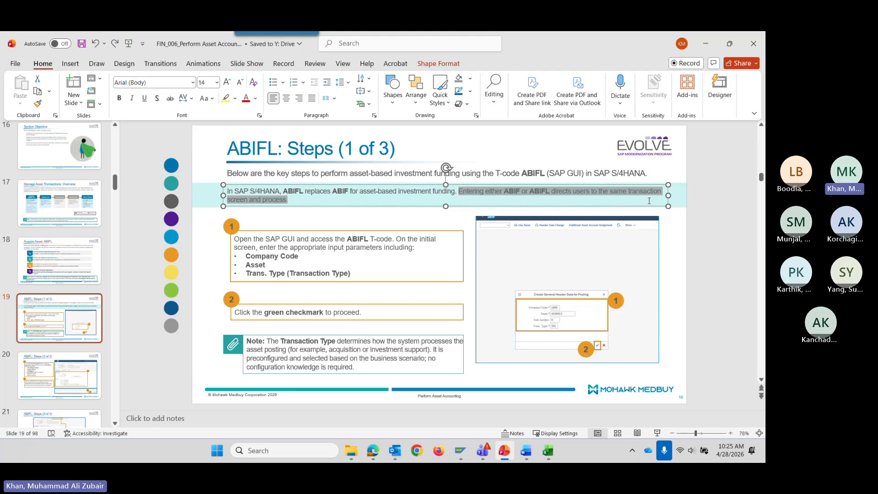
pyautogui.click(515, 199)
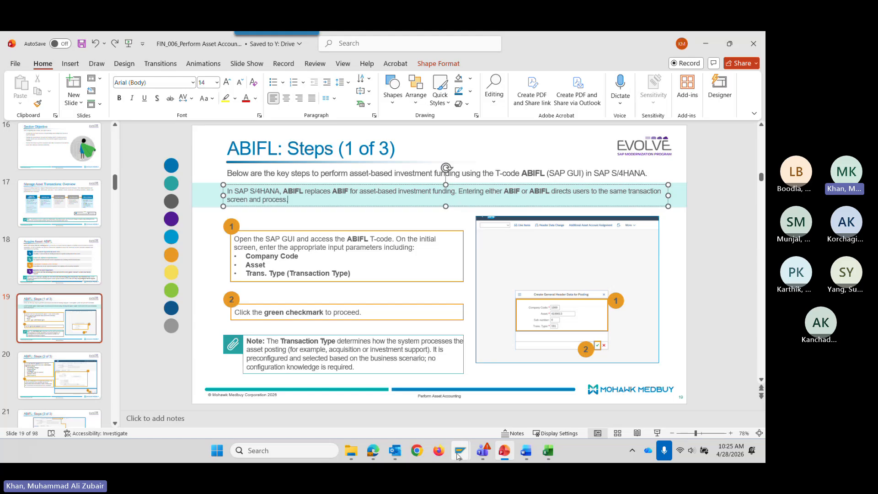
# Switch to the SAP Easy Access window and maximize it
pyautogui.moveTo(457, 456)
pyautogui.moveTo(461, 383)
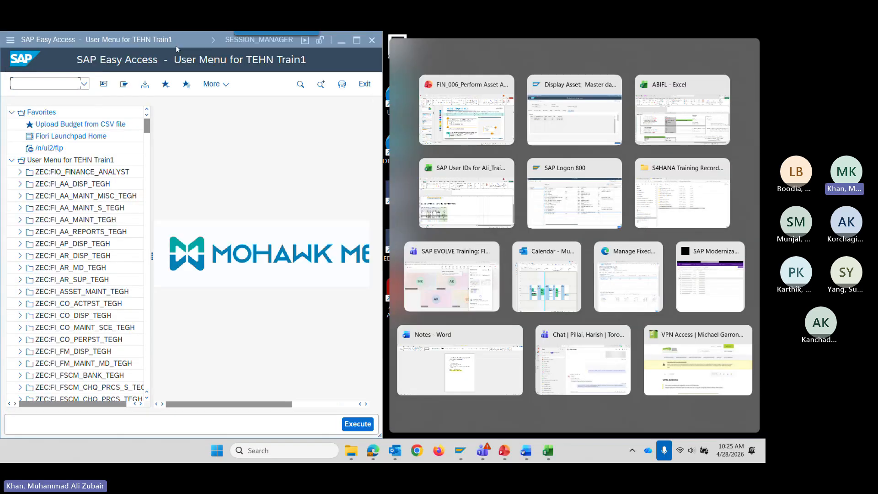
pyautogui.click(175, 45)
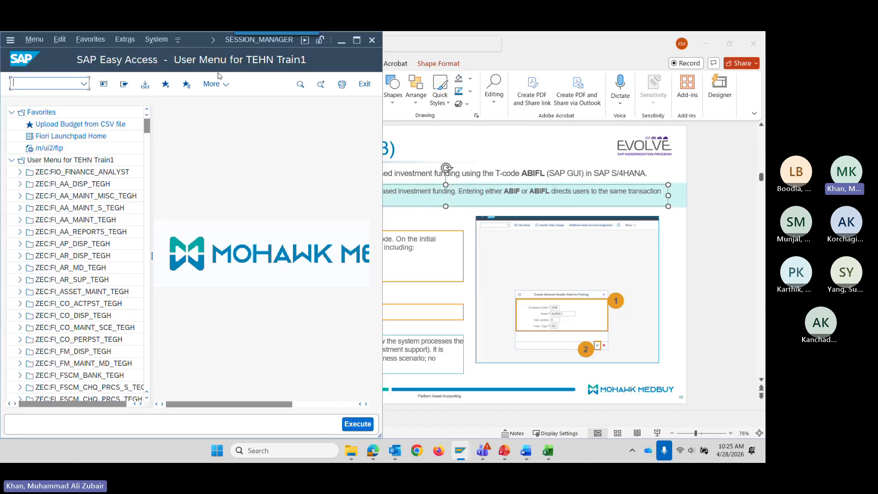
pyautogui.moveTo(210, 68); pyautogui.dragTo(282, 192)
pyautogui.click(434, 162)
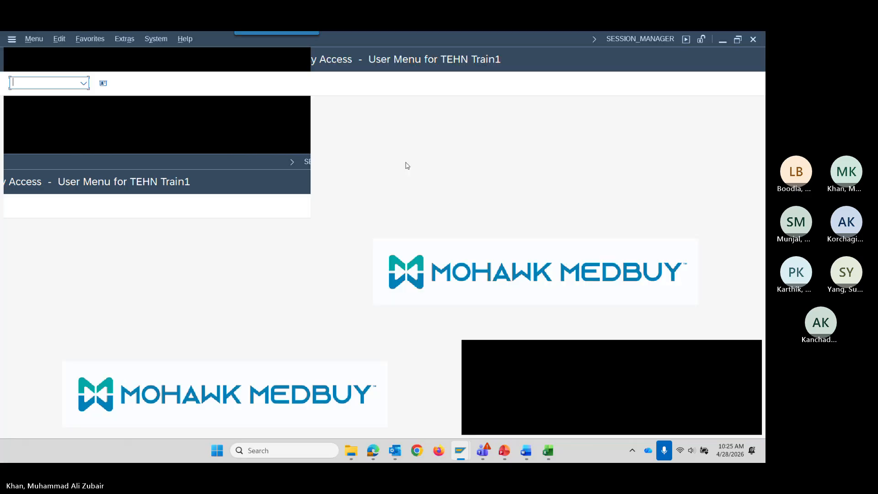
# Try to run transaction AFIB from the SAP Easy Access screen
pyautogui.write('A')
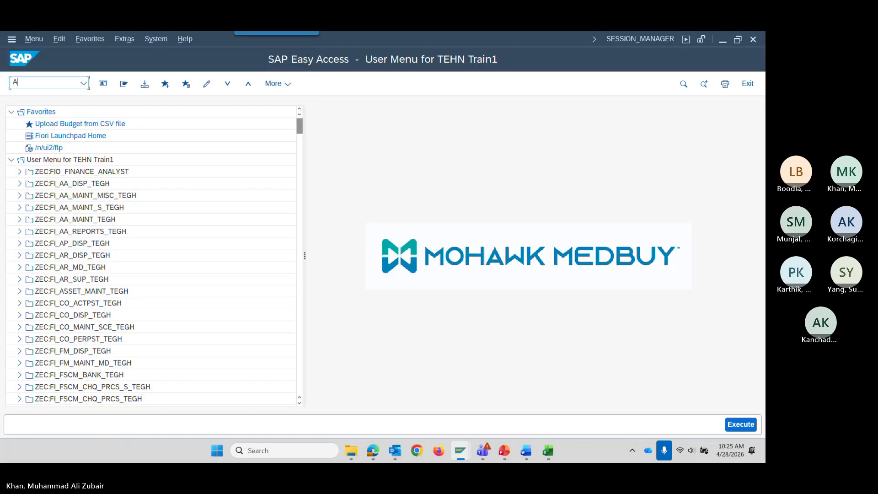
pyautogui.write('FIB')
pyautogui.press('Return')
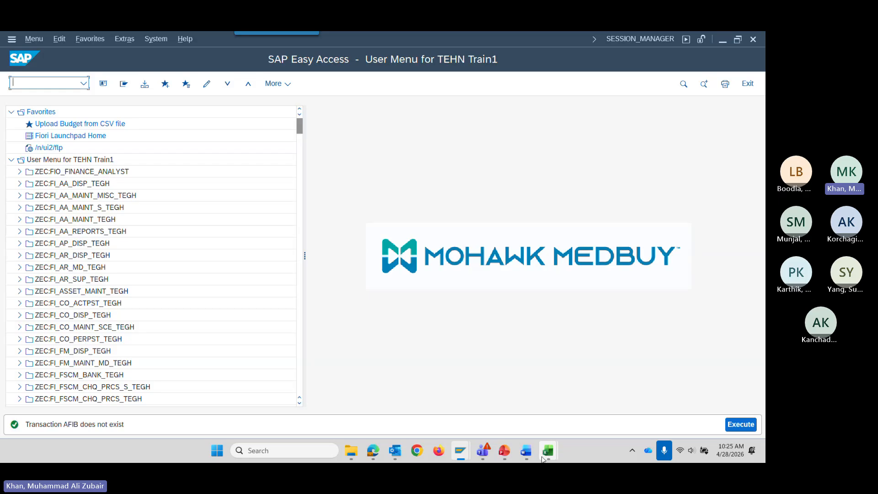
# Check the transaction code on the training slide, and try to run transaction ABIF in SAP
pyautogui.moveTo(504, 451)
pyautogui.click(518, 404)
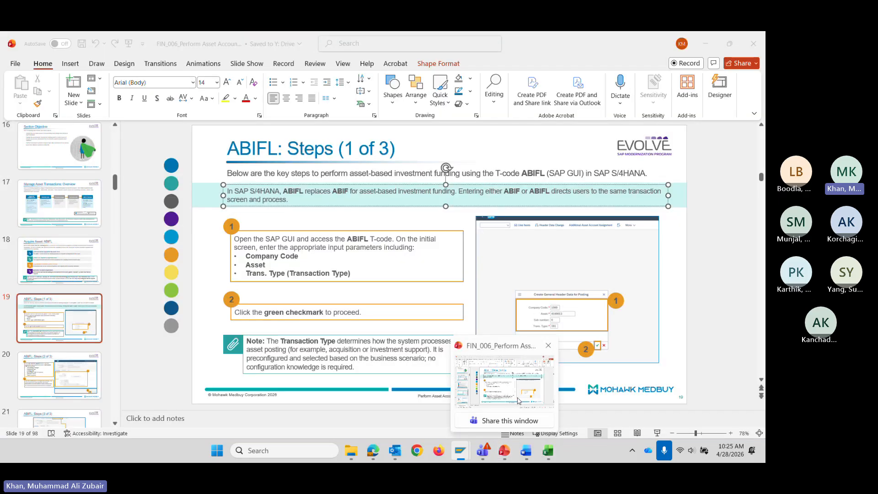
pyautogui.hotkey('alt', 'Tab')
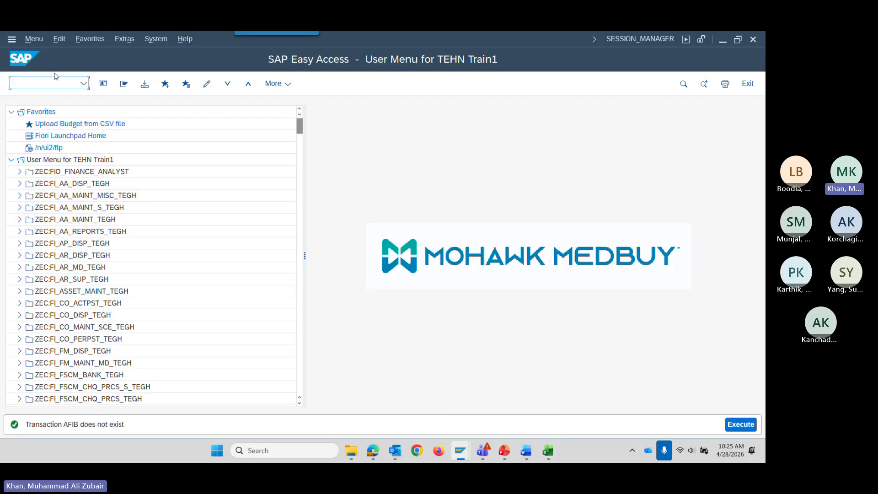
pyautogui.write('A')
pyautogui.write('FAB')
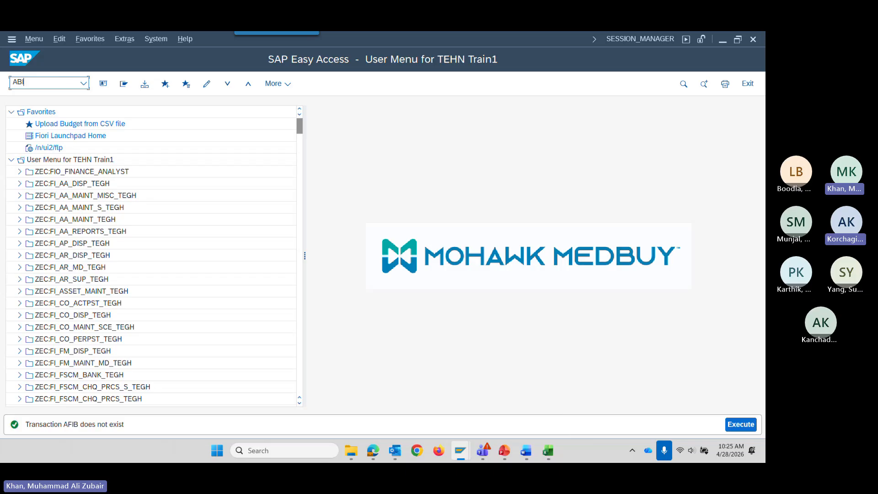
pyautogui.press('Return')
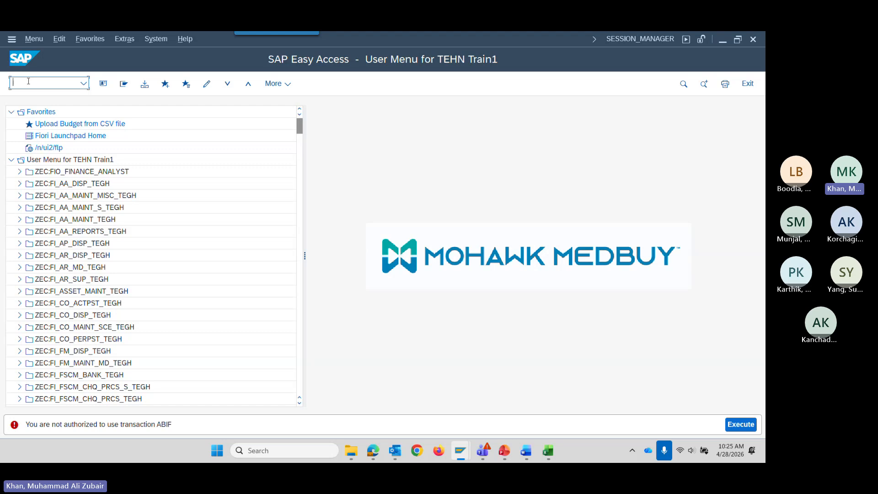
# Run transaction ABIFL to view its posting header data dialog, and close the dialog
pyautogui.write('ABIFL')
pyautogui.press('Return')
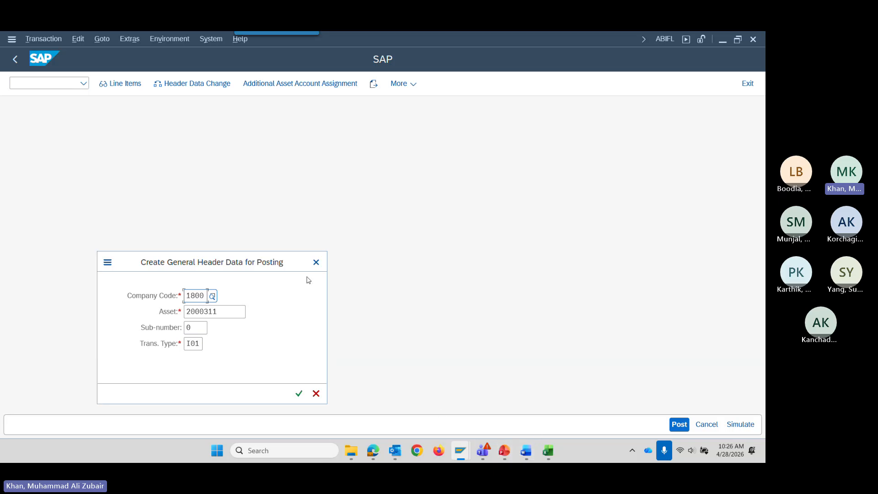
pyautogui.click(316, 261)
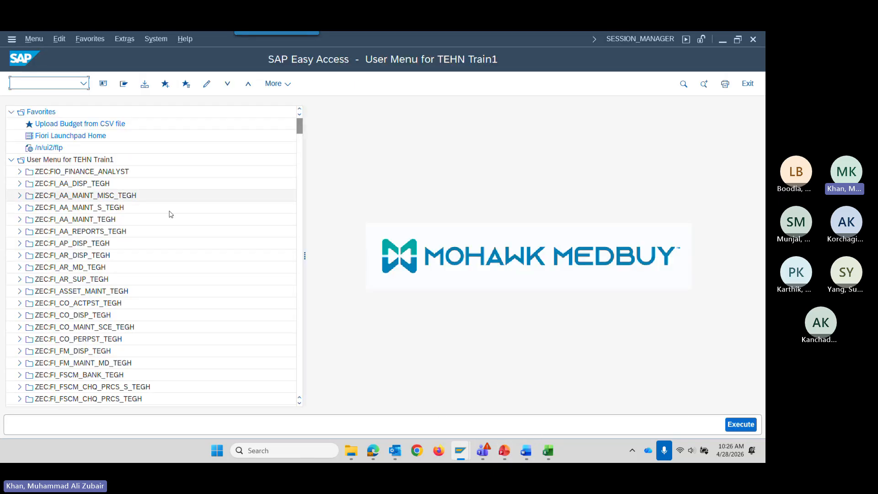
# Check the Investment Support transaction code in the ABIFL Excel workbook, and switch back to the SAP Easy Access window
pyautogui.moveTo(548, 451)
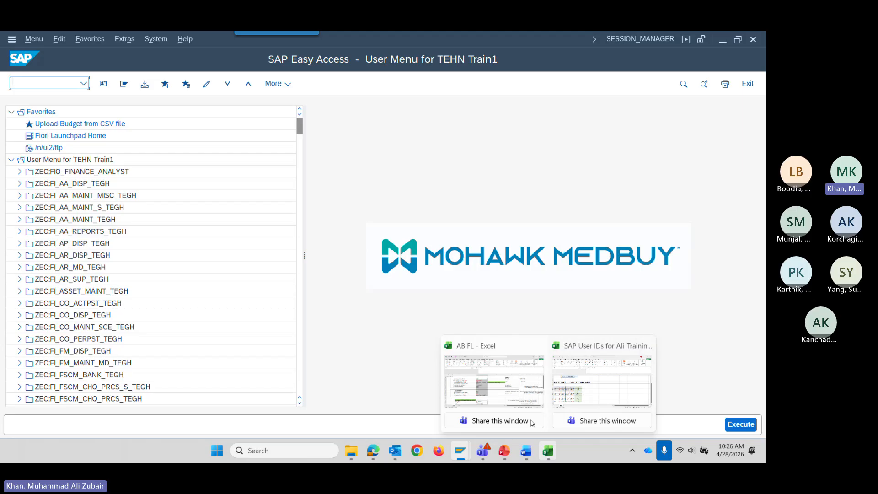
pyautogui.click(532, 423)
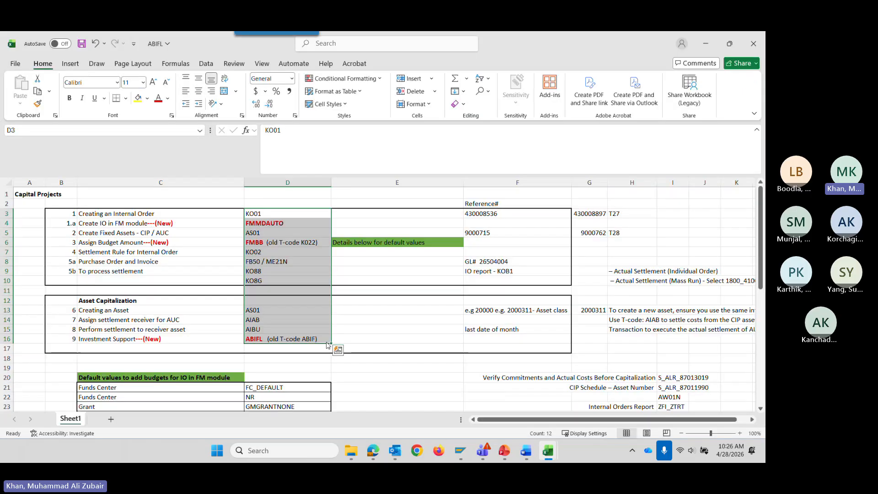
pyautogui.click(265, 341)
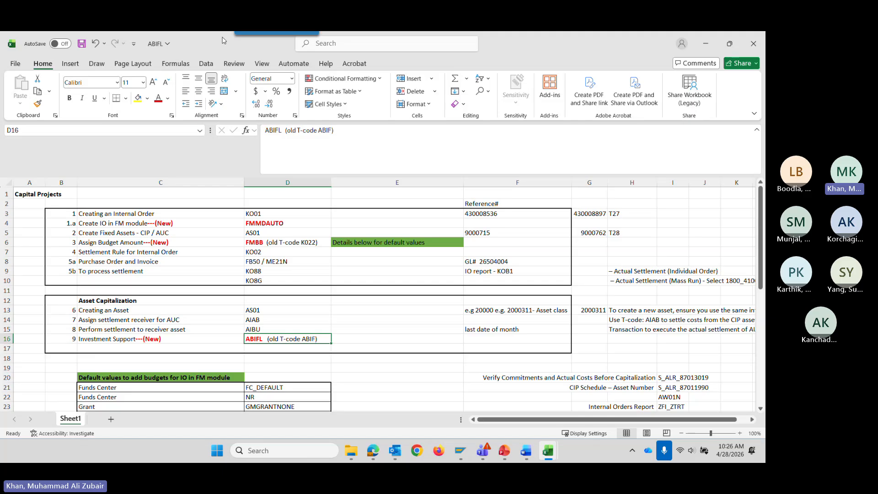
pyautogui.moveTo(219, 47); pyautogui.dragTo(425, 461)
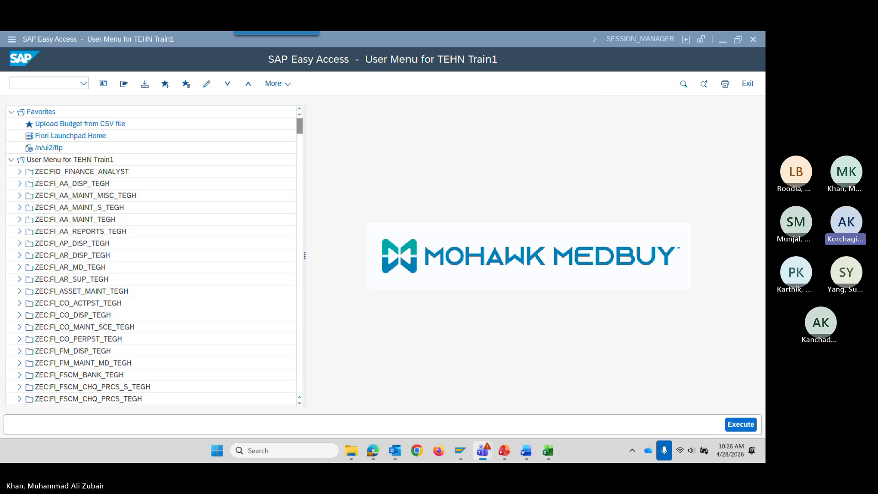
# Reopen transaction ABIFL and accept the header data for company code 1800, asset 2000311, sub-number 0 and transaction type I01
pyautogui.click(40, 83)
pyautogui.click(82, 83)
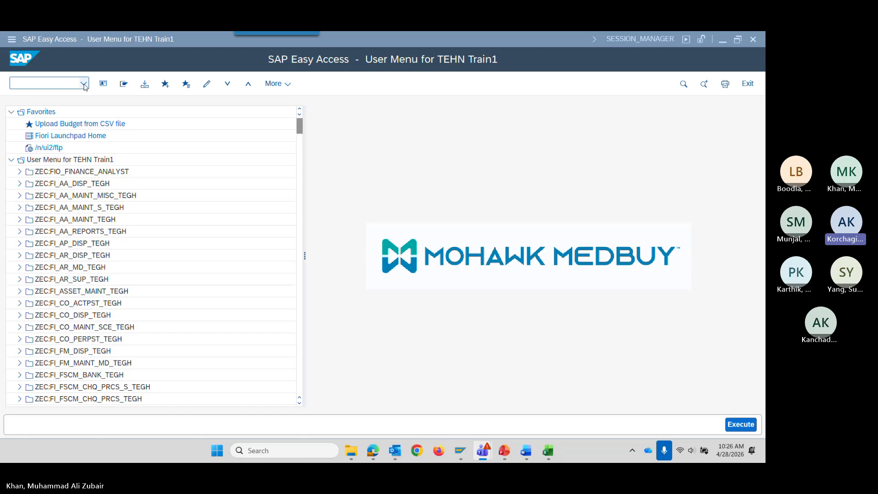
pyautogui.click(64, 95)
pyautogui.press('Return')
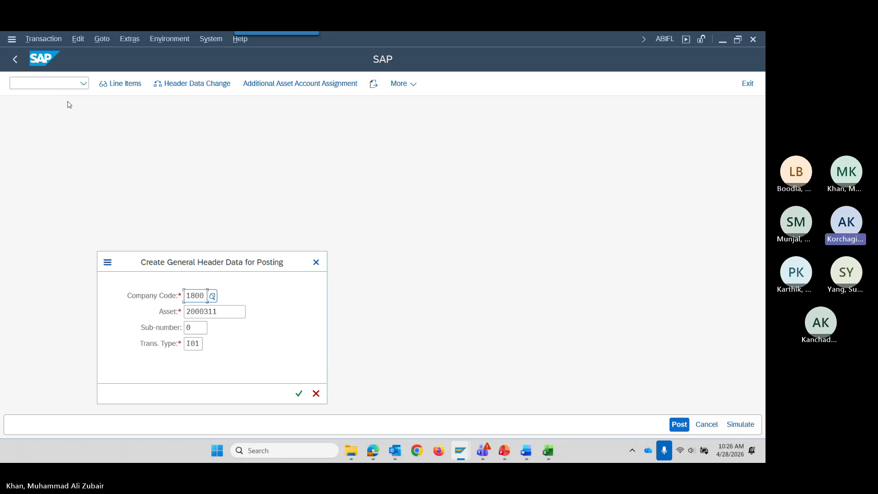
pyautogui.click(299, 399)
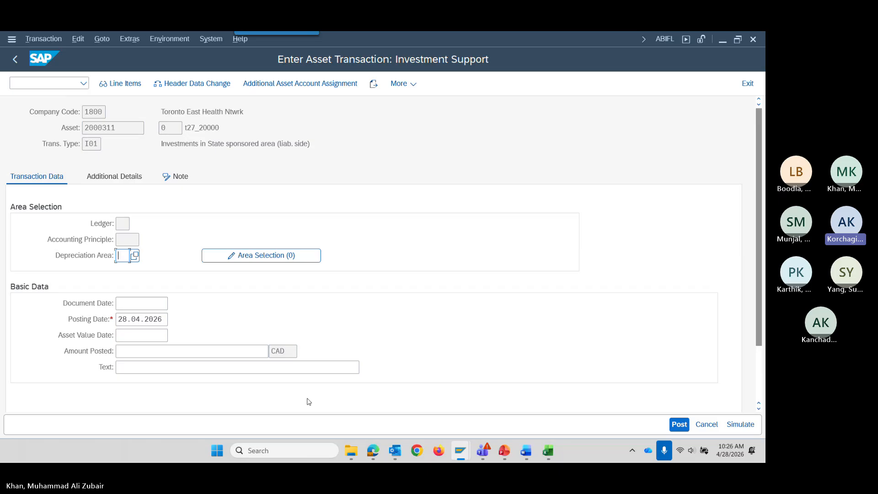
# Try to view the posting's additional details, and leave the transaction by cancelling its header data dialog
pyautogui.click(121, 182)
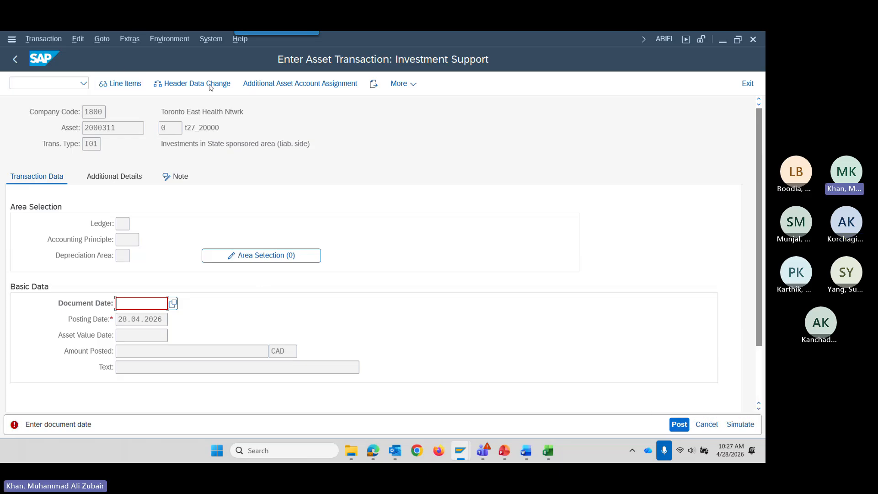
pyautogui.click(192, 83)
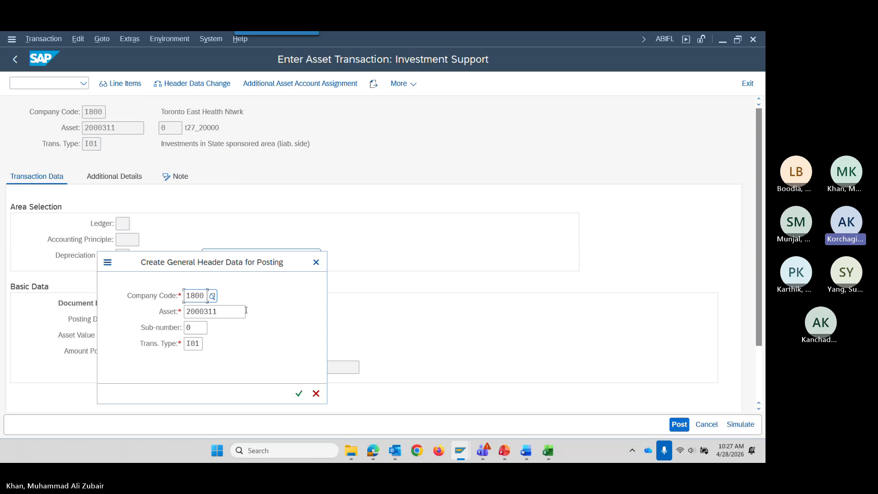
pyautogui.click(316, 394)
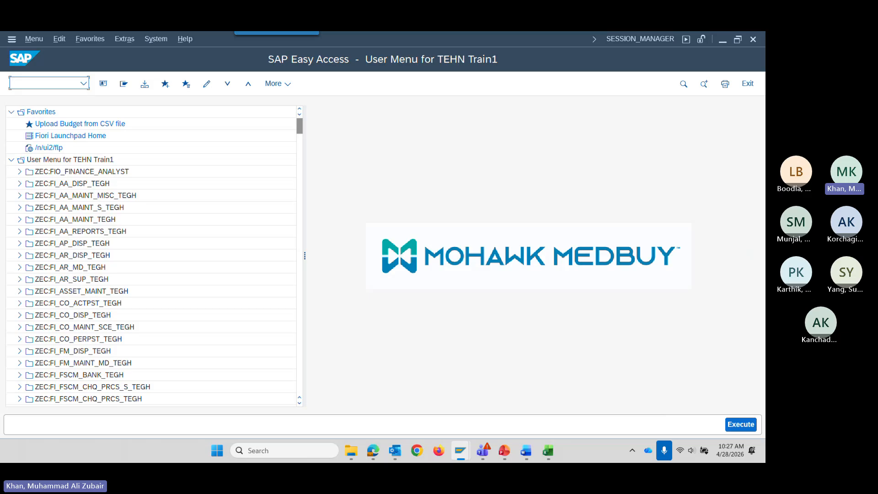
# Run transaction AS01 from the SAP Easy Access screen to start creating an asset
pyautogui.hotkey('alt', 'Tab')
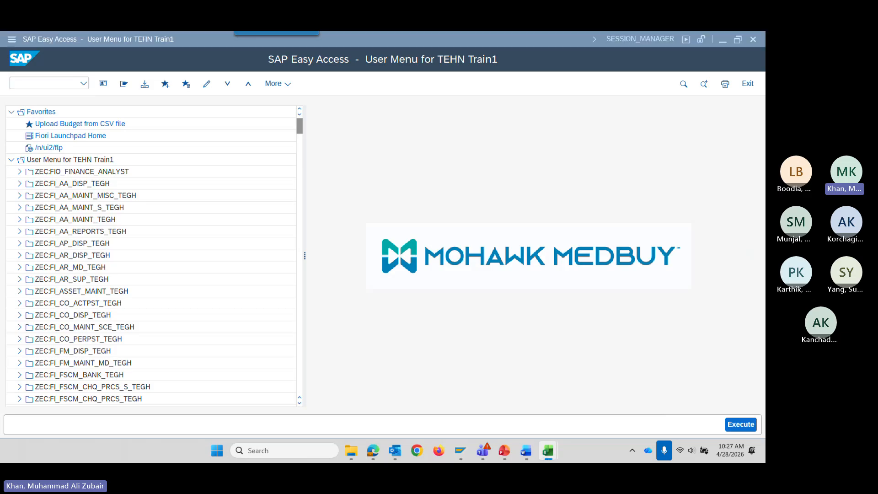
pyautogui.hotkey('alt', 'Tab')
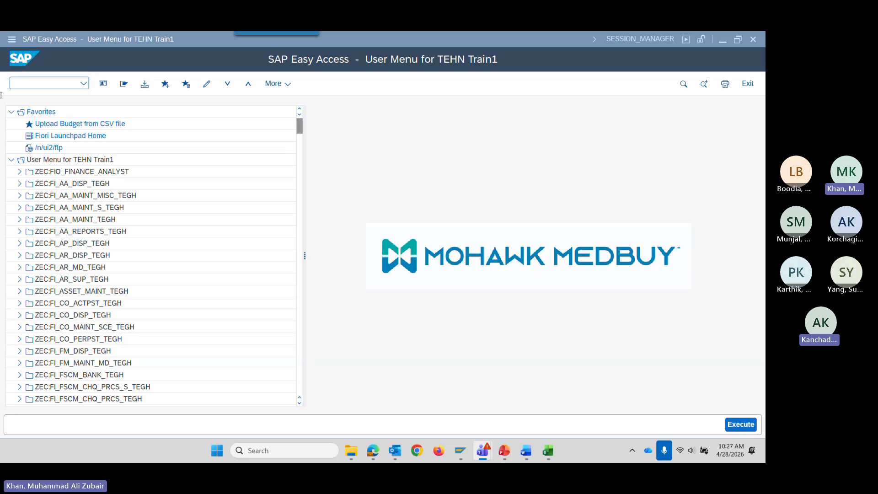
pyautogui.click(52, 82)
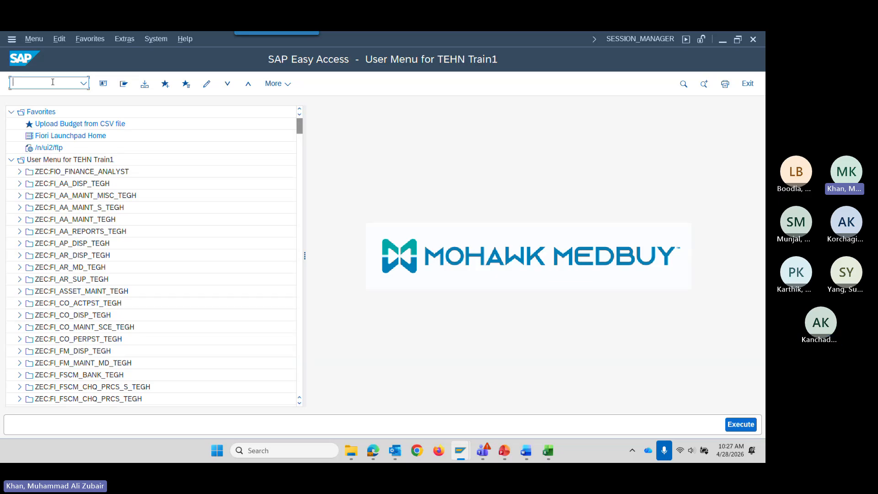
pyautogui.write('AS01')
pyautogui.press('Return')
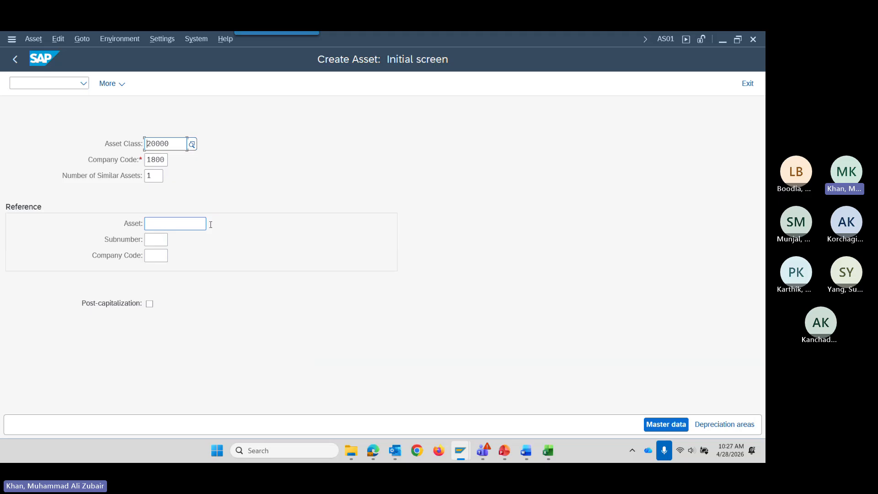
pyautogui.hotkey('alt', 'Tab')
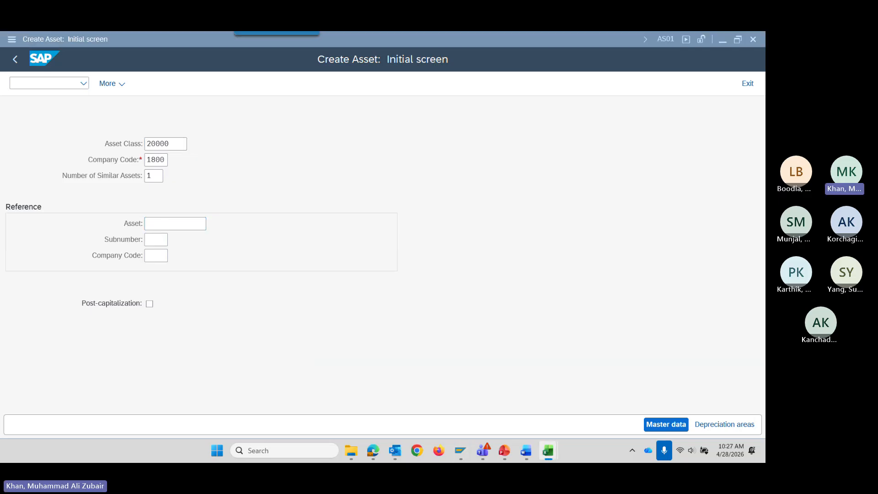
pyautogui.click(186, 225)
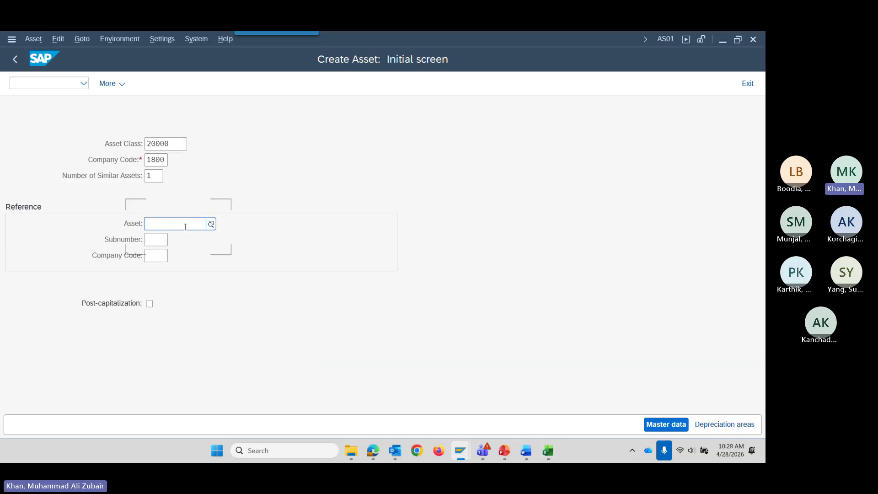
pyautogui.write('9000715')
pyautogui.press('Return')
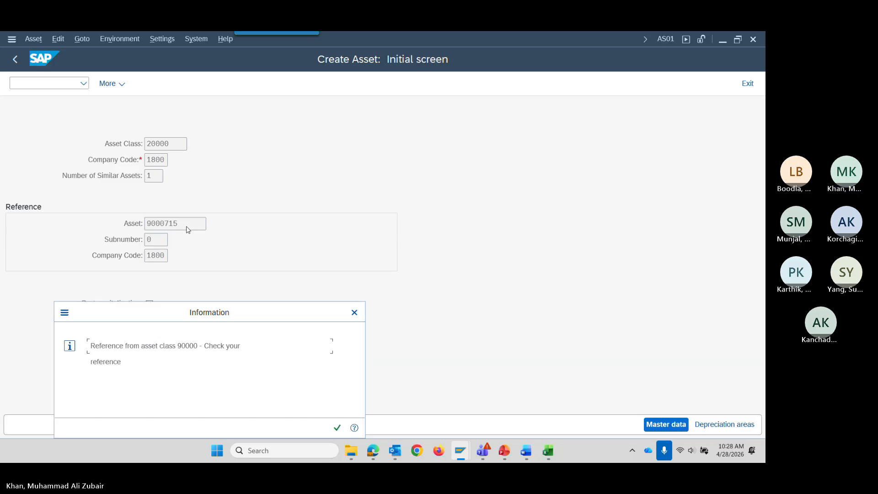
pyautogui.click(341, 429)
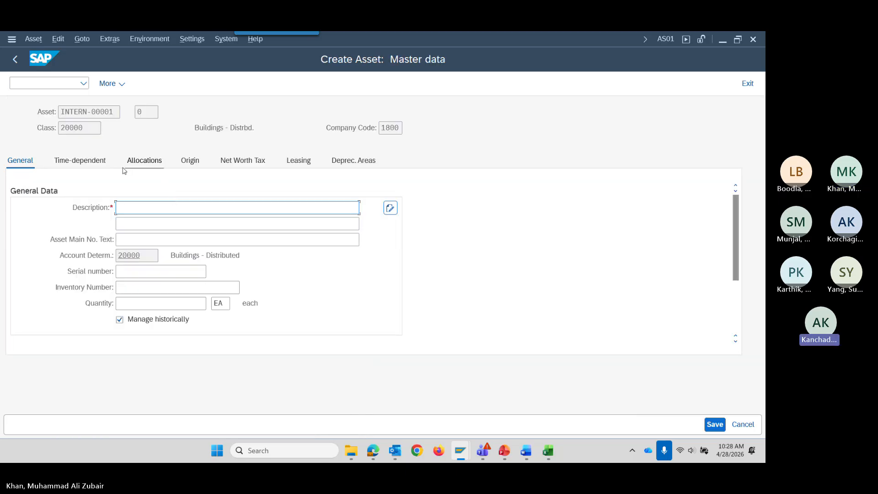
pyautogui.press('Return')
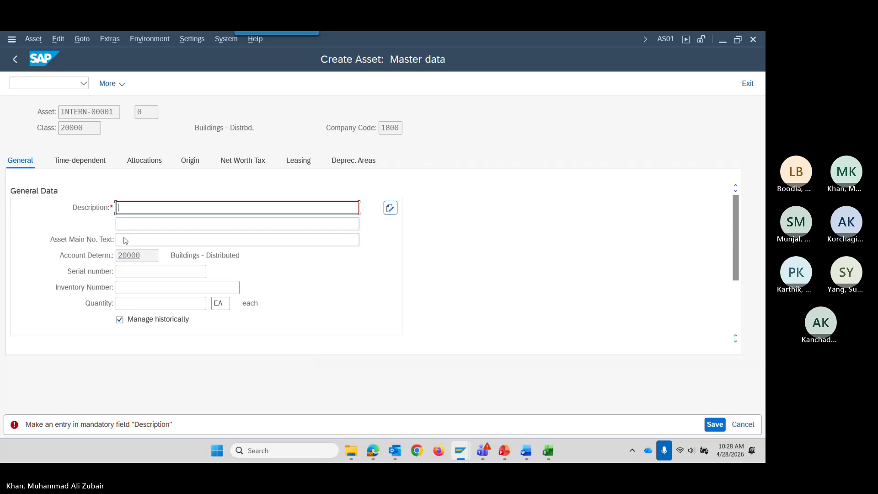
pyautogui.click(744, 423)
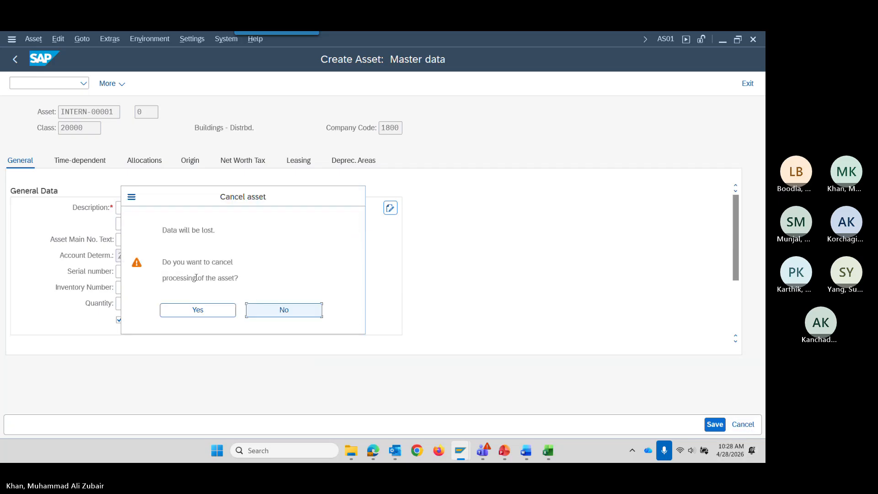
pyautogui.click(202, 310)
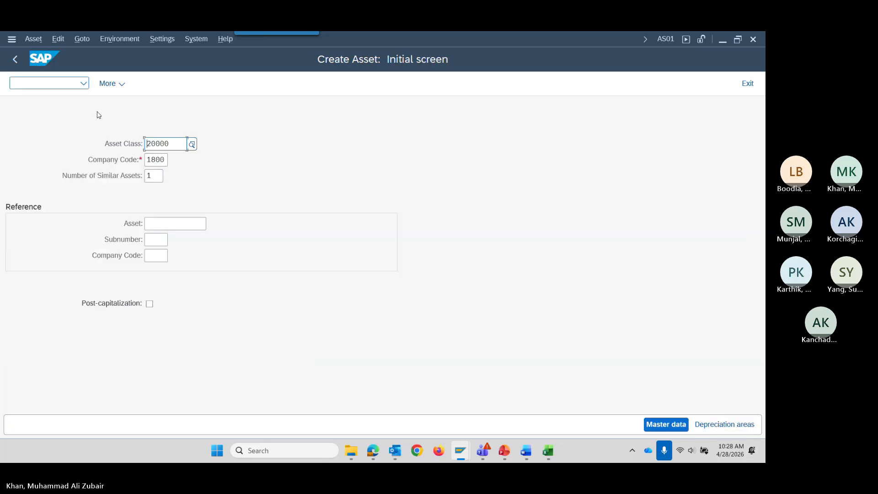
# Clear the asset class and open new asset master data using asset 9000715 as the reference
pyautogui.hotkey('shift', 'End')
pyautogui.press('Delete')
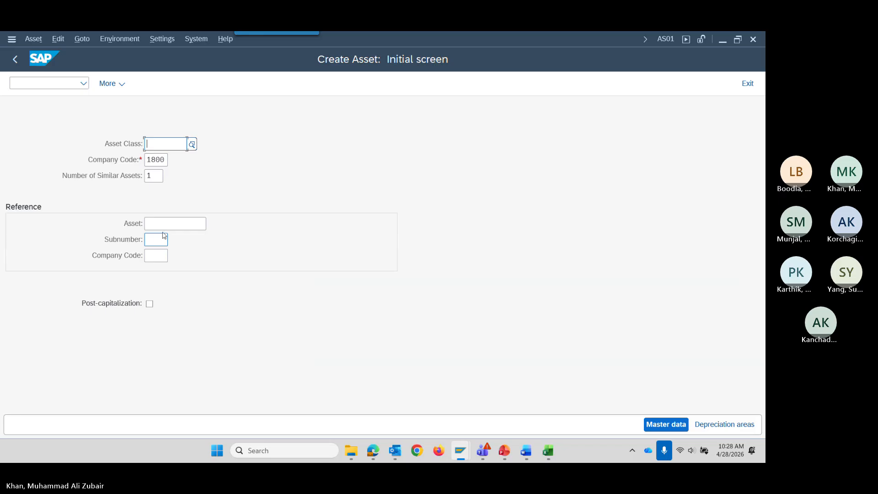
pyautogui.click(162, 224)
pyautogui.write('9000715')
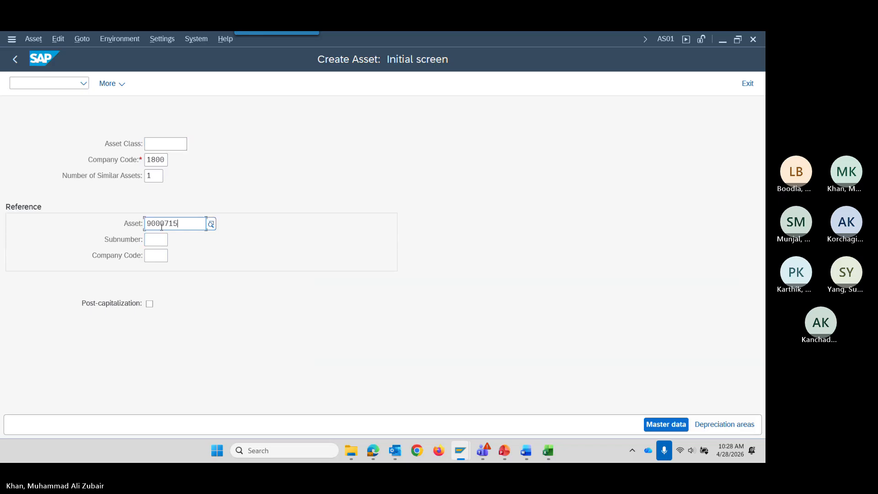
pyautogui.press('Return')
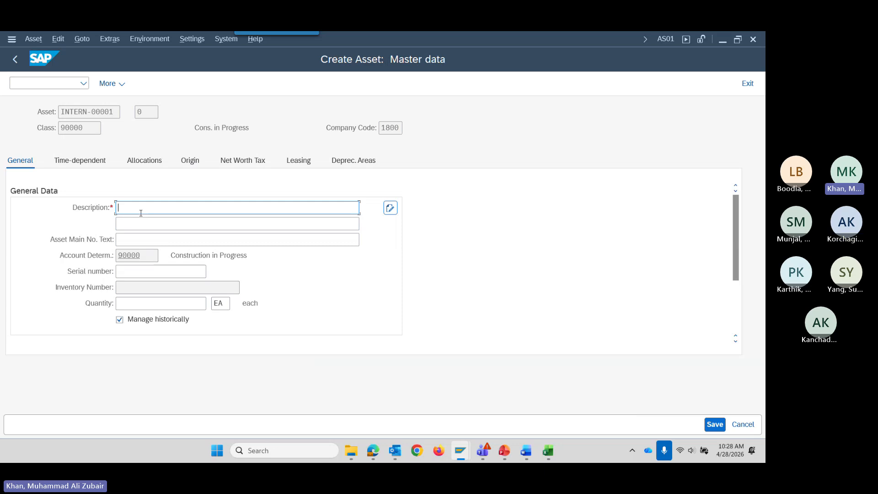
# Enter T29 as the asset description, check the time-dependent business area and cost center, and save the asset
pyautogui.write('T29')
pyautogui.click(78, 161)
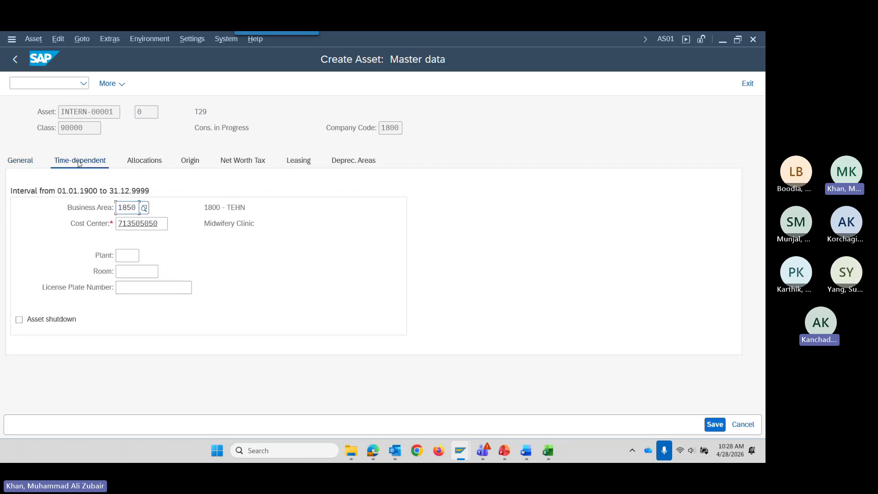
pyautogui.click(27, 166)
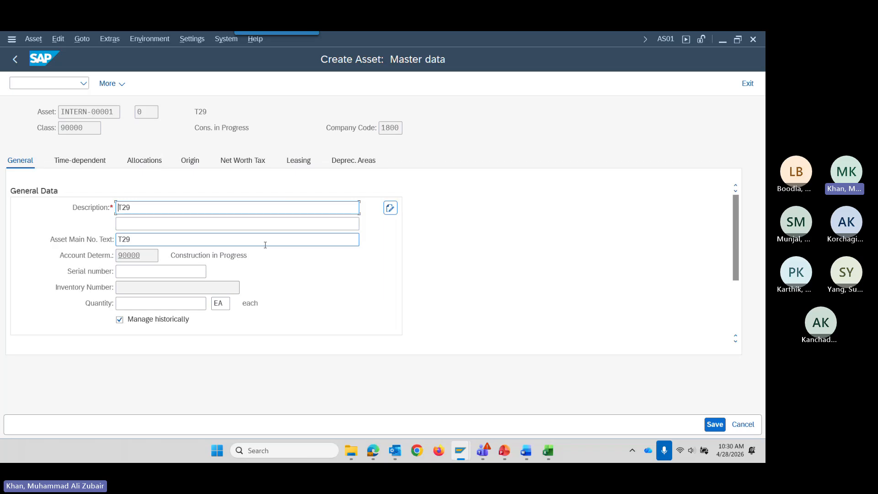
pyautogui.click(124, 163)
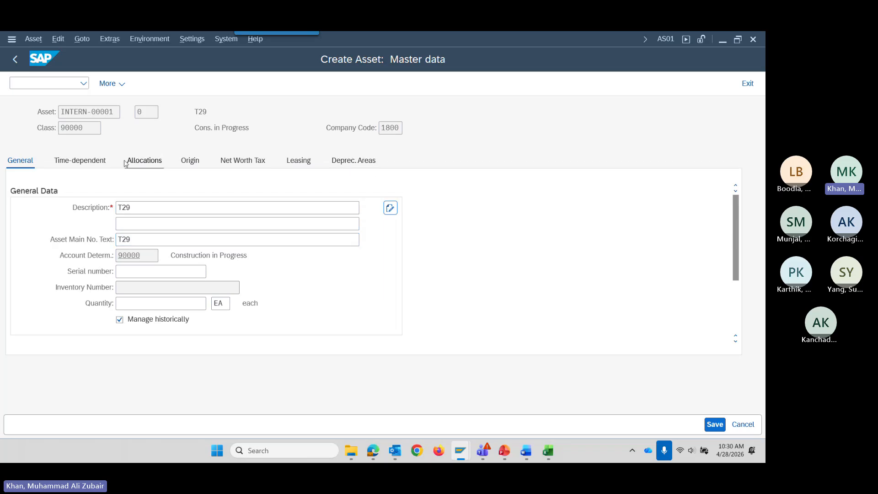
pyautogui.click(87, 164)
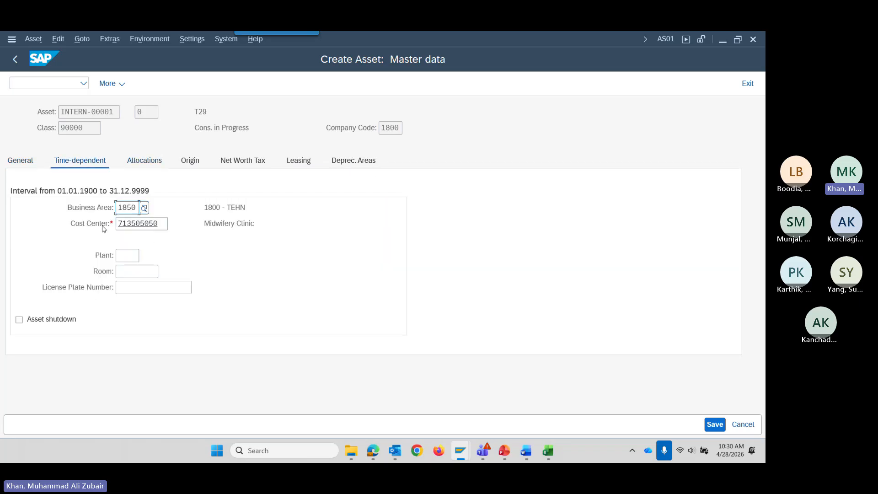
pyautogui.click(715, 425)
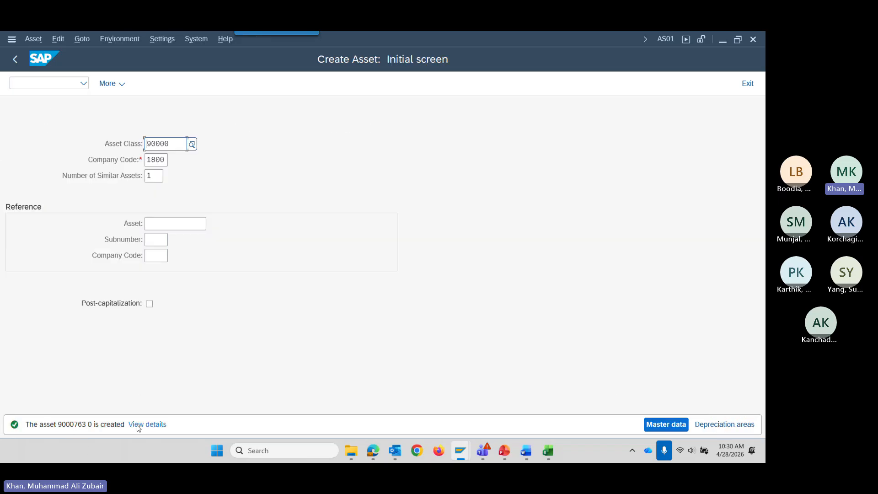
# Copy the new asset's number from the details of the creation message, and return to the asset creation screen
pyautogui.click(144, 426)
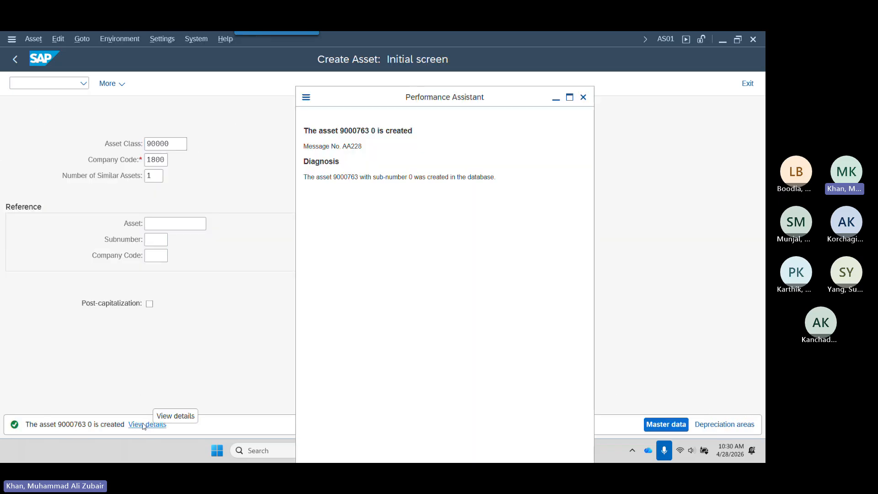
pyautogui.moveTo(369, 132); pyautogui.dragTo(340, 133)
pyautogui.hotkey('ctrl', 'c')
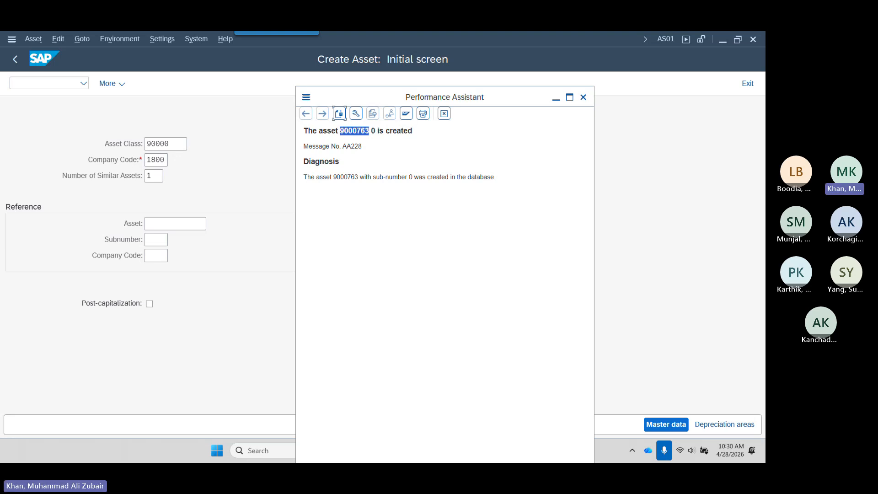
pyautogui.hotkey('alt', 'Tab')
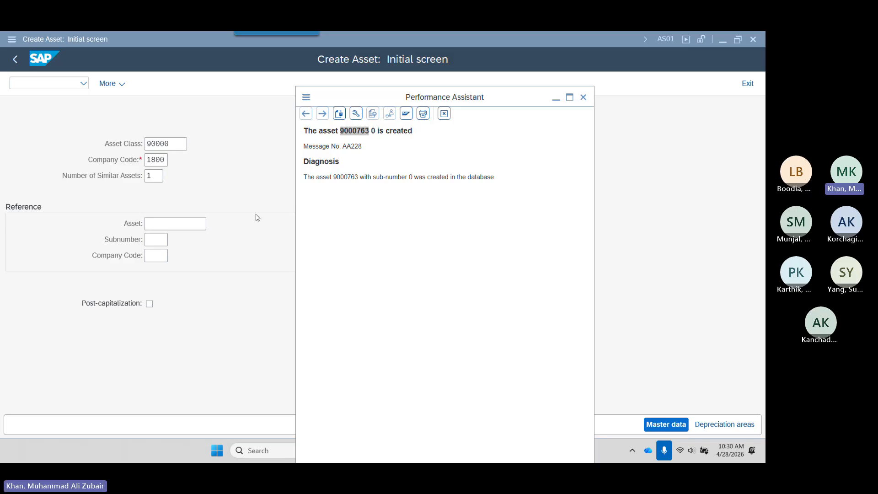
pyautogui.click(46, 82)
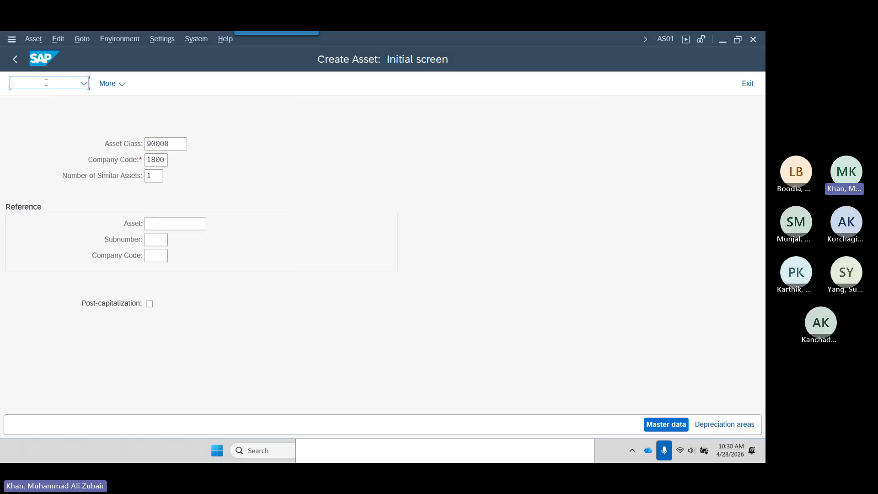
# Run transaction KO01, open master data for a new internal order using the prefilled reference order, and set its description to T29
pyautogui.write('/N')
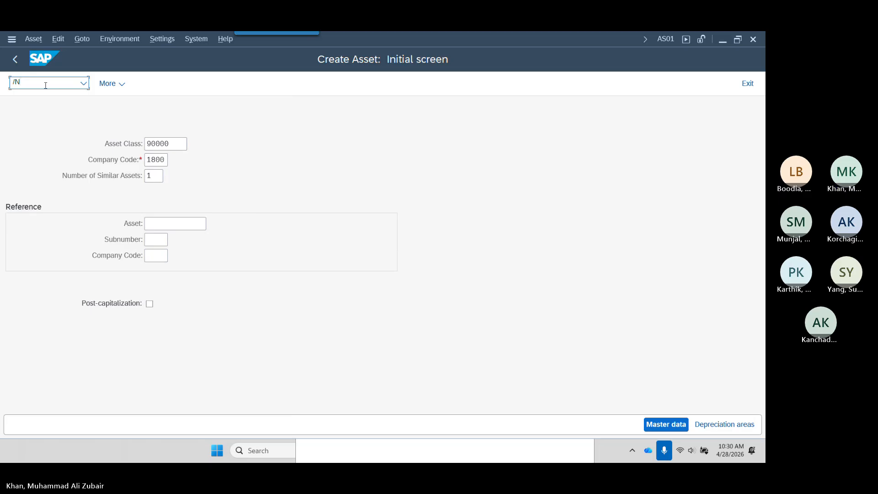
pyautogui.write('KO0')
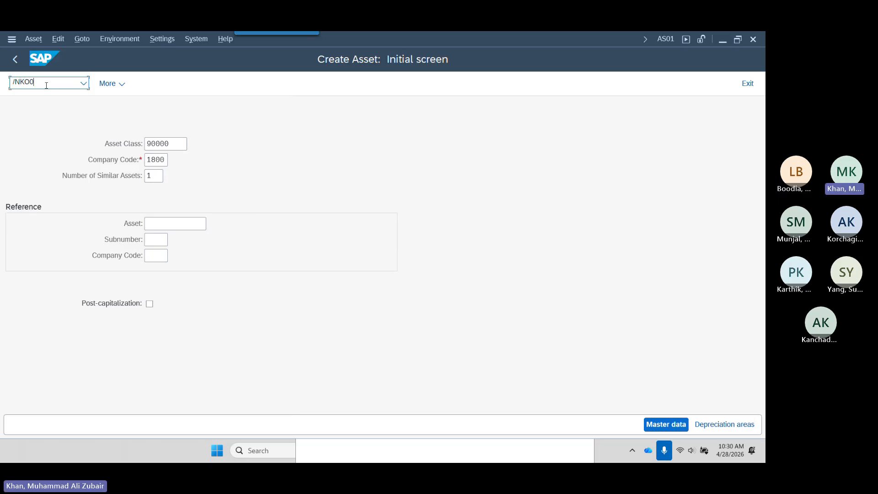
pyautogui.write('1')
pyautogui.press('Return')
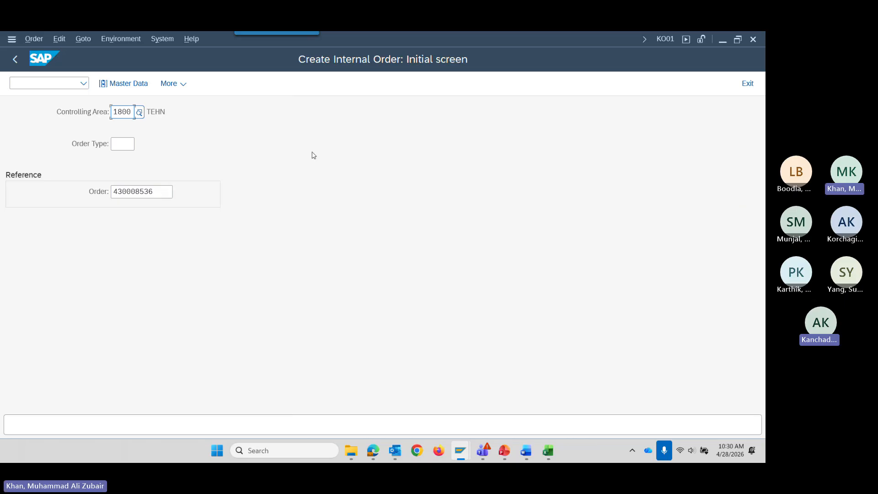
pyautogui.click(131, 86)
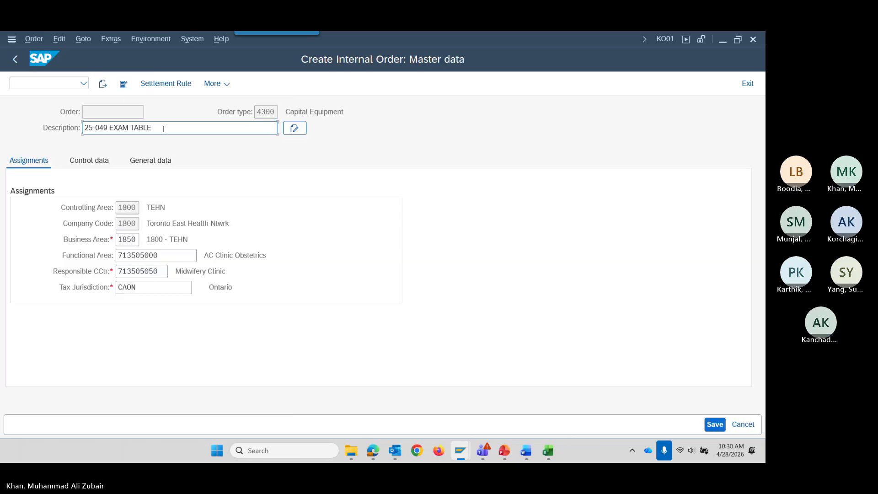
pyautogui.moveTo(163, 128); pyautogui.dragTo(41, 127)
pyautogui.write('T29')
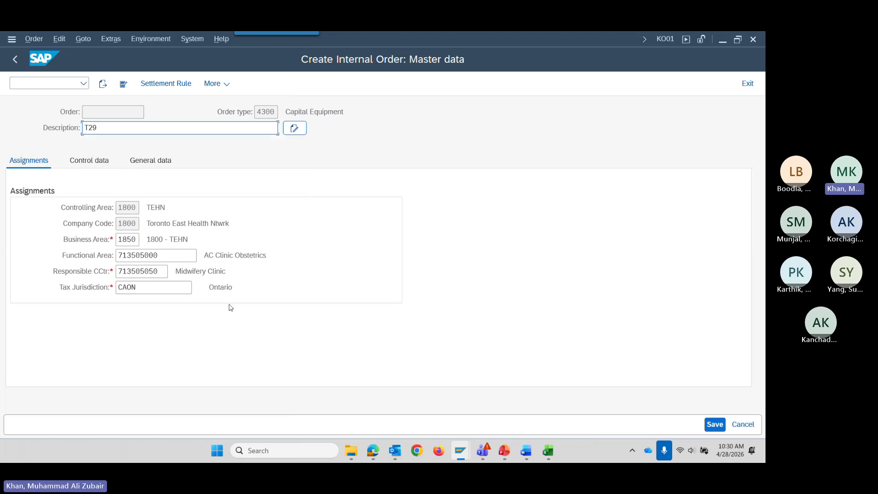
# Replace the settlement receiver in the order's settlement rule with the copied asset 9000763, and save the order
pyautogui.click(170, 84)
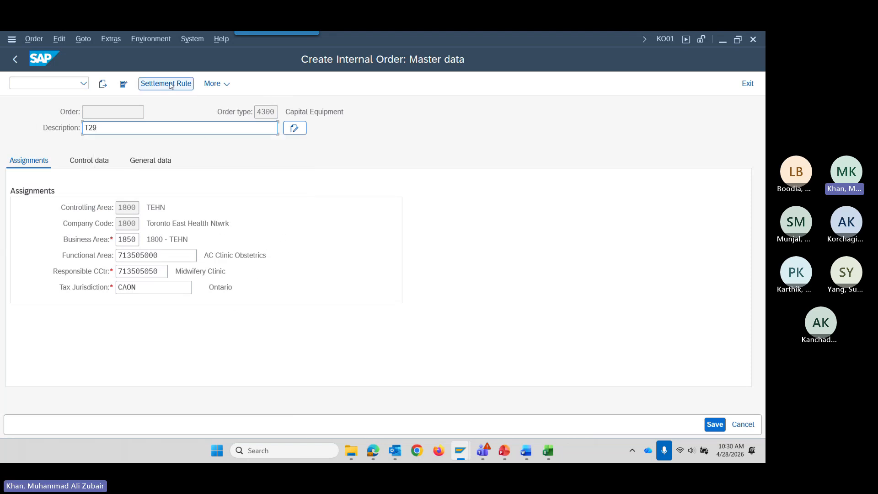
pyautogui.press('Tab')
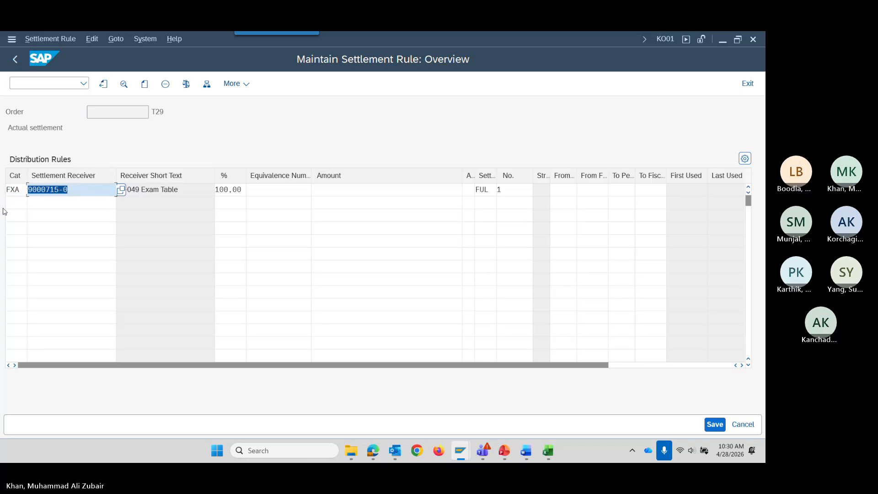
pyautogui.hotkey('alt', 'Tab')
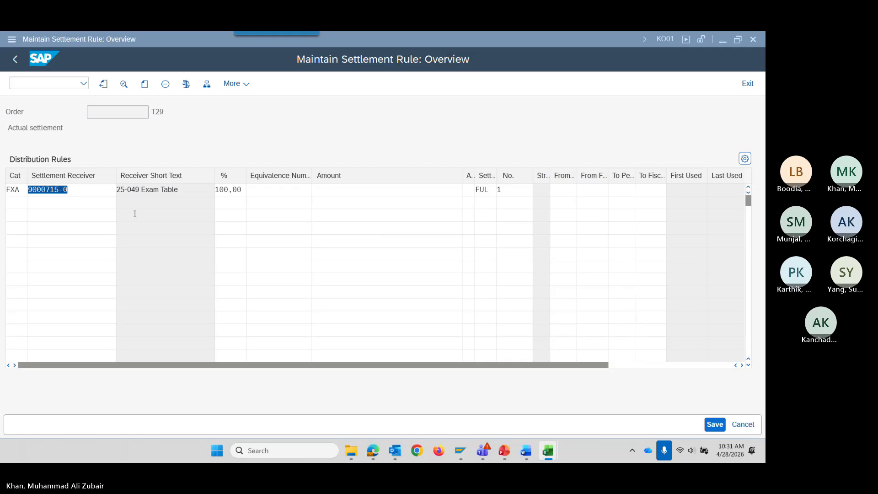
pyautogui.click(90, 190)
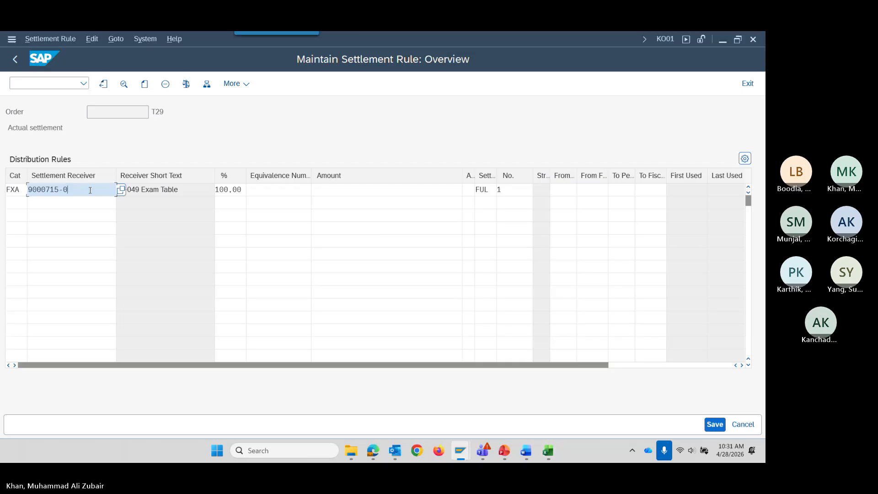
pyautogui.press('BackSpace')
pyautogui.press('BackSpace')
pyautogui.press('BackSpace')
pyautogui.press('BackSpace')
pyautogui.press('BackSpace')
pyautogui.press('BackSpace')
pyautogui.press('BackSpace')
pyautogui.press('BackSpace')
pyautogui.press('BackSpace')
pyautogui.hotkey('ctrl', 'v')
pyautogui.press('Tab')
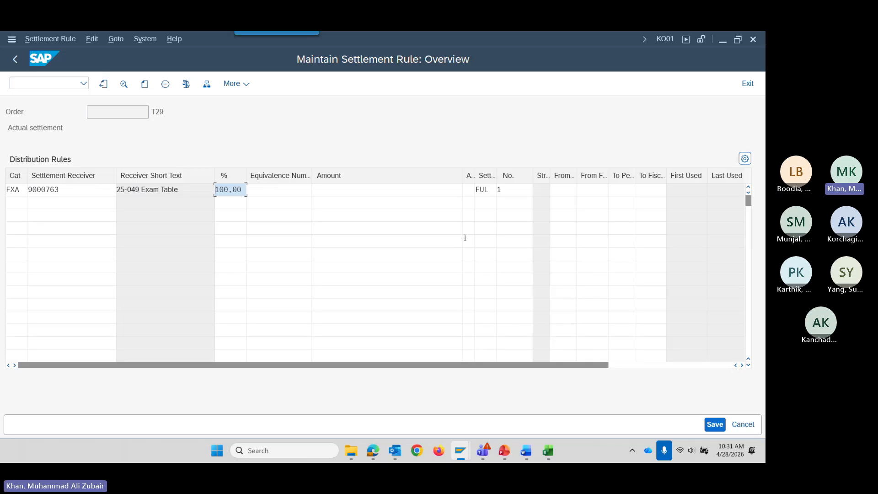
pyautogui.click(715, 424)
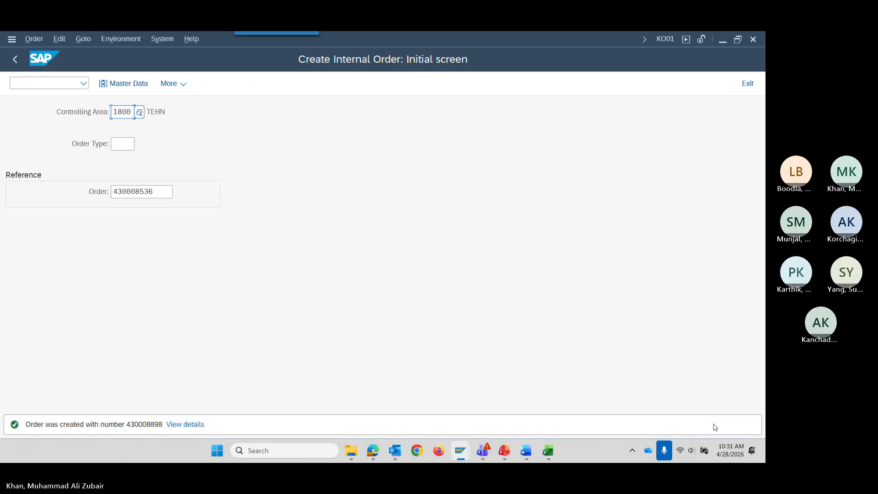
# Copy the new internal order's number from the details of the creation message, and close the details
pyautogui.click(184, 429)
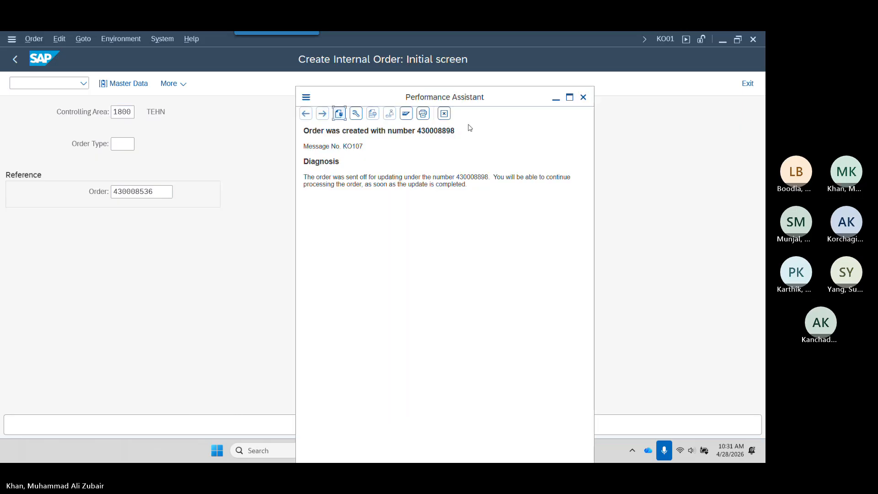
pyautogui.moveTo(456, 132); pyautogui.dragTo(417, 133)
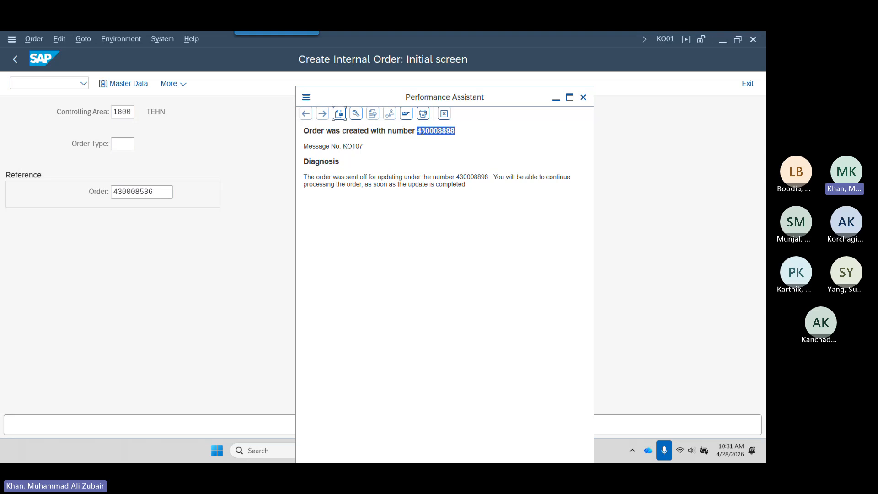
pyautogui.hotkey('alt', 'Tab')
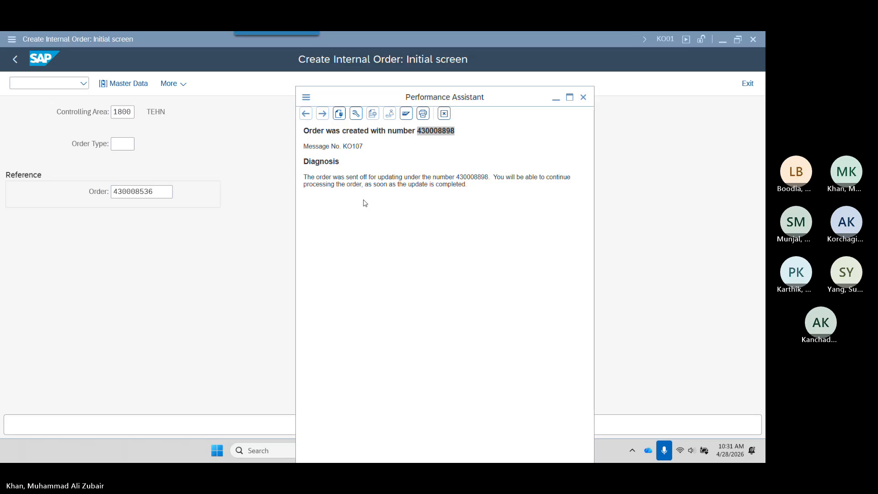
pyautogui.click(587, 100)
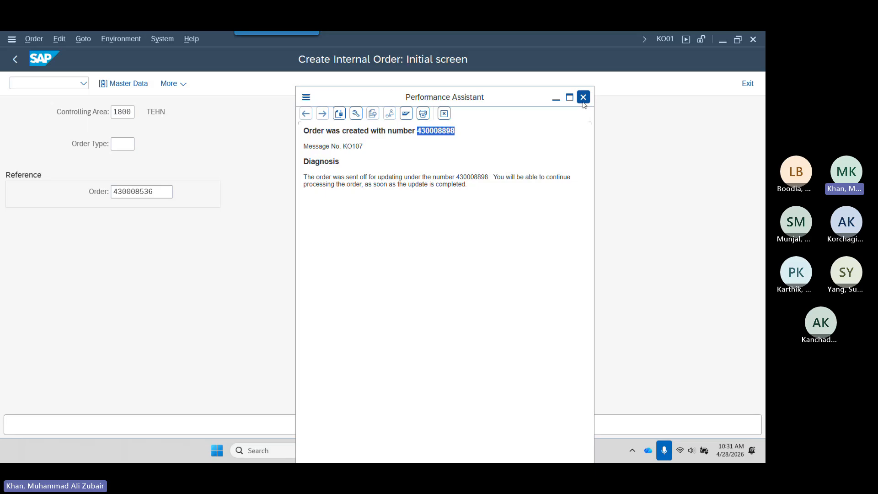
pyautogui.click(584, 98)
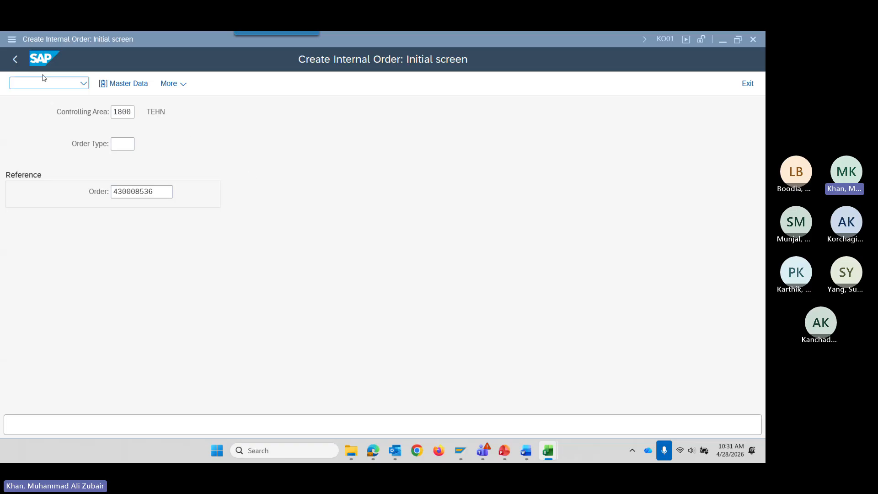
# Display the T29 internal order's master data with transaction KO03 and copy its order number
pyautogui.click(15, 60)
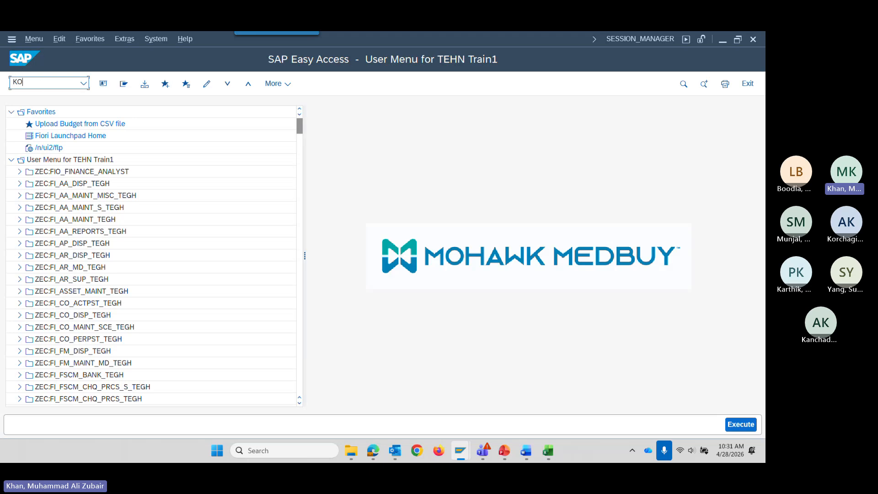
pyautogui.write('03')
pyautogui.press('Return')
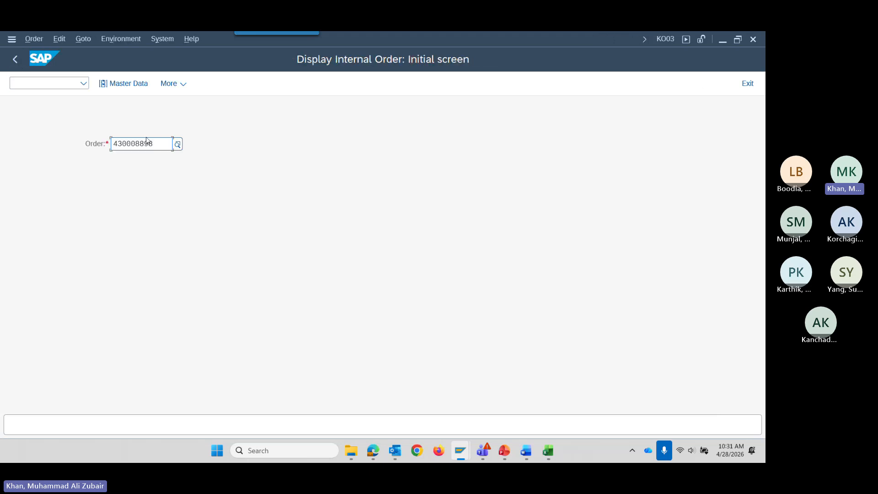
pyautogui.press('Return')
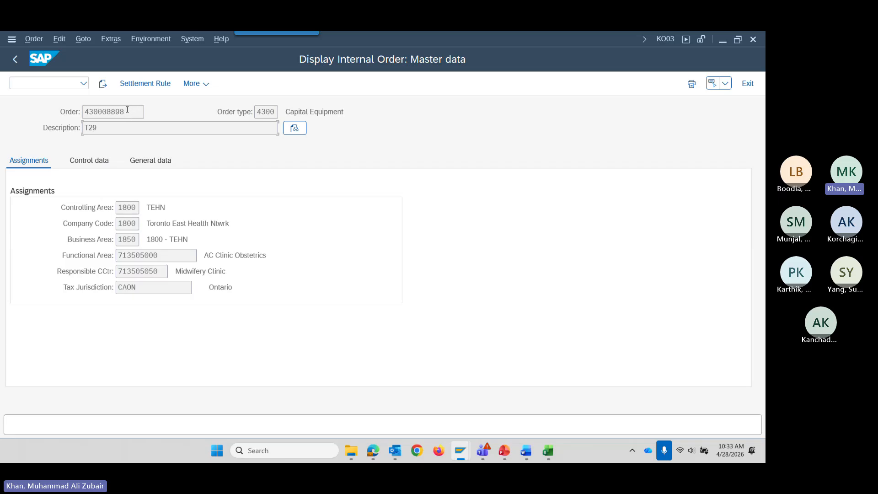
pyautogui.moveTo(126, 112); pyautogui.dragTo(83, 111)
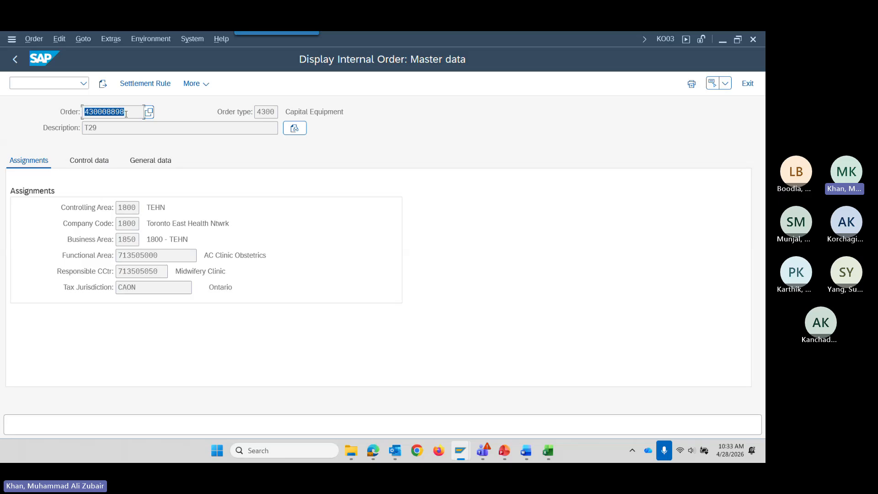
# Run transaction FB50 and set the G/L document's date to 28.04.2026
pyautogui.click(63, 83)
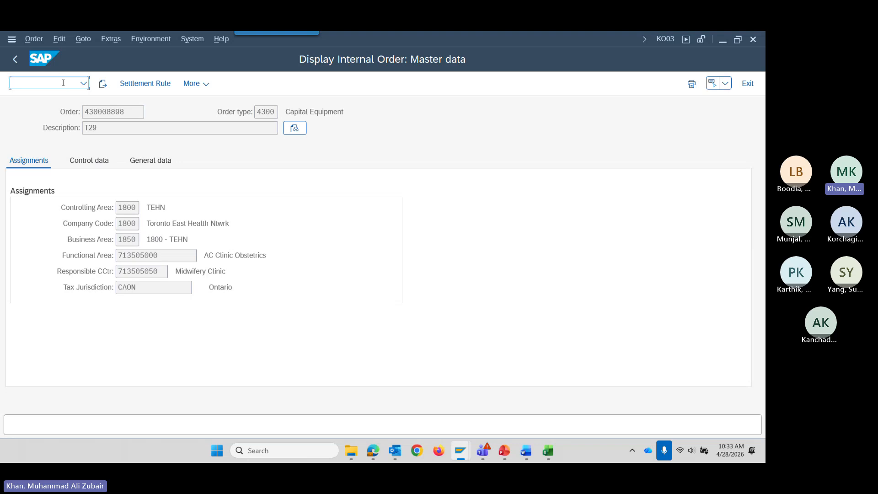
pyautogui.write('/NFB50')
pyautogui.press('Return')
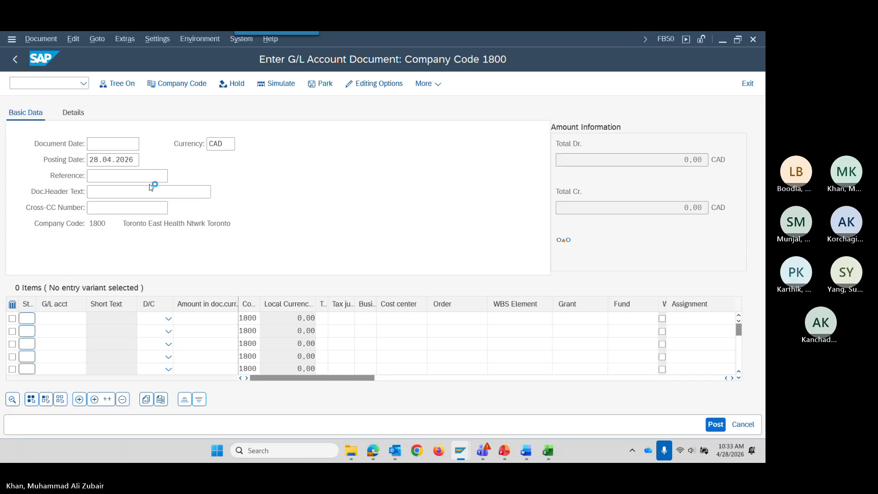
pyautogui.doubleClick(148, 295)
# Enter G/L account 26504004 as a debit on the first line and 11113005 as a credit on the second
pyautogui.click(64, 317)
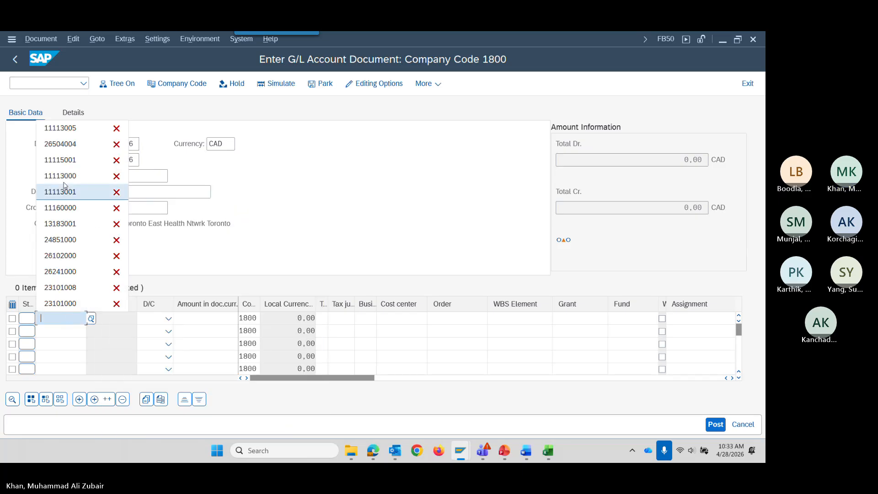
pyautogui.click(68, 144)
pyautogui.click(68, 330)
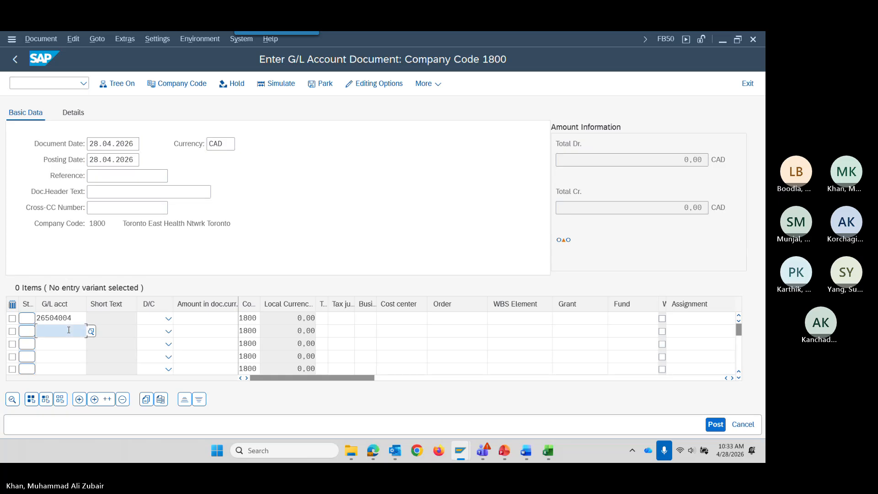
pyautogui.click(73, 140)
pyautogui.click(168, 318)
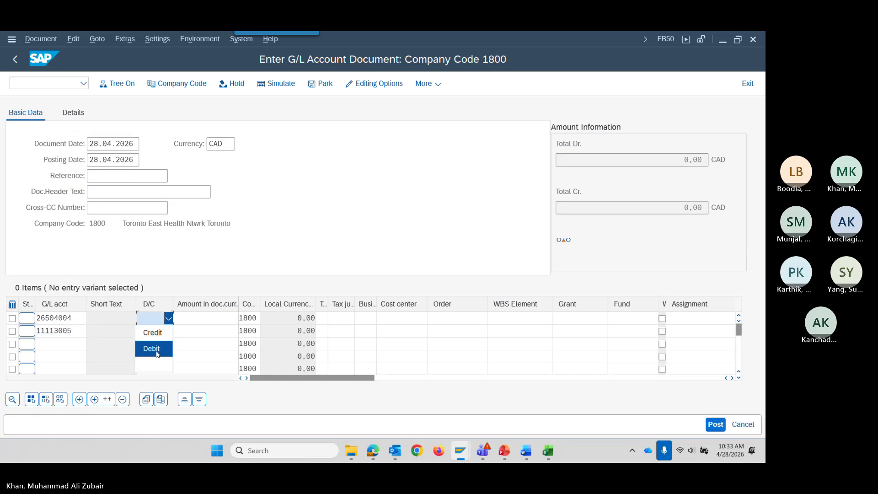
pyautogui.click(151, 349)
pyautogui.click(168, 330)
pyautogui.click(152, 345)
# Set the amount in document currency to 1000 on both the debit and credit lines
pyautogui.click(213, 318)
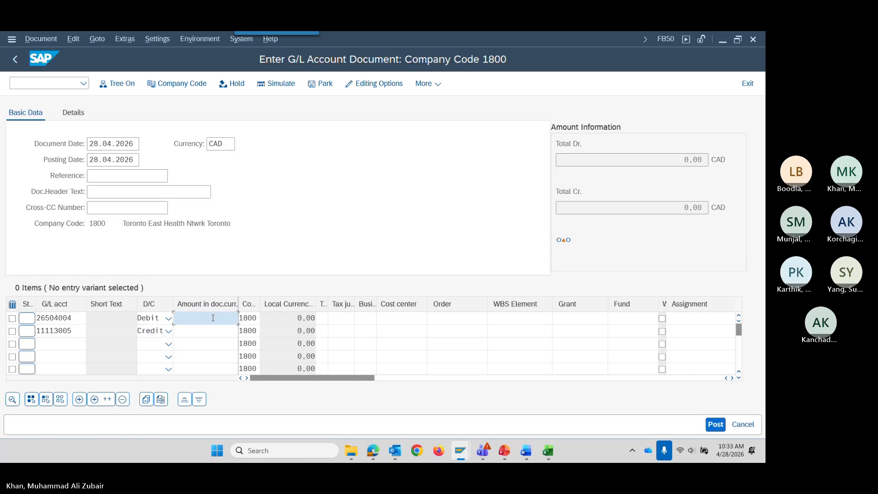
pyautogui.write('100')
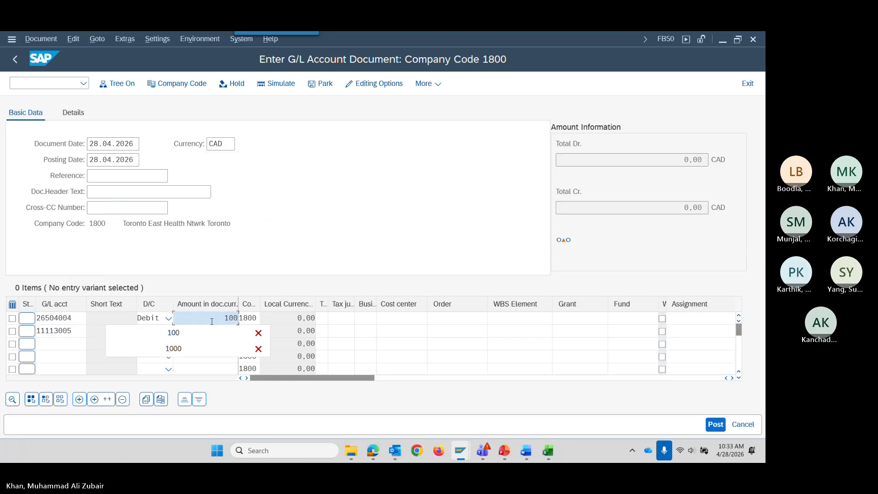
pyautogui.click(222, 348)
pyautogui.click(218, 332)
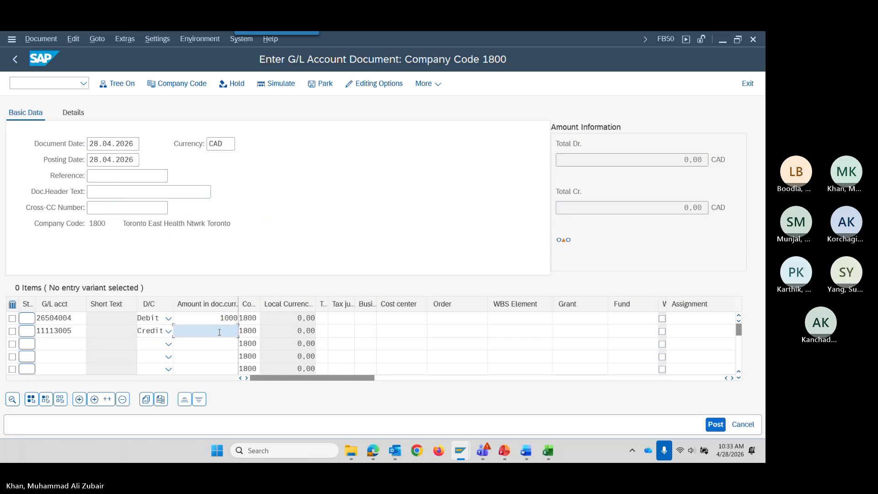
pyautogui.write('1000')
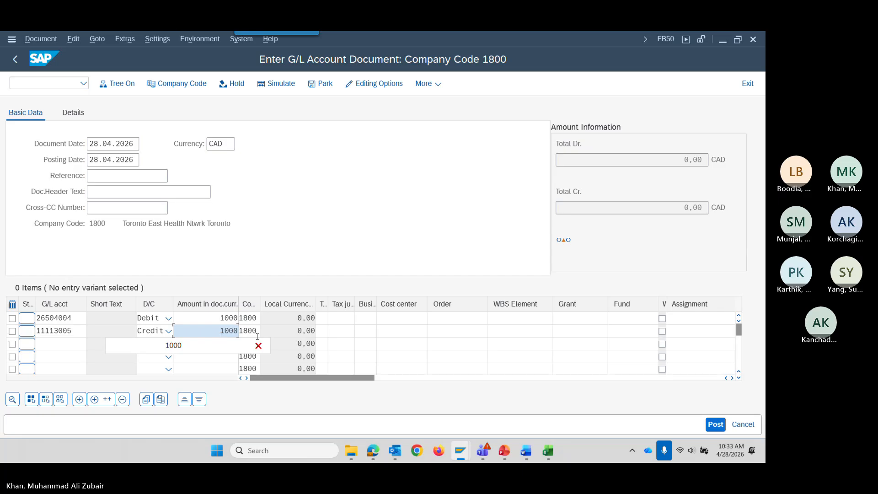
# Assign tax code I0 and the copied T29 internal order to the debit line, and try to validate the entries
pyautogui.click(322, 318)
pyautogui.press('F4')
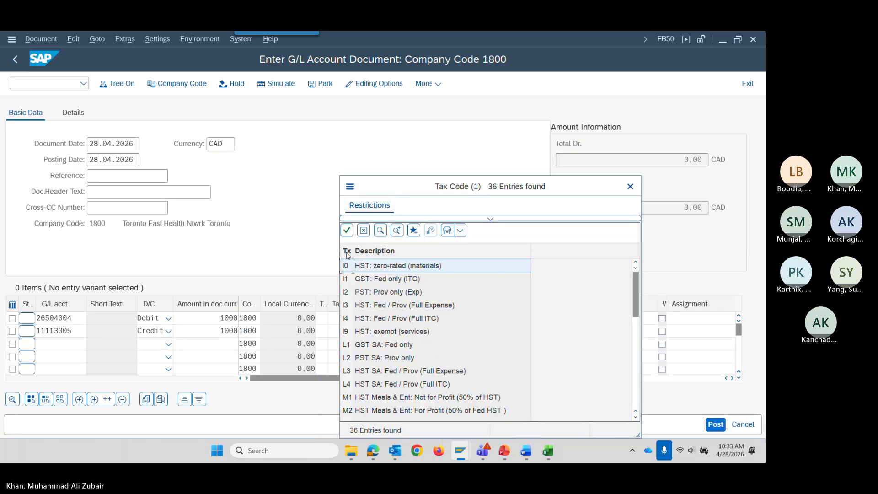
pyautogui.click(347, 230)
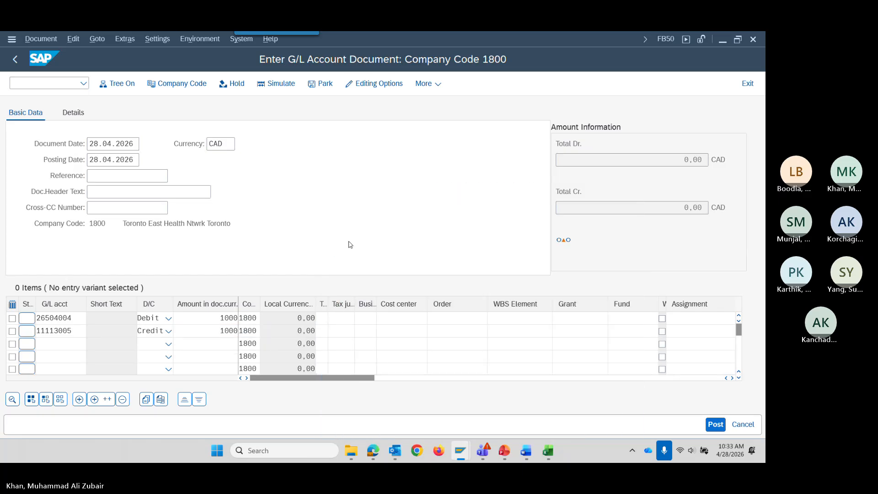
pyautogui.click(458, 317)
pyautogui.hotkey('ctrl', 'v')
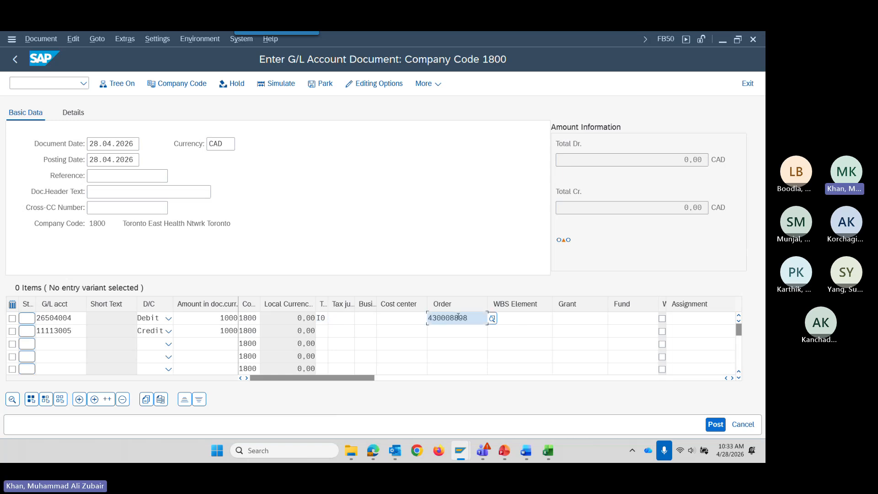
pyautogui.press('Return')
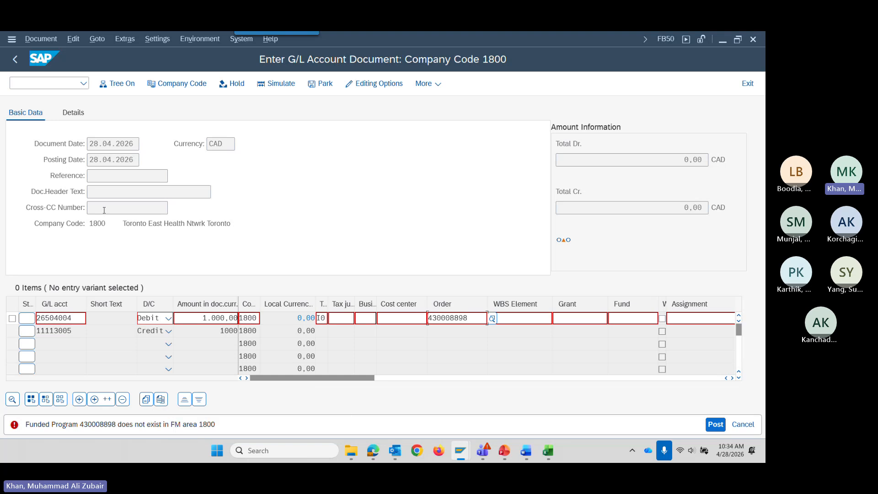
# Leave the G/L document and run transaction FMMDAUTO for the automatic creation of FM master data
pyautogui.click(52, 82)
pyautogui.write('/N')
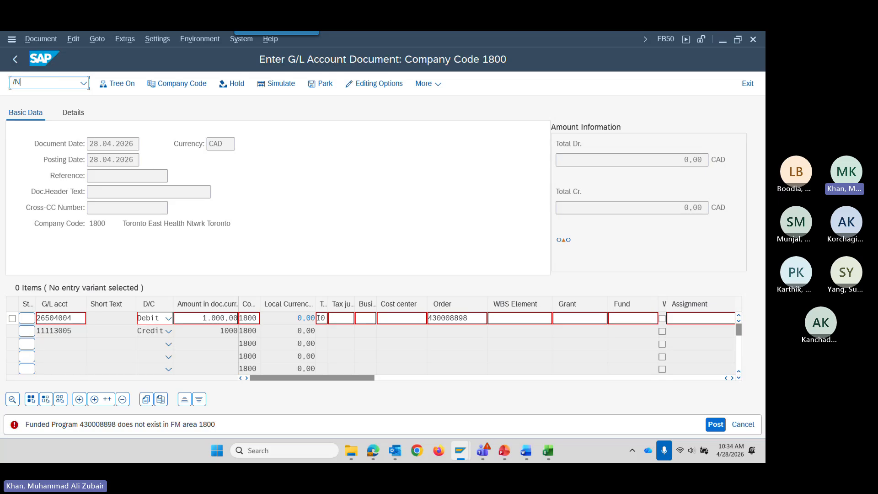
pyautogui.write('FNN')
pyautogui.press('BackSpace')
pyautogui.press('BackSpace')
pyautogui.write('MMDAUTO')
pyautogui.press('Return')
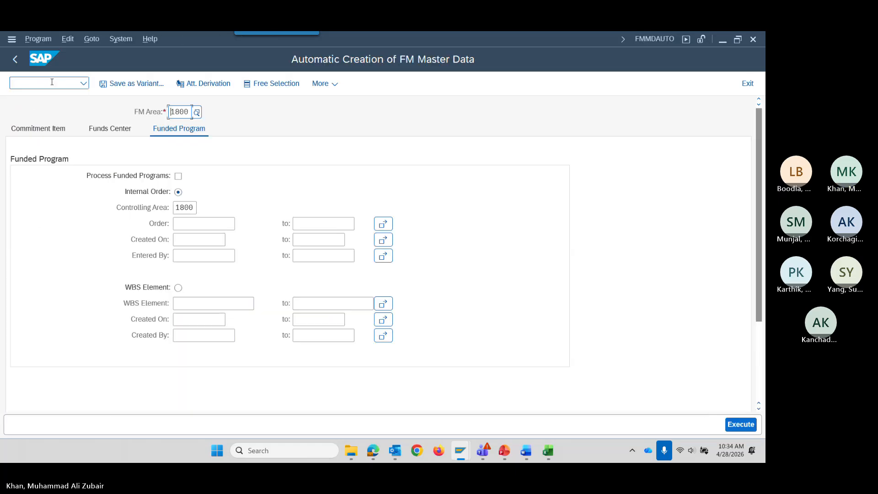
# Enter the copied internal order as the funded program selection and activate processing of funded programs
pyautogui.click(41, 132)
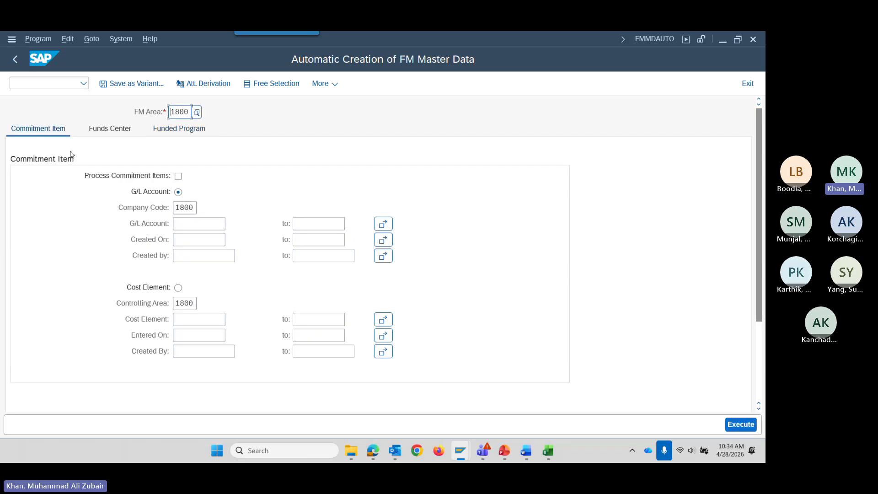
pyautogui.click(102, 132)
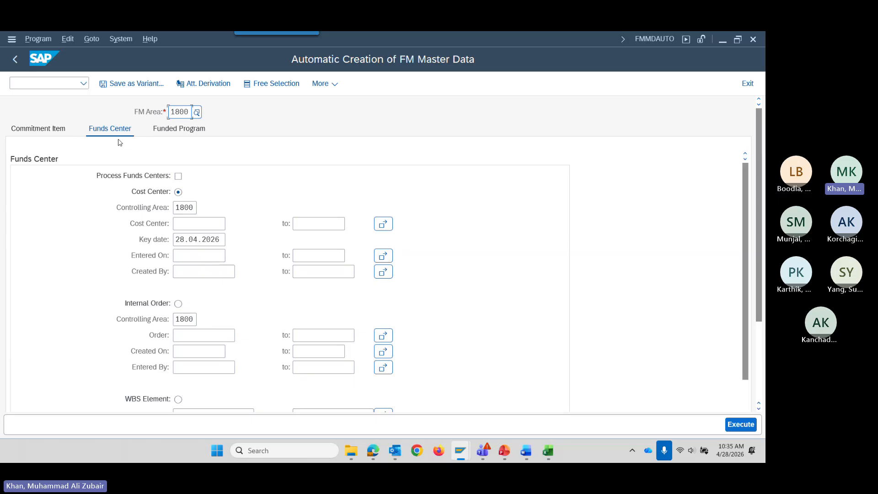
pyautogui.click(171, 133)
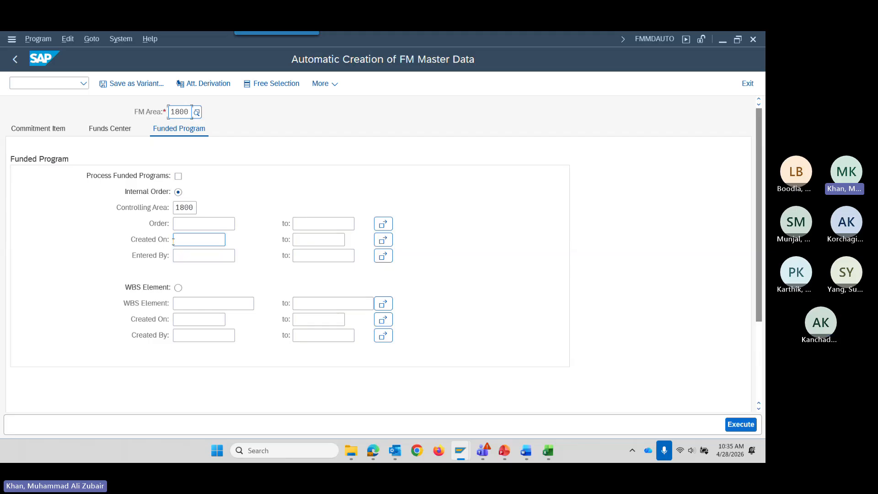
pyautogui.click(183, 223)
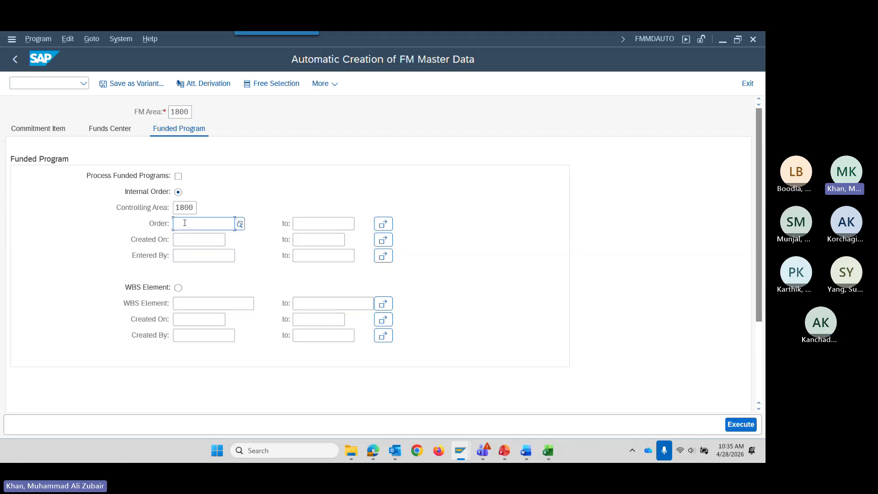
pyautogui.hotkey('ctrl', 'v')
pyautogui.click(179, 177)
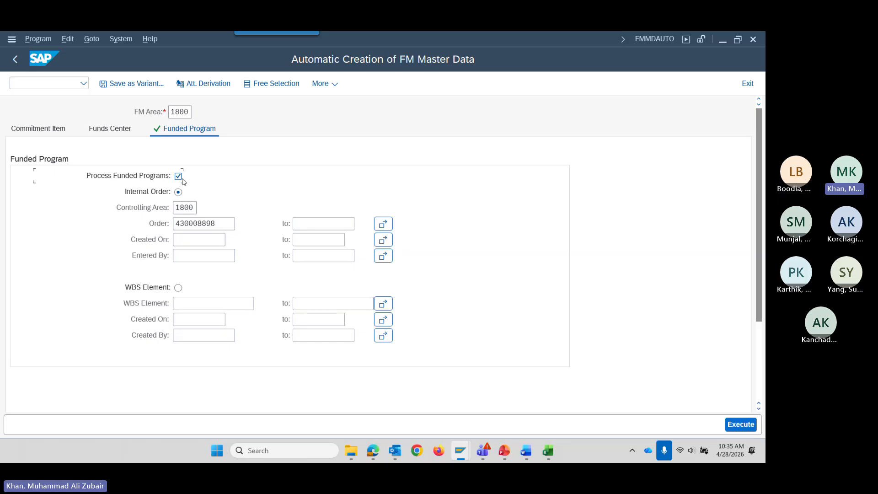
# Execute the funded program creation as a test run, check the log, and return to the selection screen
pyautogui.scroll(-1, 189, 191)
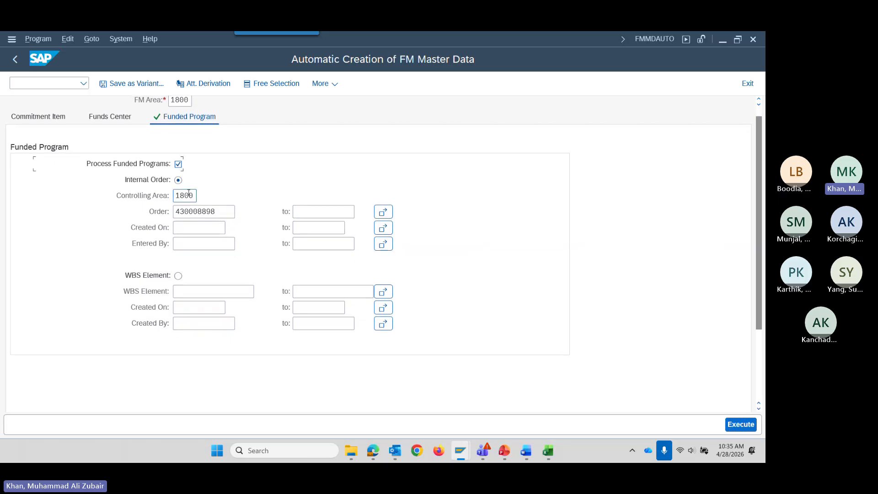
pyautogui.click(193, 250)
pyautogui.scroll(-5, 188, 269)
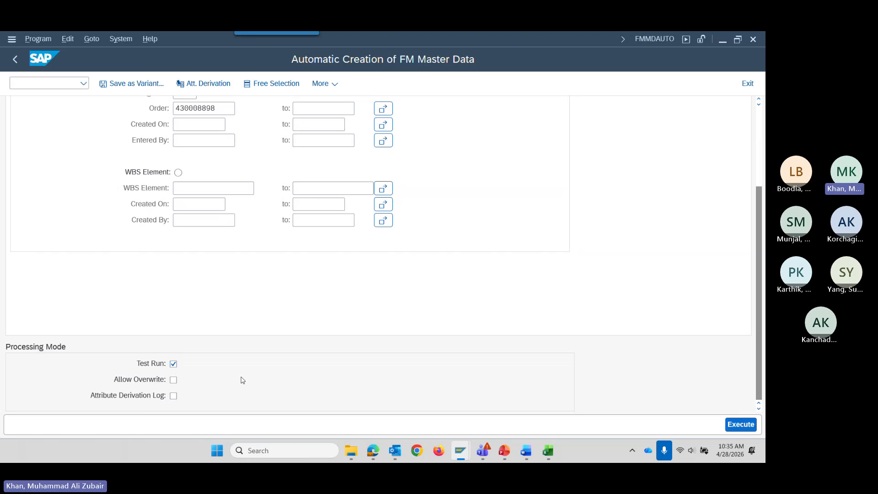
pyautogui.click(740, 425)
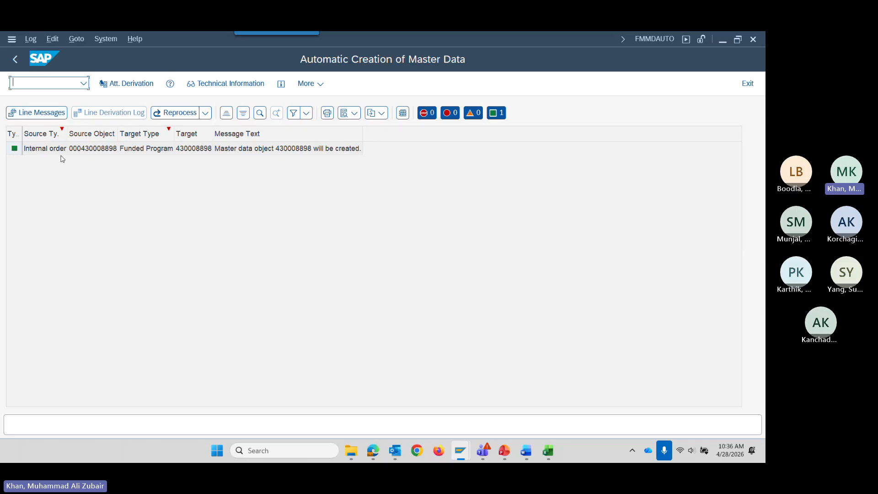
pyautogui.click(15, 59)
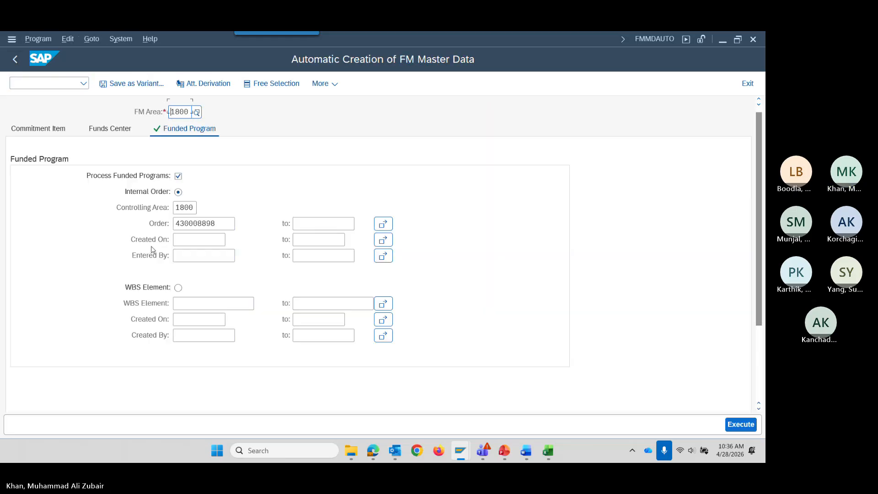
# Turn off the test run, execute the creation of the funded program from the internal order, and leave the transaction
pyautogui.scroll(-5, 158, 256)
pyautogui.click(174, 365)
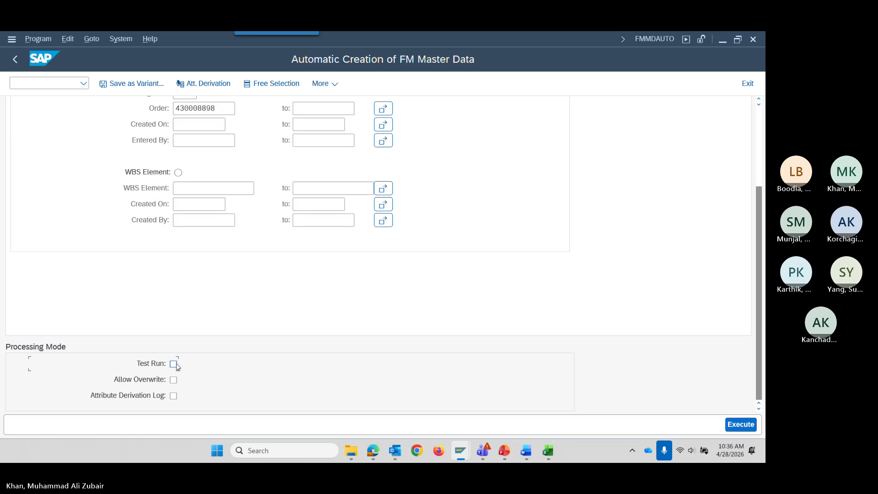
pyautogui.scroll(5, 200, 317)
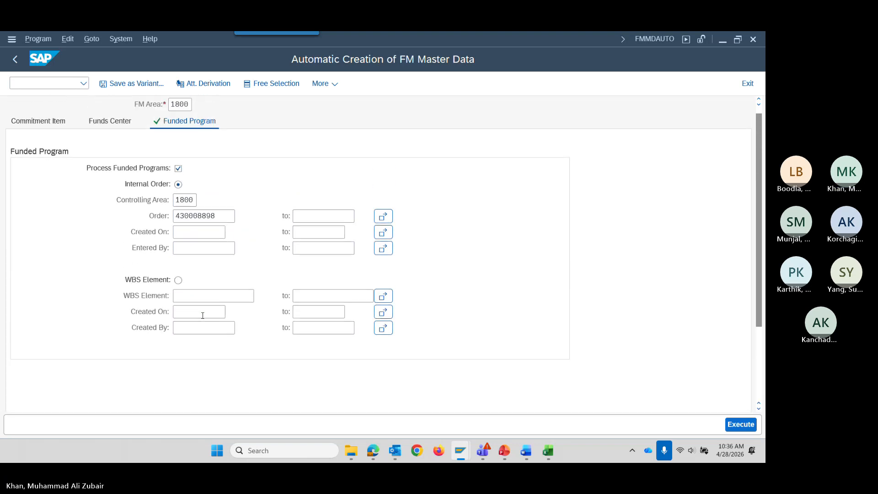
pyautogui.click(189, 296)
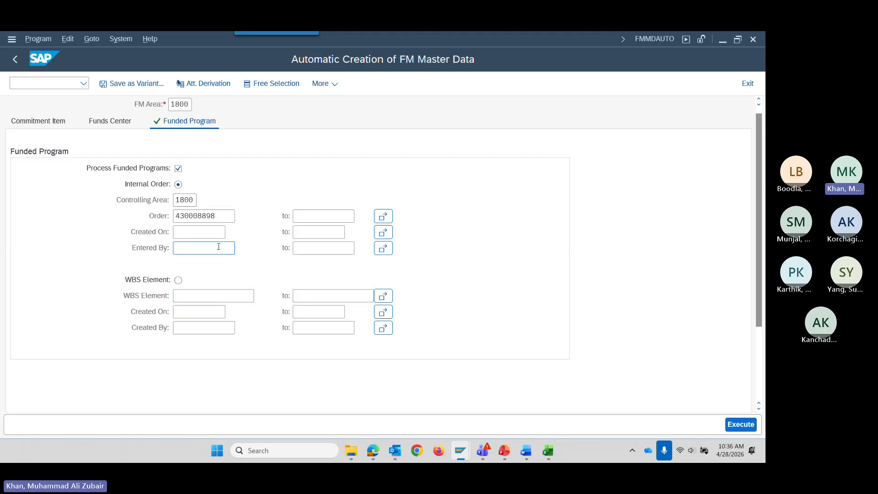
pyautogui.click(741, 425)
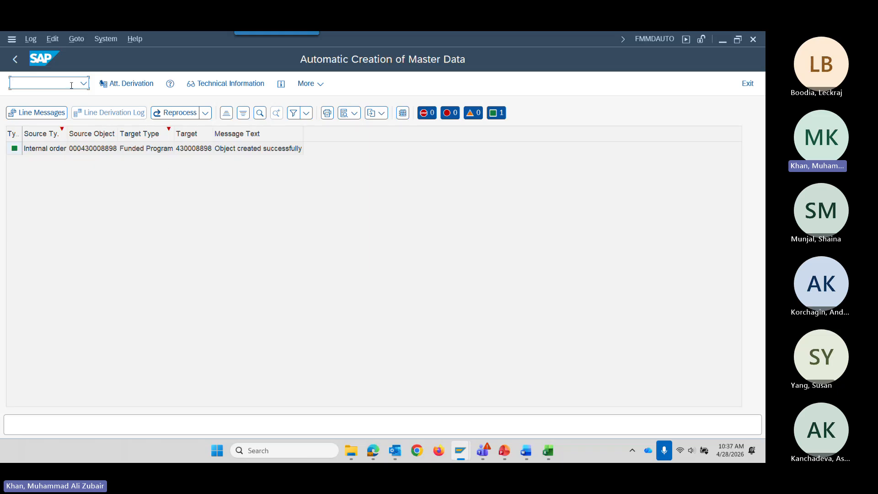
pyautogui.write('N')
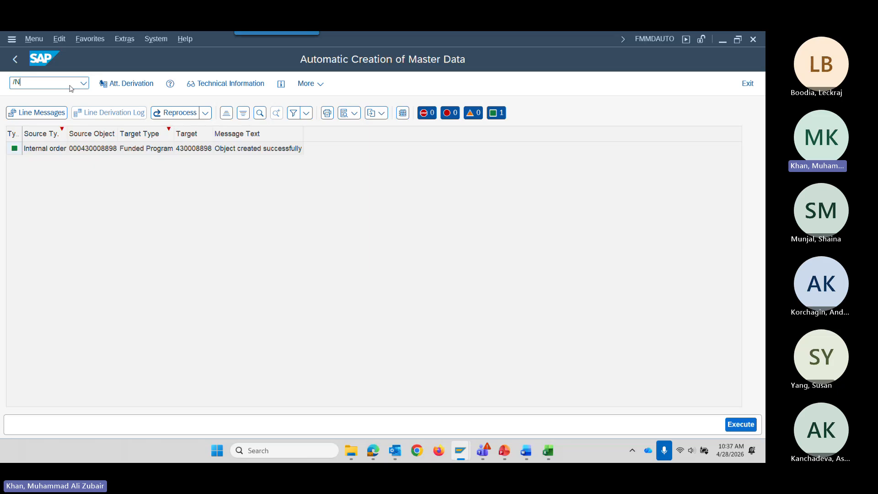
pyautogui.press('Return')
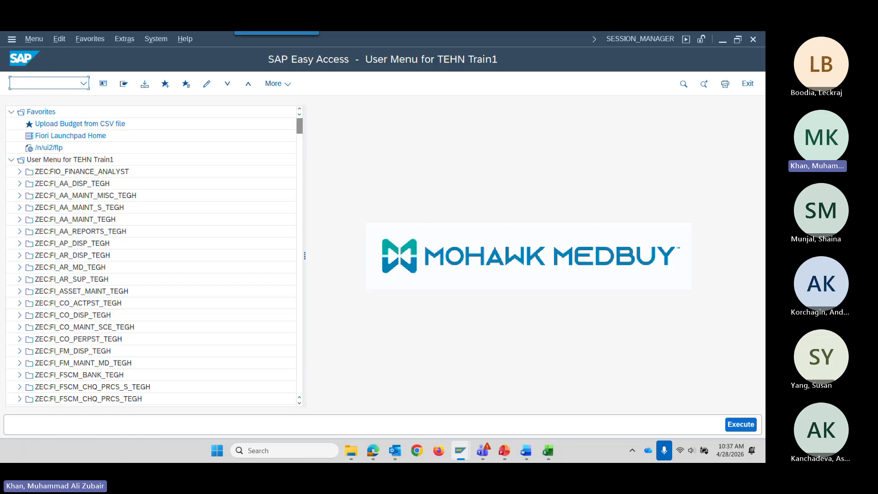
# Switch to the ABIFL workbook in Excel and check the transaction codes for the FM creation and budget assignment steps
pyautogui.click(548, 450)
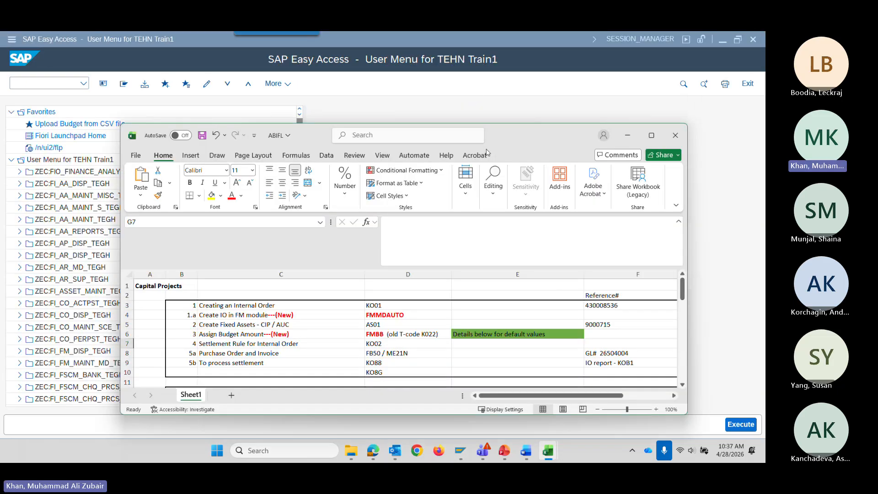
pyautogui.moveTo(486, 153); pyautogui.dragTo(423, 148)
pyautogui.click(589, 133)
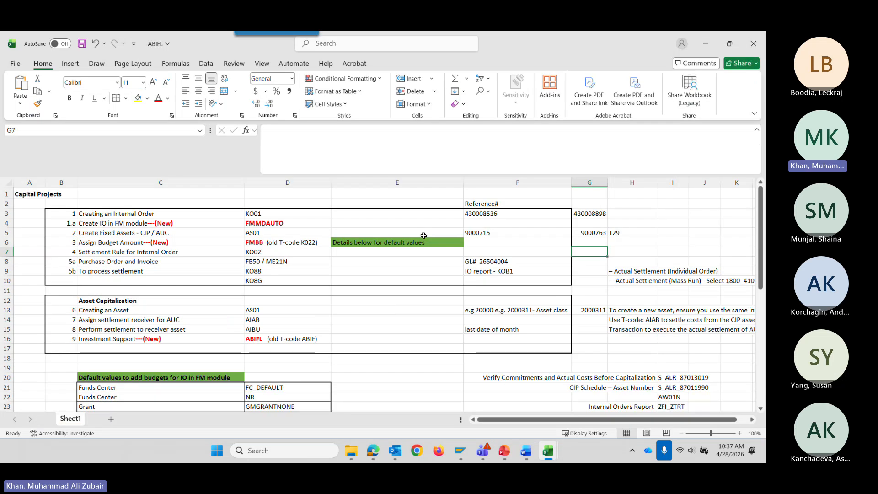
pyautogui.click(253, 228)
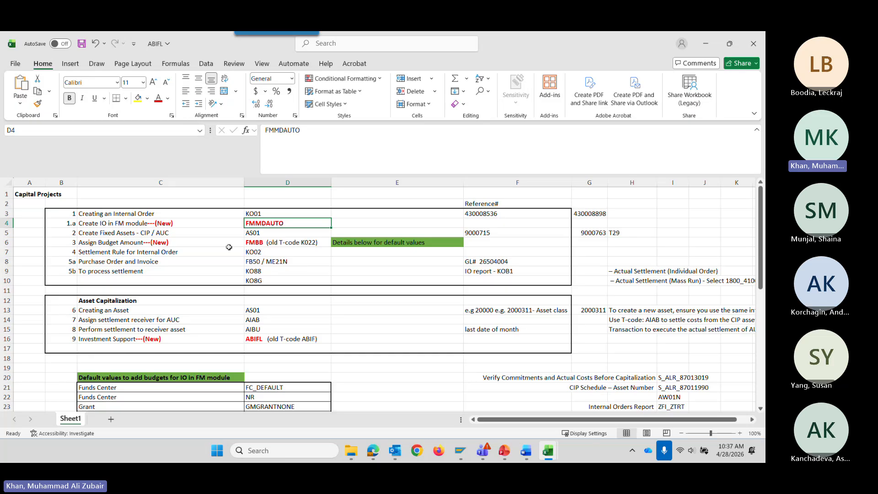
pyautogui.click(288, 243)
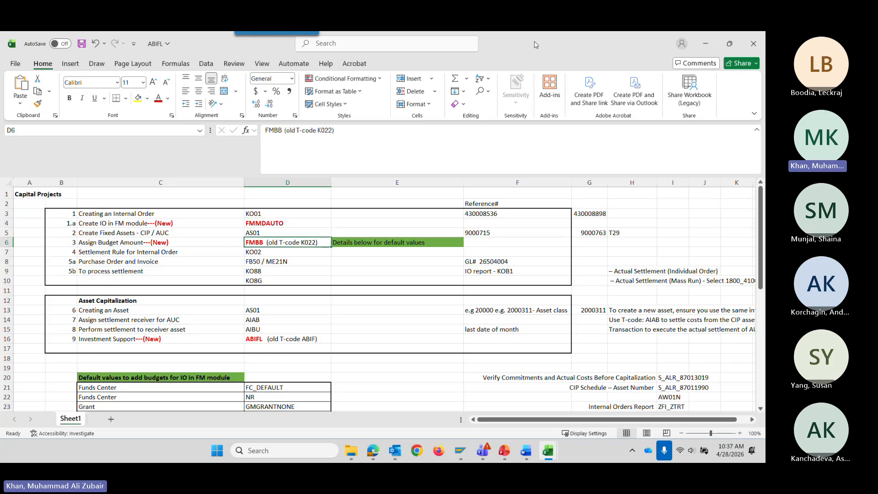
pyautogui.moveTo(536, 45); pyautogui.dragTo(765, 197)
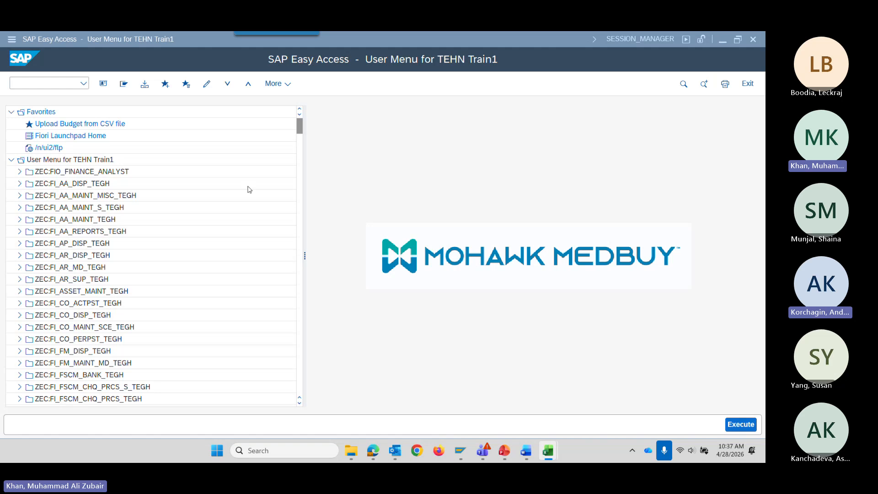
pyautogui.click(49, 84)
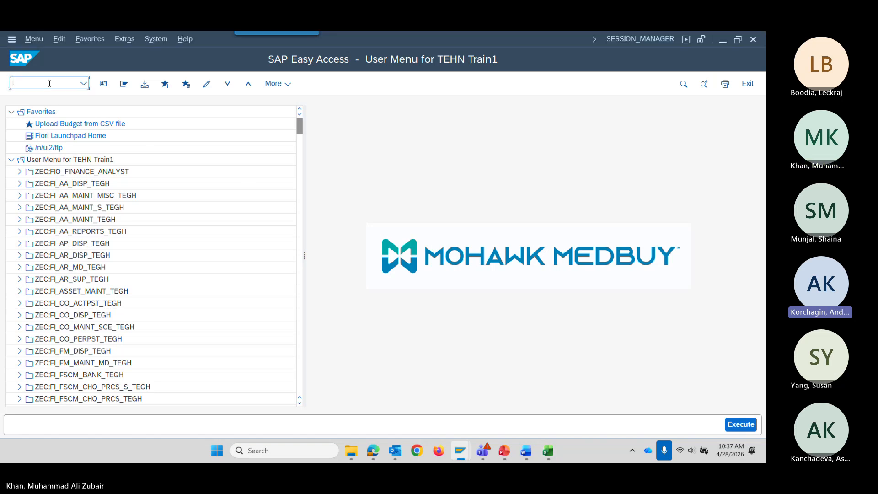
pyautogui.write('FMBB')
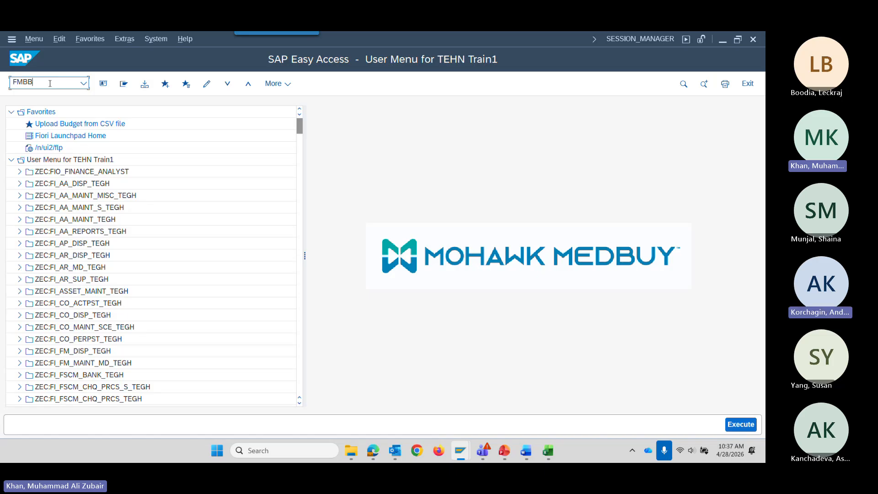
pyautogui.press('Return')
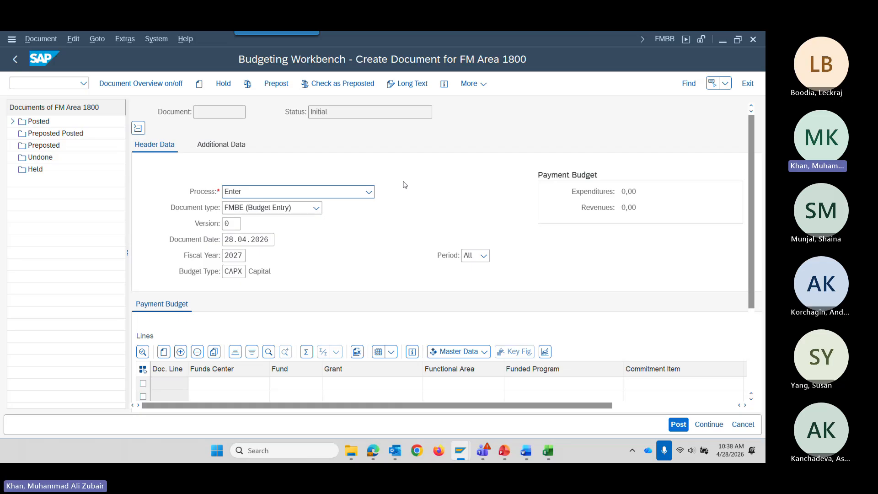
pyautogui.click(31, 84)
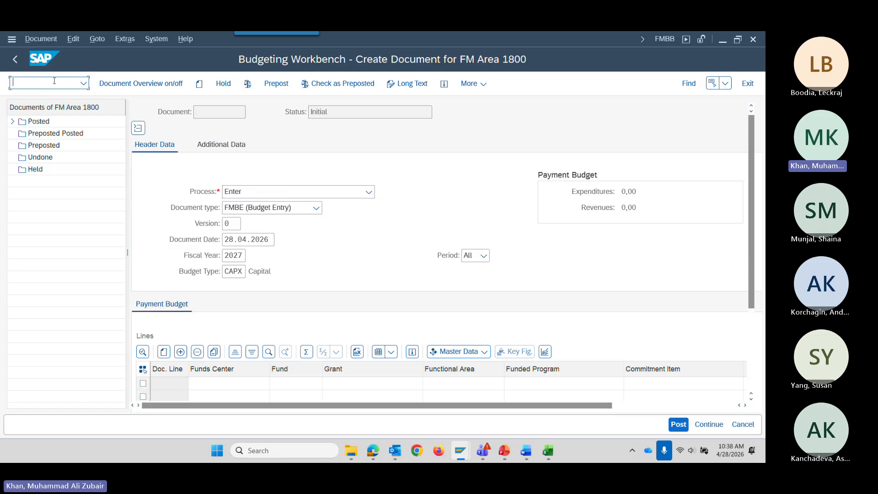
pyautogui.write('/n')
pyautogui.press('Return')
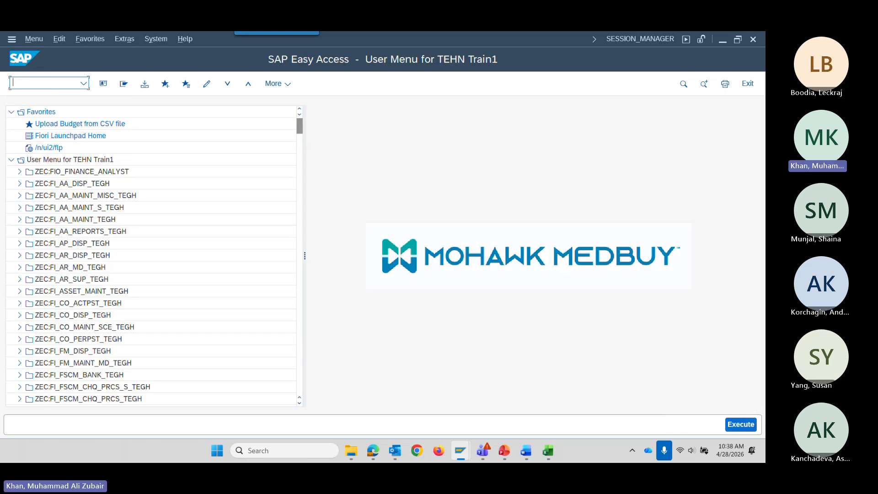
# Return to the ABIFL workbook in Excel and review the Assign Budget Amount step and its transaction code
pyautogui.moveTo(548, 450)
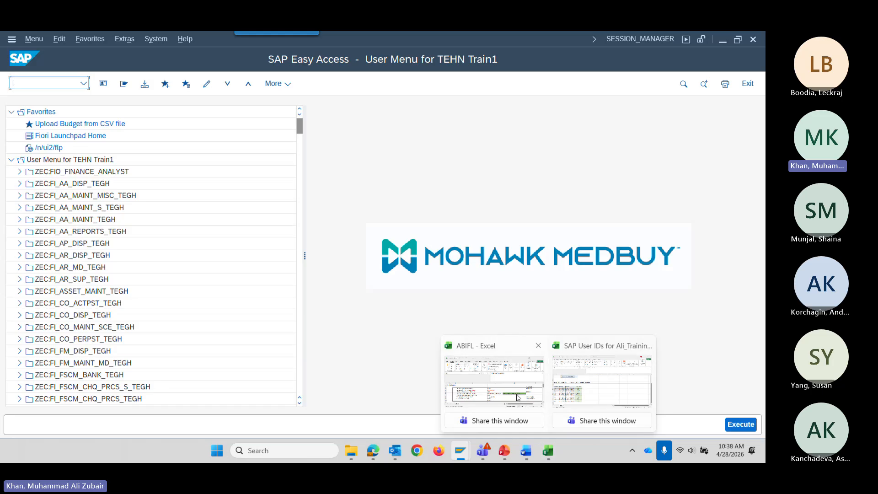
pyautogui.click(518, 397)
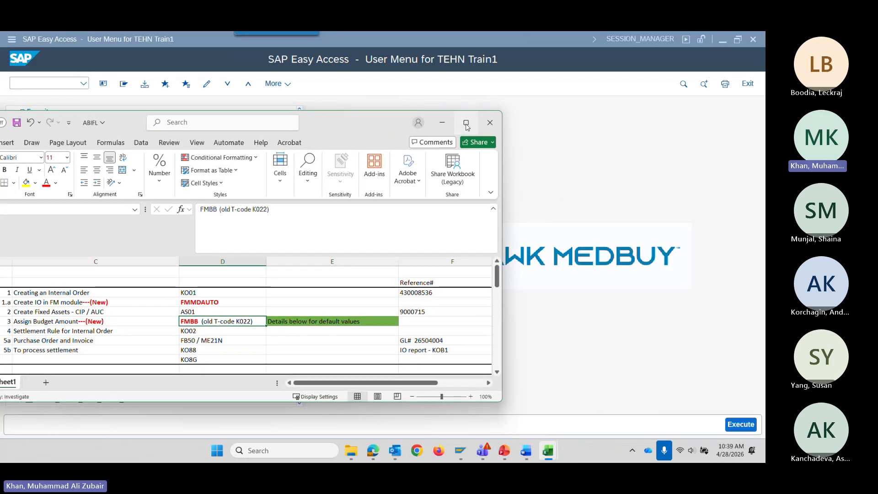
pyautogui.click(467, 123)
pyautogui.click(133, 244)
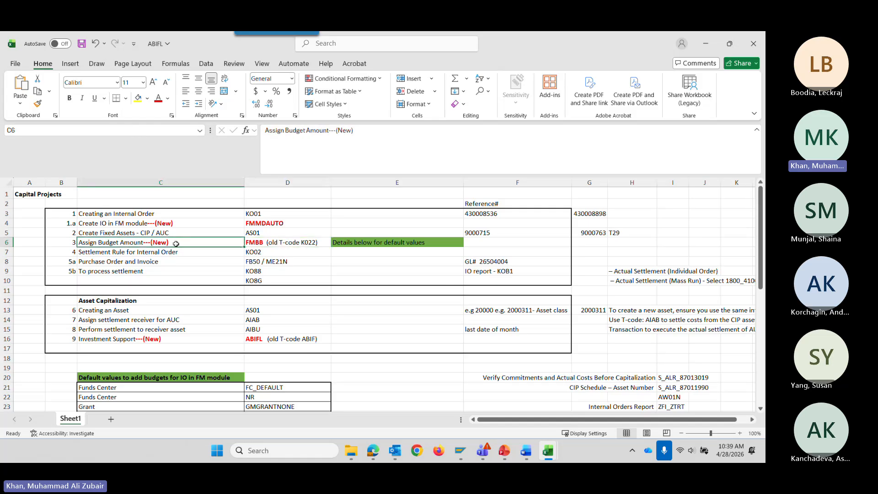
pyautogui.moveTo(358, 131); pyautogui.dragTo(332, 132)
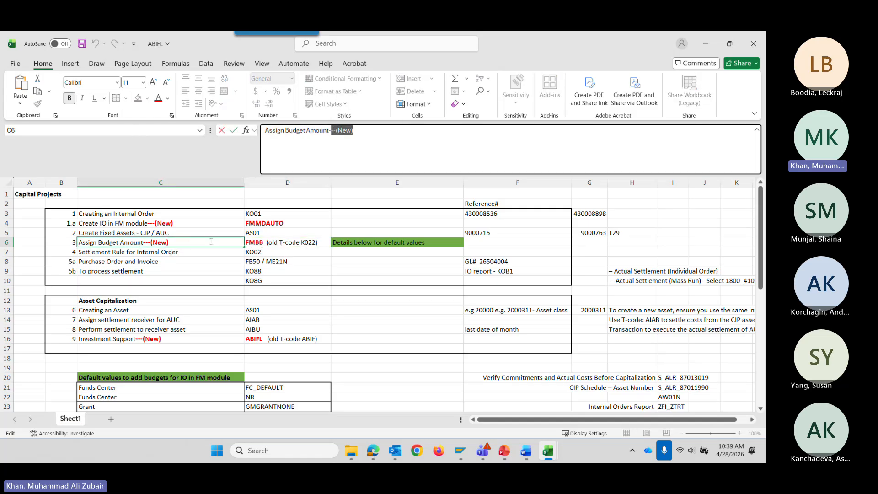
pyautogui.click(262, 245)
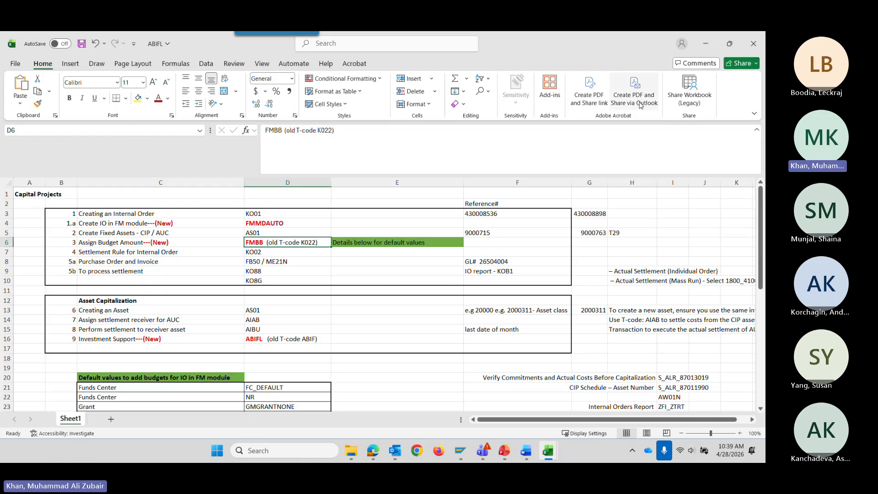
pyautogui.moveTo(587, 47); pyautogui.dragTo(765, 256)
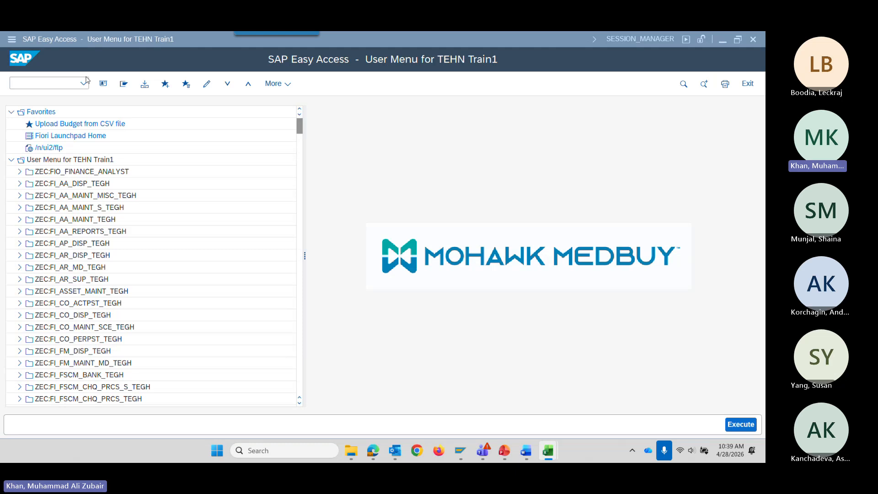
# Back in SAP, run transaction FMBB to create a budgeting document and choose Enter as its process
pyautogui.click(62, 85)
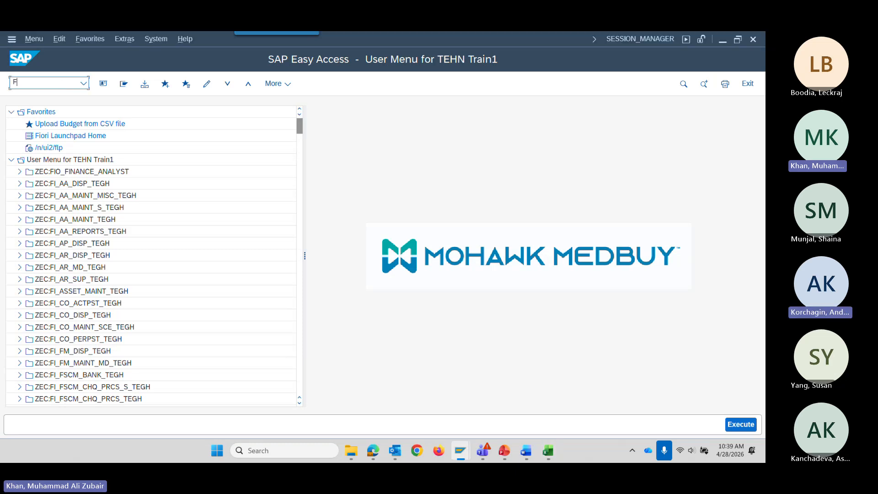
pyautogui.write('FMBB')
pyautogui.press('Return')
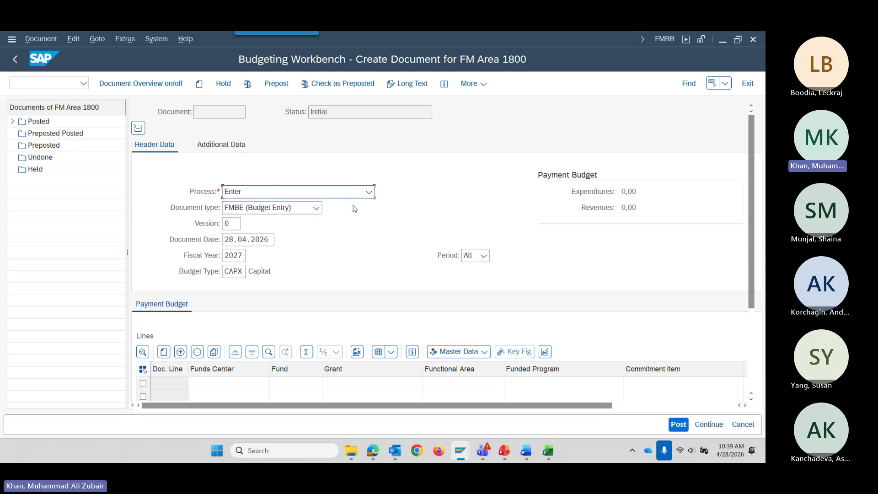
pyautogui.click(370, 193)
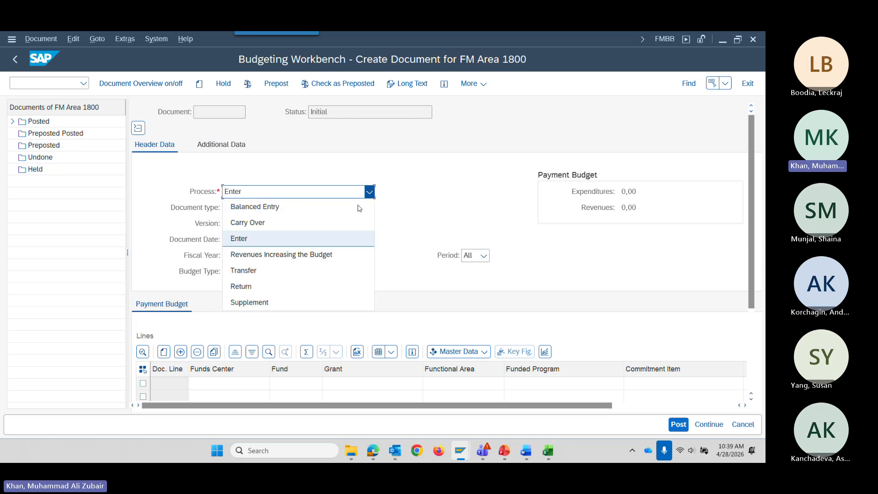
pyautogui.click(289, 238)
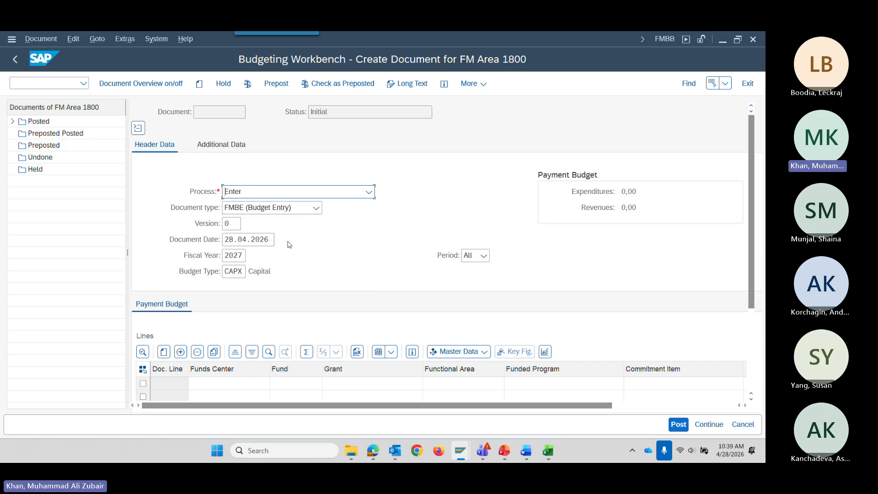
# Choose FMBE (Budget Entry) as the document type and go to the budgeting document's version
pyautogui.click(315, 209)
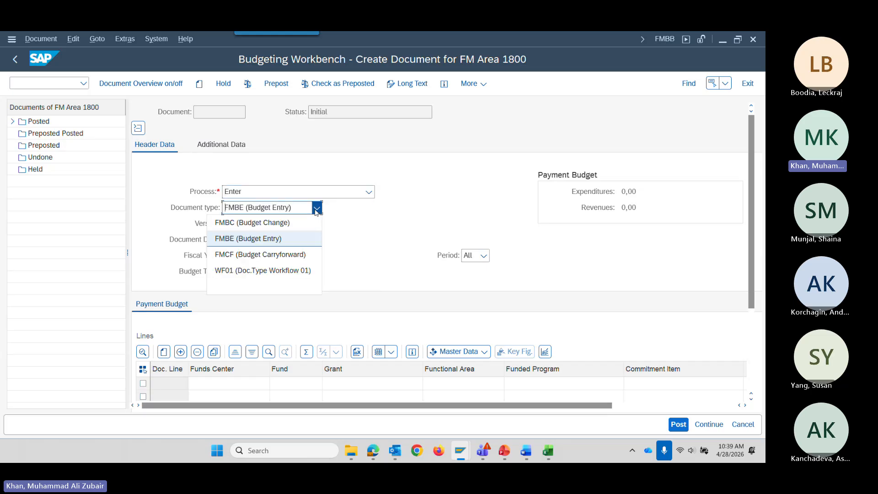
pyautogui.click(247, 242)
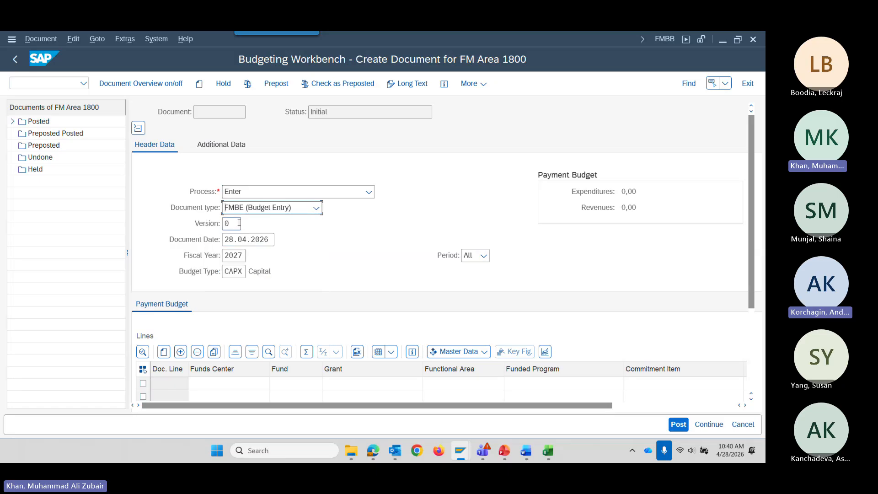
pyautogui.click(239, 223)
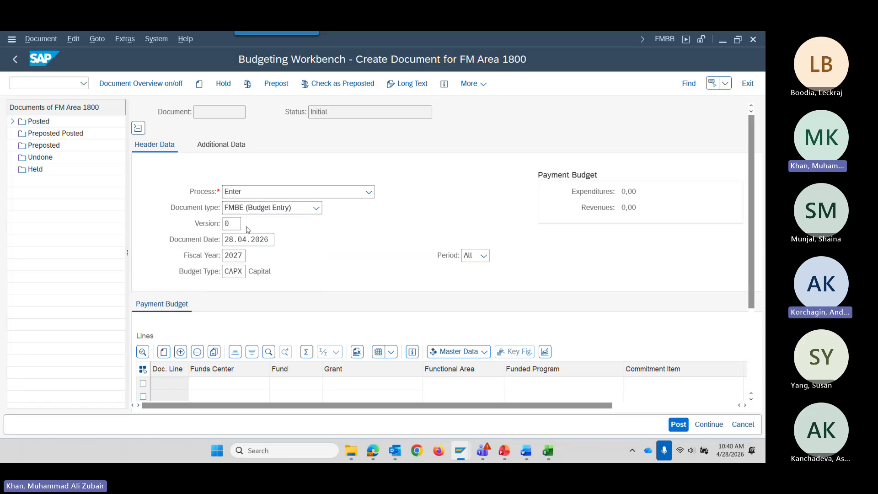
pyautogui.click(245, 226)
pyautogui.click(253, 230)
# Switch to the Teams meeting and look through its controls and meeting options for a way to mute a participant
pyautogui.hotkey('alt', 'Tab')
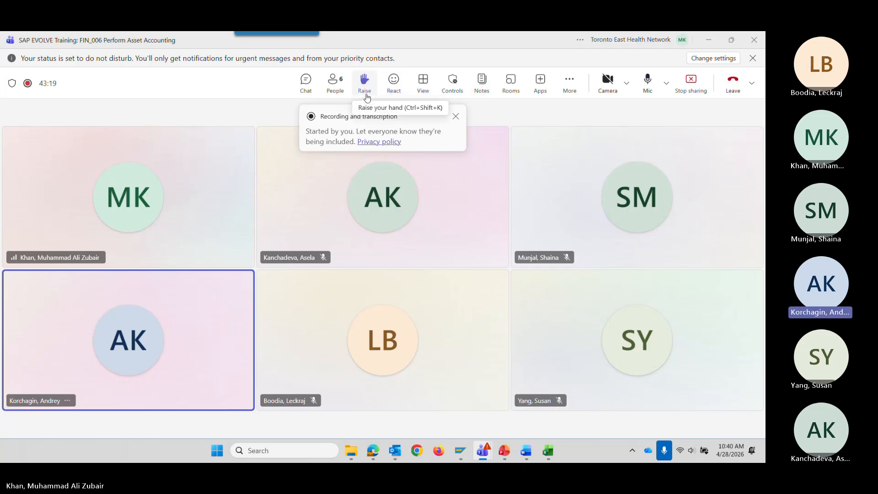
pyautogui.click(456, 94)
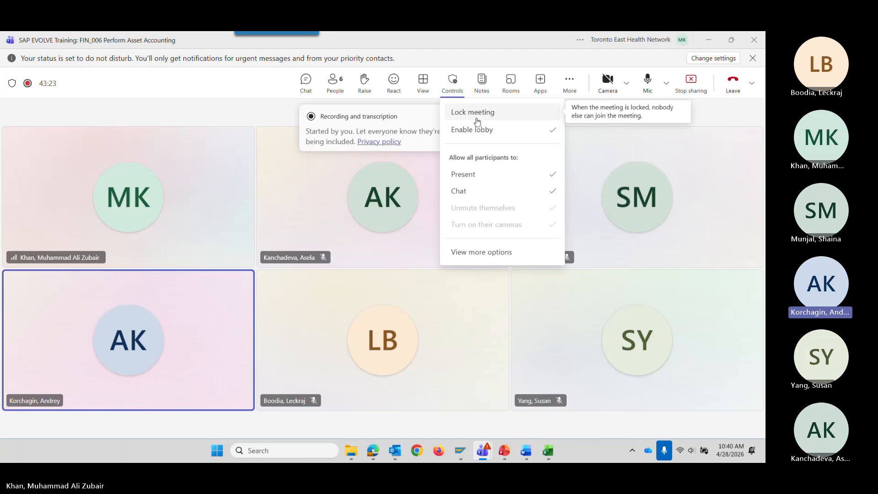
pyautogui.click(480, 255)
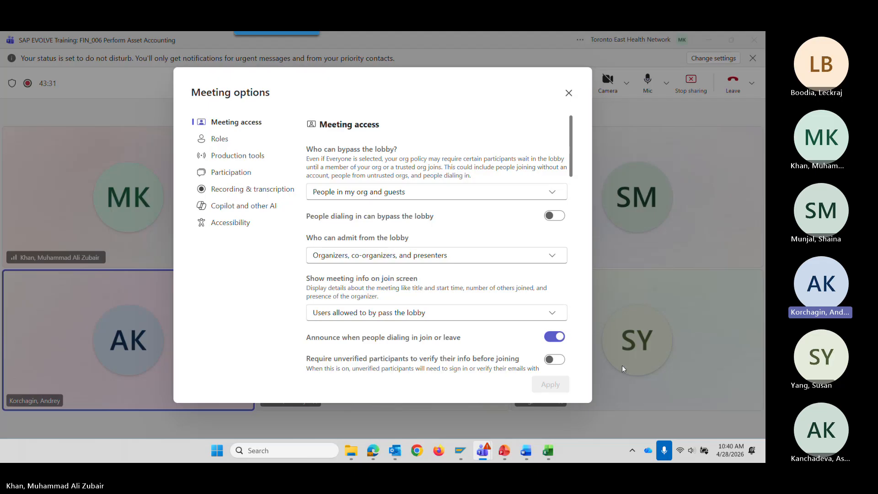
pyautogui.click(569, 93)
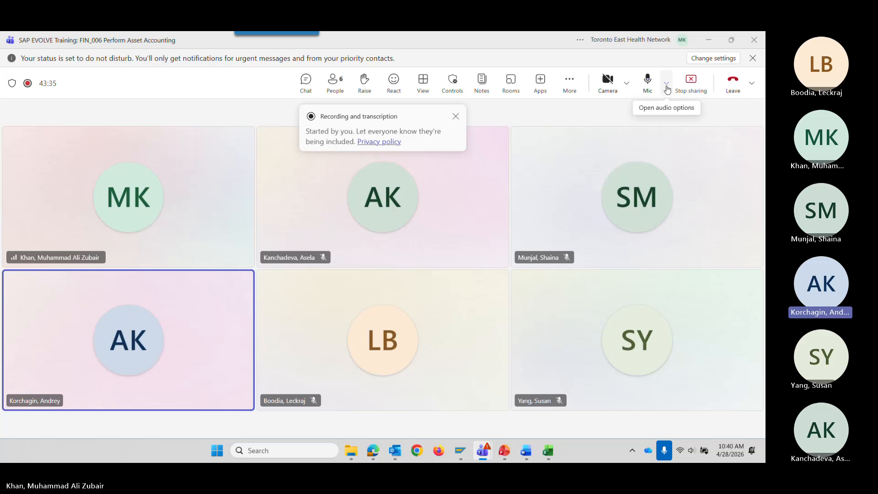
pyautogui.click(571, 87)
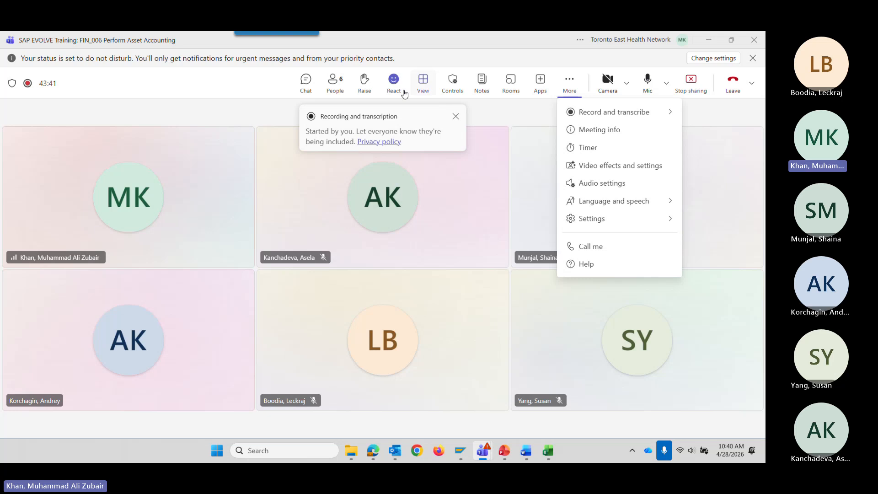
# Mute the unmuted attendee in the meeting's participant list and minimize the Teams window to return to SAP
pyautogui.click(305, 82)
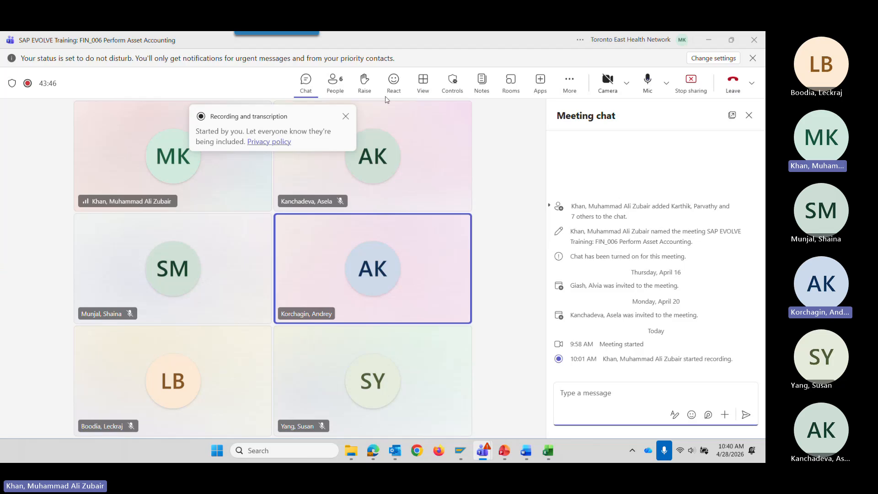
pyautogui.click(341, 93)
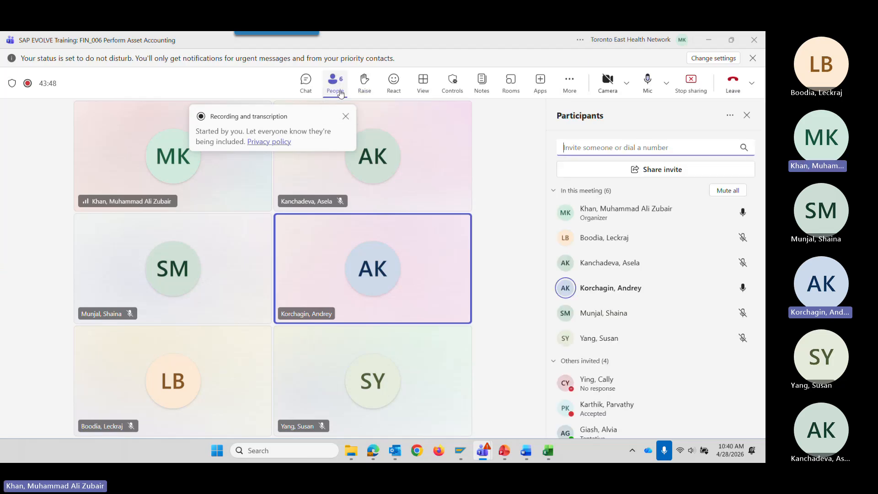
pyautogui.click(744, 292)
pyautogui.click(698, 300)
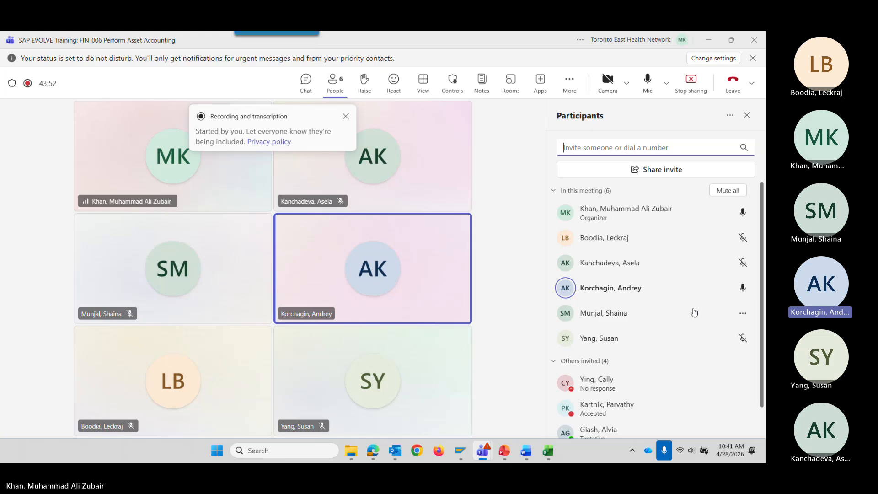
pyautogui.click(742, 293)
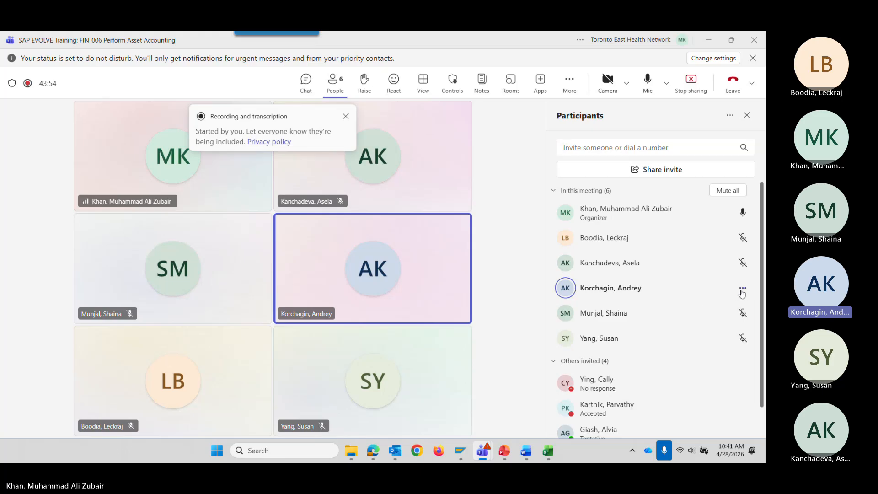
pyautogui.click(725, 306)
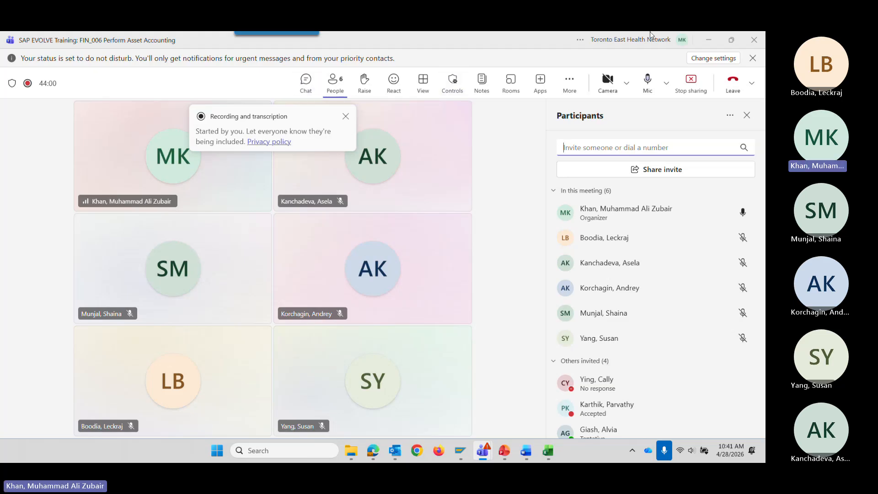
pyautogui.click(706, 41)
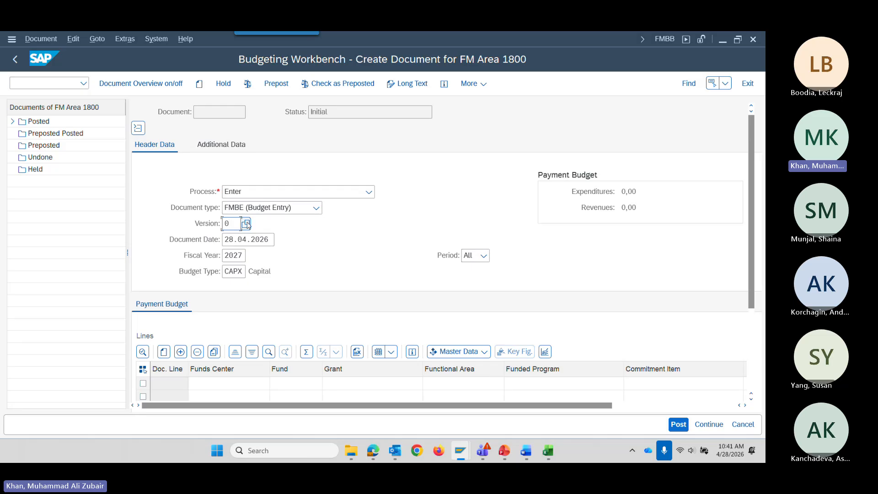
# Review the available budget versions and choose version 0 (Actual/Consumable) for the document
pyautogui.press('F4')
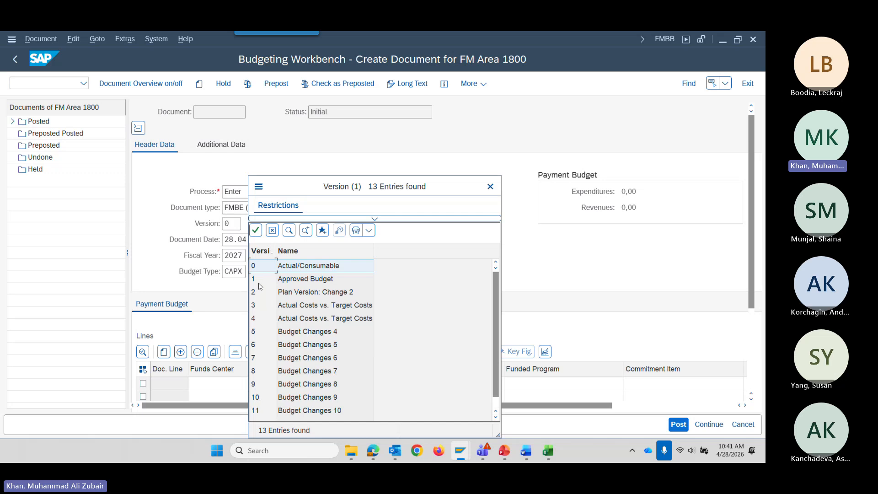
pyautogui.click(255, 231)
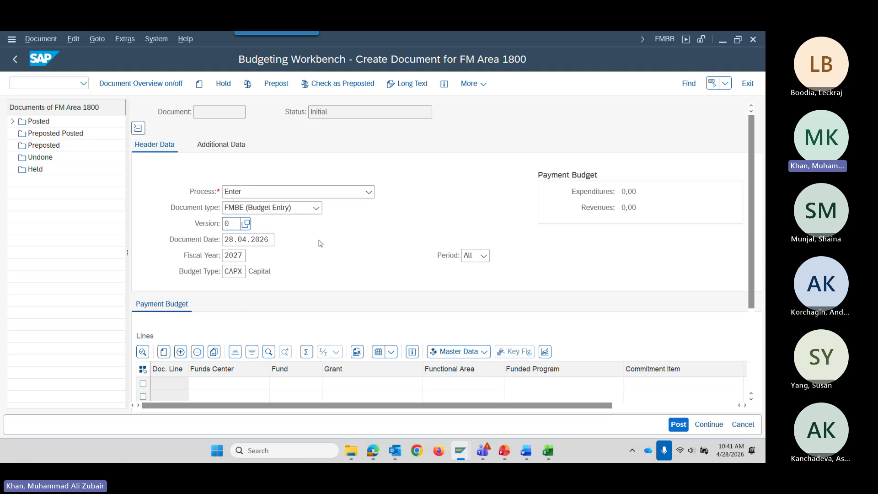
pyautogui.click(246, 224)
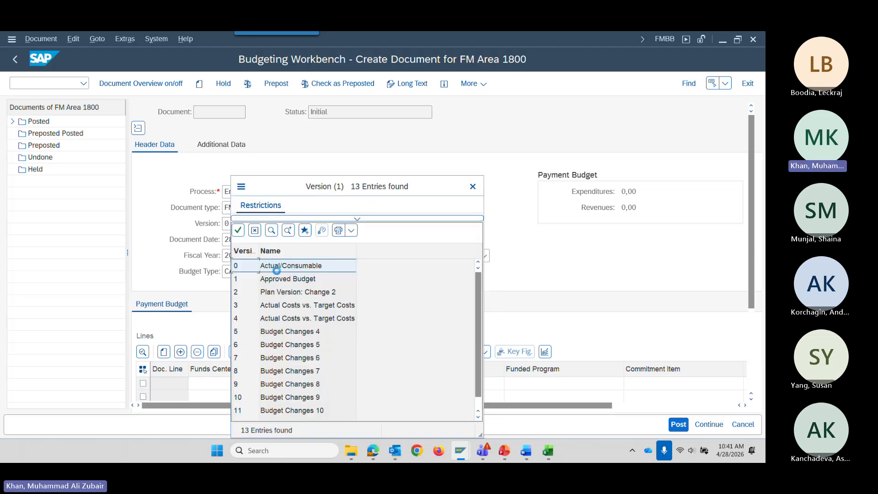
pyautogui.click(238, 231)
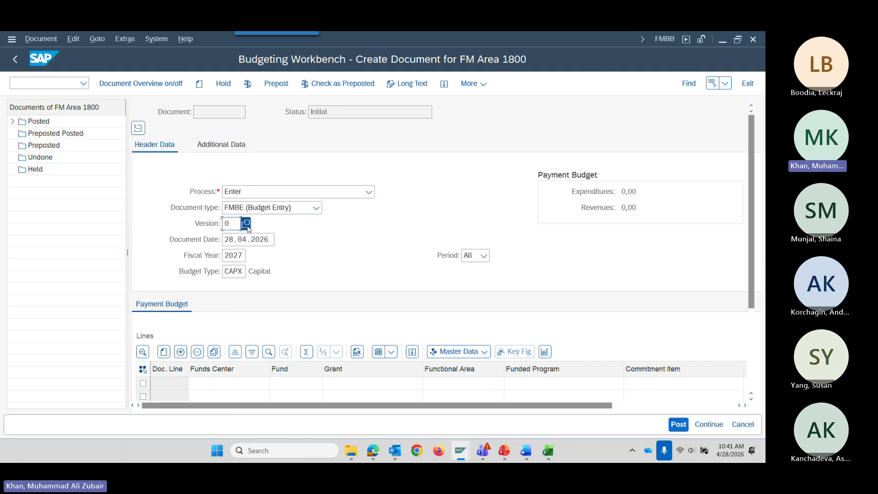
pyautogui.click(246, 223)
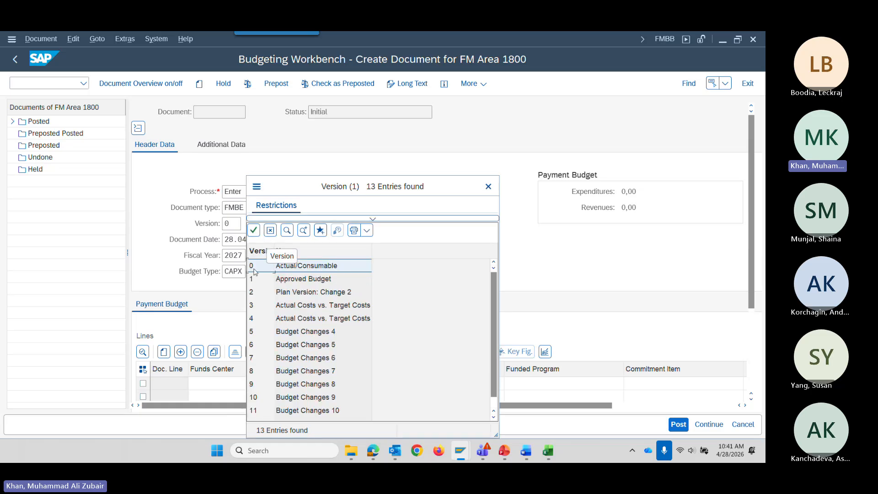
pyautogui.click(254, 230)
# Choose CAPX (Capital) as the budget type from its possible values
pyautogui.click(233, 271)
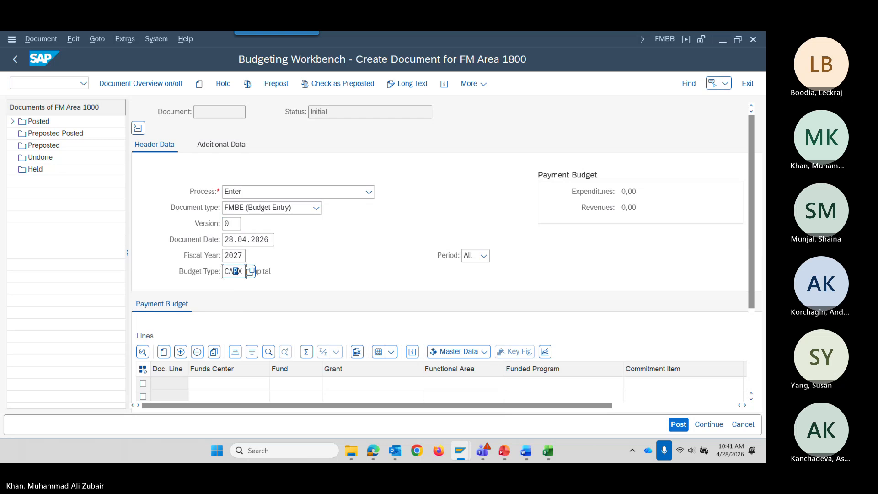
pyautogui.click(251, 272)
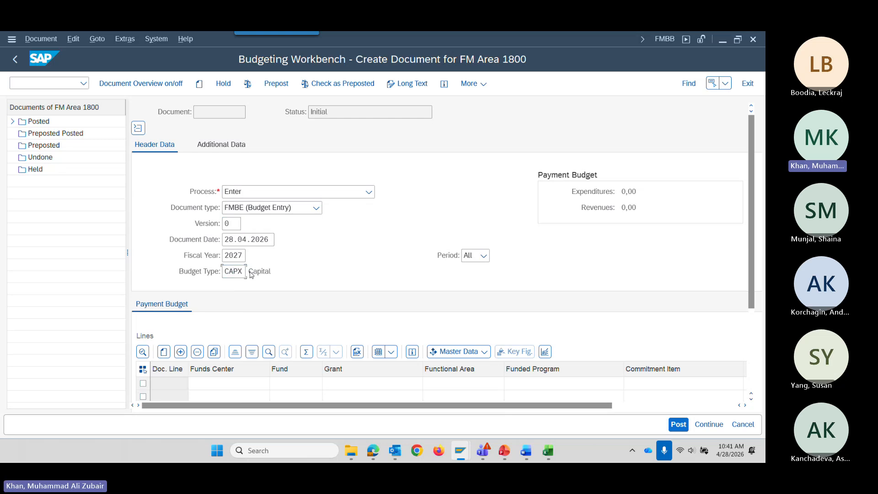
pyautogui.press('F4')
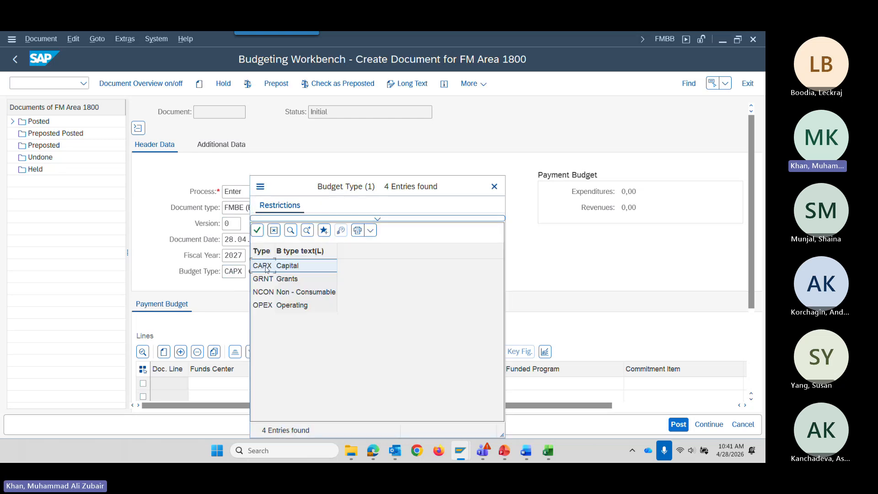
pyautogui.click(262, 231)
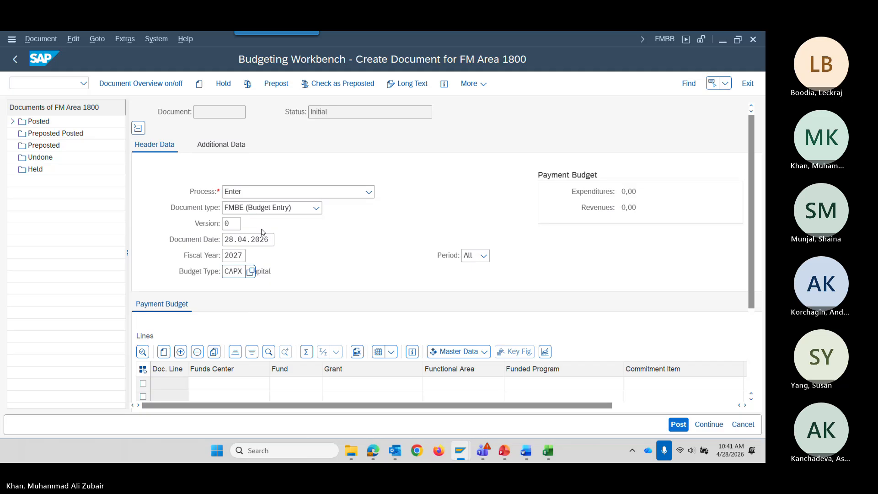
# Review the columns of the payment budget lines and select the Funded Program cell of the first line
pyautogui.scroll(-1, 325, 261)
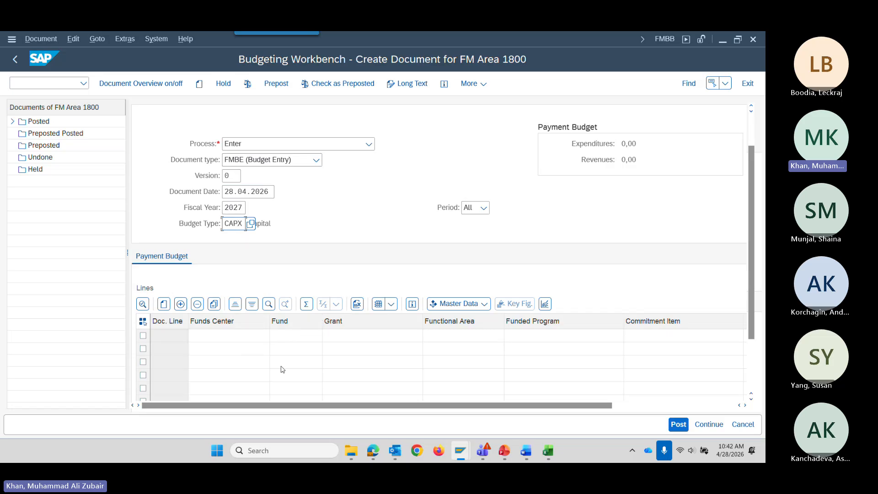
pyautogui.moveTo(302, 408); pyautogui.dragTo(577, 411)
pyautogui.click(202, 406)
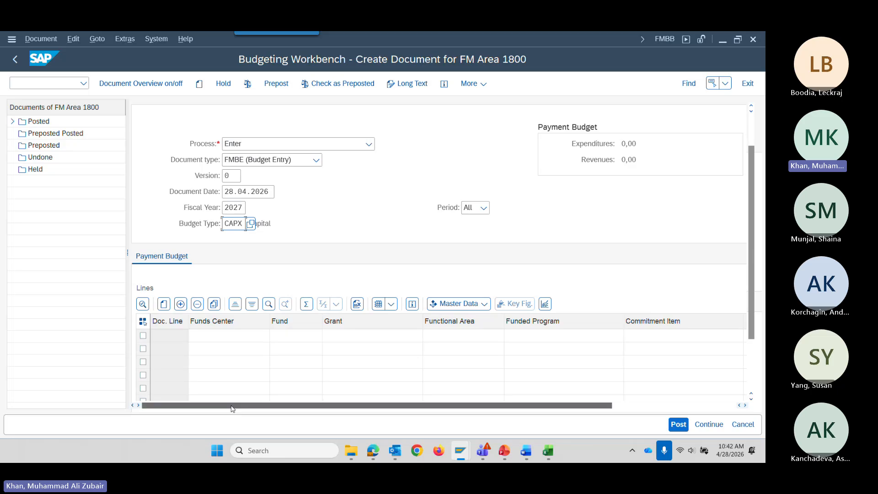
pyautogui.moveTo(232, 409); pyautogui.dragTo(294, 409)
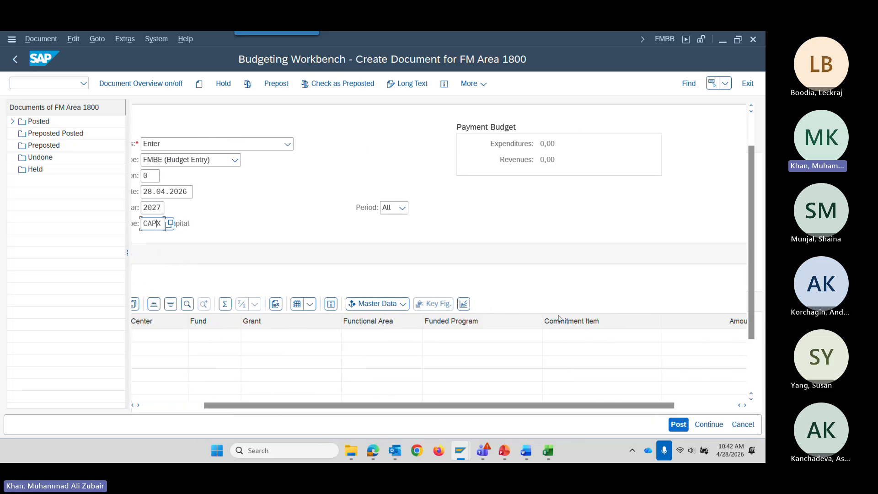
pyautogui.click(458, 339)
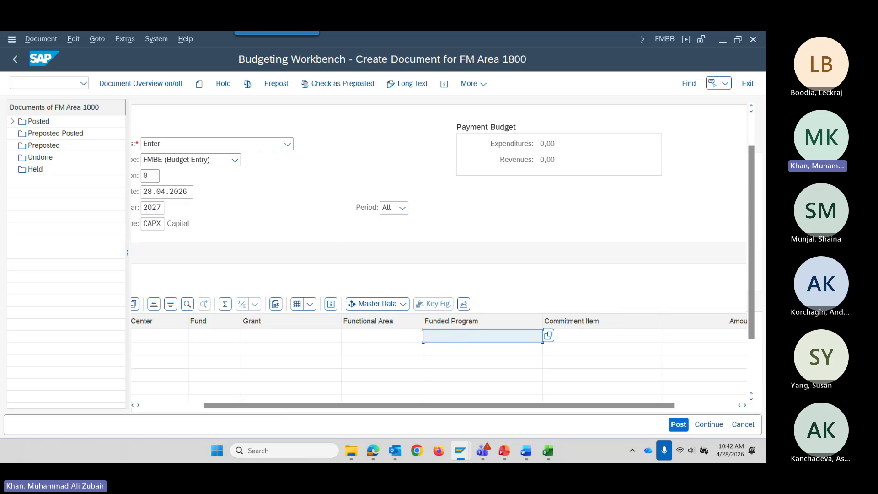
# Switch to the ABIFL workbook in Excel and check the default budget values, especially the Funded Program/Internal Order row
pyautogui.moveTo(764, 261); pyautogui.dragTo(462, 165)
pyautogui.click(554, 166)
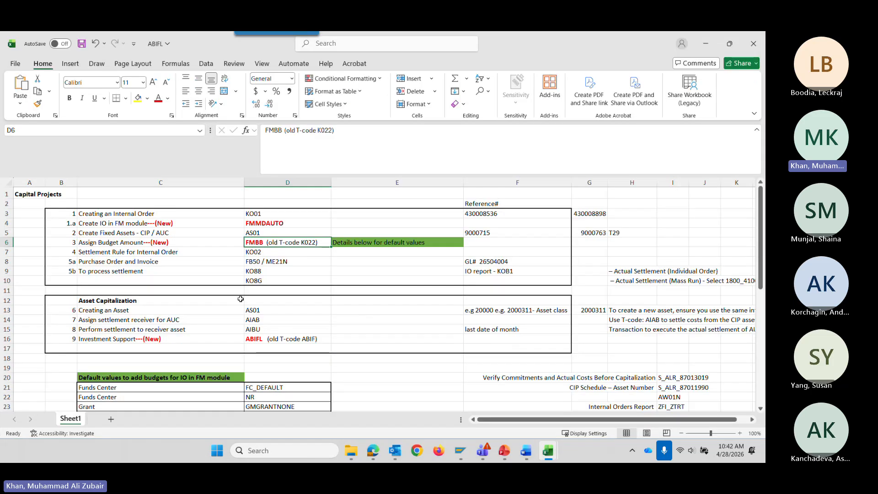
pyautogui.scroll(-3, 241, 302)
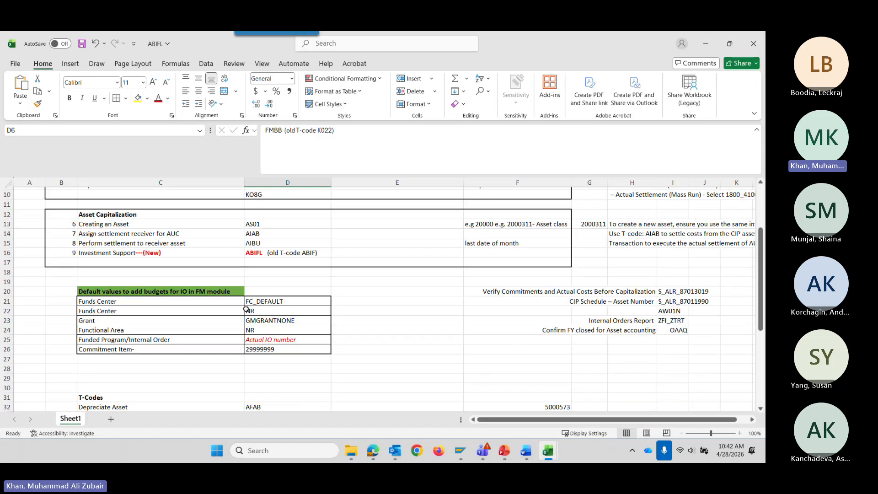
pyautogui.click(88, 340)
pyautogui.moveTo(91, 341); pyautogui.dragTo(261, 347)
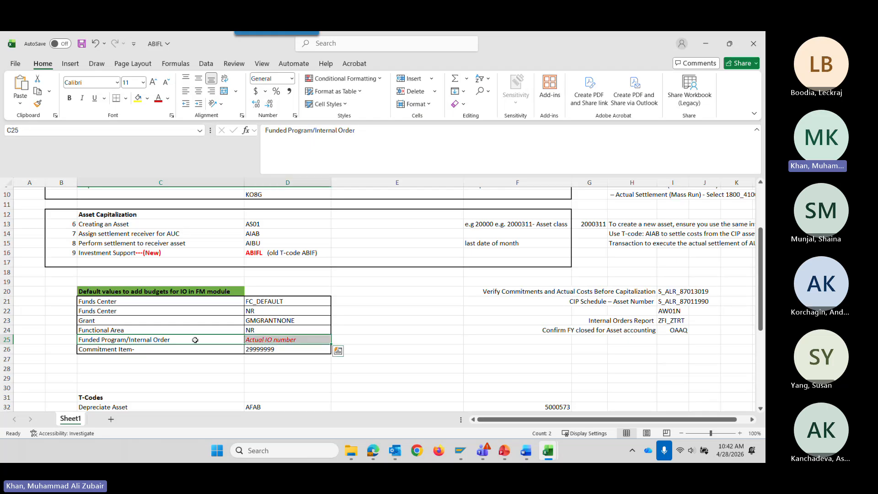
# Copy the internal order number from cell G3 and paste it as the first budget line's funded program in SAP
pyautogui.scroll(3, 388, 325)
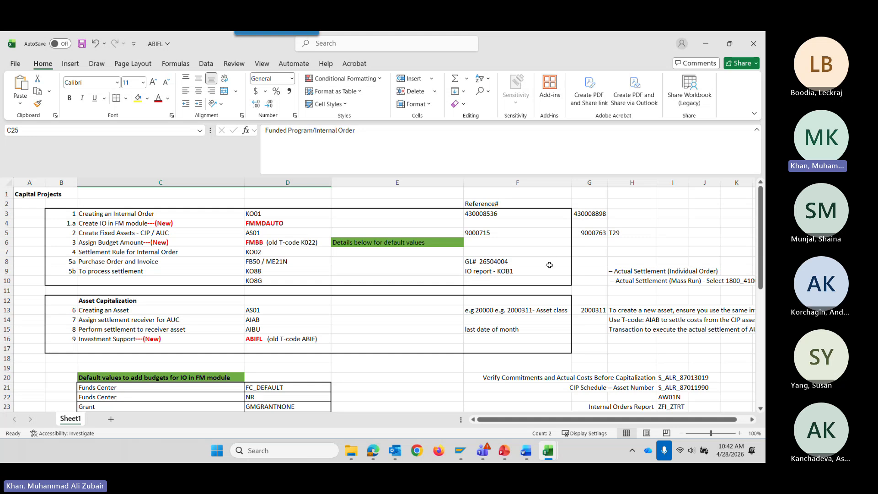
pyautogui.click(590, 217)
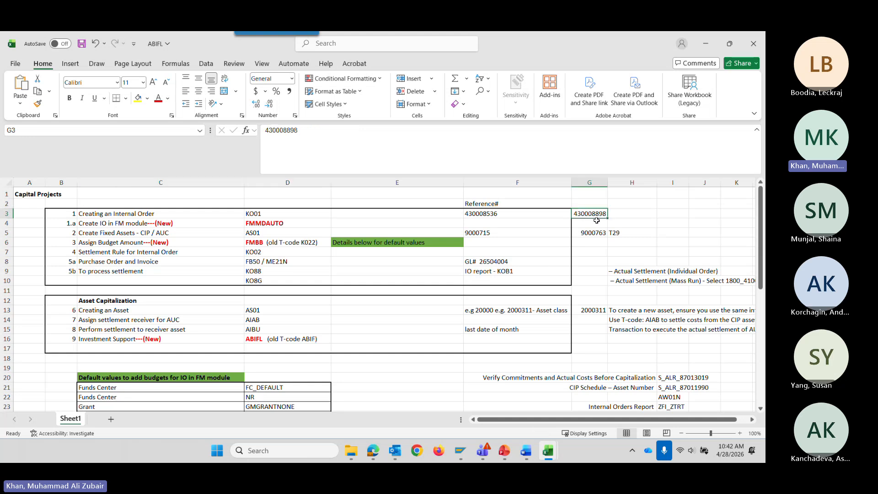
pyautogui.hotkey('ctrl', 'c')
pyautogui.click(708, 44)
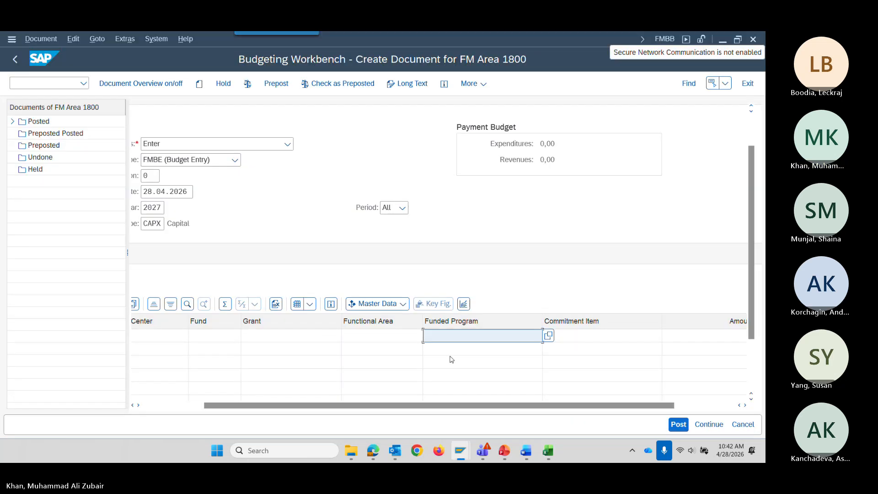
pyautogui.hotkey('ctrl', 'v')
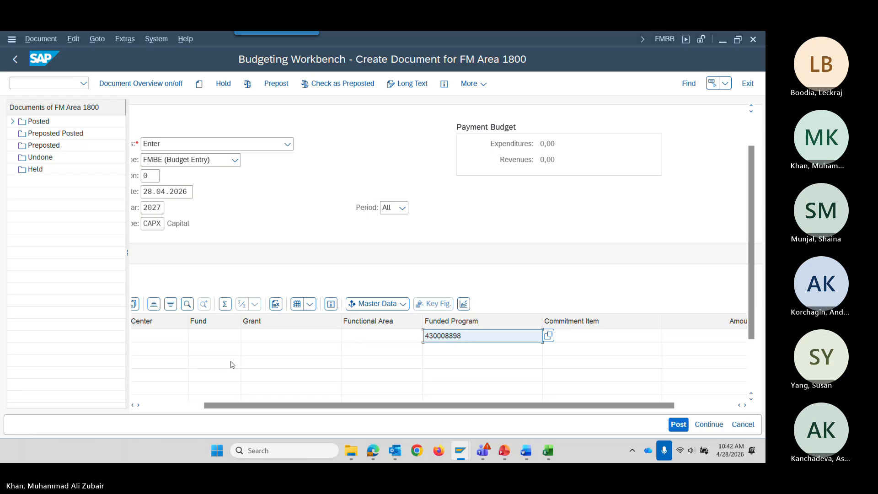
# Enter 10000000 as the first budget line's amount in CAD, check the document and close its message list
pyautogui.moveTo(290, 405); pyautogui.dragTo(359, 412)
pyautogui.click(667, 340)
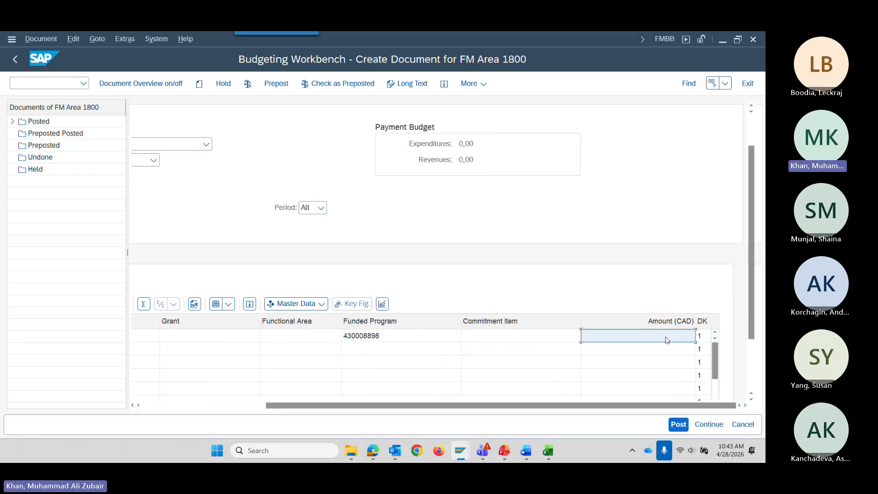
pyautogui.write('1000')
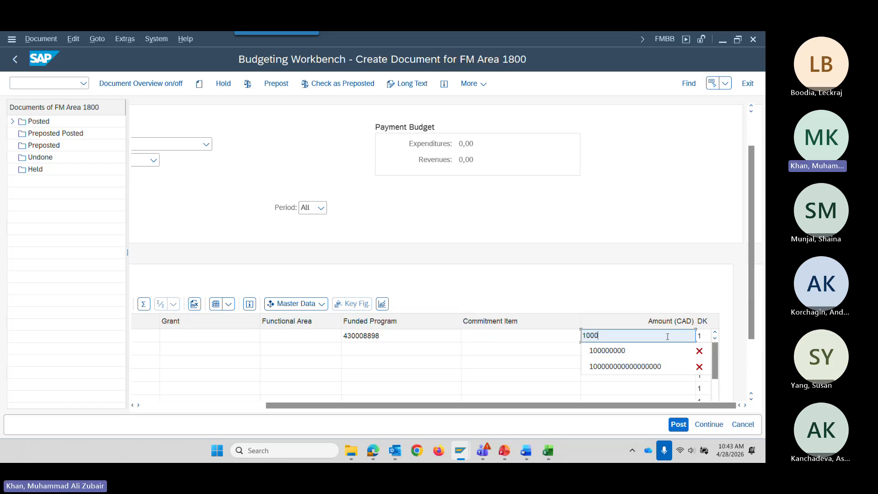
pyautogui.write('0000')
pyautogui.press('Tab')
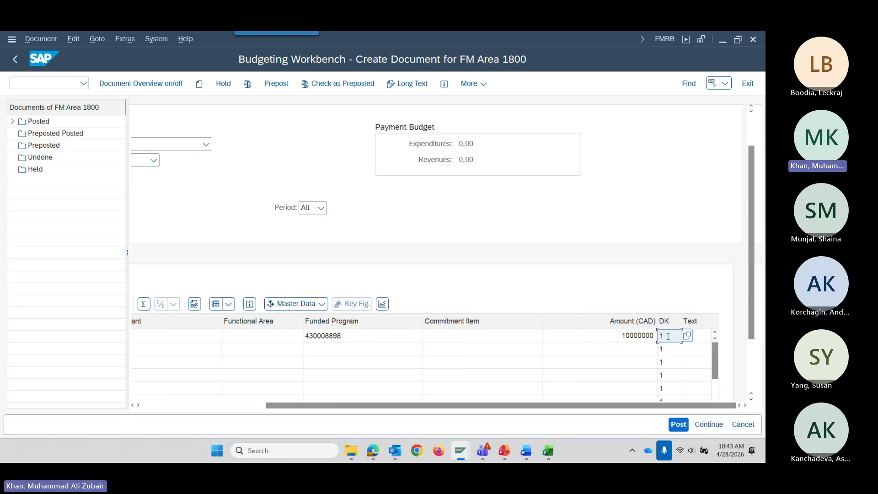
pyautogui.click(248, 85)
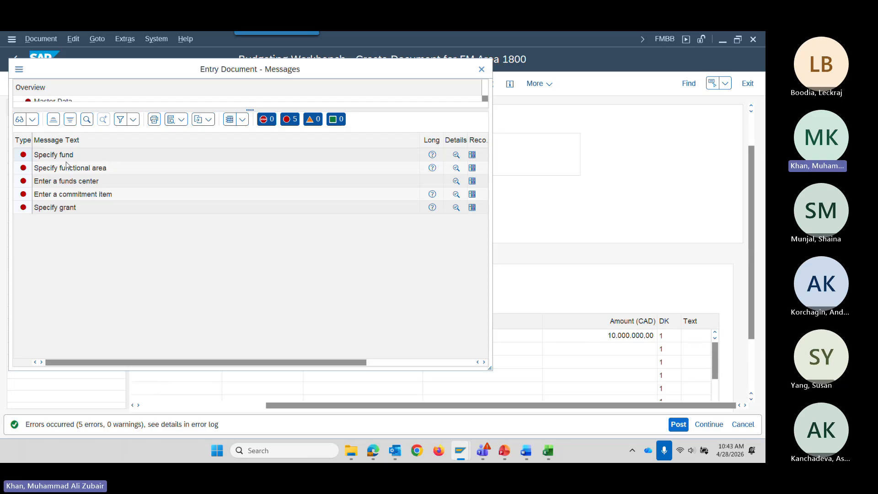
pyautogui.click(482, 70)
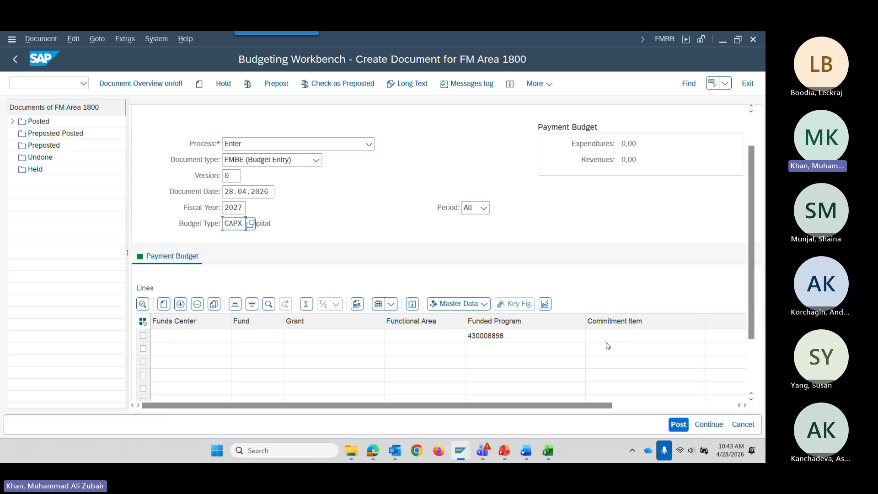
# Copy the default funds center FC_DEFAULT from cell D21 of the ABIFL workbook in Excel into the first budget line in SAP
pyautogui.moveTo(544, 459)
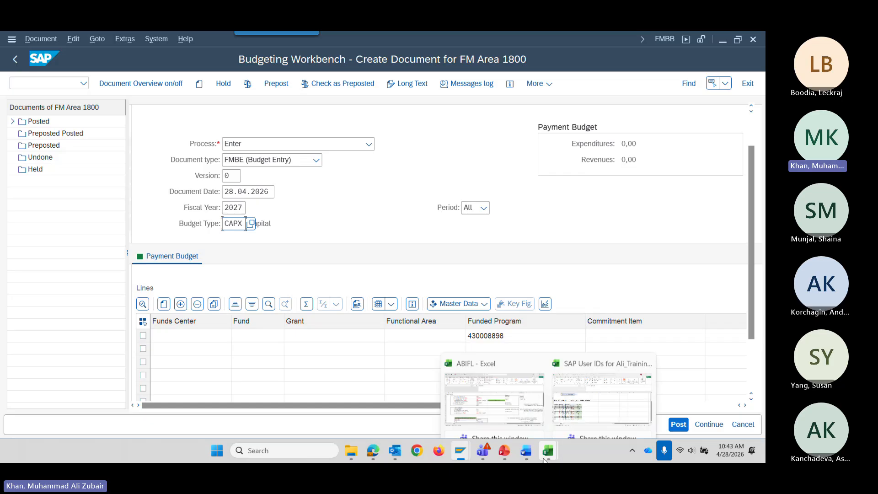
pyautogui.click(494, 397)
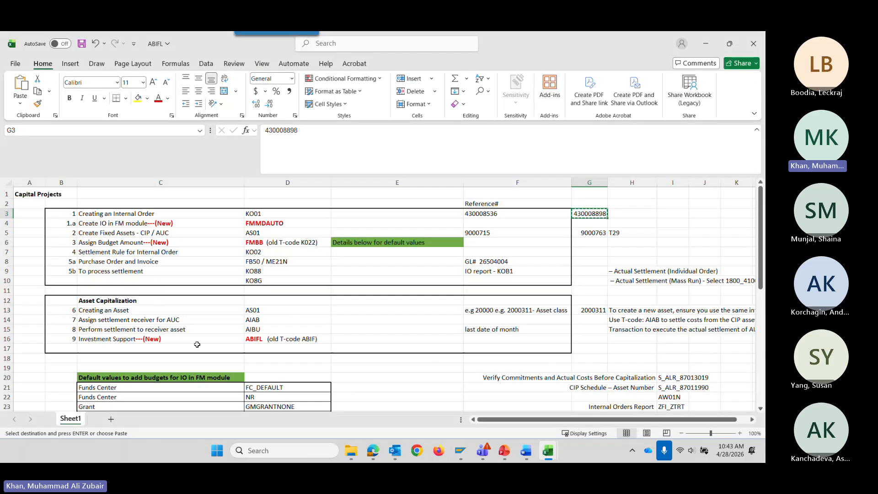
pyautogui.scroll(-3, 198, 344)
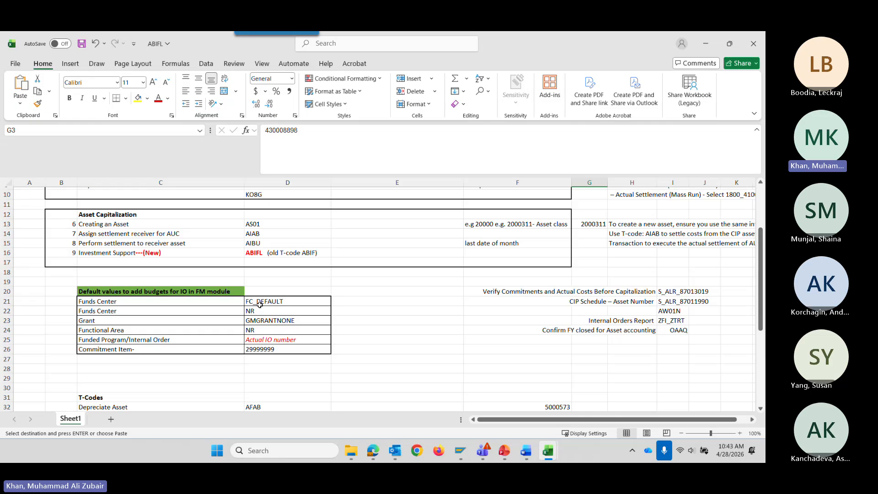
pyautogui.click(298, 303)
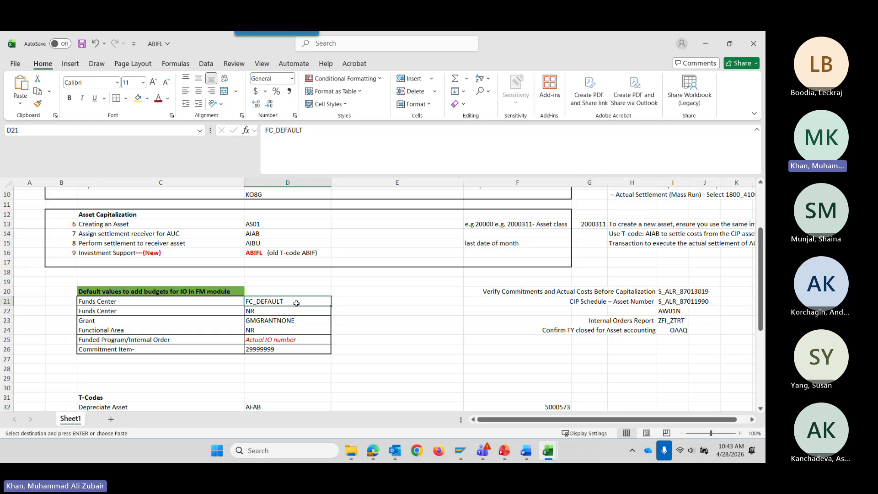
pyautogui.hotkey('alt', 'Tab')
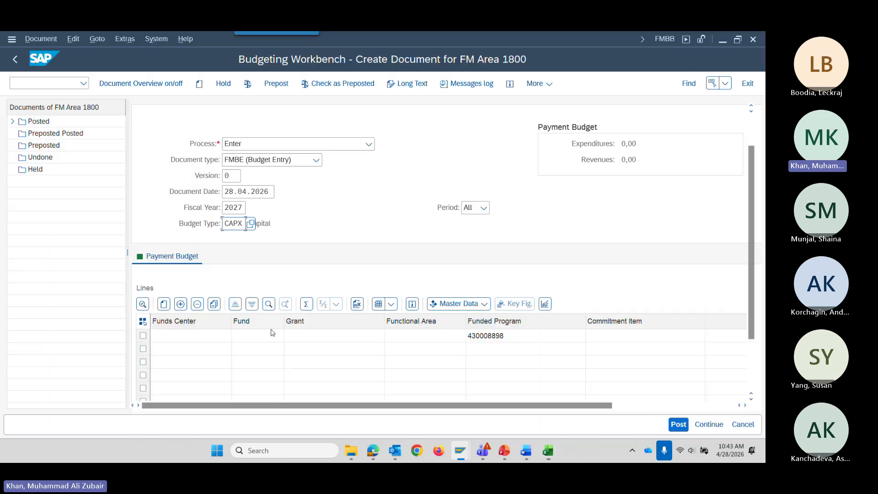
pyautogui.click(200, 340)
pyautogui.hotkey('ctrl', 'v')
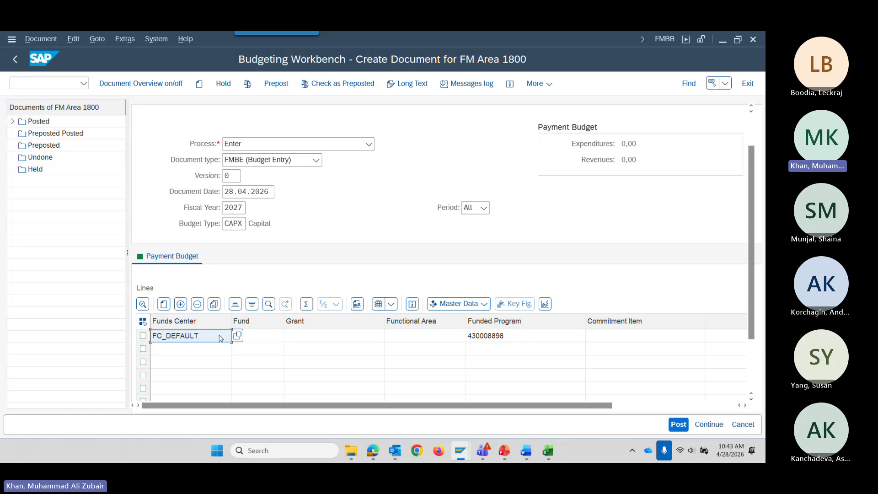
# Clear the first line's funds center, search its possible values for FC* and choose FC_DEFAULT
pyautogui.press('BackSpace')
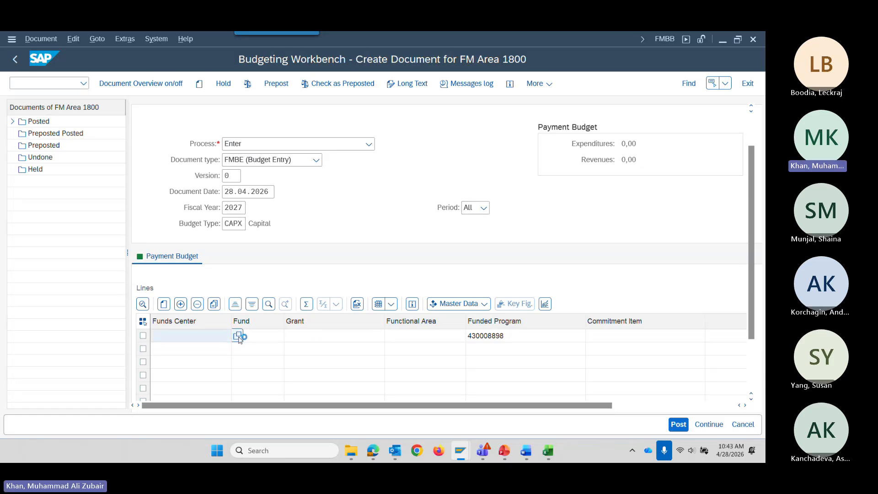
pyautogui.click(236, 337)
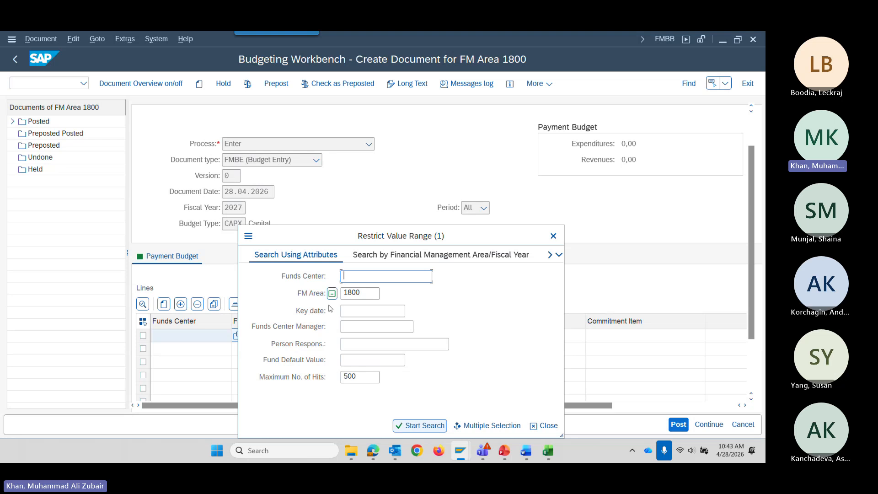
pyautogui.write('FC*')
pyautogui.press('Return')
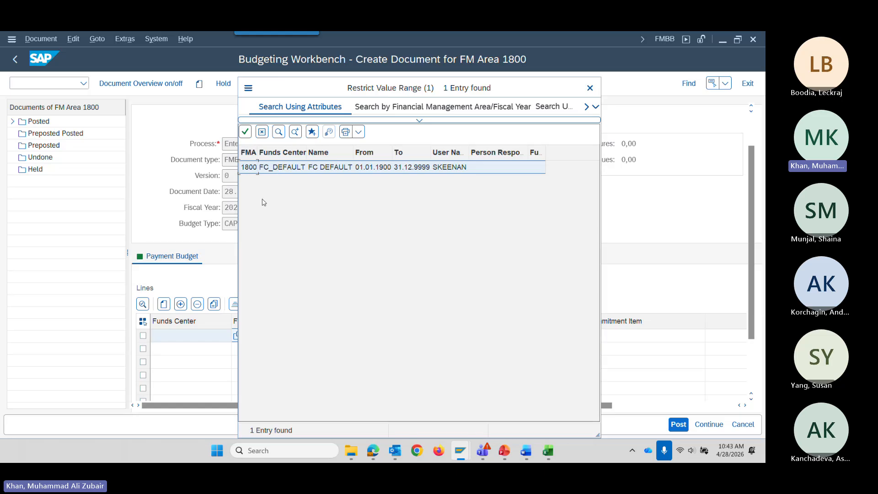
pyautogui.click(278, 170)
pyautogui.click(245, 132)
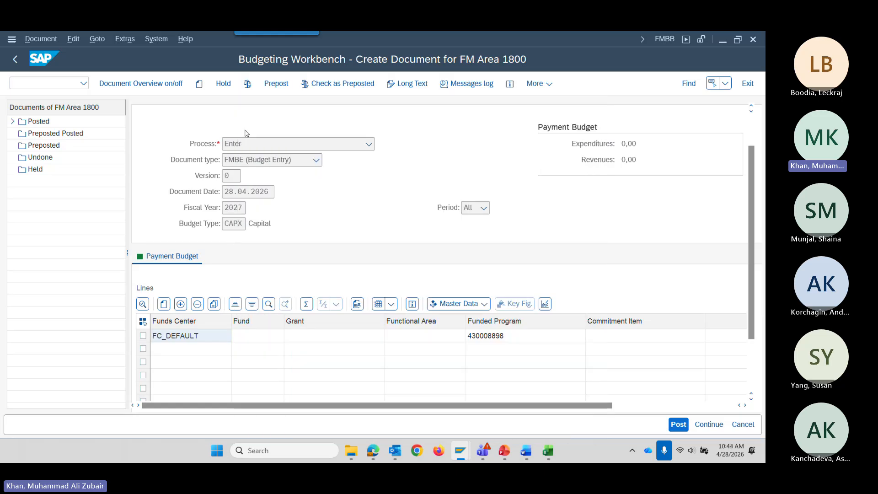
# Copy NR from cell D22 of the Excel workbook and paste it as the first budget line's fund in SAP
pyautogui.press('Tab')
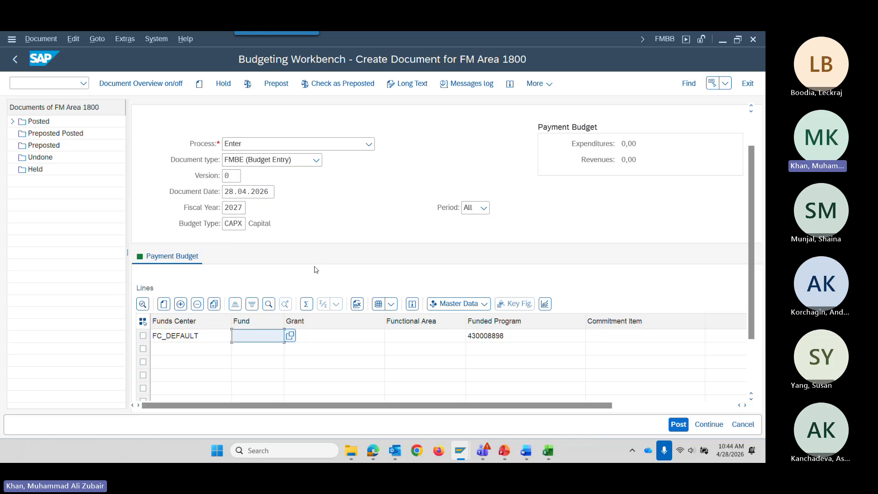
pyautogui.hotkey('alt', 'Tab')
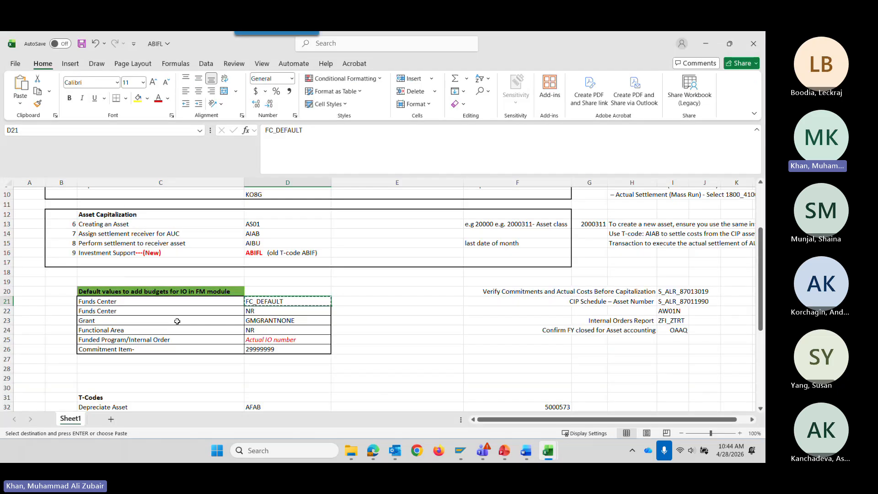
pyautogui.click(260, 314)
pyautogui.hotkey('ctrl', 'c')
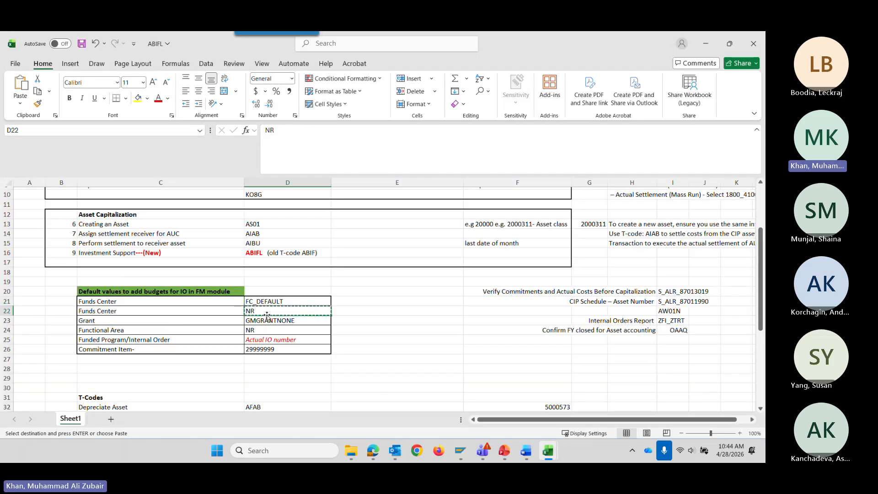
pyautogui.hotkey('alt', 'Tab')
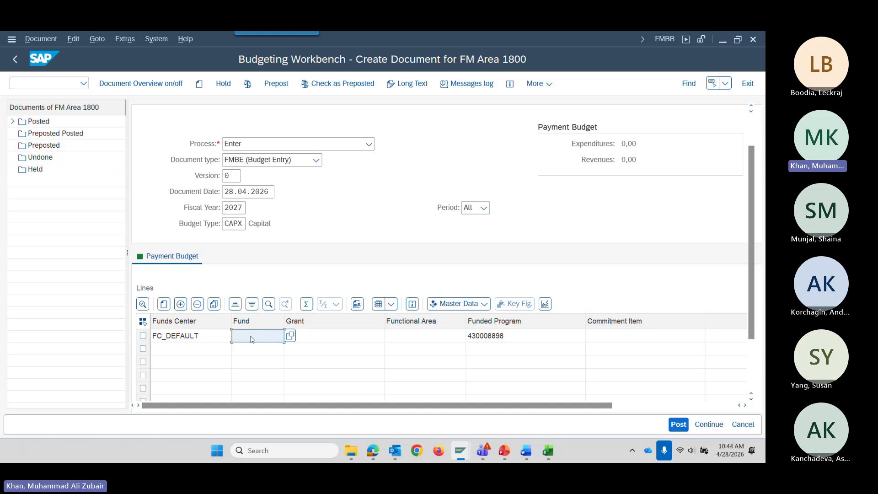
pyautogui.hotkey('ctrl', 'v')
# Copy GMGRANTNONE from cell D23 of the Excel workbook and paste it as the first budget line's grant in SAP
pyautogui.hotkey('alt', 'Tab')
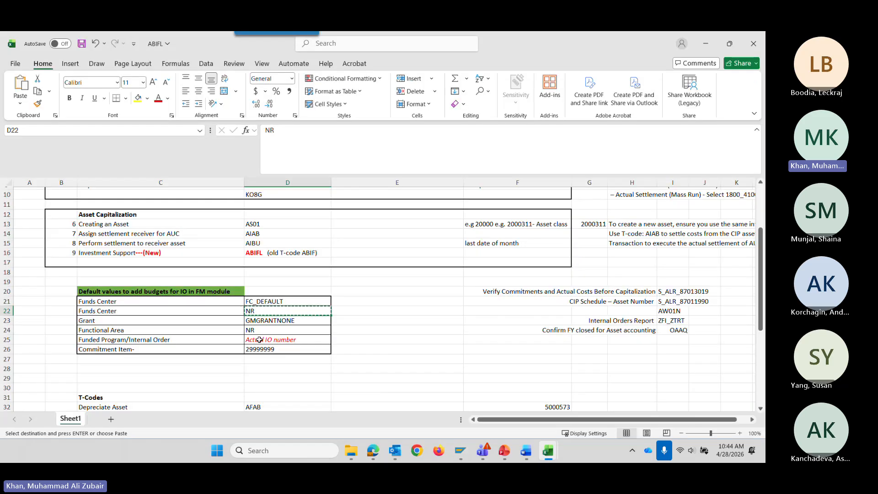
pyautogui.click(275, 319)
pyautogui.hotkey('ctrl', 'c')
pyautogui.hotkey('alt', 'Tab')
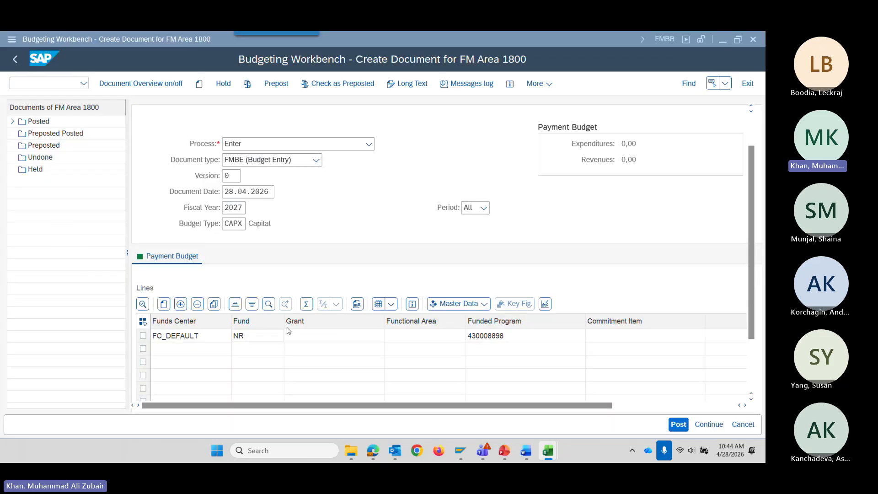
pyautogui.click(289, 333)
pyautogui.hotkey('ctrl', 'v')
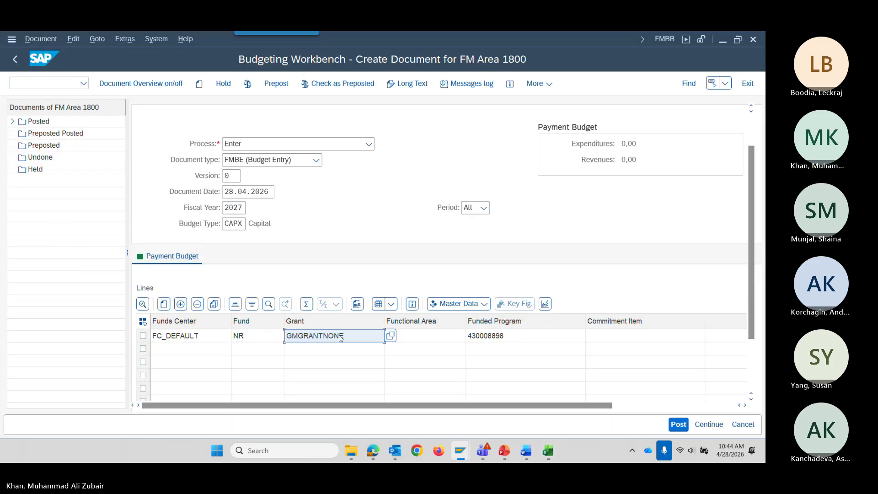
# Copy NR from cell D24 of the Excel workbook and paste it as the first budget line's functional area in SAP
pyautogui.click(408, 336)
pyautogui.hotkey('alt', 'Tab')
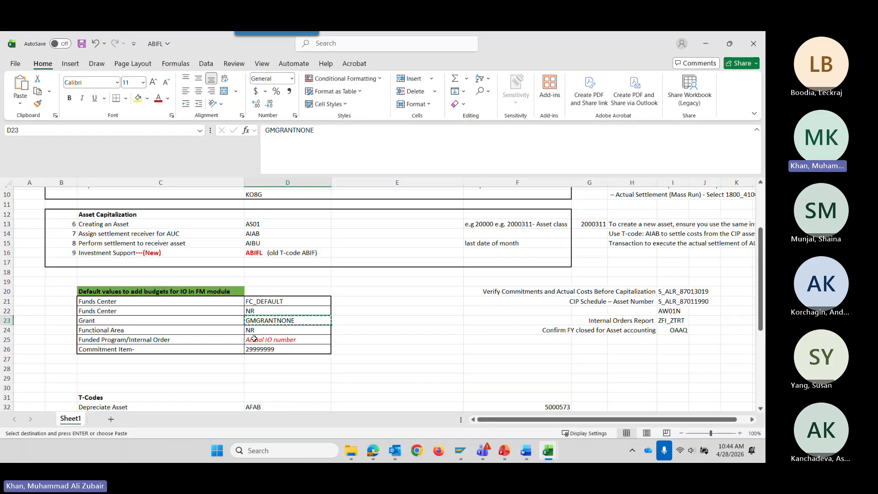
pyautogui.click(265, 331)
pyautogui.hotkey('ctrl', 'c')
pyautogui.hotkey('alt', 'Tab')
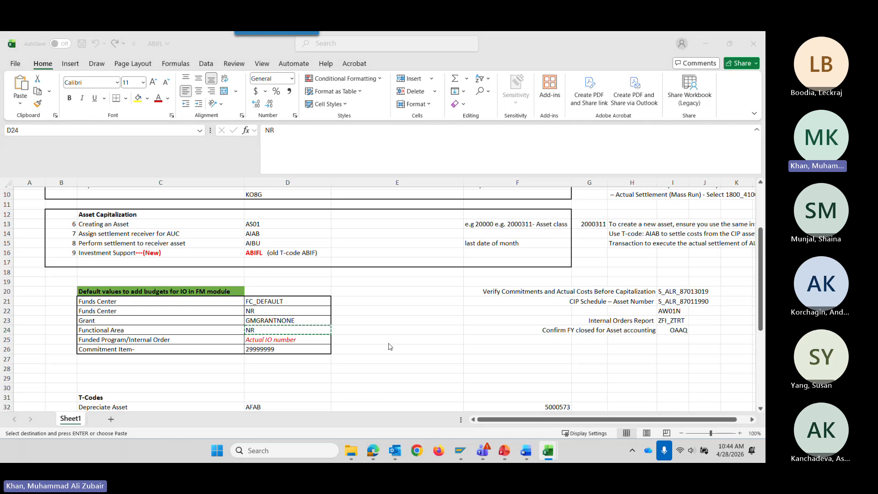
pyautogui.hotkey('ctrl', 'v')
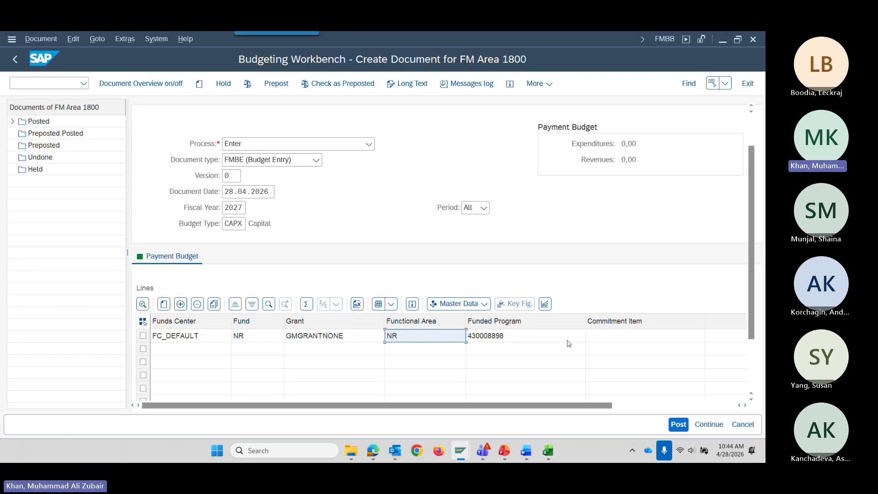
# Copy 29999999 from cell D26 of the Excel workbook and paste it as the first budget line's commitment item in SAP
pyautogui.click(616, 339)
pyautogui.hotkey('alt', 'Tab')
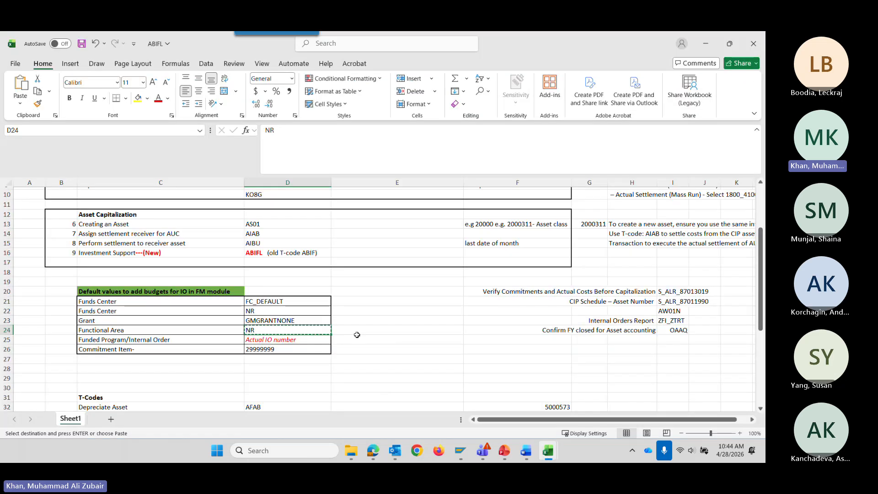
pyautogui.click(273, 351)
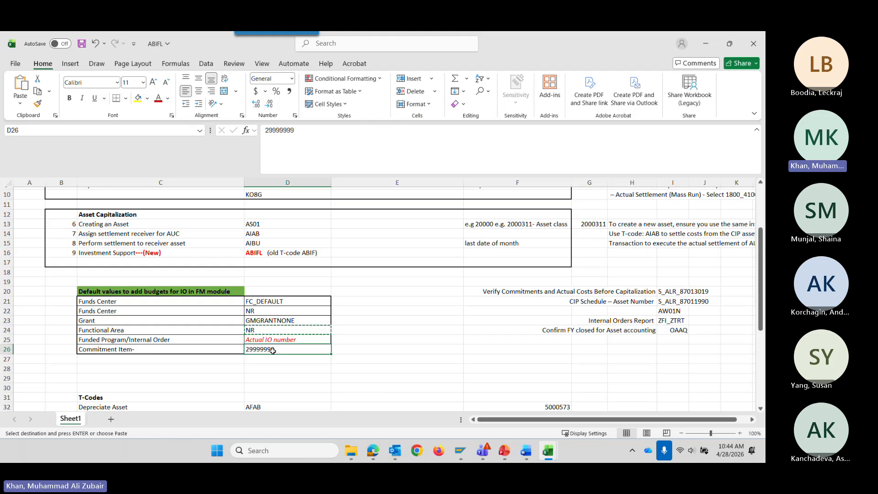
pyautogui.hotkey('ctrl', 'c')
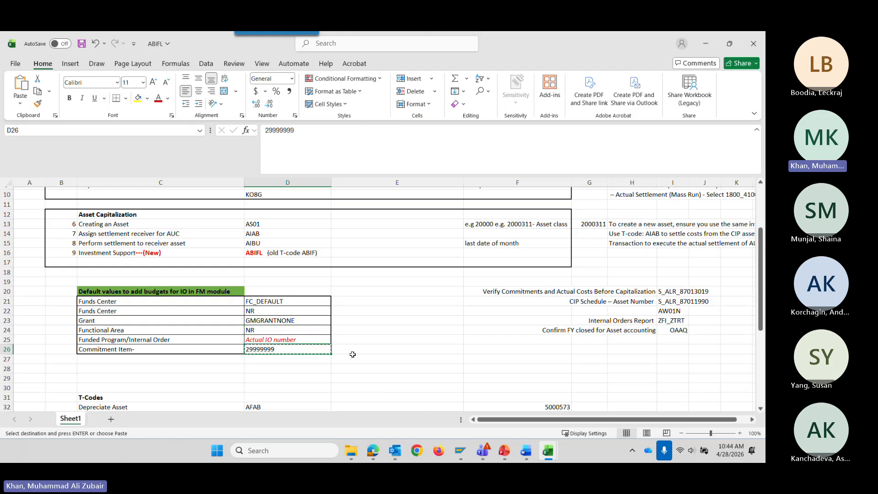
pyautogui.hotkey('alt', 'Tab')
pyautogui.click(627, 339)
pyautogui.hotkey('ctrl', 'v')
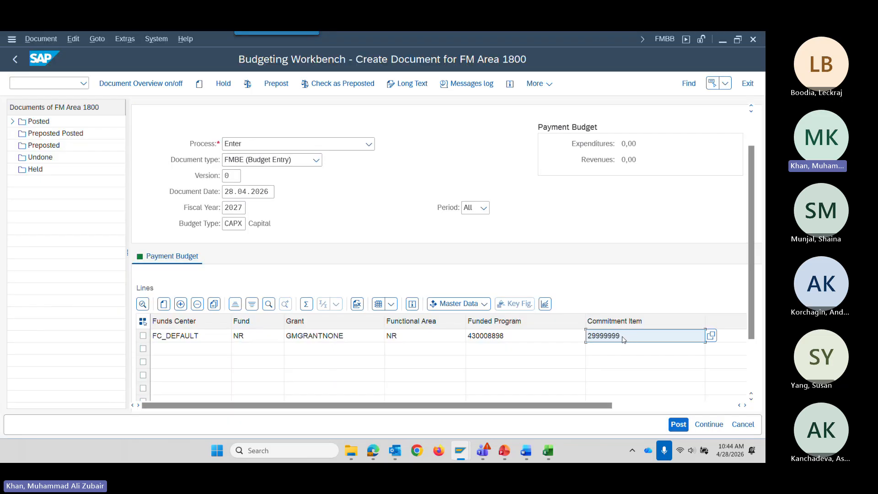
pyautogui.press('Tab')
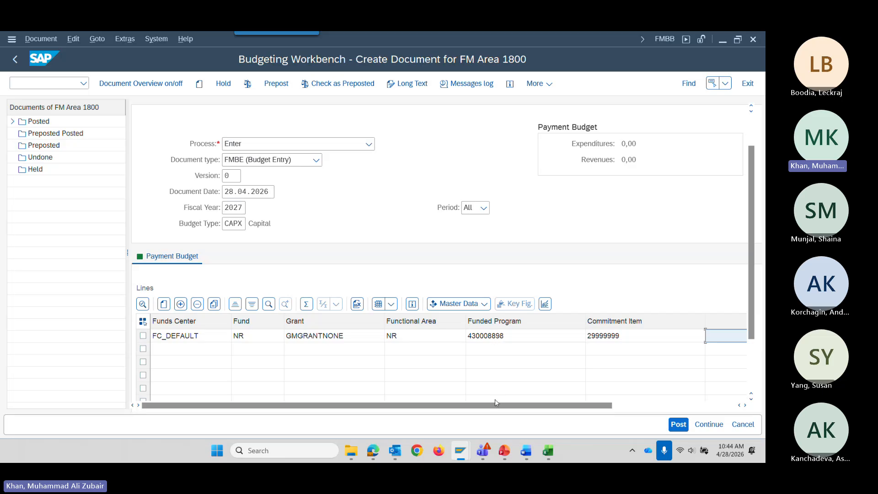
# Review the completed budget line from funds center to amount, and compare it with the default values in D21:D26 of the Excel workbook
pyautogui.moveTo(501, 405); pyautogui.dragTo(531, 408)
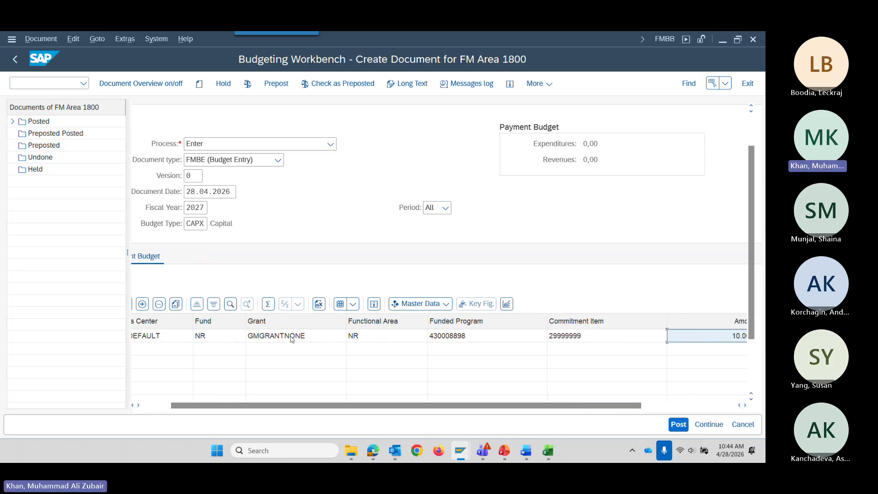
pyautogui.moveTo(247, 407); pyautogui.dragTo(199, 410)
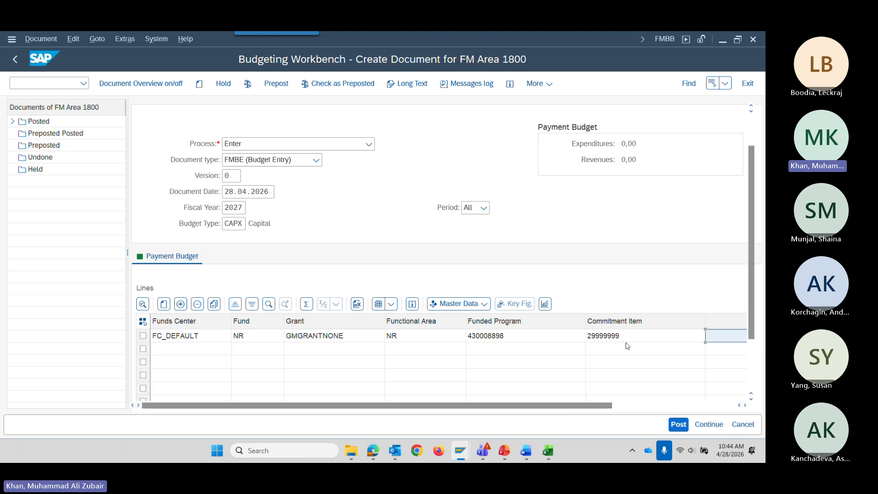
pyautogui.click(599, 339)
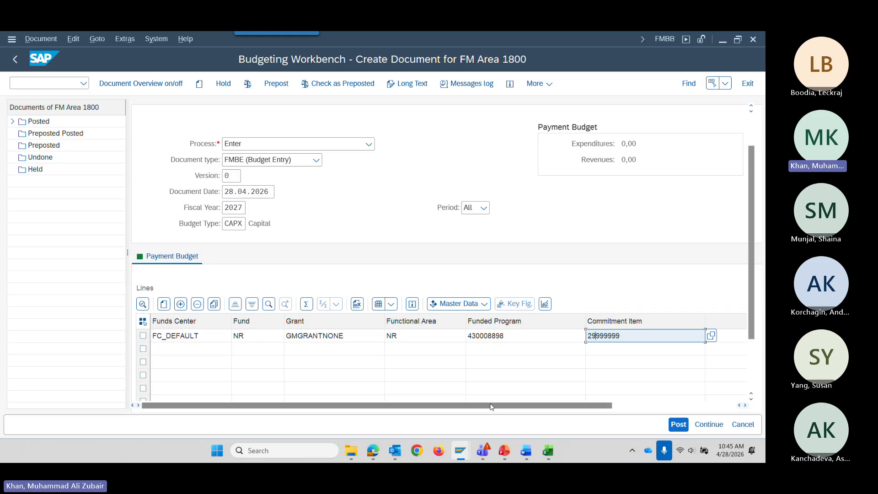
pyautogui.moveTo(491, 406); pyautogui.dragTo(442, 425)
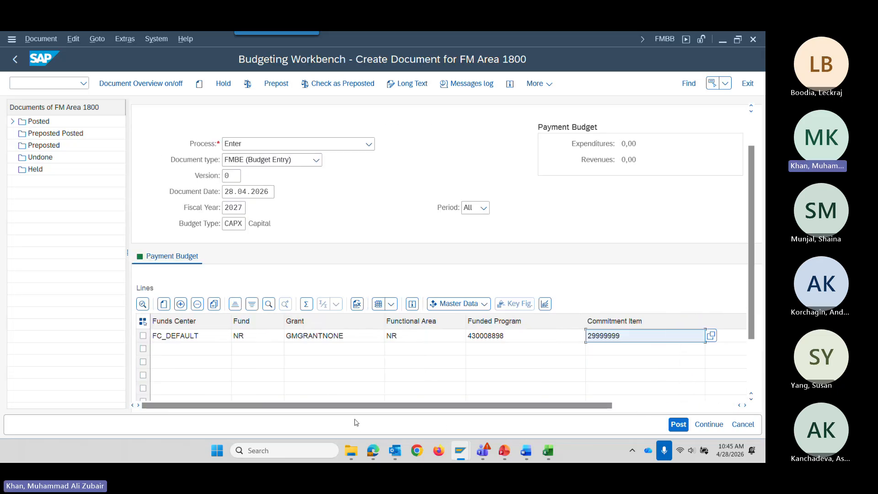
pyautogui.hotkey('alt', 'Tab')
pyautogui.moveTo(267, 310); pyautogui.dragTo(279, 348)
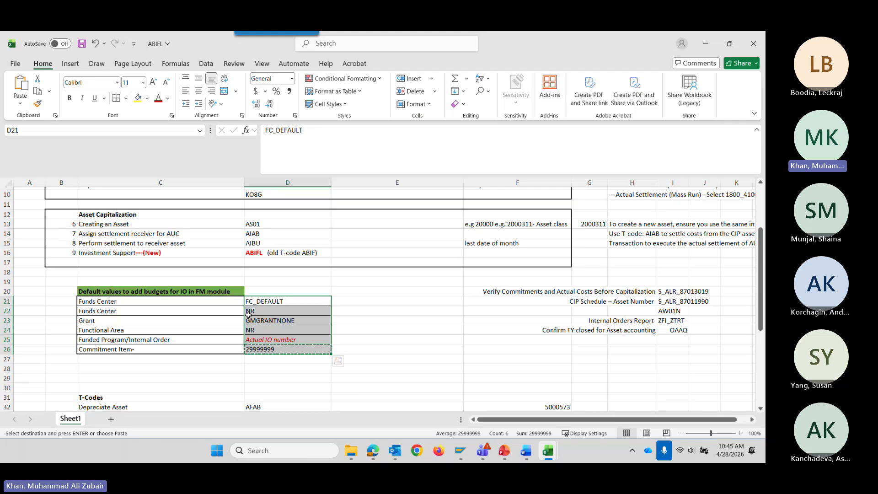
# Check the completed budget entry document in SAP for errors and post it
pyautogui.hotkey('alt', 'Tab')
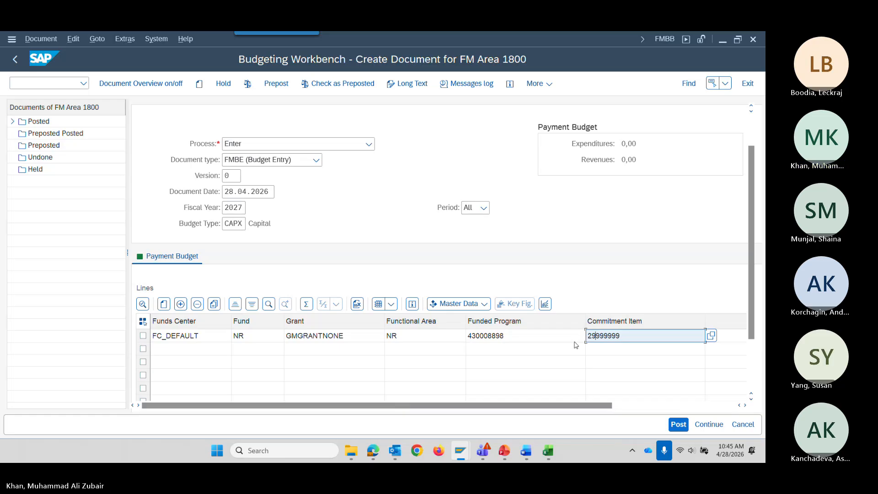
pyautogui.click(248, 84)
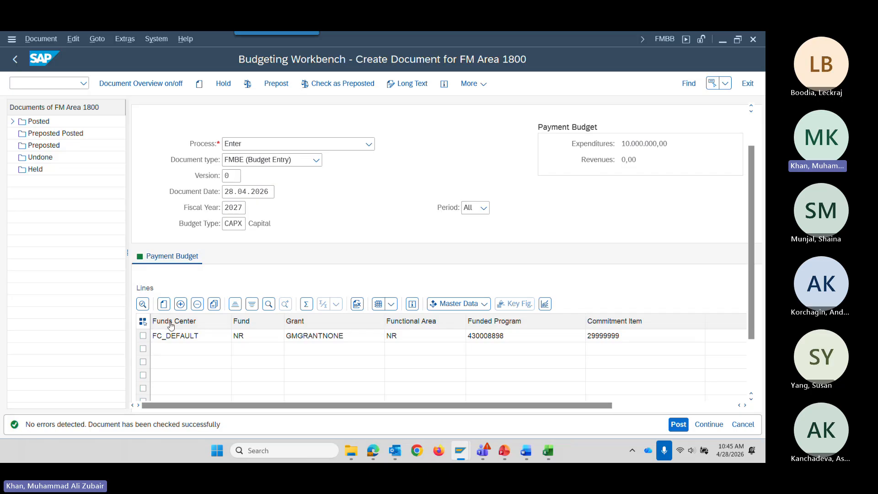
pyautogui.click(679, 427)
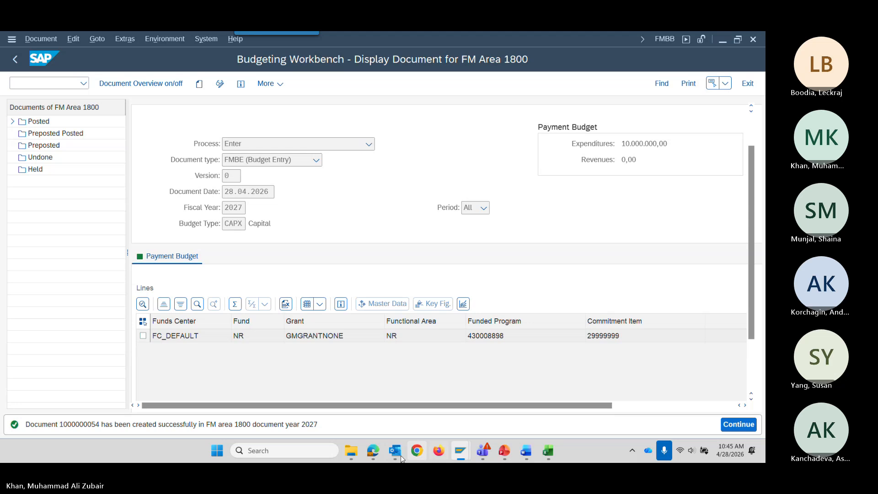
# Review the process steps in the Excel workbook from budget assignment (FMBB) through settlement rule (KO02) to purchase order and invoice (FB50 / ME21N)
pyautogui.moveTo(548, 451)
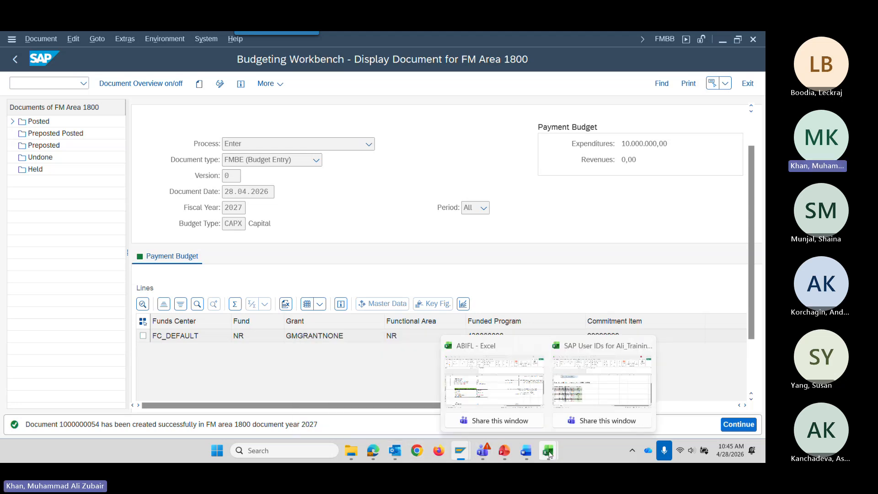
pyautogui.click(501, 393)
pyautogui.click(181, 310)
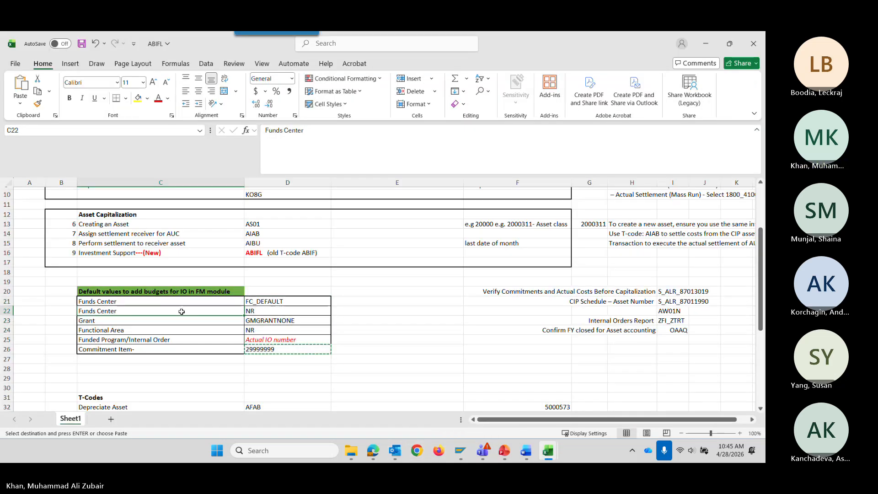
pyautogui.scroll(3, 181, 307)
pyautogui.click(253, 242)
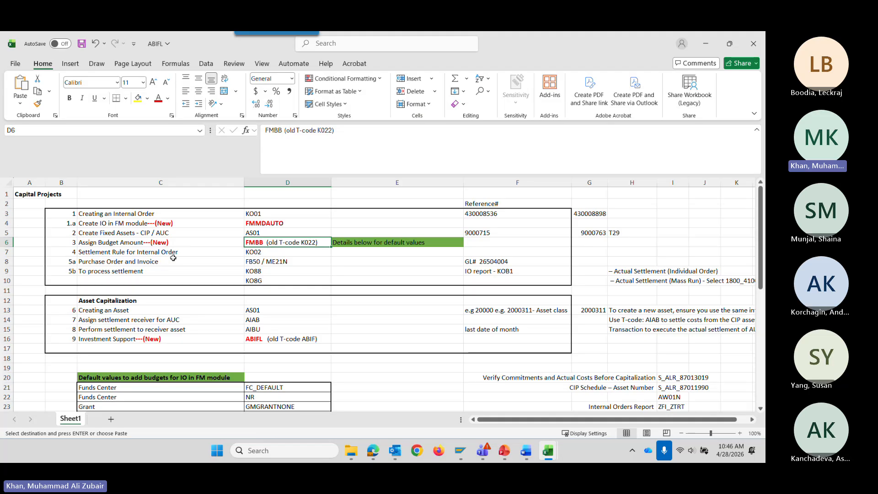
pyautogui.click(260, 254)
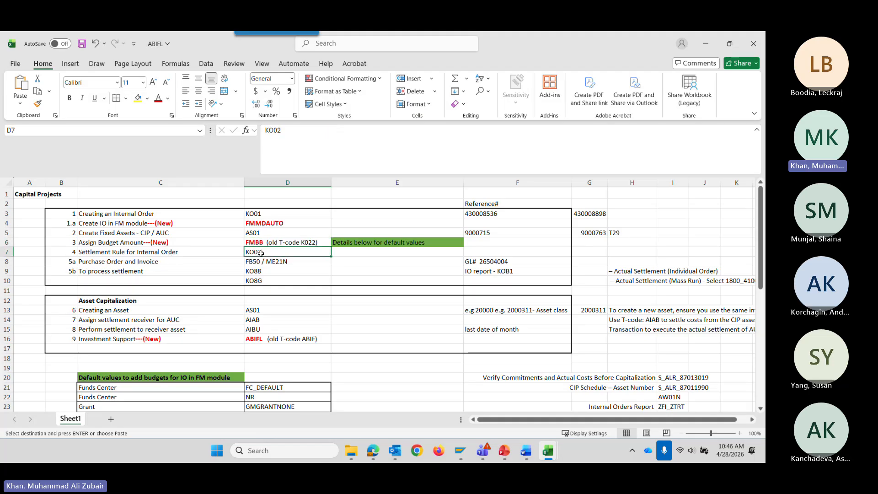
pyautogui.click(98, 263)
pyautogui.click(276, 263)
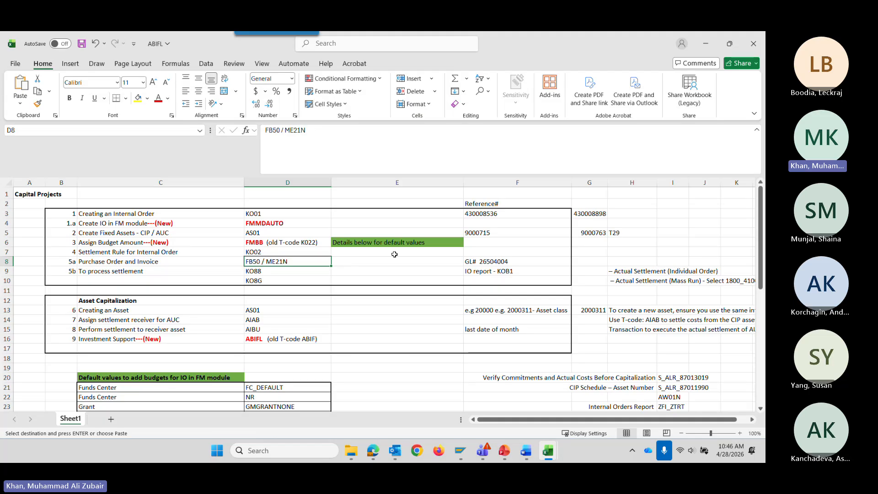
# Copy the internal order number from cell G3 of the Excel workbook and close the Budgeting Workbench session in SAP
pyautogui.click(596, 215)
pyautogui.hotkey('ctrl', 'c')
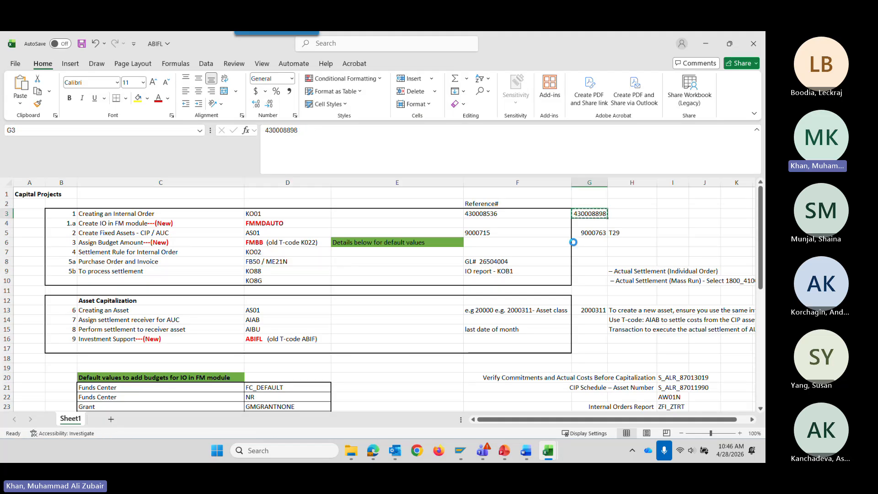
pyautogui.moveTo(460, 458)
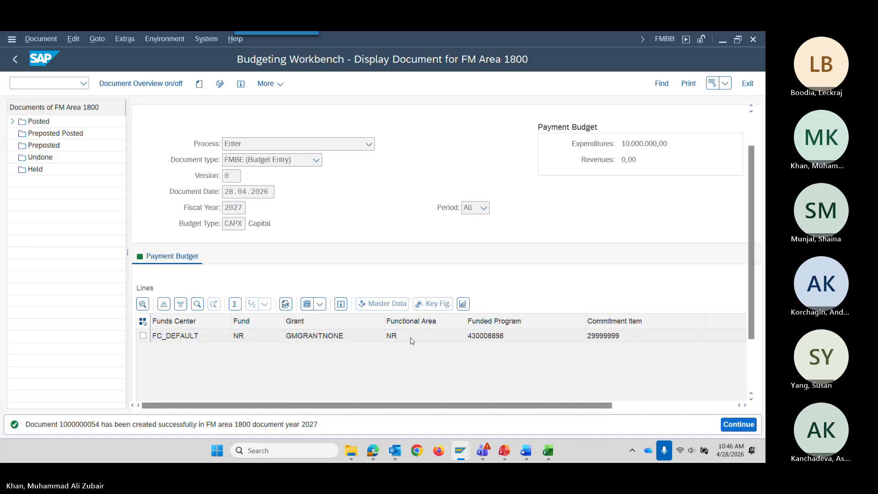
pyautogui.click(471, 382)
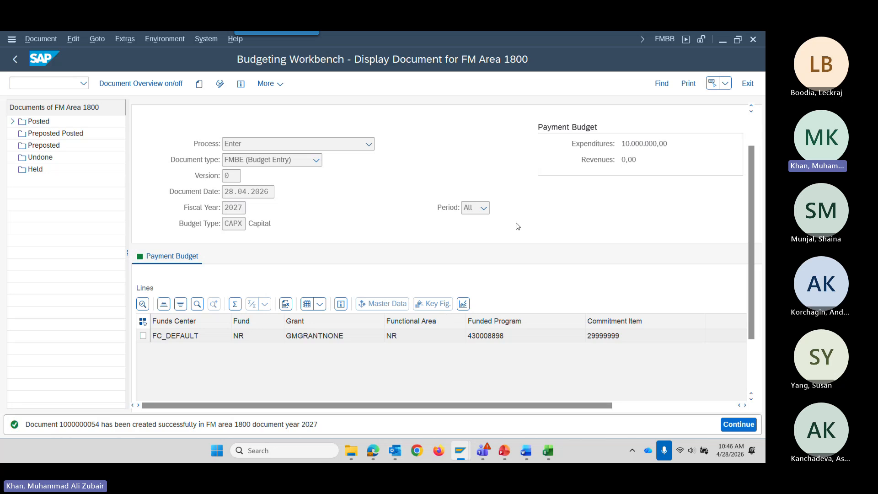
pyautogui.click(46, 82)
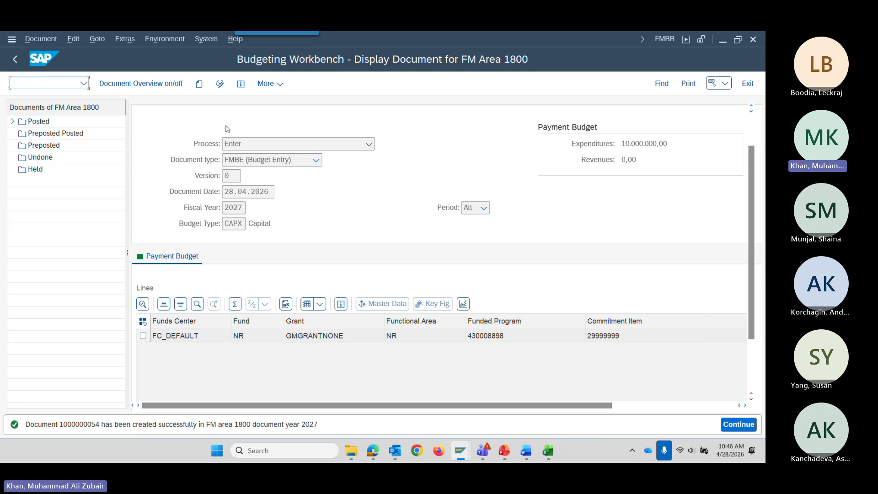
pyautogui.click(753, 40)
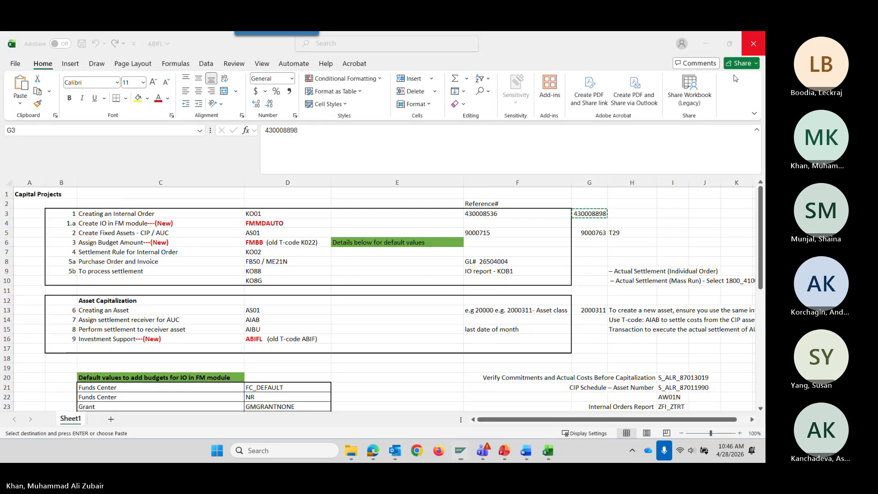
# Switch to the SAP session displaying the asset master data, leave that transaction and start G/L document entry with FB50
pyautogui.moveTo(458, 454)
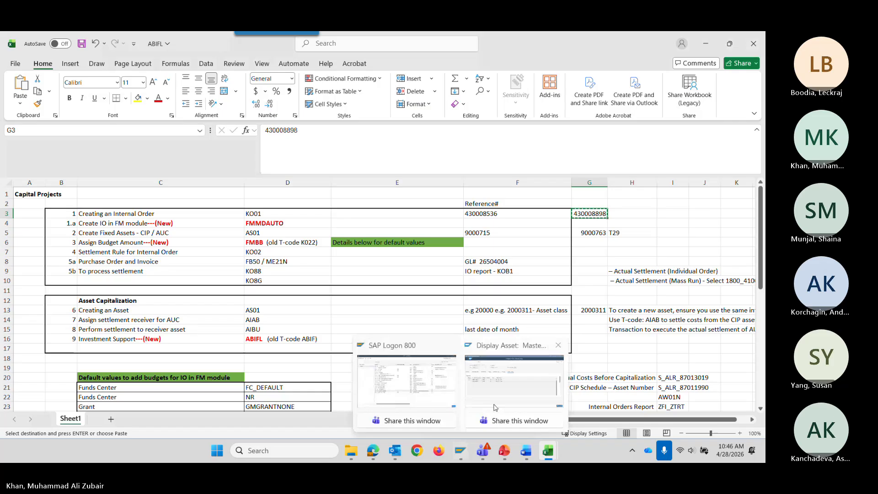
pyautogui.click(489, 380)
pyautogui.click(51, 83)
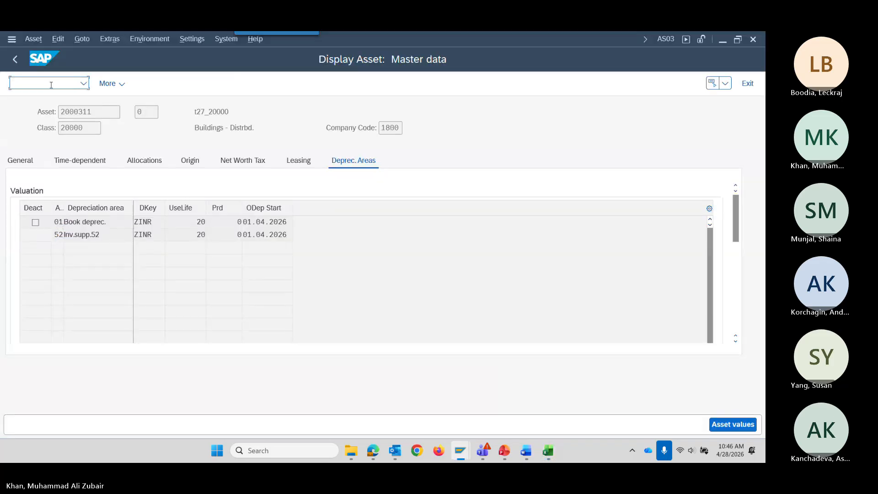
pyautogui.write('/N')
pyautogui.press('Return')
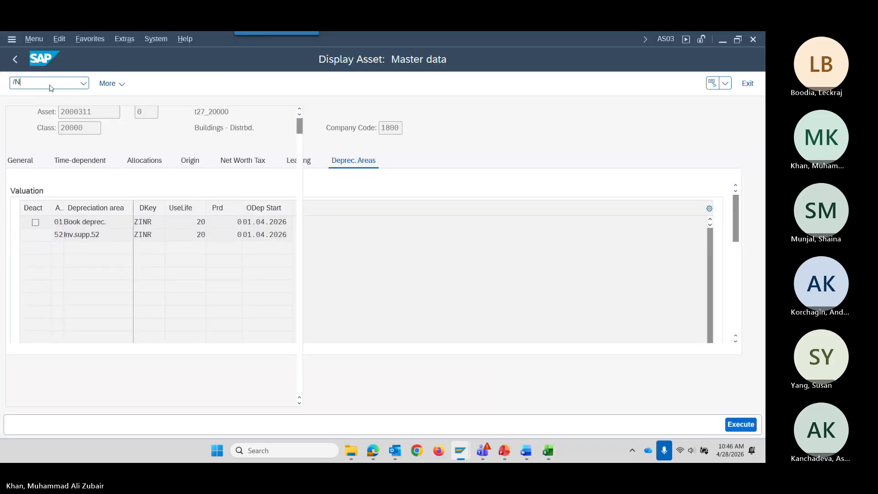
pyautogui.write('FB50')
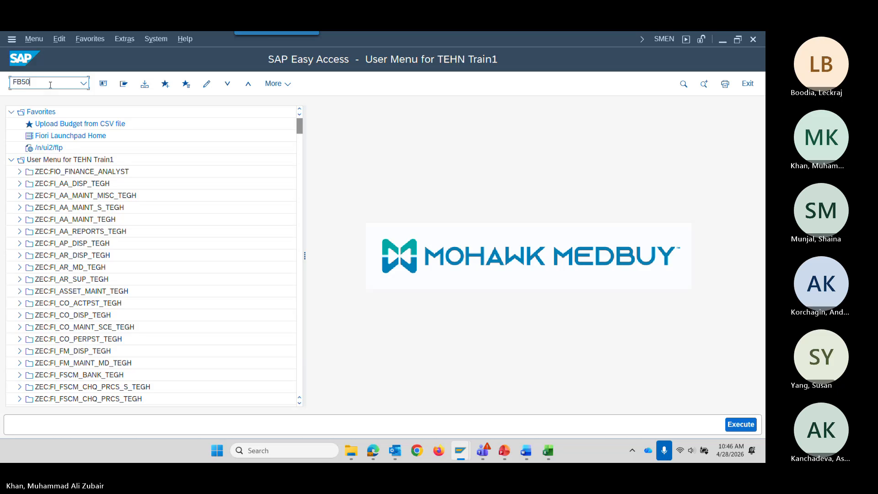
pyautogui.press('Return')
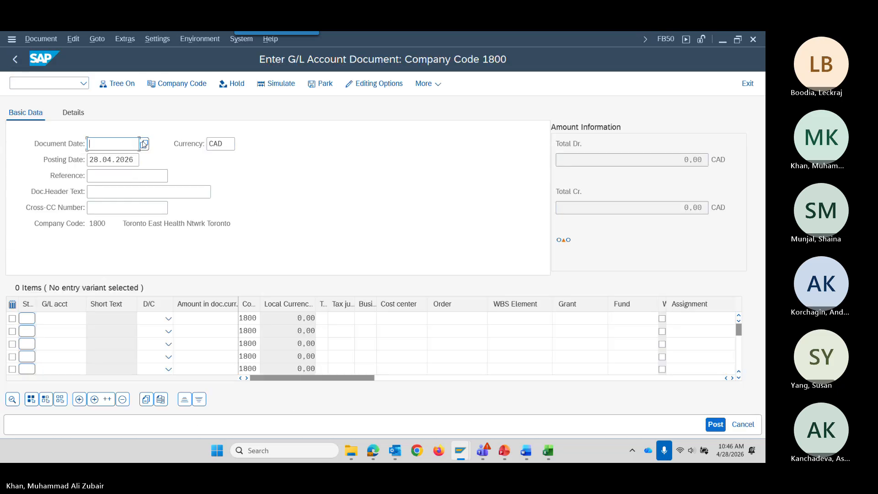
# Set the document date to 28.04.2026 and enter G/L accounts 26504004 and 11113005 on the first two lines
pyautogui.click(144, 144)
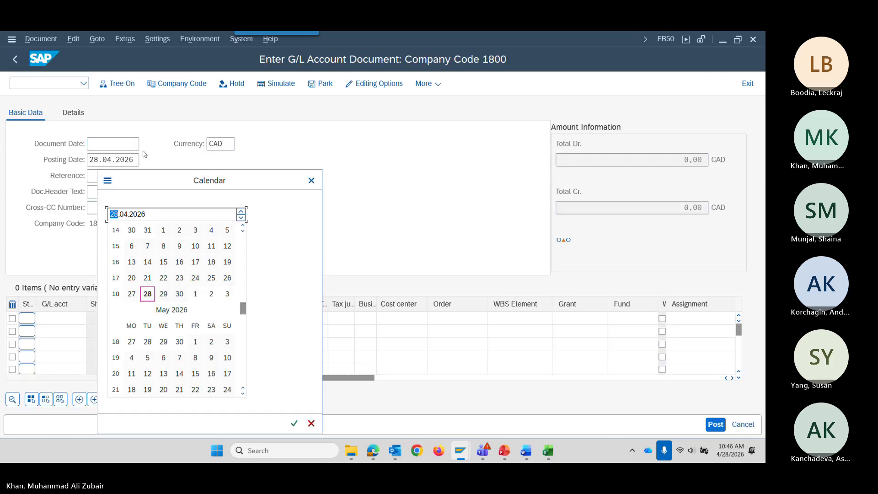
pyautogui.doubleClick(147, 293)
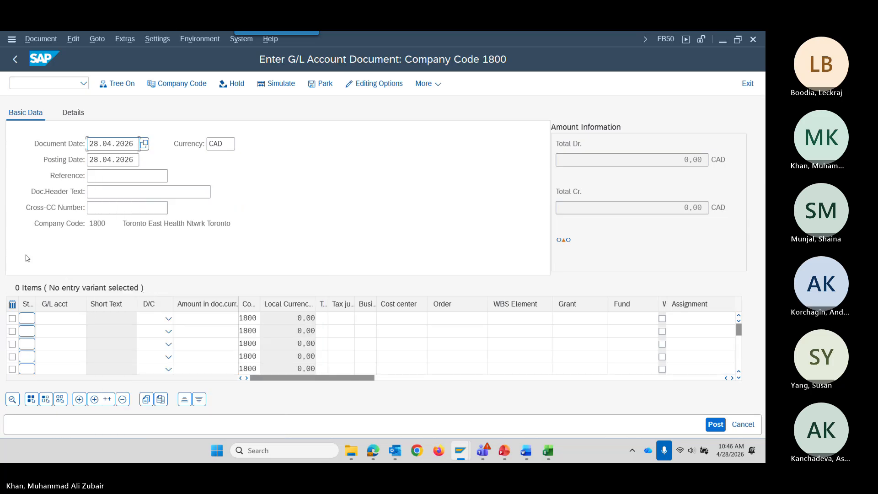
pyautogui.click(69, 319)
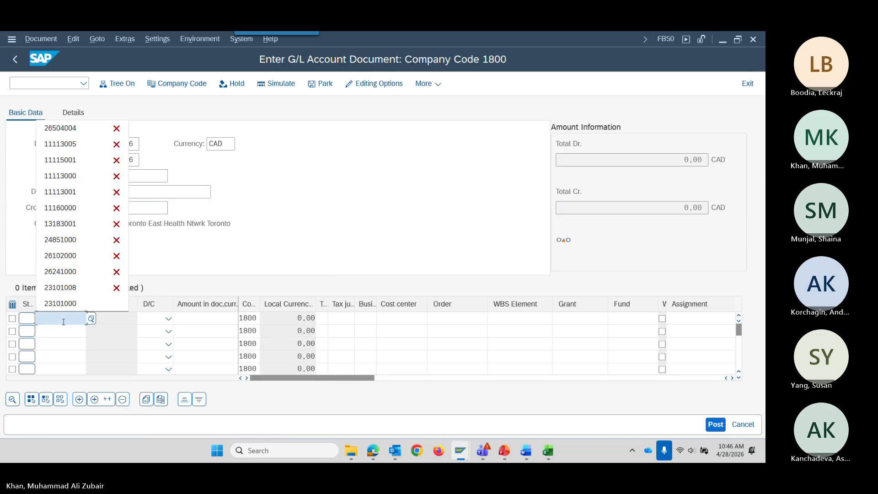
pyautogui.click(79, 129)
pyautogui.click(69, 331)
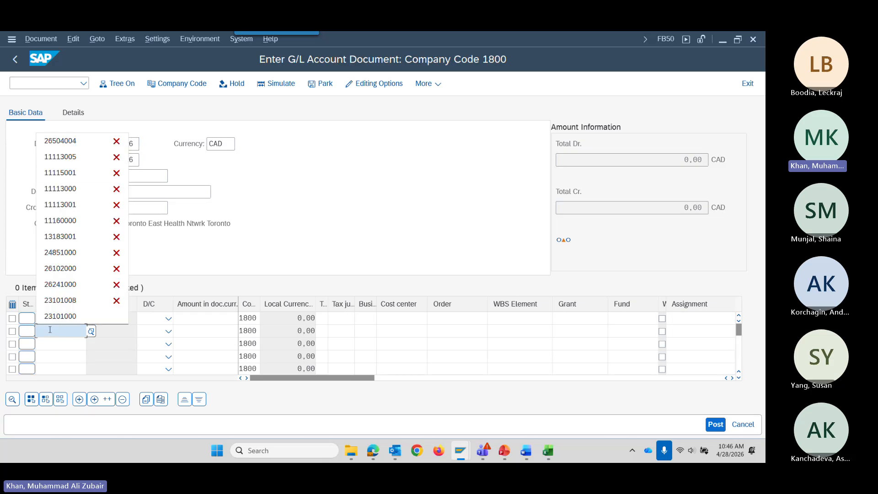
pyautogui.click(75, 158)
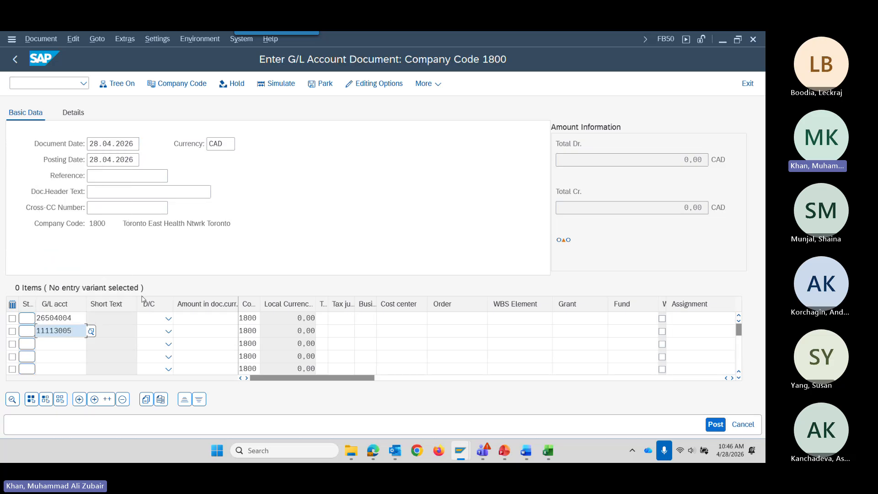
# Mark the 26504004 line as Debit and the 11113005 line as Credit
pyautogui.click(152, 323)
pyautogui.click(151, 348)
pyautogui.click(151, 331)
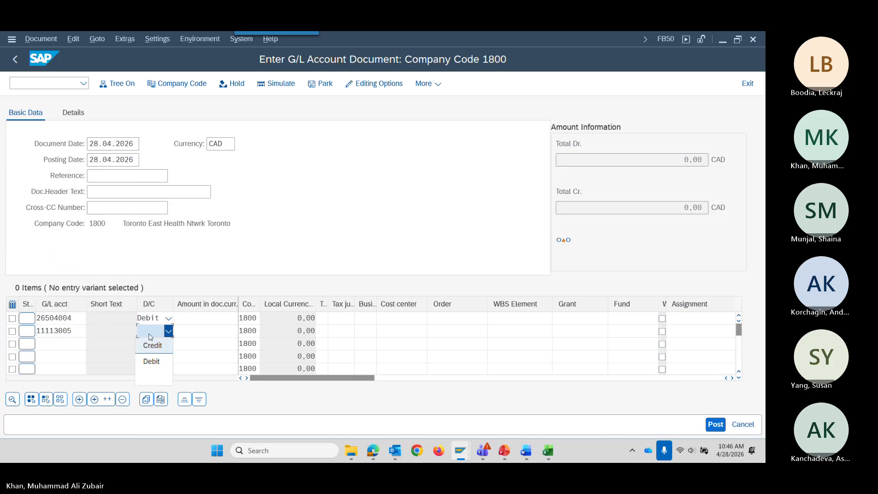
pyautogui.click(152, 347)
# Set the document currency amount to 12000 on both the debit and the credit line
pyautogui.click(198, 319)
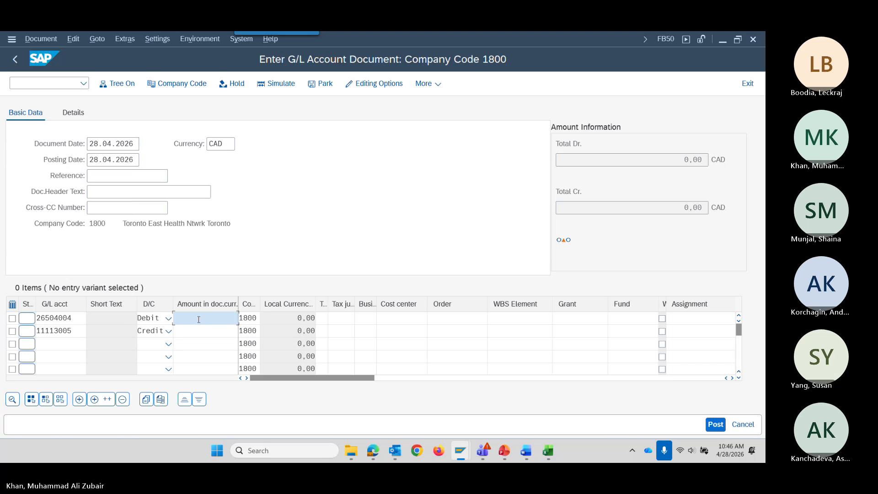
pyautogui.write('100')
pyautogui.press('BackSpace')
pyautogui.press('BackSpace')
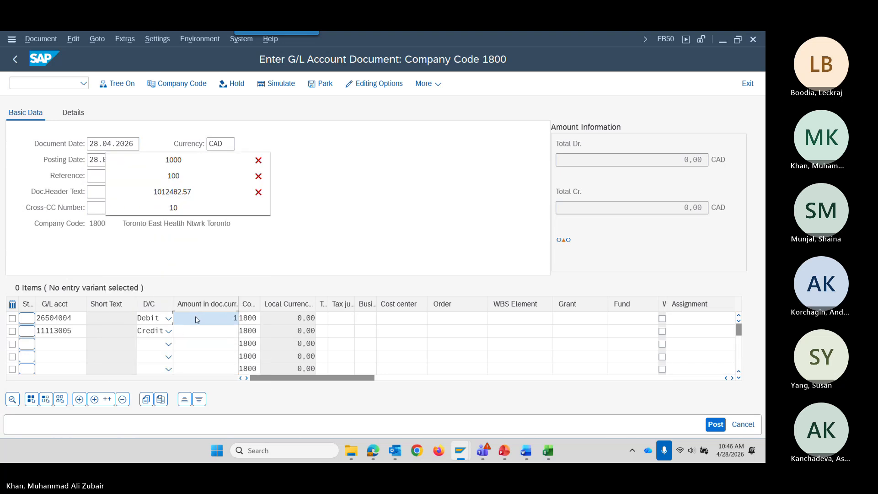
pyautogui.write('20')
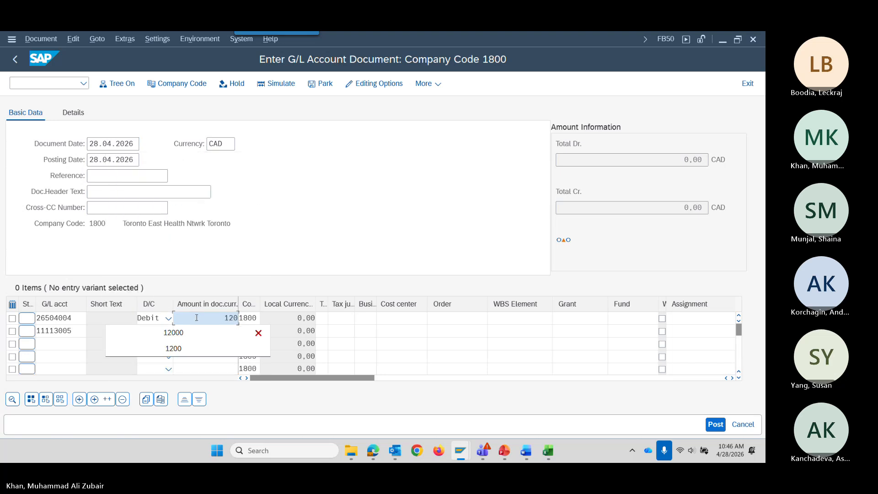
pyautogui.write('00')
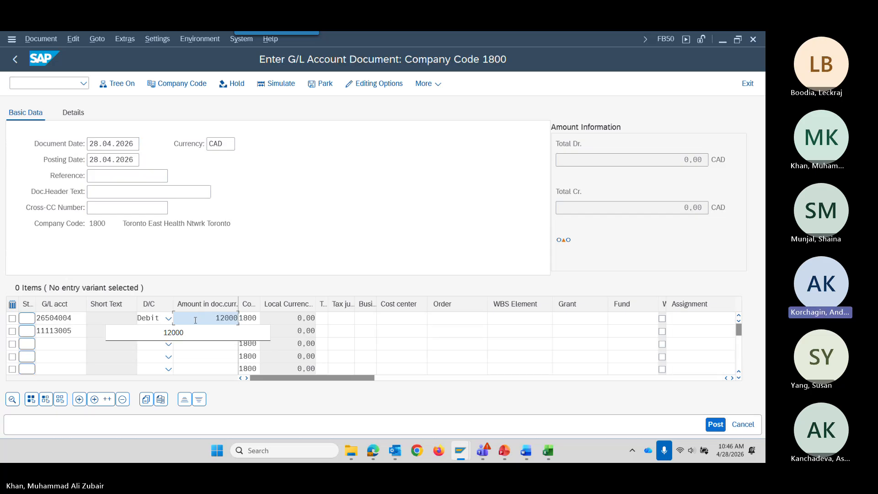
pyautogui.click(212, 330)
pyautogui.write('1')
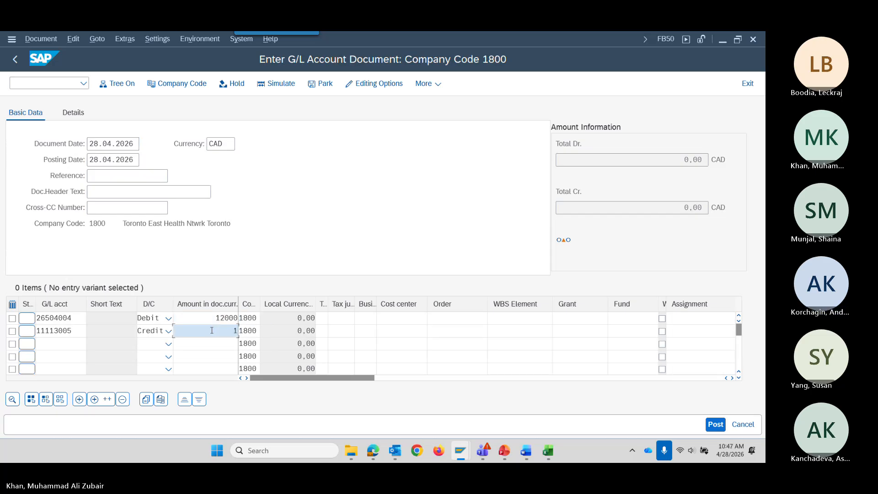
pyautogui.write('2000')
pyautogui.press('Tab')
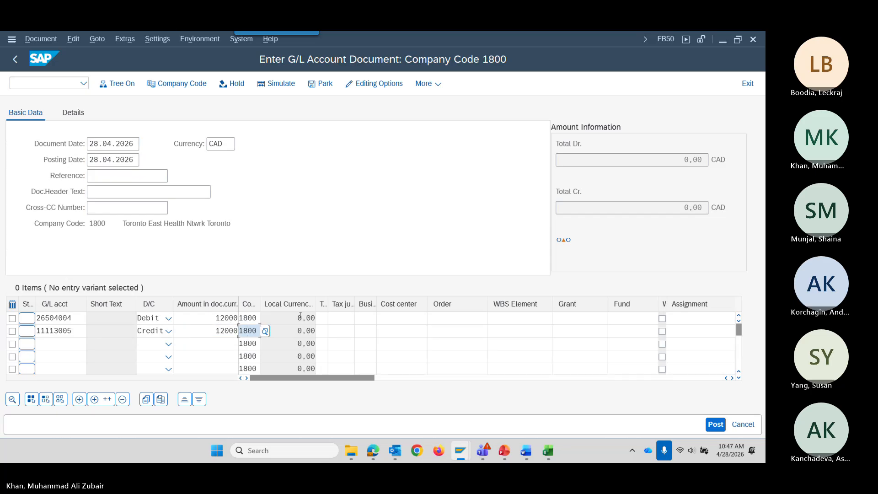
# Assign tax code I0 (HST: zero-rated materials) and the copied internal order number to the debit line
pyautogui.click(323, 318)
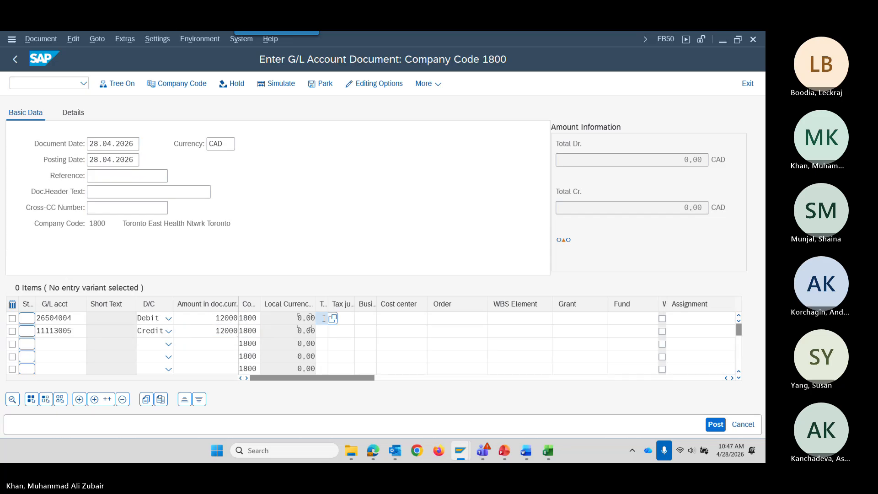
pyautogui.press('F4')
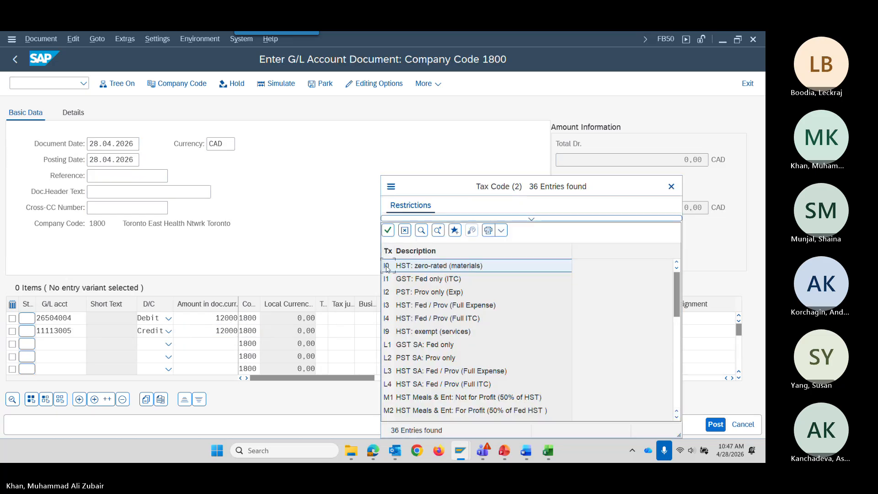
pyautogui.click(388, 231)
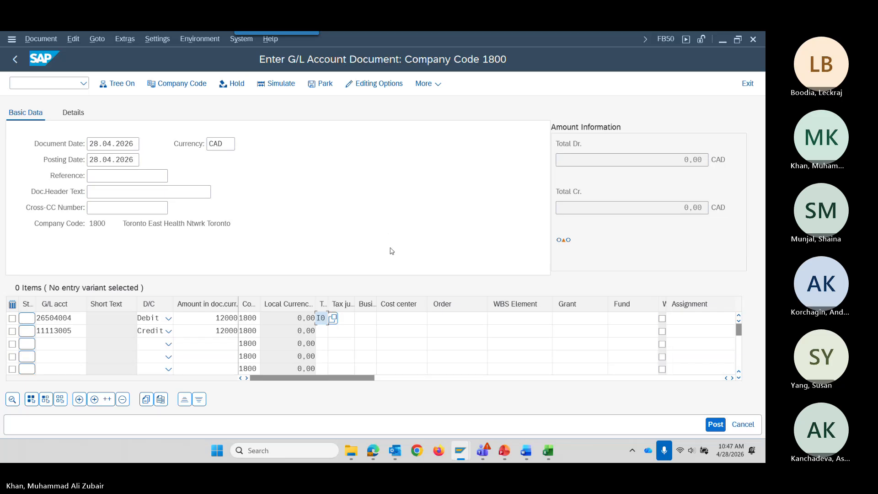
pyautogui.click(471, 317)
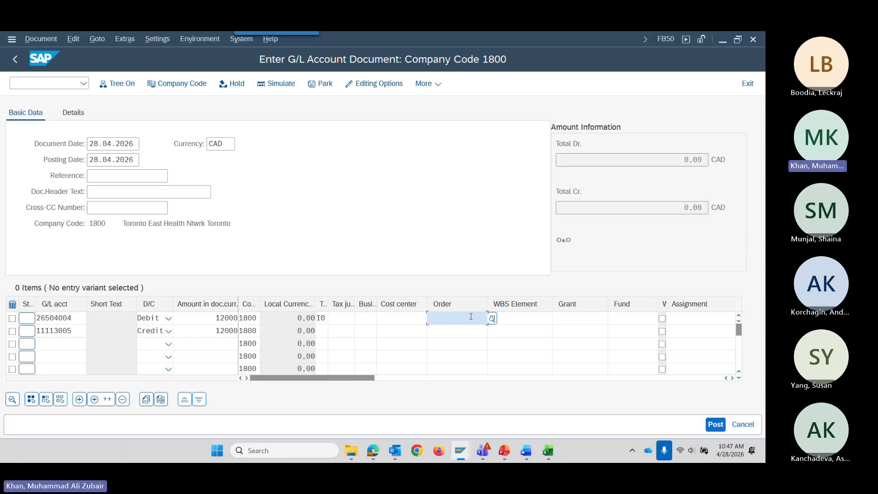
pyautogui.write('430008898')
pyautogui.moveTo(351, 379); pyautogui.dragTo(363, 384)
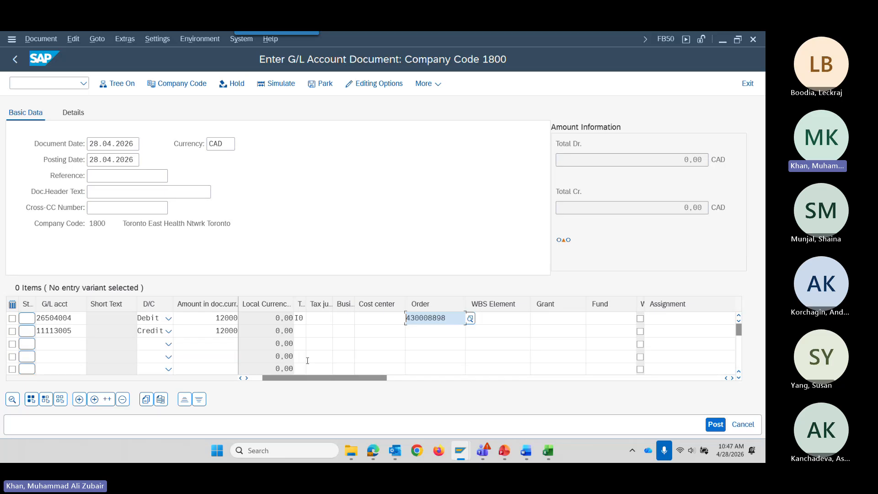
# Simulate the G/L document and return to its entry screen, accepting the deletion of automatically created line items
pyautogui.click(284, 85)
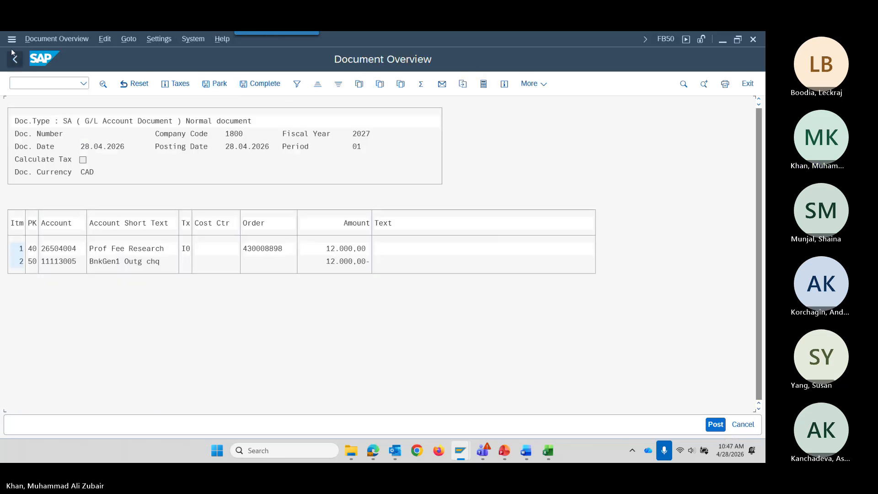
pyautogui.click(15, 58)
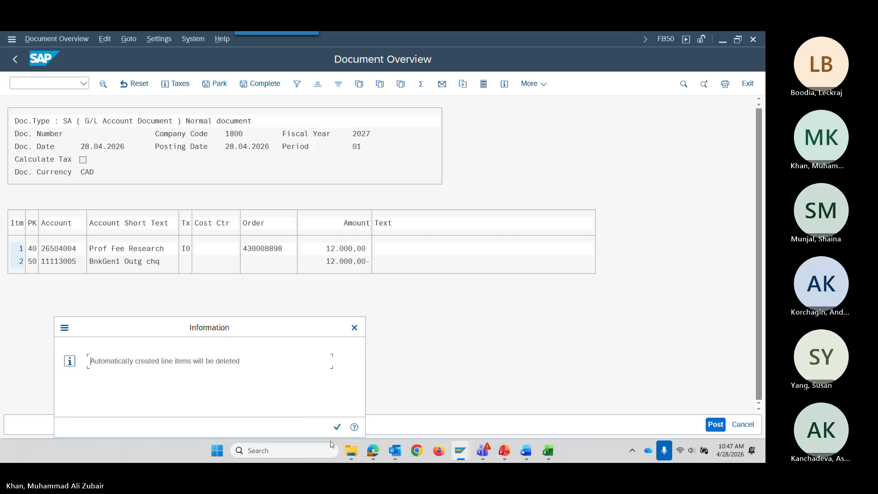
pyautogui.click(336, 429)
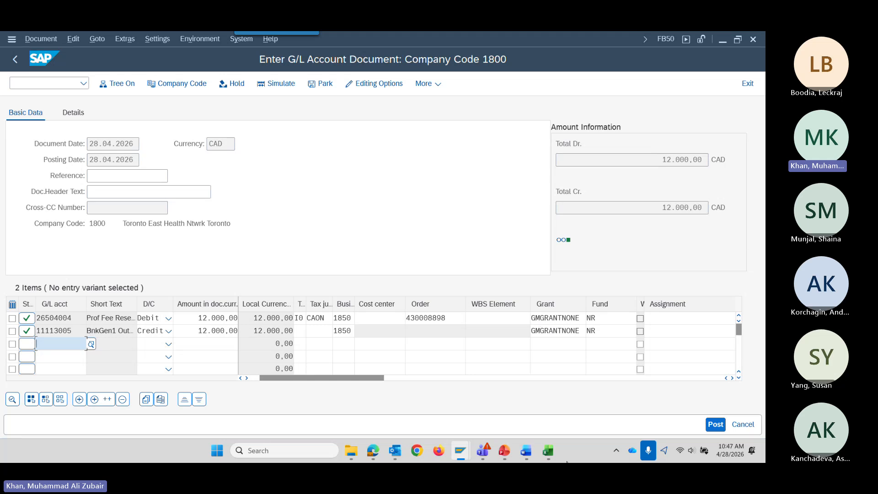
# Check the default FM budget values, including the Grant entry, in the ABIFL workbook and return to the SAP document entry
pyautogui.moveTo(549, 453)
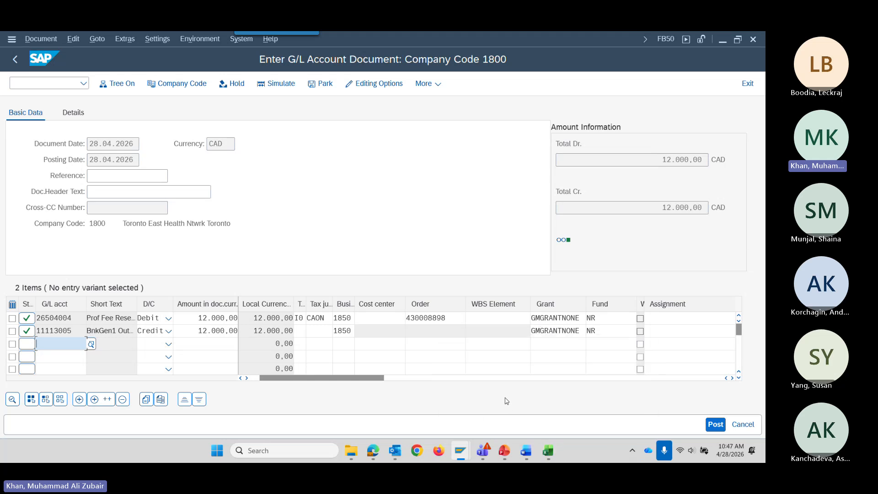
pyautogui.click(520, 404)
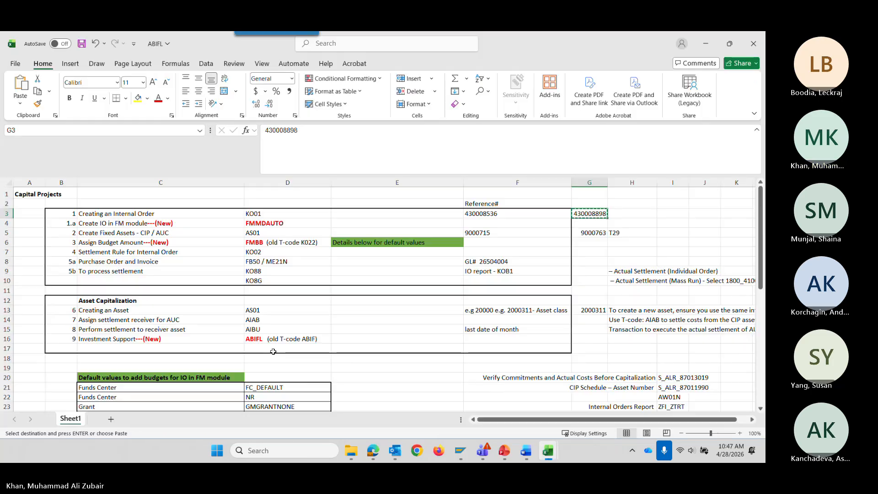
pyautogui.scroll(-4, 272, 292)
pyautogui.click(272, 291)
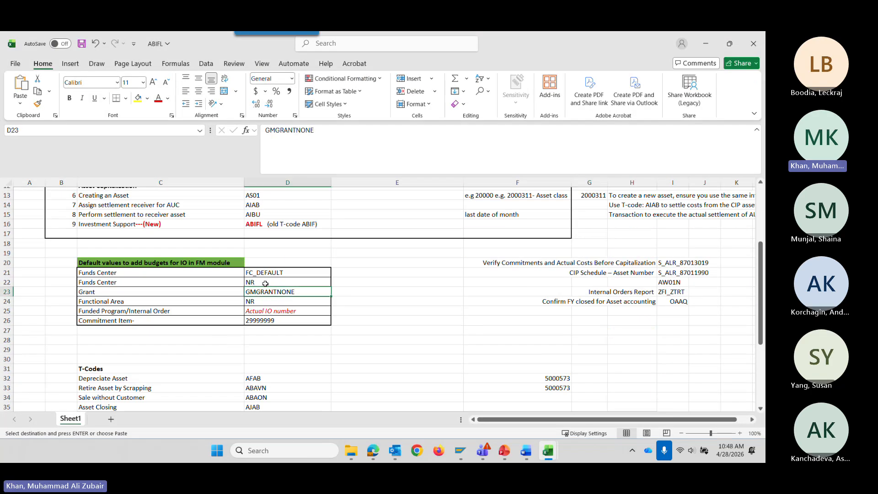
pyautogui.click(706, 44)
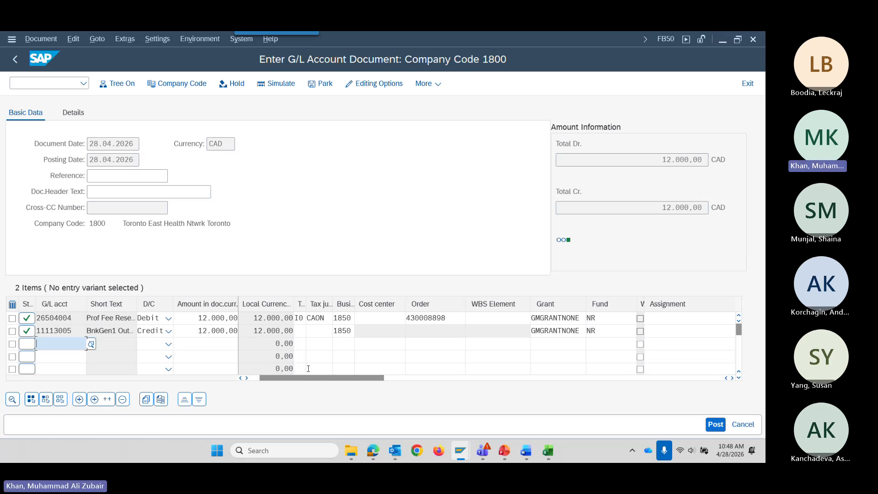
# Post the G/L document, then select the Purchase Order and Invoice transaction codes in the ABIFL workbook
pyautogui.moveTo(300, 382); pyautogui.dragTo(275, 380)
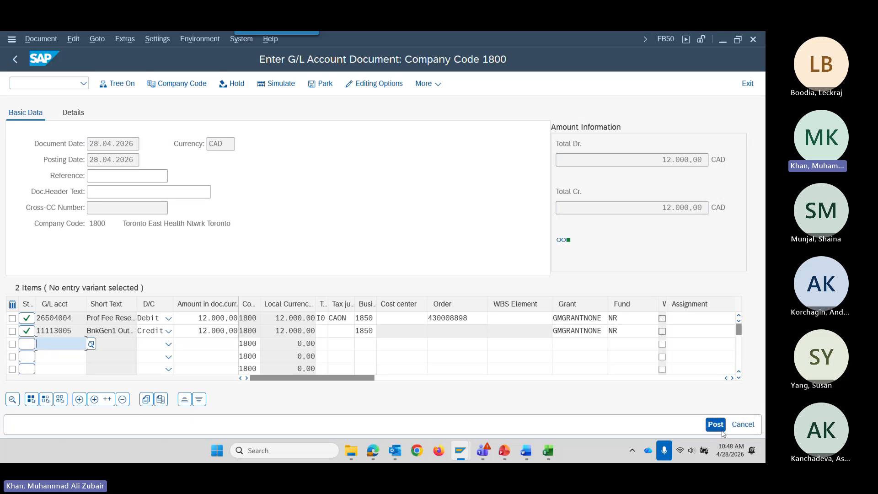
pyautogui.click(718, 428)
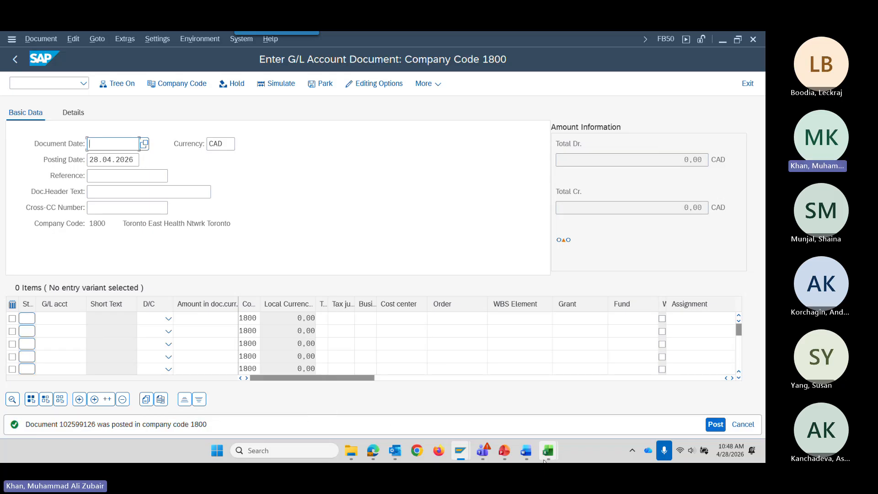
pyautogui.moveTo(548, 458)
pyautogui.click(495, 405)
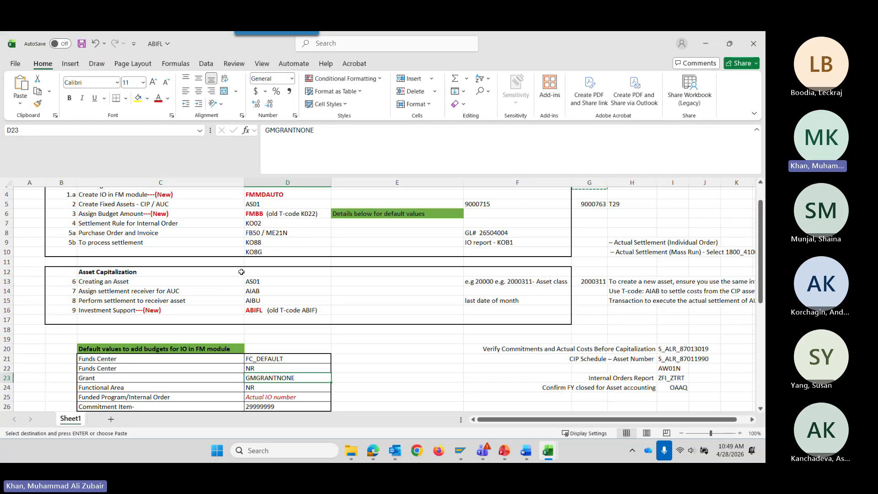
pyautogui.click(268, 233)
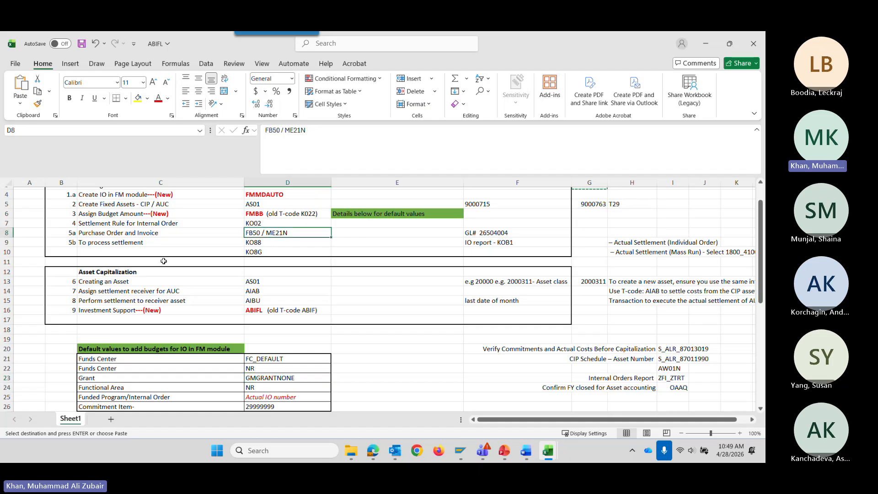
# Return to SAP and open the AW01N Asset Explorer transaction in place of FB50
pyautogui.hotkey('alt', 'Tab')
pyautogui.click(72, 84)
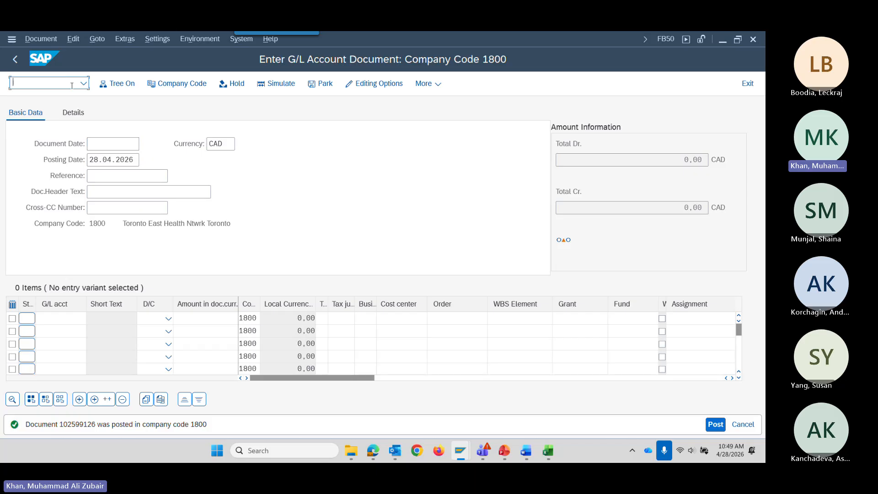
pyautogui.write('/NA')
pyautogui.write('B50')
pyautogui.press('Return')
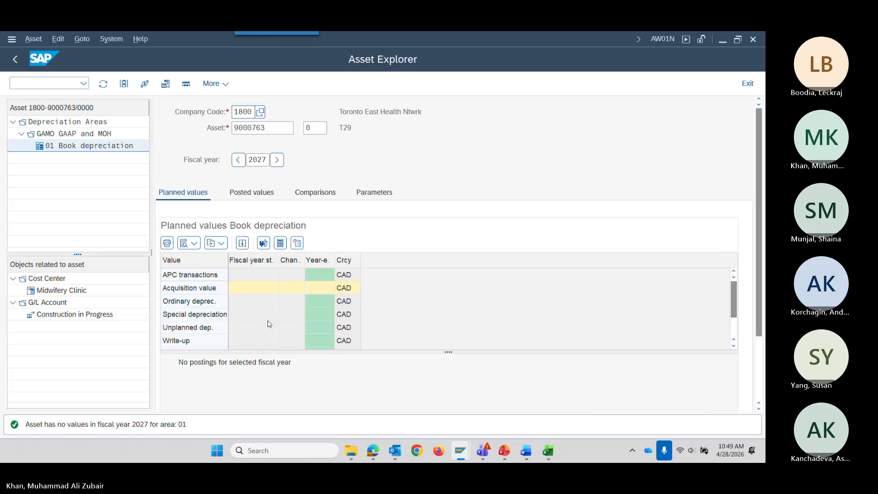
# Check the CIP asset number in the ABIFL workbook and reload asset 9000763 in Asset Explorer
pyautogui.hotkey('alt', 'Tab')
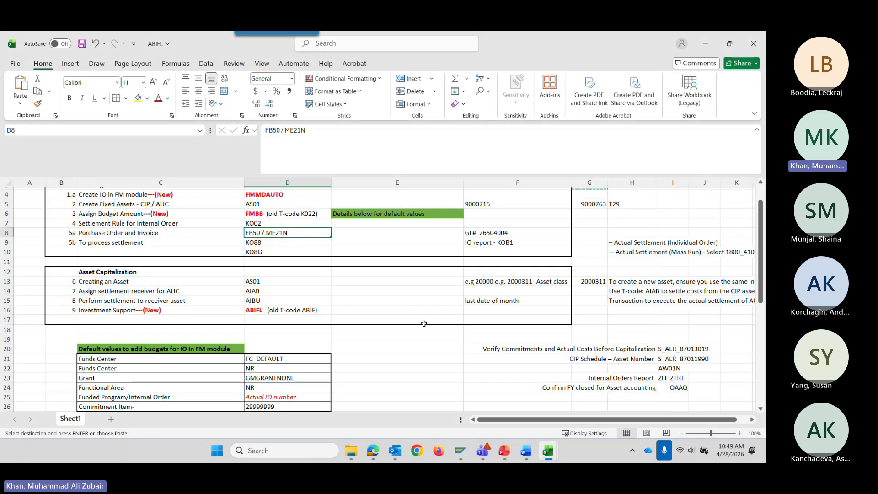
pyautogui.scroll(1, 417, 348)
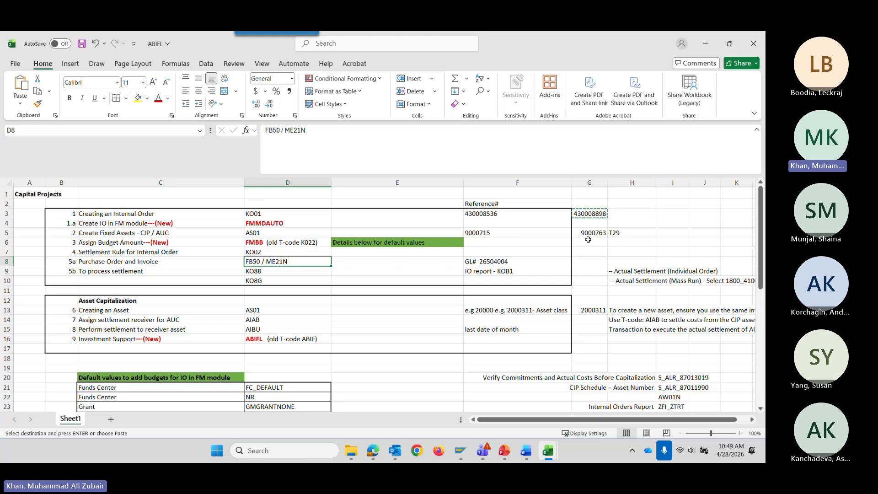
pyautogui.click(597, 234)
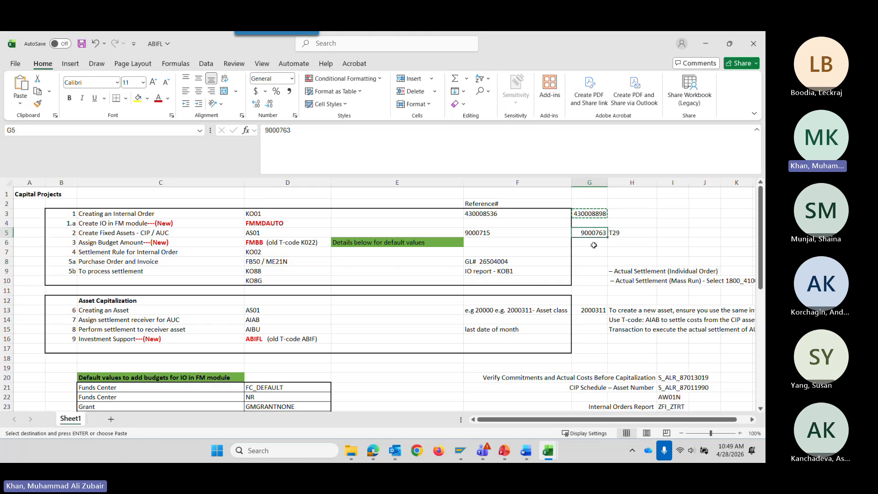
pyautogui.hotkey('alt', 'Tab')
pyautogui.click(270, 128)
pyautogui.click(275, 127)
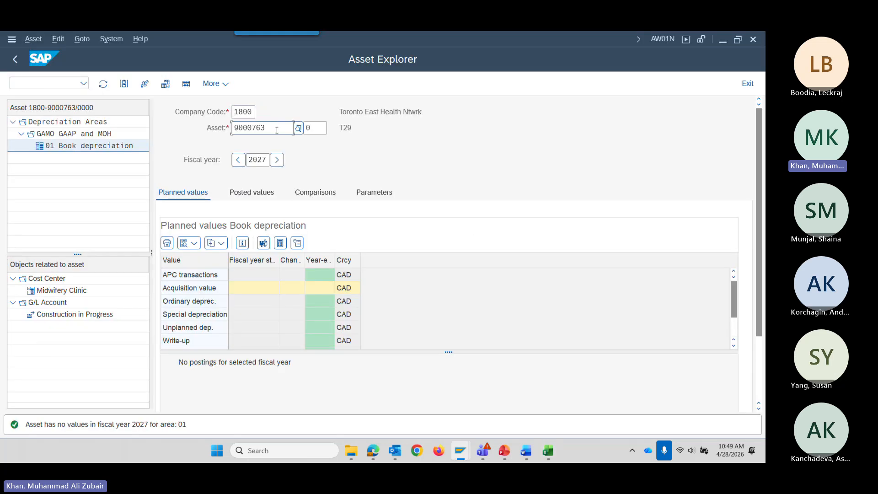
pyautogui.press('Return')
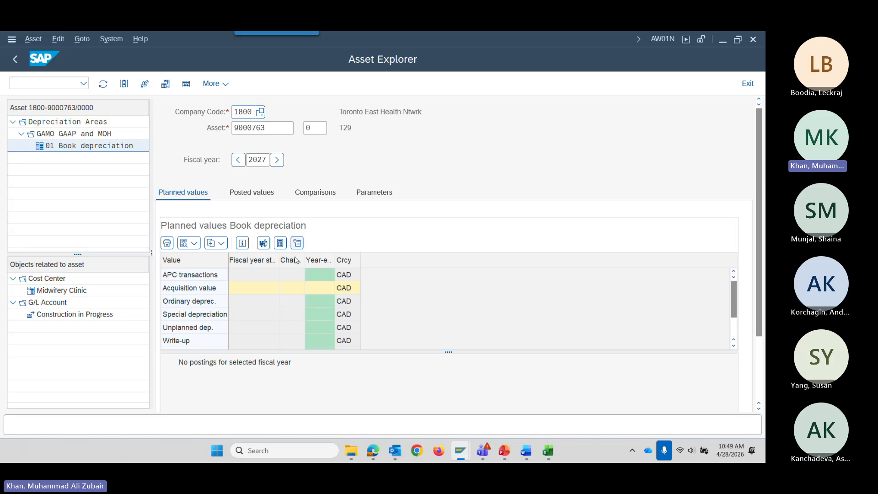
# Review the posted and planned book depreciation values of asset 9000763 for fiscal year 2027
pyautogui.click(250, 193)
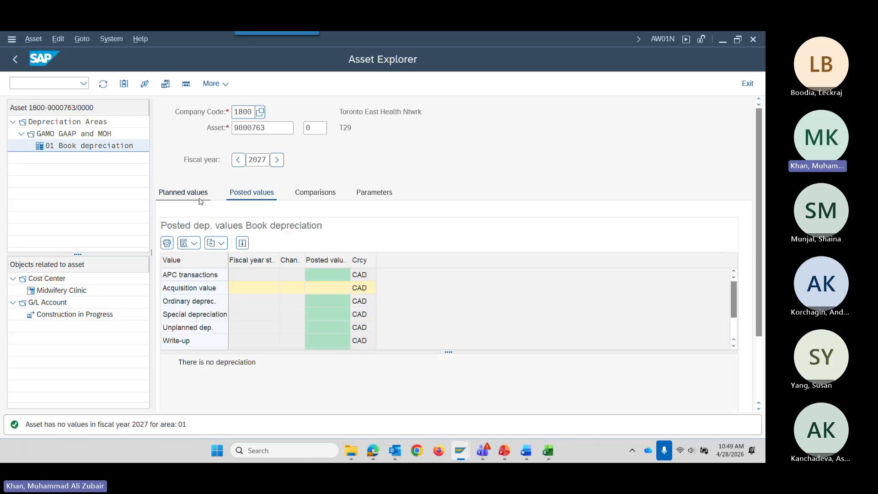
pyautogui.click(193, 194)
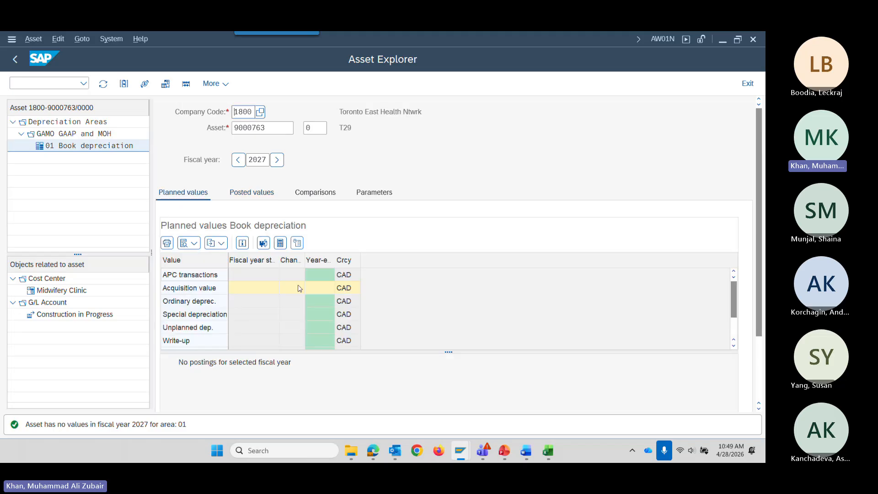
pyautogui.click(55, 84)
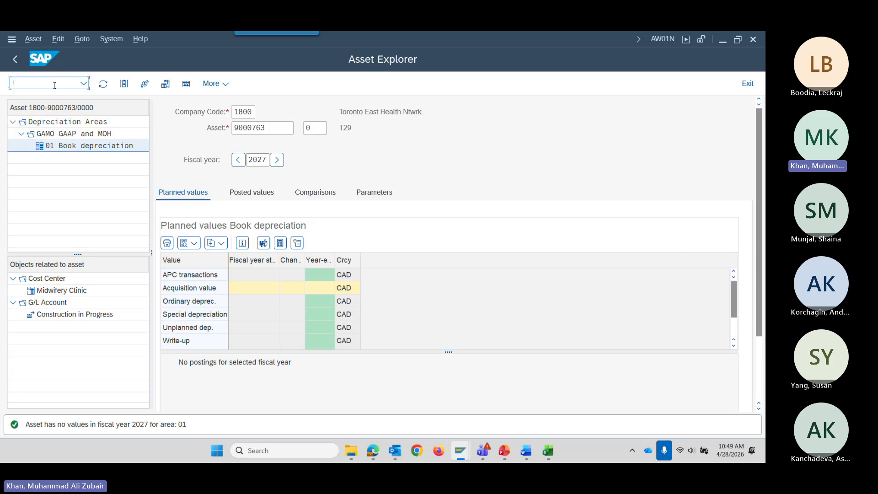
# Look up the settlement transactions KO88 and KO8G in the ABIFL workbook and select the cell with the new internal order number
pyautogui.moveTo(548, 453)
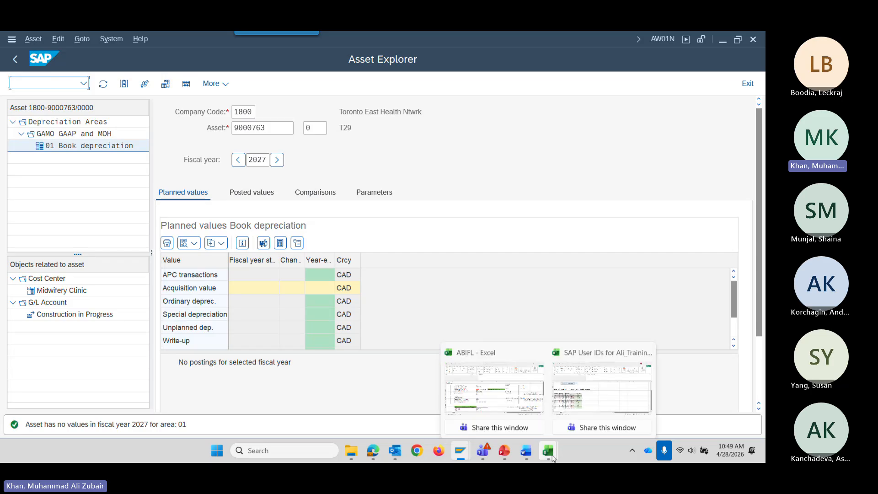
pyautogui.click(543, 406)
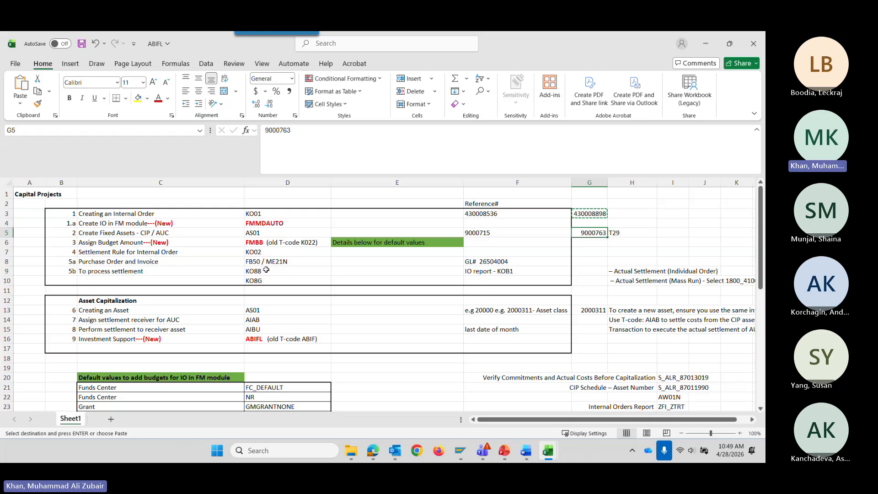
pyautogui.click(264, 282)
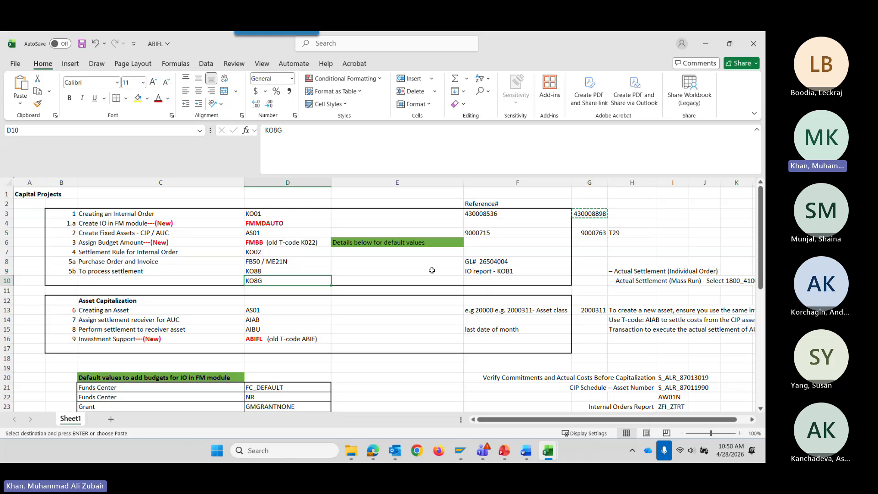
pyautogui.click(589, 224)
pyautogui.click(589, 214)
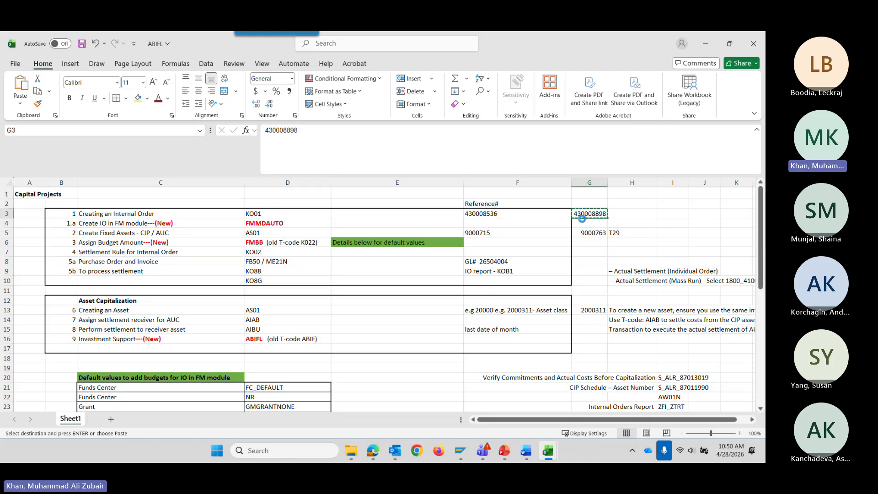
# Return to SAP and open the KO88 Actual Settlement: Order transaction in a new session
pyautogui.hotkey('alt', 'Tab')
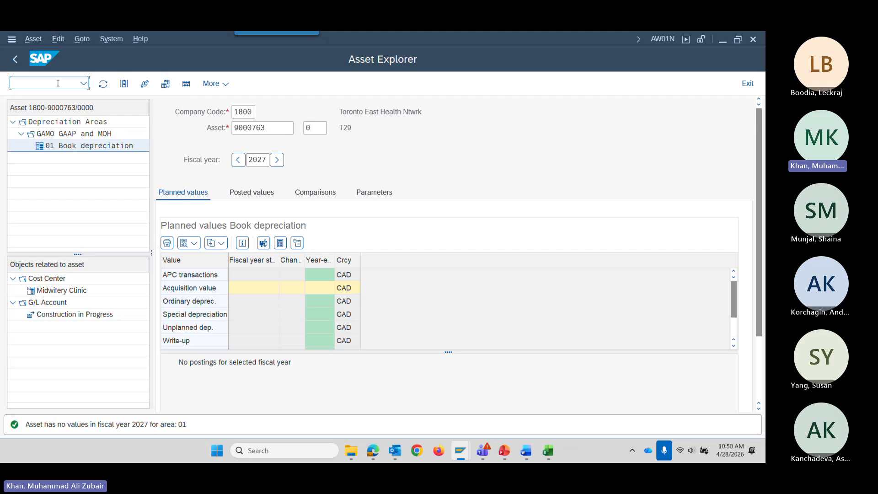
pyautogui.write('/O')
pyautogui.write('430008898')
pyautogui.press('BackSpace')
pyautogui.press('BackSpace')
pyautogui.press('BackSpace')
pyautogui.press('BackSpace')
pyautogui.press('BackSpace')
pyautogui.press('BackSpace')
pyautogui.press('BackSpace')
pyautogui.press('BackSpace')
pyautogui.press('BackSpace')
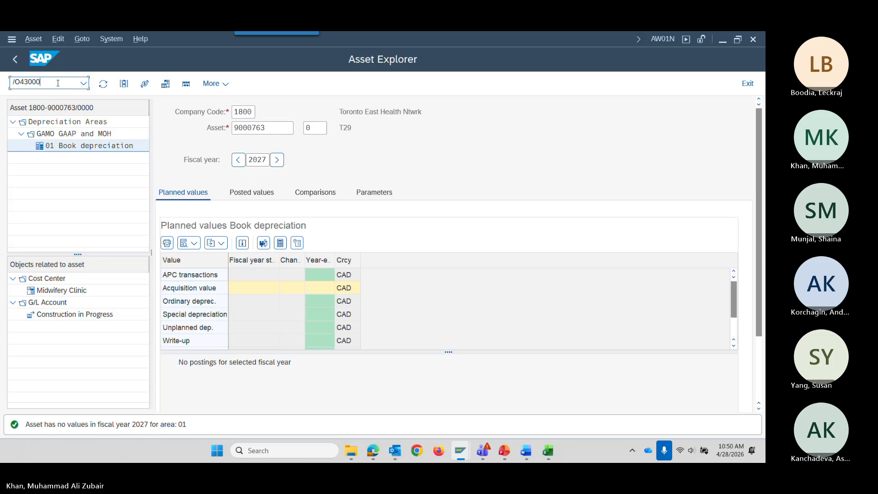
pyautogui.write('KO88')
pyautogui.press('Return')
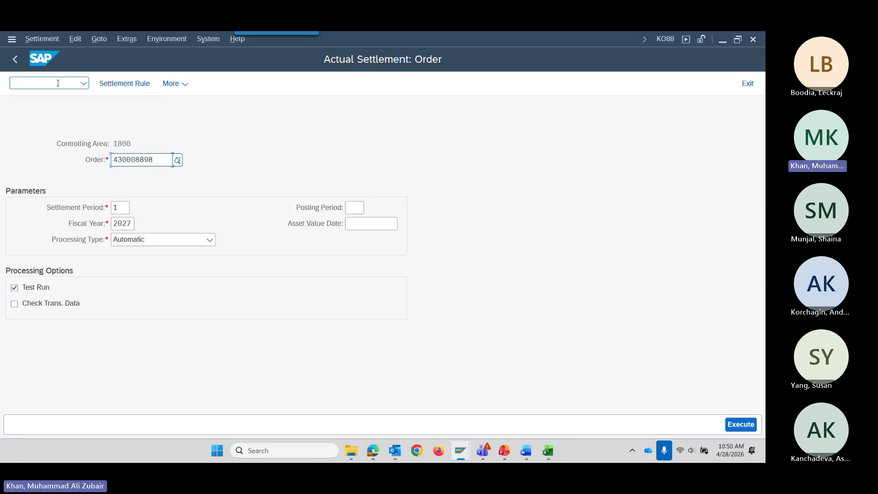
# Check the internal order number in the ABIFL workbook and return to the KO88 settlement screen
pyautogui.hotkey('alt', 'Tab')
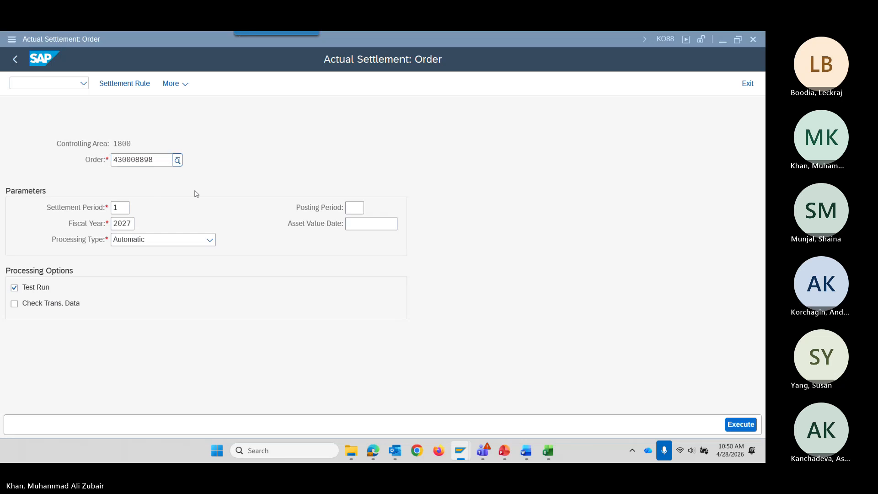
pyautogui.hotkey('alt', 'Tab')
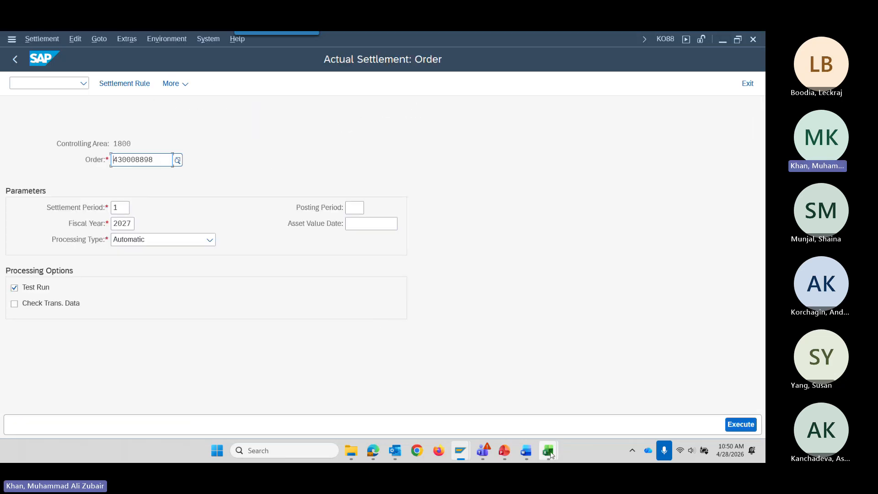
pyautogui.moveTo(551, 454)
pyautogui.click(492, 396)
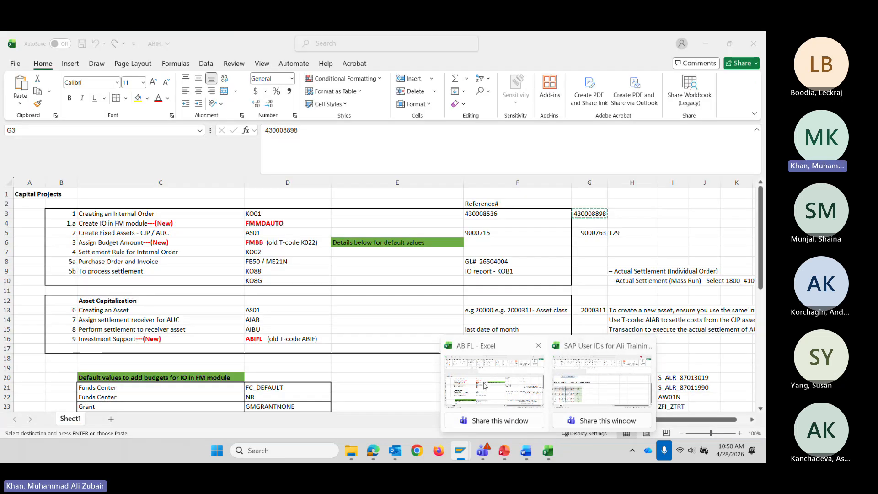
pyautogui.hotkey('alt', 'Tab')
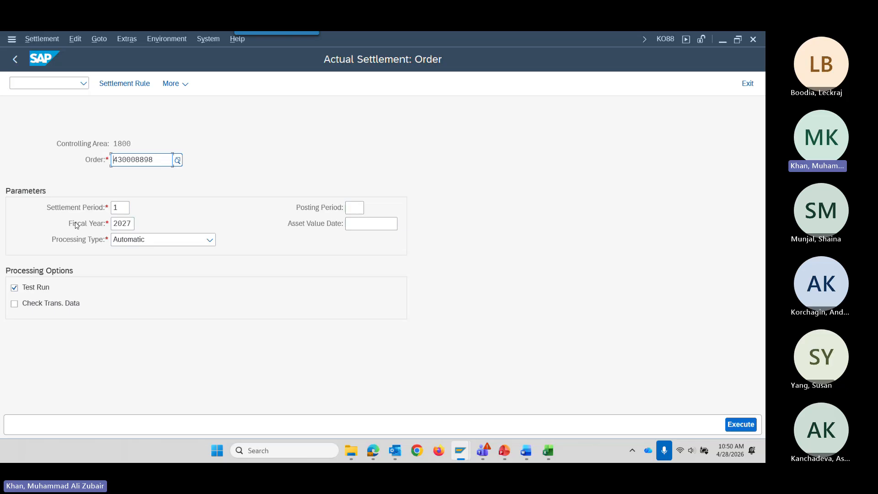
# Display the order's settlement rule from KO88 and select its settlement receiver
pyautogui.click(122, 208)
pyautogui.click(115, 89)
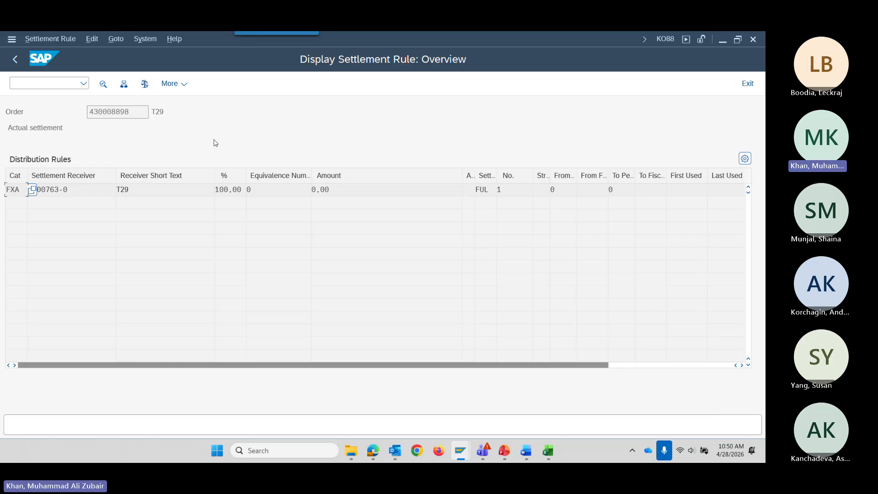
pyautogui.click(86, 190)
# Compare the settlement receiver with the CIP asset number 9000763 in the ABIFL workbook
pyautogui.moveTo(548, 451)
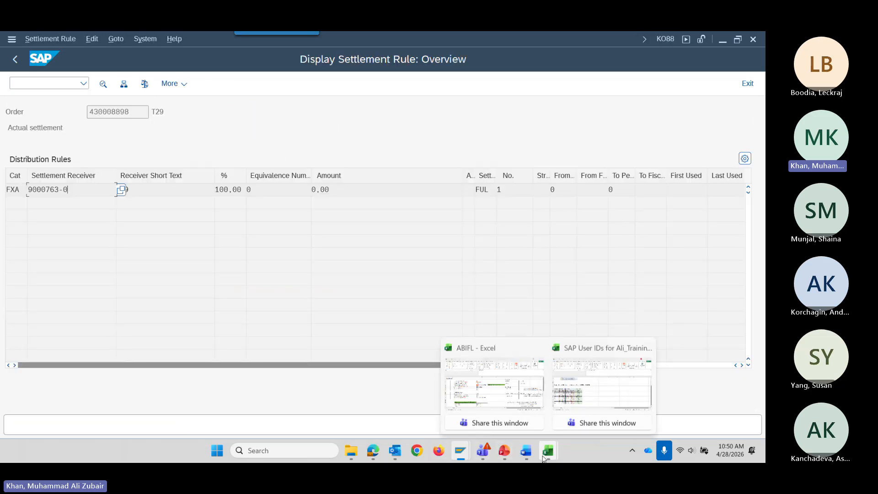
pyautogui.click(518, 390)
pyautogui.press('Down')
pyautogui.press('Down')
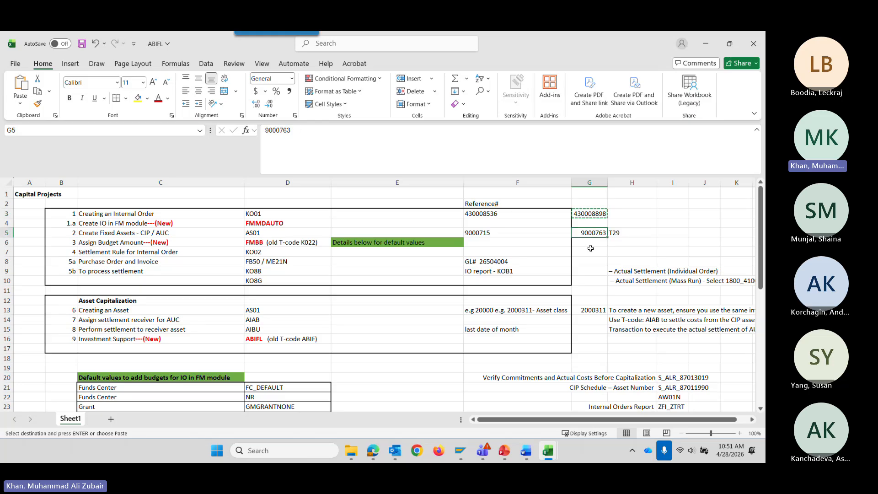
# Return to SAP, leave the settlement rule, and execute the KO88 settlement for the T29 internal order as a test run
pyautogui.hotkey('alt', 'Tab')
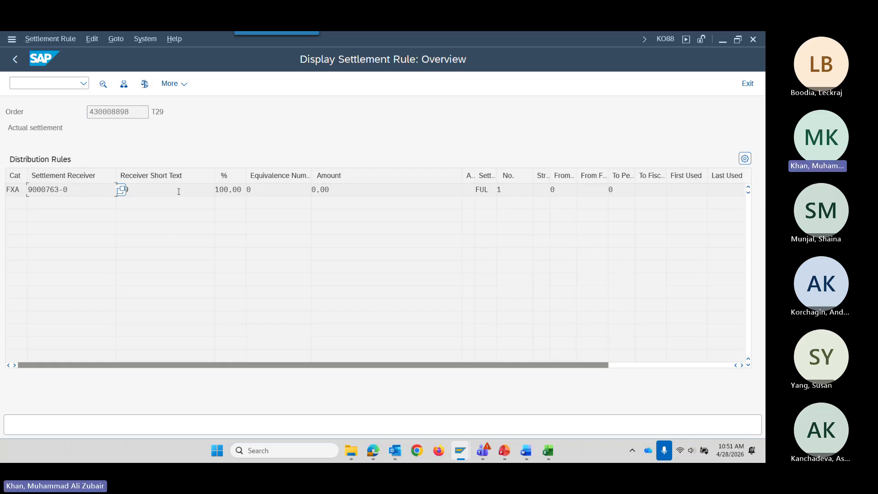
pyautogui.click(16, 64)
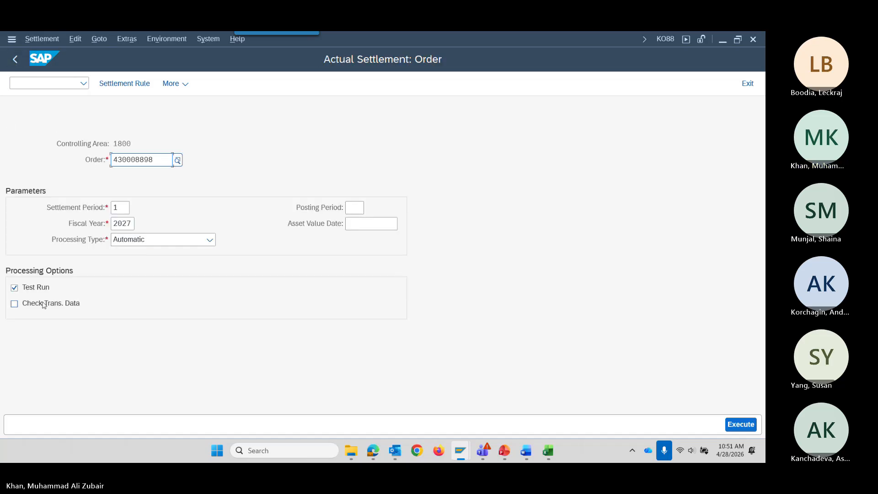
pyautogui.click(747, 425)
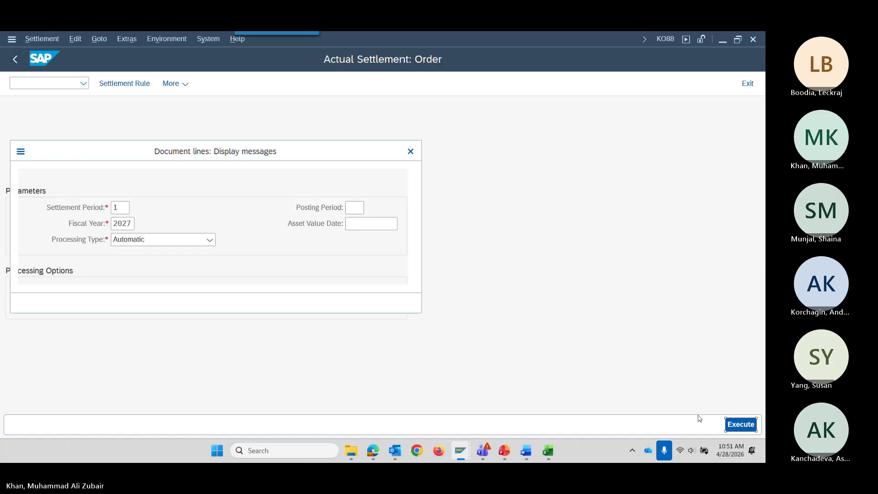
pyautogui.click(37, 303)
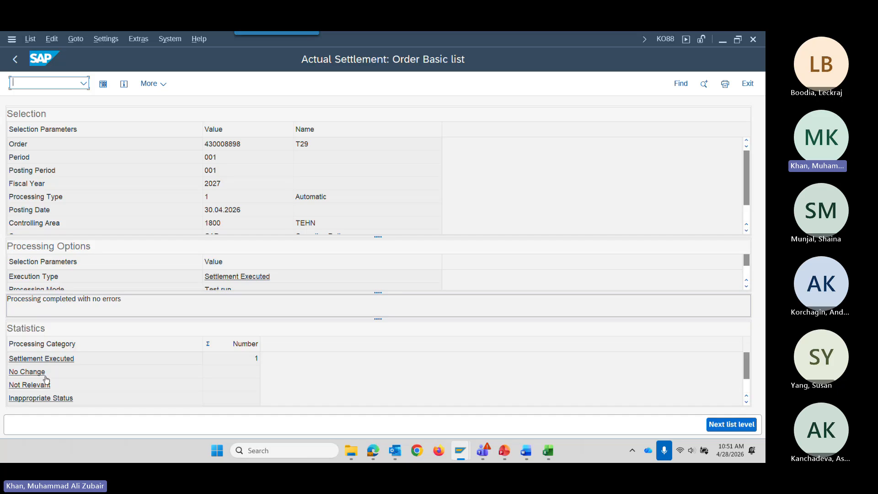
# Review the test run's detail list and receiver debits, check CIP asset 9000763 in Asset Explorer, and return to KO88
pyautogui.click(104, 84)
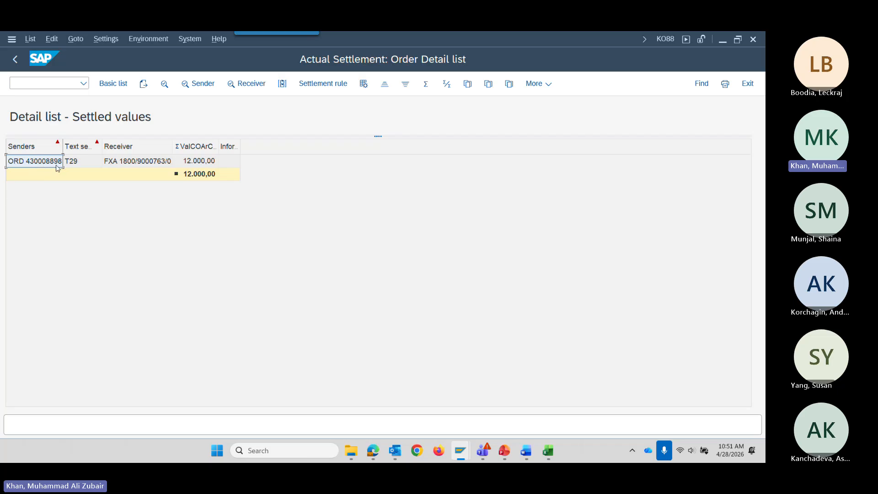
pyautogui.click(247, 85)
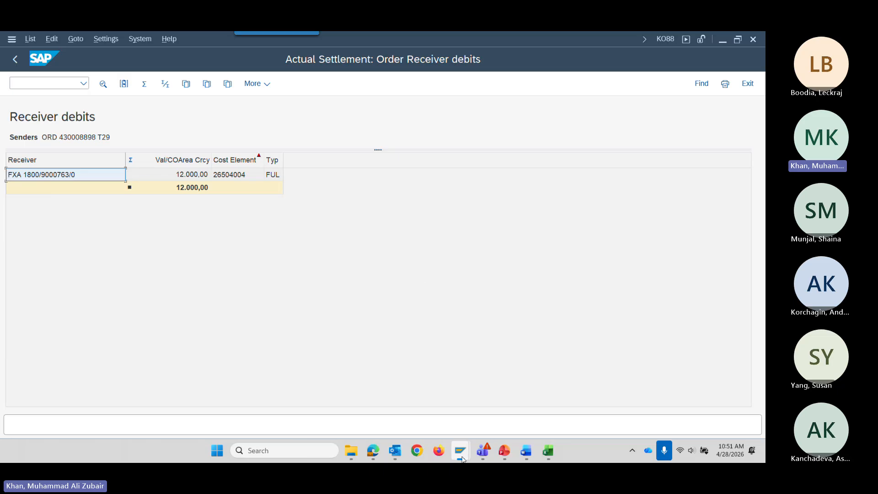
pyautogui.moveTo(462, 457)
pyautogui.click(460, 392)
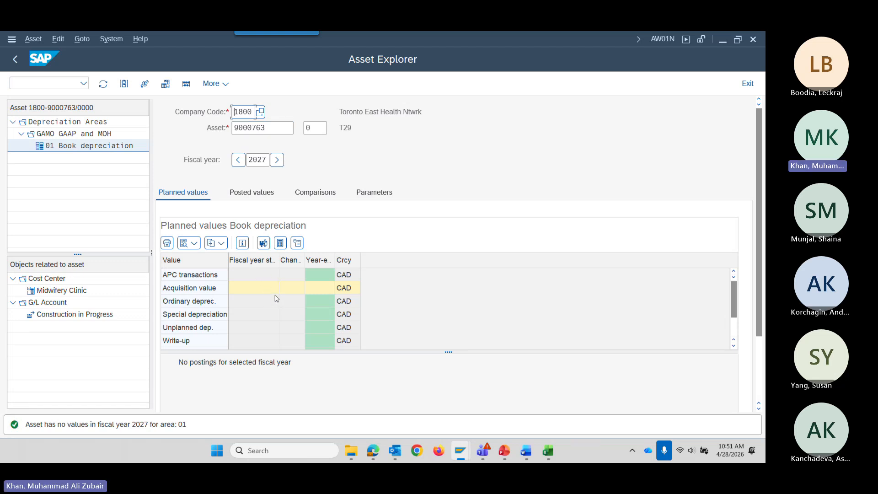
pyautogui.press('F3')
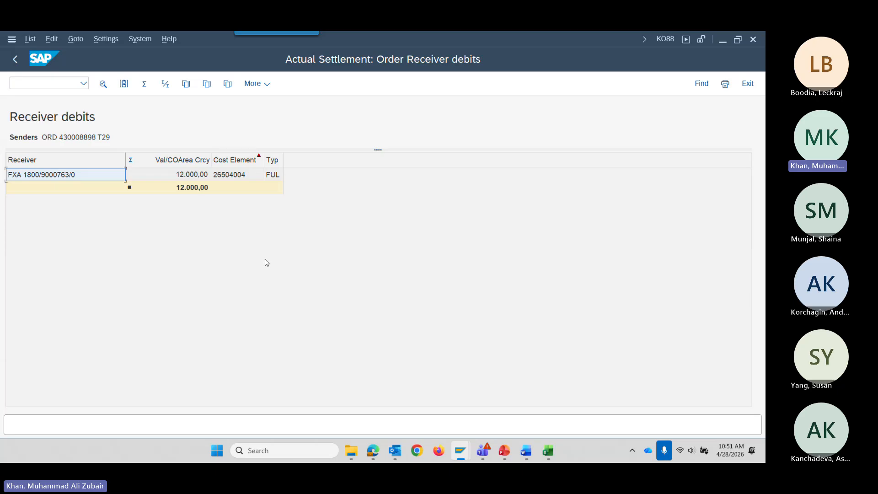
# Return to the KO88 selection screen and execute the T29 order's actual settlement with Test Run turned off
pyautogui.click(15, 60)
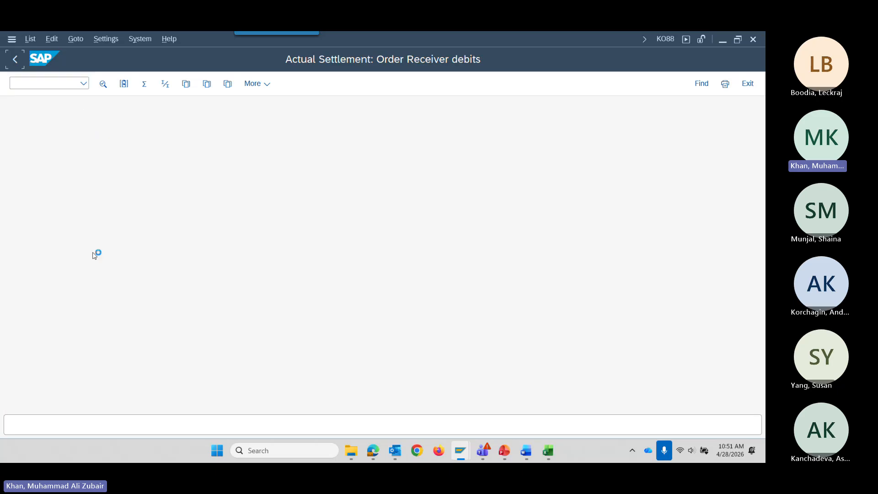
pyautogui.click(15, 59)
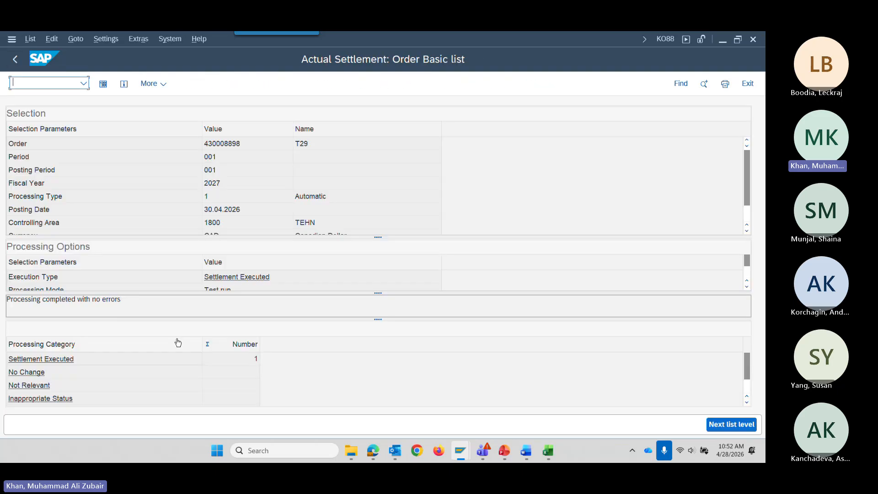
pyautogui.click(15, 59)
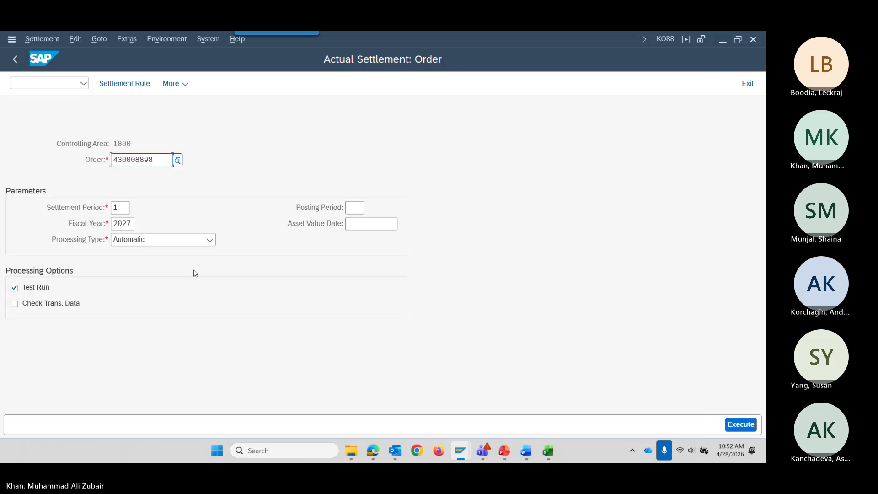
pyautogui.click(14, 288)
pyautogui.click(741, 424)
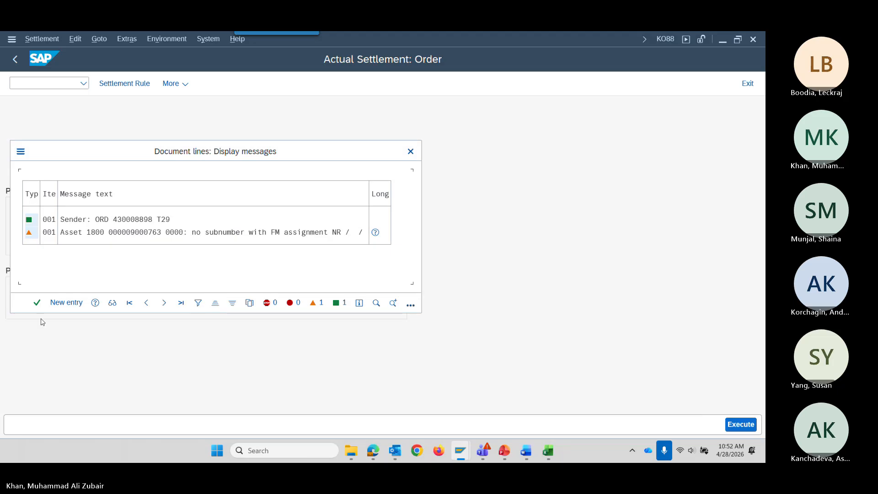
pyautogui.click(37, 304)
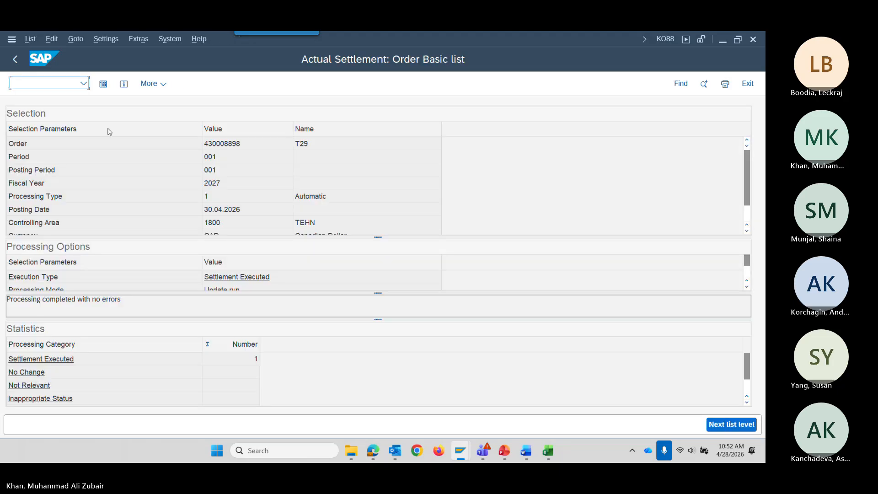
# Review the executed settlement's receiver debits and the refreshed posted values of CIP asset 9000763 in Asset Explorer
pyautogui.click(104, 84)
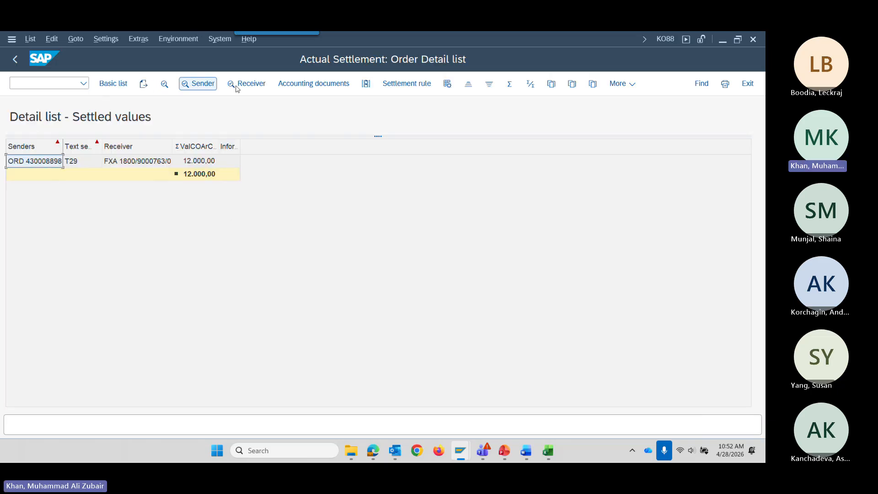
pyautogui.click(251, 85)
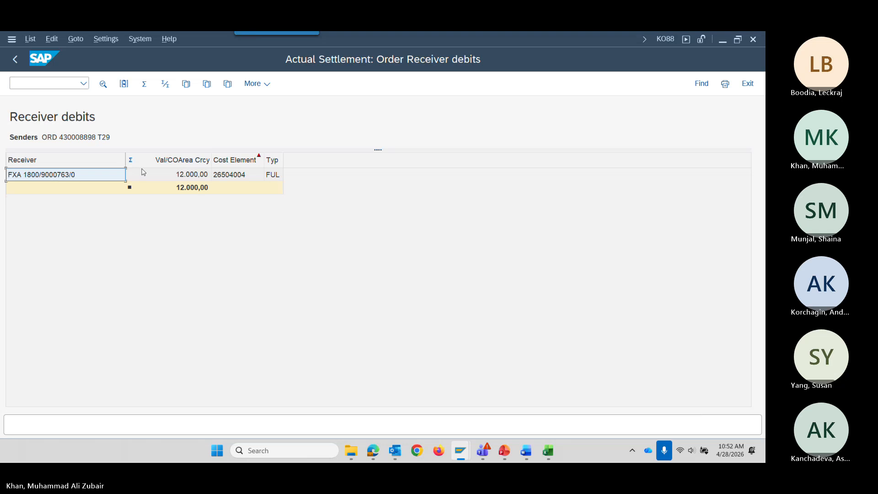
pyautogui.moveTo(461, 459)
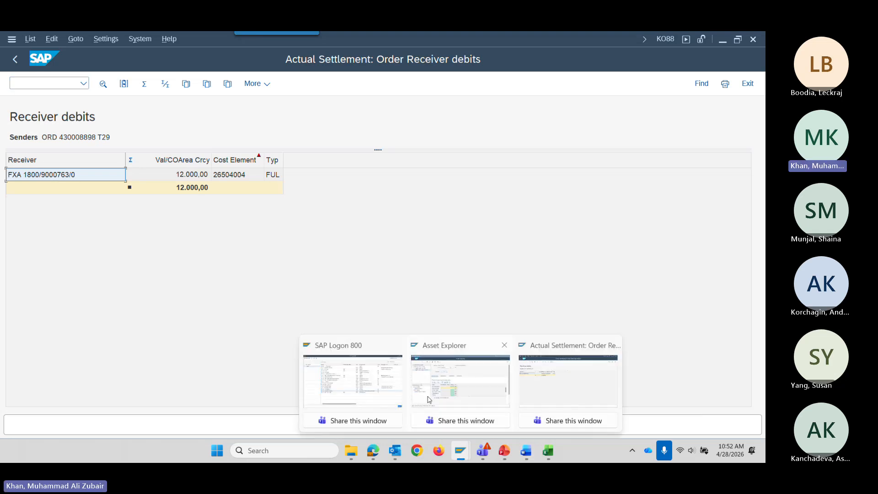
pyautogui.click(430, 394)
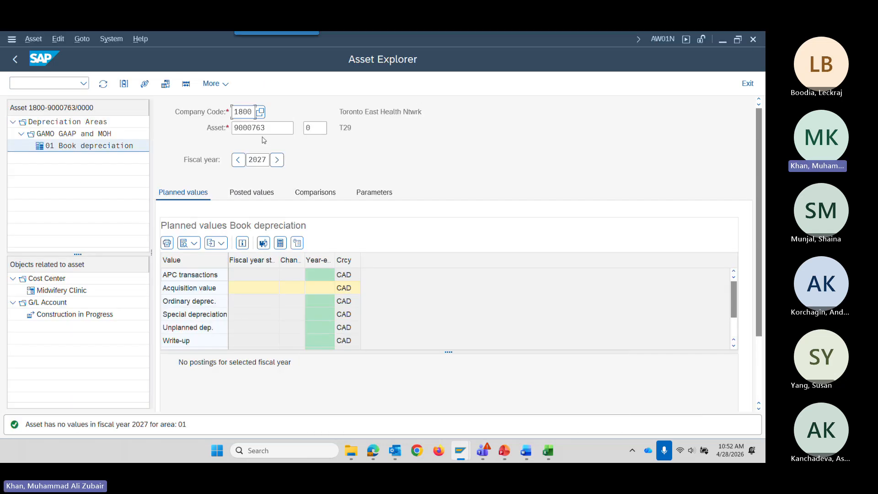
pyautogui.click(103, 85)
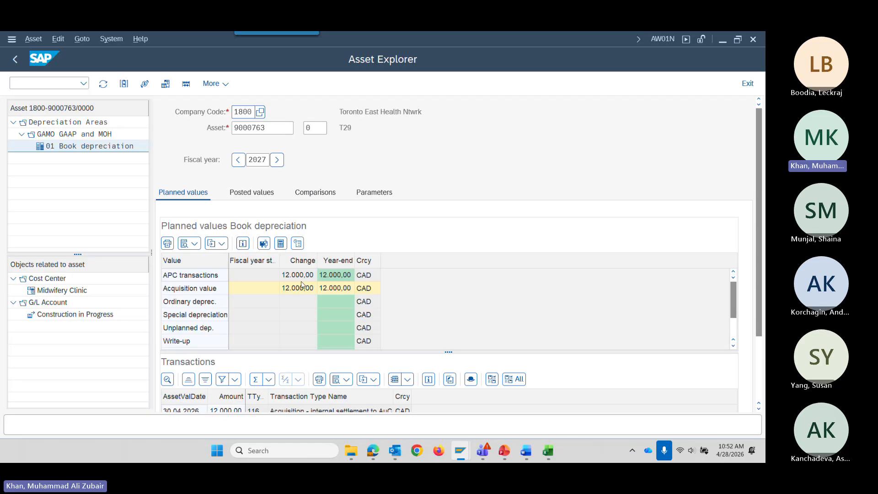
pyautogui.click(258, 201)
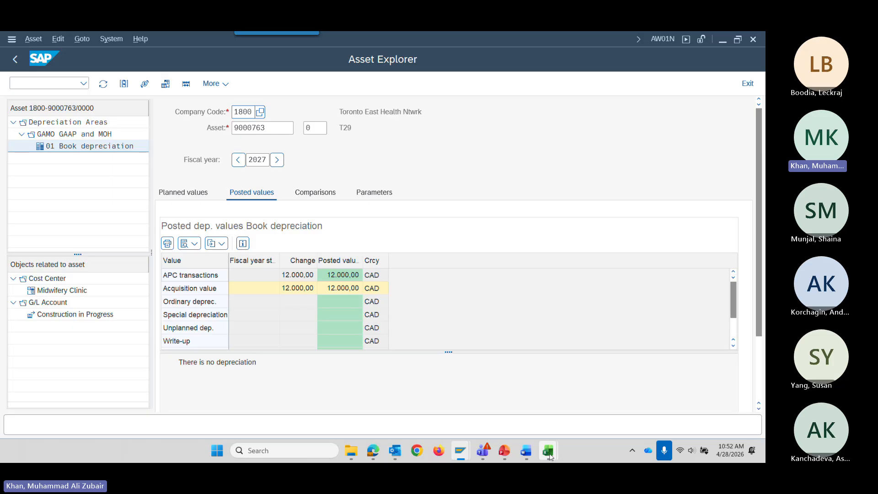
# Switch to the ABIFL workbook and review the Asset Capitalization steps and their transaction codes, including ABIFL and AS01
pyautogui.moveTo(550, 457)
pyautogui.click(507, 388)
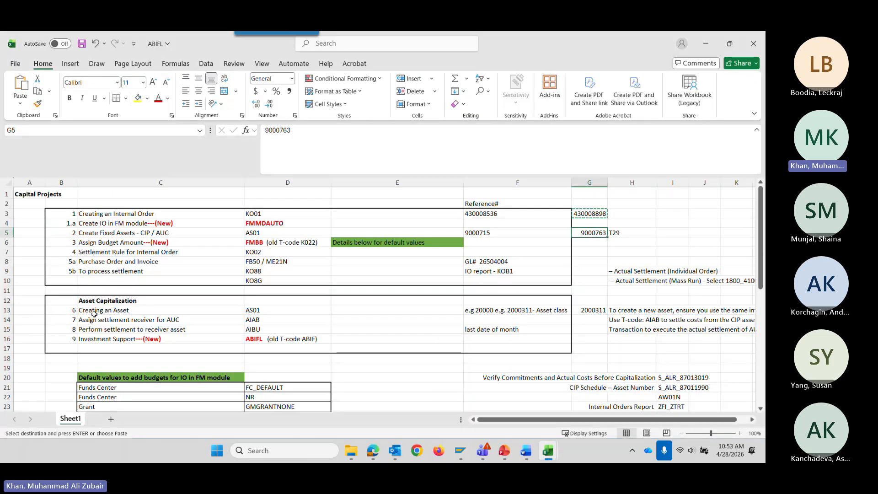
pyautogui.click(94, 302)
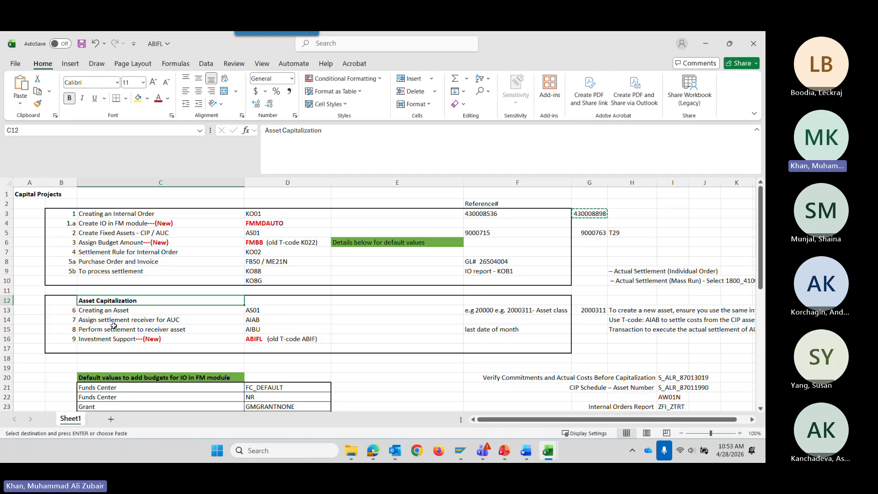
pyautogui.click(258, 340)
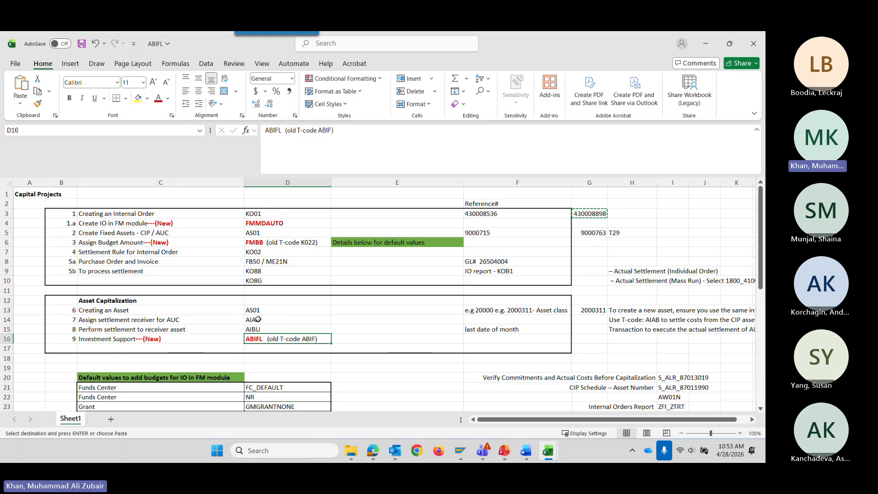
pyautogui.click(270, 309)
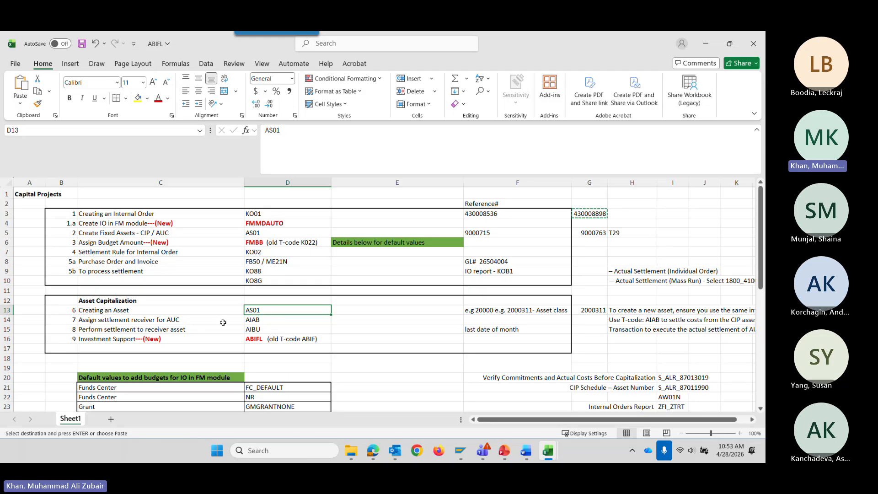
# Copy the example asset number 2000311 from the ABIFL workbook and return to SAP
pyautogui.hotkey('alt', 'Tab')
pyautogui.hotkey('alt', 'Tab')
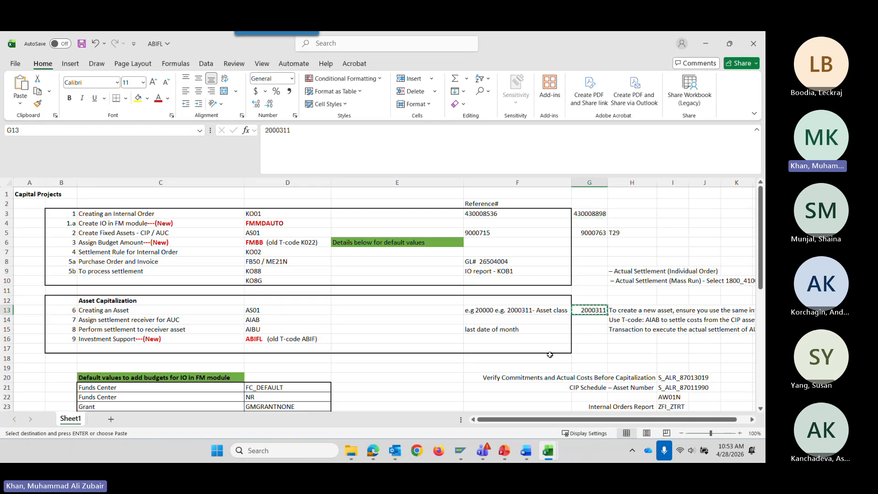
pyautogui.hotkey('alt', 'Tab')
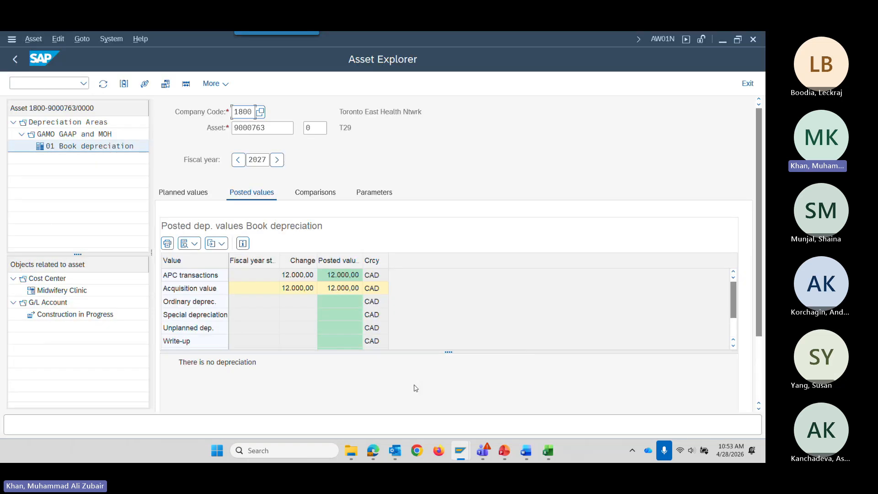
# Open AS03 in the KO88 session and display the master data of CIP asset 9000763
pyautogui.moveTo(463, 455)
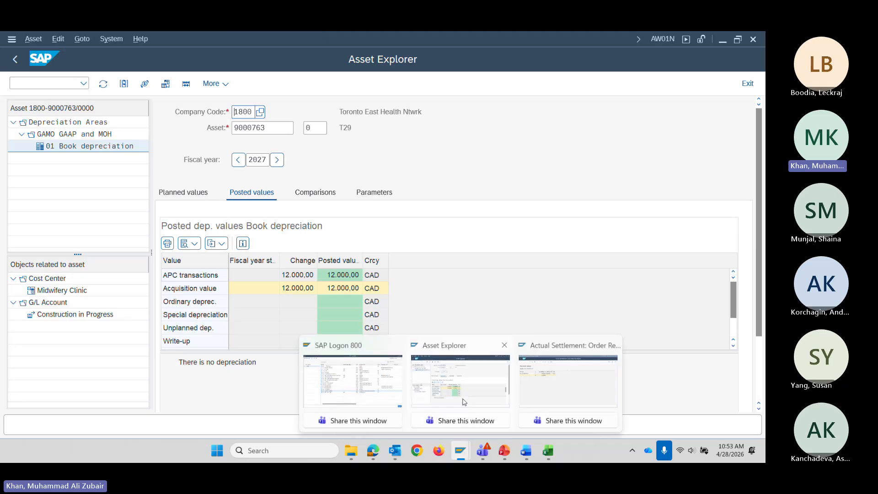
pyautogui.click(540, 389)
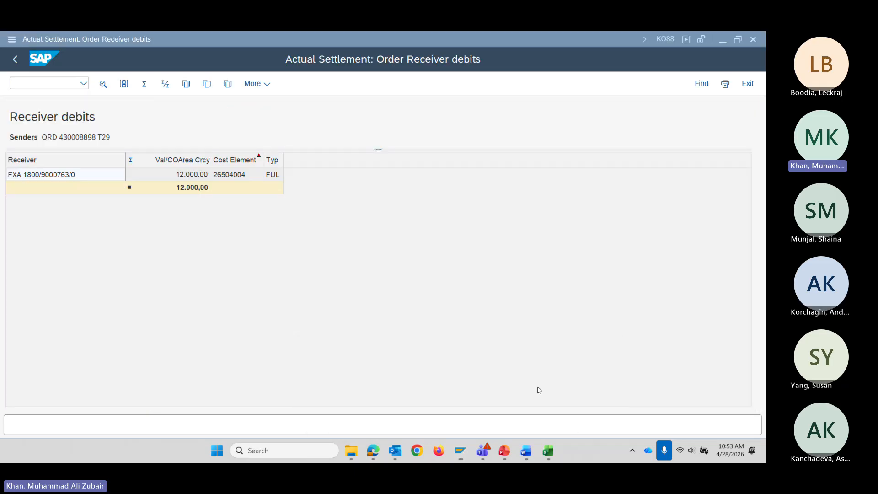
pyautogui.click(57, 83)
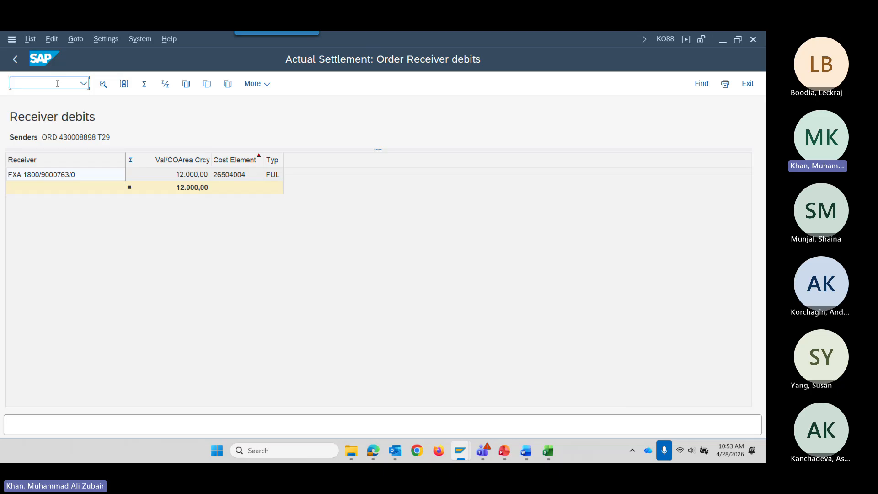
pyautogui.write('/NAS03')
pyautogui.press('Return')
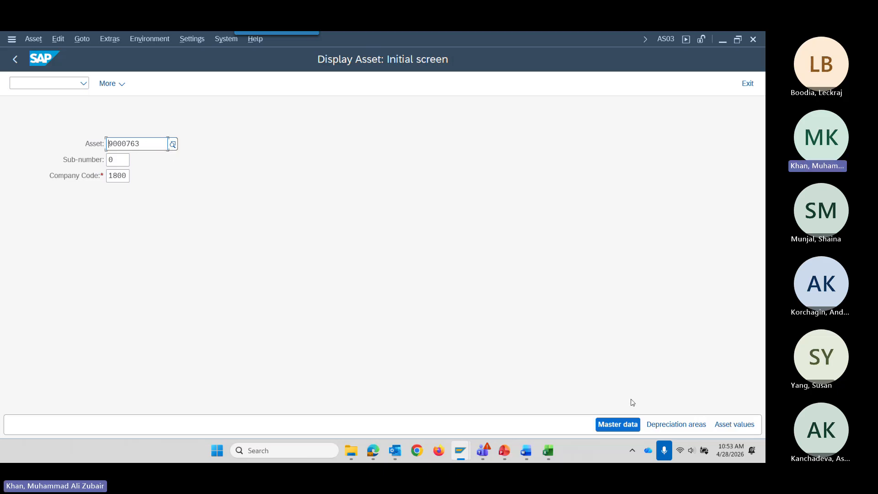
pyautogui.press('Return')
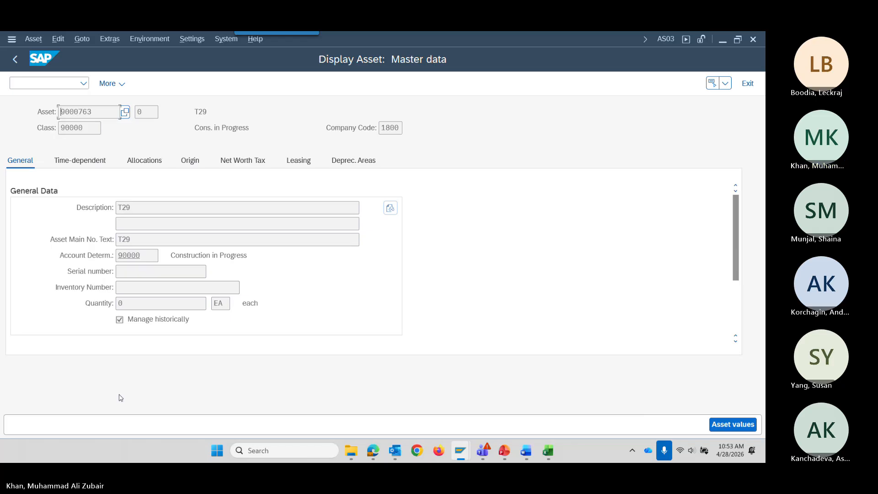
# Open the AS01 Create Asset transaction in a new session
pyautogui.click(47, 82)
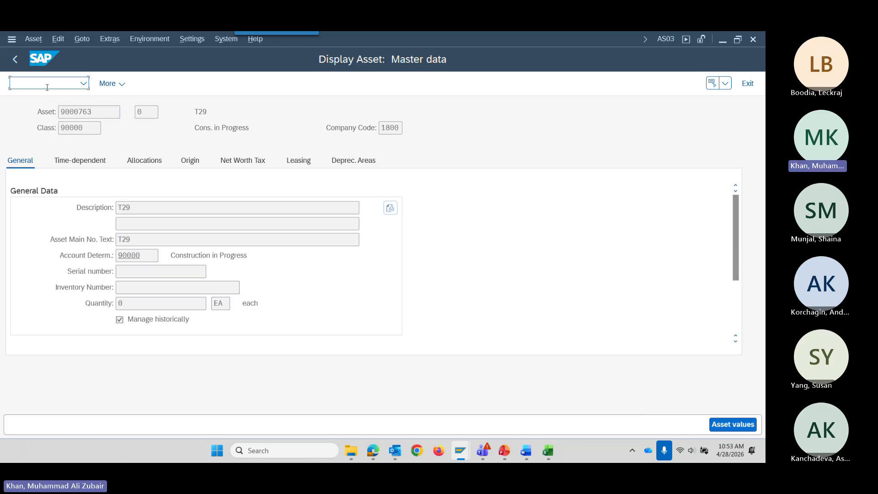
pyautogui.write('AS01')
pyautogui.press('Return')
pyautogui.click(48, 87)
pyautogui.write('/O')
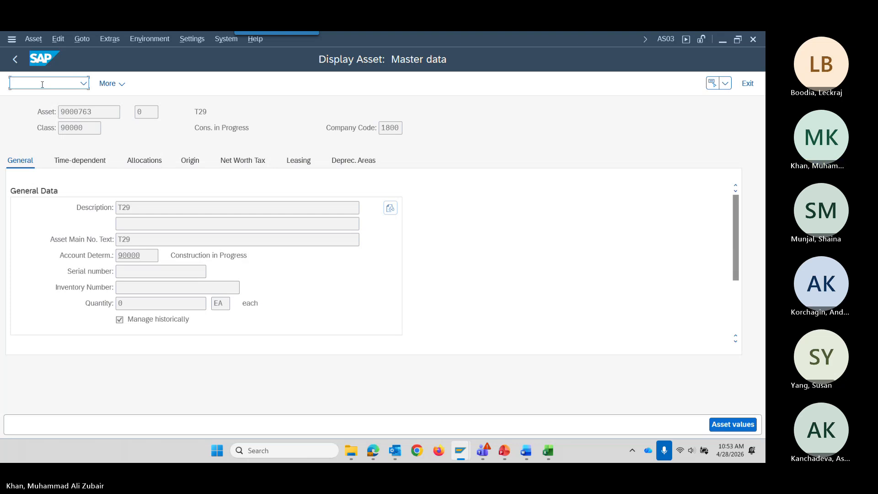
pyautogui.write('AS01')
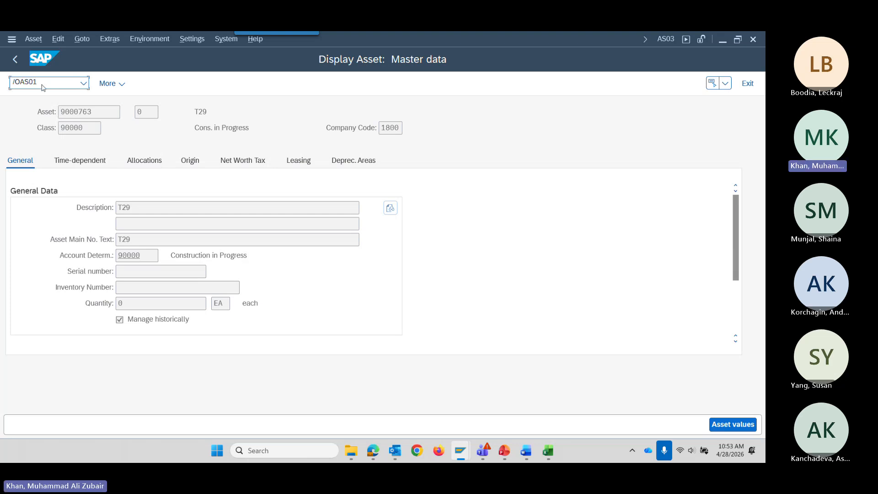
pyautogui.press('Return')
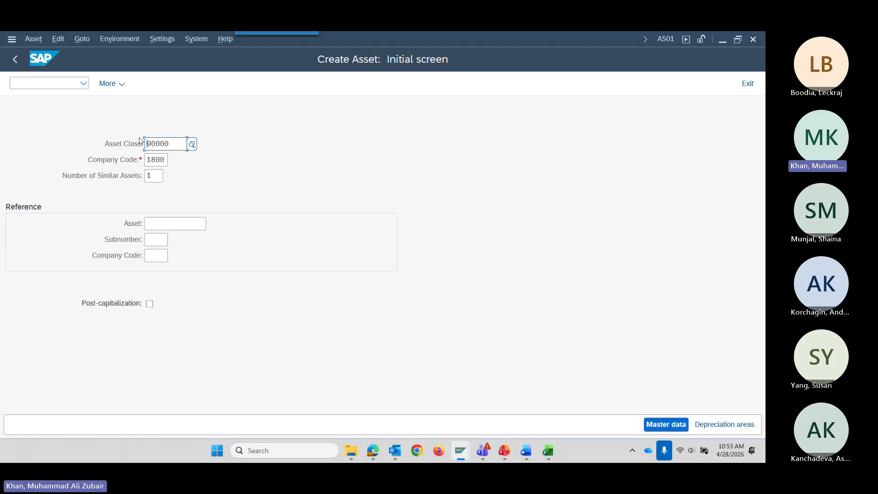
# Replace the asset class entry with 2 and open the asset class search help
pyautogui.doubleClick(173, 144)
pyautogui.press('BackSpace')
pyautogui.write('2')
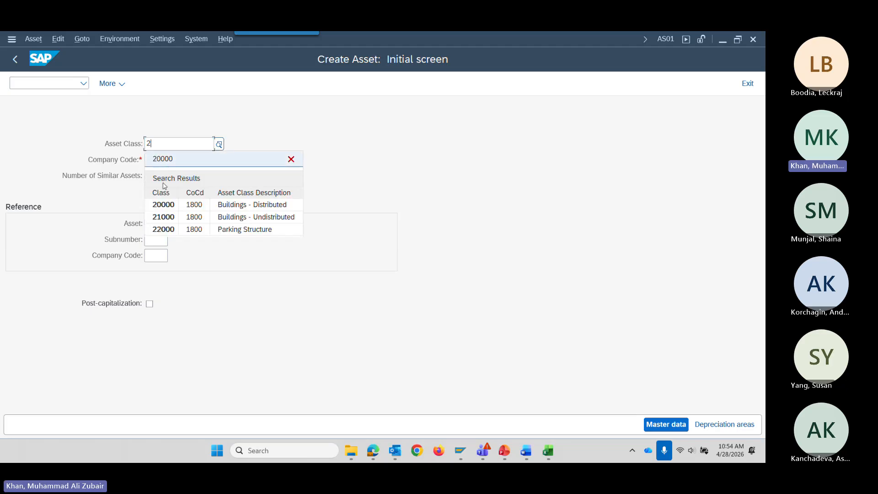
pyautogui.click(219, 145)
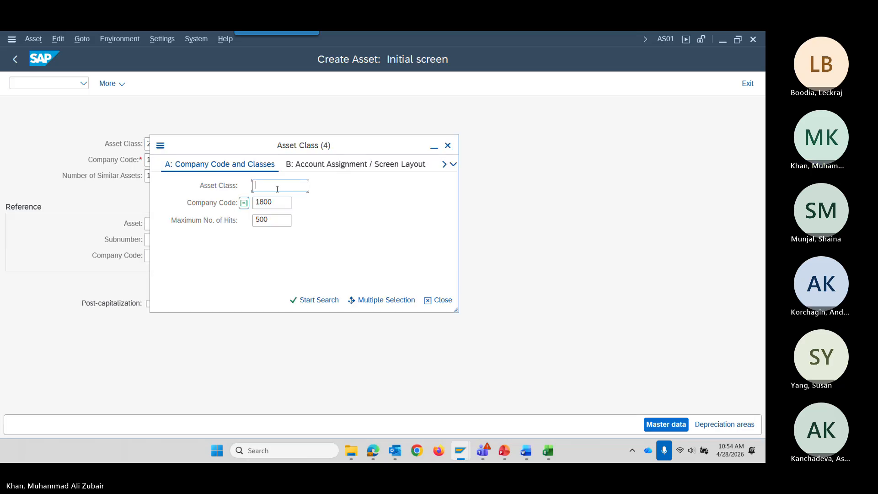
# Search asset classes for company code 1800, choose 50000 Major Equipment - excluding Information Systems, and continue to the new asset's master data
pyautogui.press('Return')
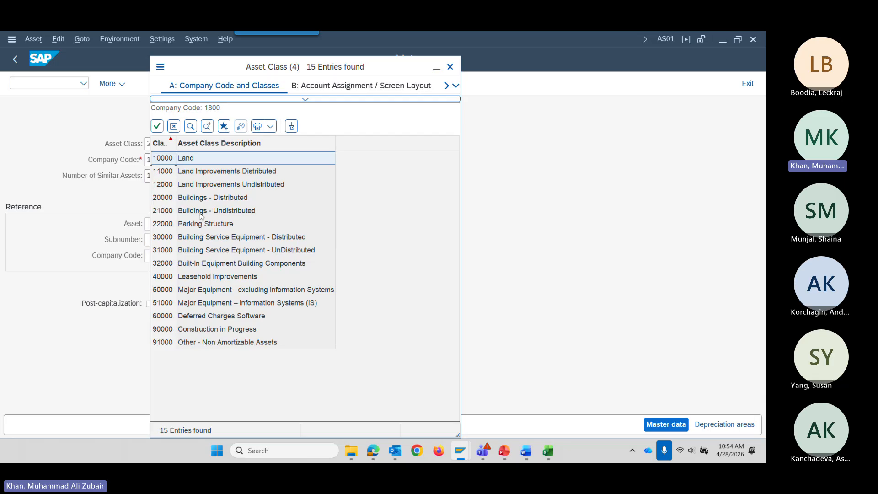
pyautogui.click(204, 198)
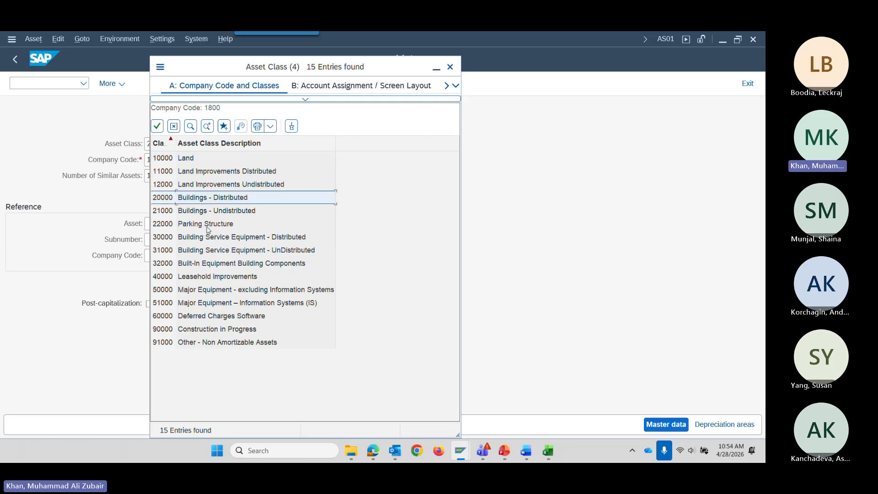
pyautogui.click(193, 291)
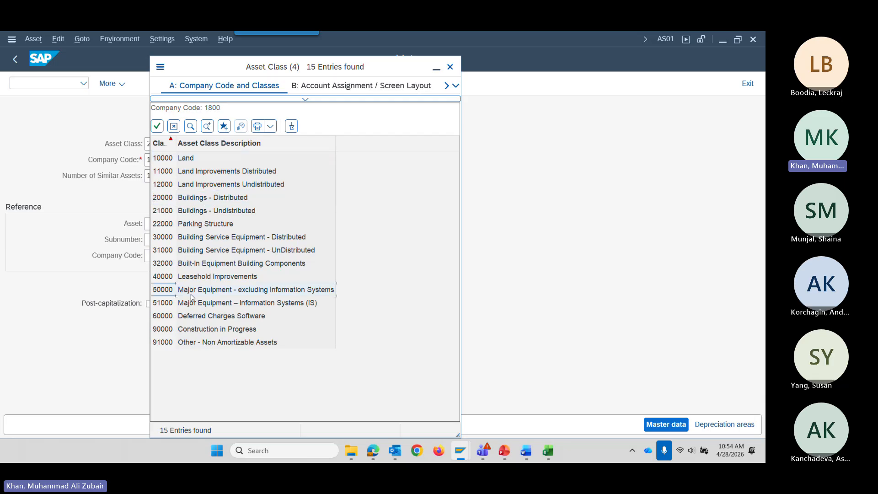
pyautogui.click(159, 125)
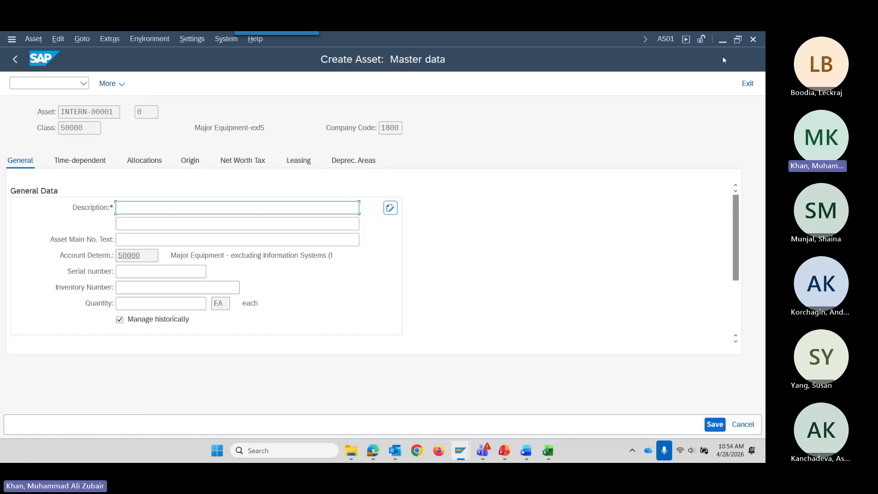
# Place the Create Asset and Display Asset windows side by side and copy the description T29 from the existing asset to the new one
pyautogui.moveTo(736, 43)
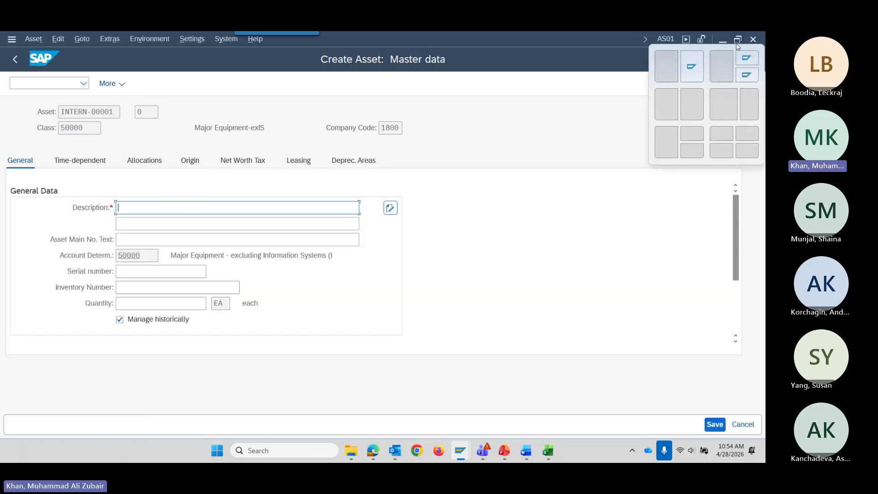
pyautogui.click(670, 62)
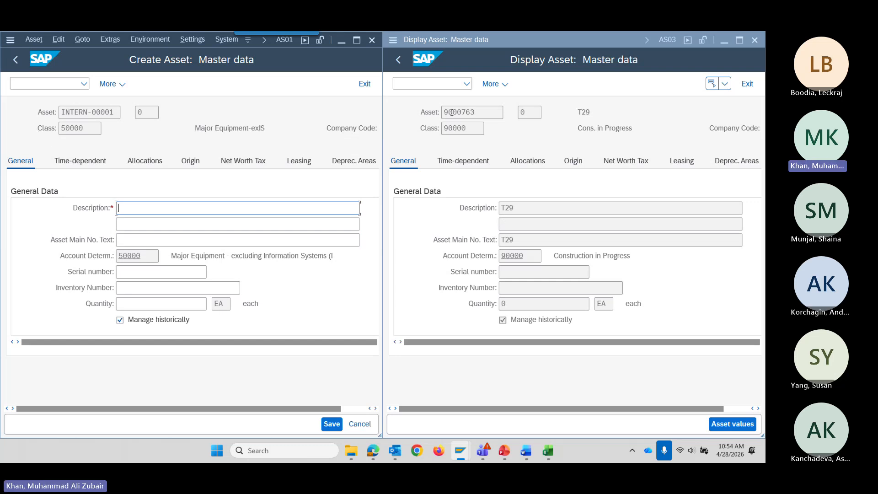
pyautogui.moveTo(523, 207); pyautogui.dragTo(492, 207)
pyautogui.hotkey('ctrl', 'c')
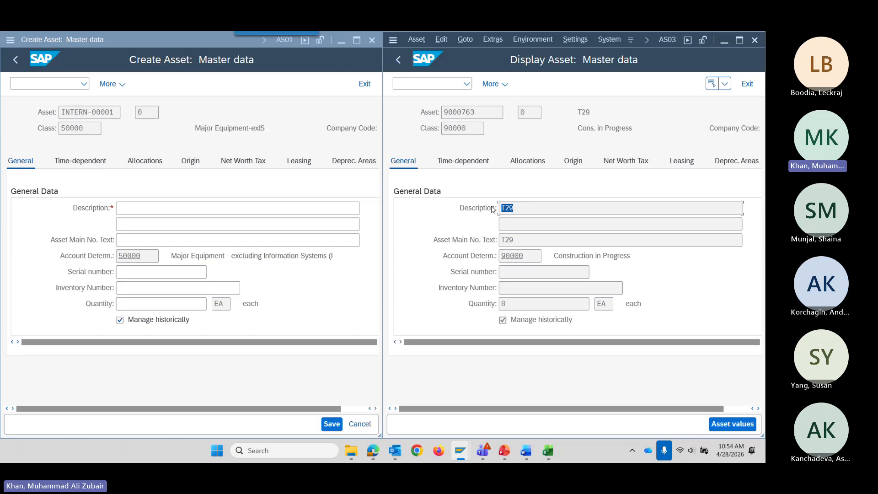
pyautogui.click(133, 207)
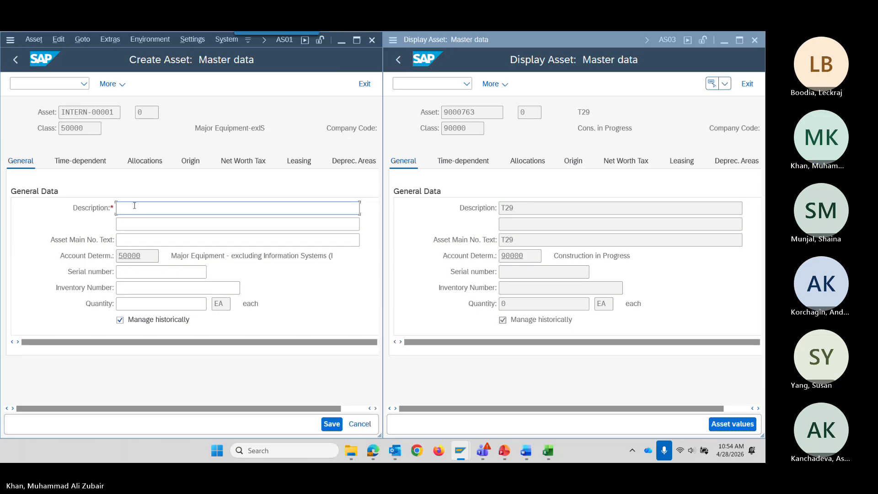
pyautogui.hotkey('ctrl', 'v')
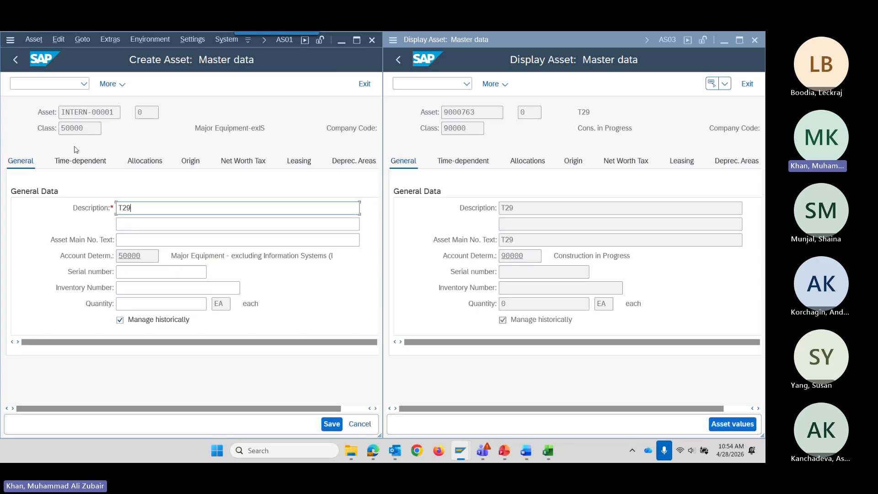
# Open the time-dependent data of both assets and set the new asset's business area to 1850
pyautogui.click(75, 163)
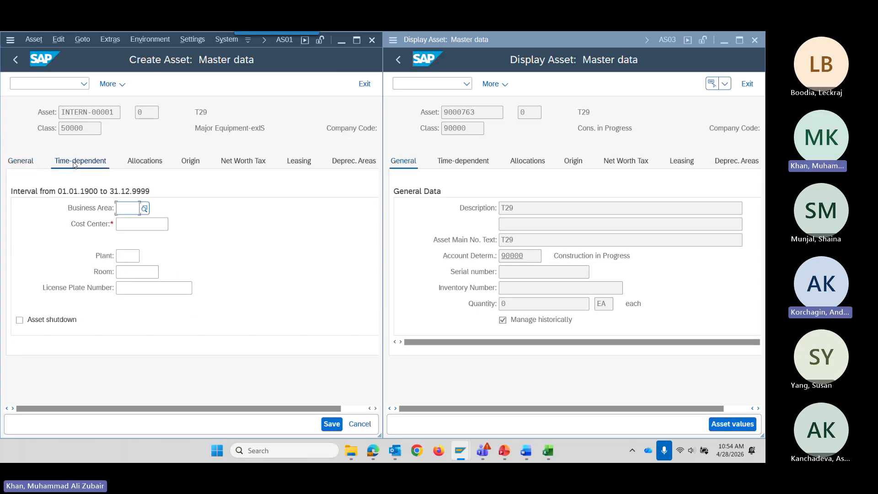
pyautogui.click(448, 161)
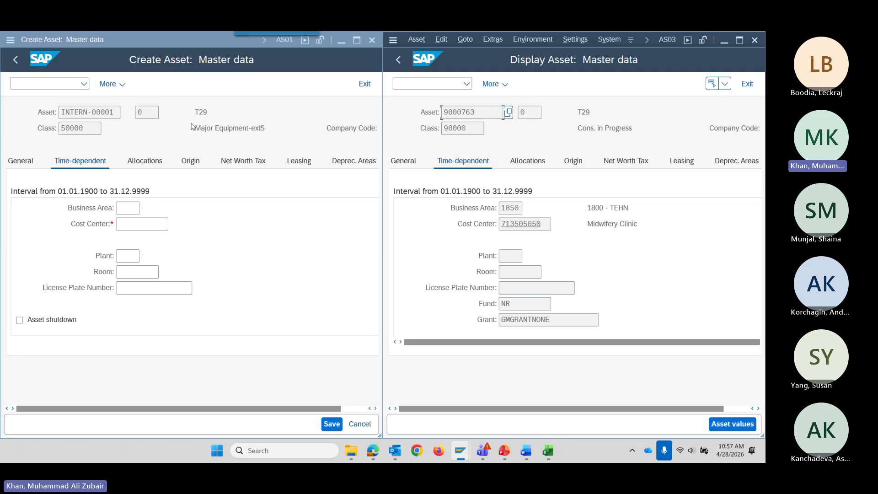
pyautogui.click(19, 162)
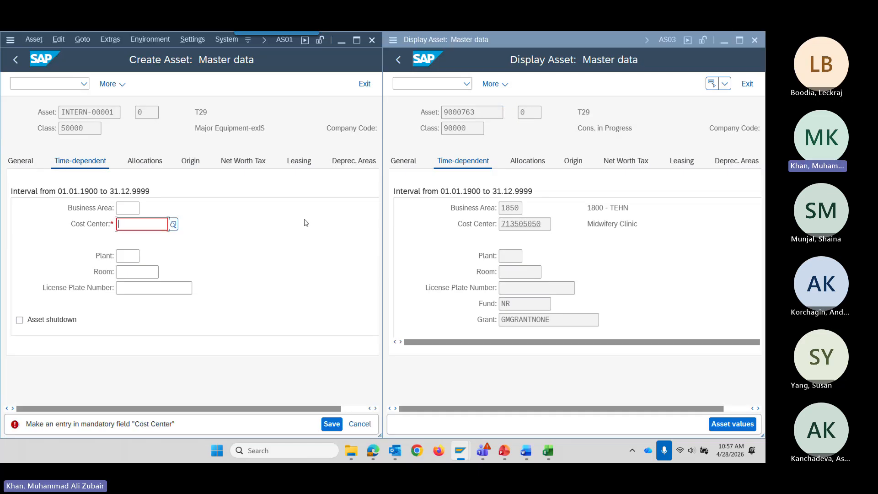
pyautogui.click(127, 209)
pyautogui.write('1850')
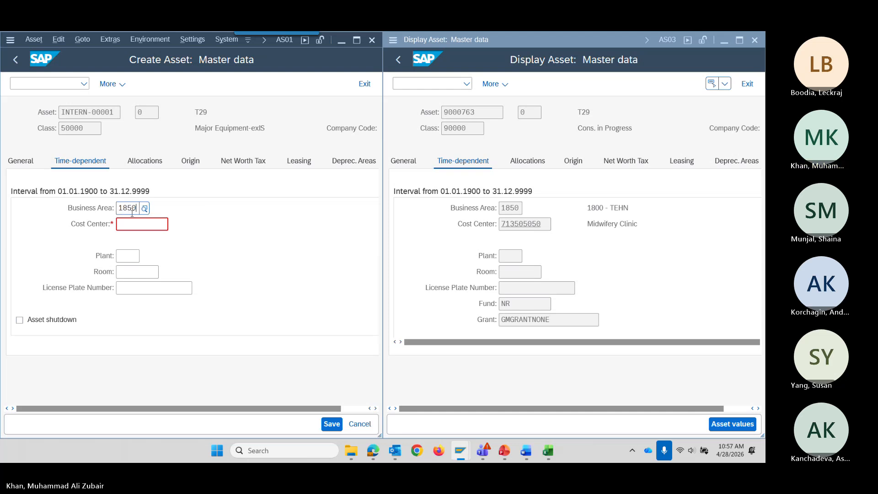
pyautogui.press('Tab')
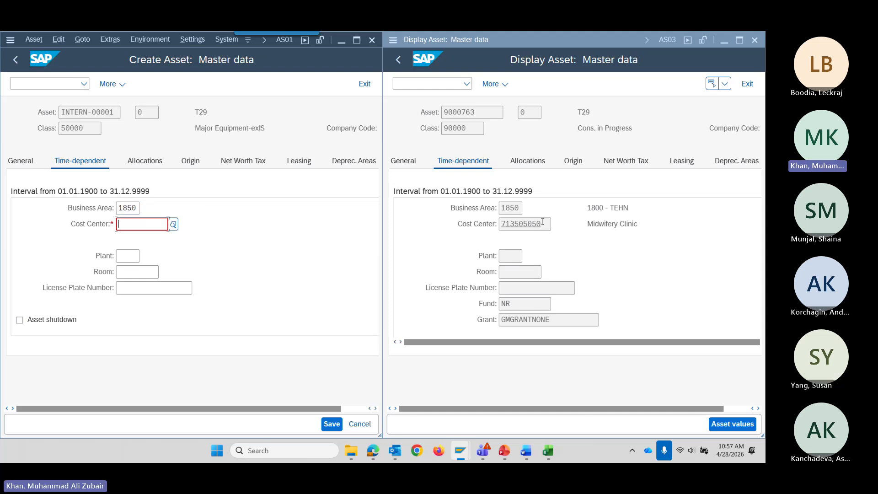
# Copy cost center 713505050 from the displayed asset into the new asset's time-dependent data
pyautogui.click(493, 225)
pyautogui.moveTo(493, 225); pyautogui.dragTo(544, 224)
pyautogui.hotkey('ctrl', 'c')
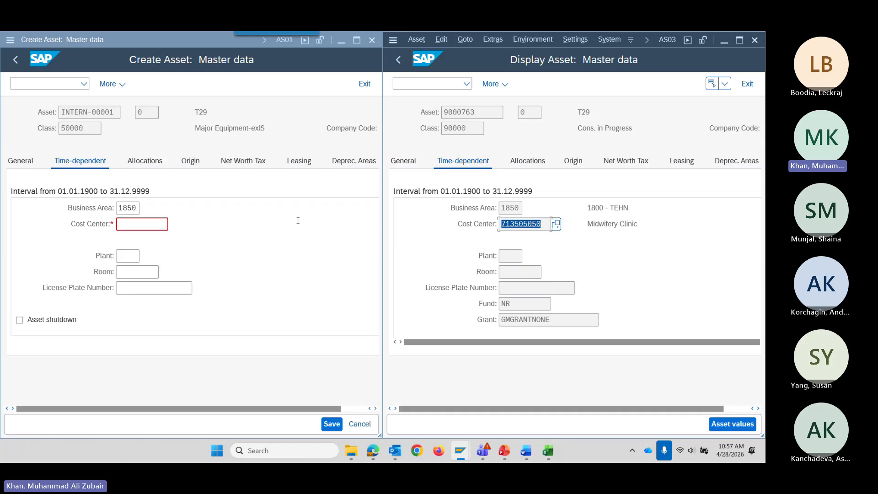
pyautogui.click(149, 226)
pyautogui.hotkey('ctrl', 'v')
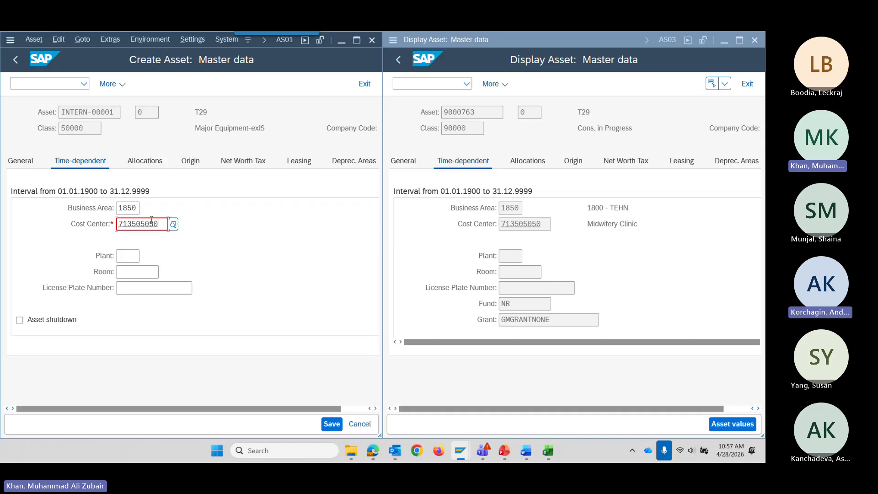
pyautogui.press('Tab')
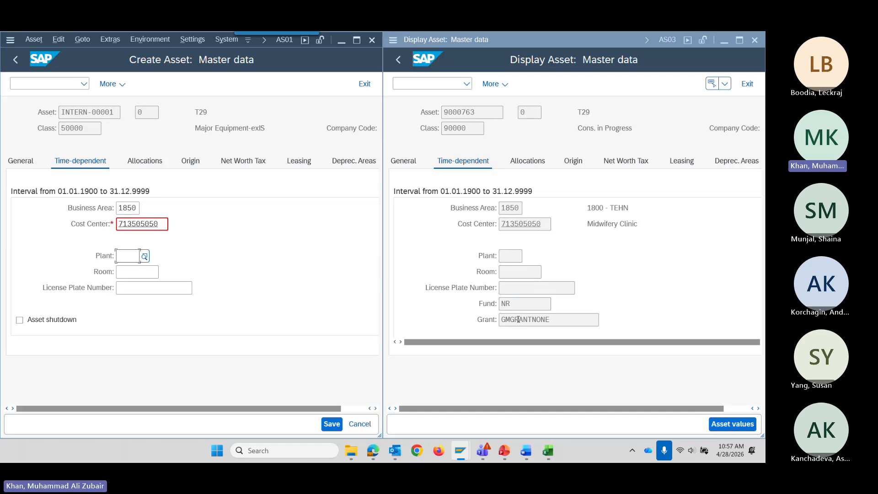
# Open the allocations of both assets and assign investment support key 52, Deferred Donations Equip, to the new asset
pyautogui.click(527, 165)
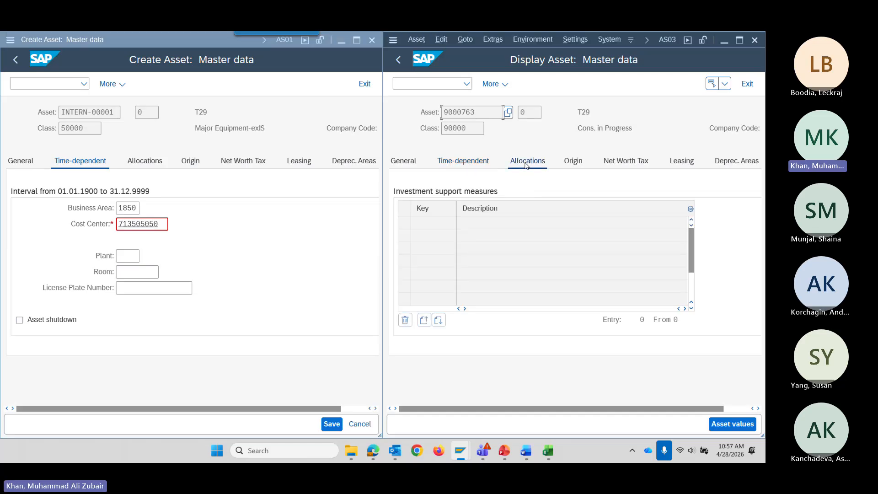
pyautogui.click(143, 167)
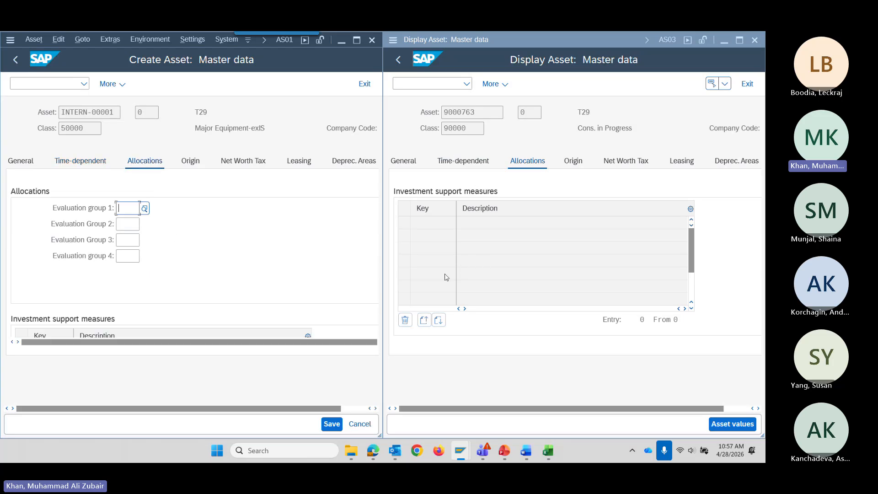
pyautogui.scroll(-3, 227, 261)
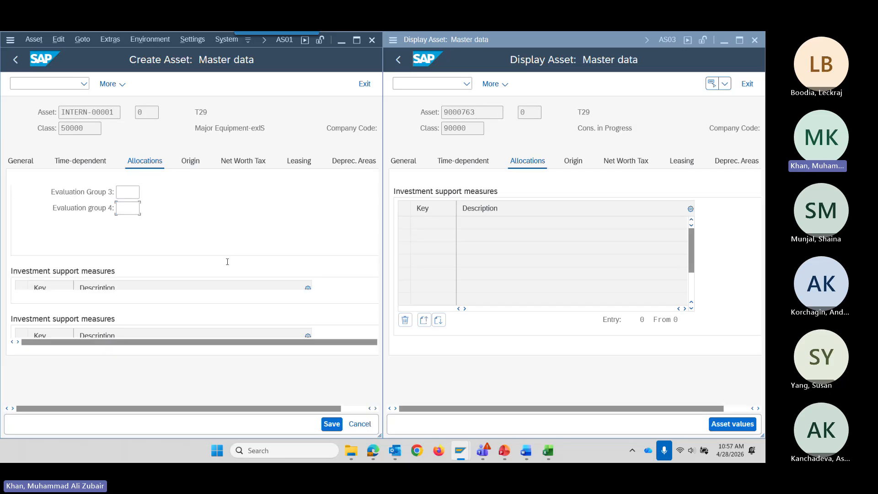
pyautogui.click(50, 254)
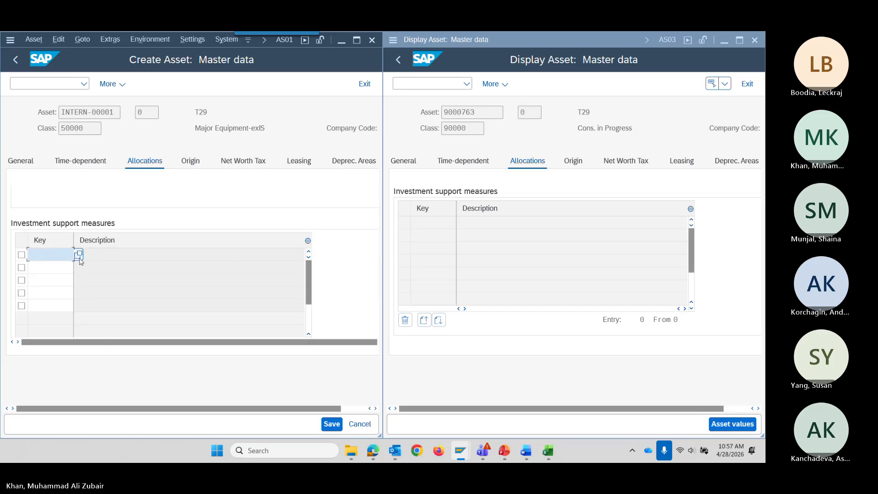
pyautogui.click(79, 255)
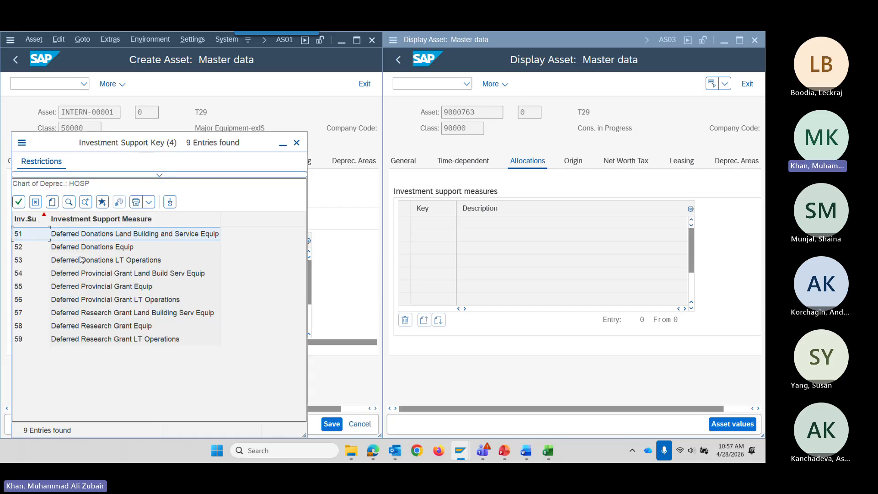
pyautogui.click(74, 251)
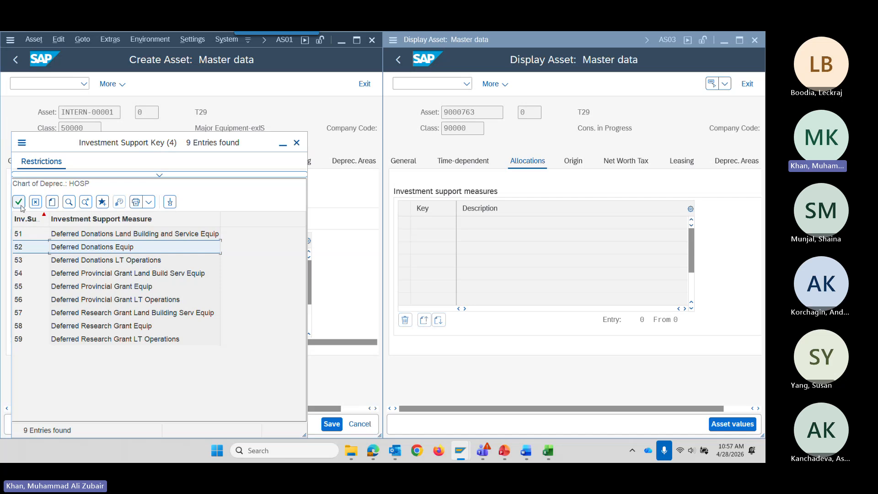
pyautogui.click(19, 205)
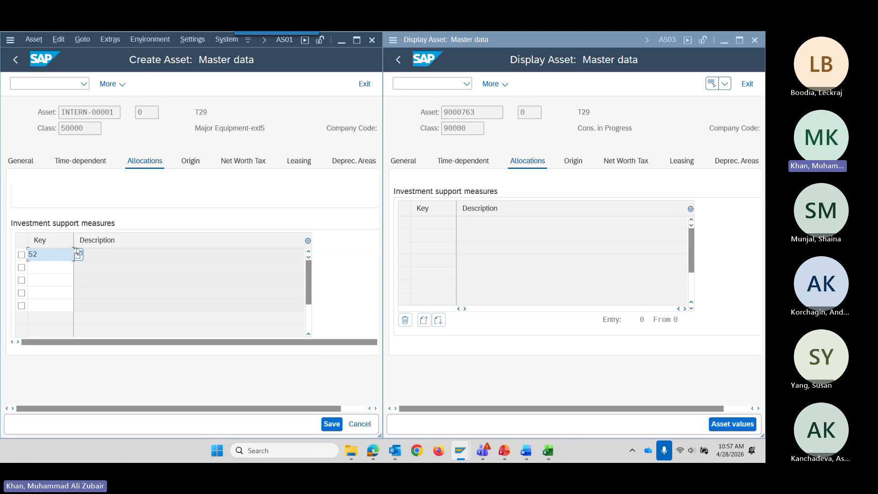
pyautogui.moveTo(113, 342); pyautogui.dragTo(123, 343)
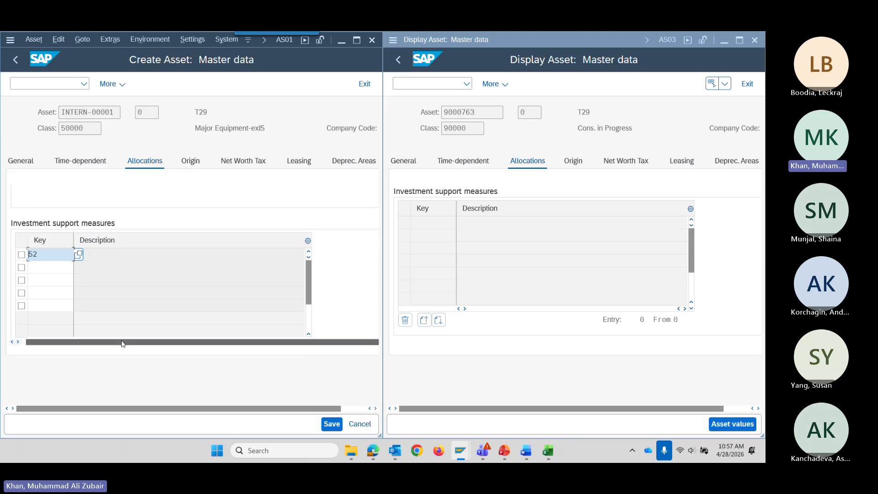
# Set the useful life of the new asset's book depreciation area to 10
pyautogui.click(351, 166)
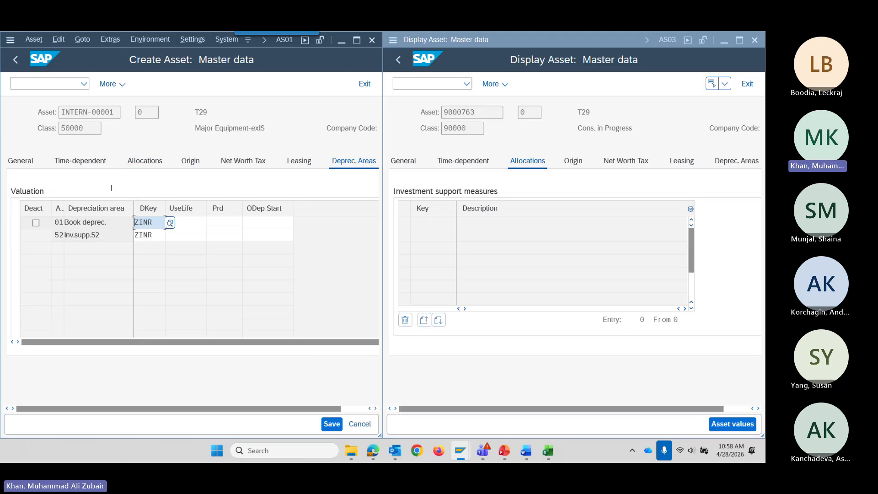
pyautogui.press('Return')
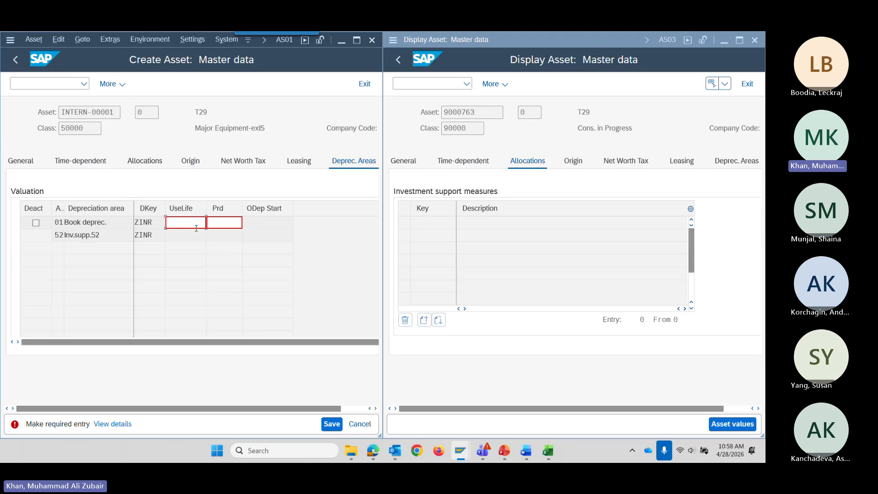
pyautogui.write('10')
pyautogui.press('Tab')
pyautogui.press('Return')
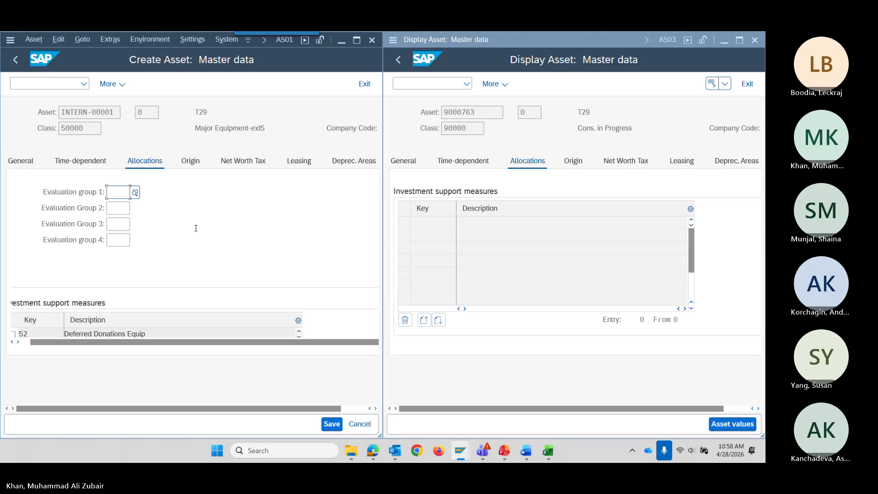
# Compare the origin and net worth tax data of the new and existing assets and check the existing asset's leasing data
pyautogui.click(573, 163)
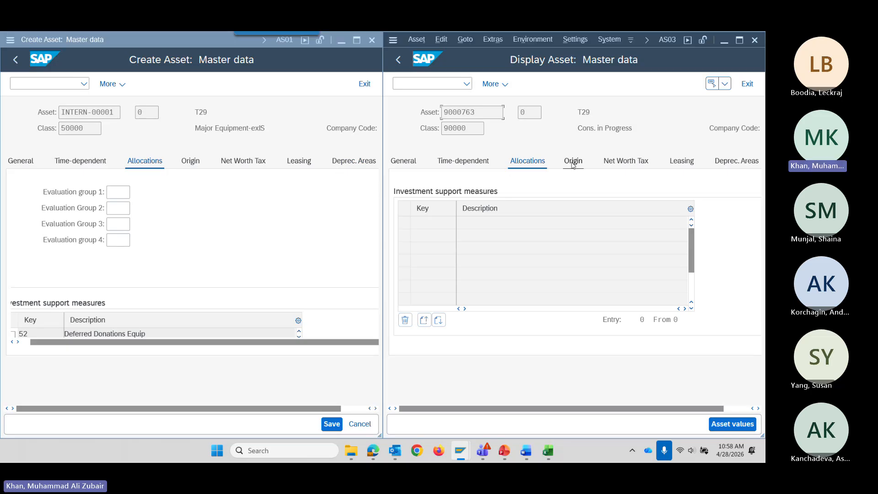
pyautogui.click(190, 161)
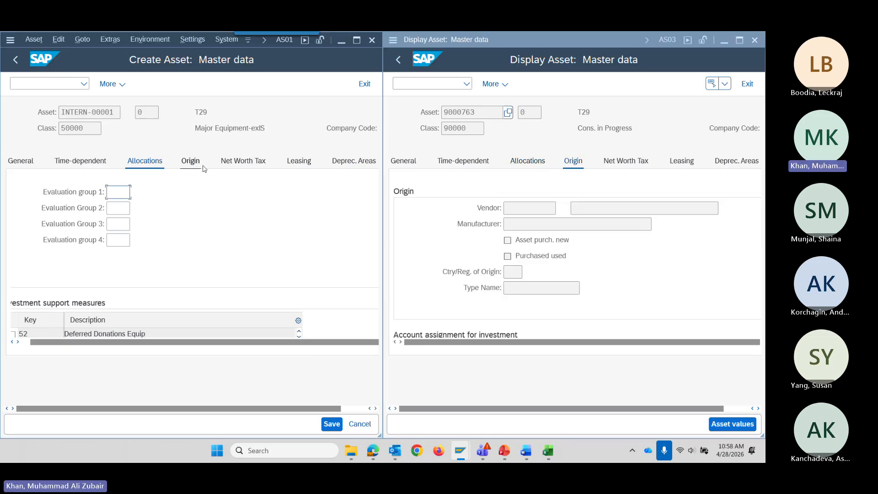
pyautogui.click(241, 164)
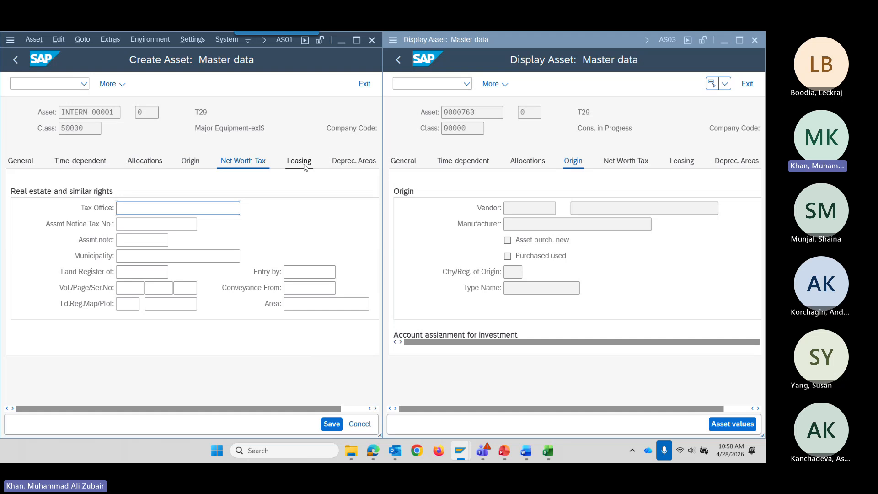
pyautogui.click(625, 163)
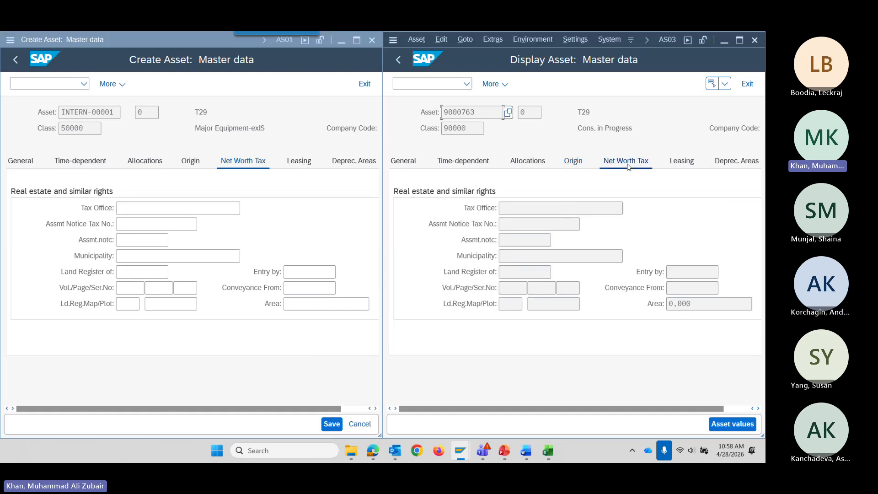
pyautogui.click(680, 164)
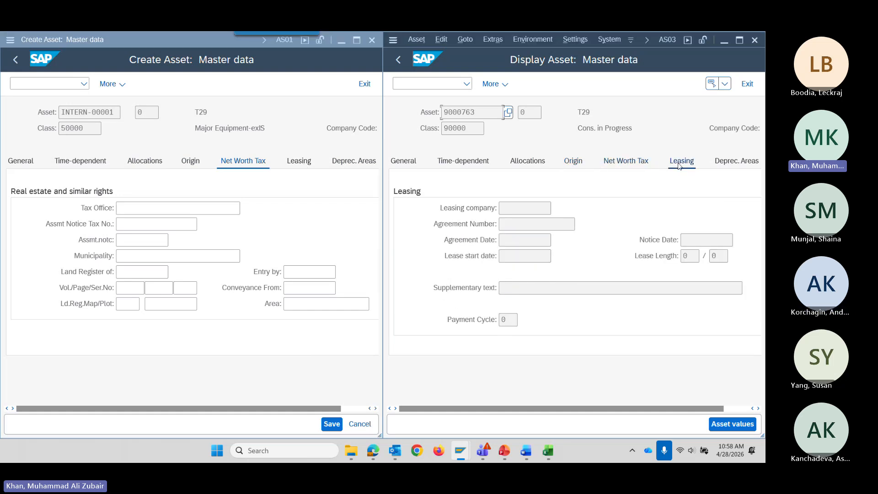
# Open both assets' depreciation areas and set the new asset's ordinary depreciation start to 01.04.2026 for book depreciation and Inv.supp.52
pyautogui.click(727, 162)
pyautogui.click(354, 162)
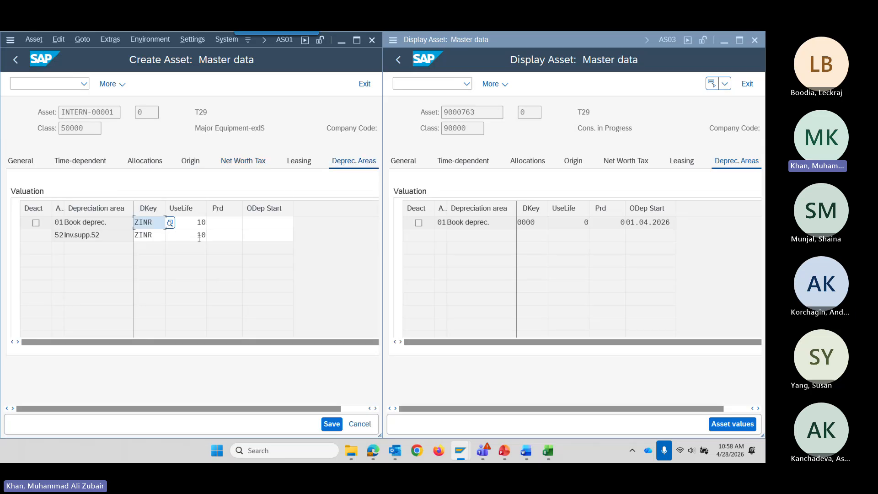
pyautogui.click(271, 223)
pyautogui.click(297, 223)
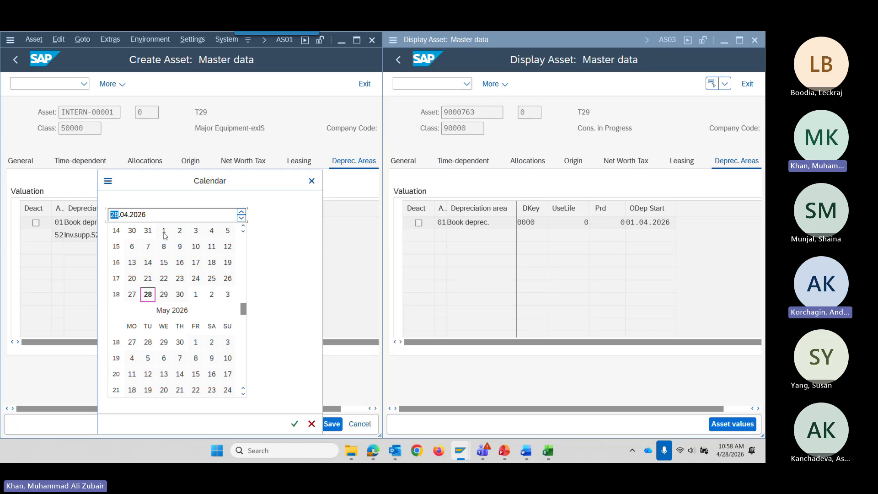
pyautogui.doubleClick(164, 230)
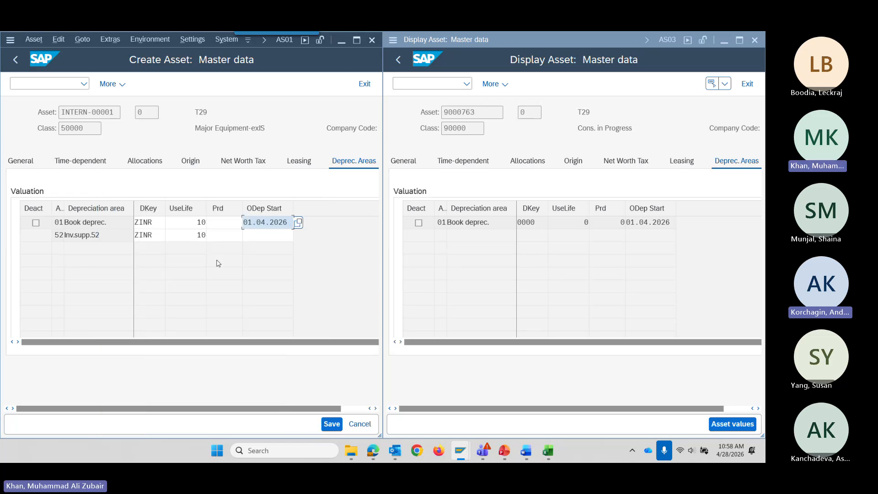
pyautogui.click(275, 238)
pyautogui.click(299, 236)
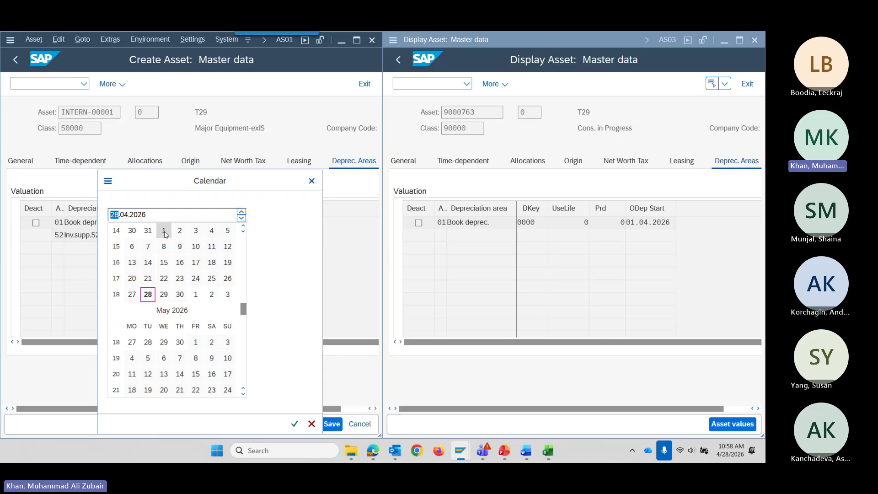
pyautogui.doubleClick(164, 230)
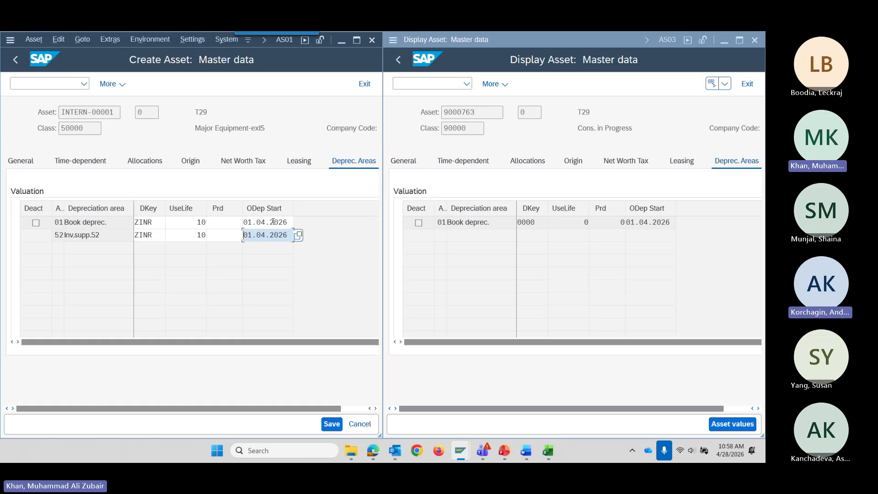
# Check the possible period entries for the new asset's book depreciation area
pyautogui.click(273, 223)
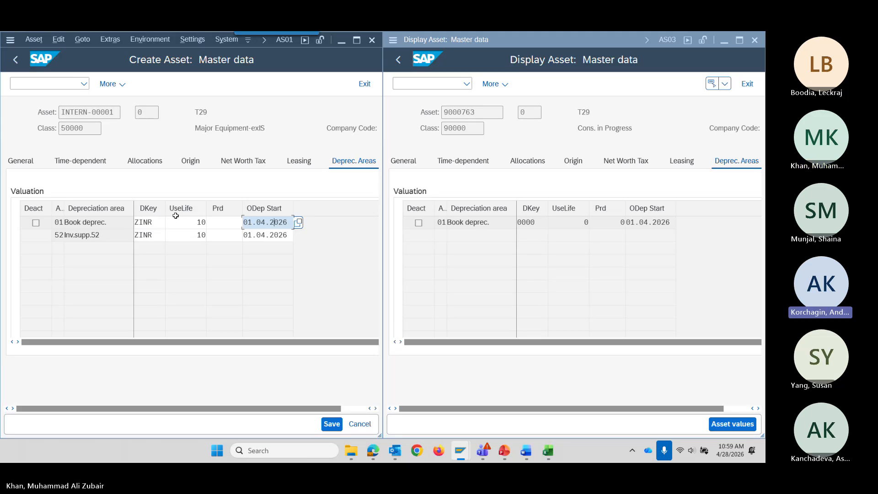
pyautogui.click(222, 221)
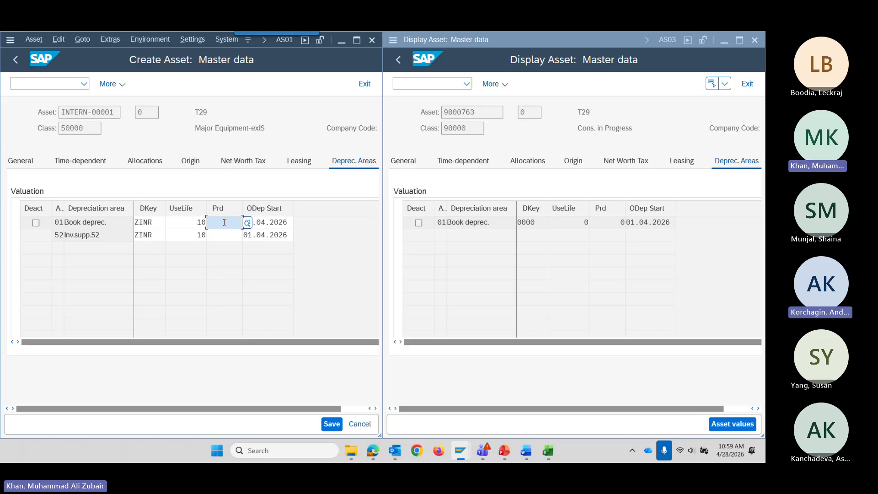
pyautogui.click(250, 227)
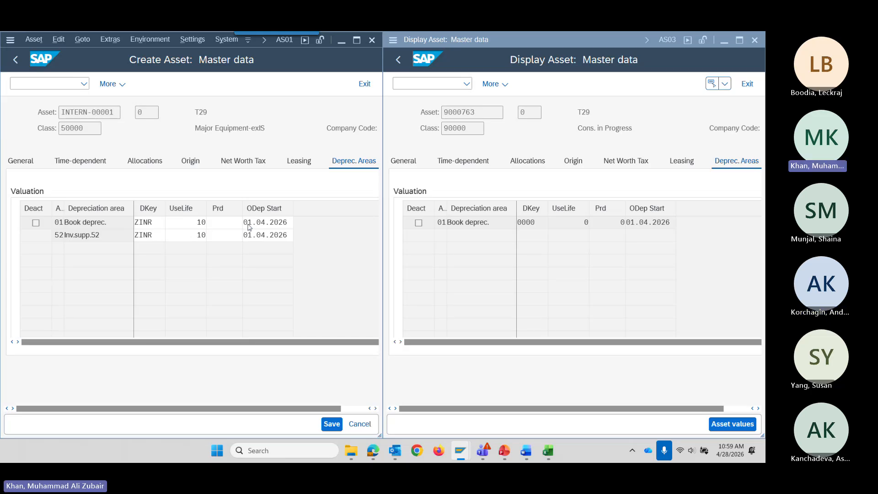
pyautogui.press('F4')
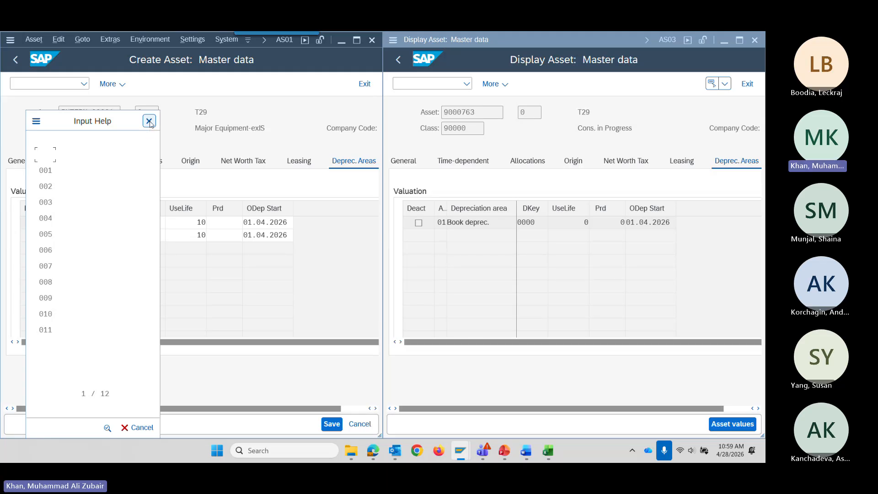
pyautogui.click(48, 169)
pyautogui.click(149, 121)
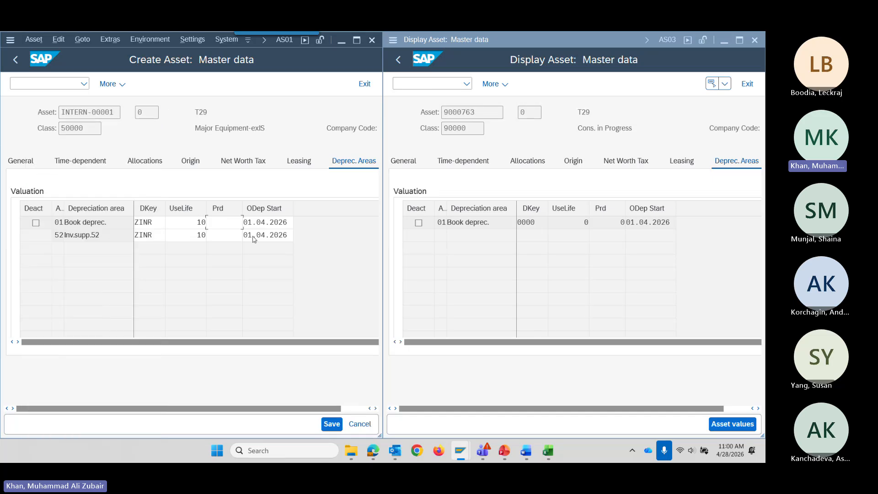
# Clear the book depreciation area's start date and try period 001 for its useful life
pyautogui.click(289, 223)
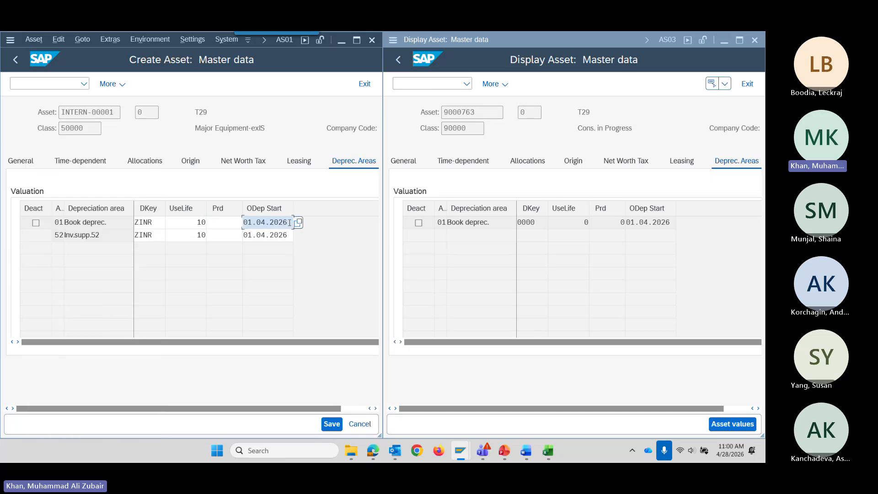
pyautogui.press('BackSpace')
pyautogui.click(230, 221)
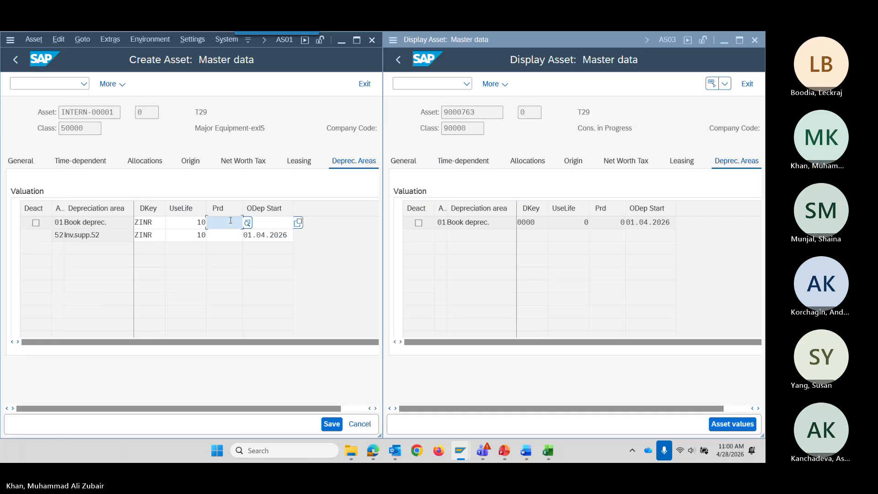
pyautogui.click(246, 226)
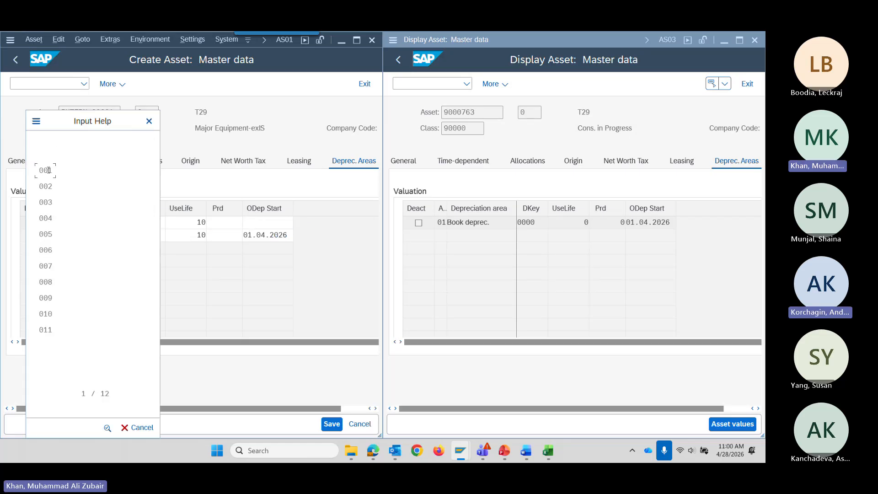
pyautogui.click(136, 427)
pyautogui.write('001')
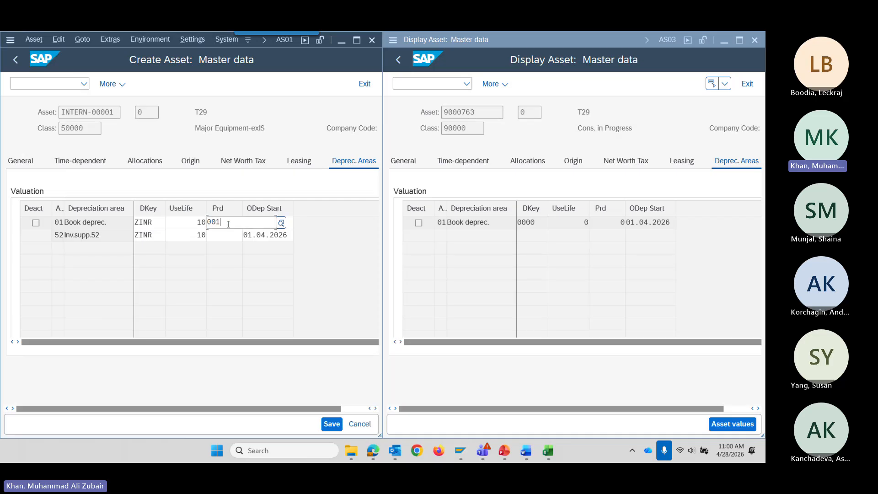
pyautogui.press('Return')
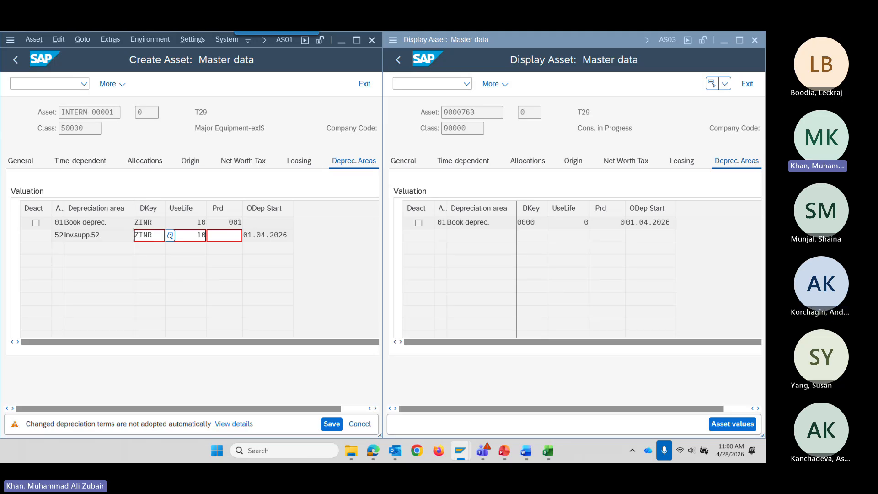
# Clear the book depreciation area's period and restore its ordinary depreciation start to 01.04.2026
pyautogui.click(274, 220)
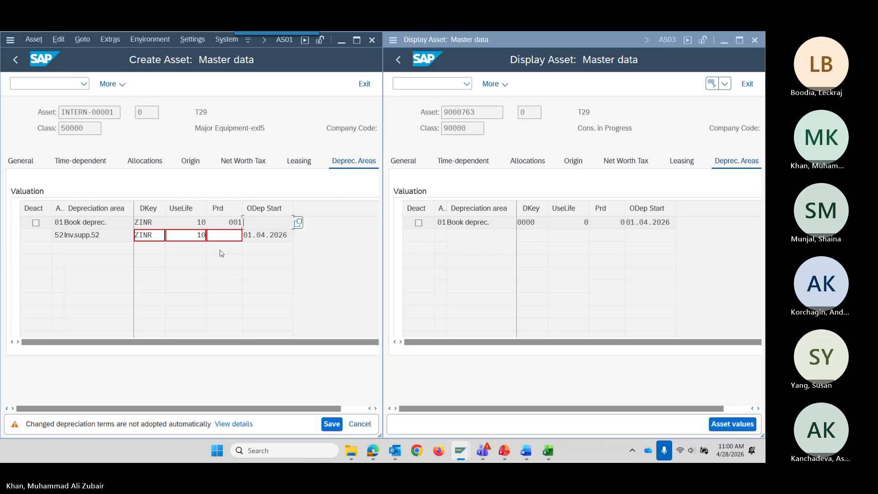
pyautogui.press('Return')
pyautogui.click(239, 221)
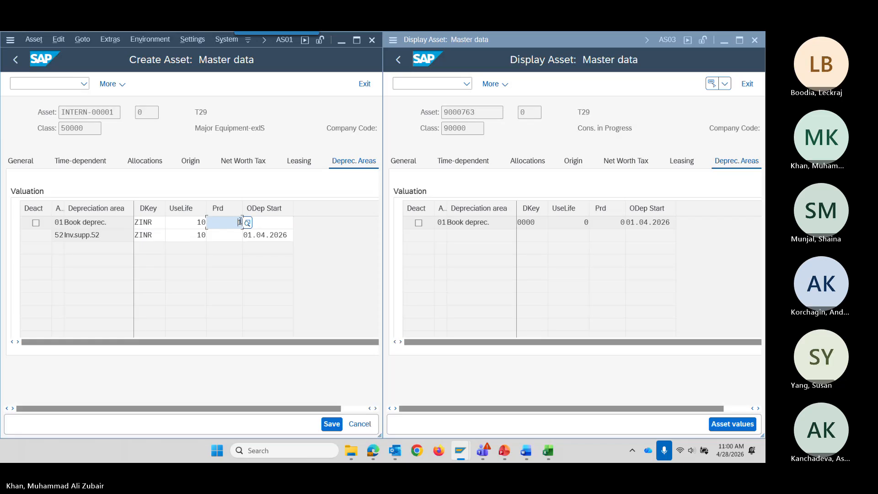
pyautogui.moveTo(238, 221); pyautogui.dragTo(244, 221)
pyautogui.press('Delete')
pyautogui.click(281, 222)
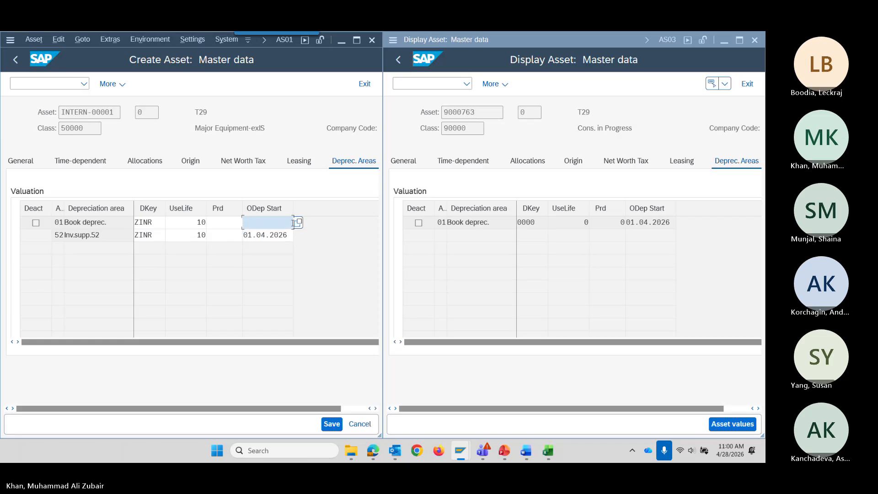
pyautogui.click(300, 223)
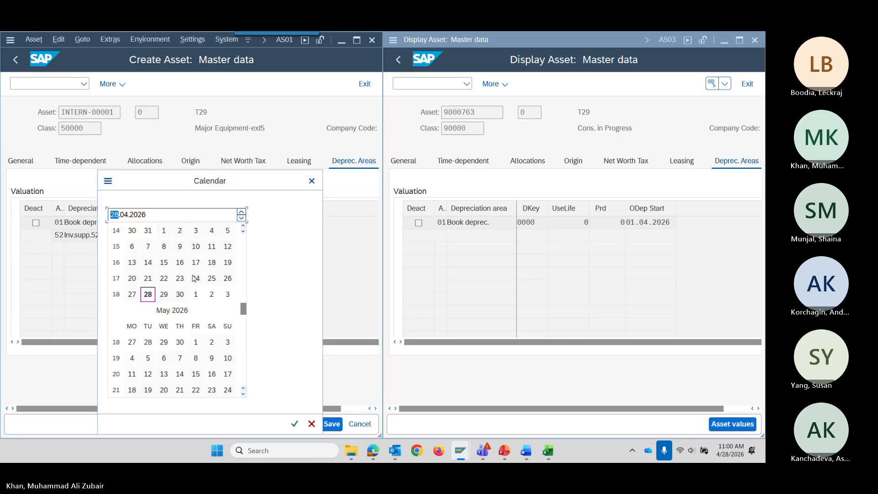
pyautogui.doubleClick(164, 231)
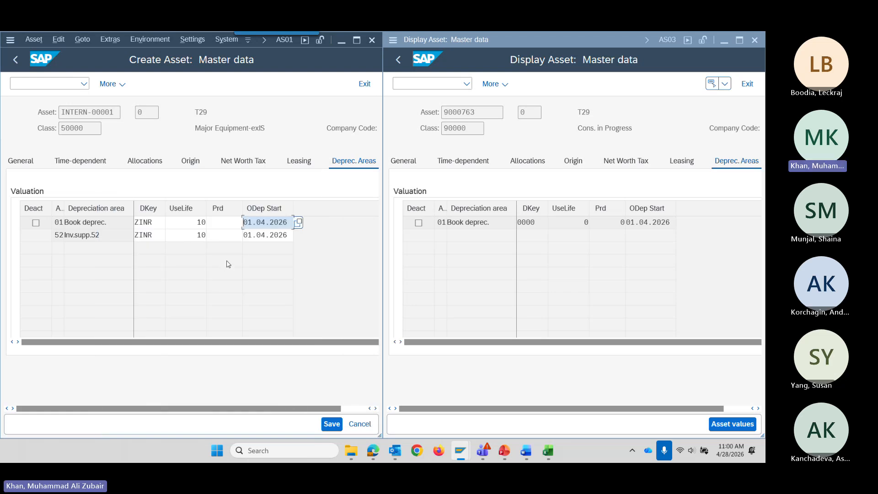
# Open the SAP Help Portal and read the field help for the book depreciation area's Prd field
pyautogui.click(326, 425)
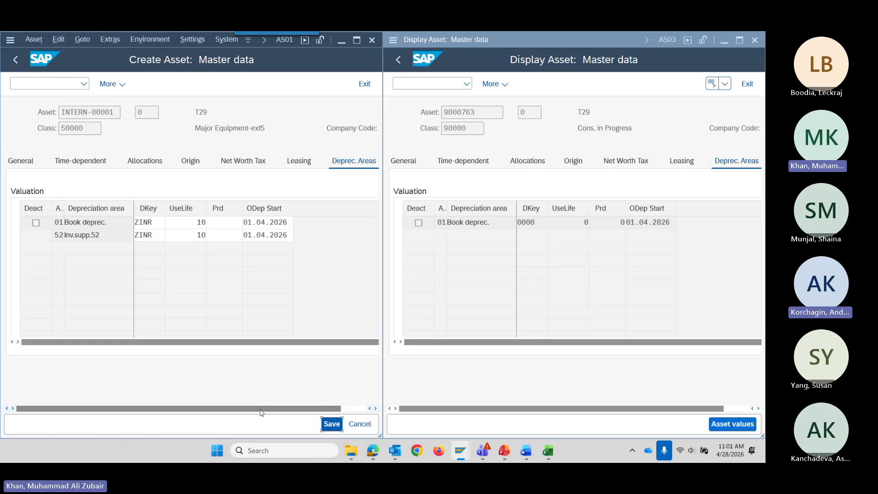
pyautogui.click(230, 221)
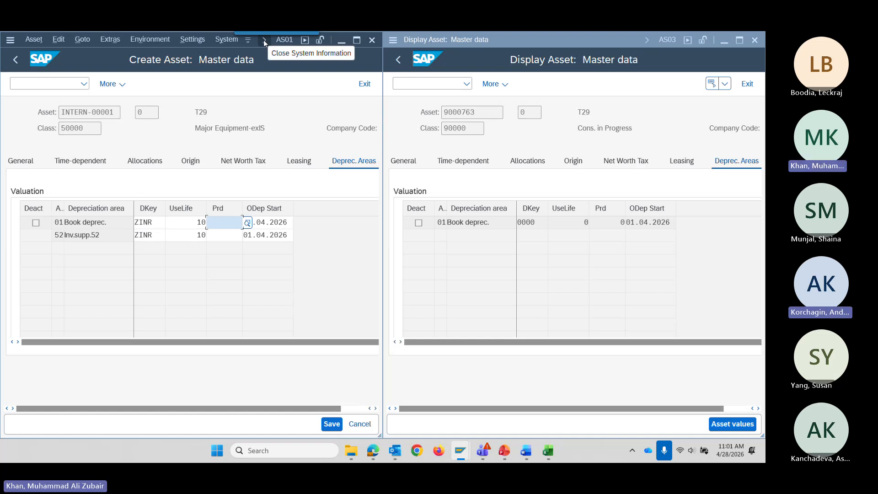
pyautogui.click(248, 40)
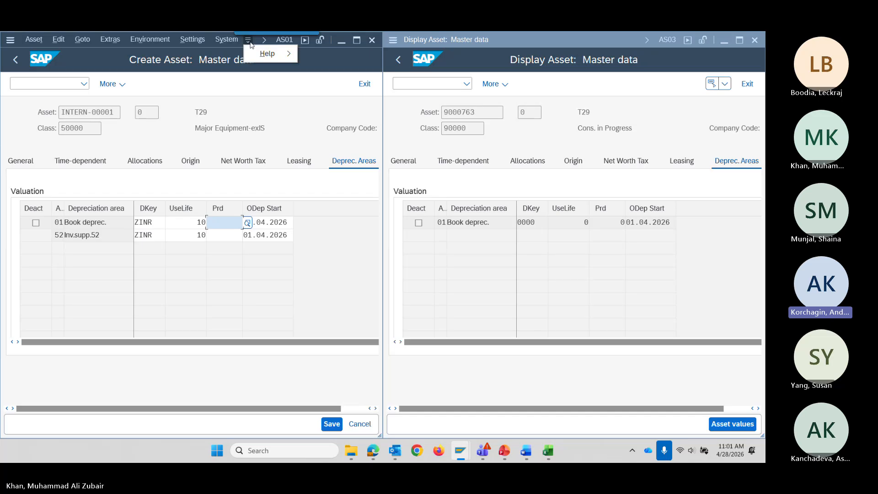
pyautogui.moveTo(264, 54)
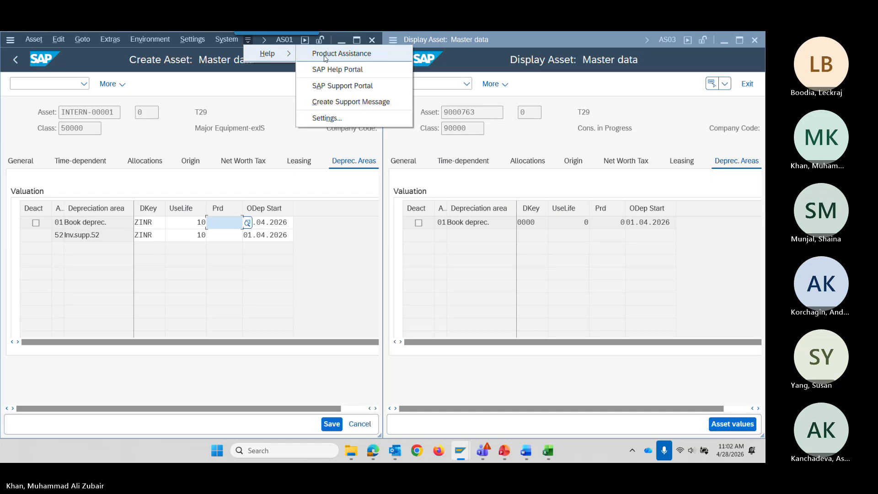
pyautogui.click(327, 70)
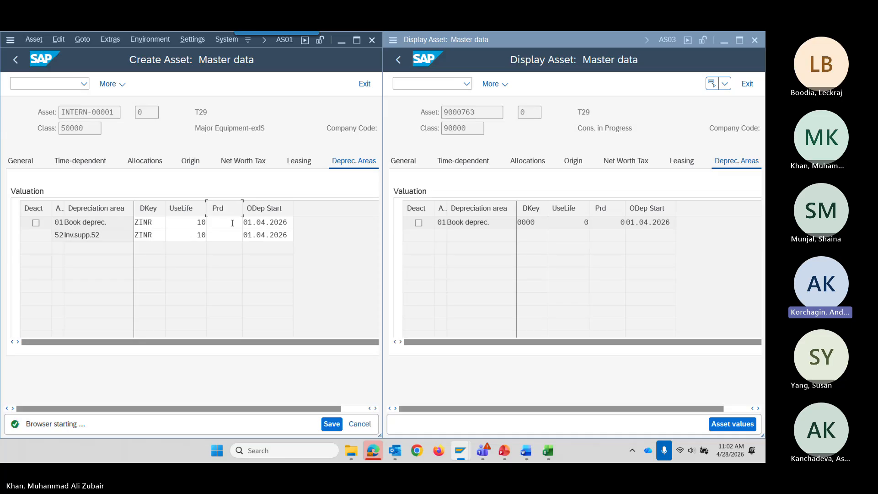
pyautogui.rightClick(232, 226)
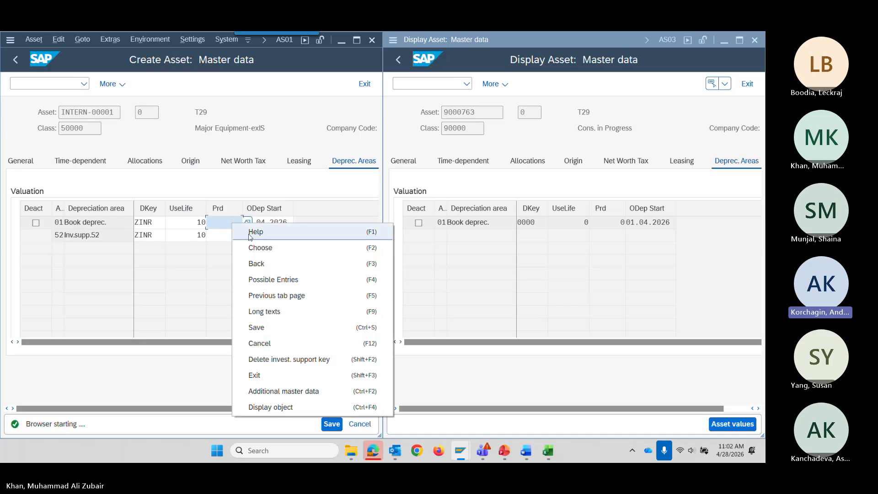
pyautogui.click(249, 237)
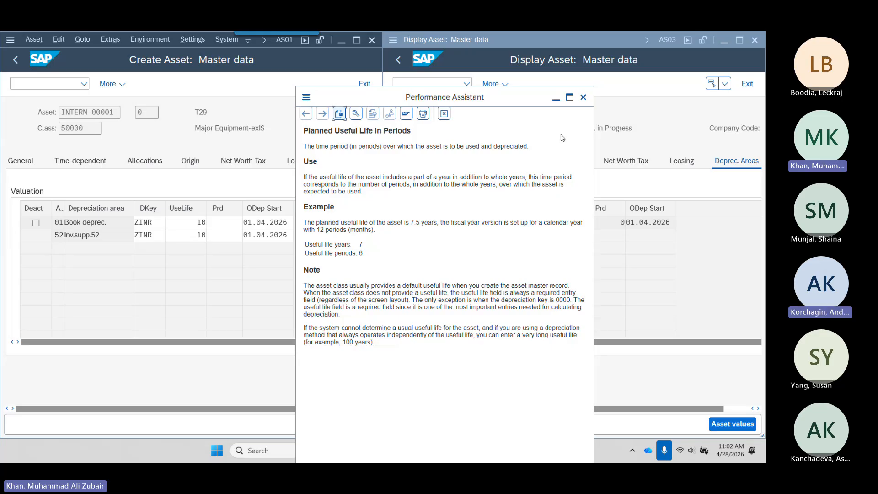
pyautogui.click(583, 97)
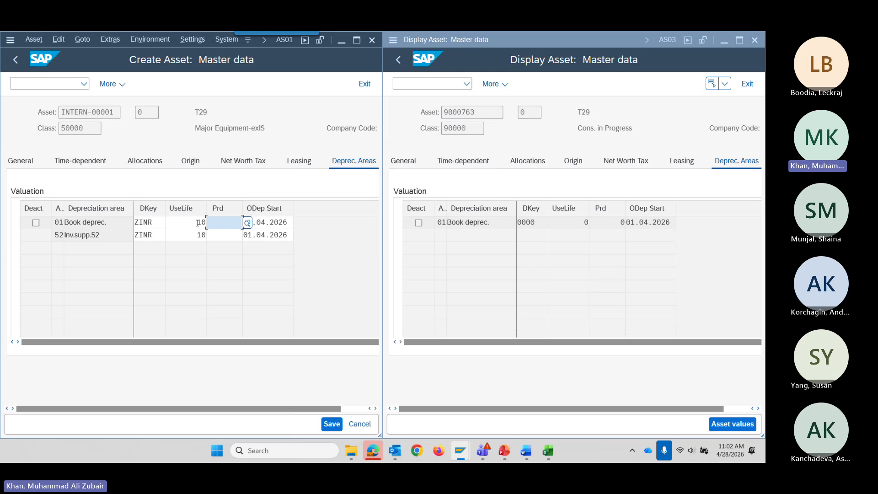
# Try period 3 for the book depreciation area's useful life and clear it again
pyautogui.click(247, 223)
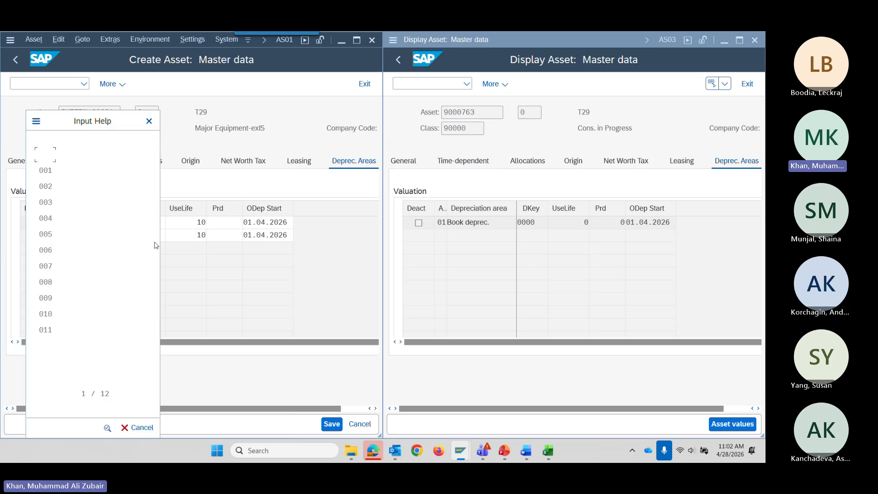
pyautogui.click(49, 202)
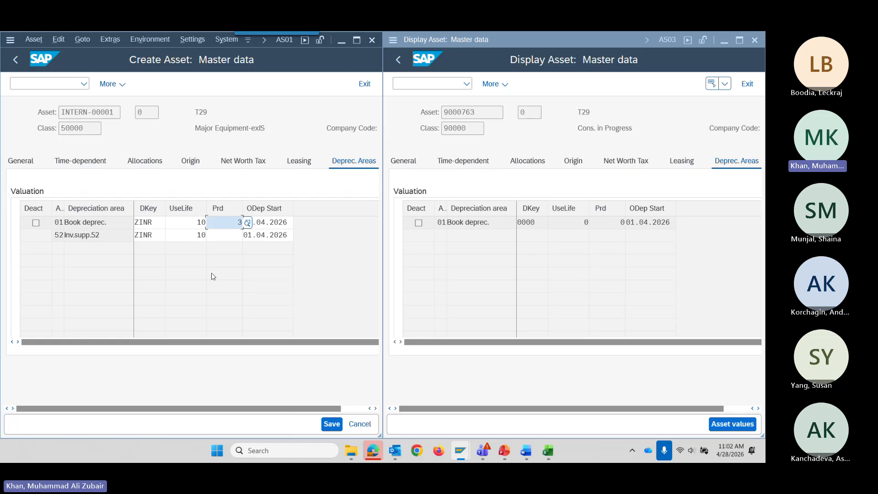
pyautogui.press('BackSpace')
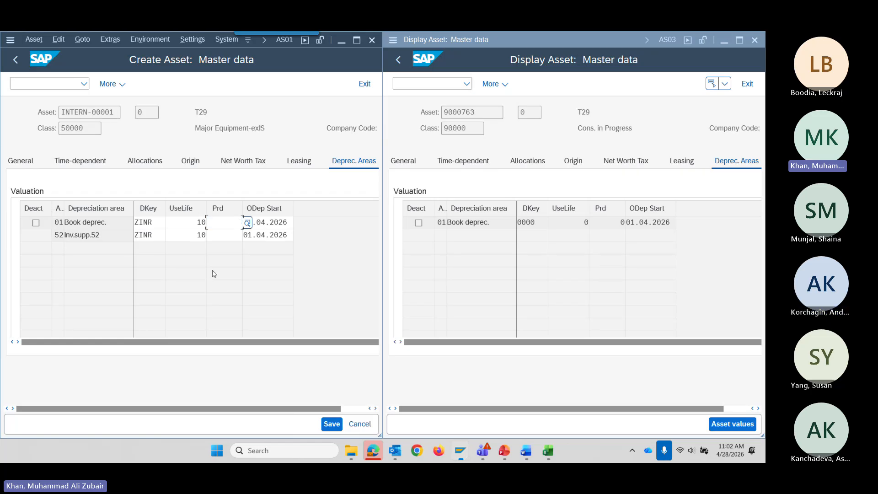
pyautogui.press('Tab')
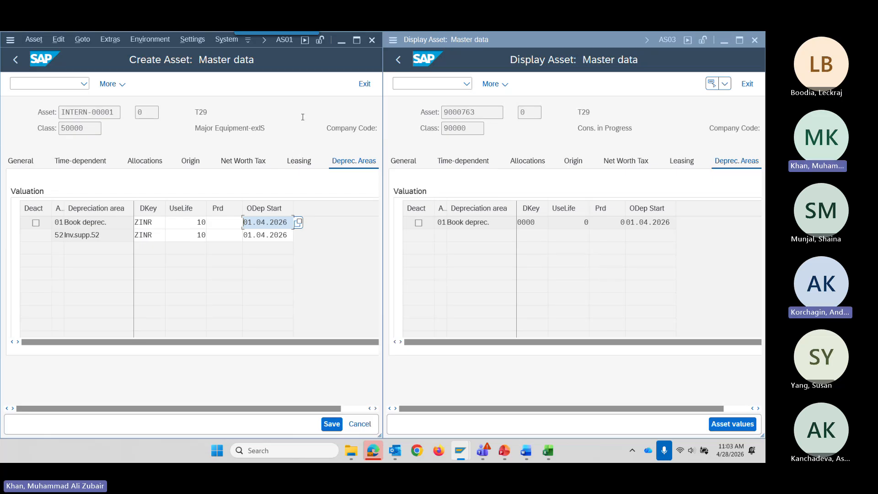
# Set the useful life period of the new asset's book depreciation area to 3
pyautogui.click(228, 222)
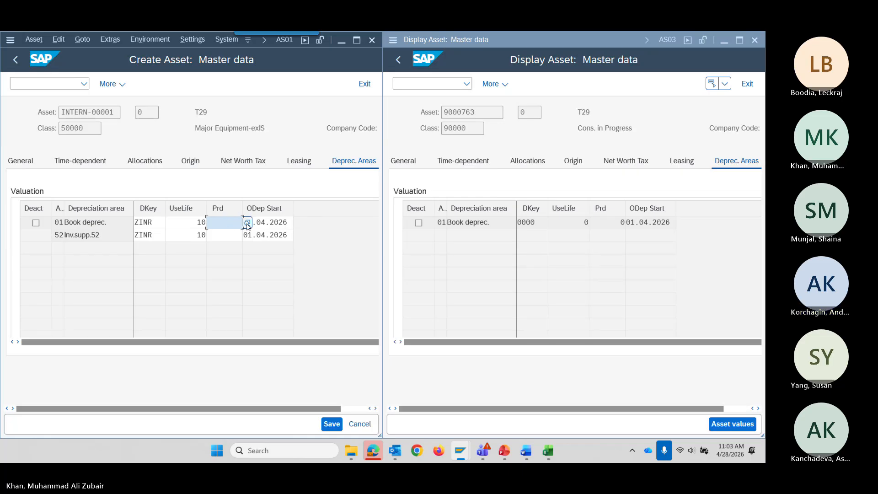
pyautogui.click(247, 223)
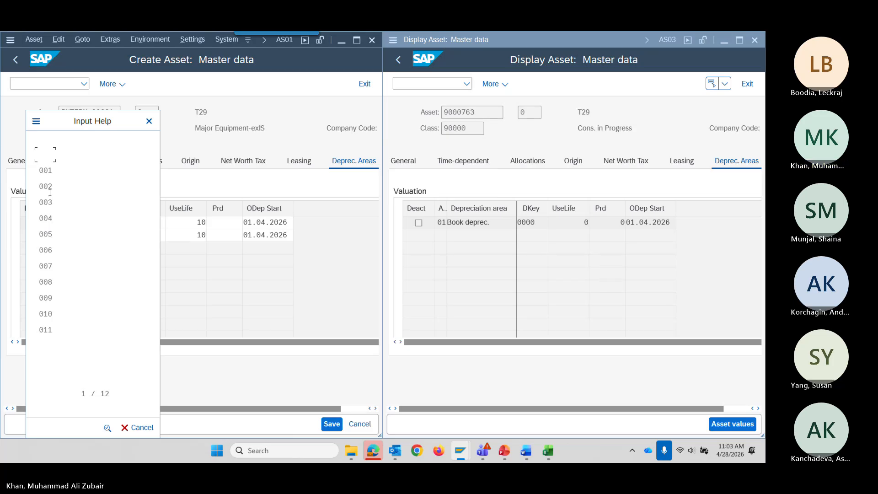
pyautogui.click(47, 202)
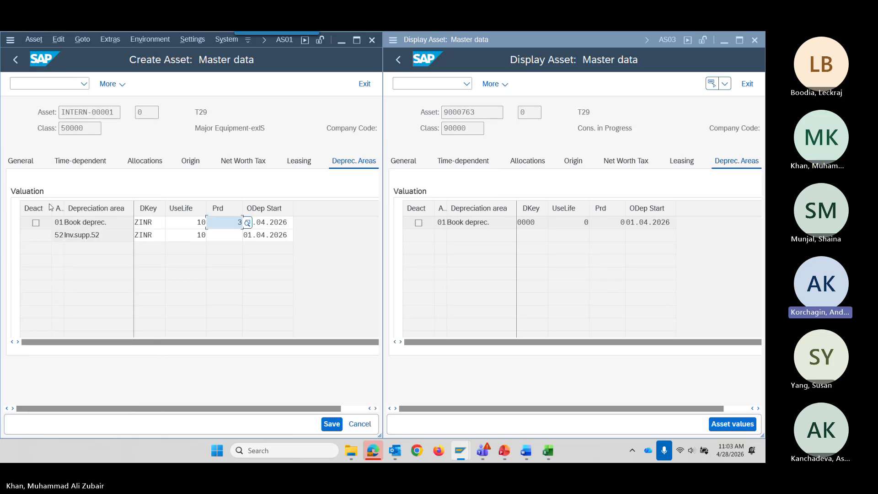
# Clear the period of the new asset's book depreciation area and save the asset
pyautogui.press('Return')
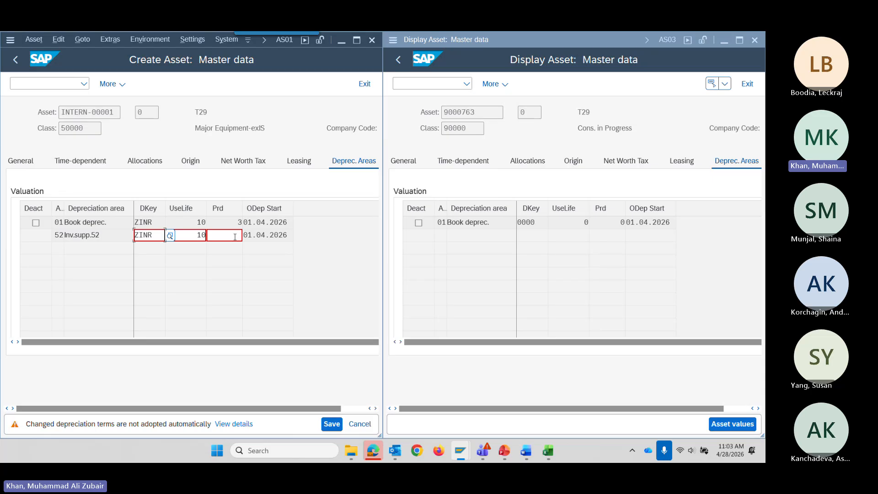
pyautogui.press('Return')
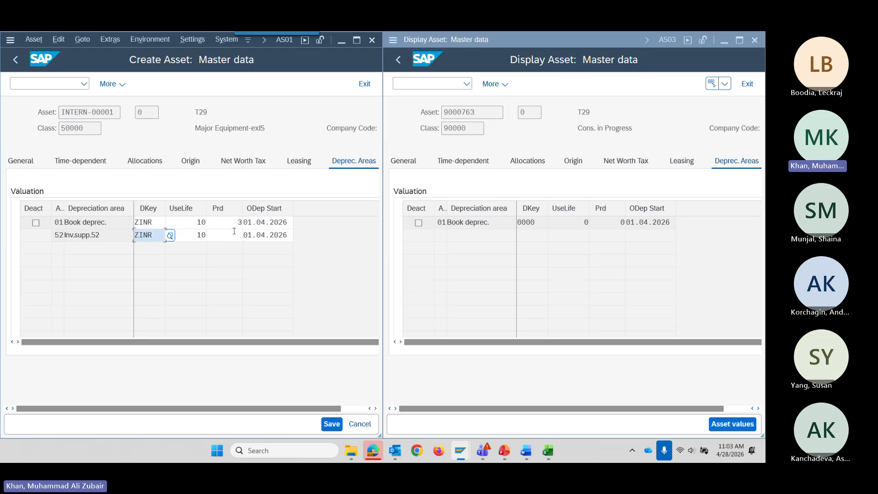
pyautogui.click(234, 224)
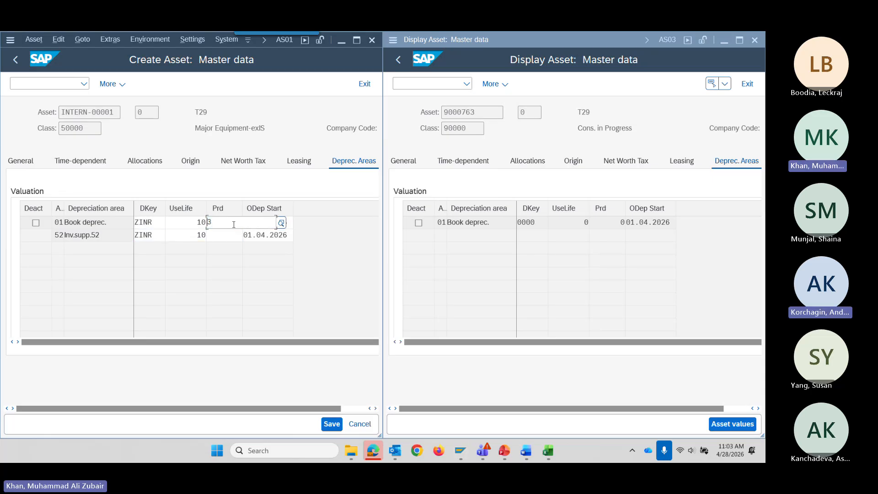
pyautogui.press('Escape')
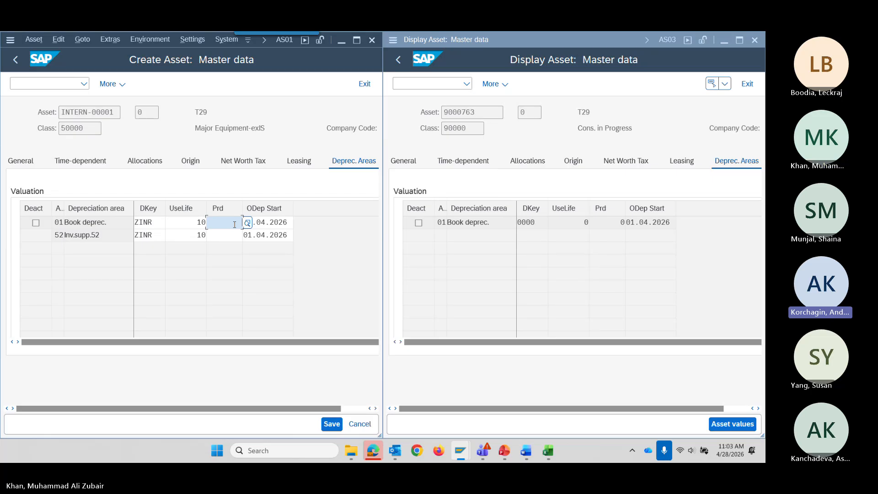
pyautogui.press('Tab')
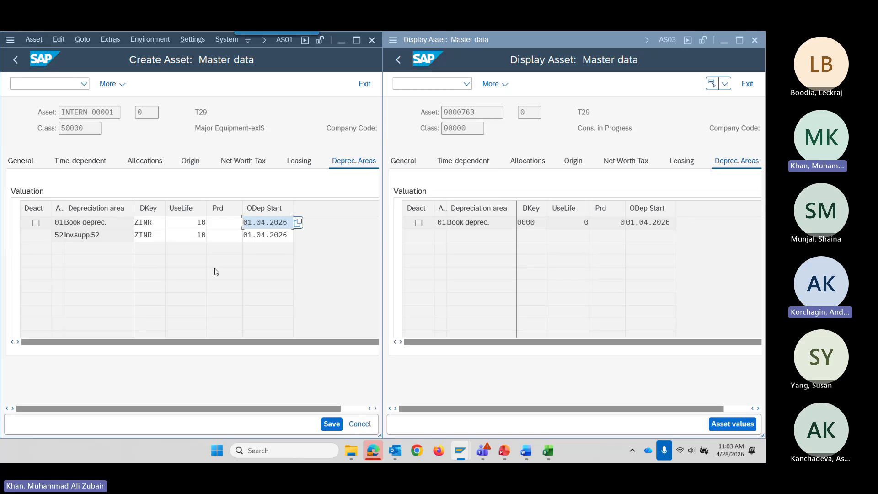
pyautogui.hotkey('ctrl', 's')
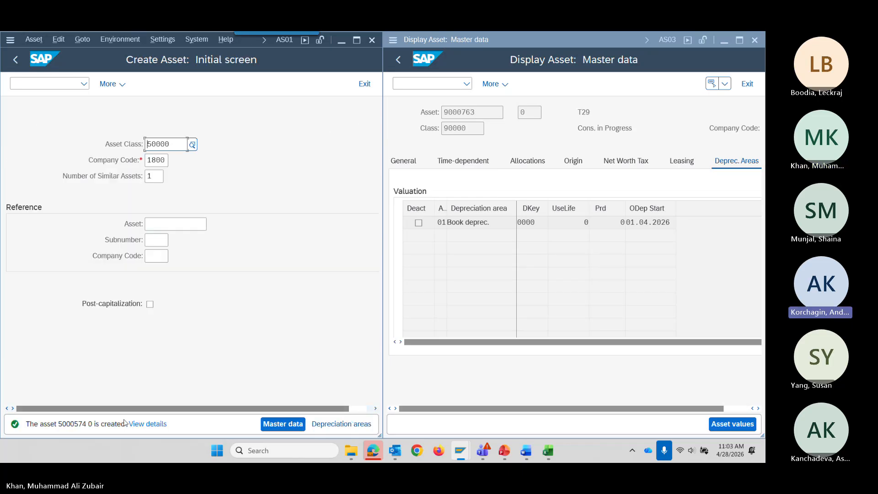
# Copy the created asset's number from the message details and record 5000574 in cell G13 of the ABIFL Excel workbook
pyautogui.click(149, 425)
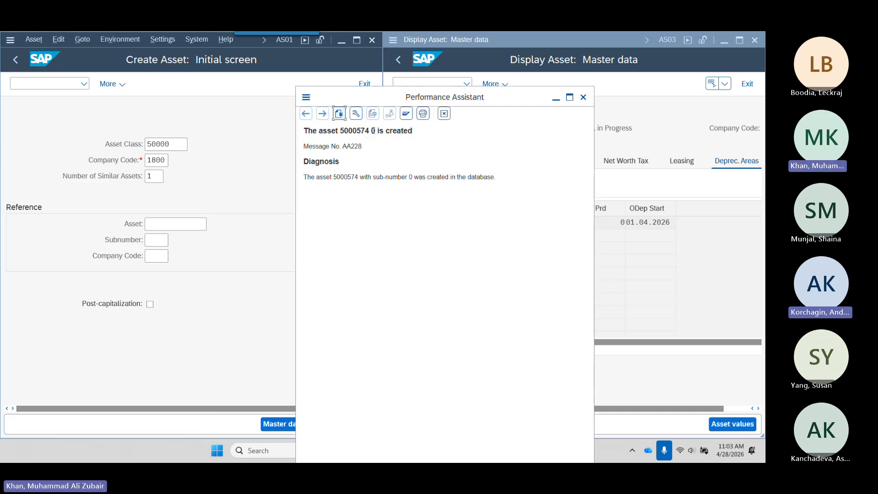
pyautogui.moveTo(372, 132); pyautogui.dragTo(343, 134)
pyautogui.hotkey('ctrl', 'c')
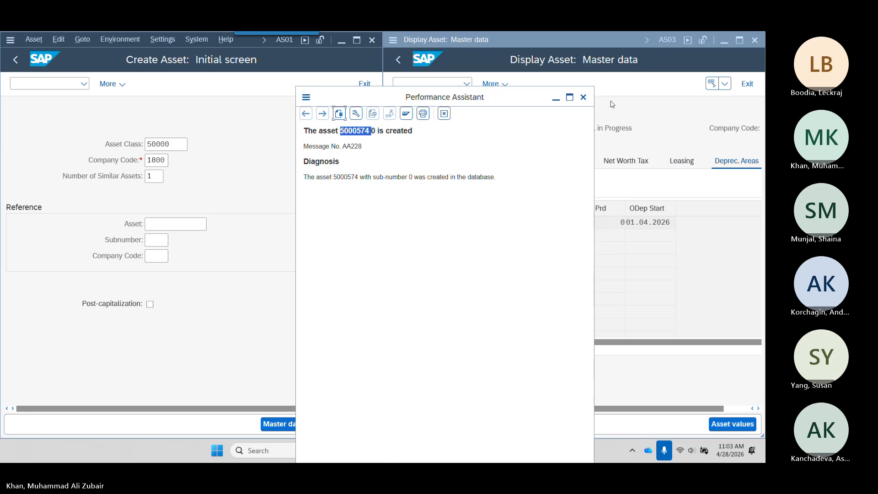
pyautogui.click(556, 99)
pyautogui.moveTo(549, 460)
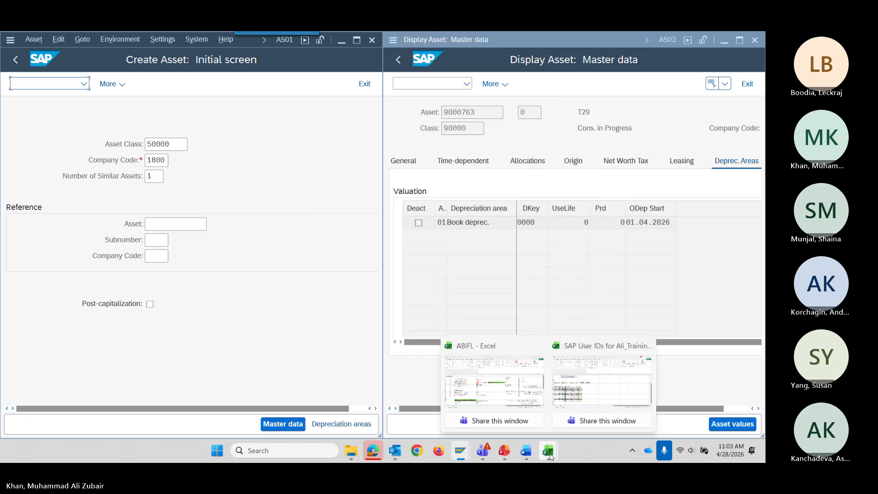
pyautogui.click(513, 397)
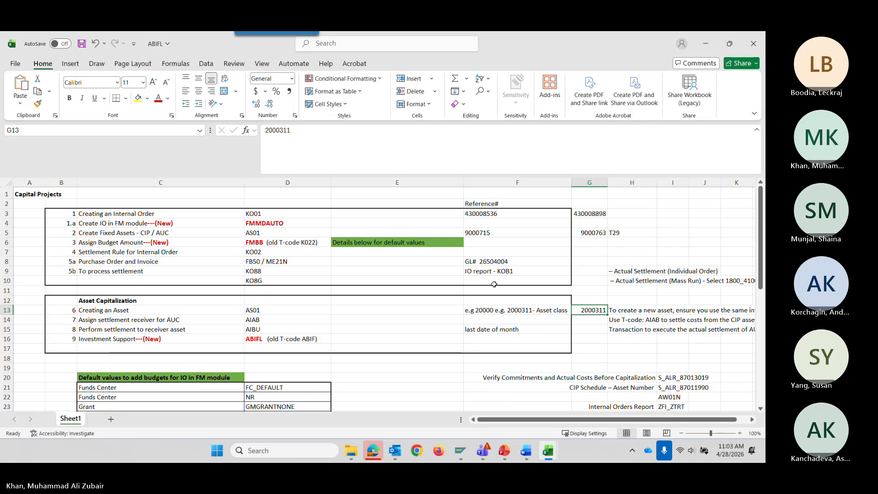
pyautogui.moveTo(303, 135); pyautogui.dragTo(264, 133)
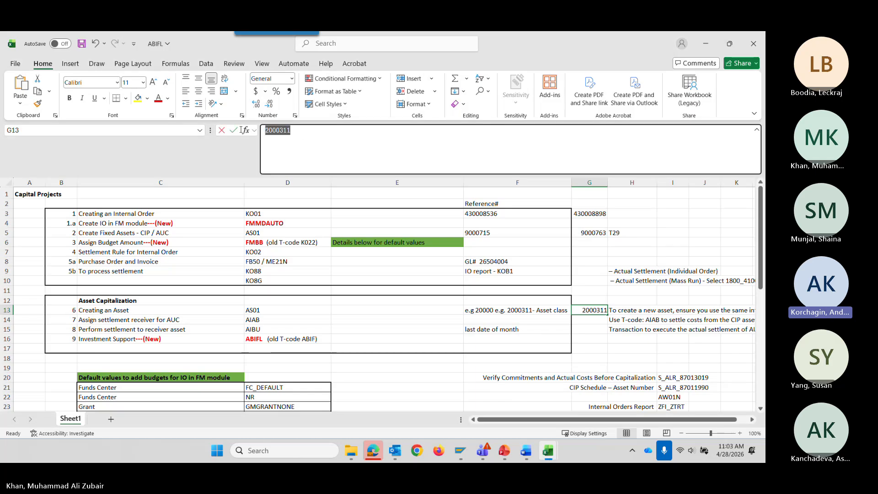
pyautogui.hotkey('ctrl', 'v')
pyautogui.press('Return')
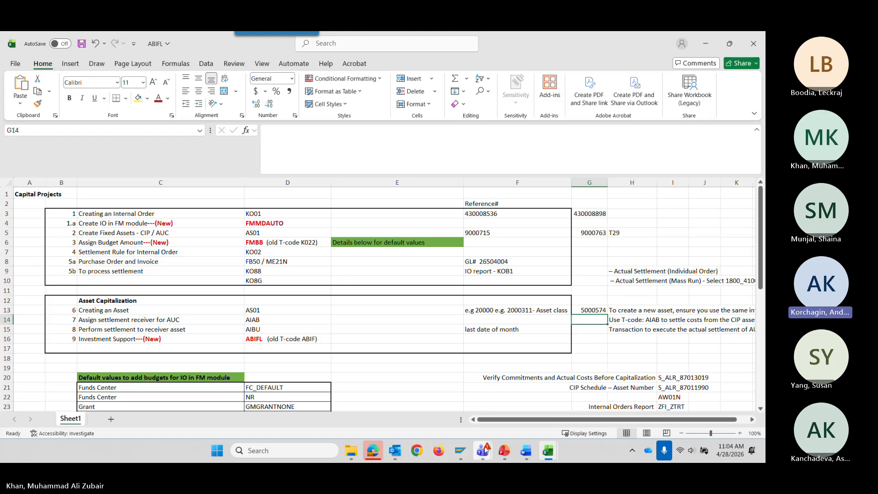
pyautogui.moveTo(487, 451)
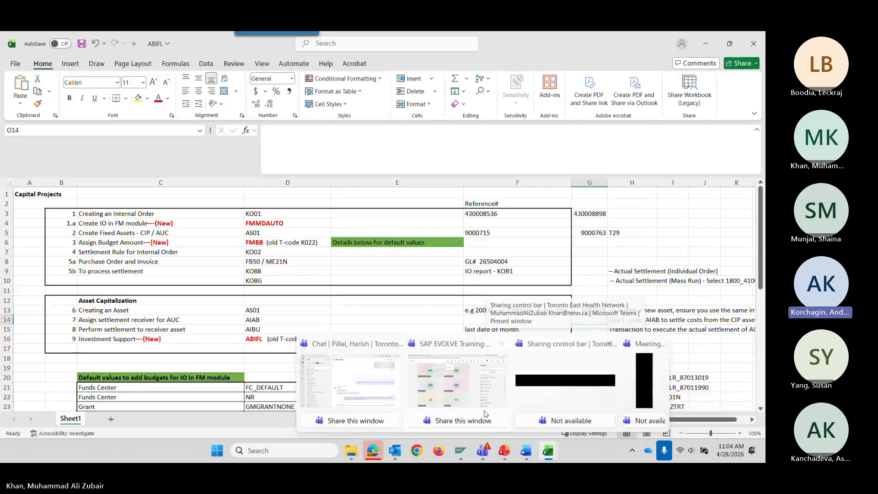
pyautogui.click(486, 412)
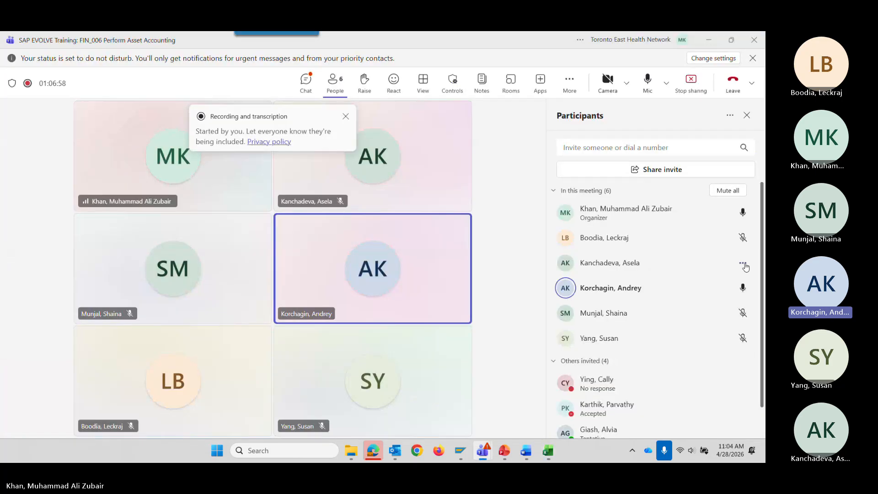
pyautogui.click(743, 263)
pyautogui.click(680, 257)
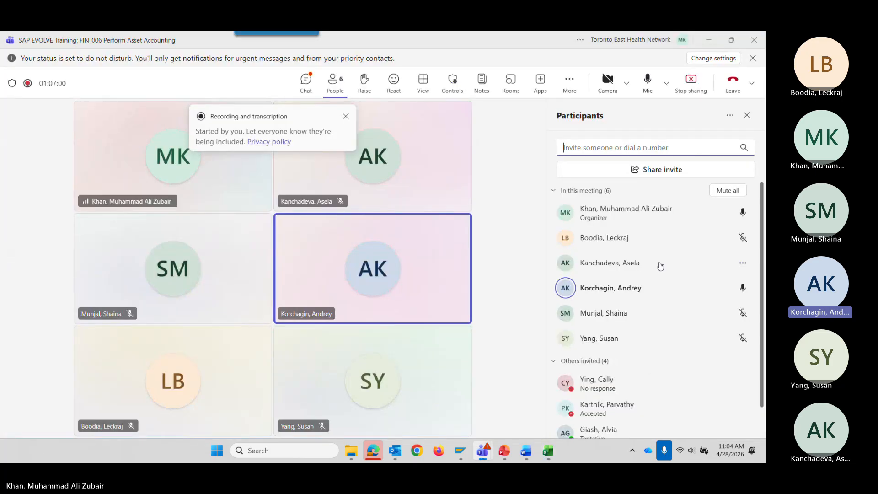
pyautogui.click(743, 264)
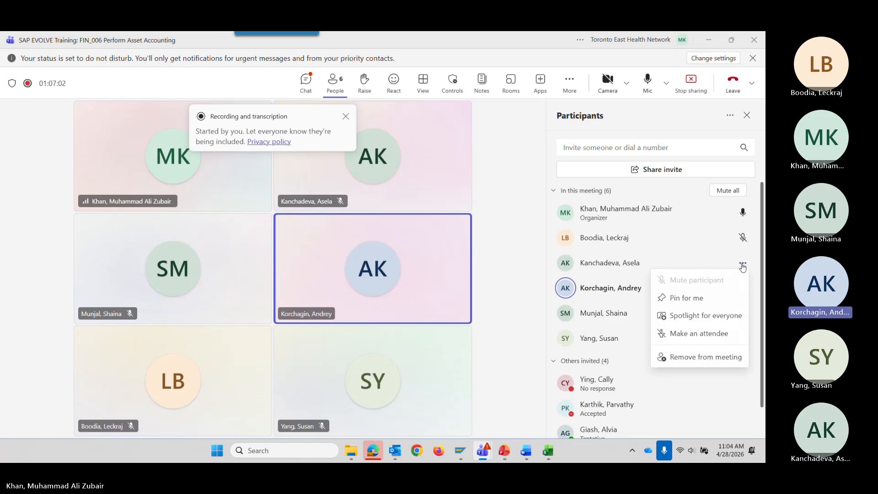
pyautogui.click(701, 259)
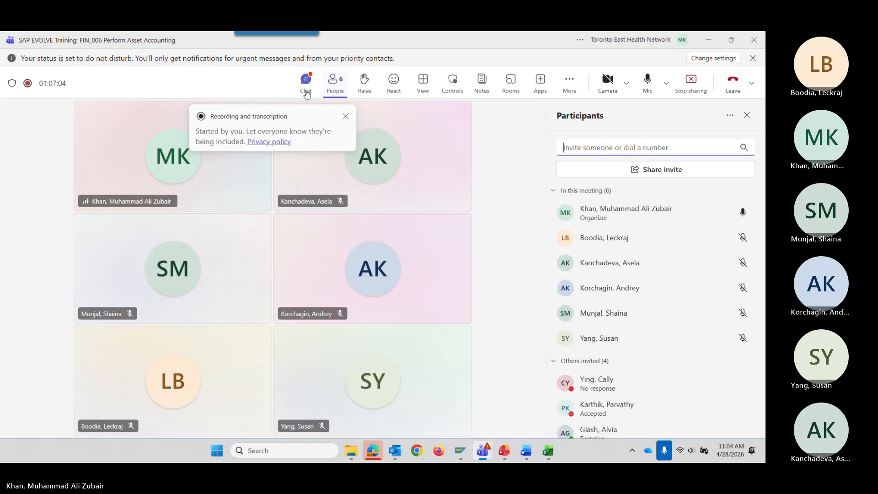
pyautogui.click(708, 41)
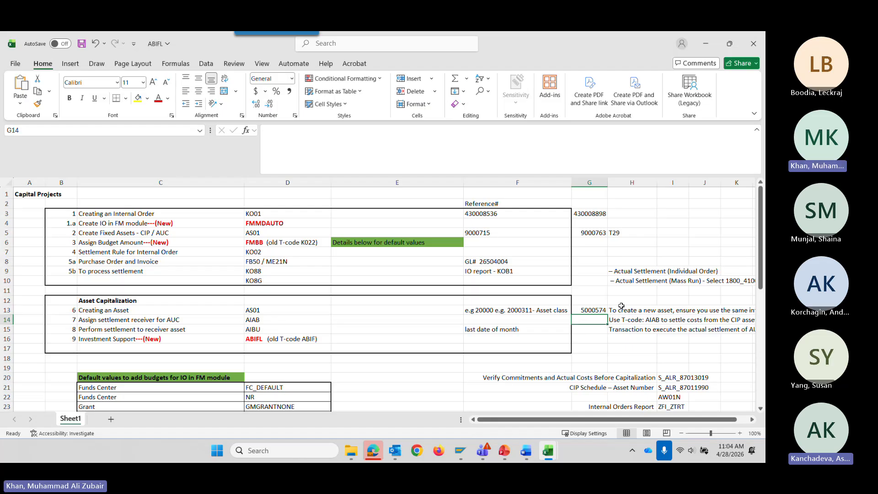
# Copy the new asset's number from cell G13 of the ABIFL workbook
pyautogui.click(593, 311)
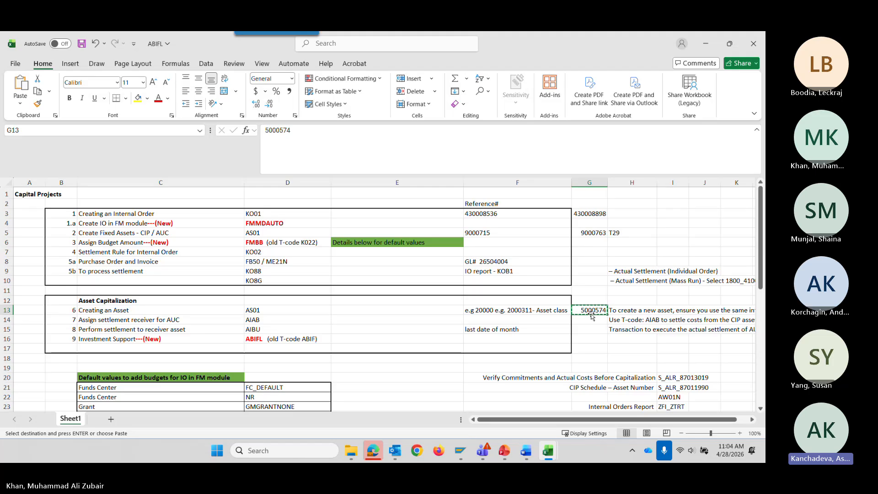
pyautogui.hotkey('alt', 'Tab')
pyautogui.hotkey('alt', 'Tab')
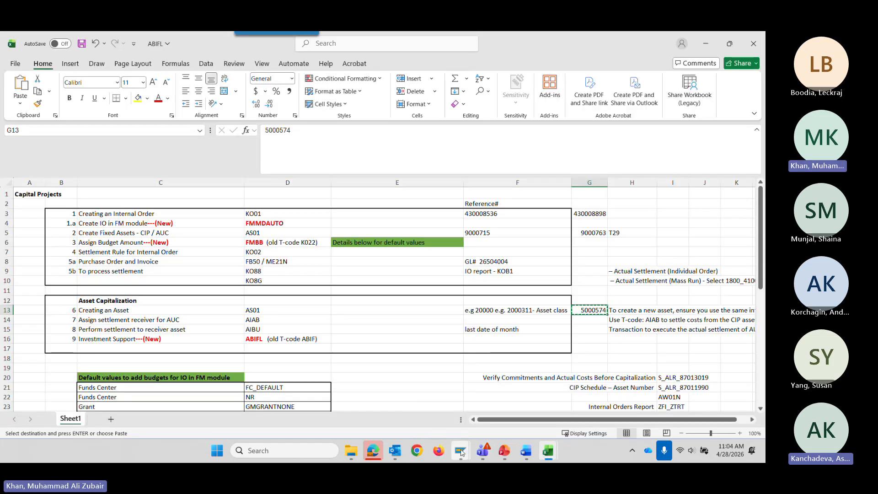
# Switch to SAP, exit the T29 asset master data display and minimize that session window
pyautogui.moveTo(463, 452)
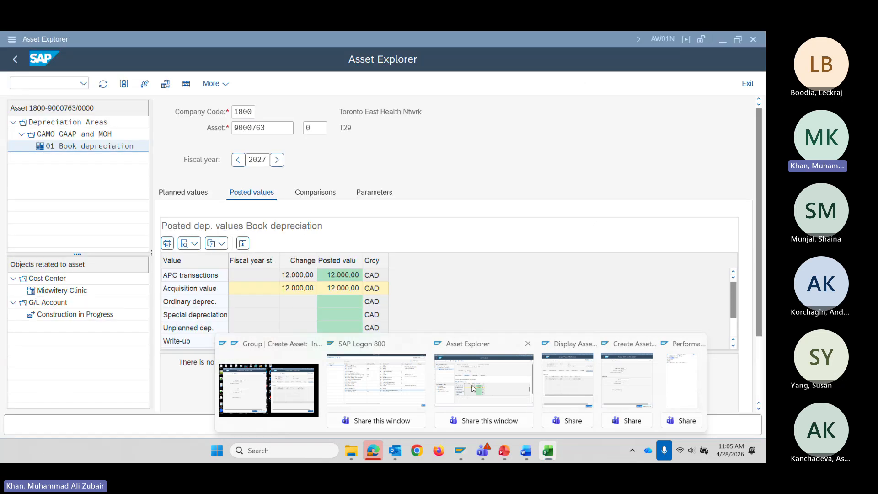
pyautogui.click(484, 379)
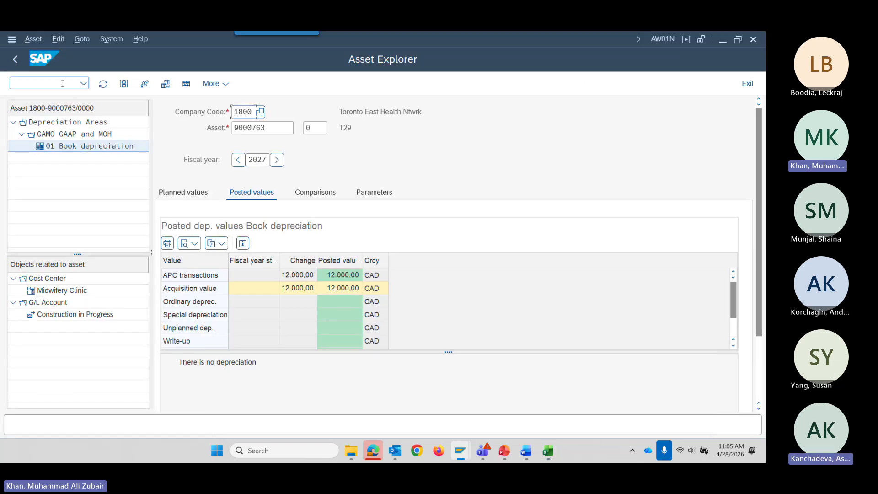
pyautogui.moveTo(463, 455)
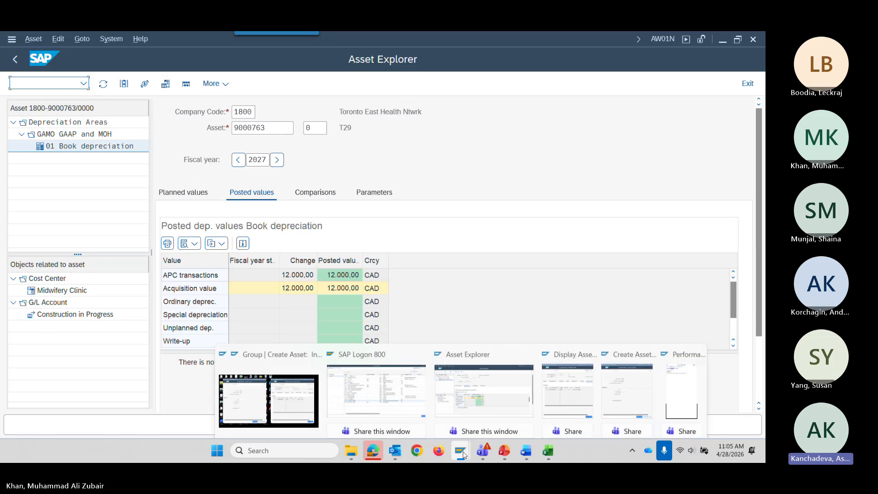
pyautogui.click(568, 394)
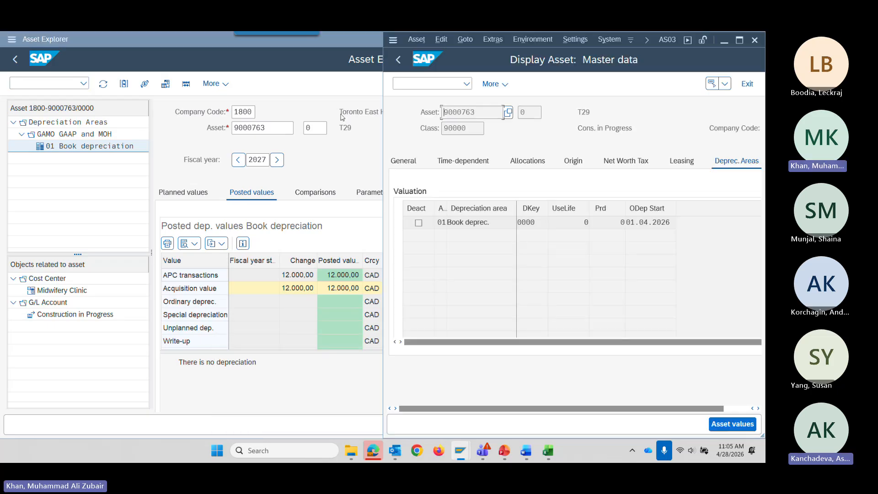
pyautogui.click(747, 83)
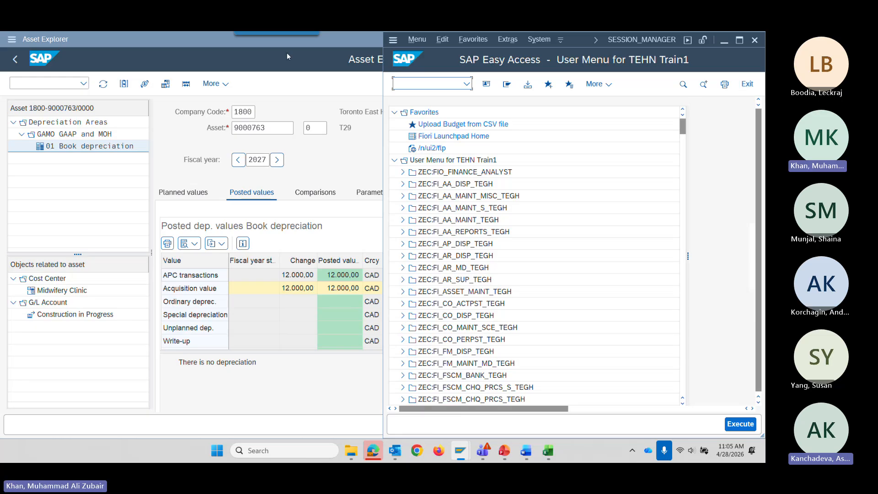
pyautogui.click(724, 41)
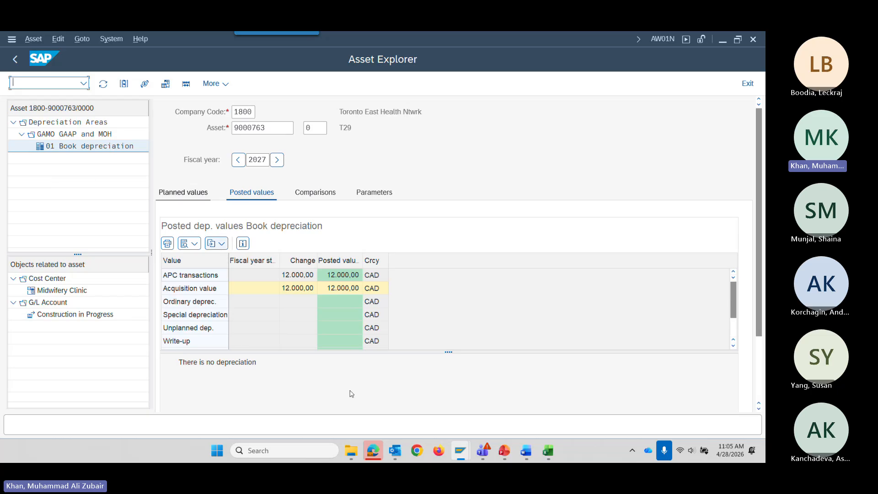
# Bring up the Performance Assistant window with the asset creation message and close it
pyautogui.moveTo(461, 452)
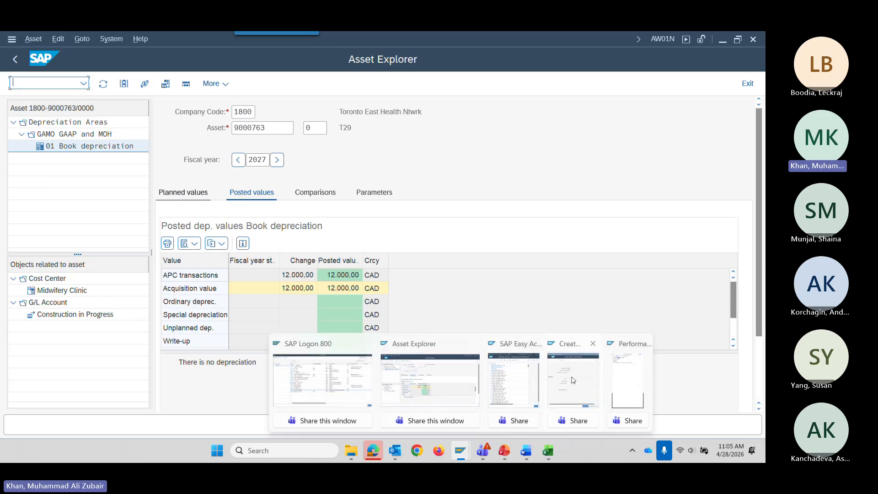
pyautogui.click(630, 398)
pyautogui.click(584, 96)
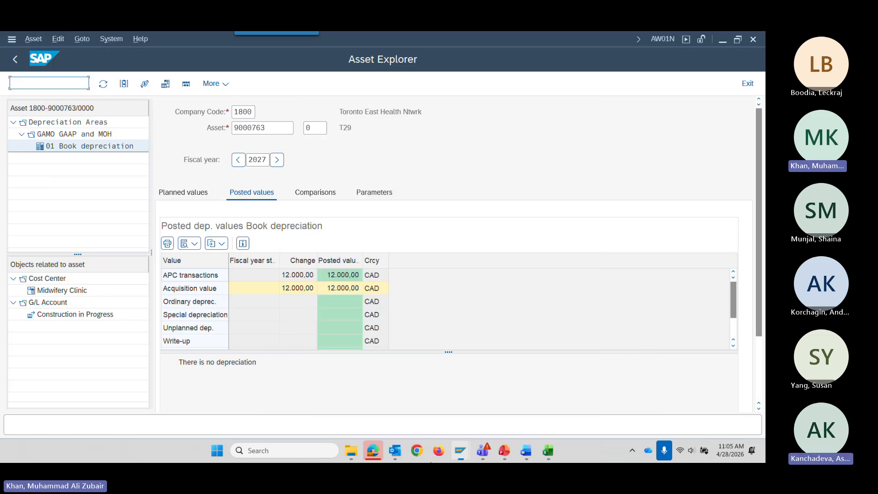
# Replace the asset creation transaction with KO03 in a maximized window, view the T29 internal order's master data and return to the initial screen
pyautogui.moveTo(458, 452)
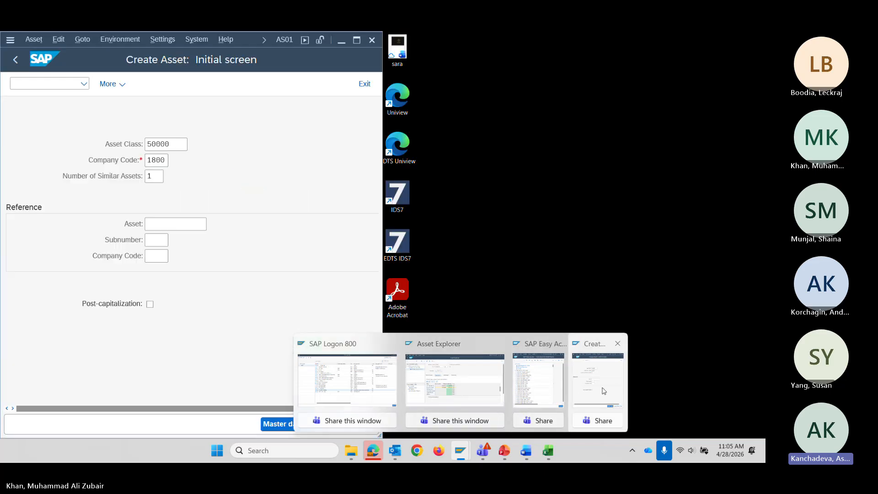
pyautogui.click(585, 386)
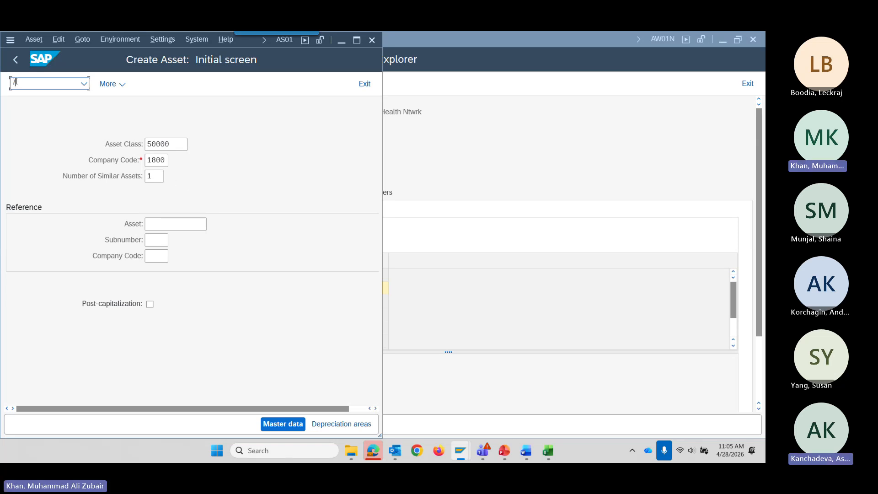
pyautogui.write('NKO')
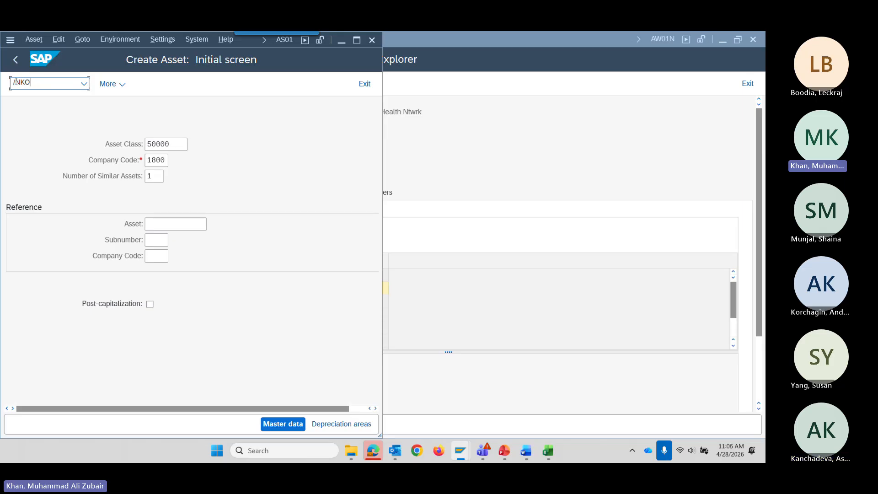
pyautogui.write('03')
pyautogui.press('Return')
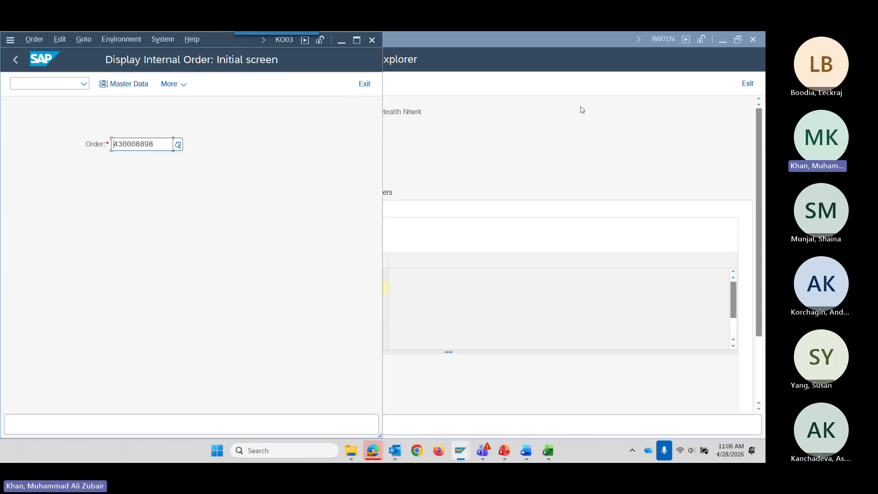
pyautogui.doubleClick(226, 37)
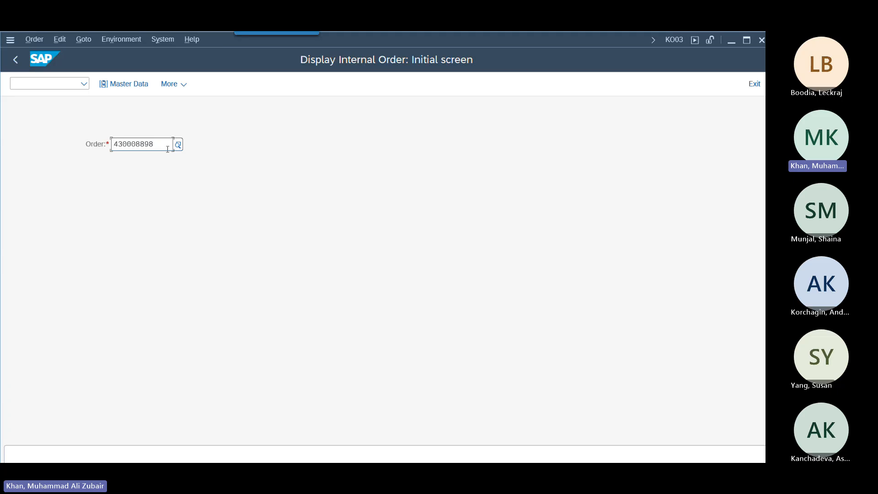
pyautogui.press('Return')
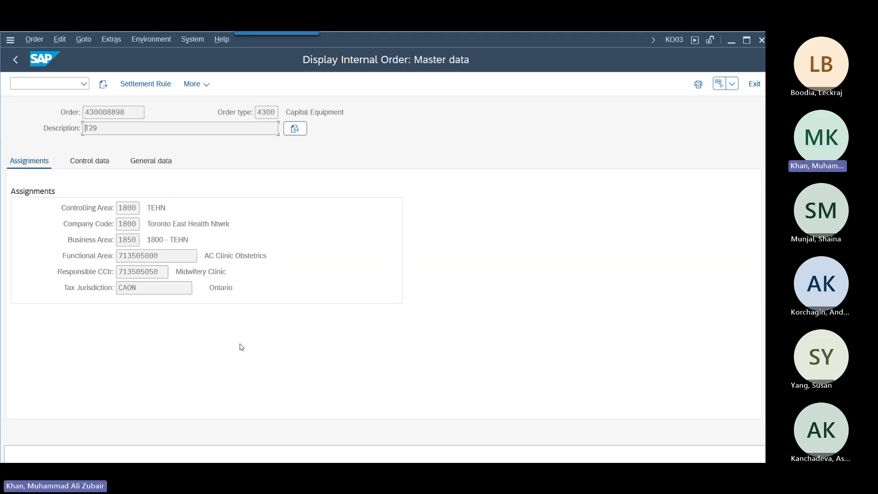
pyautogui.click(15, 60)
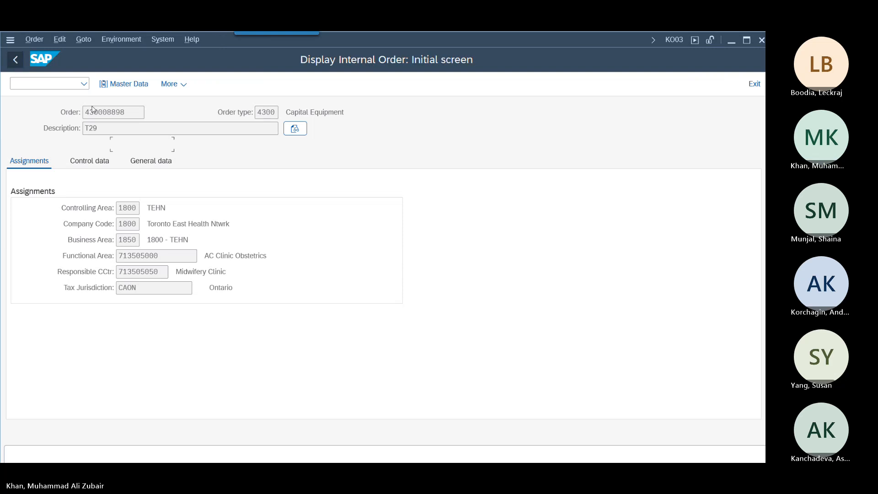
# Display the master data of the recently used research grant order starting with 41, and return to the KO03 initial screen
pyautogui.moveTo(163, 146); pyautogui.dragTo(59, 133)
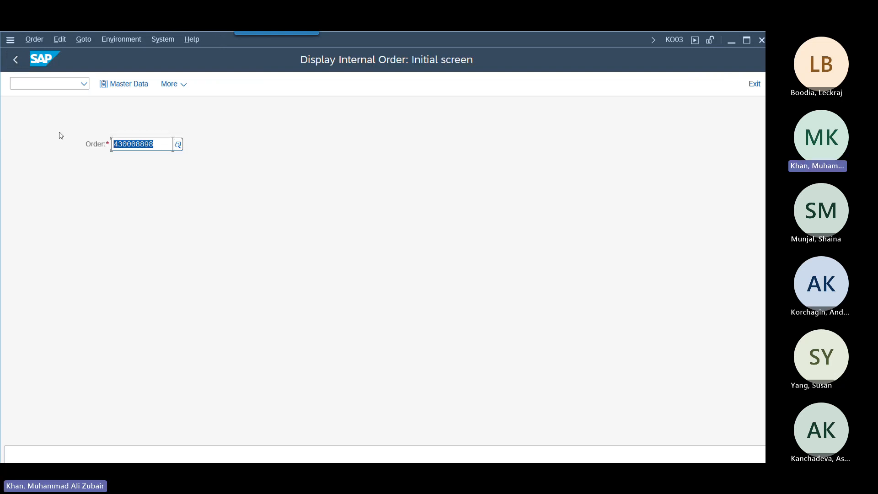
pyautogui.write('41')
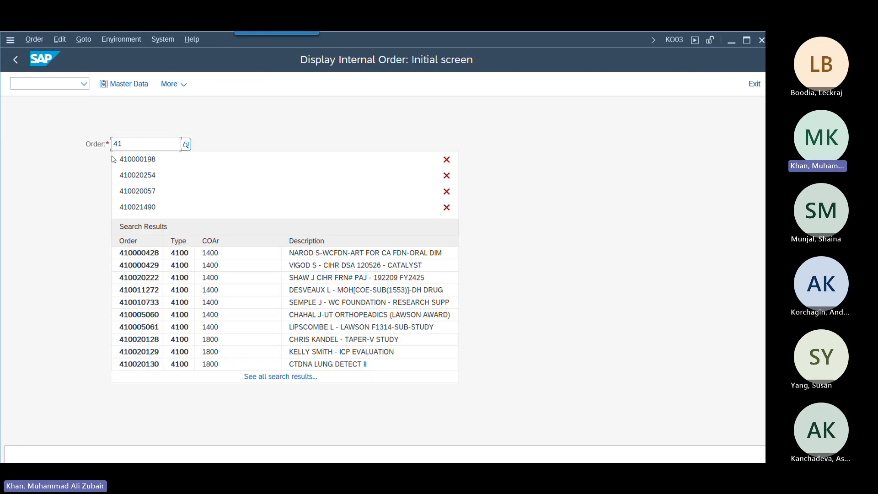
pyautogui.click(129, 160)
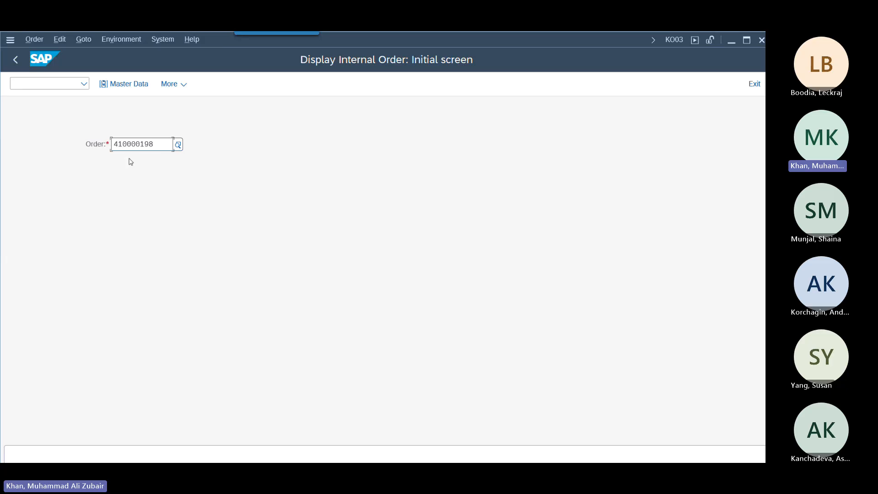
pyautogui.press('Return')
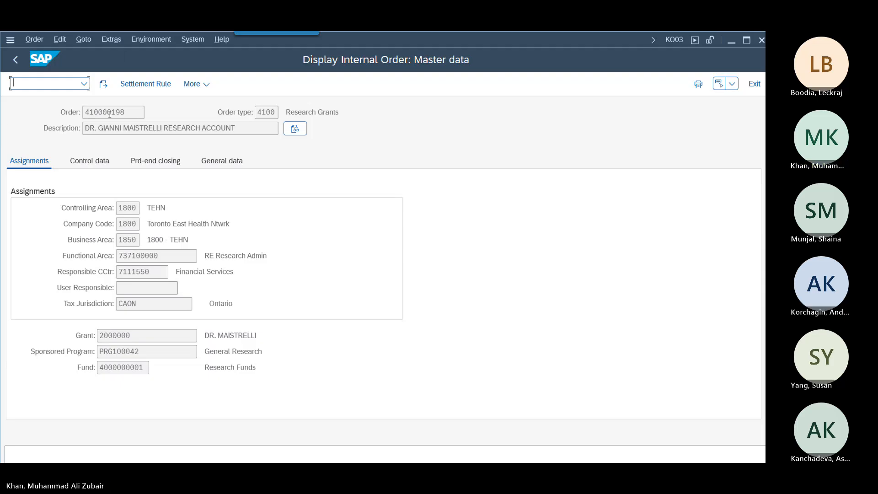
pyautogui.write('KO03')
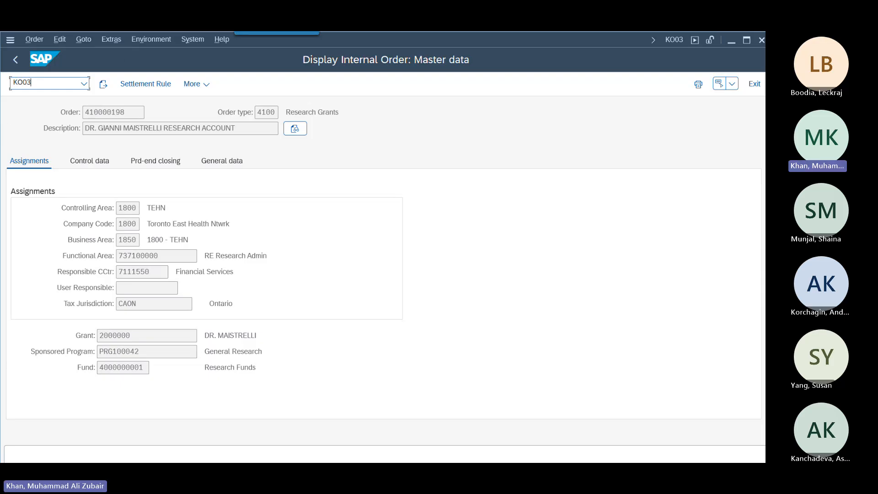
pyautogui.press('Return')
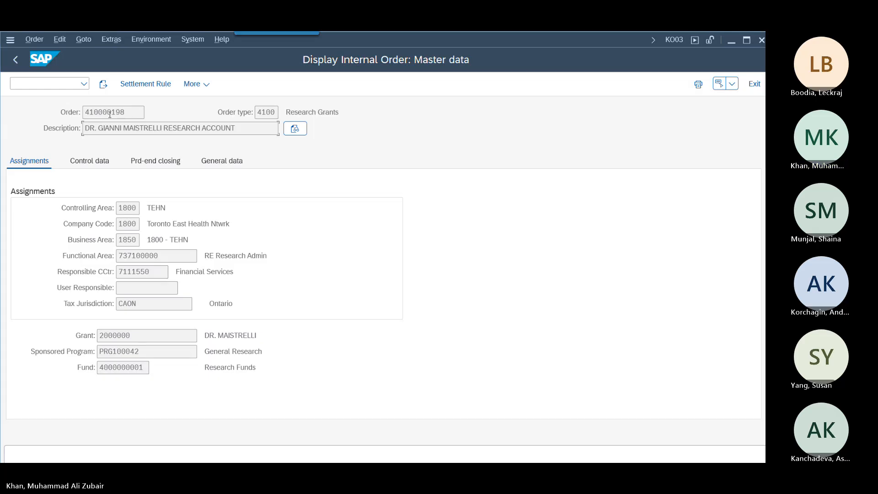
pyautogui.click(68, 80)
pyautogui.click(15, 59)
# Replace the order entry with 42 and try to display that internal order
pyautogui.moveTo(157, 144); pyautogui.dragTo(63, 143)
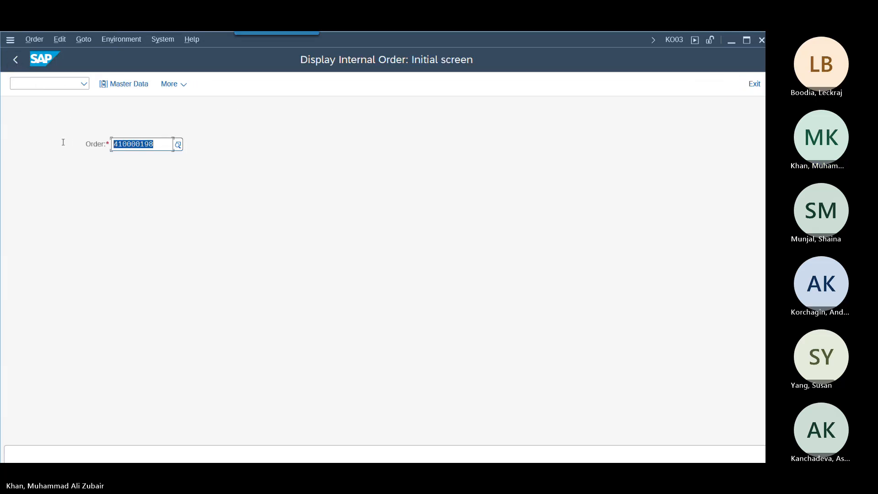
pyautogui.write('43')
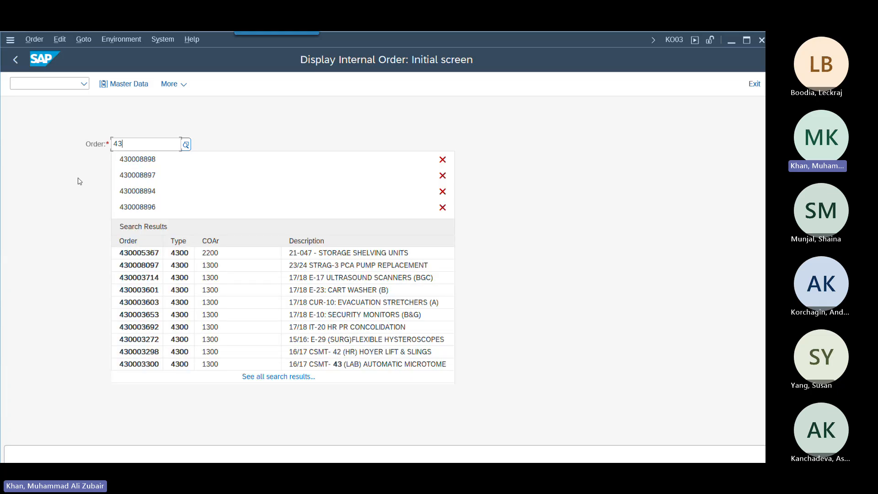
pyautogui.press('BackSpace')
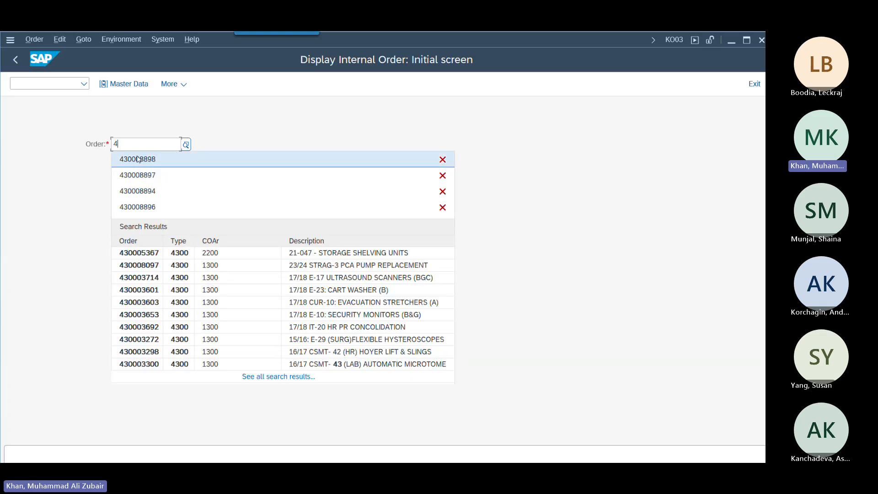
pyautogui.write('2')
pyautogui.press('Return')
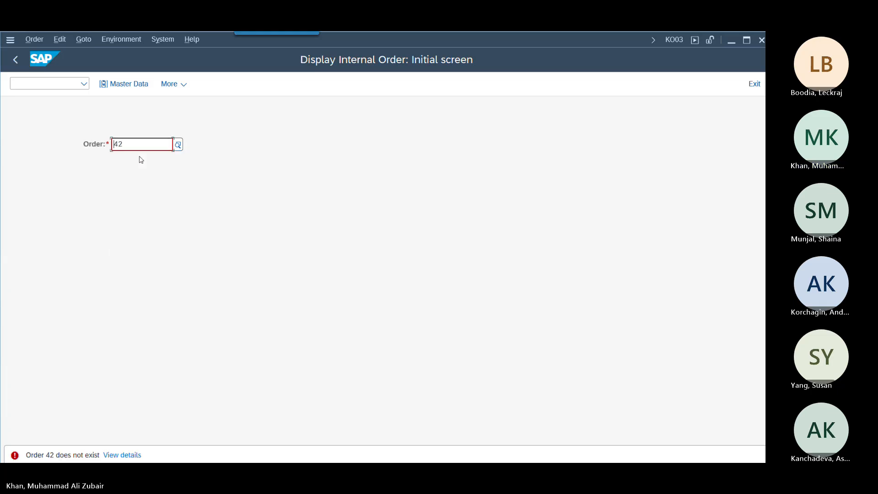
# Choose the recently used T29 capital equipment order and display its master data
pyautogui.press('BackSpace')
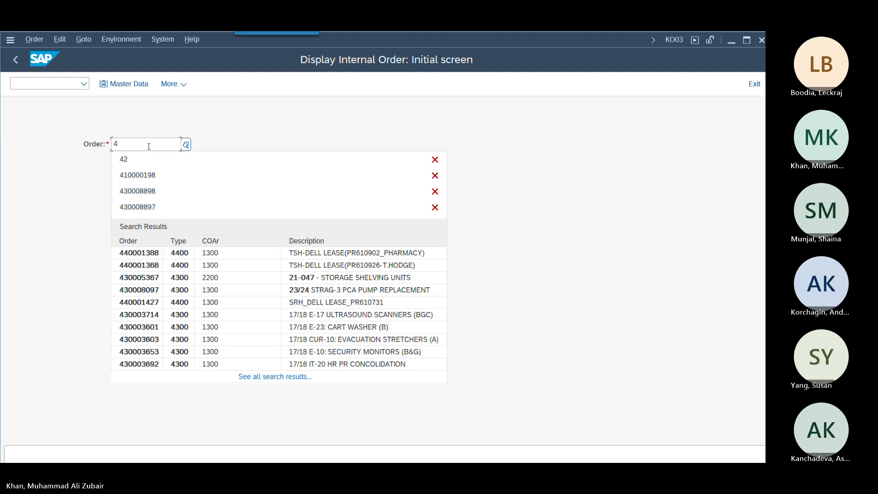
pyautogui.click(134, 192)
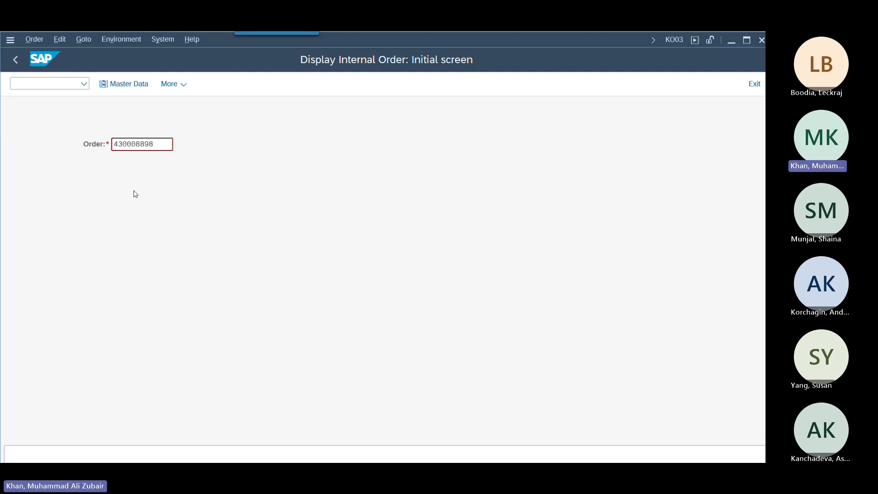
pyautogui.press('Return')
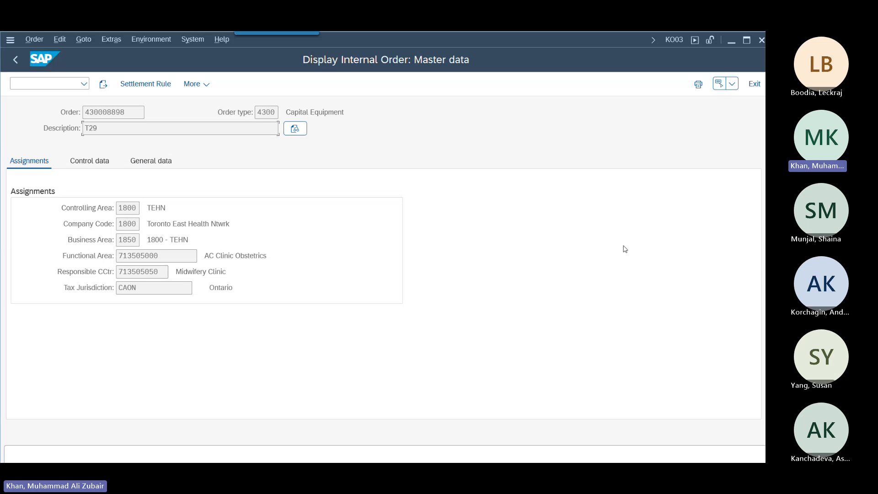
# Minimize the internal order session, switch to the ABIFL workbook in Excel and widen column G slightly
pyautogui.click(732, 42)
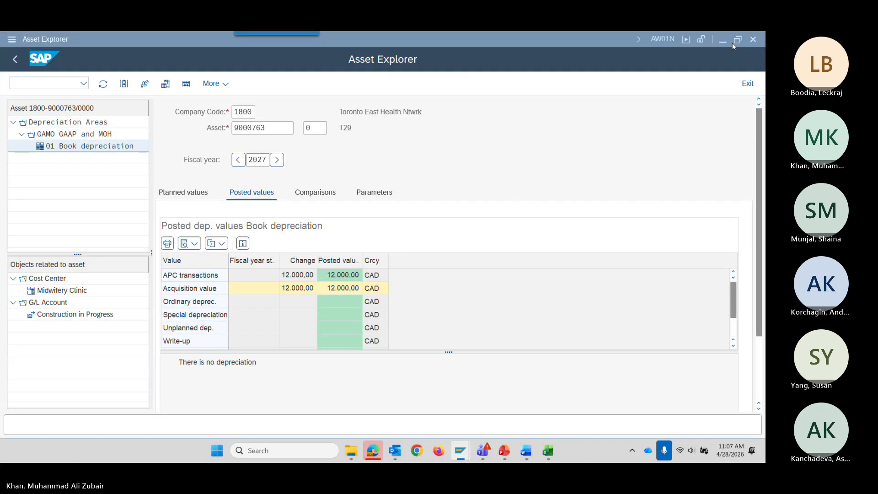
pyautogui.moveTo(547, 450)
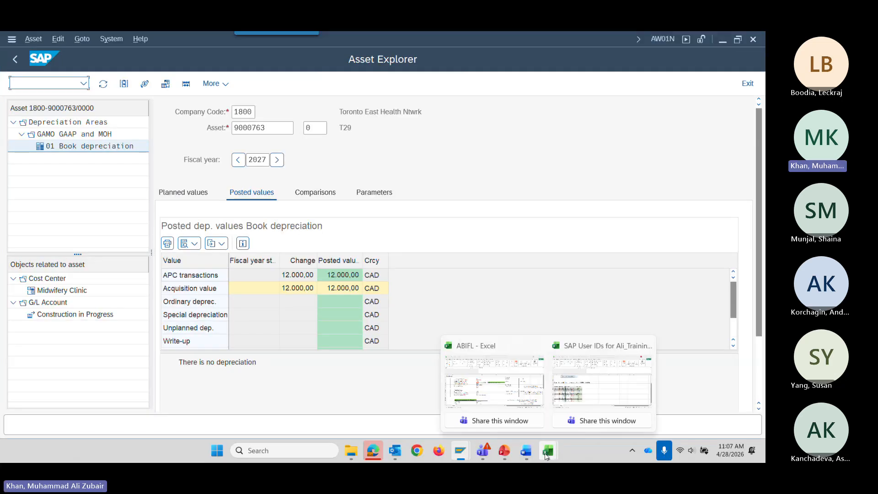
pyautogui.click(494, 384)
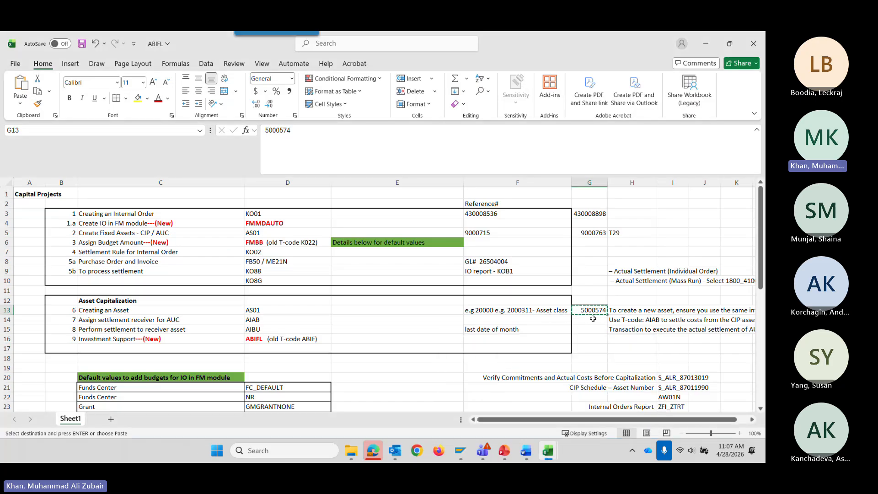
pyautogui.moveTo(607, 182); pyautogui.dragTo(621, 182)
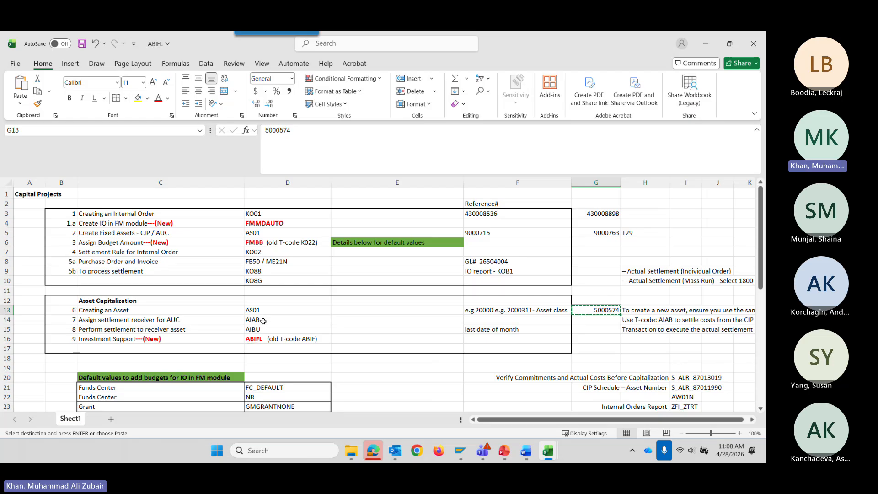
# Review the asset capitalization codes and asset numbers, and copy the AIAB transaction code from cell D14
pyautogui.moveTo(262, 320); pyautogui.dragTo(264, 338)
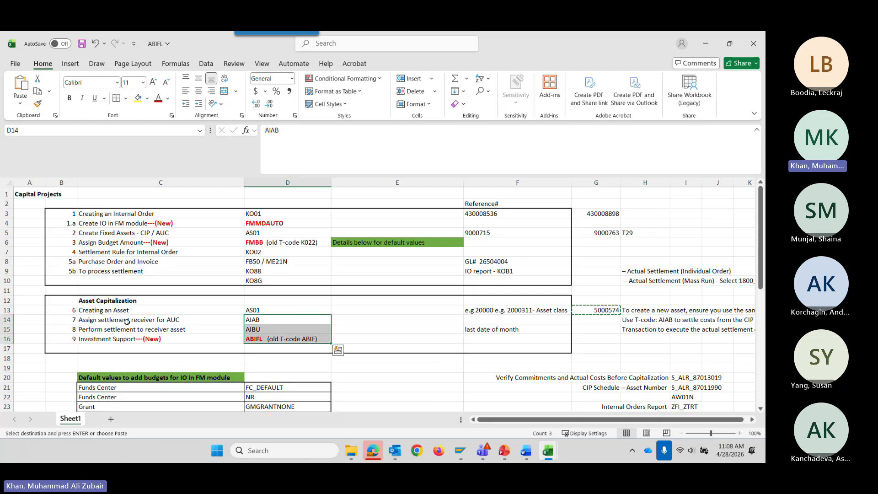
pyautogui.click(262, 322)
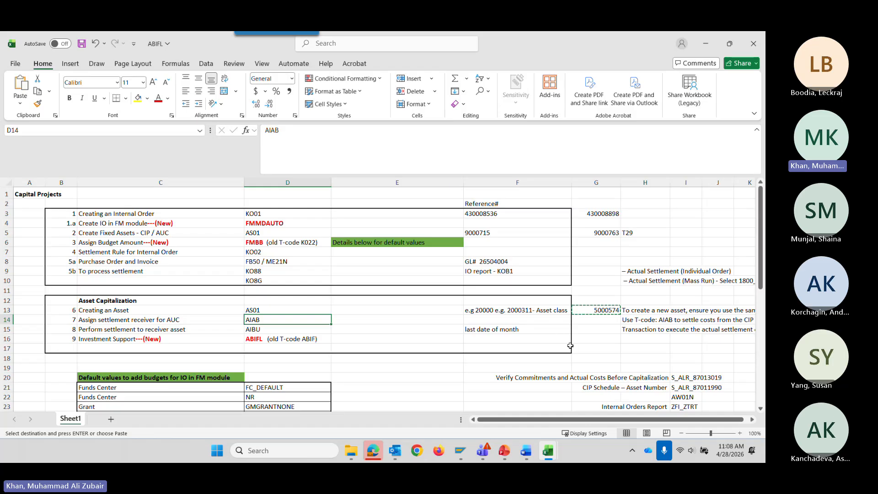
pyautogui.click(606, 238)
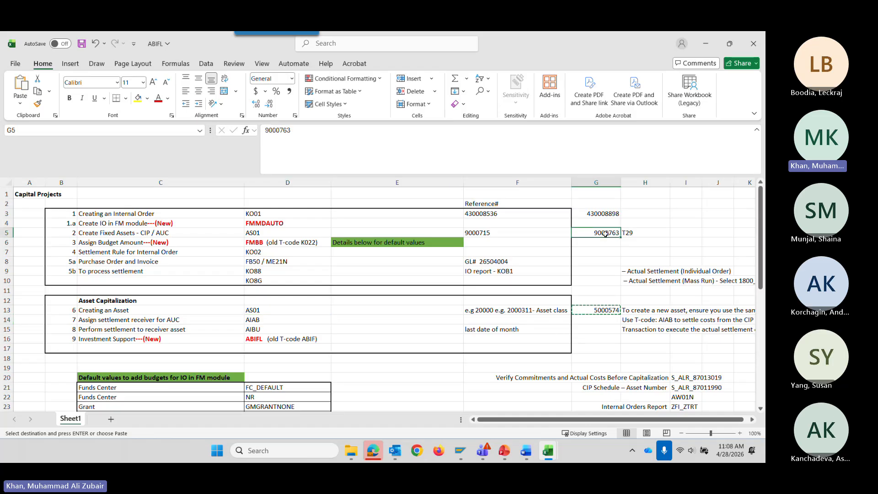
pyautogui.click(602, 310)
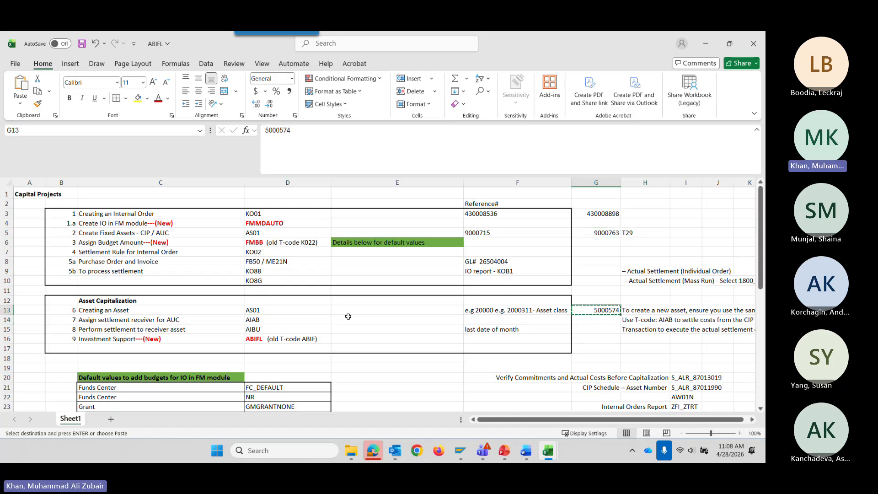
pyautogui.click(282, 323)
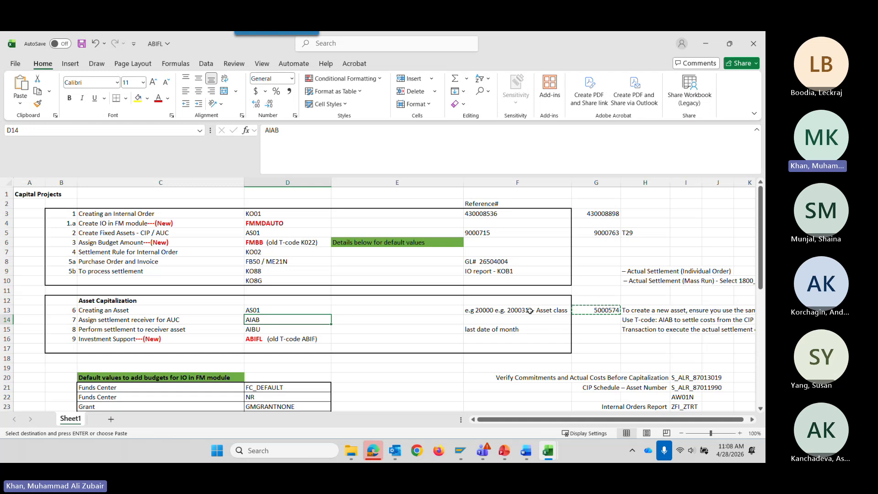
pyautogui.press('Escape')
# Switch to the SAP Easy Access session, maximize it and start transaction AIAB
pyautogui.click(463, 451)
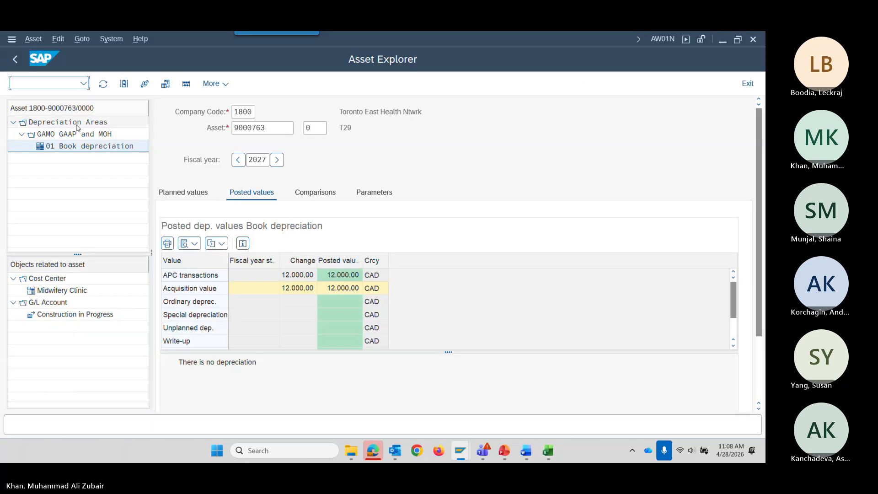
pyautogui.moveTo(467, 455)
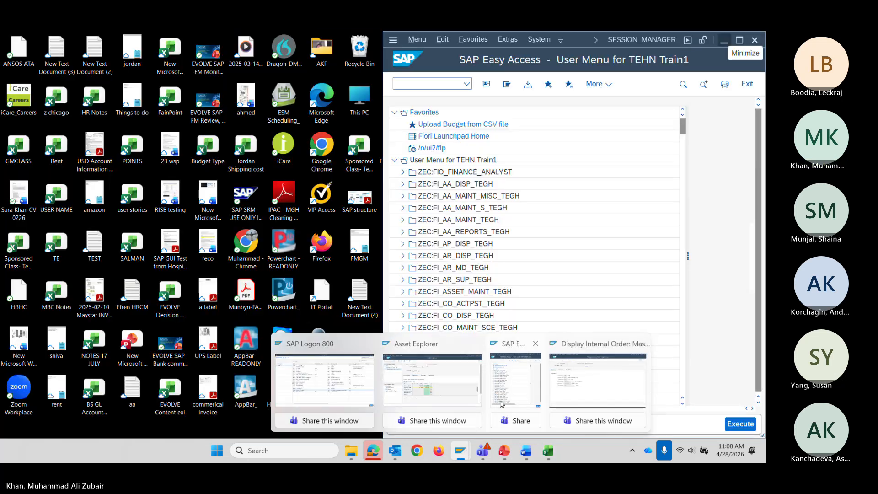
pyautogui.click(502, 403)
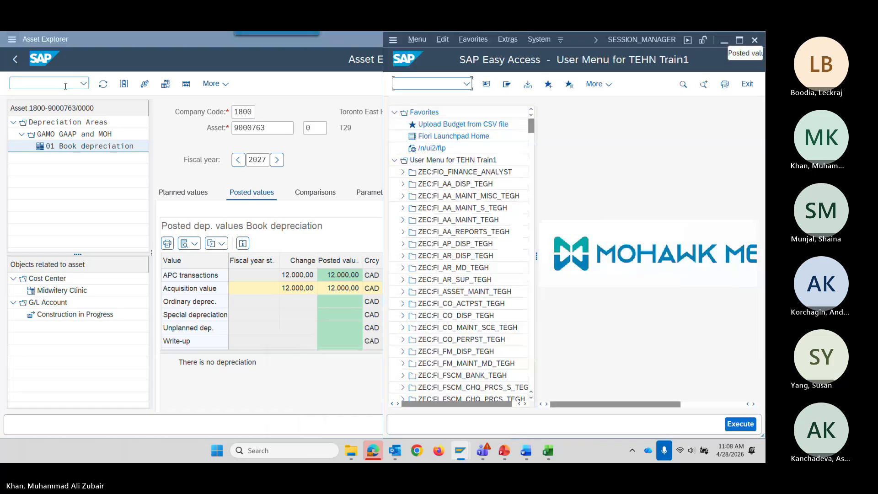
pyautogui.doubleClick(176, 43)
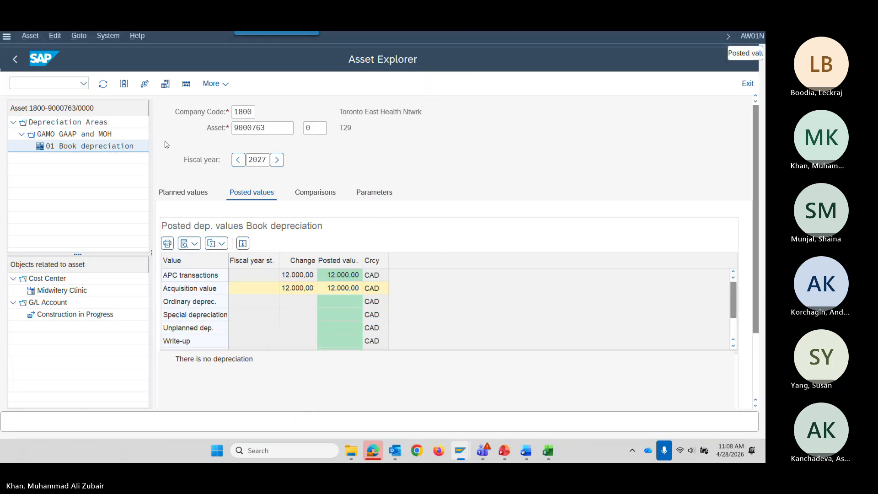
pyautogui.moveTo(179, 37); pyautogui.dragTo(196, 160)
pyautogui.moveTo(653, 173); pyautogui.dragTo(613, 213)
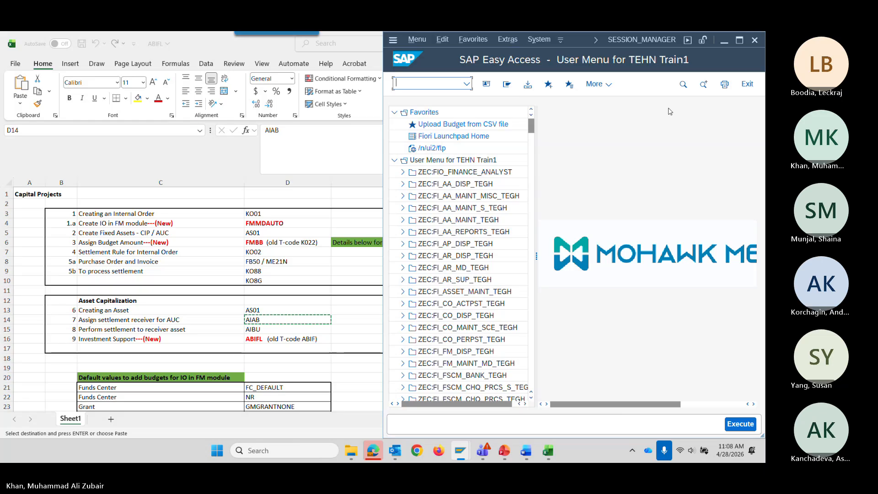
pyautogui.click(739, 39)
pyautogui.write('AIAB')
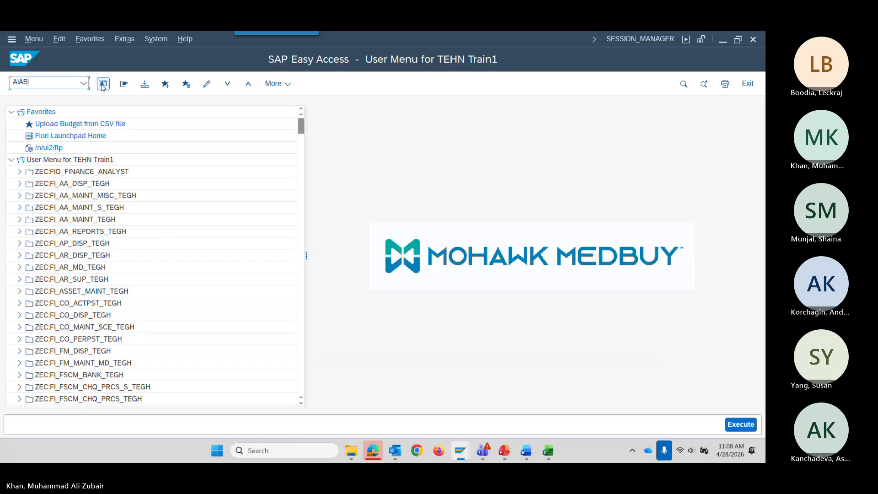
pyautogui.press('Return')
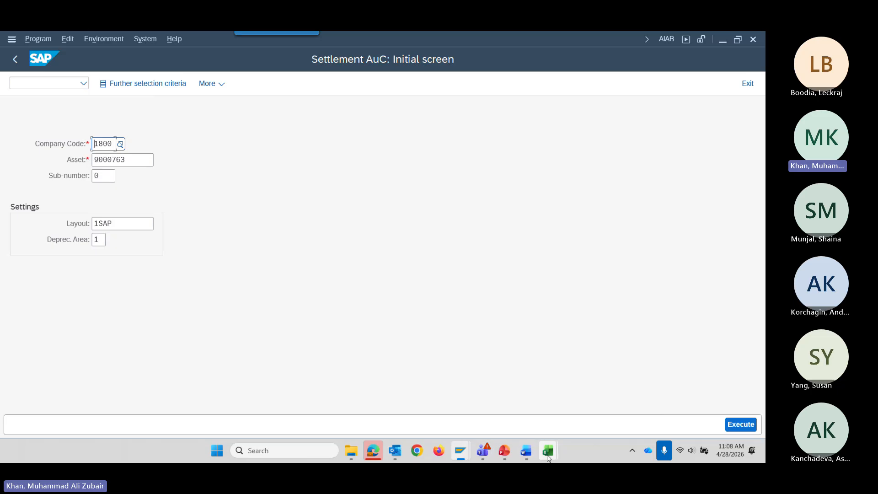
# Bring up the SAP User IDs workbook in Excel and close it
pyautogui.moveTo(548, 452)
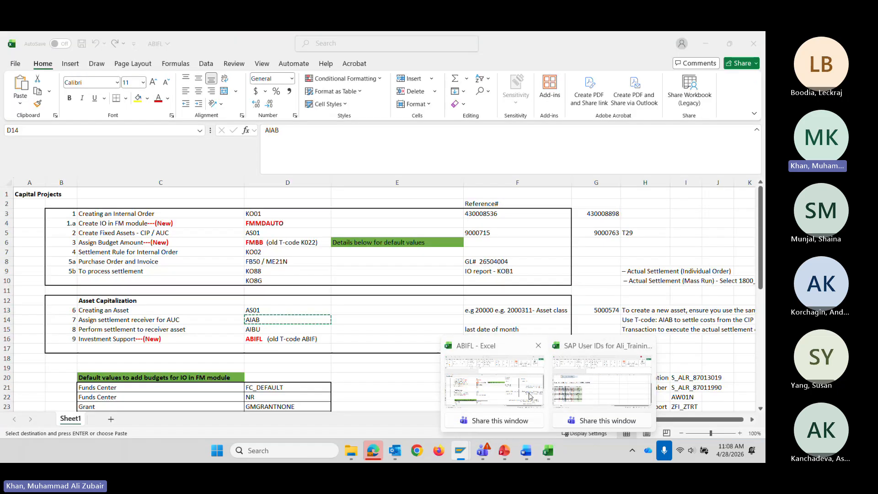
pyautogui.click(602, 384)
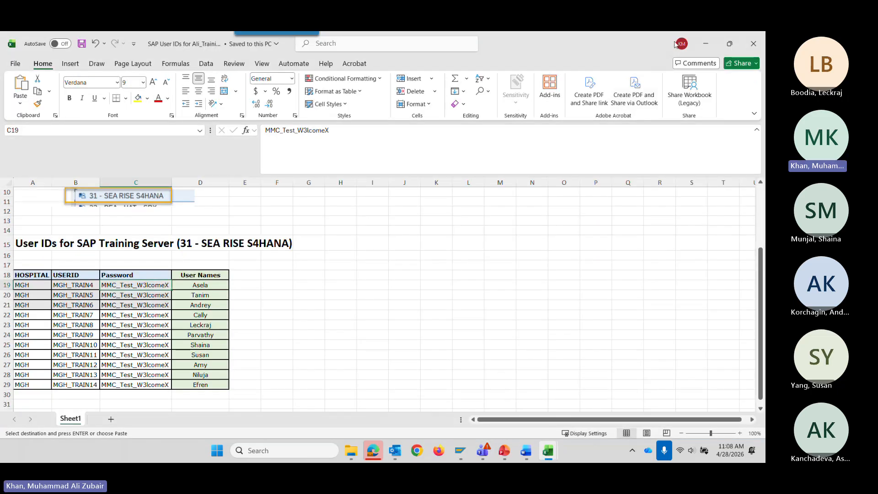
pyautogui.click(754, 46)
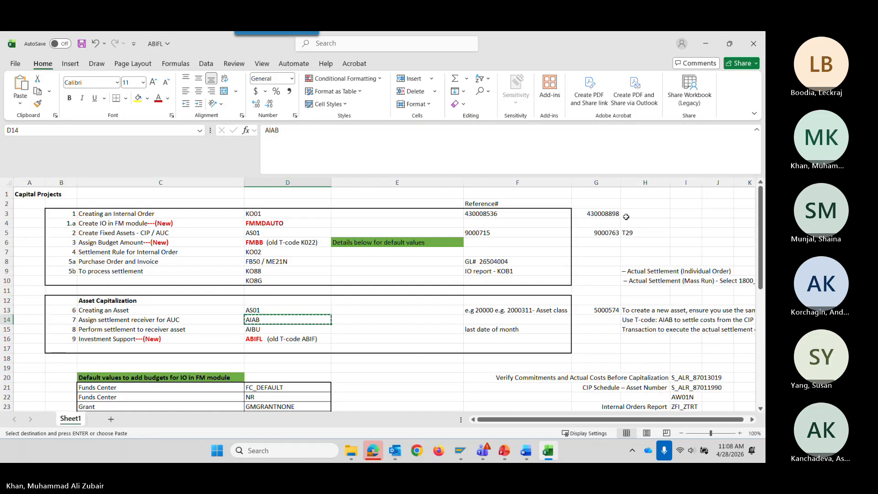
# Copy the T29 asset number from cell G5 of the ABIFL workbook and return to the Asset field of SAP's AuC settlement screen
pyautogui.click(601, 232)
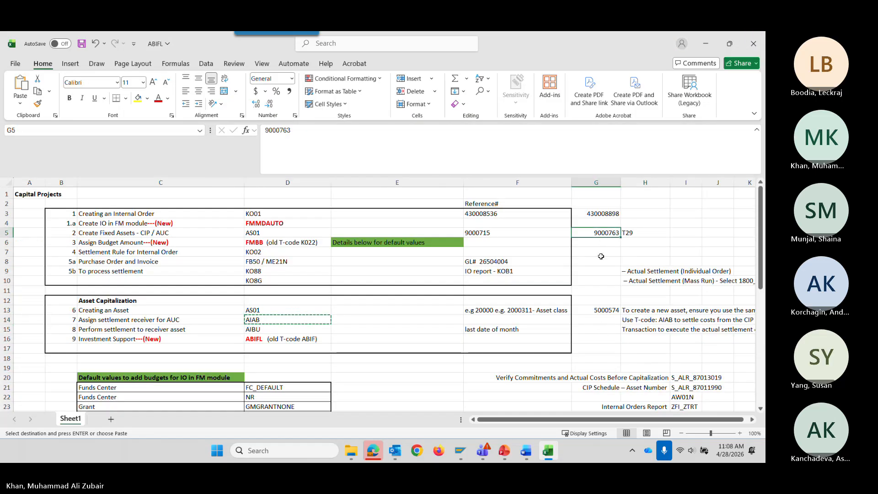
pyautogui.hotkey('ctrl', 'c')
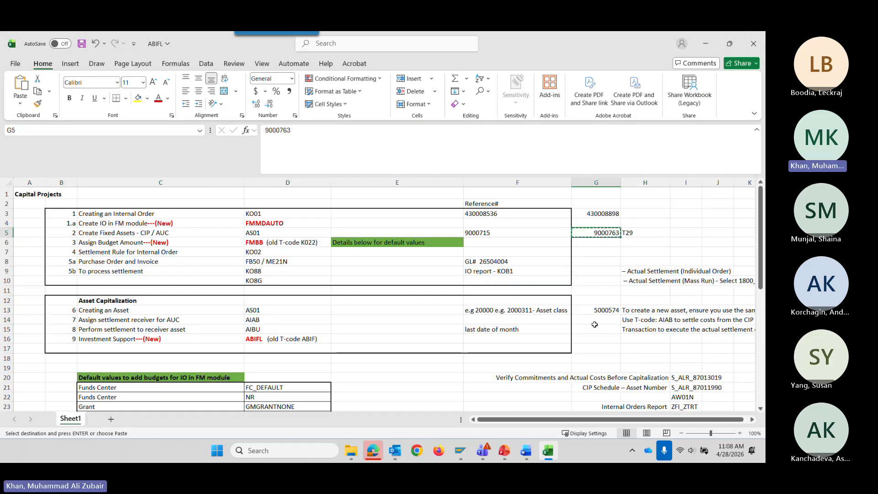
pyautogui.hotkey('alt', 'Tab')
pyautogui.click(134, 161)
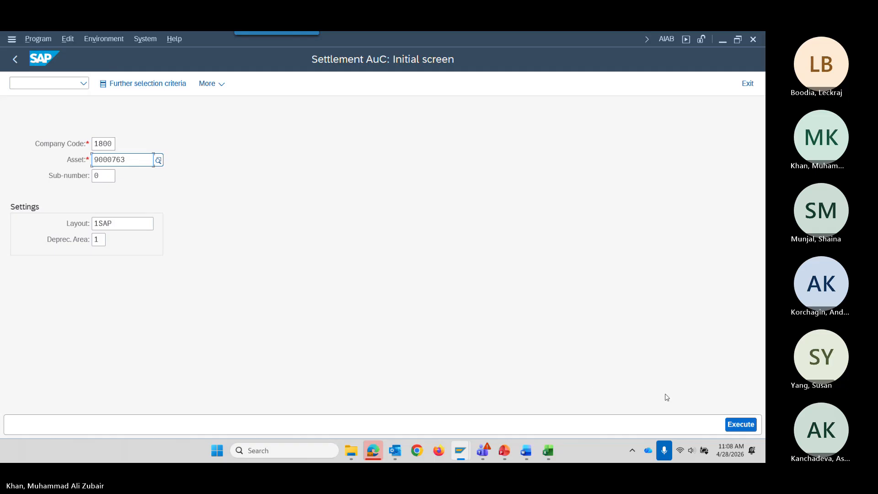
# Run the AuC settlement selection for asset T29 and open the distribution rules for its 12.000,00 line item
pyautogui.click(749, 424)
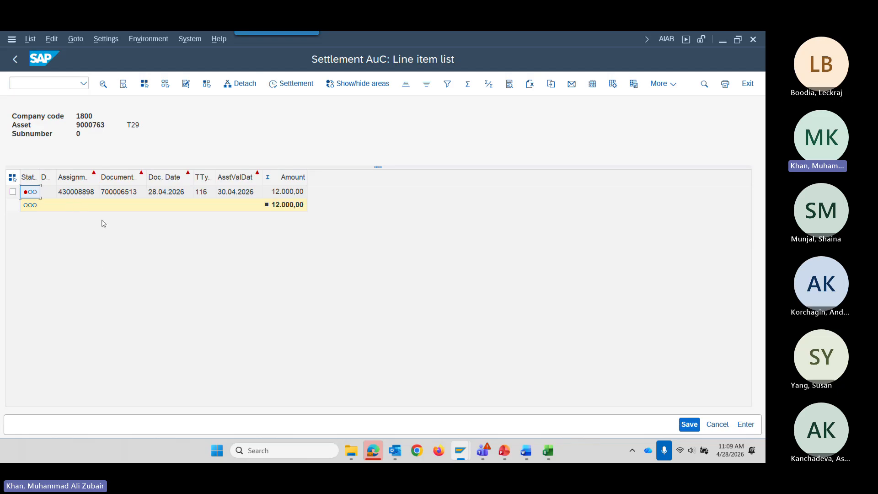
pyautogui.click(12, 192)
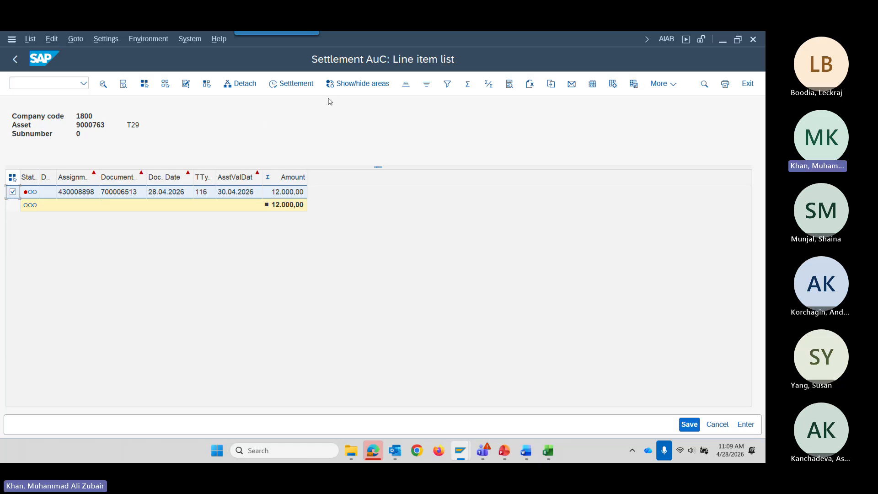
pyautogui.click(53, 39)
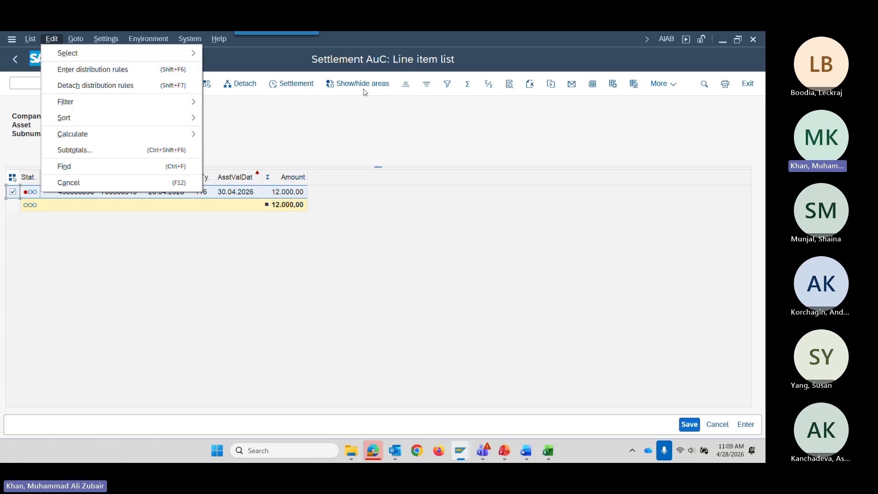
pyautogui.click(87, 73)
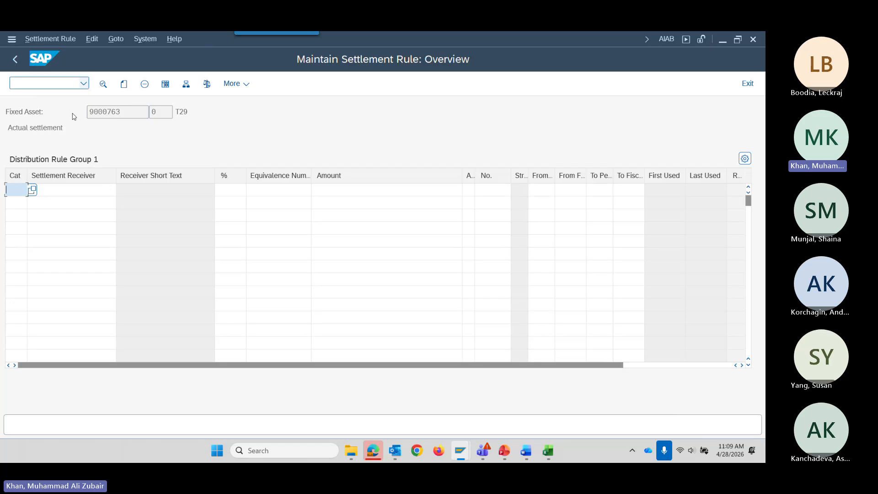
# Set the account assignment category of the first distribution rule to FXA (Asset)
pyautogui.click(32, 189)
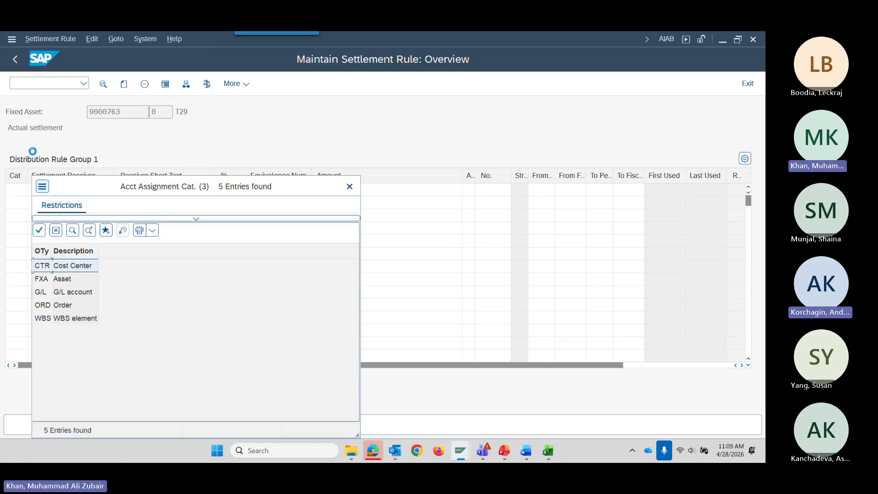
pyautogui.click(44, 281)
pyautogui.click(42, 234)
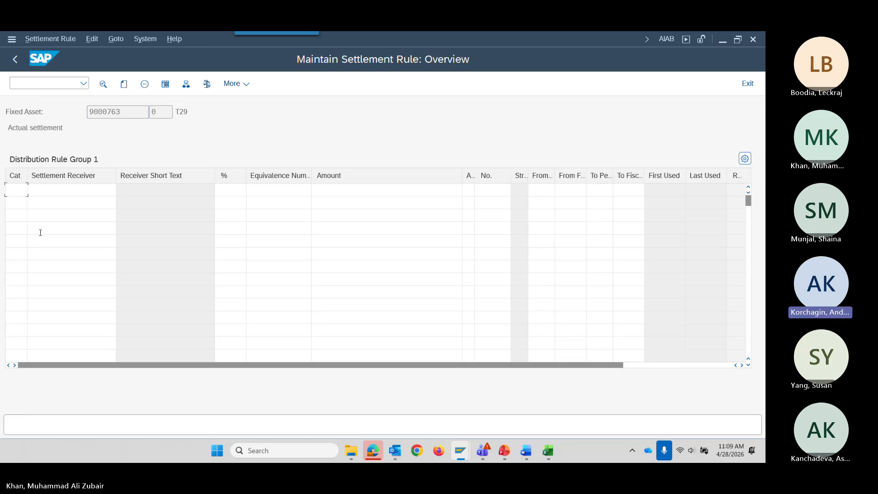
pyautogui.press('Tab')
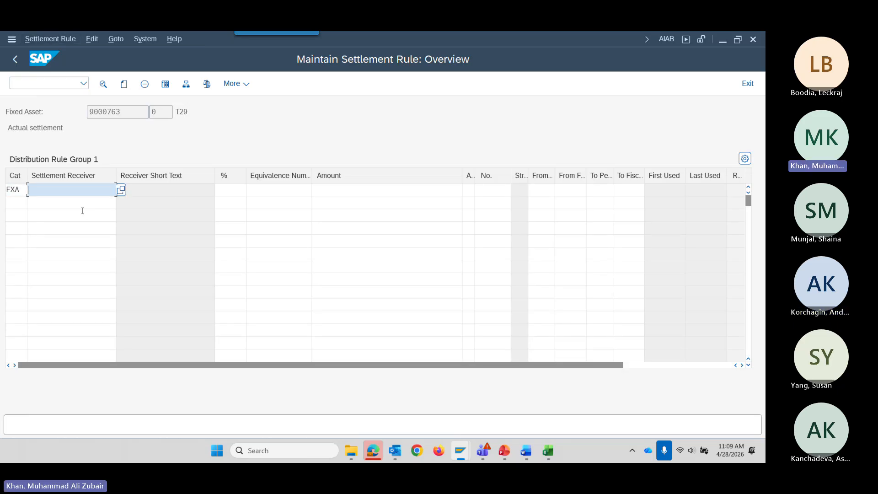
# Enter the final asset number from cell G13 of the ABIFL workbook as settlement receiver, with a 100 percent share
pyautogui.hotkey('alt', 'Tab')
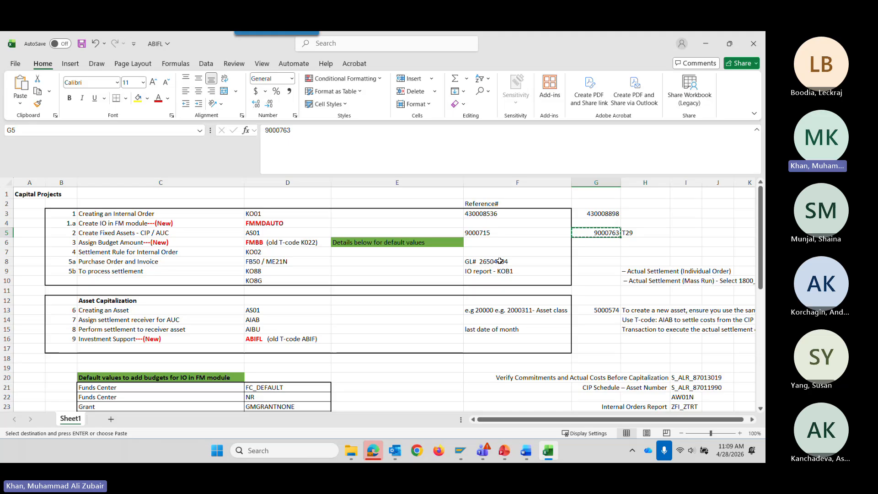
pyautogui.click(598, 311)
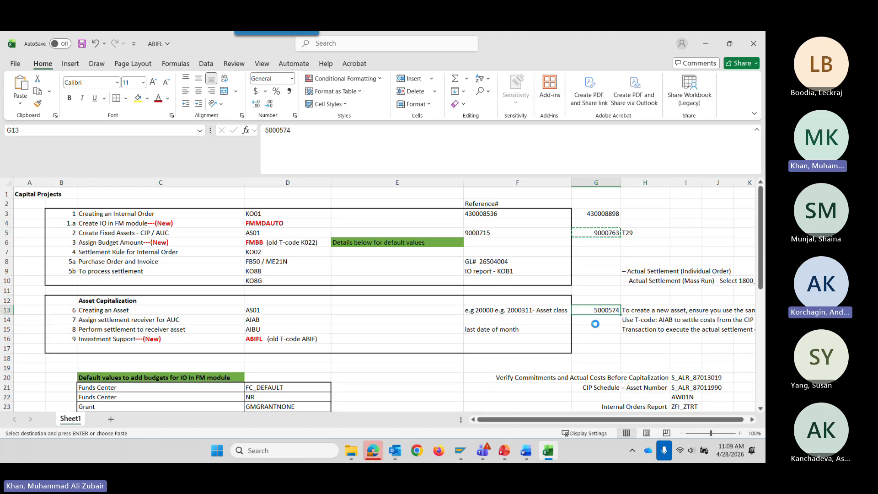
pyautogui.hotkey('alt', 'Tab')
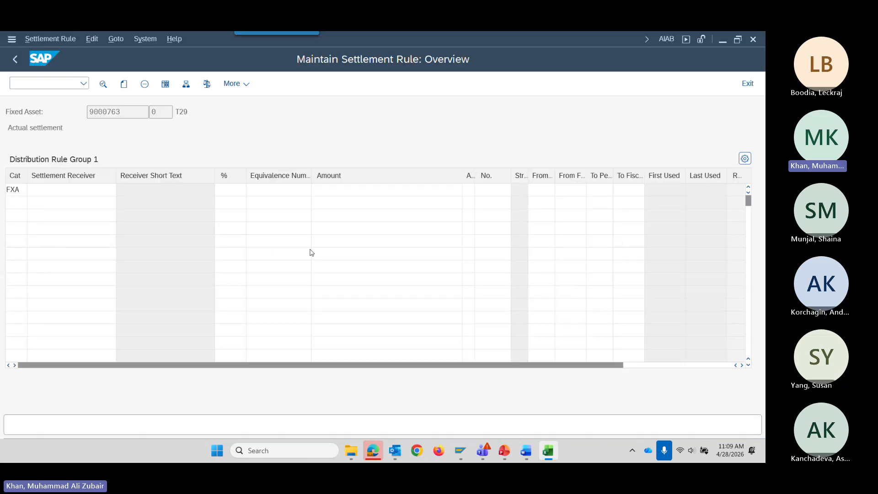
pyautogui.click(103, 194)
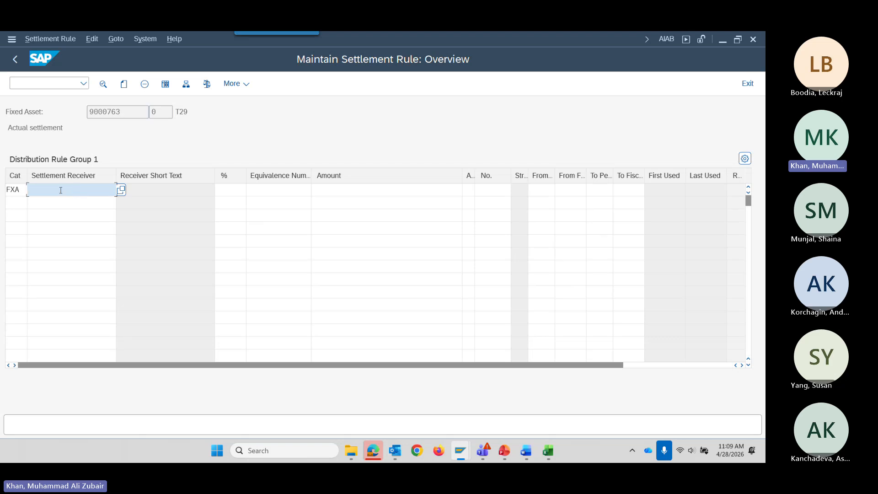
pyautogui.hotkey('ctrl', 'v')
pyautogui.press('Tab')
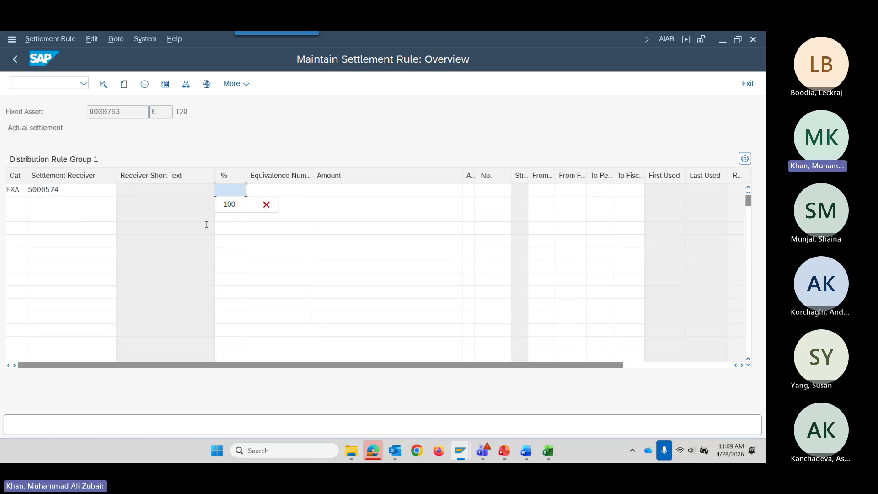
pyautogui.click(231, 204)
pyautogui.press('Return')
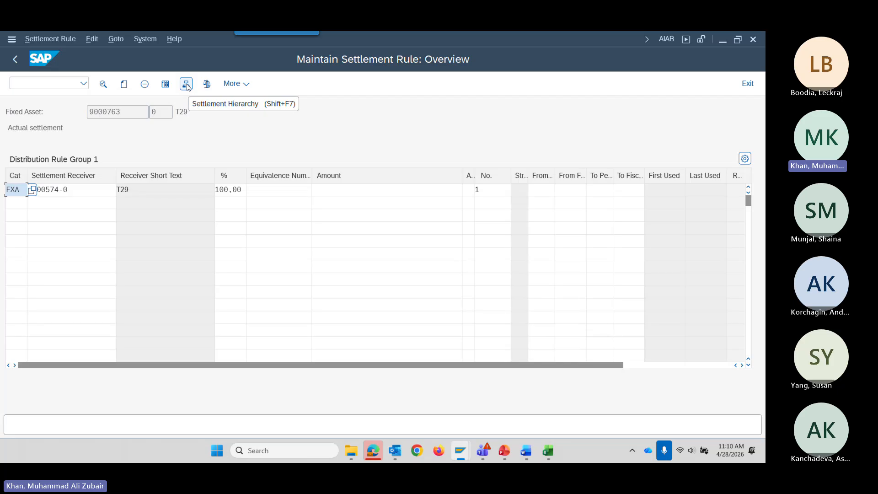
# Check the settlement rule for errors and return to the AuC line item list
pyautogui.click(207, 84)
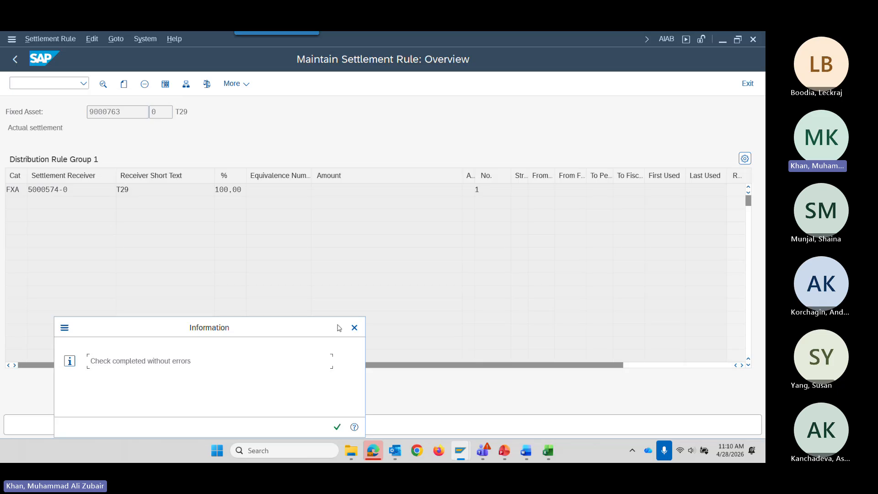
pyautogui.click(355, 328)
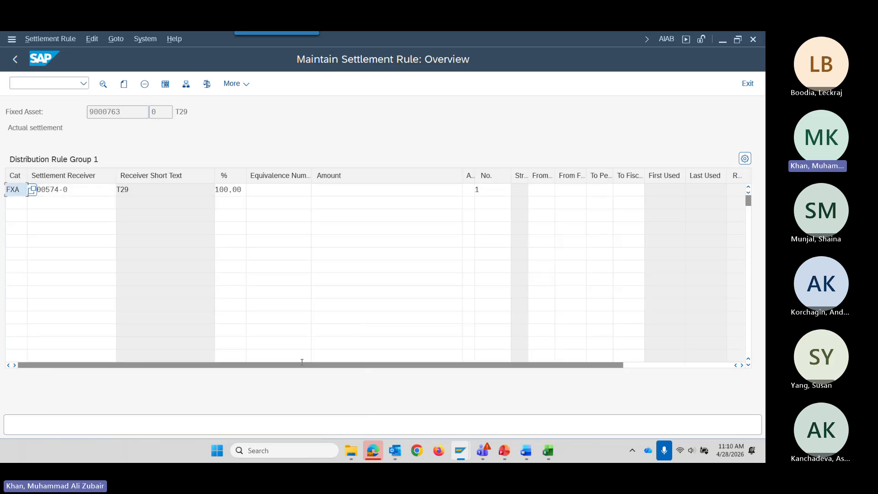
pyautogui.click(15, 59)
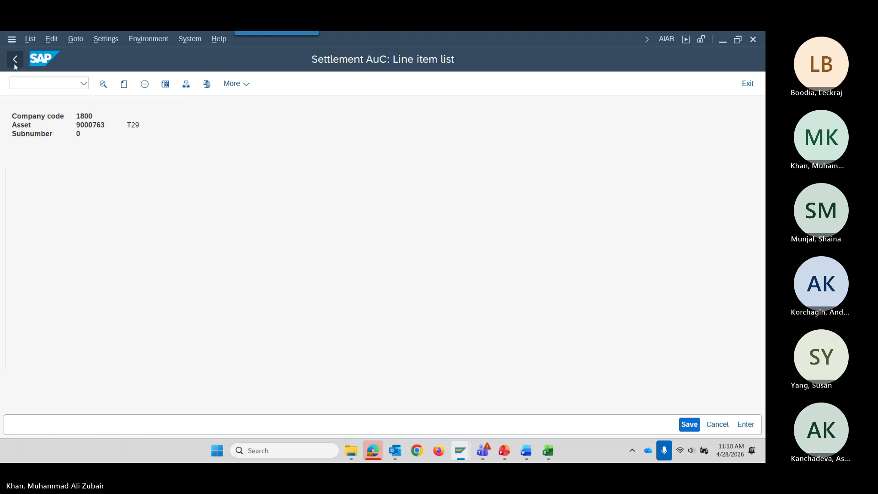
# Start the settlement for the T29 line item and save the changes to its distribution rules
pyautogui.click(53, 41)
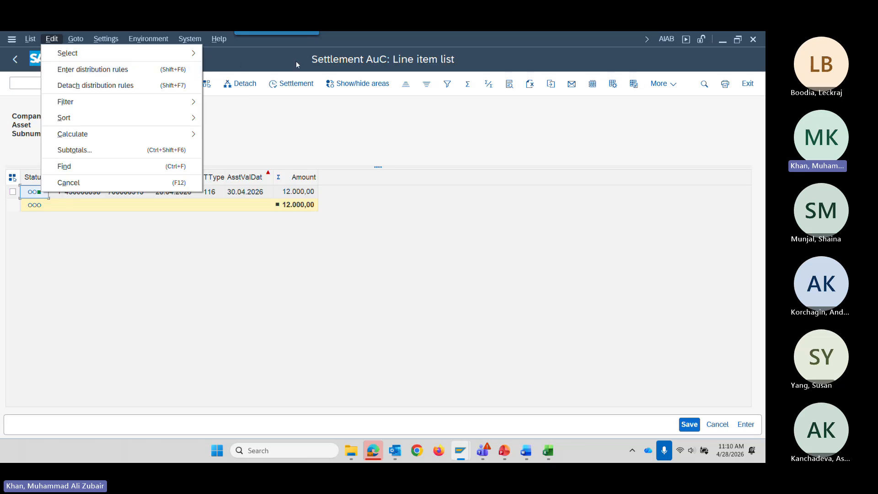
pyautogui.click(257, 63)
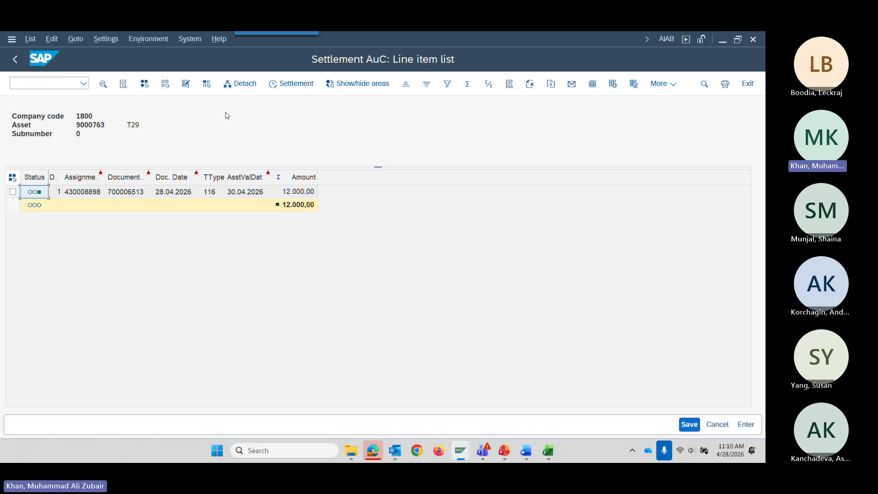
pyautogui.click(13, 191)
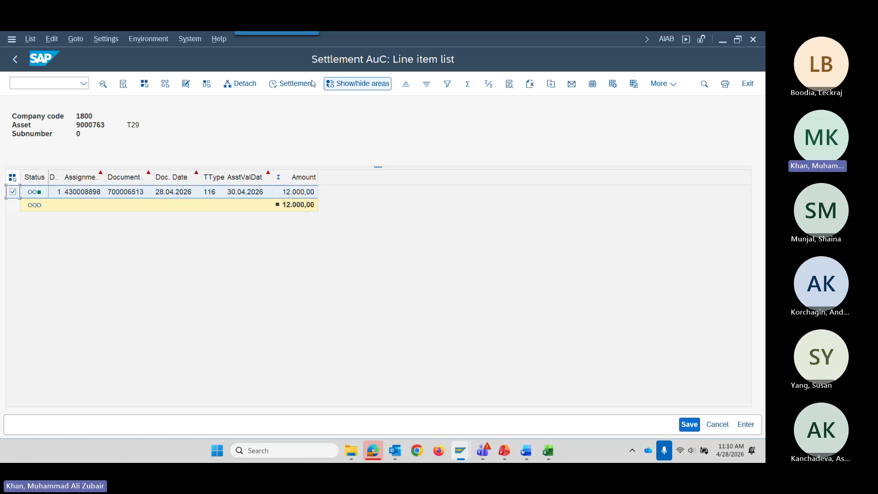
pyautogui.click(295, 84)
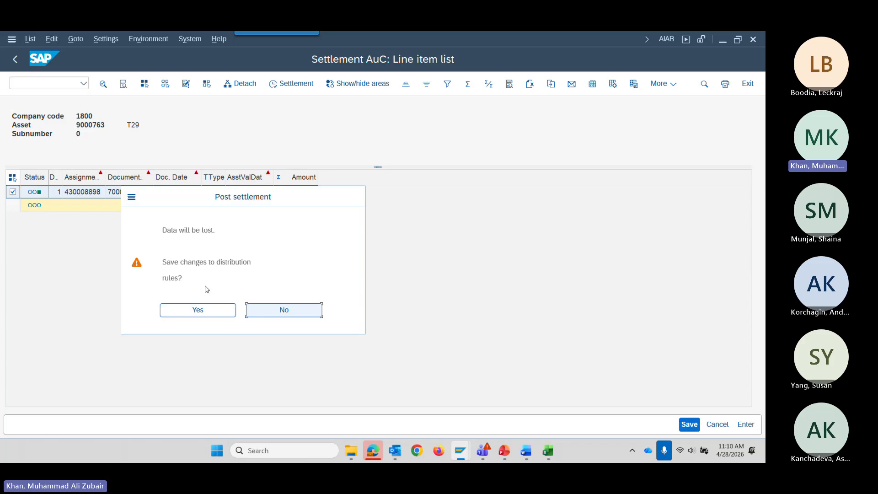
pyautogui.click(195, 312)
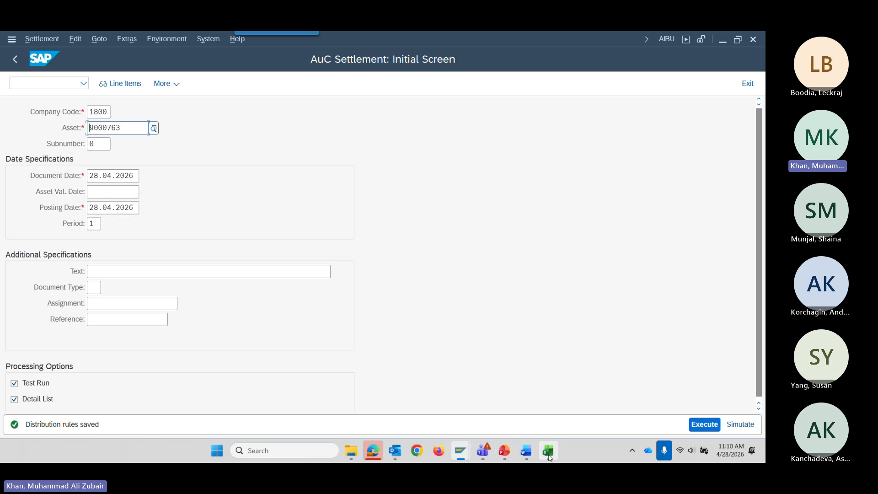
# Review the AIAB and AIBU steps in the ABIFL workbook, and return to SAP's AuC settlement screen
pyautogui.moveTo(549, 453)
pyautogui.click(536, 398)
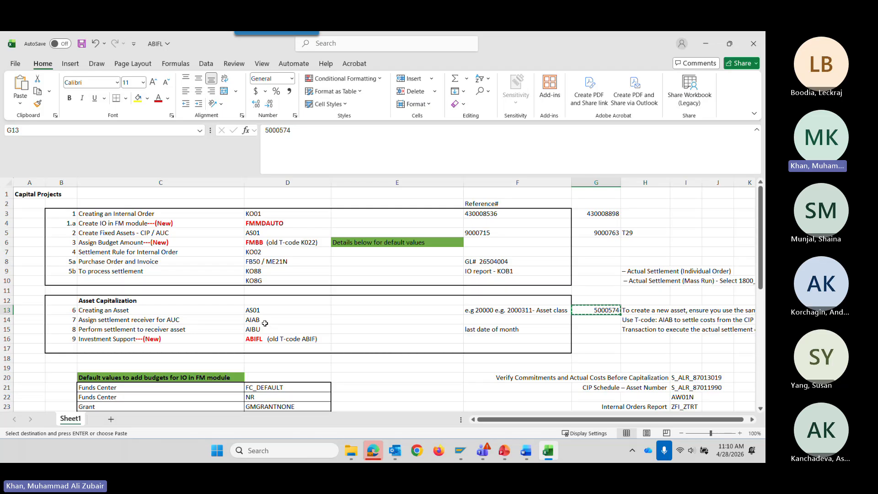
pyautogui.click(259, 332)
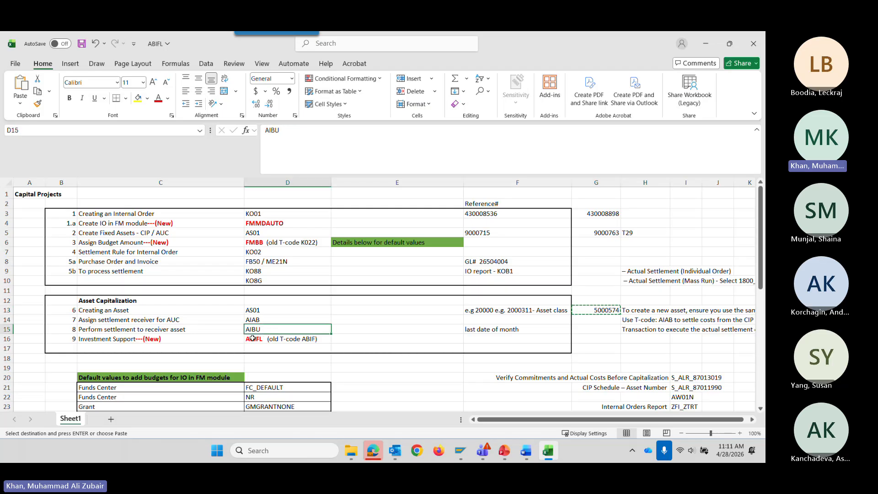
pyautogui.hotkey('alt', 'Tab')
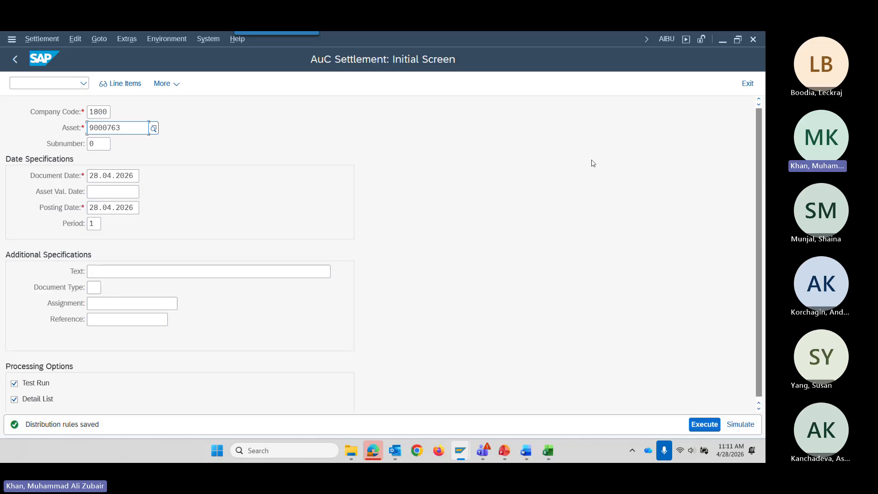
pyautogui.hotkey('alt', 'Tab')
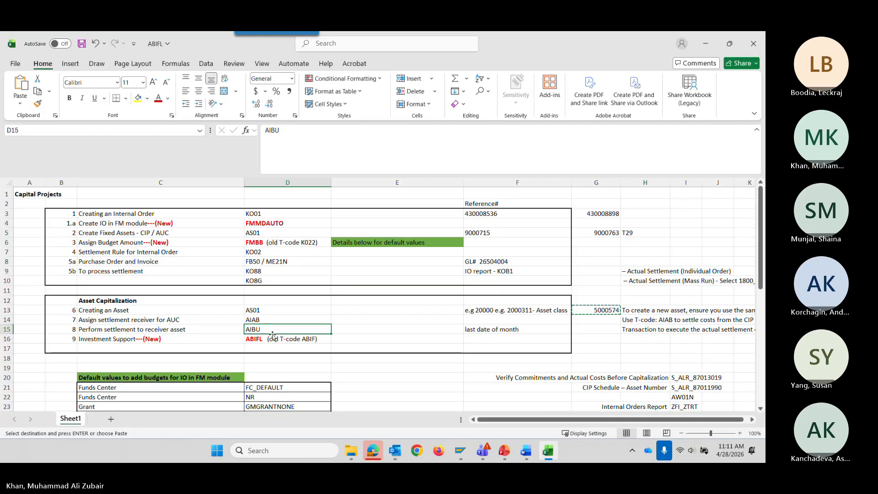
pyautogui.click(265, 320)
pyautogui.click(260, 330)
pyautogui.hotkey('alt', 'Tab')
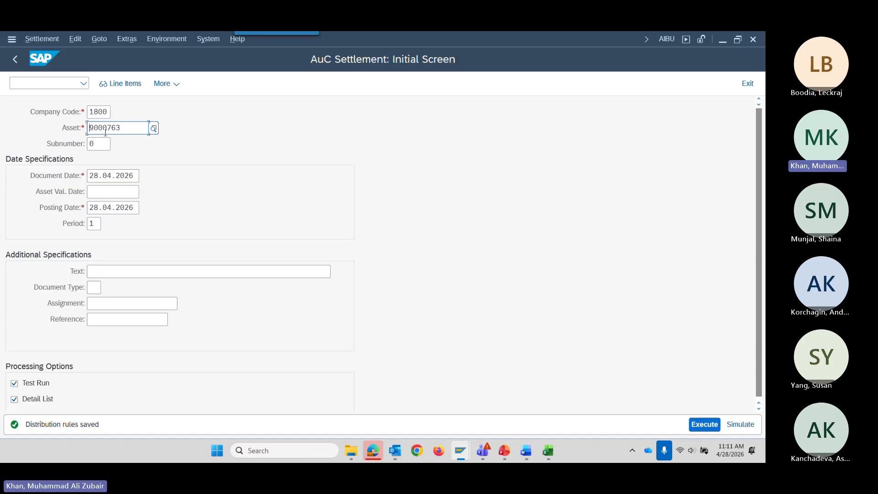
# Set the document date, asset value date and posting date of the AuC settlement to 30.04.2026
pyautogui.click(134, 175)
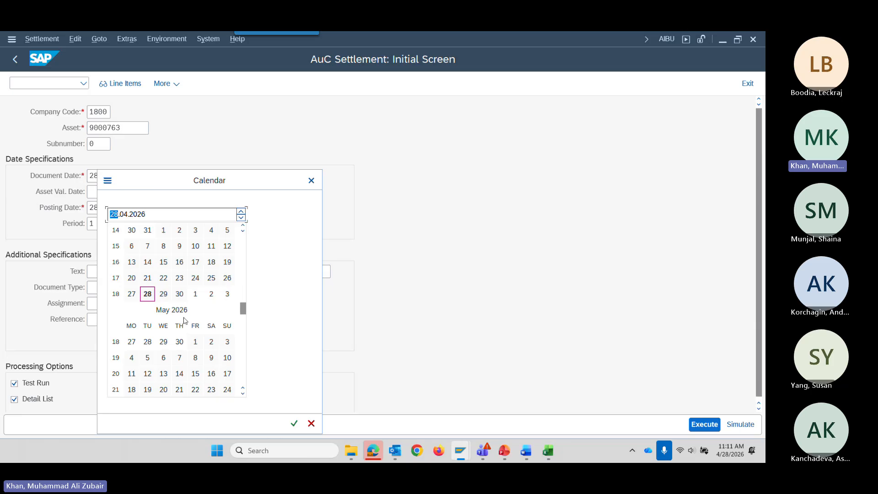
pyautogui.doubleClick(179, 293)
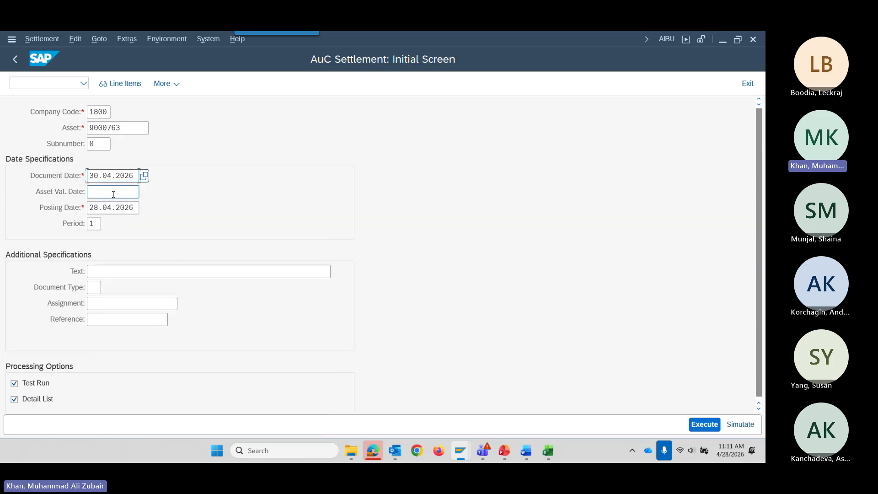
pyautogui.click(145, 196)
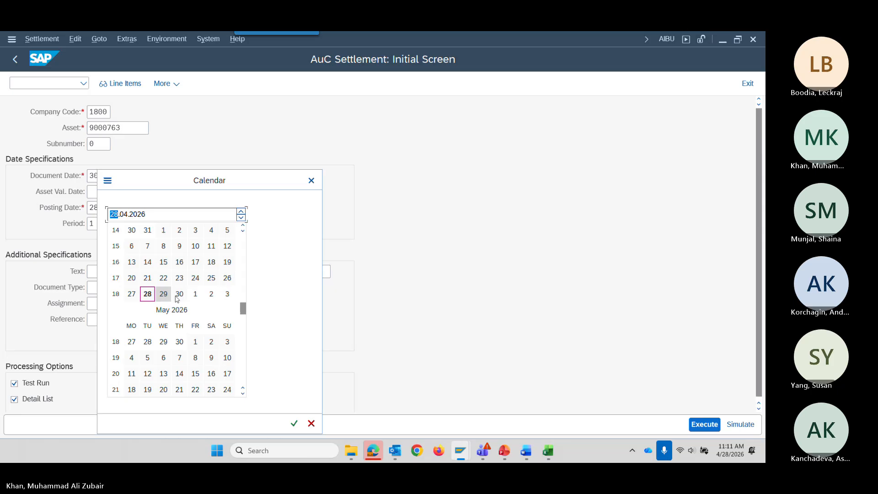
pyautogui.doubleClick(177, 295)
pyautogui.click(118, 208)
pyautogui.click(145, 208)
pyautogui.click(185, 294)
pyautogui.click(185, 294)
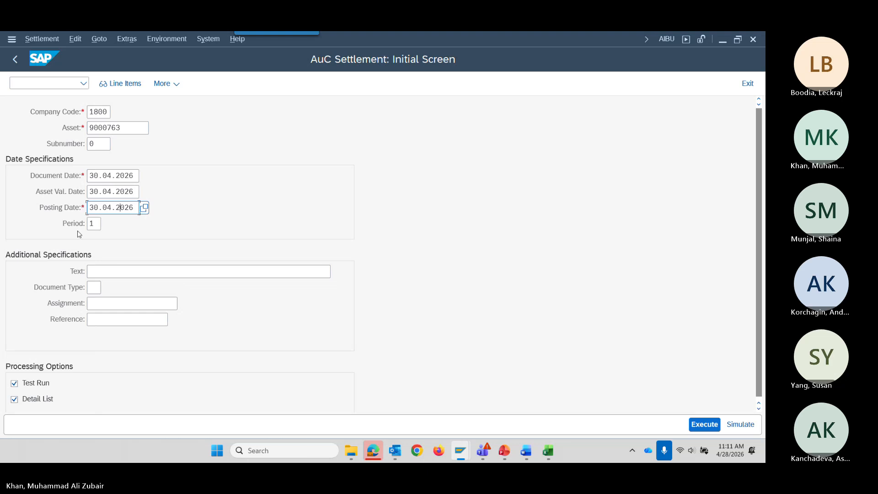
pyautogui.click(115, 274)
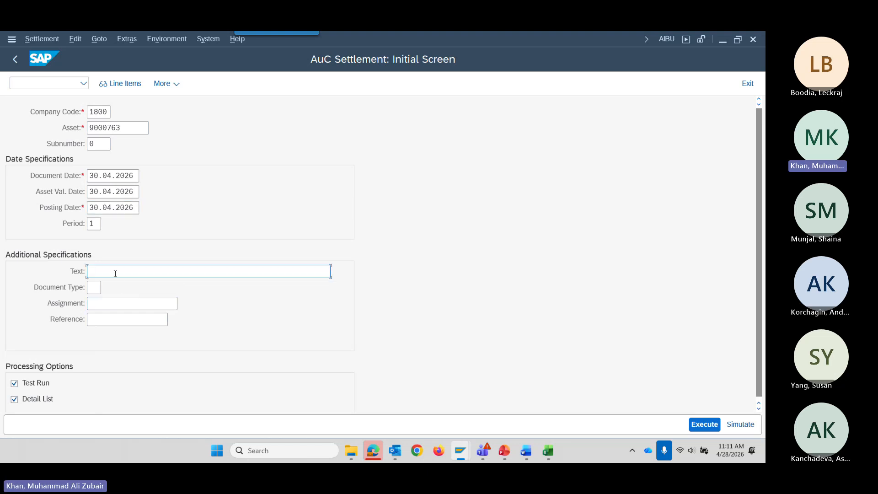
pyautogui.write('T')
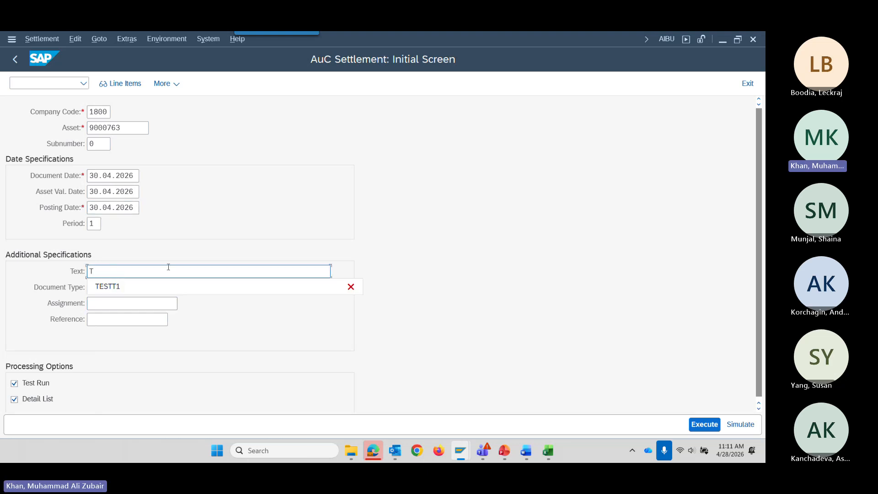
pyautogui.click(129, 272)
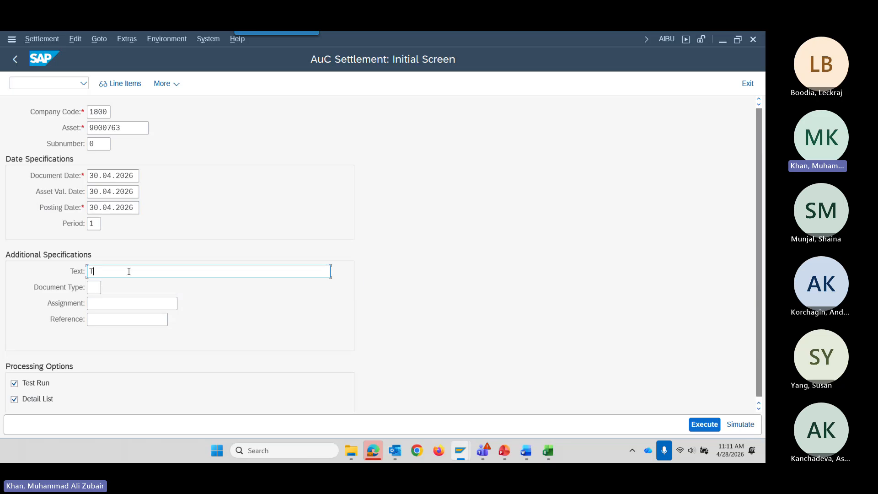
pyautogui.press('BackSpace')
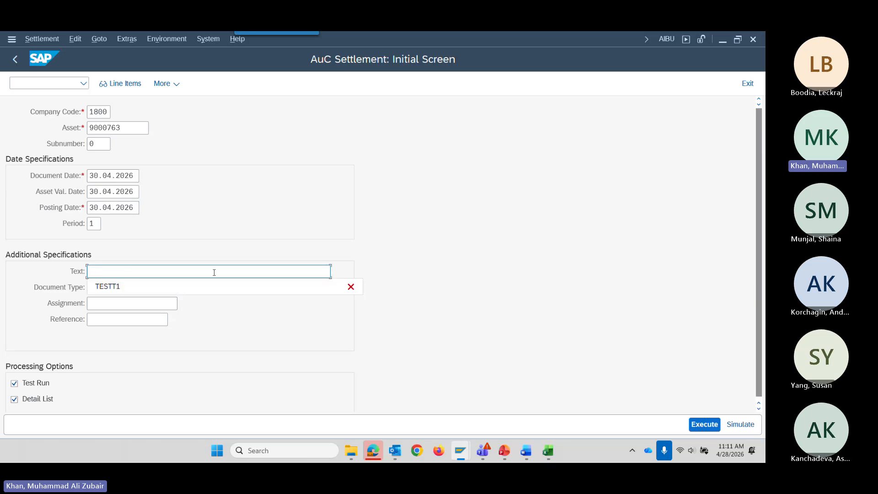
# Set the AuC settlement text to "9000763 TO 5000574", copying both asset numbers from the ABIFL workbook
pyautogui.click(549, 453)
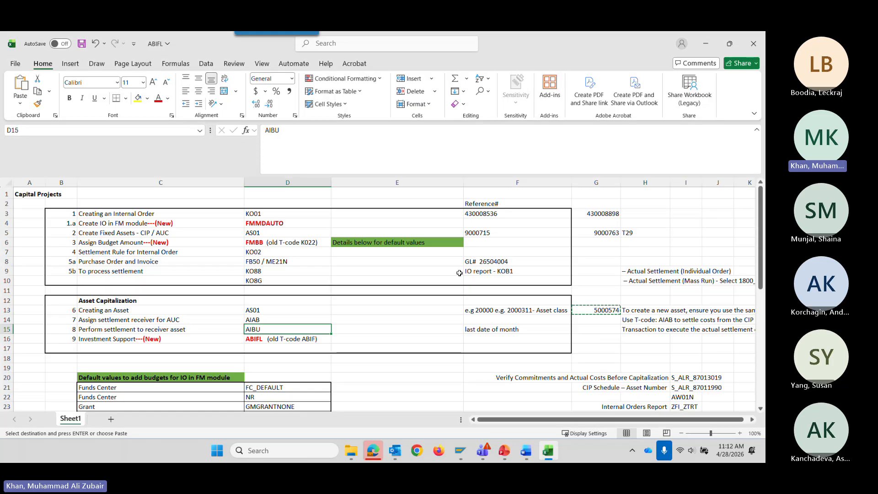
pyautogui.click(493, 234)
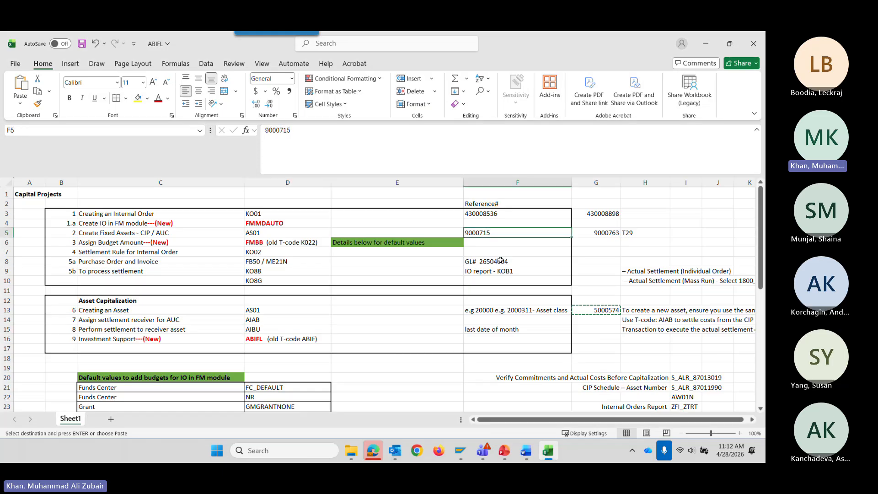
pyautogui.click(604, 231)
pyautogui.hotkey('ctrl', 'c')
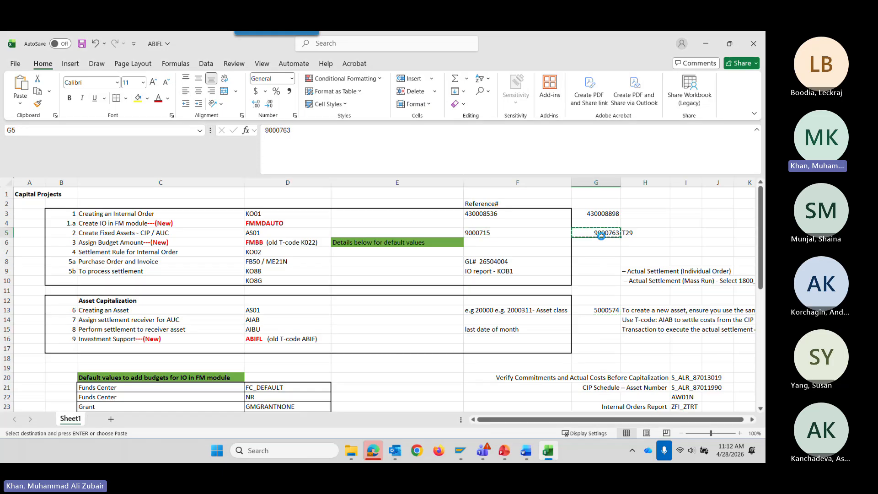
pyautogui.hotkey('alt', 'Tab')
pyautogui.hotkey('ctrl', 'v')
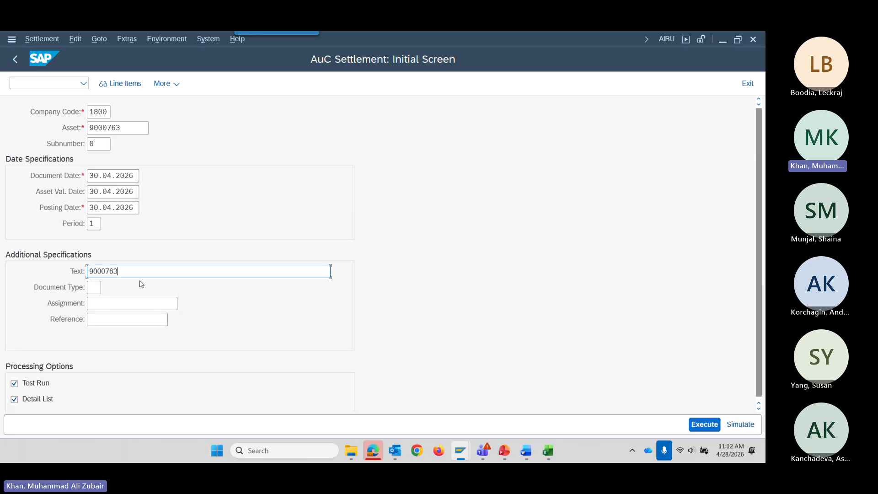
pyautogui.write('TO')
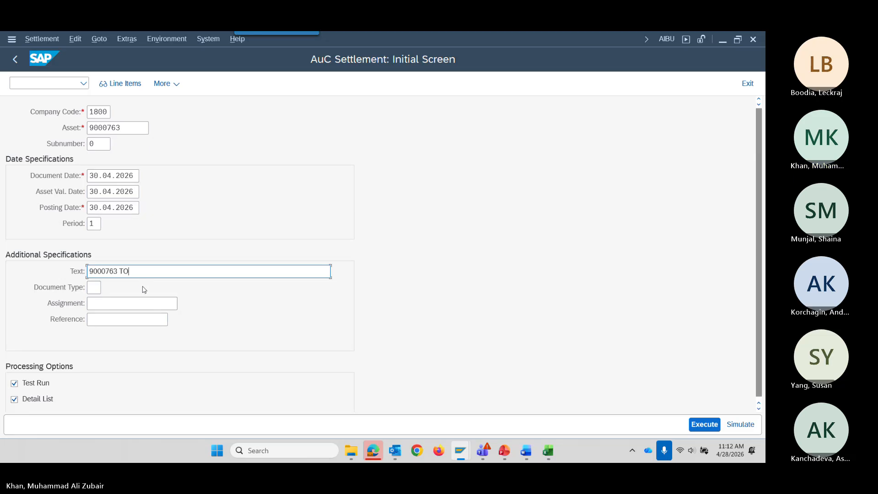
pyautogui.hotkey('alt', 'Tab')
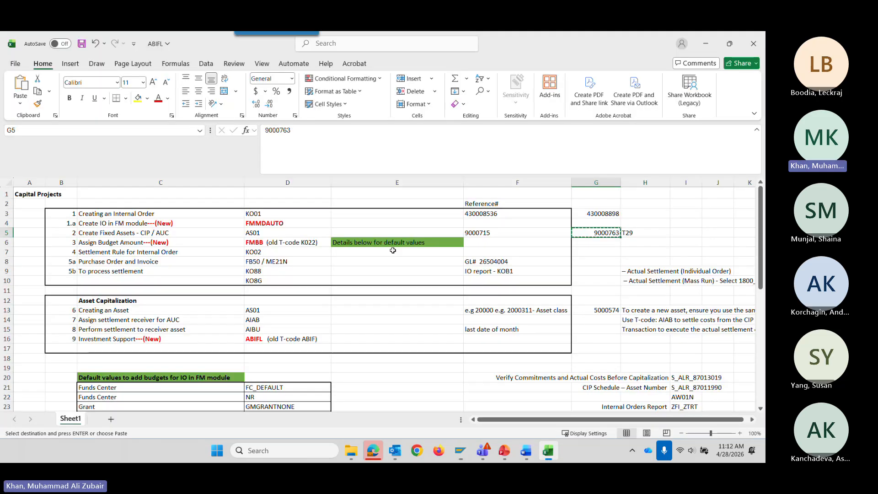
pyautogui.click(602, 310)
pyautogui.hotkey('ctrl', 'c')
pyautogui.hotkey('alt', 'Tab')
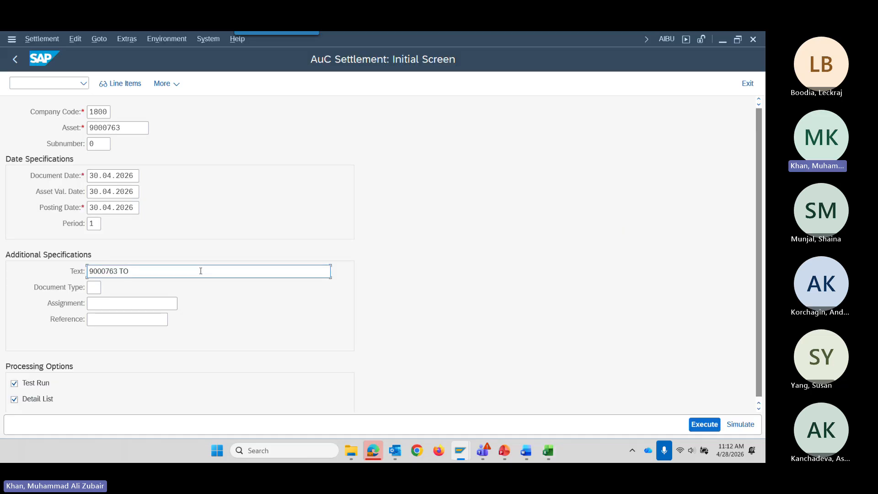
pyautogui.hotkey('ctrl', 'v')
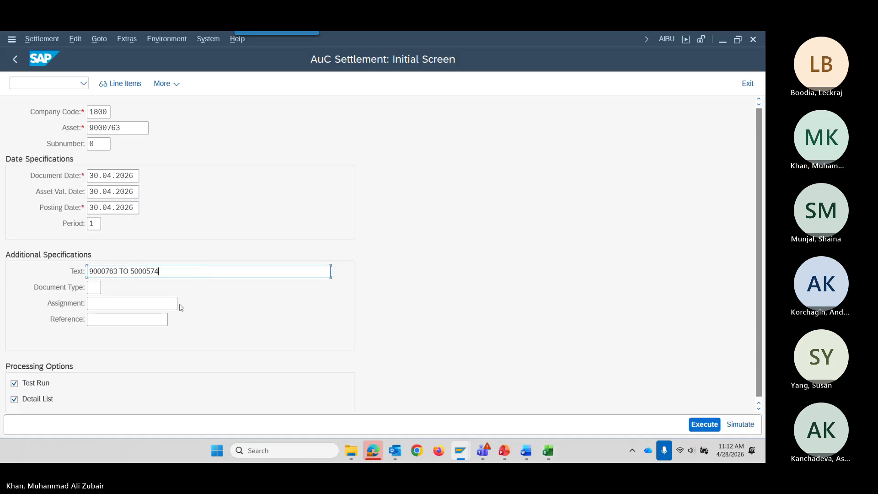
# Copy the settlement text into the Reference and Assignment fields
pyautogui.moveTo(160, 271); pyautogui.dragTo(77, 270)
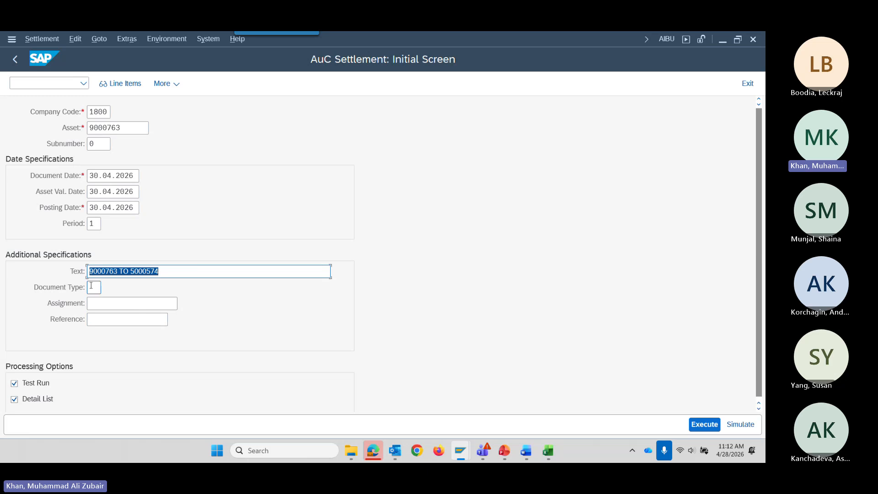
pyautogui.click(127, 328)
pyautogui.click(128, 319)
pyautogui.hotkey('ctrl', 'v')
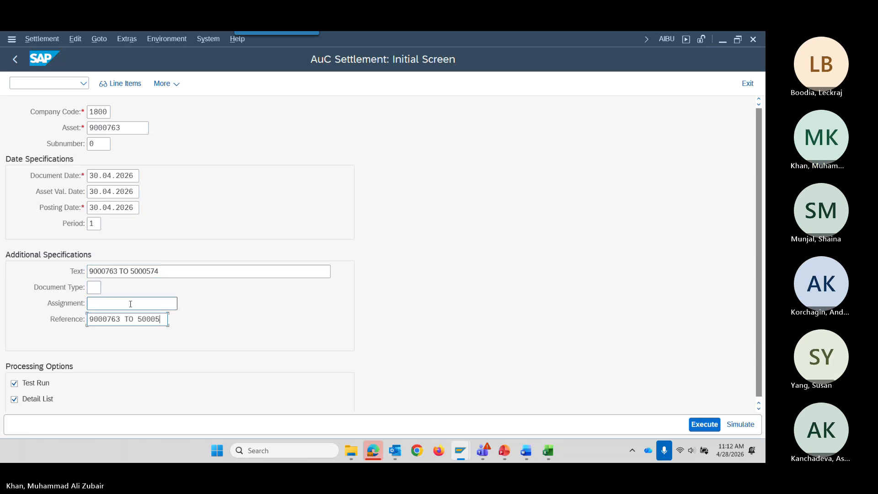
pyautogui.click(131, 304)
pyautogui.hotkey('ctrl', 'v')
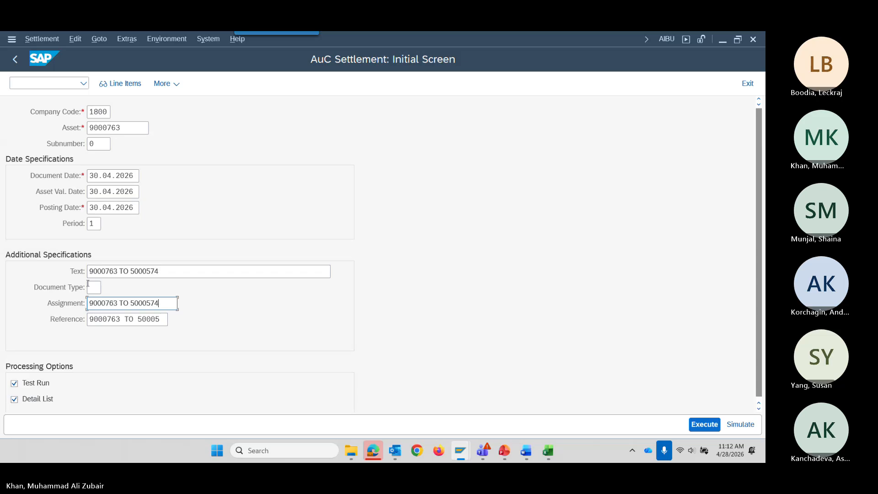
# Execute the AuC settlement of asset 9000763 as a test run and return to the initial screen
pyautogui.click(110, 288)
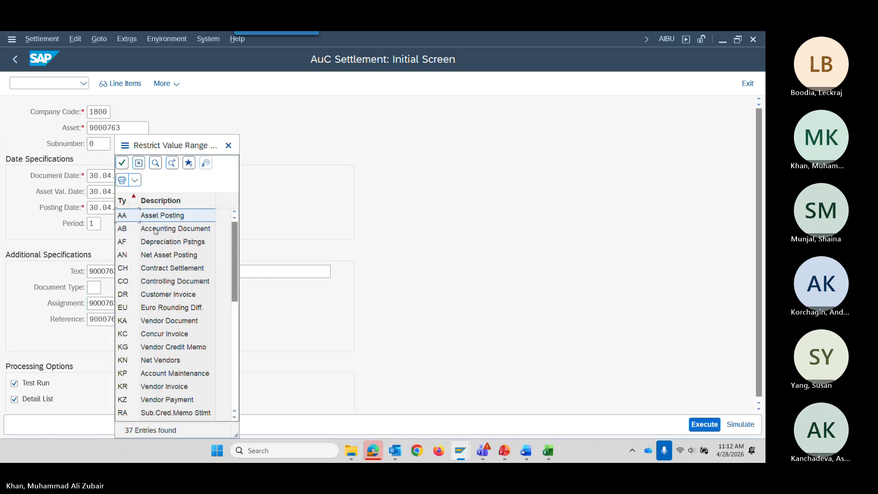
pyautogui.click(229, 146)
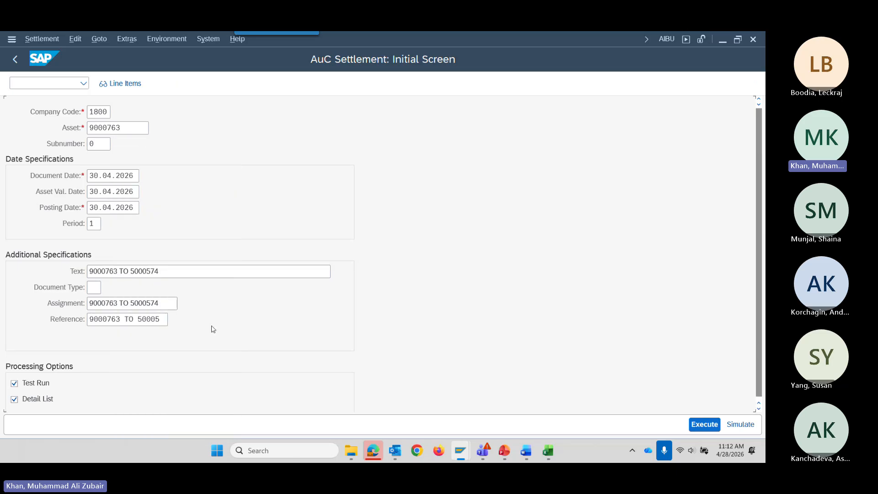
pyautogui.click(707, 425)
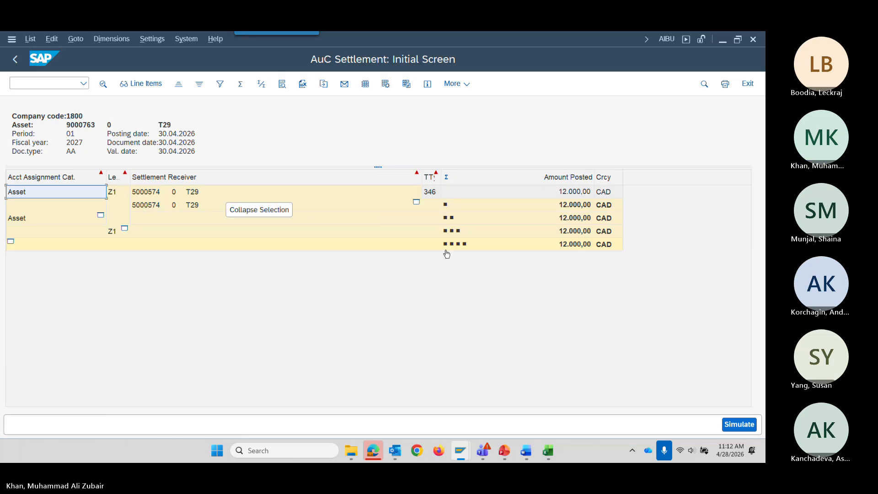
pyautogui.click(16, 60)
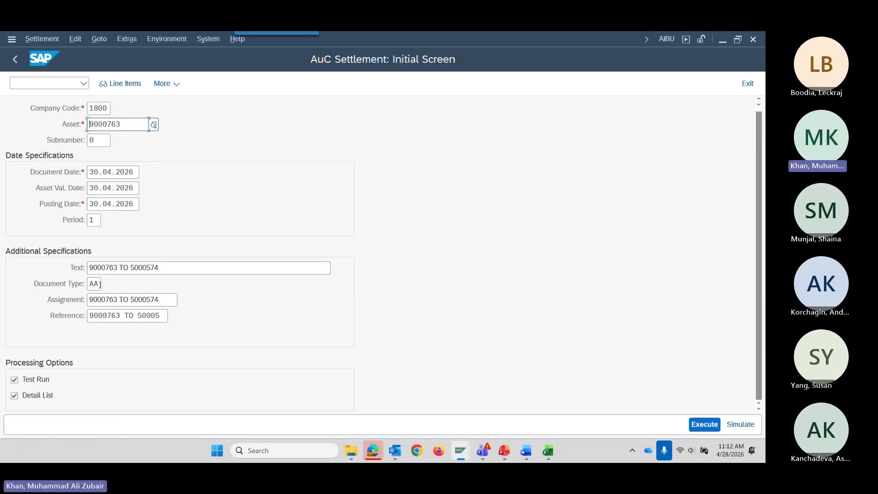
# Turn off Test Run and execute the actual AuC settlement
pyautogui.click(14, 380)
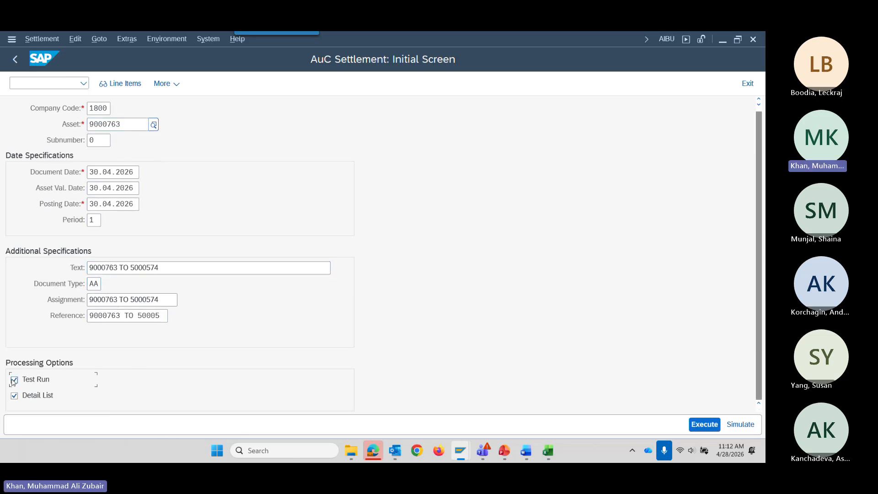
pyautogui.click(705, 425)
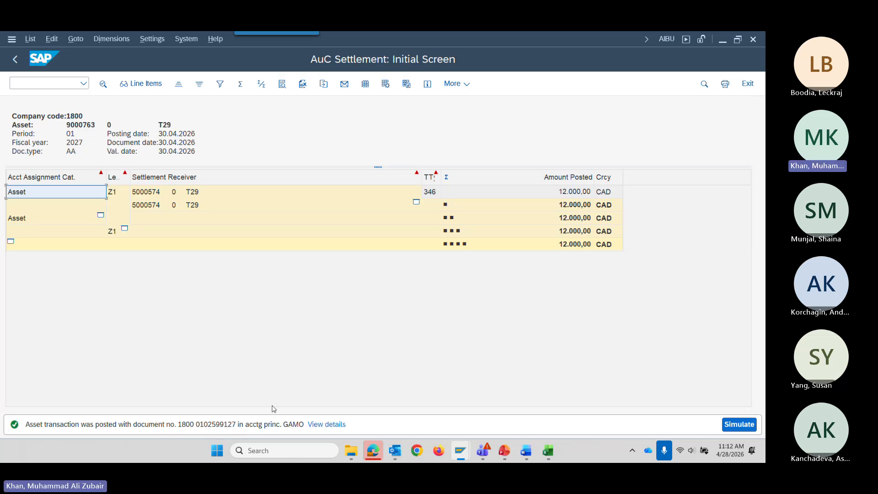
# Review the CIP and final asset numbers and the AIBU and ABIFL steps in the ABIFL workbook
pyautogui.moveTo(540, 461)
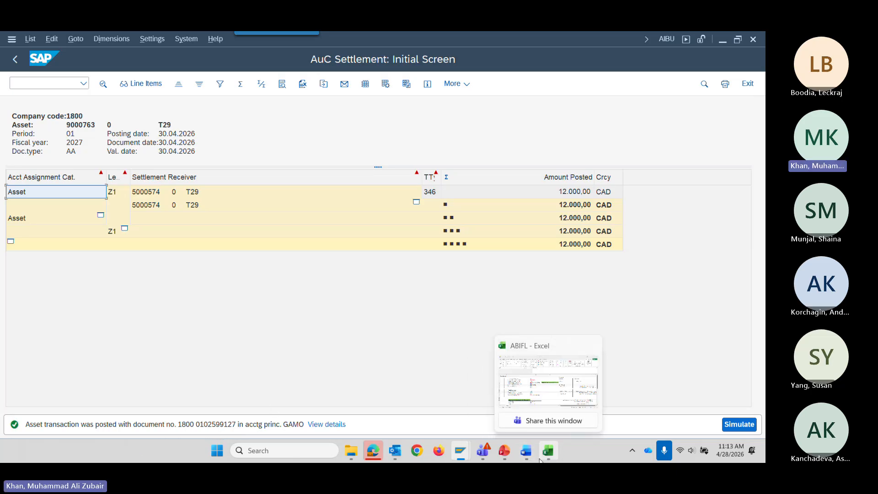
pyautogui.click(531, 394)
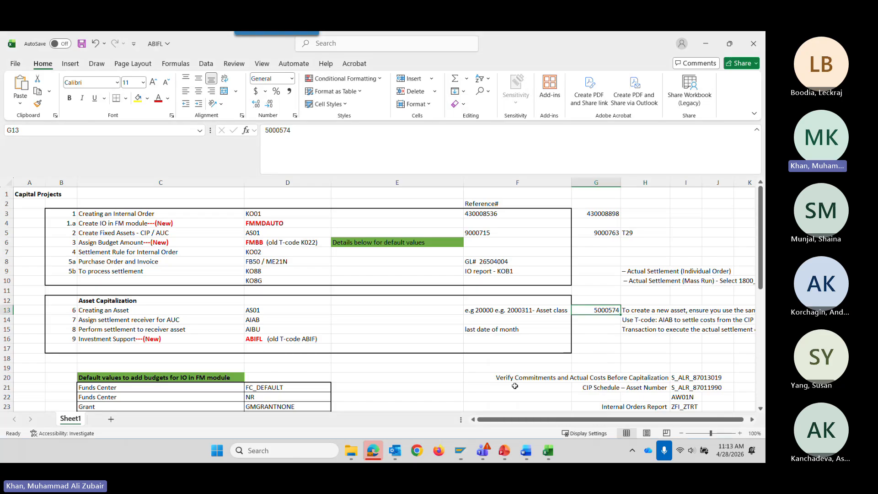
pyautogui.click(602, 233)
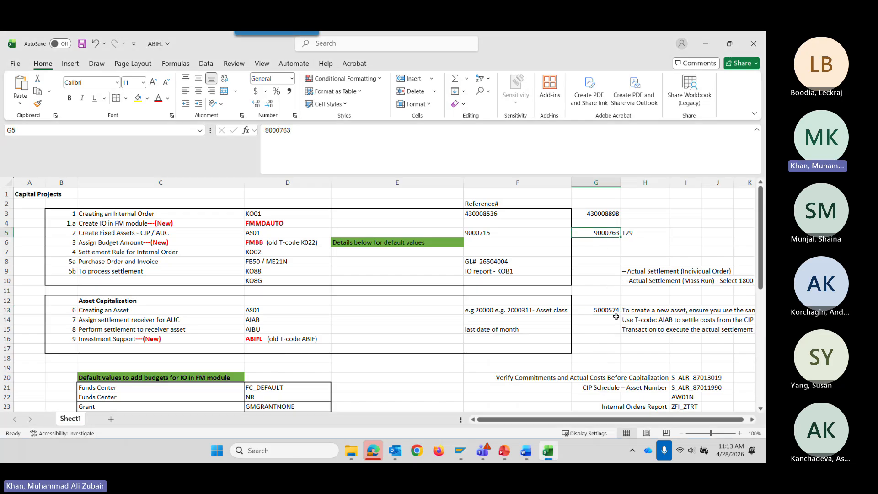
pyautogui.click(602, 311)
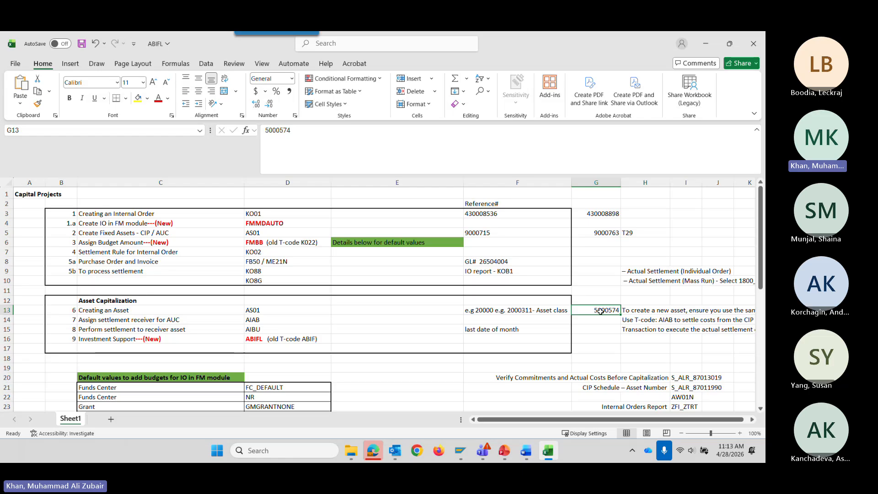
pyautogui.click(1, 329)
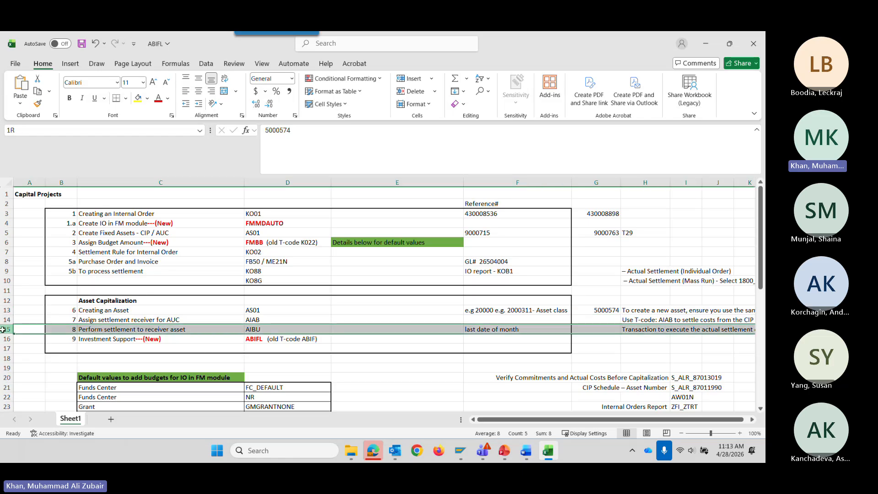
pyautogui.click(5, 339)
pyautogui.click(275, 339)
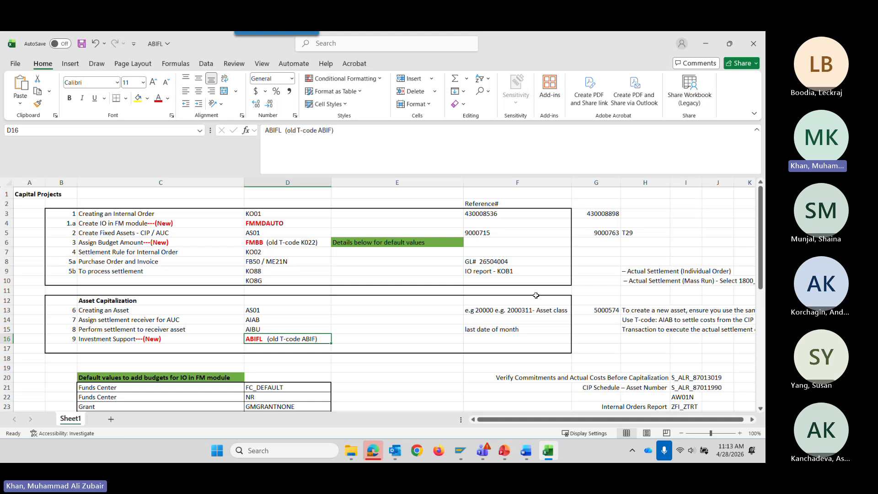
# Copy the final asset number 5000574 from the workbook, close SAP's internal order display, and return to the AuC settlement window
pyautogui.click(599, 311)
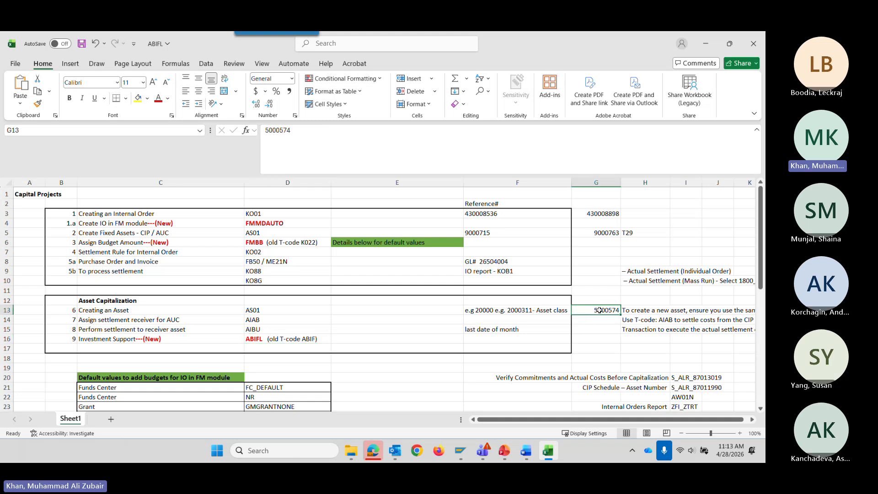
pyautogui.hotkey('ctrl', 'c')
pyautogui.moveTo(460, 450)
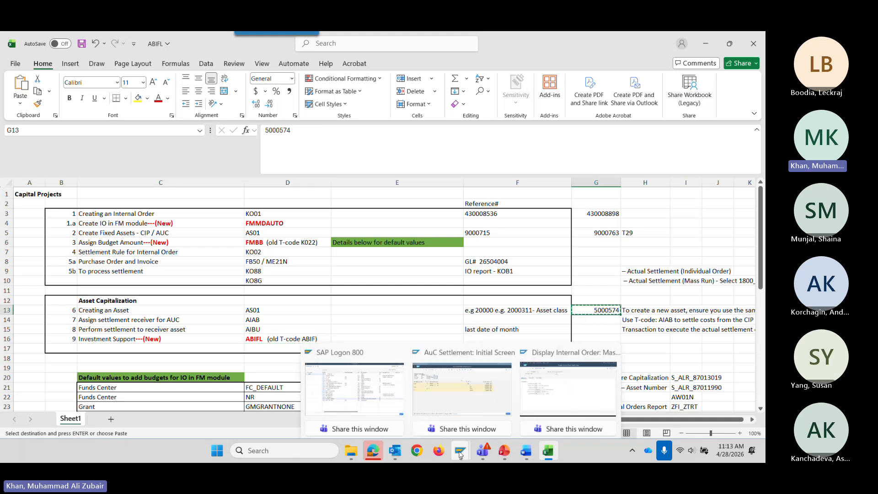
pyautogui.click(466, 397)
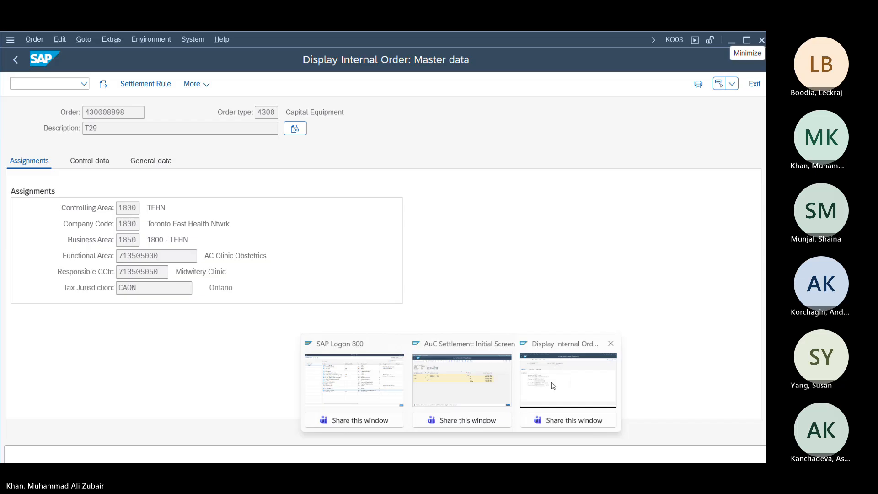
pyautogui.click(556, 392)
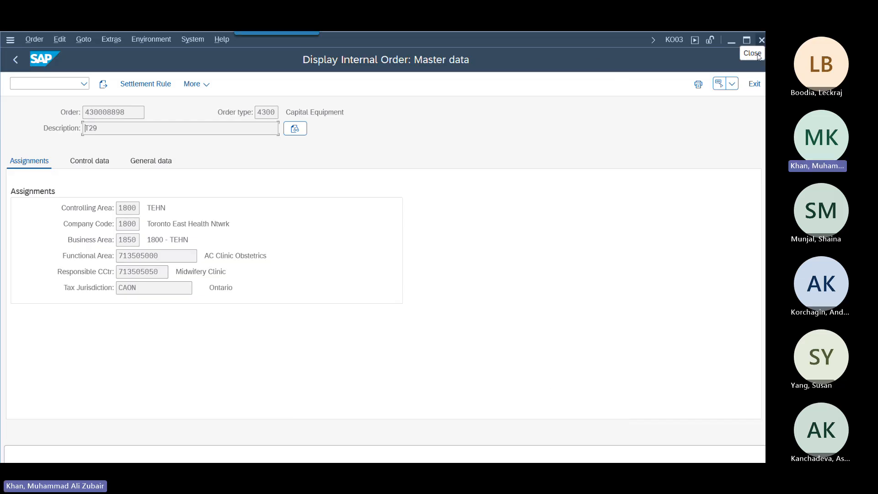
pyautogui.click(762, 40)
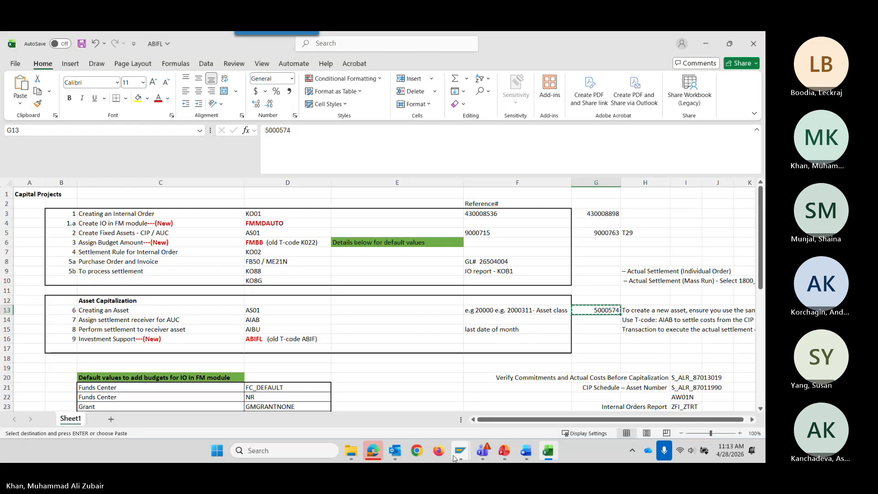
pyautogui.moveTo(460, 456)
pyautogui.click(514, 393)
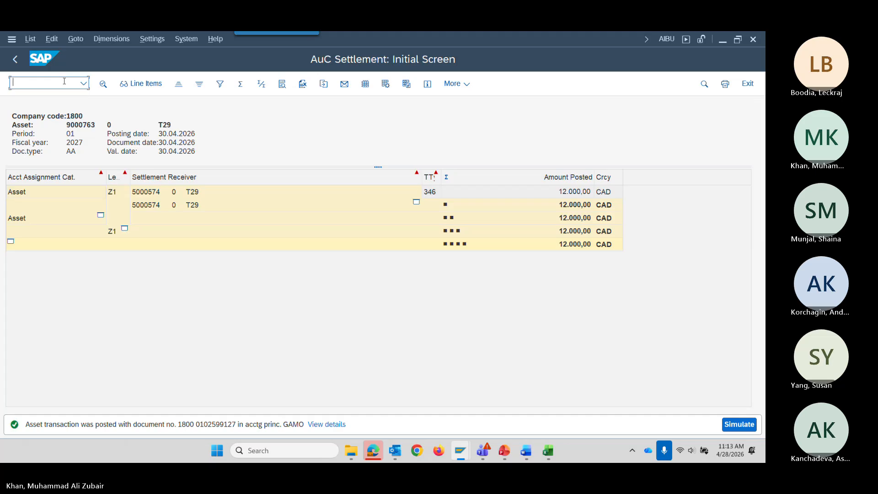
# Open the Asset Explorer with transaction AW01N for asset 5000574 in company code 1800
pyautogui.click(64, 81)
pyautogui.write('/NA')
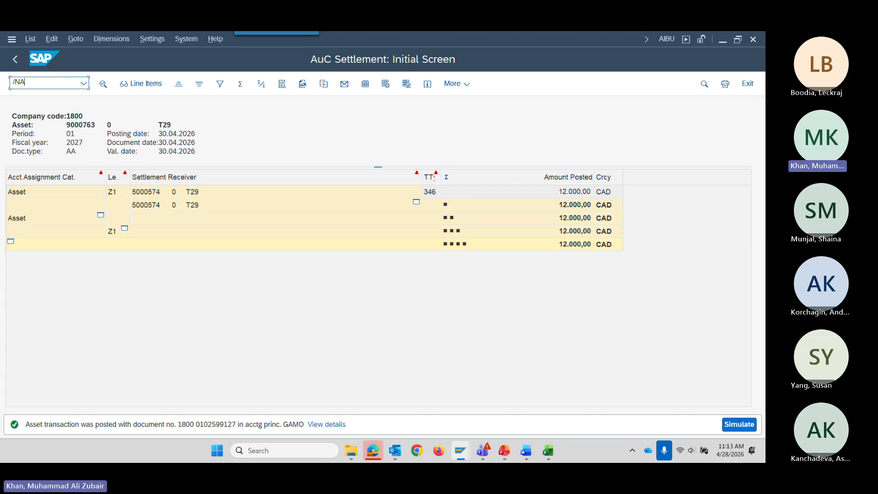
pyautogui.write('W01N')
pyautogui.press('Return')
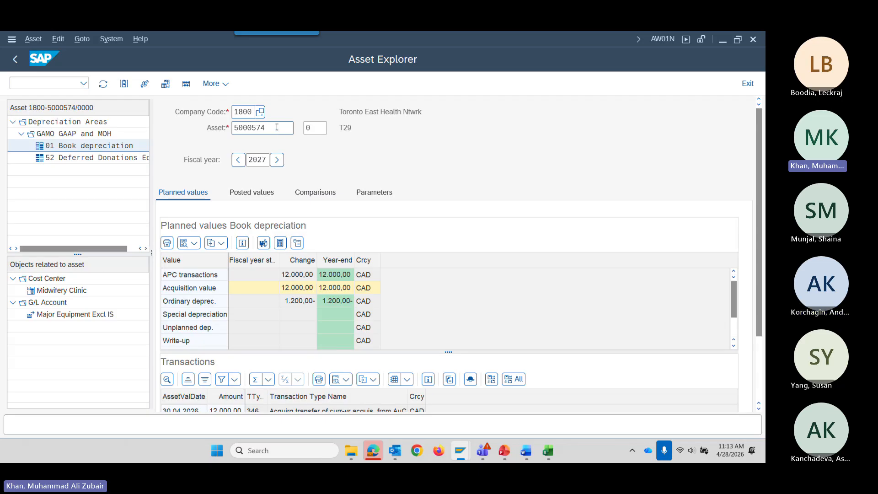
# Copy CIP asset number 9000763 from the workbook, and display depreciation area 52 Deferred Donations of asset 5000574 in SAP's Asset Explorer
pyautogui.moveTo(548, 450)
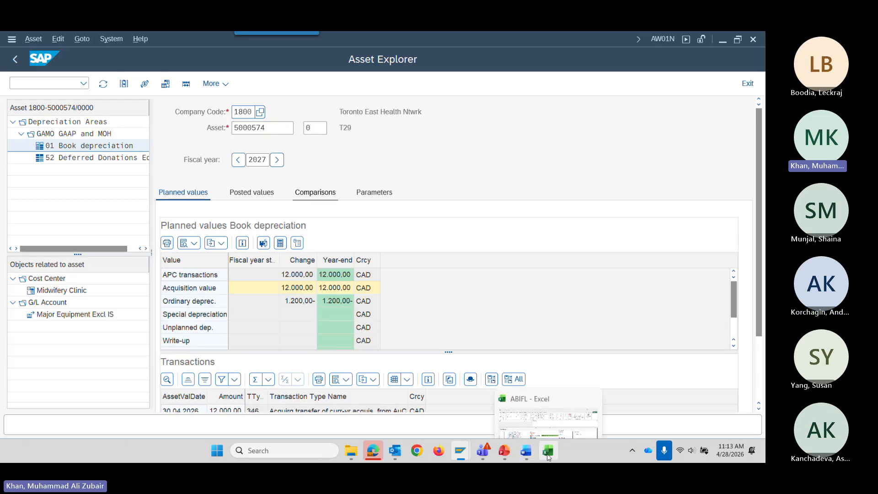
pyautogui.click(562, 404)
pyautogui.click(601, 231)
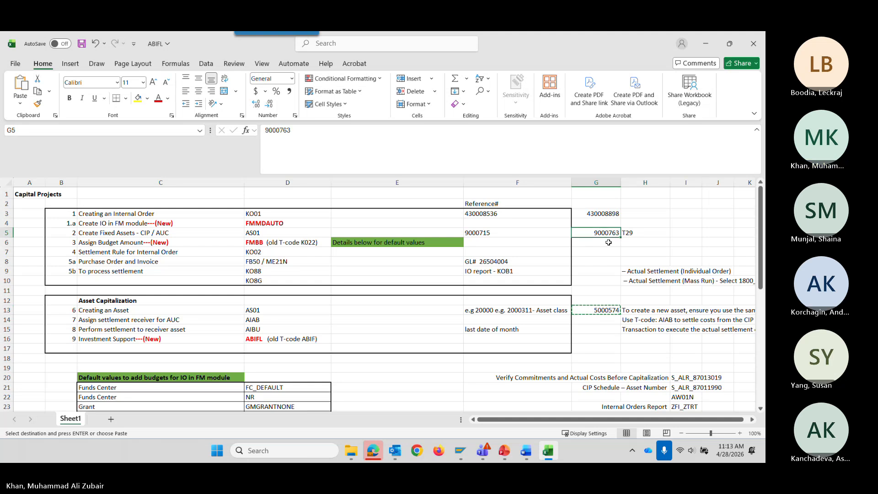
pyautogui.hotkey('ctrl', 'c')
pyautogui.hotkey('alt', 'Tab')
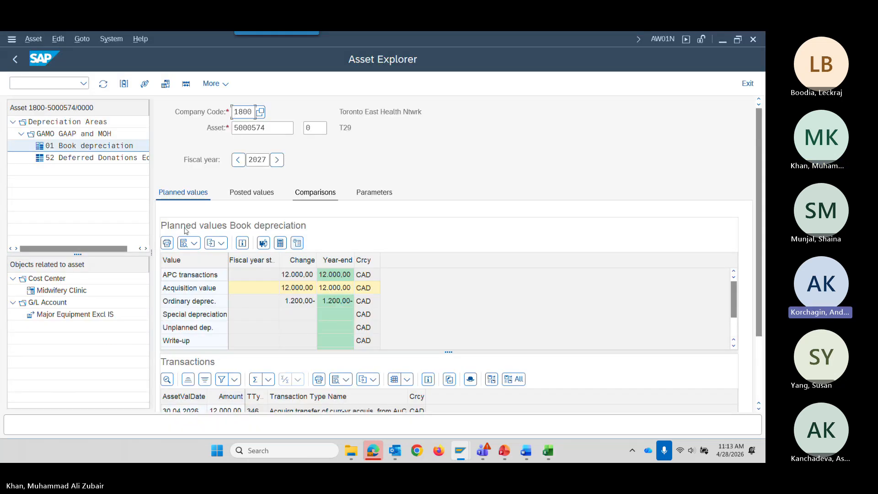
pyautogui.click(70, 158)
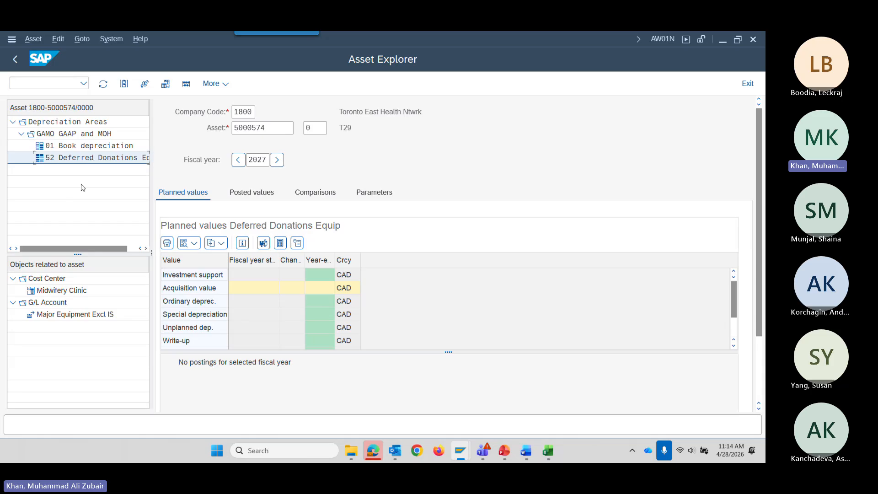
# Display the planned values and transactions of depreciation area 01 Book depreciation for asset 5000574
pyautogui.click(76, 149)
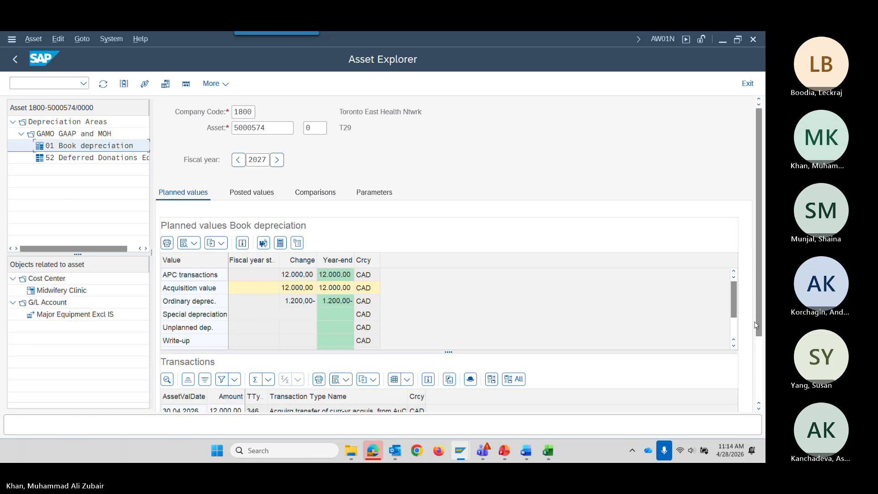
pyautogui.scroll(-3, 760, 365)
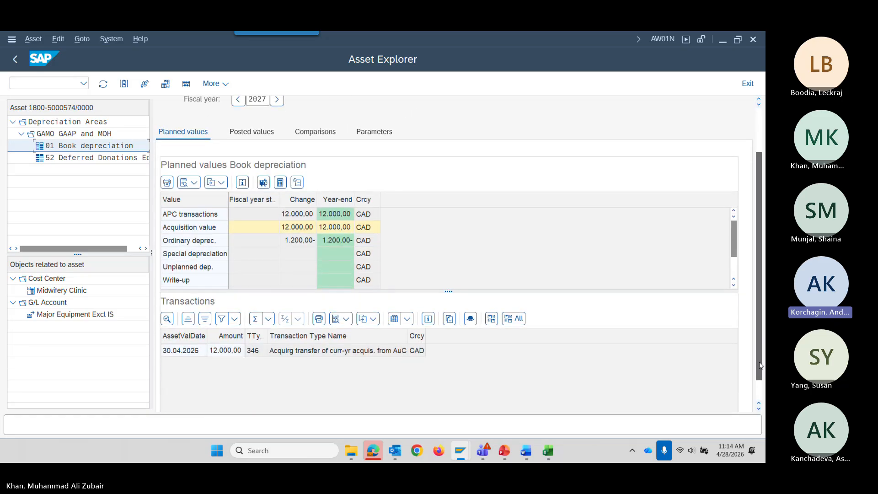
pyautogui.scroll(2, 761, 364)
pyautogui.scroll(-1, 765, 339)
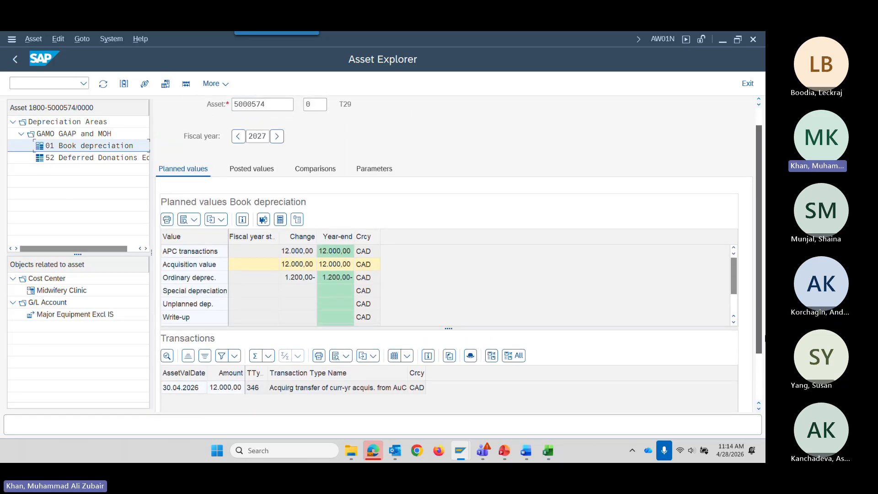
# Review the posted values and planned depreciation periods of area 01, compare its fiscal years 2027 to 2037, and return to the posted values
pyautogui.click(252, 171)
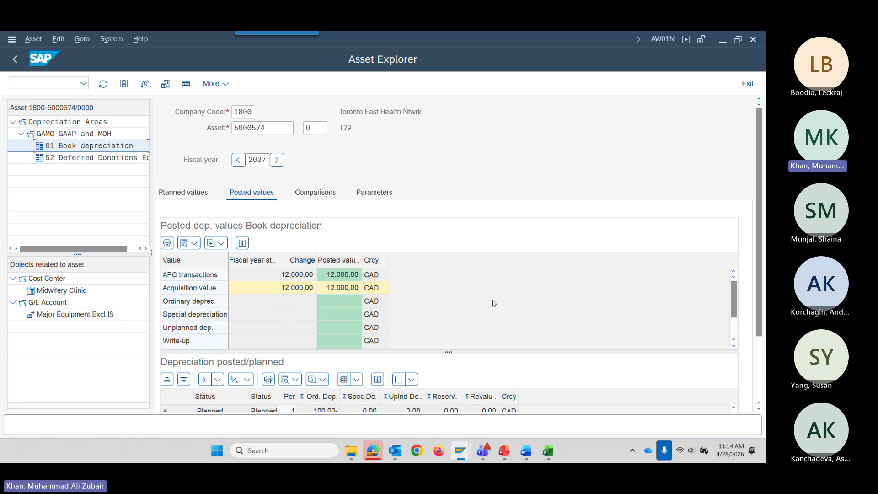
pyautogui.moveTo(759, 279); pyautogui.dragTo(754, 347)
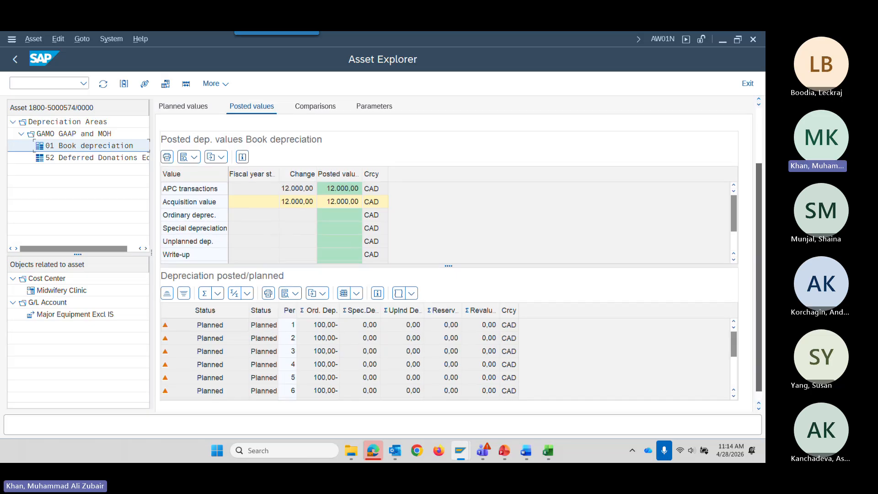
pyautogui.click(317, 107)
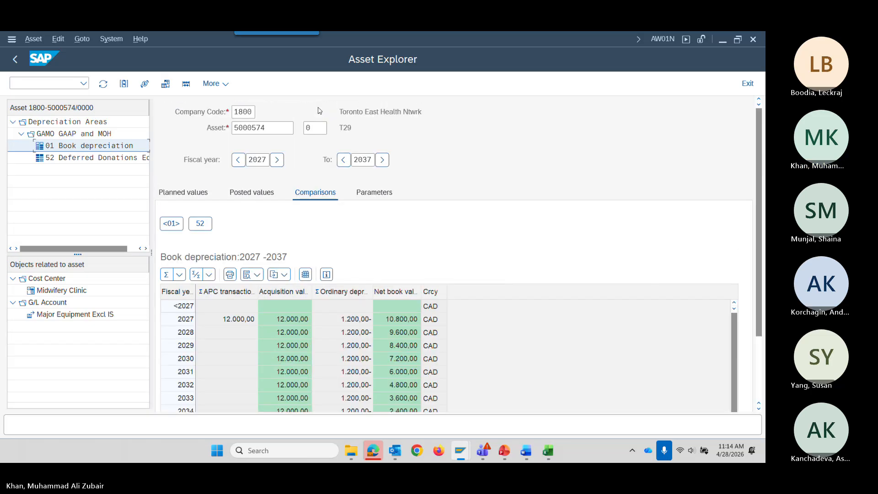
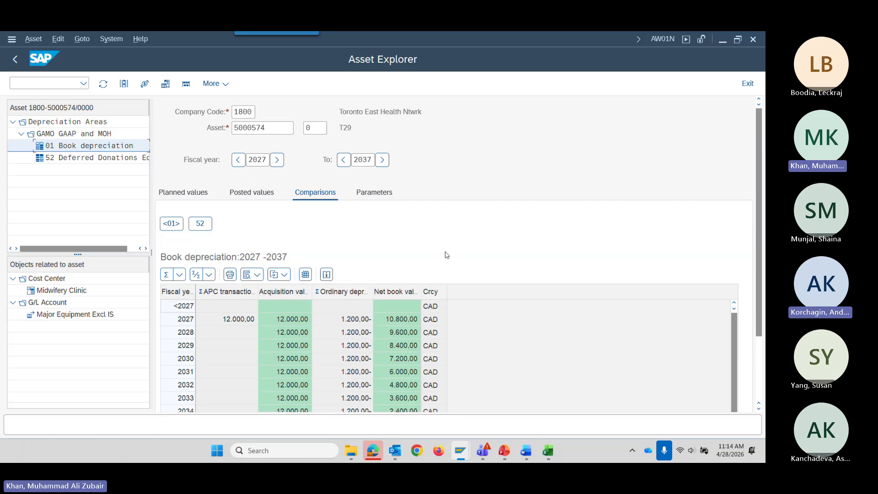
pyautogui.click(250, 196)
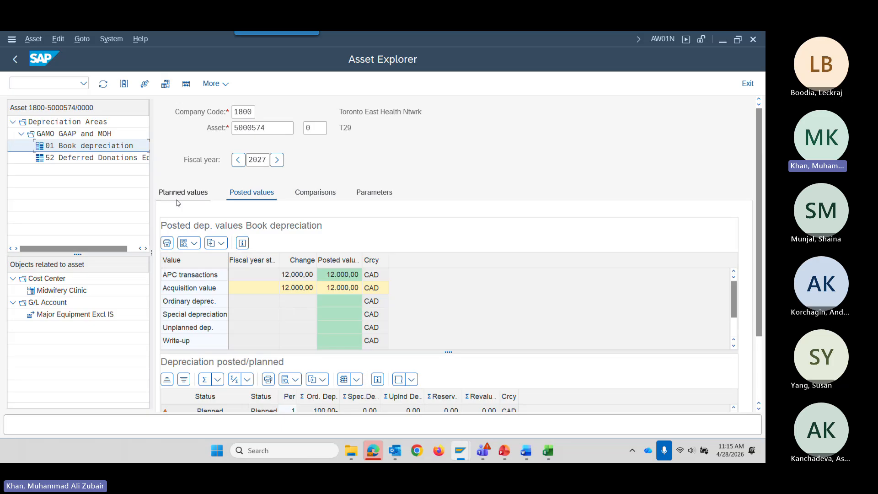
pyautogui.click(186, 83)
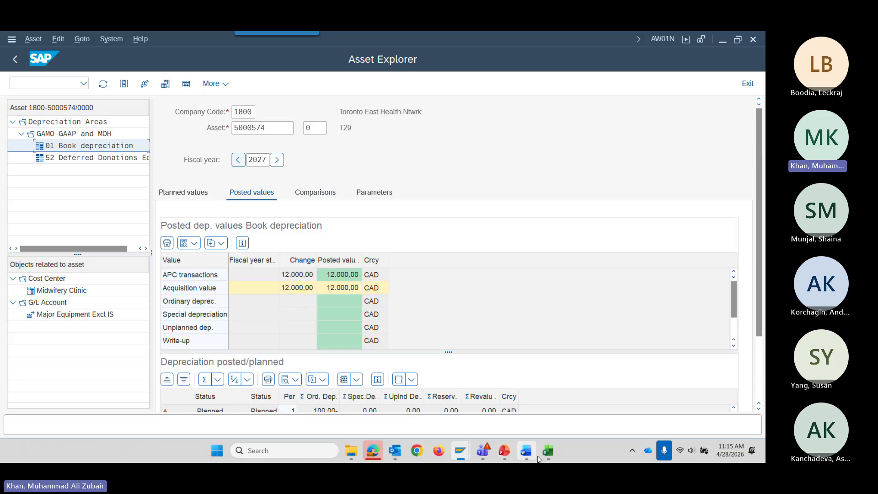
# Copy the investment support transaction code ABIFL from cell D16 of the ABIFL workbook and start that transaction in SAP
pyautogui.moveTo(541, 459)
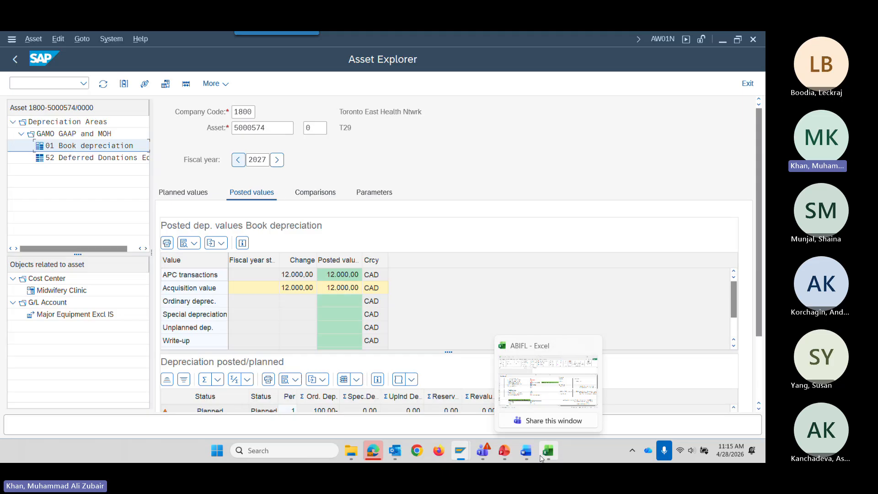
pyautogui.click(545, 407)
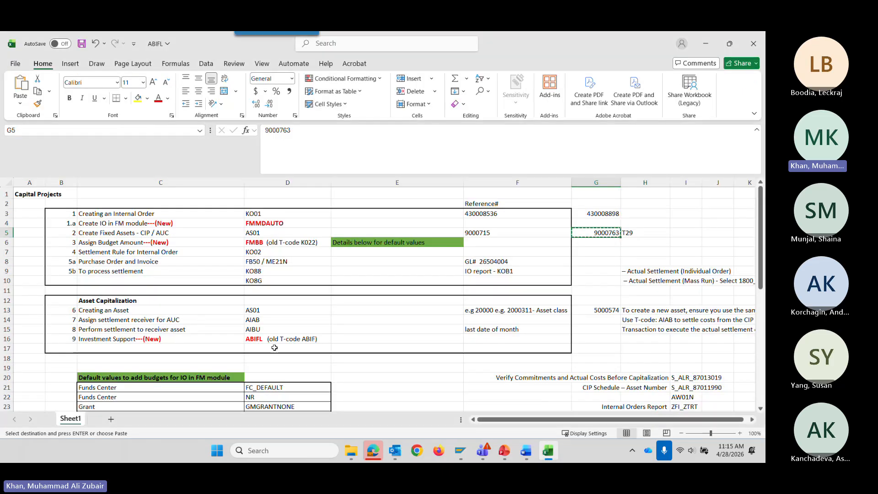
pyautogui.click(254, 340)
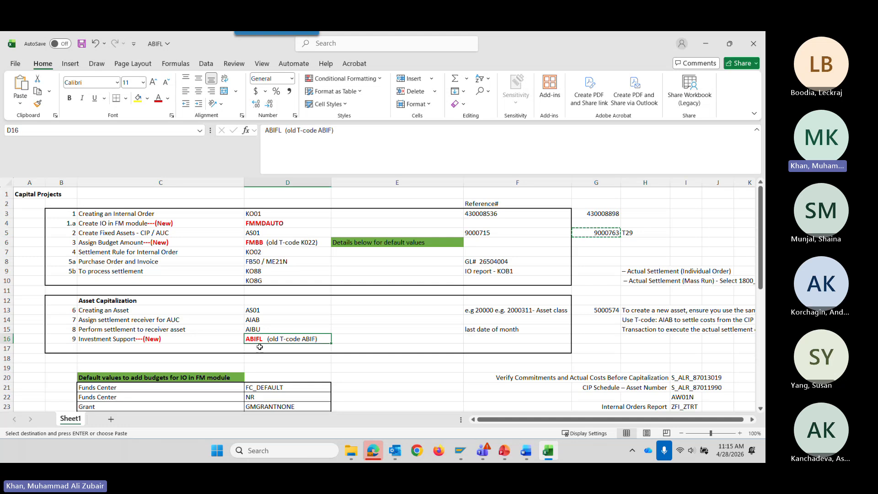
pyautogui.moveTo(284, 138); pyautogui.dragTo(258, 130)
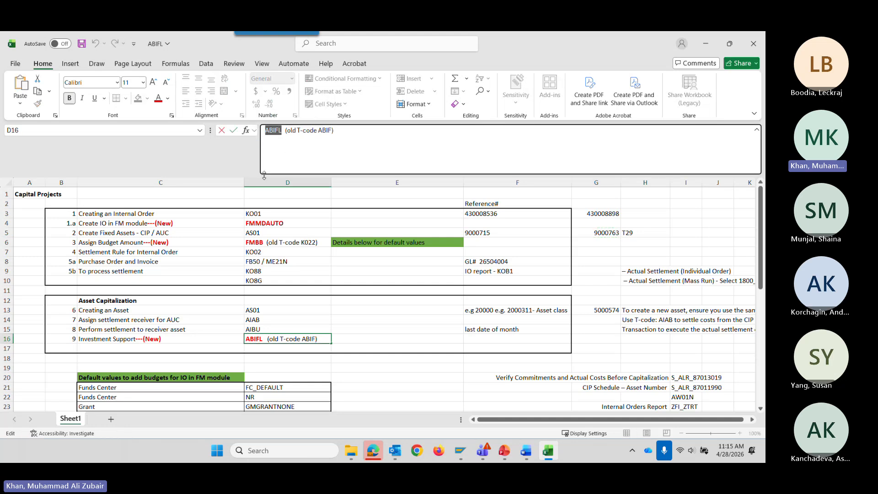
pyautogui.hotkey('alt', 'Tab')
pyautogui.click(49, 82)
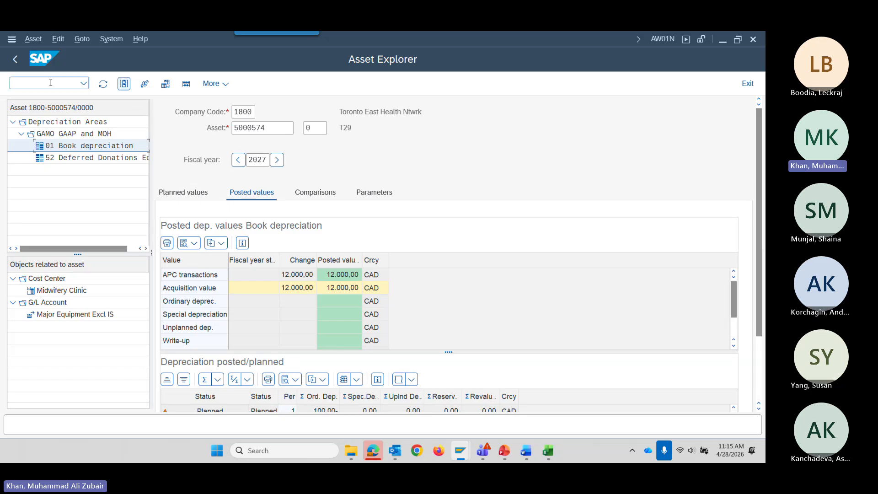
pyautogui.write('/NABIFL')
pyautogui.press('Return')
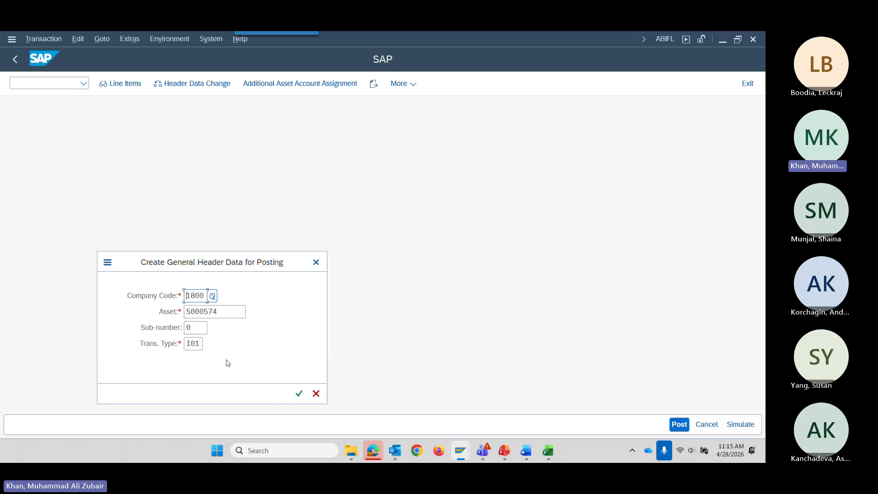
# List the possible transaction types for the ABIFL posting header and look through the investment support types I51 to I59
pyautogui.click(197, 344)
pyautogui.click(209, 344)
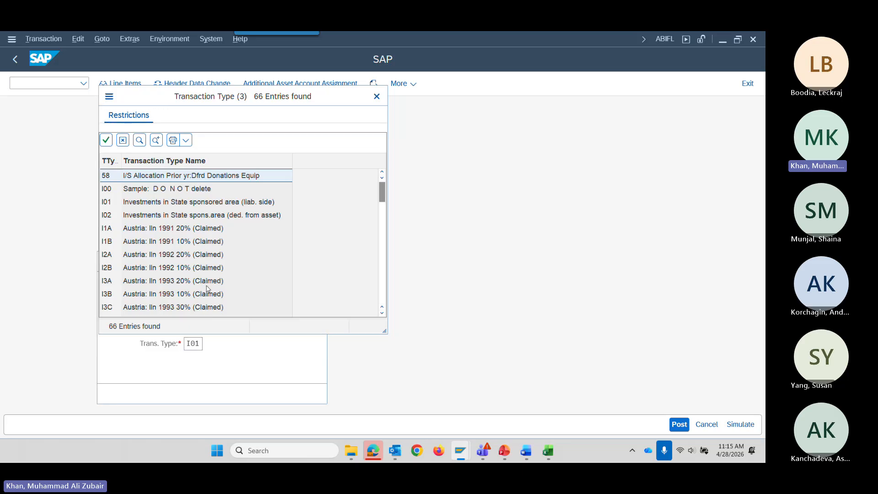
pyautogui.scroll(-2, 150, 250)
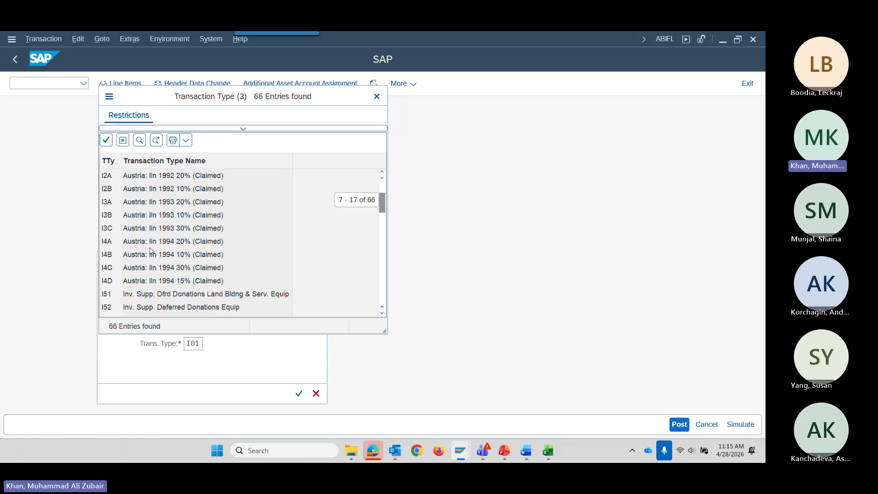
pyautogui.scroll(2, 151, 275)
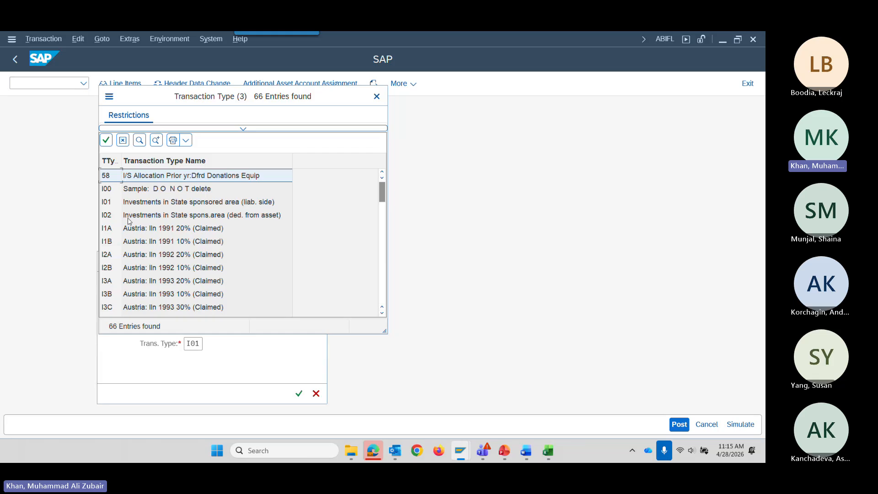
pyautogui.scroll(-2, 128, 300)
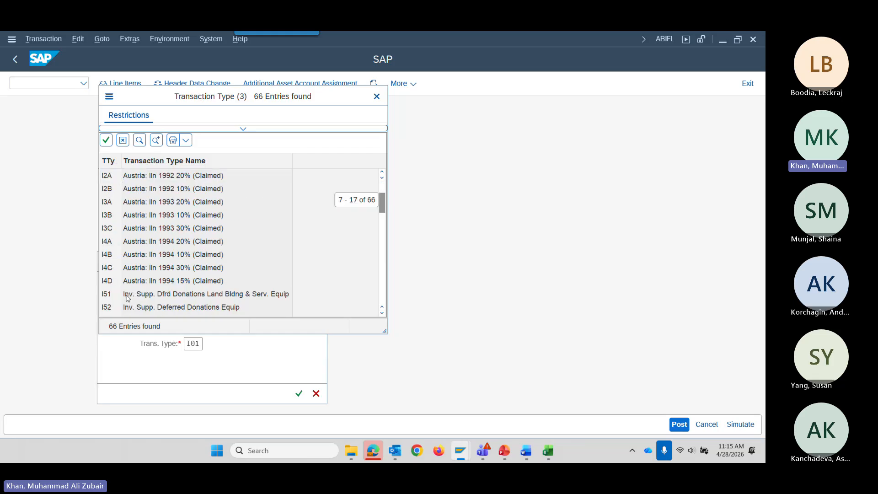
pyautogui.scroll(-5, 117, 277)
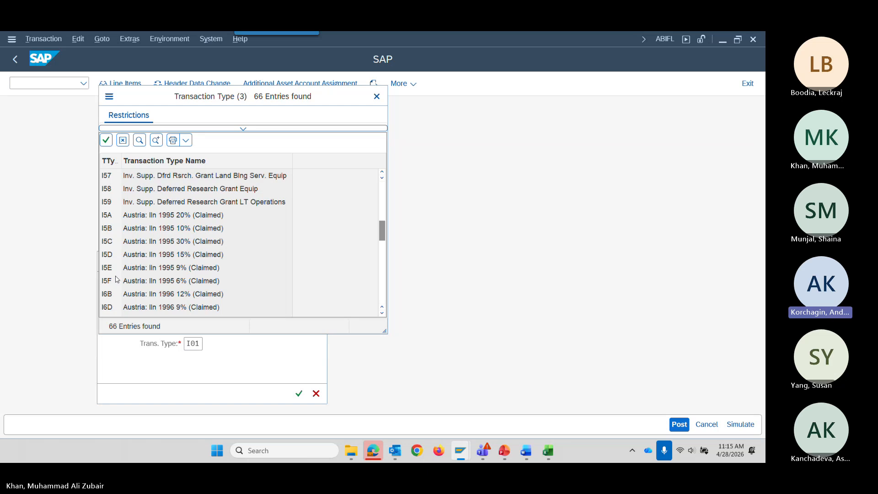
pyautogui.scroll(-2, 117, 278)
pyautogui.scroll(-1, 117, 279)
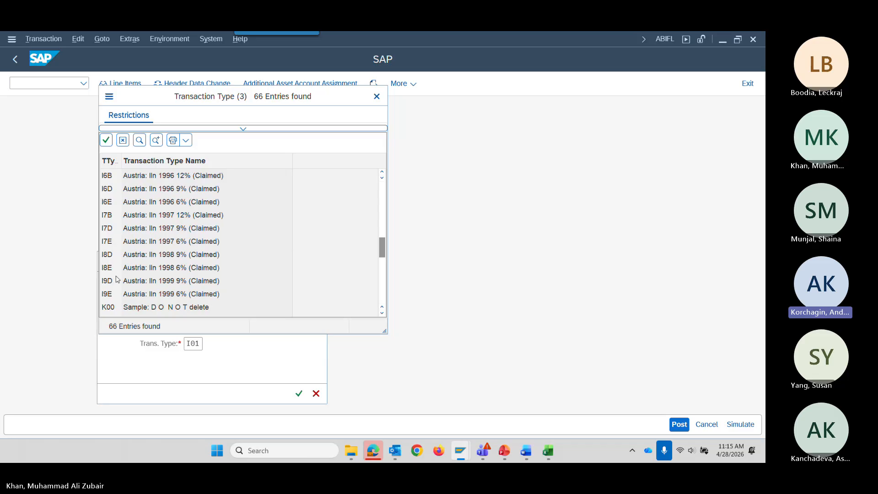
pyautogui.scroll(7, 117, 279)
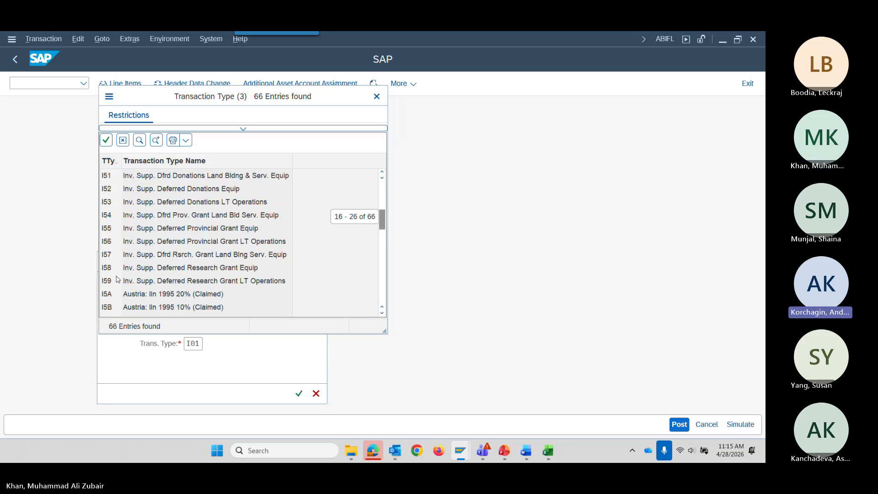
# Highlight transaction type I52 Inv. Supp. Deferred Donations Equip, then close the value list without choosing it and cancel the ABIFL posting header
pyautogui.click(152, 190)
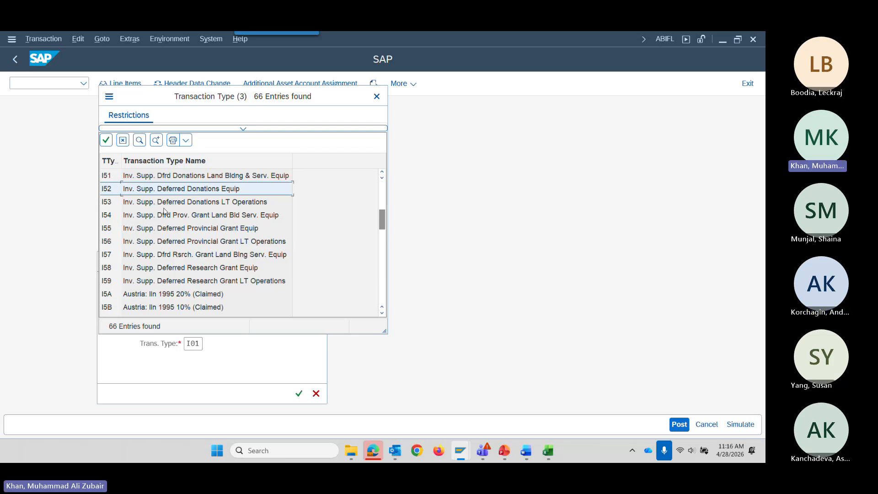
pyautogui.scroll(-3, 157, 243)
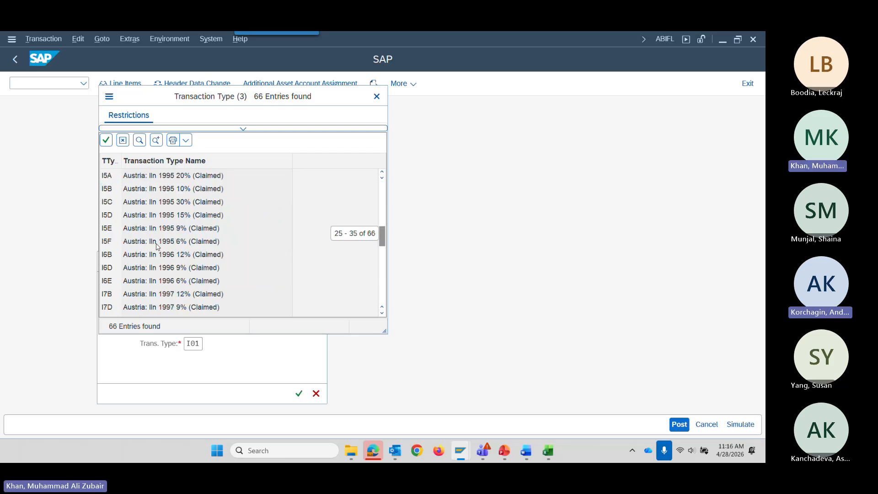
pyautogui.scroll(3, 157, 245)
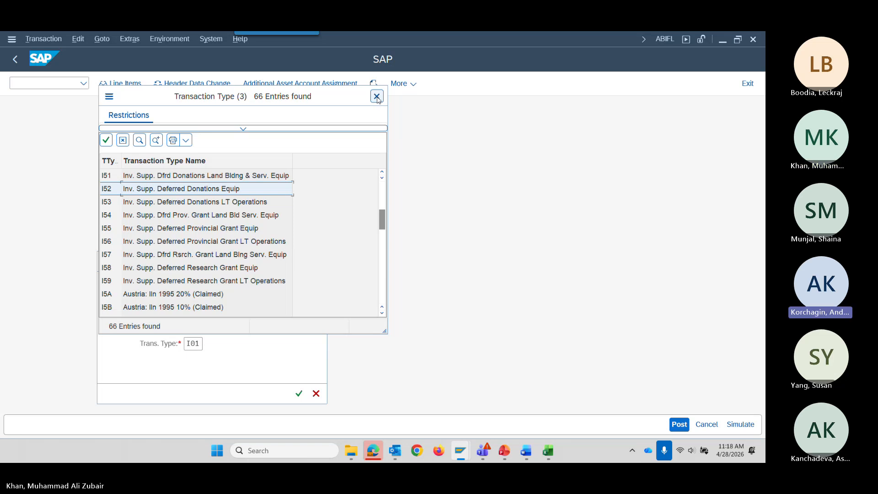
pyautogui.click(377, 97)
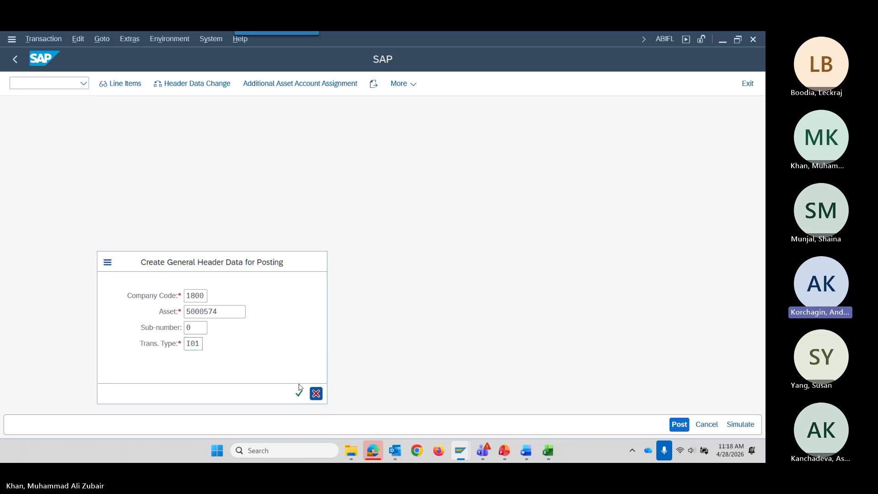
pyautogui.click(316, 393)
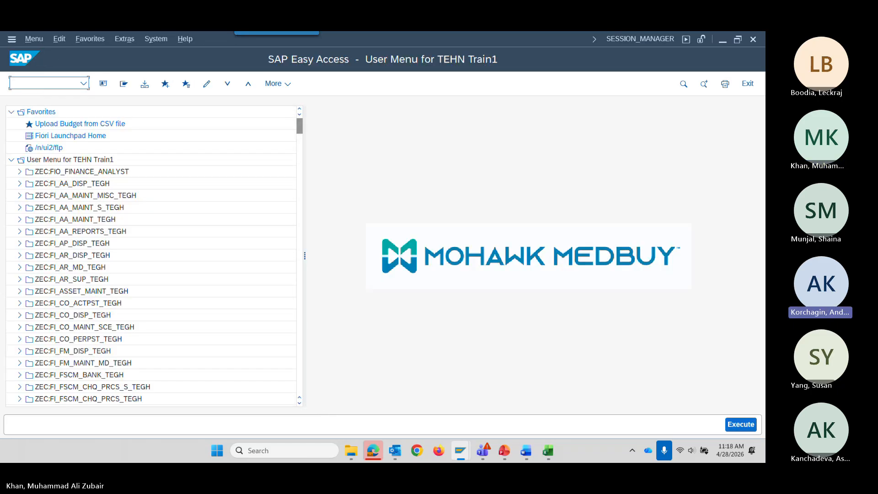
# Reopen the Asset Explorer with transaction AW01N and review the planned book depreciation values and transactions of asset 5000574
pyautogui.write('/NBAW01N')
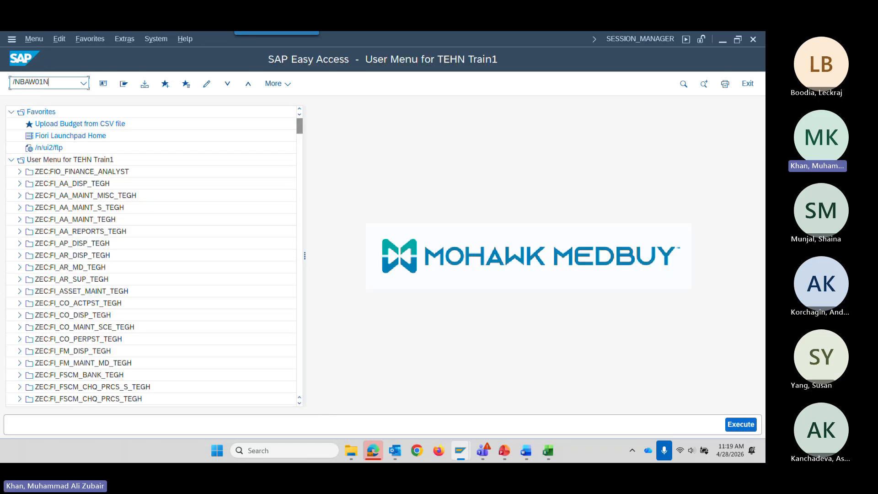
pyautogui.press('Return')
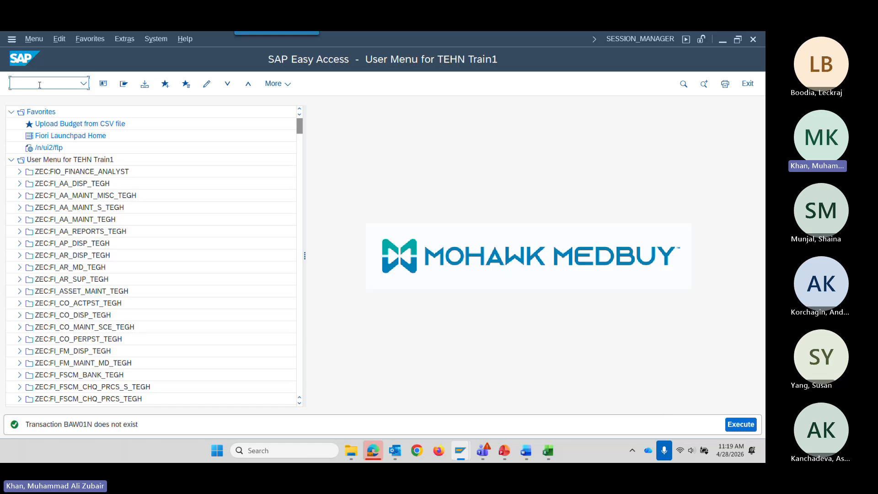
pyautogui.write('A')
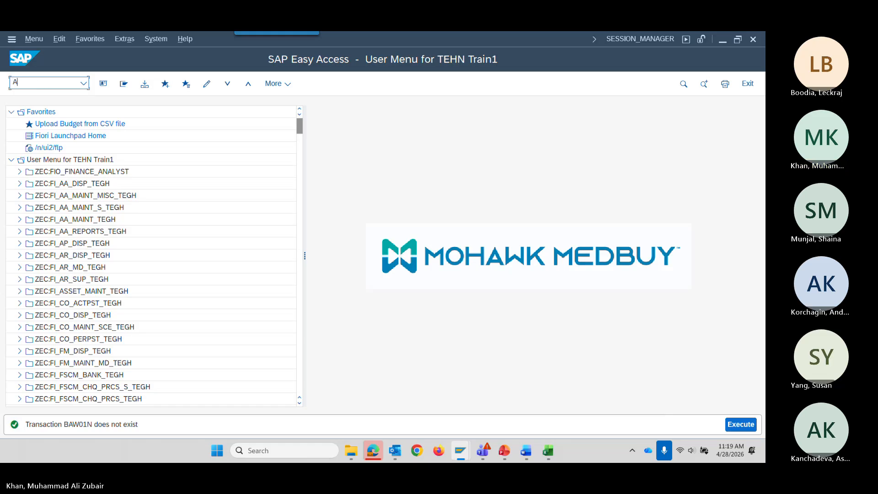
pyautogui.write('W01N')
pyautogui.press('Return')
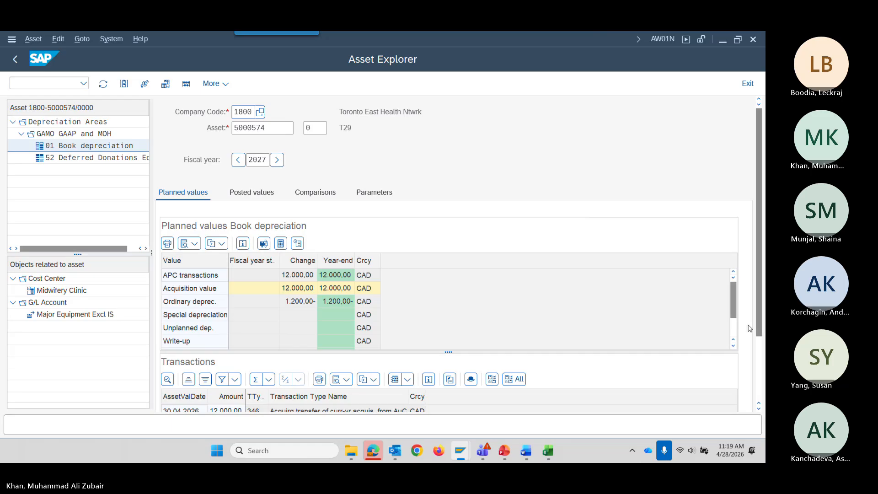
pyautogui.moveTo(760, 327); pyautogui.dragTo(754, 361)
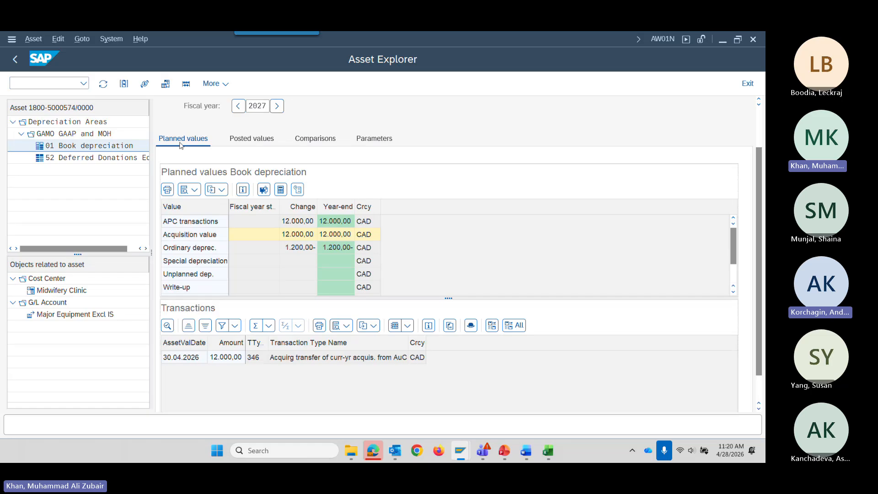
# Start the asset master record display with transaction AS03 for asset 5000574 in company code 1800
pyautogui.click(60, 82)
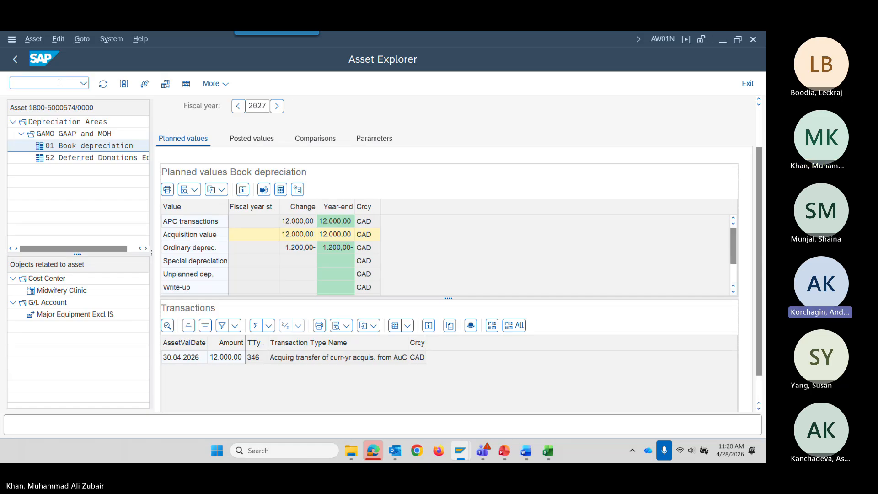
pyautogui.write('/N')
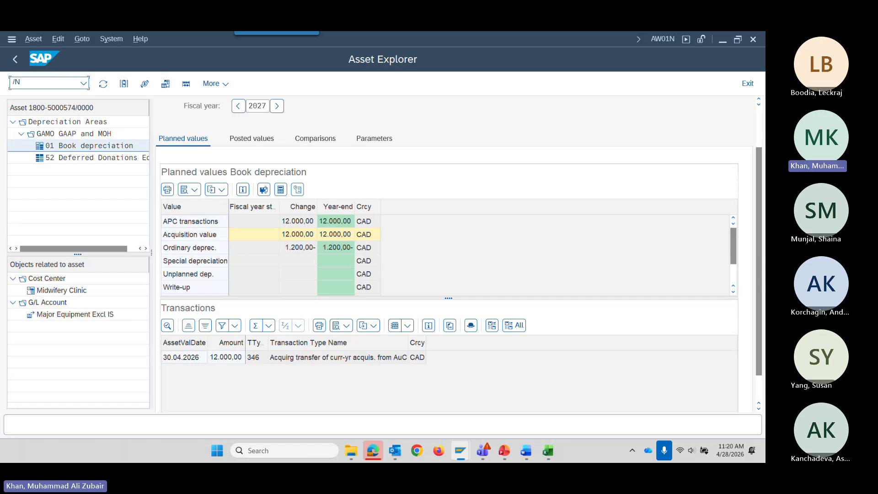
pyautogui.write('AS03')
pyautogui.press('Return')
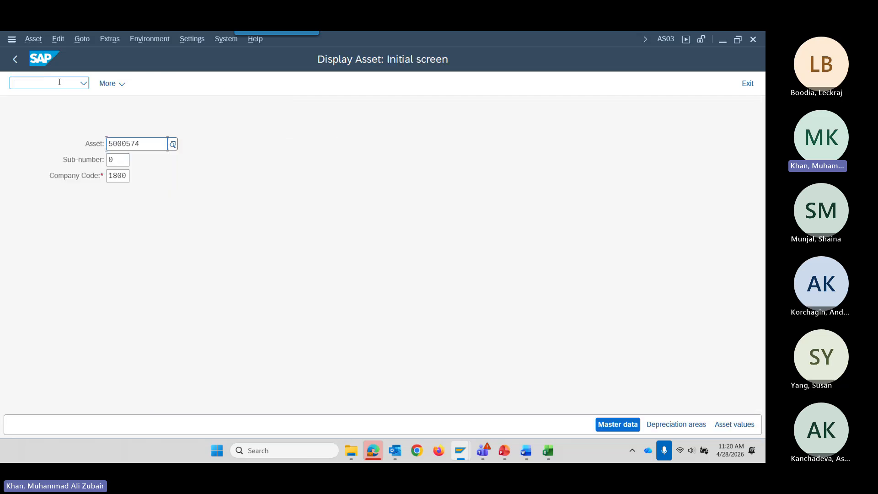
# Replace the asset number with 5000573, ASSET FOR T1_CIP, from the list of main assets in company code 1800
pyautogui.moveTo(151, 144); pyautogui.dragTo(77, 143)
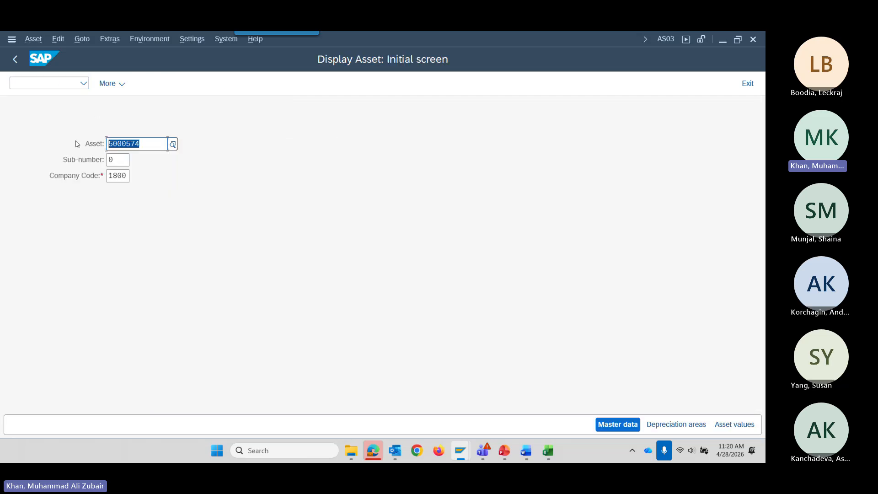
pyautogui.press('BackSpace')
pyautogui.click(174, 147)
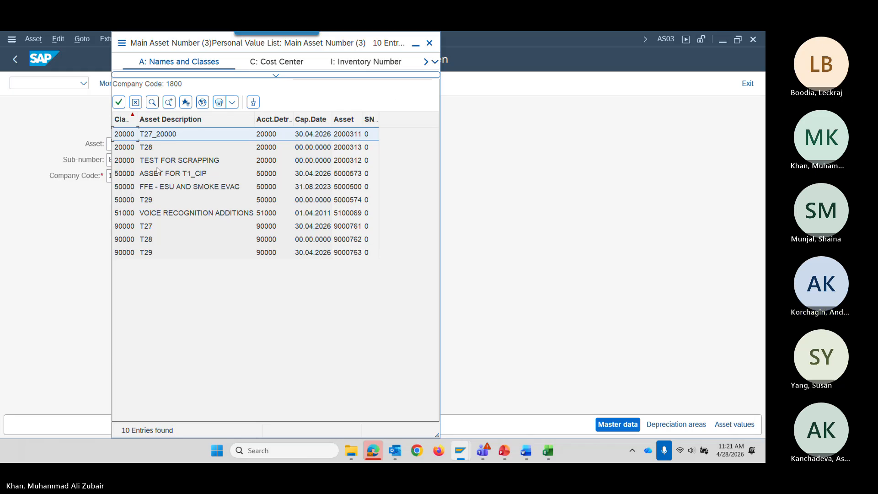
pyautogui.click(129, 175)
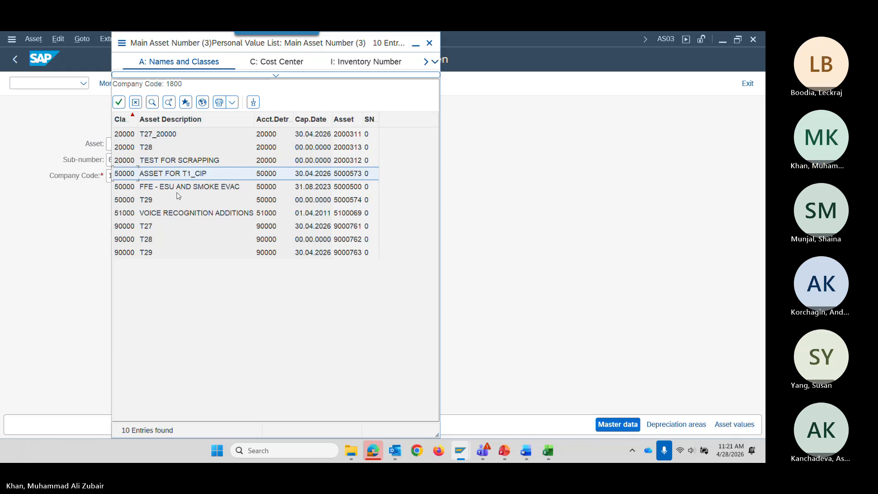
pyautogui.press('Return')
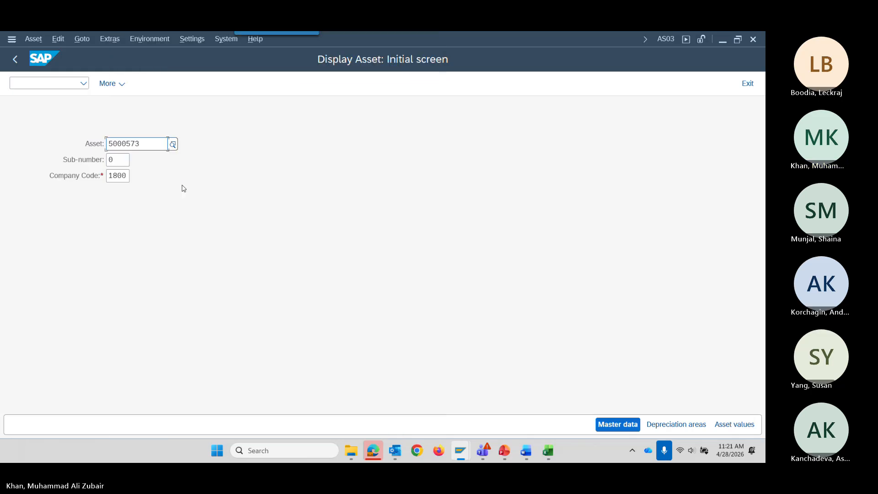
# Change the asset number to 5000607 and leave the asset display without opening a master record
pyautogui.click(147, 146)
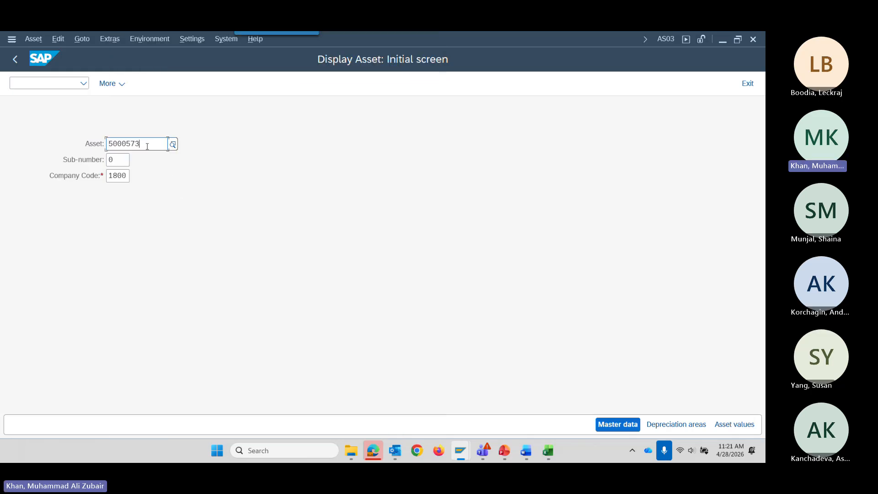
pyautogui.press('BackSpace')
pyautogui.press('BackSpace')
pyautogui.press('BackSpace')
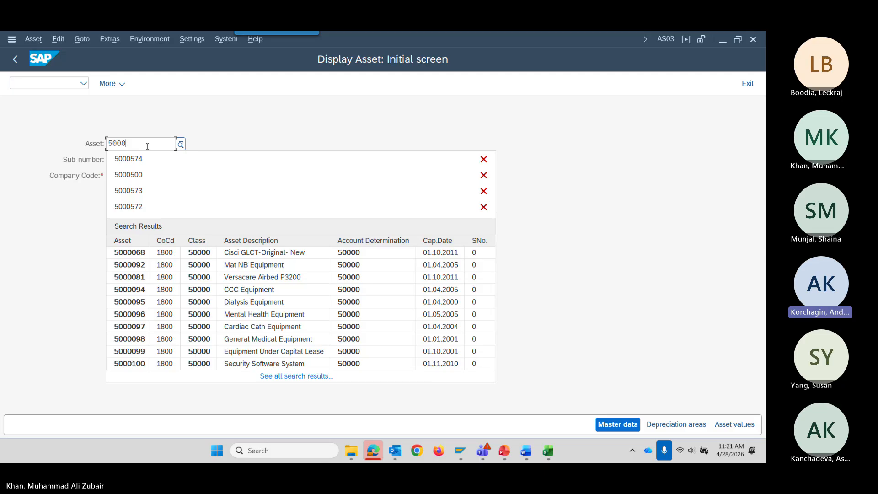
pyautogui.write('607')
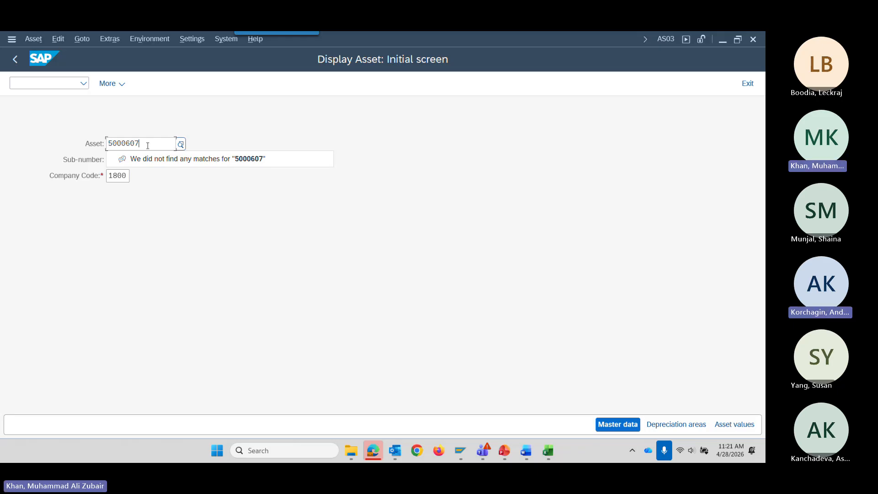
pyautogui.click(744, 86)
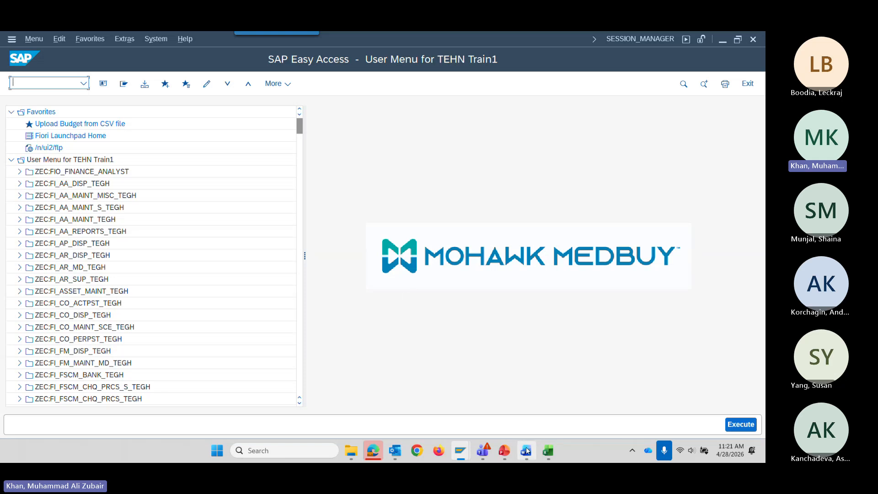
# Look up the investment support transaction code in the ABIFL Excel workbook, return to SAP and start transaction ABIFL
pyautogui.moveTo(457, 446)
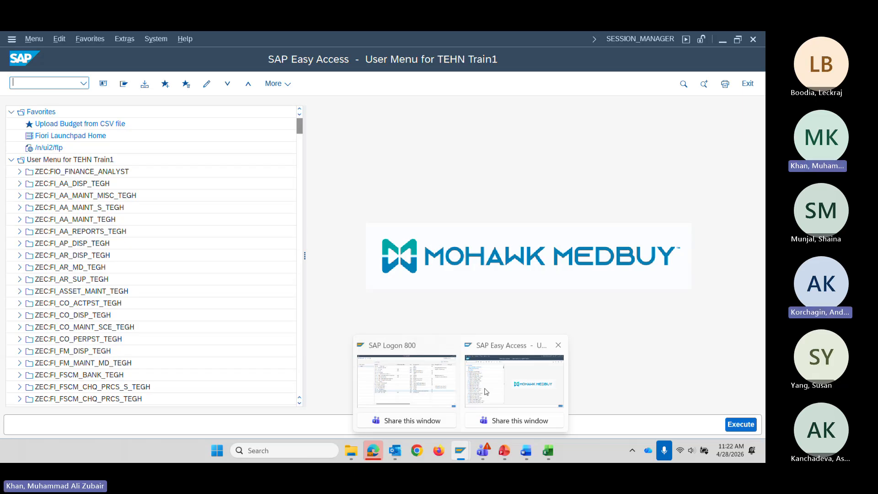
pyautogui.moveTo(545, 452)
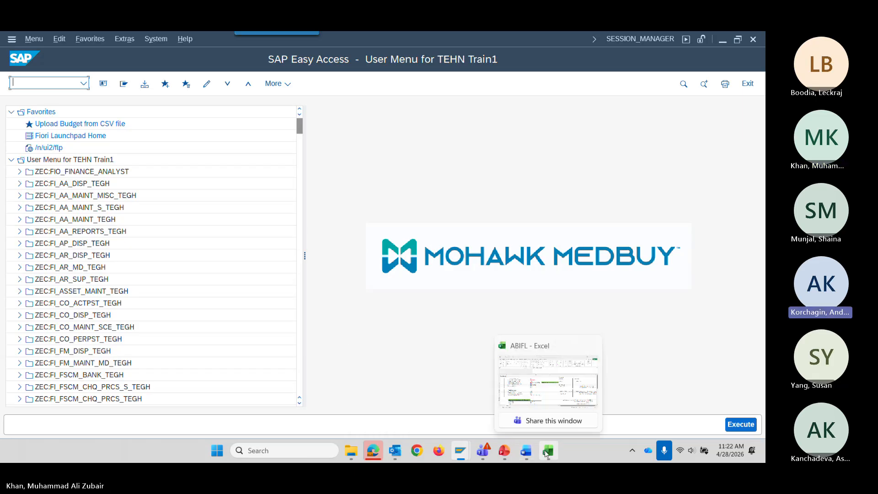
pyautogui.click(551, 402)
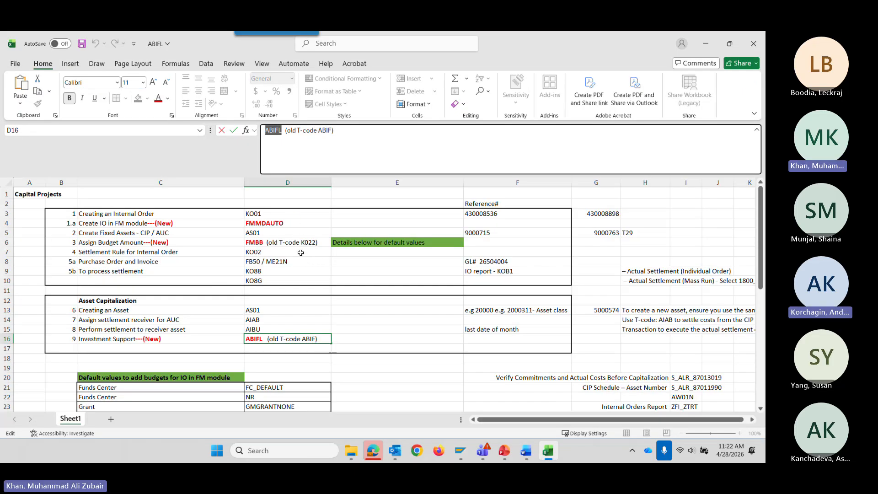
pyautogui.hotkey('alt', 'Tab')
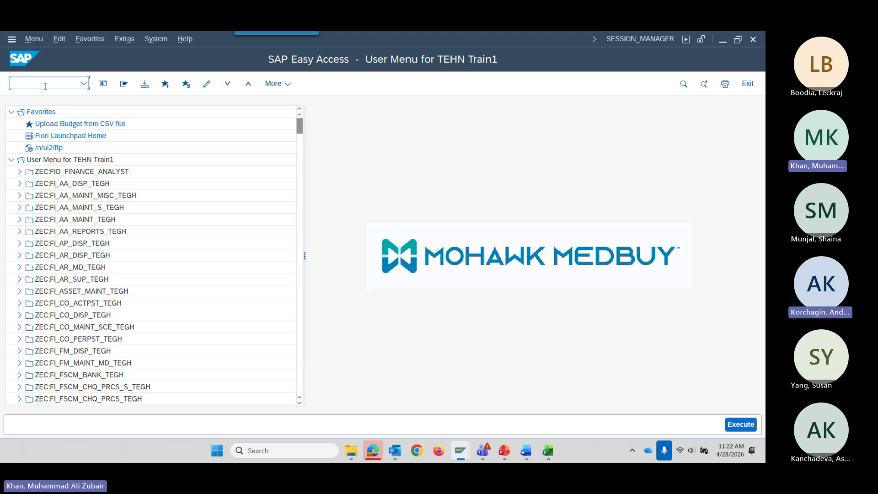
pyautogui.write('ABIFL')
pyautogui.press('Return')
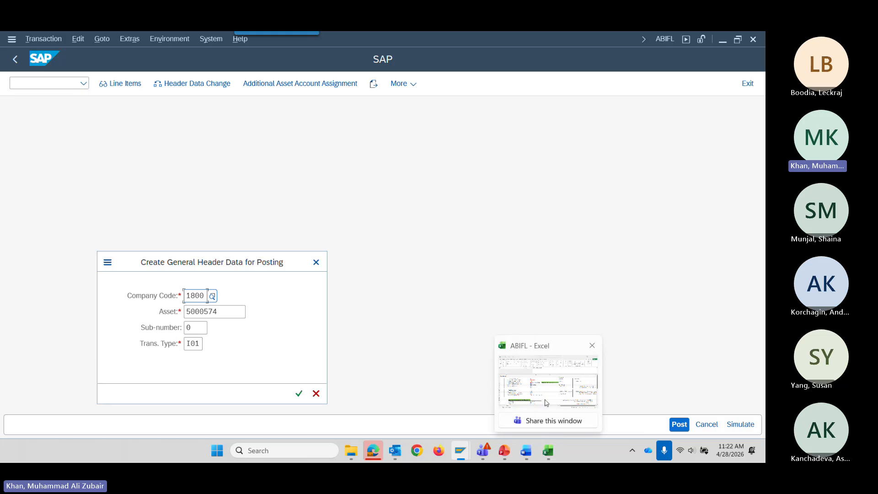
# Check the asset number in the Excel workbook, set transaction type I52 Inv. Supp. Deferred Donations Equip in SAP's posting header and confirm it
pyautogui.click(548, 450)
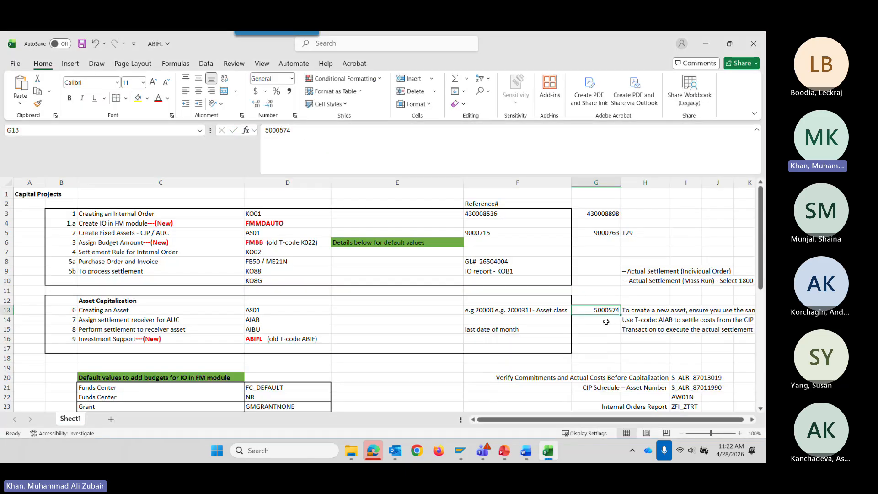
pyautogui.hotkey('alt', 'Tab')
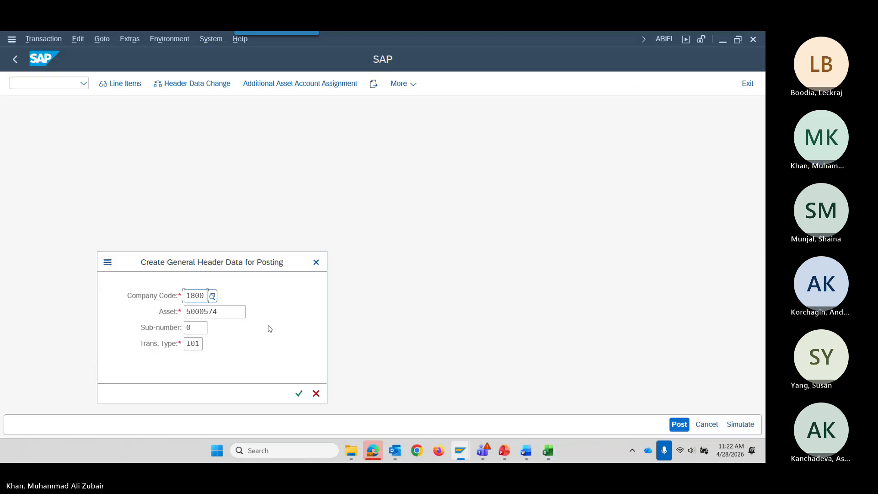
pyautogui.click(204, 343)
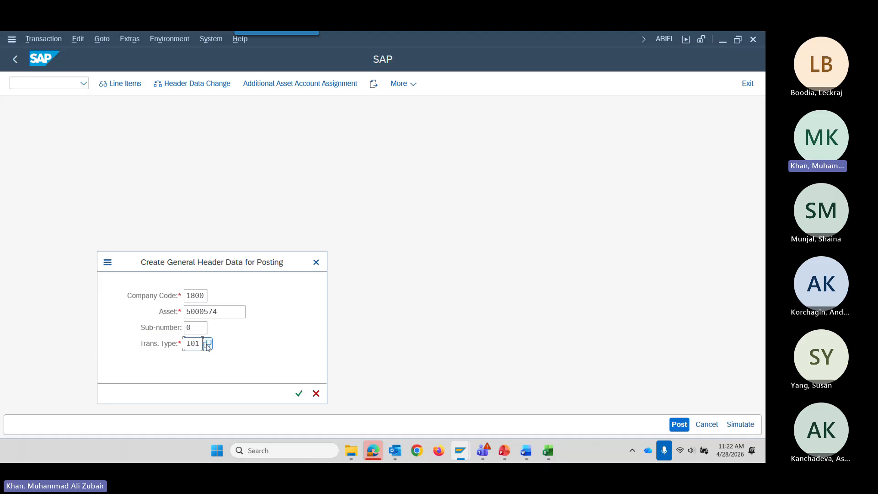
pyautogui.click(207, 343)
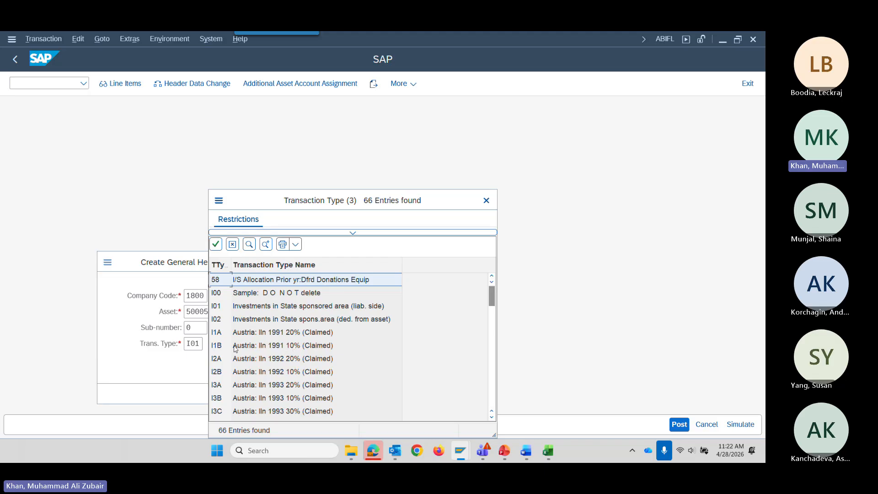
pyautogui.scroll(-3, 236, 353)
pyautogui.click(239, 369)
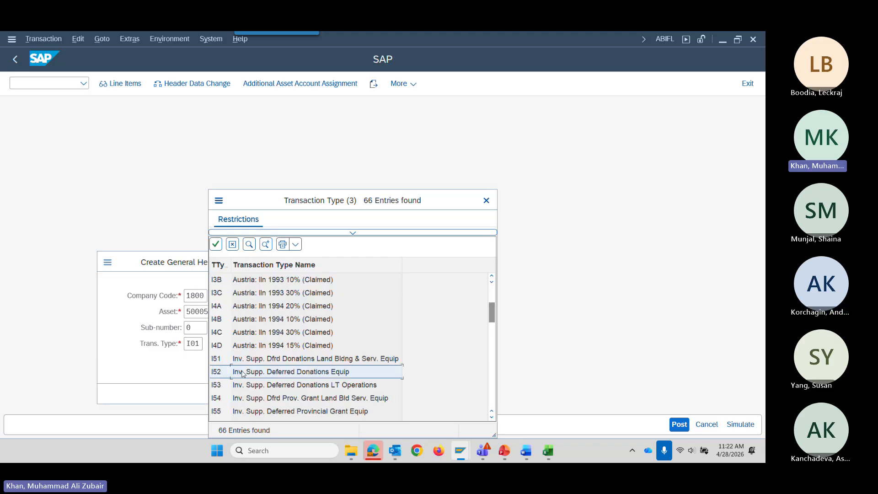
pyautogui.click(216, 246)
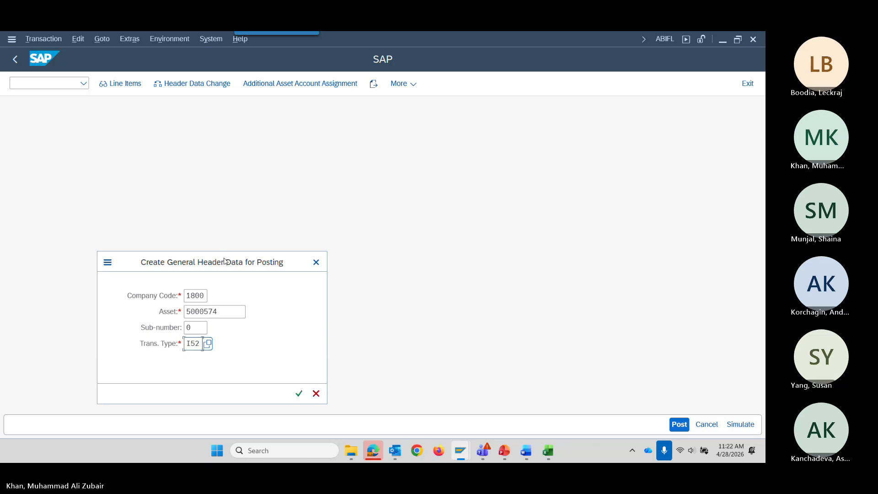
pyautogui.press('Return')
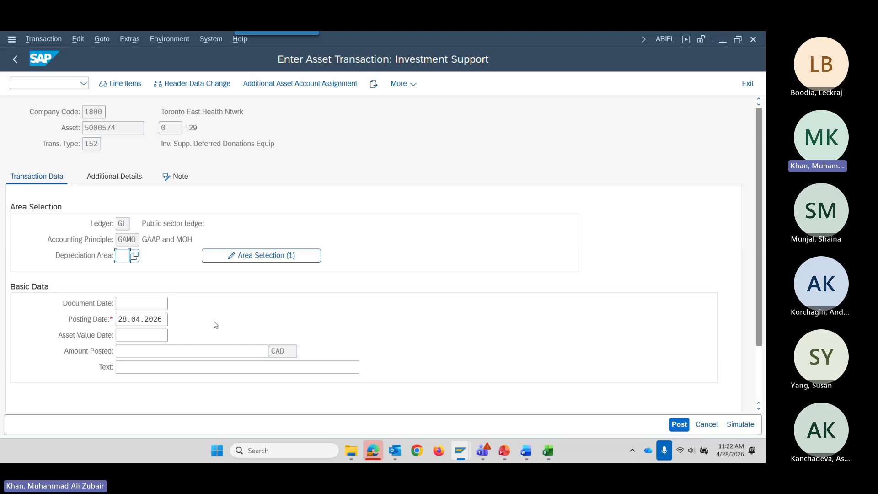
# Set the document date of the investment support posting to 28.04.2026 and try to simulate it
pyautogui.click(116, 178)
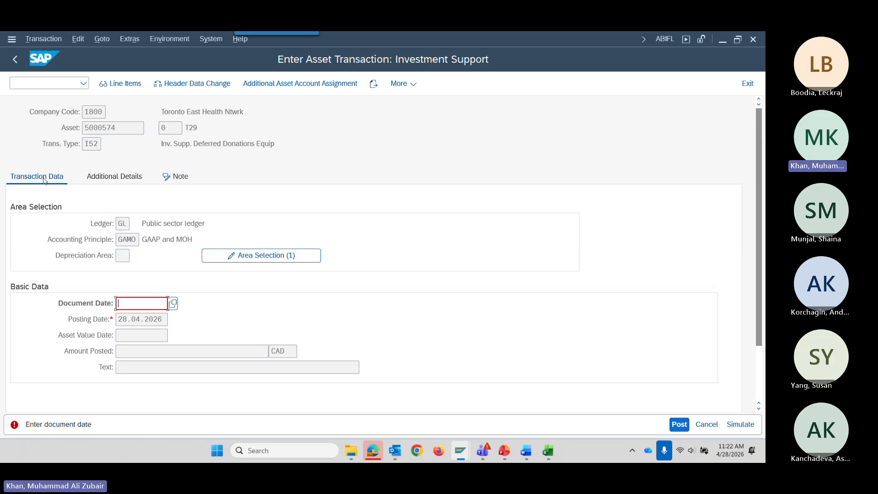
pyautogui.click(173, 304)
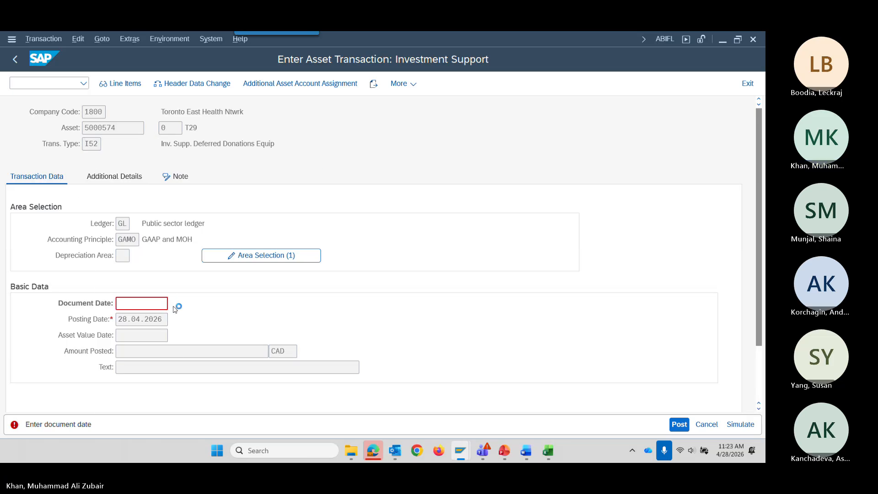
pyautogui.doubleClick(150, 297)
pyautogui.click(740, 424)
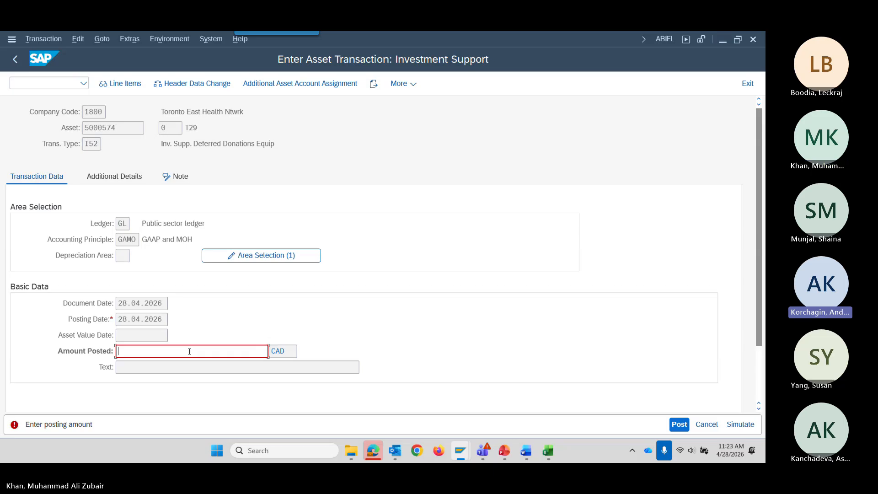
# Enter a posted amount of 12000 CAD, raise it to 13000 CAD, try to simulate the posting and close the message list
pyautogui.write('12000')
pyautogui.moveTo(151, 352); pyautogui.dragTo(118, 352)
pyautogui.click(151, 349)
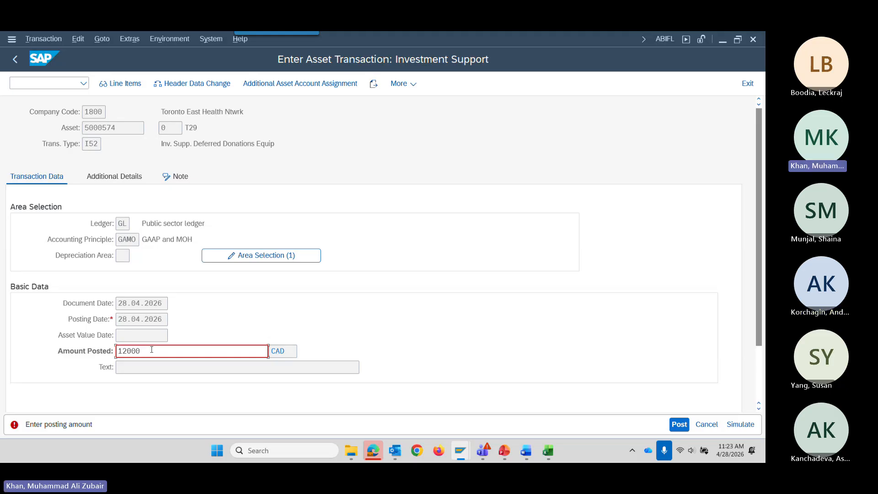
pyautogui.press('BackSpace')
pyautogui.press('BackSpace')
pyautogui.press('BackSpace')
pyautogui.press('BackSpace')
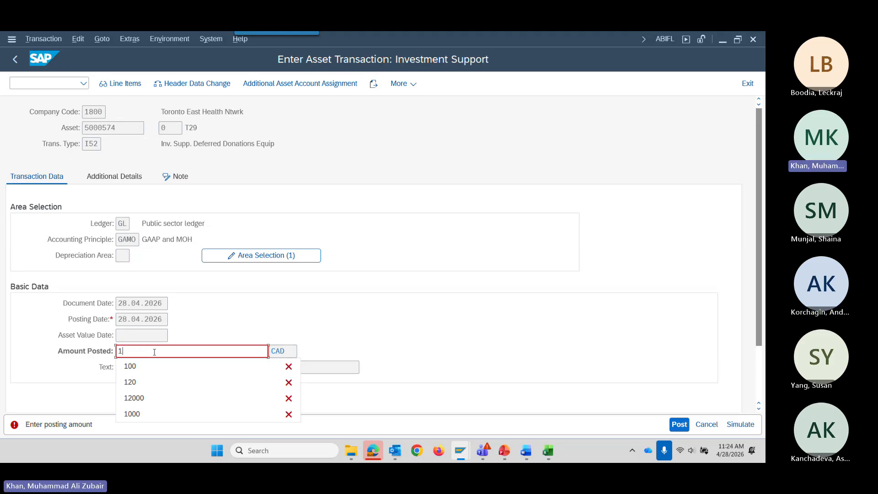
pyautogui.write('3000')
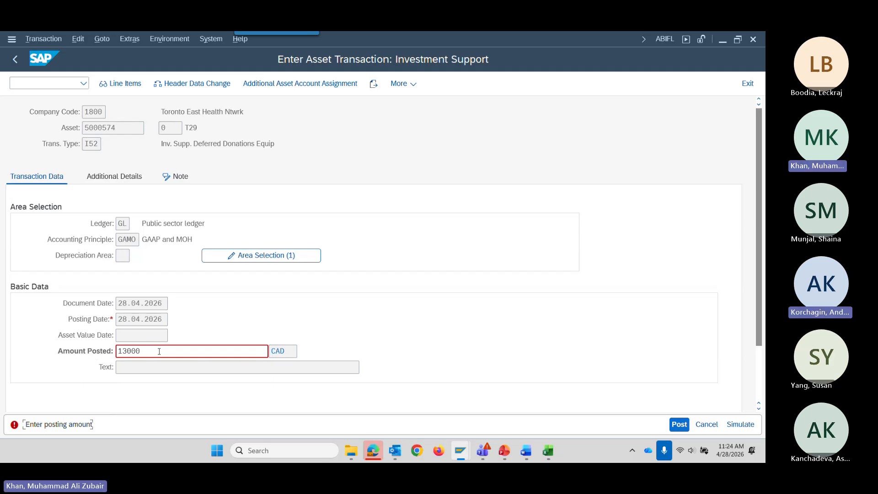
pyautogui.click(740, 424)
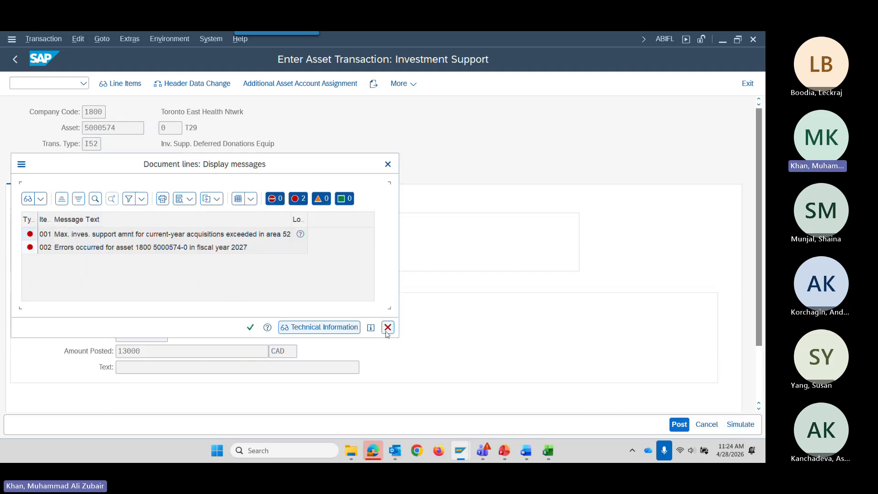
pyautogui.click(388, 328)
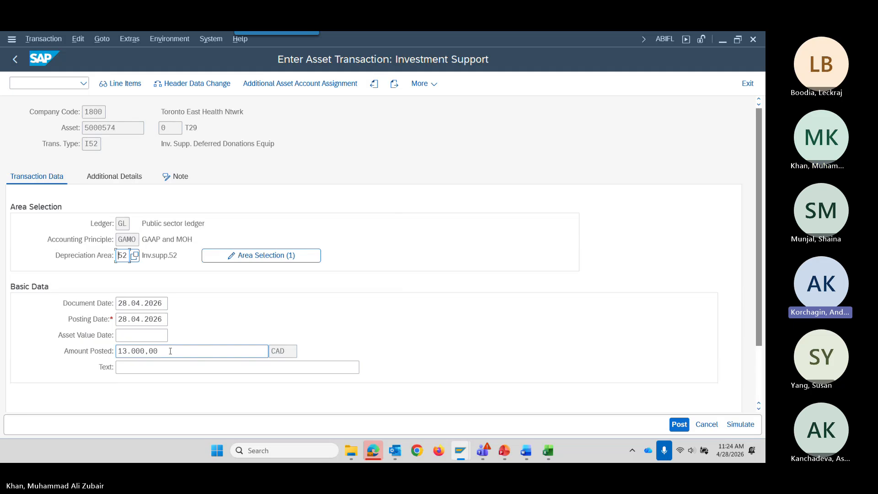
# Set the posted amount of the investment support transaction to 12000 CAD
pyautogui.click(172, 352)
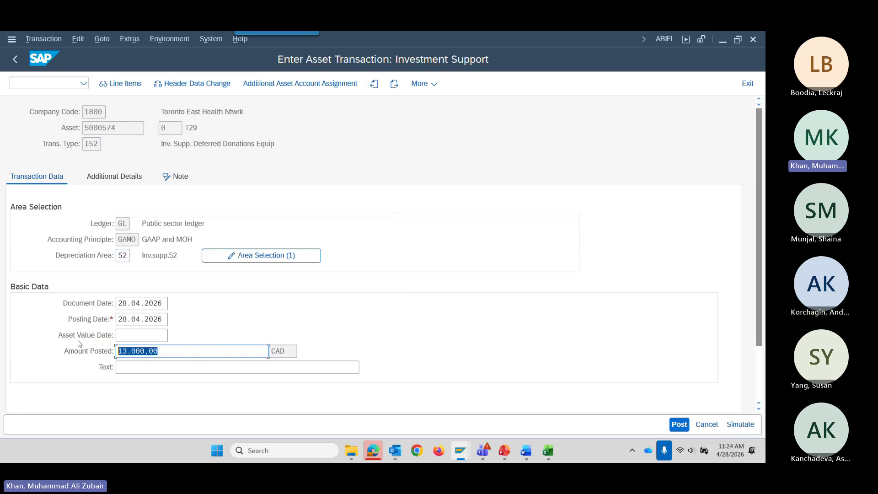
pyautogui.write('12000')
pyautogui.press('Tab')
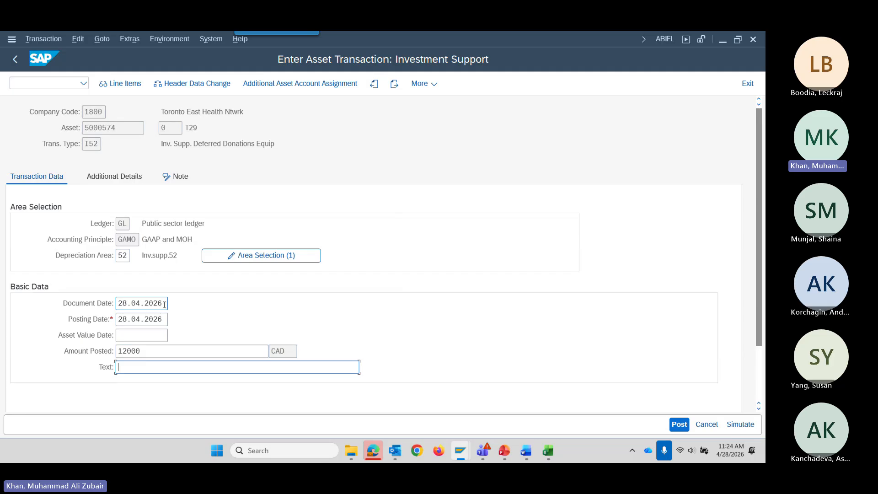
# Simulate the investment support posting twice, reviewing the document's line items and returning to the transaction data without posting
pyautogui.click(740, 425)
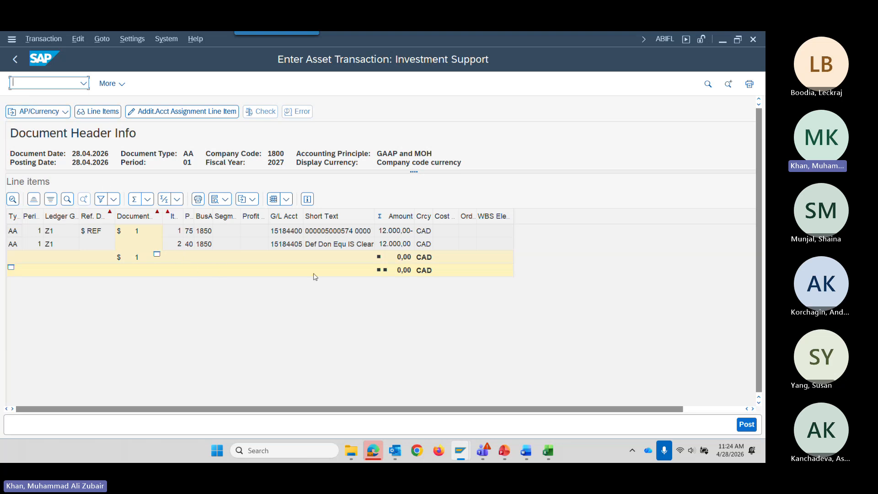
pyautogui.click(16, 60)
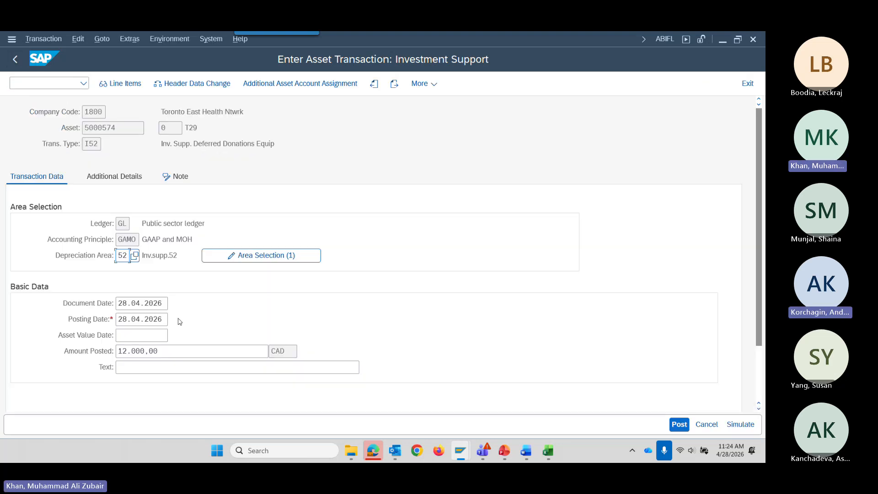
pyautogui.scroll(-3, 183, 320)
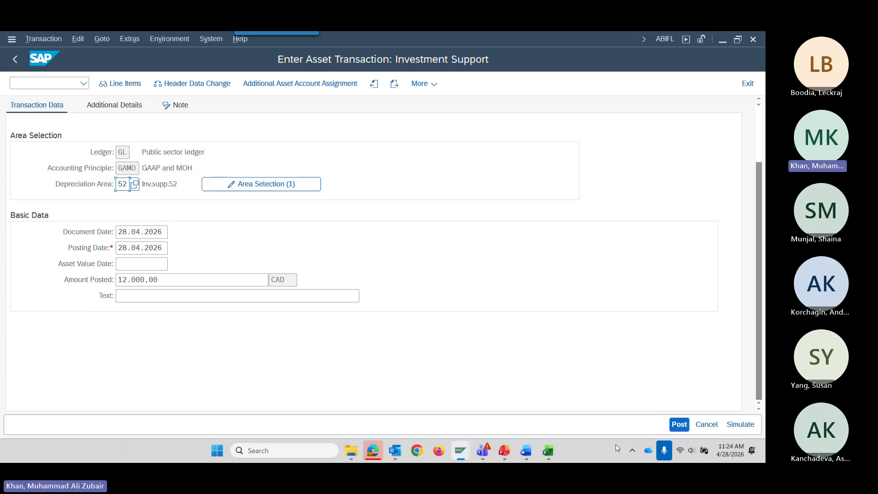
pyautogui.click(739, 424)
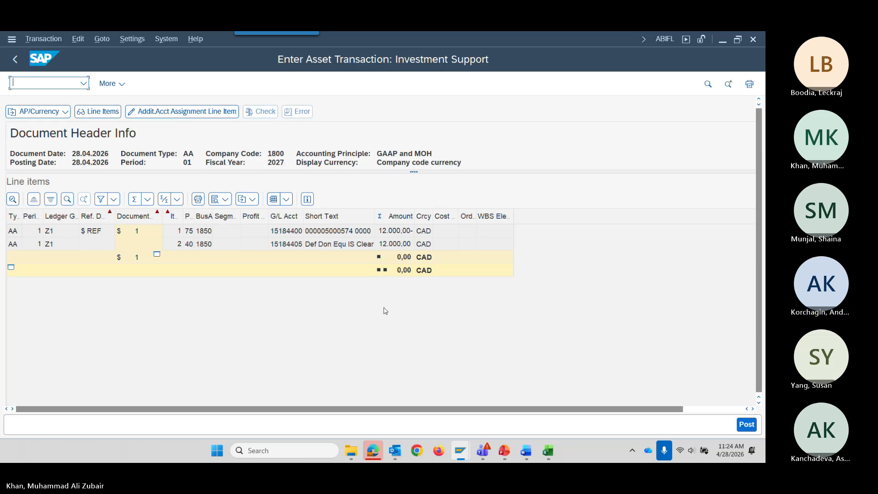
pyautogui.click(15, 67)
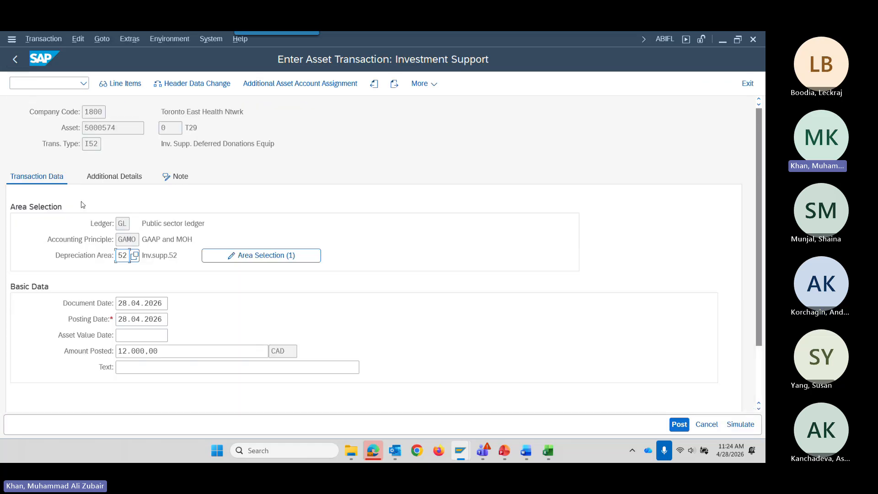
# Enter 5000574 as the posting text and post the investment support transaction for the asset
pyautogui.click(138, 366)
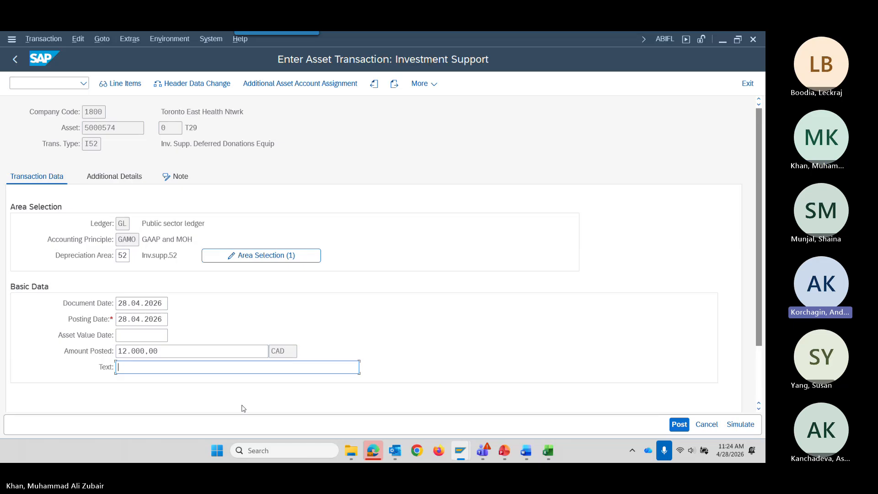
pyautogui.moveTo(115, 125); pyautogui.dragTo(59, 132)
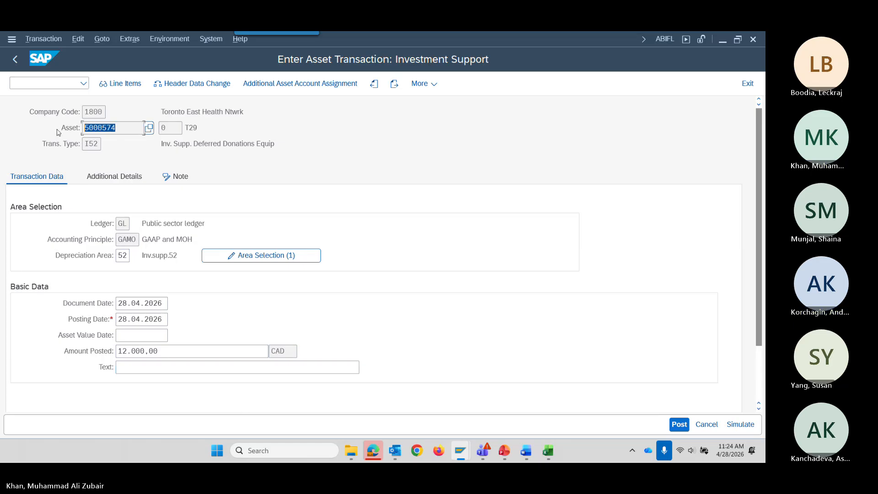
pyautogui.click(159, 267)
pyautogui.click(149, 371)
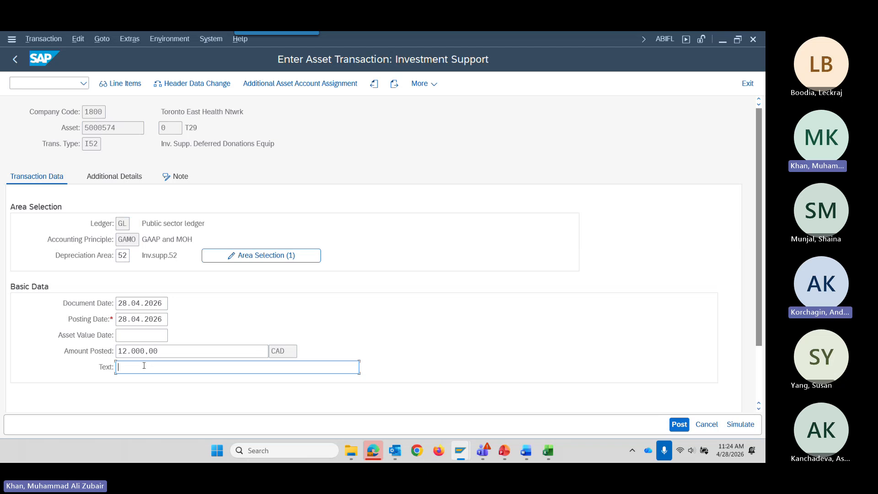
pyautogui.write('GL')
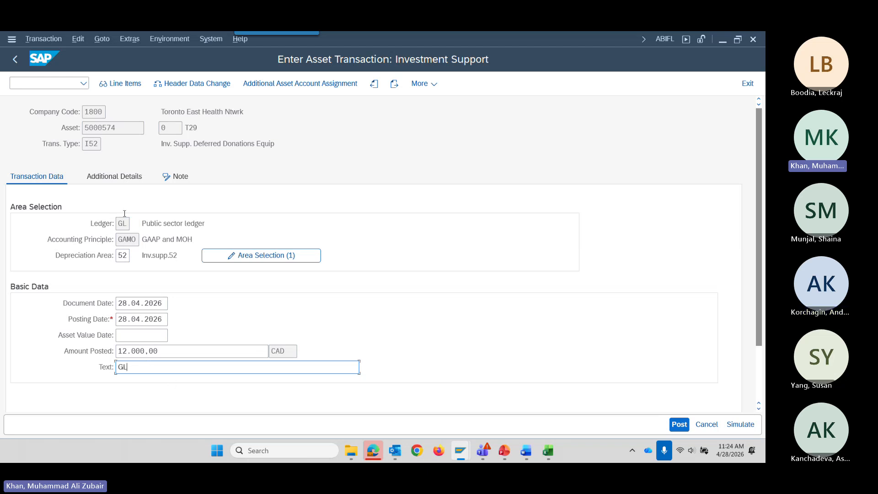
pyautogui.doubleClick(123, 222)
pyautogui.press('BackSpace')
pyautogui.press('BackSpace')
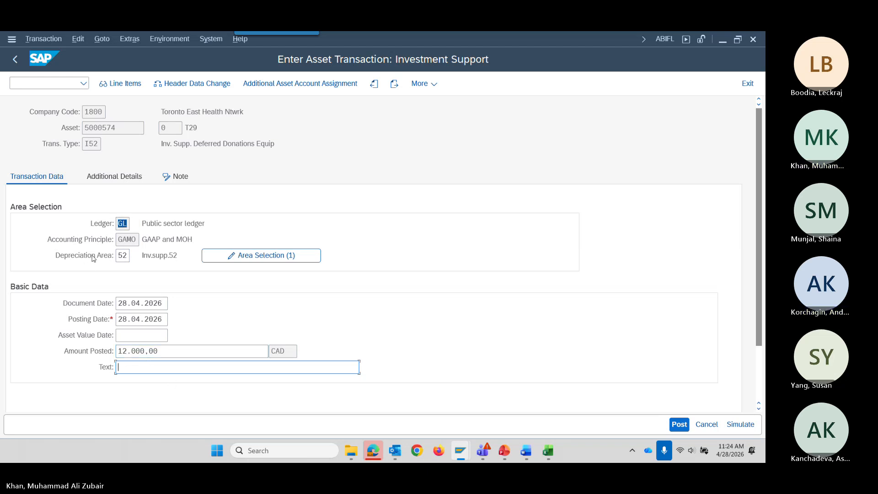
pyautogui.write('5000574')
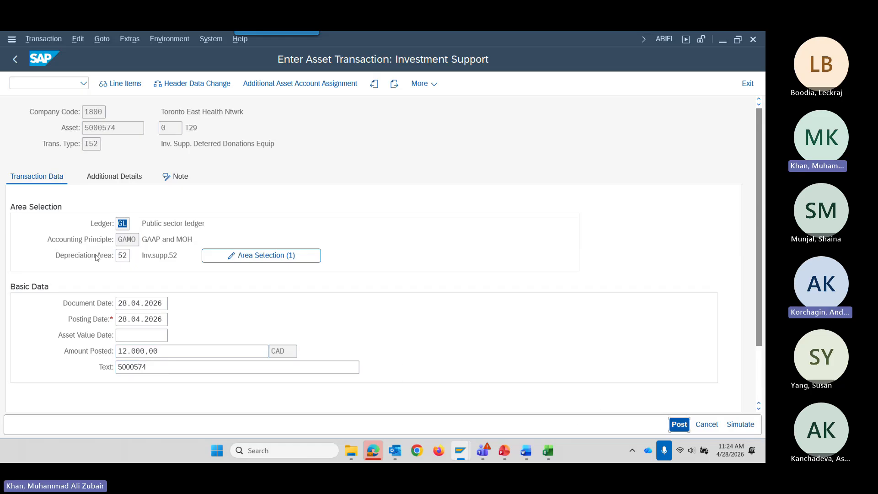
pyautogui.hotkey('ctrl', 's')
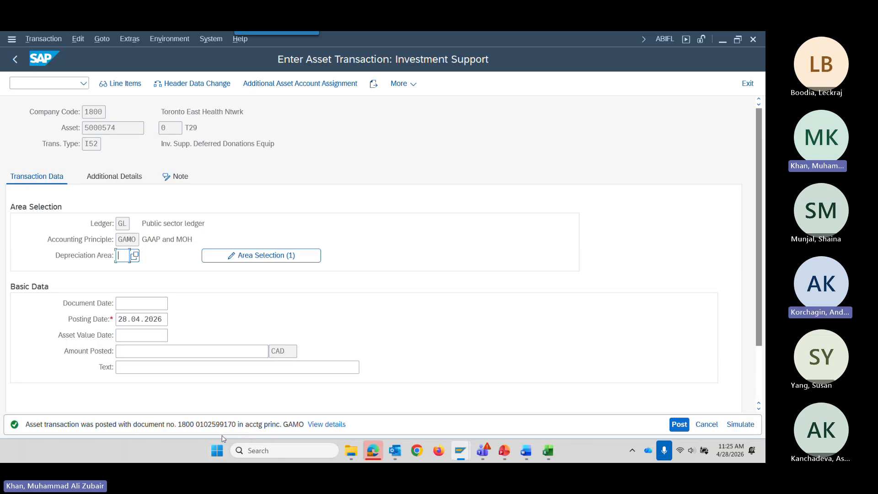
# Open the details of the posting message and copy the FI document number
pyautogui.click(330, 424)
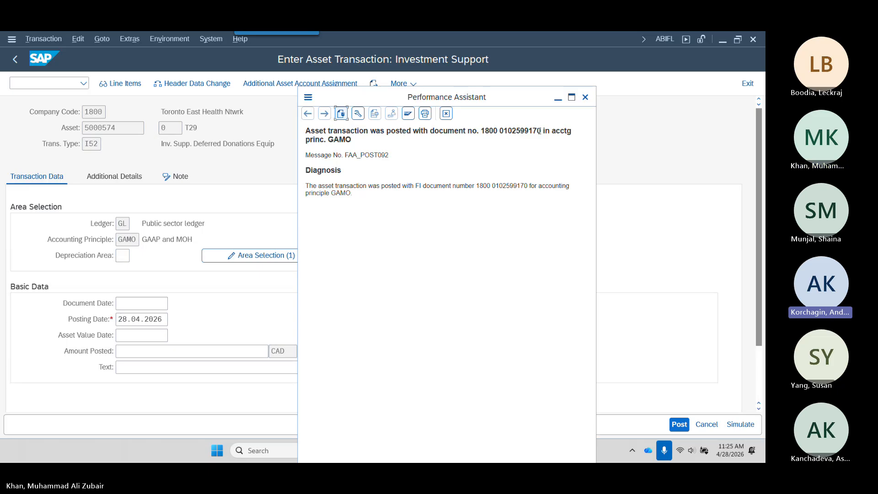
pyautogui.moveTo(541, 131); pyautogui.dragTo(500, 135)
pyautogui.hotkey('ctrl', 'c')
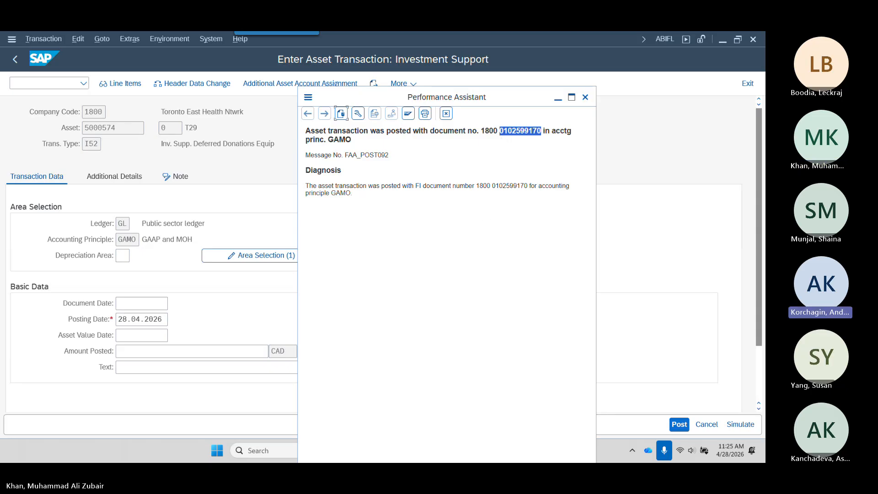
# Switch to the ABIFL workbook in Excel and record the copied document number in cell G17 without its leading zero
pyautogui.click(432, 451)
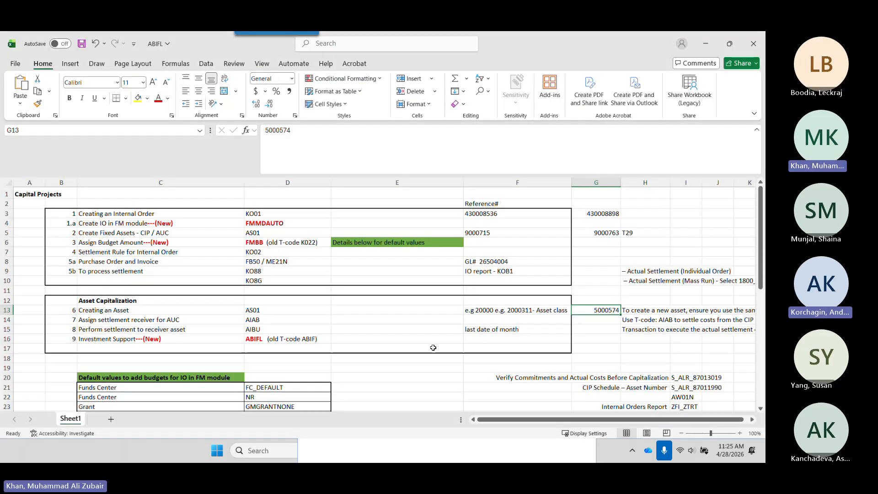
pyautogui.click(593, 347)
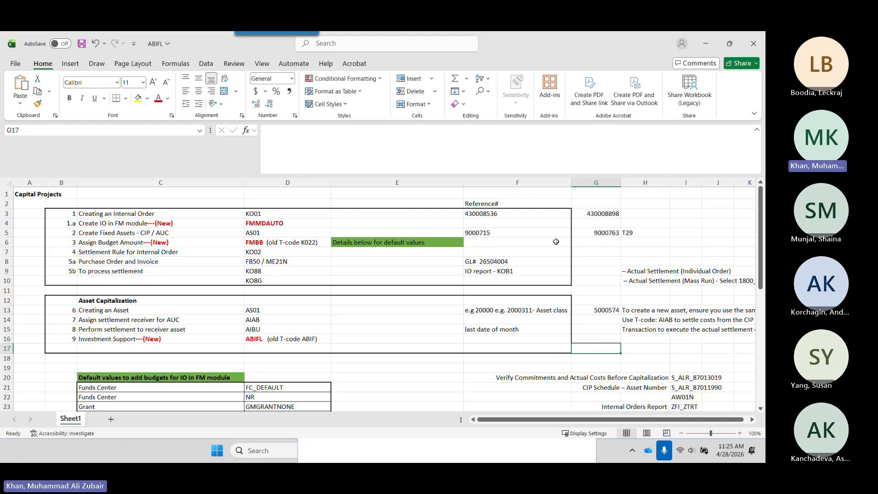
pyautogui.click(513, 149)
pyautogui.hotkey('ctrl', 'v')
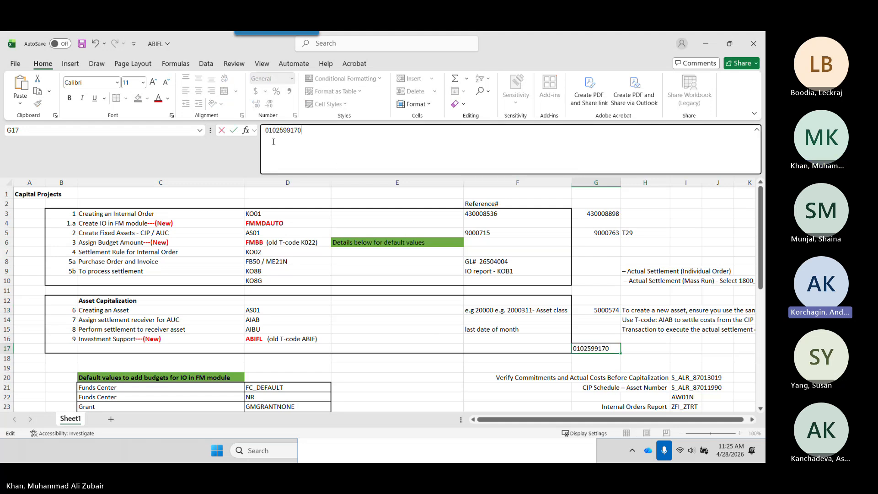
pyautogui.moveTo(273, 132); pyautogui.dragTo(270, 131)
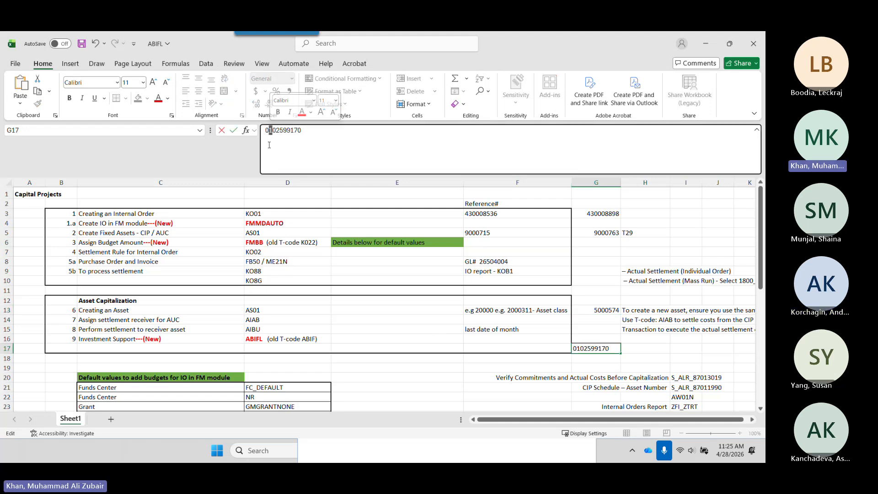
pyautogui.click(269, 145)
pyautogui.press('BackSpace')
pyautogui.press('Return')
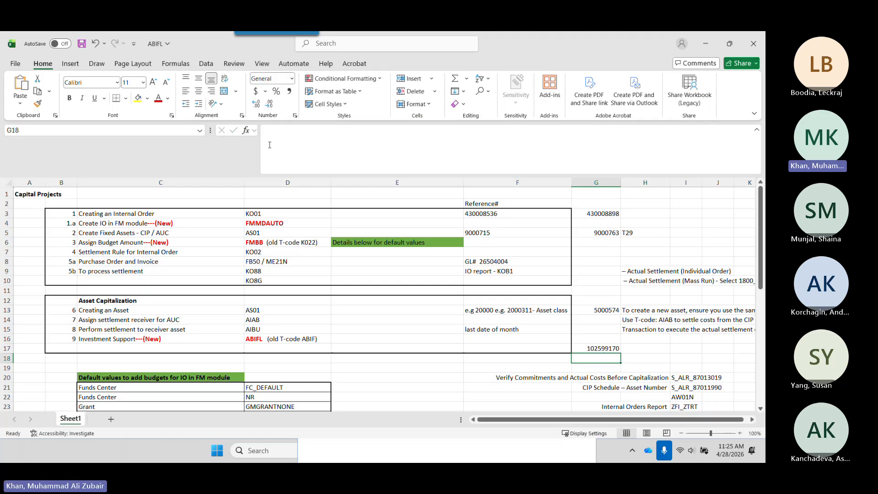
pyautogui.click(706, 43)
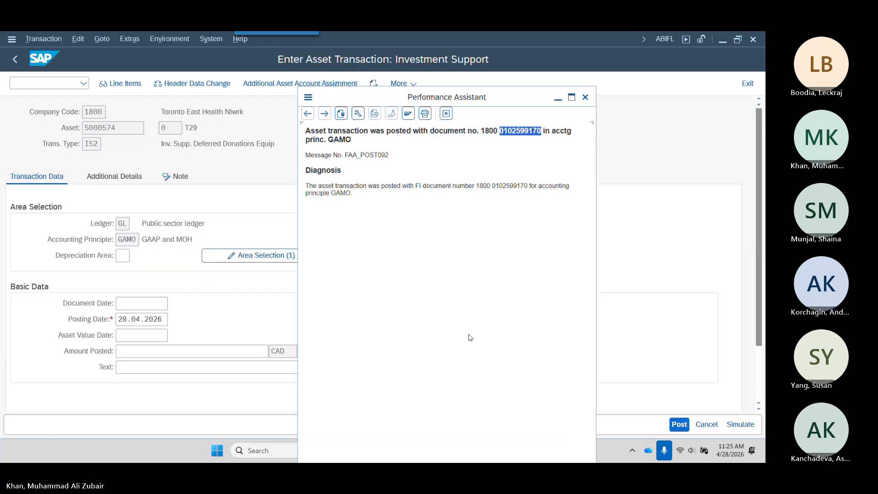
# Return to SAP, close the message details and display asset 5000574 in Asset Explorer with transaction AW01N
pyautogui.click(584, 97)
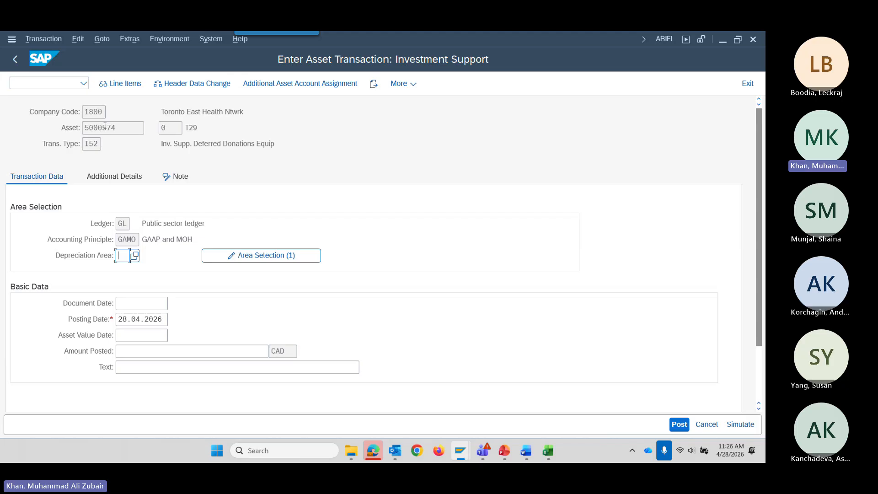
pyautogui.moveTo(117, 128); pyautogui.dragTo(65, 123)
pyautogui.hotkey('ctrl', 'c')
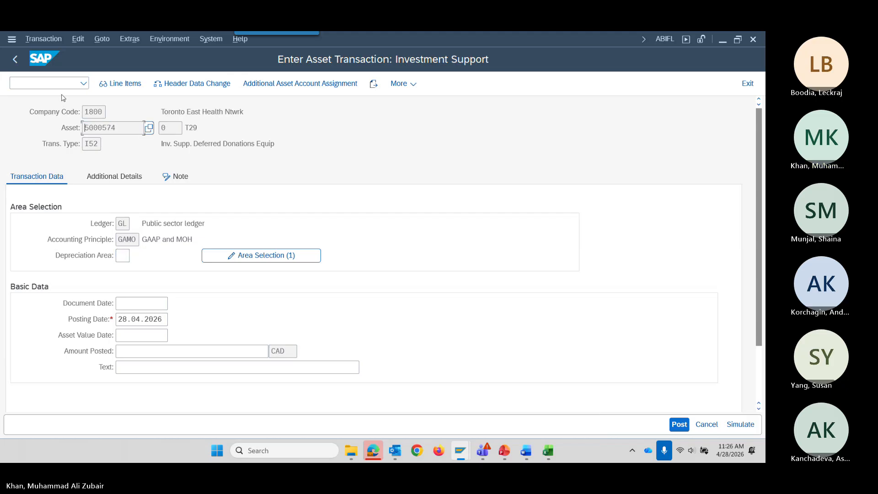
pyautogui.click(59, 83)
pyautogui.write('/N')
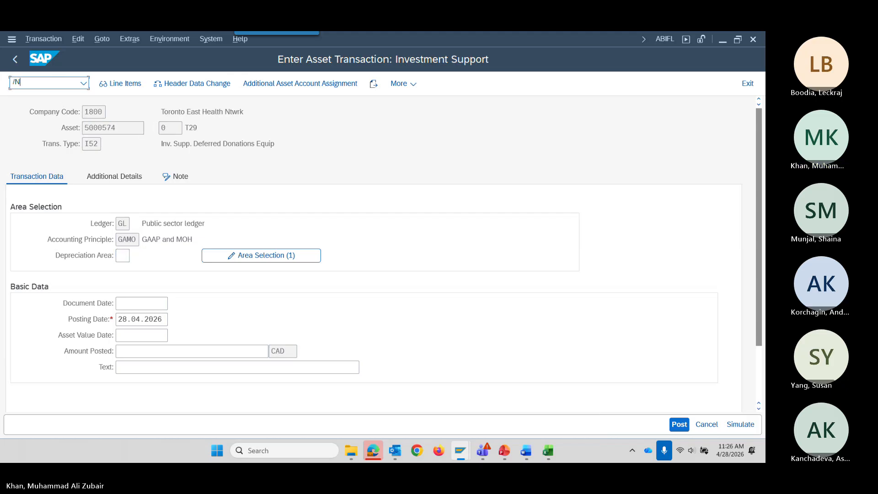
pyautogui.write('AW01N')
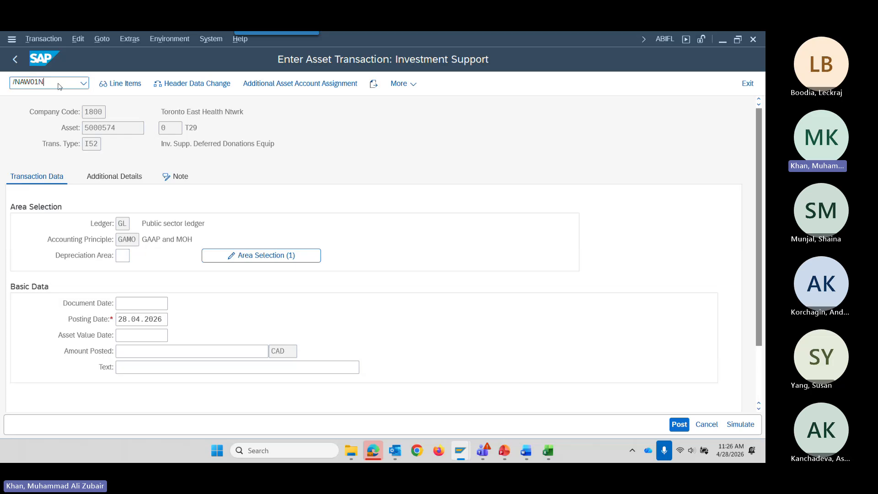
pyautogui.press('Return')
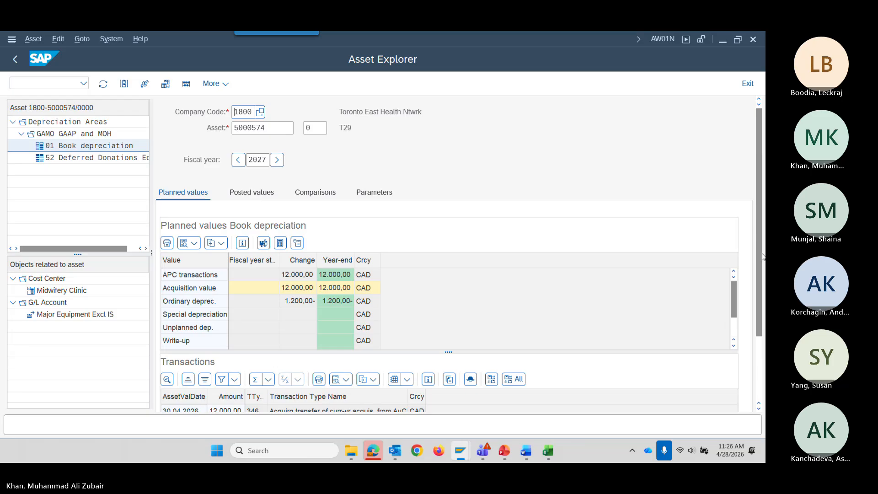
pyautogui.press('super+Down')
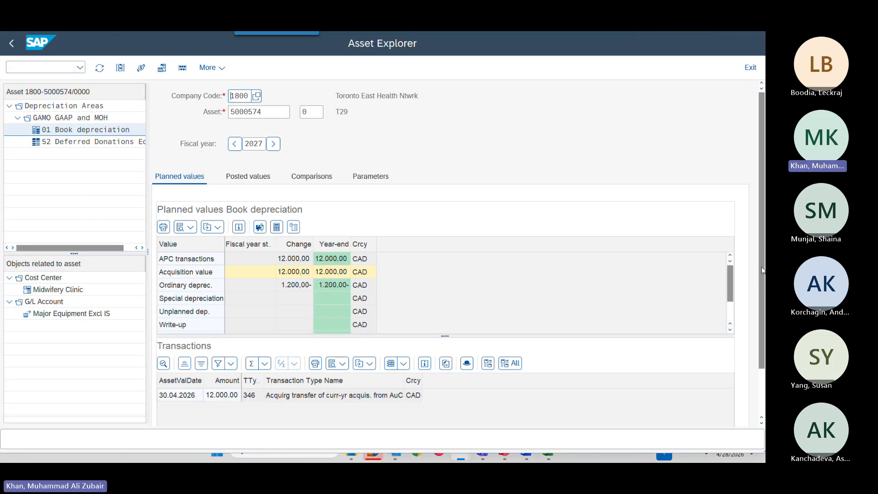
pyautogui.press('super+Right')
pyautogui.press('super+Up')
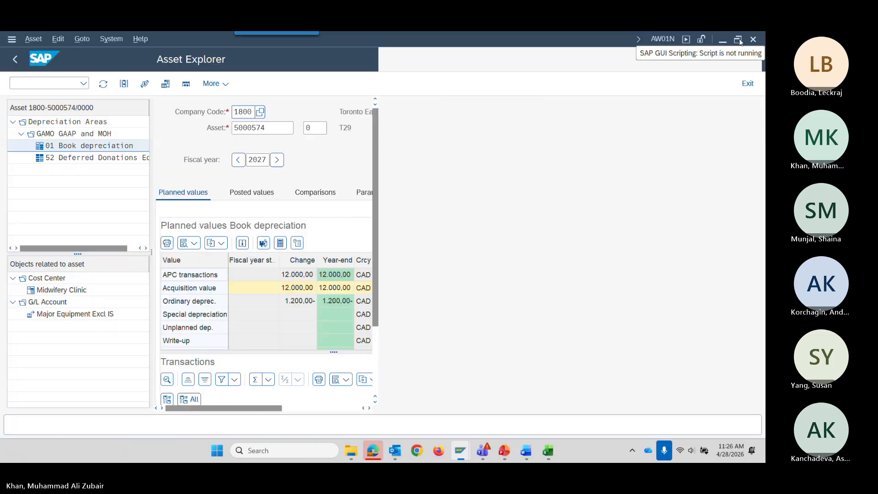
# Review the asset's posted values for book depreciation and the yearly comparison for depreciation area 52 Deferred Donations Equip
pyautogui.click(252, 194)
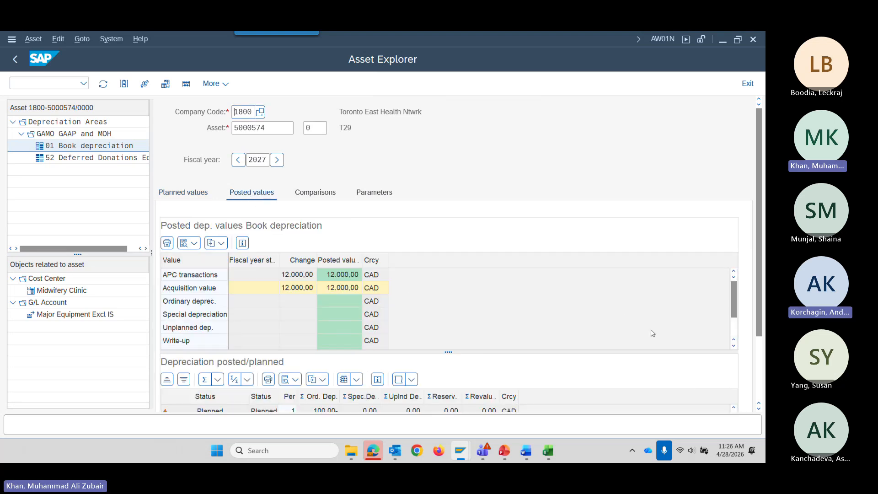
pyautogui.moveTo(758, 271)
pyautogui.mouseDown()
pyautogui.moveTo(764, 302)
pyautogui.moveTo(765, 274)
pyautogui.mouseUp()
pyautogui.scroll(2, 255, 105)
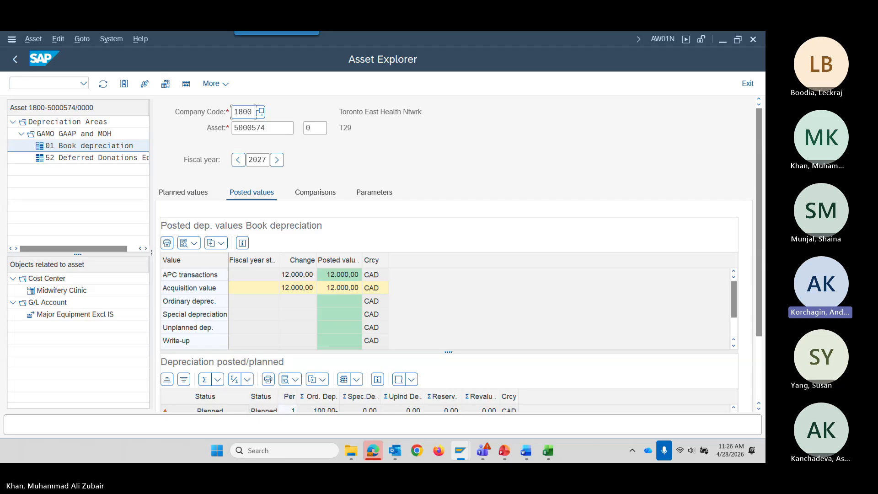
pyautogui.click(94, 159)
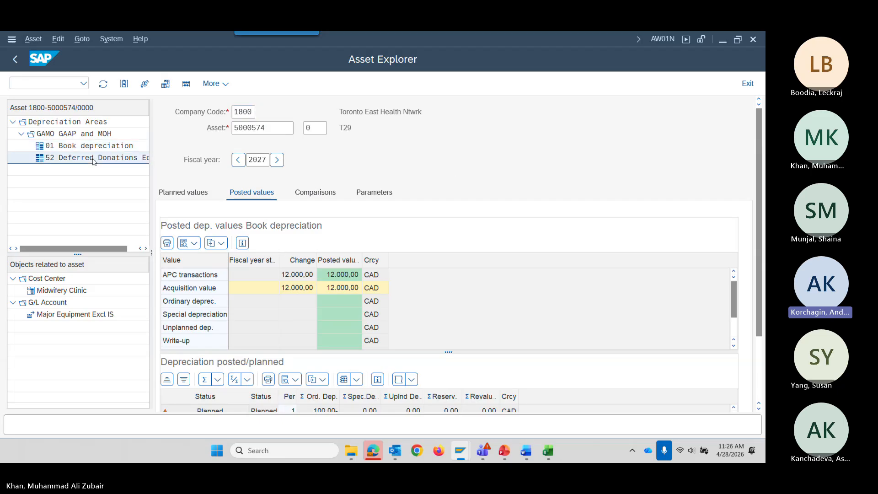
pyautogui.click(325, 193)
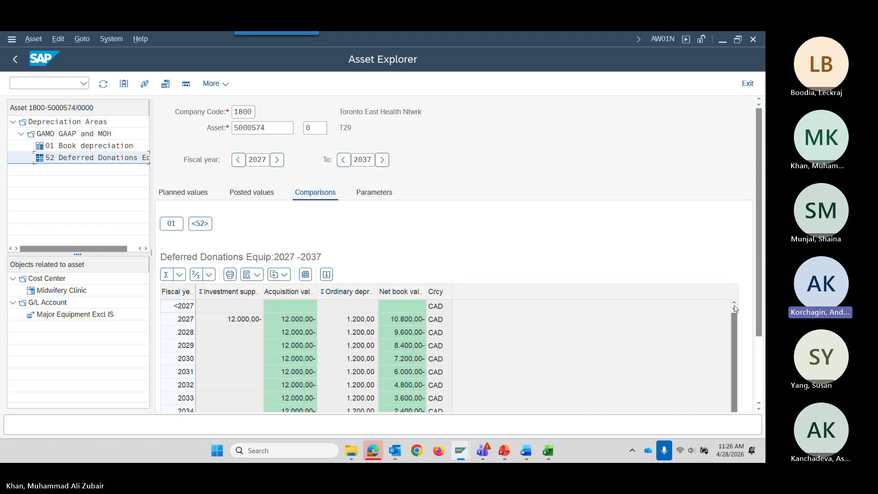
pyautogui.moveTo(758, 292)
pyautogui.mouseDown()
pyautogui.moveTo(764, 348)
pyautogui.moveTo(763, 294)
pyautogui.mouseUp()
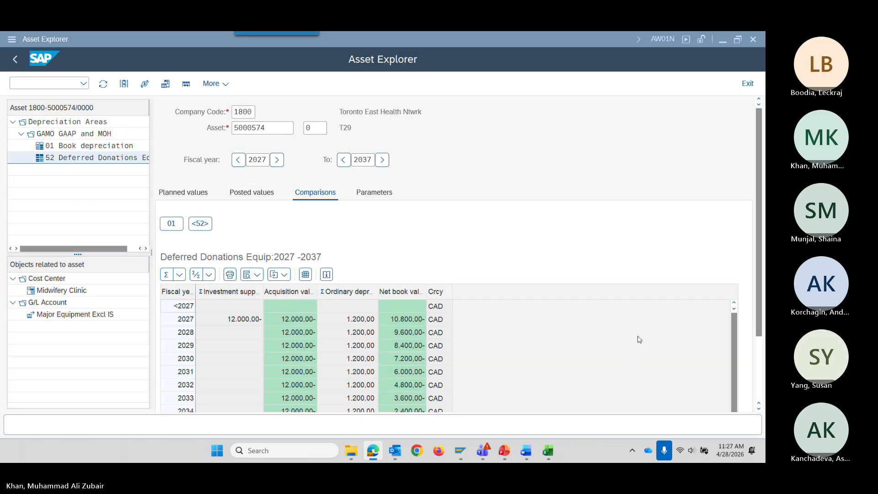
# Copy construction-in-progress asset number 9000763 from cell G5 of the Excel workbook and display that asset in SAP Asset Explorer
pyautogui.click(543, 452)
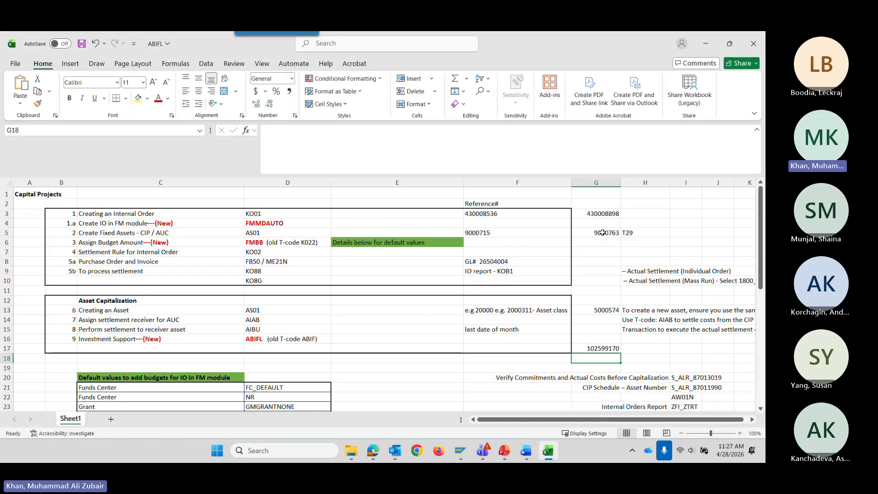
pyautogui.click(603, 232)
pyautogui.hotkey('ctrl', 'c')
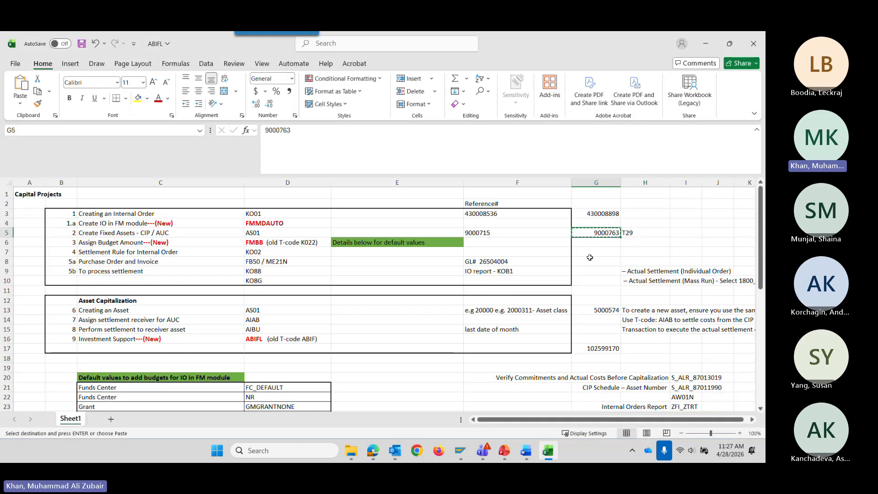
pyautogui.hotkey('alt', 'Tab')
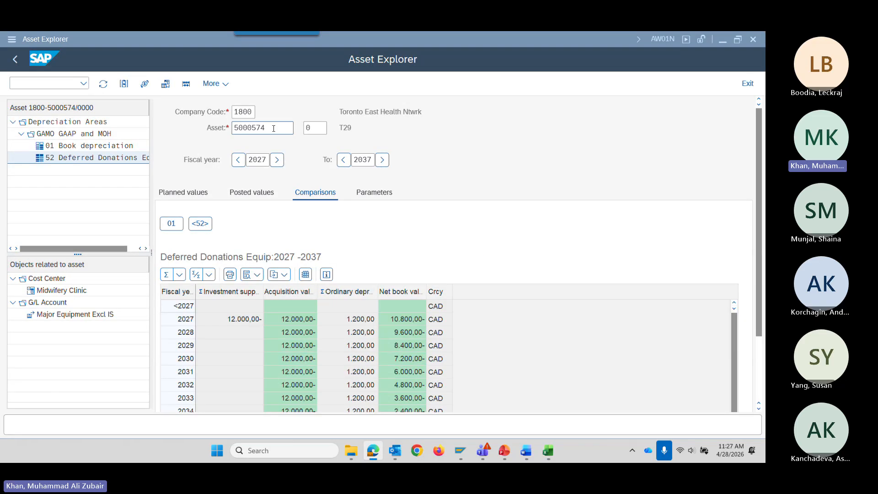
pyautogui.doubleClick(274, 128)
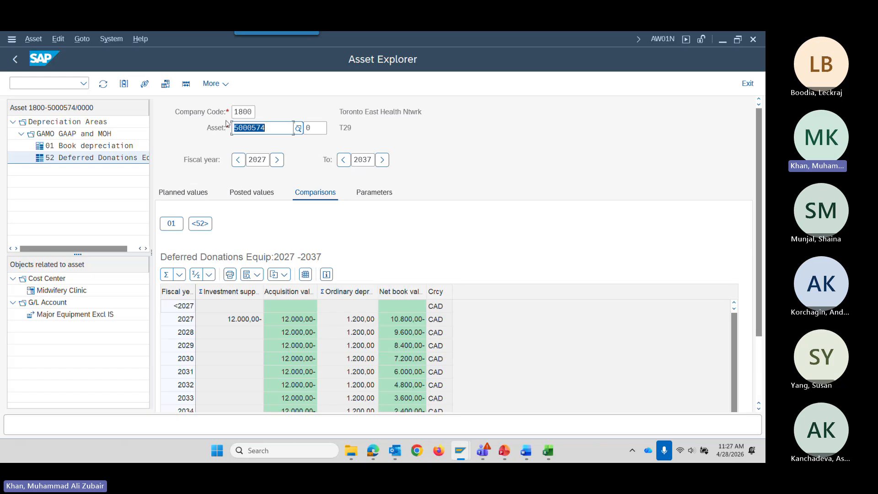
pyautogui.hotkey('ctrl', 'v')
pyautogui.press('Return')
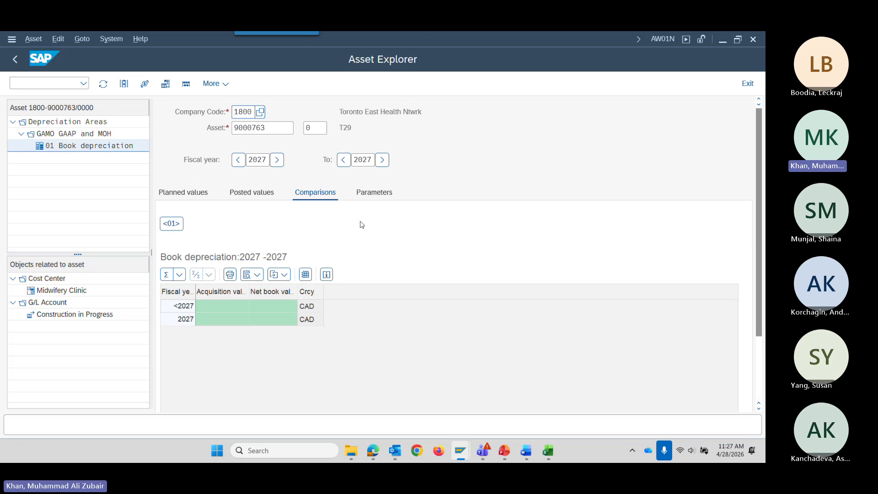
# Switch back to the ABIFL workbook in Excel and examine the default budget values and the T-Codes list
pyautogui.moveTo(548, 452)
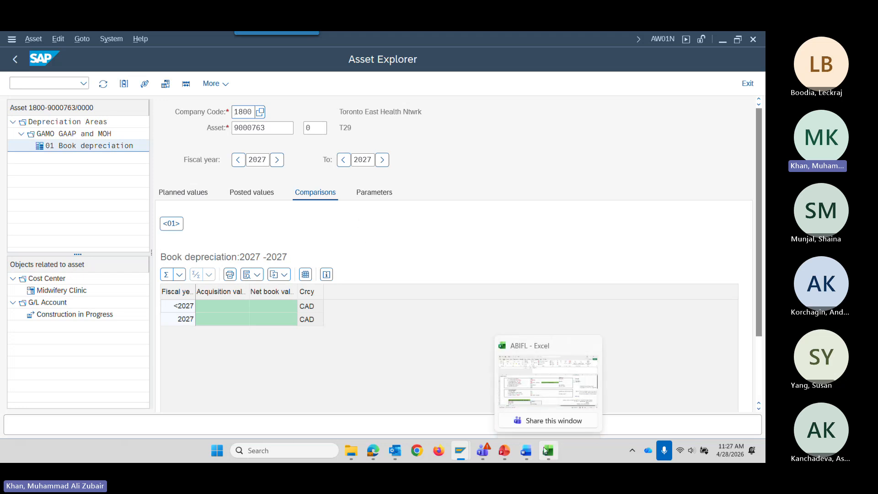
pyautogui.click(535, 390)
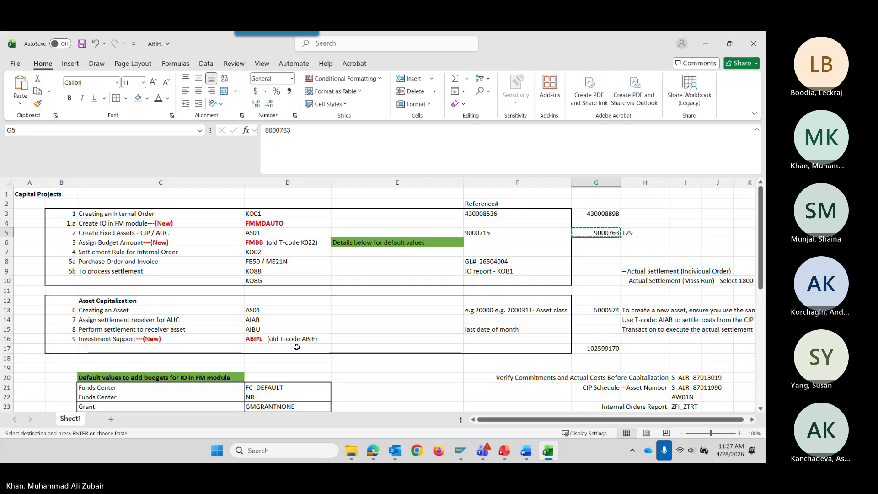
pyautogui.scroll(-2, 282, 337)
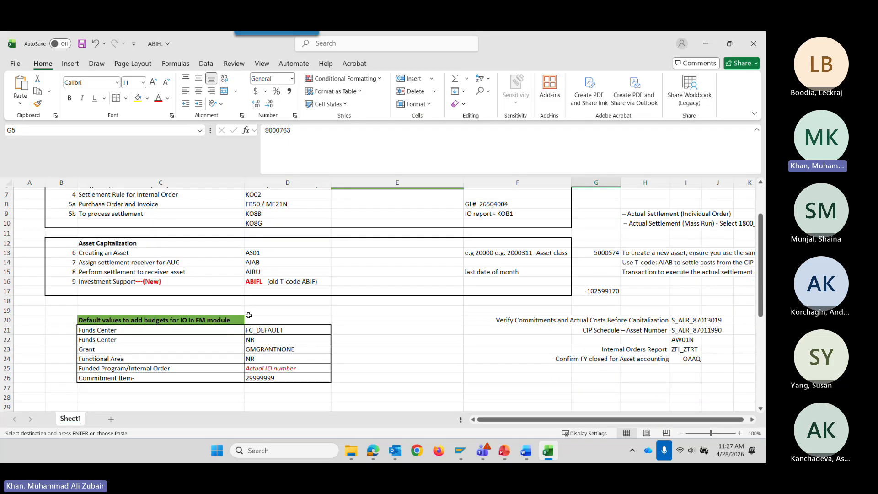
pyautogui.scroll(-3, 251, 323)
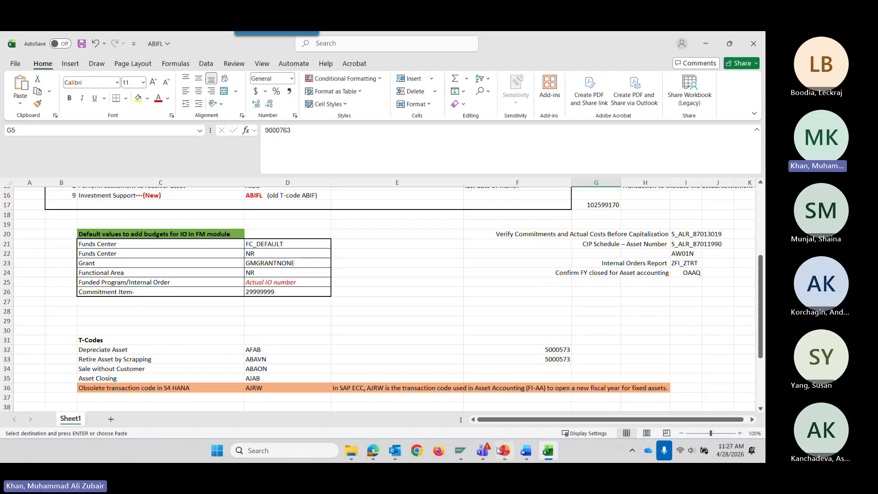
# Switch to the asset accounting training deck in PowerPoint and look through the ABIFL steps from slide 20
pyautogui.moveTo(509, 452)
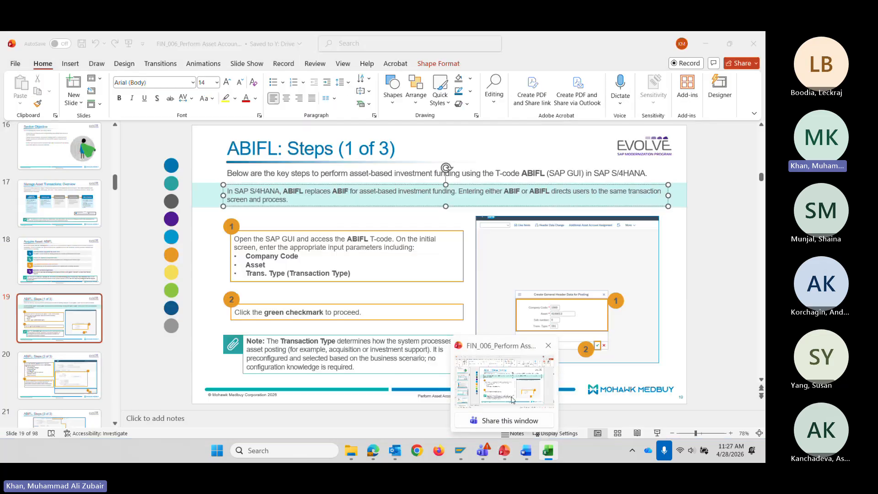
pyautogui.click(512, 400)
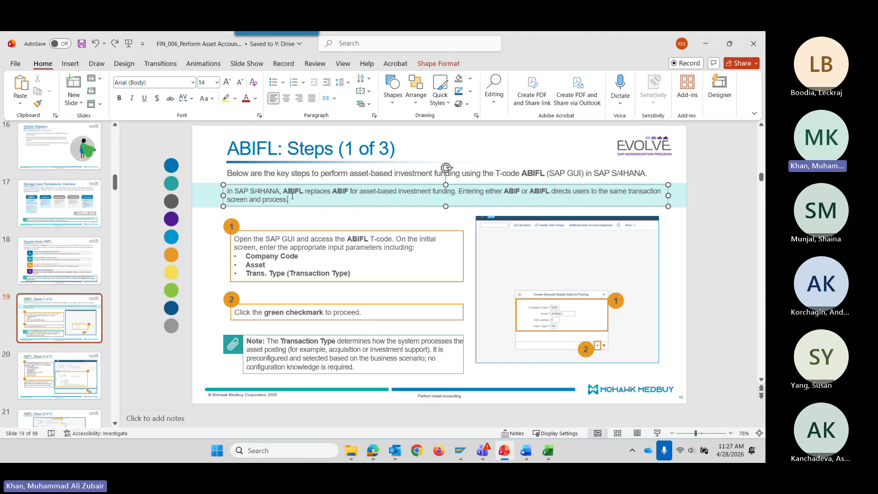
pyautogui.click(76, 365)
pyautogui.scroll(-3, 59, 284)
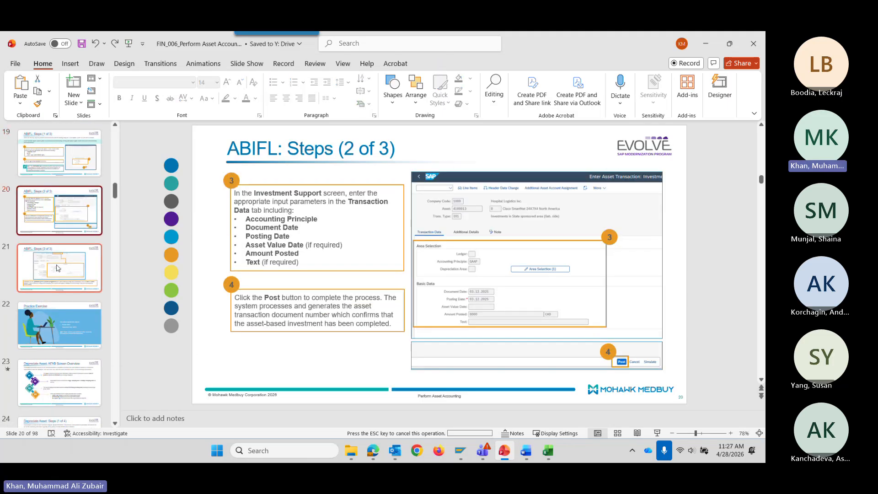
# Show the "ABIFL: Steps (3 of 3)" slide and go on to the depreciation AFAB screen overview slide
pyautogui.click(58, 268)
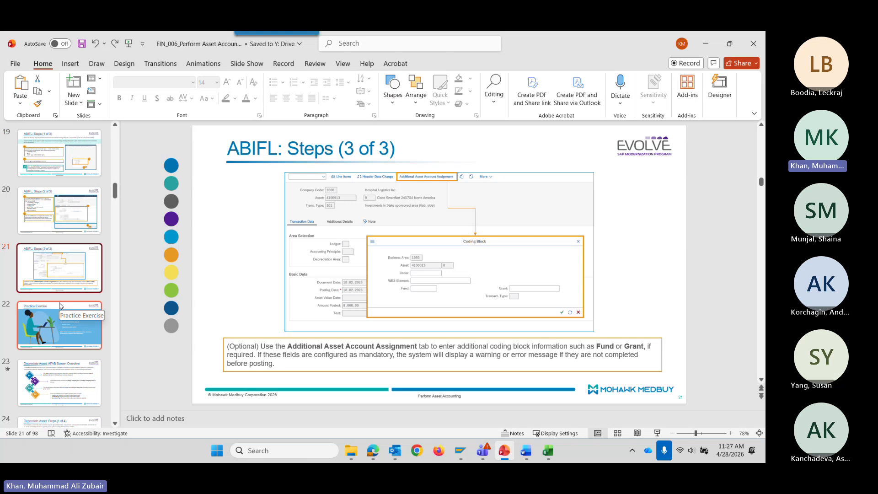
pyautogui.scroll(-3, 59, 302)
pyautogui.click(56, 247)
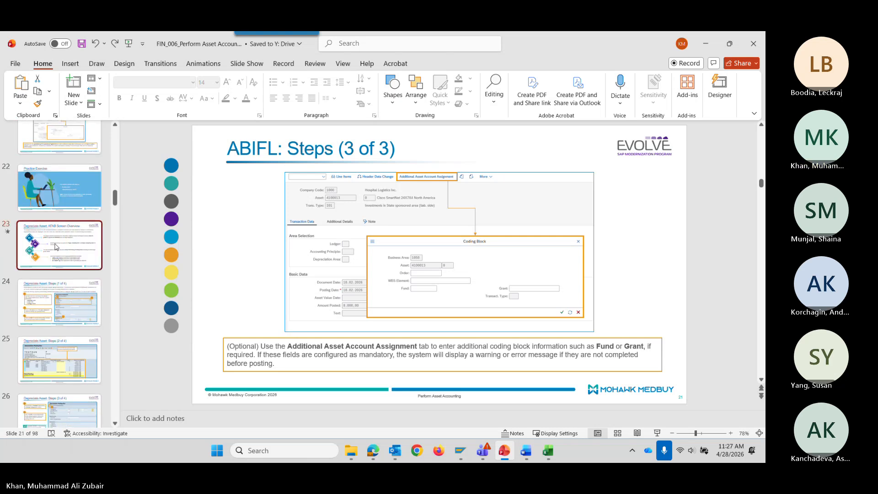
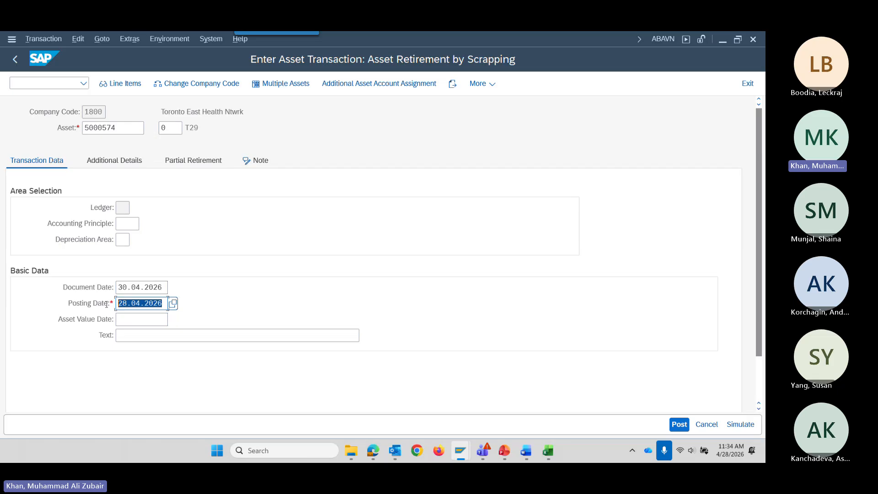
# Set the posting date and asset value date of the asset retirement by scrapping to 30.04.2026
pyautogui.click(175, 307)
pyautogui.click(175, 306)
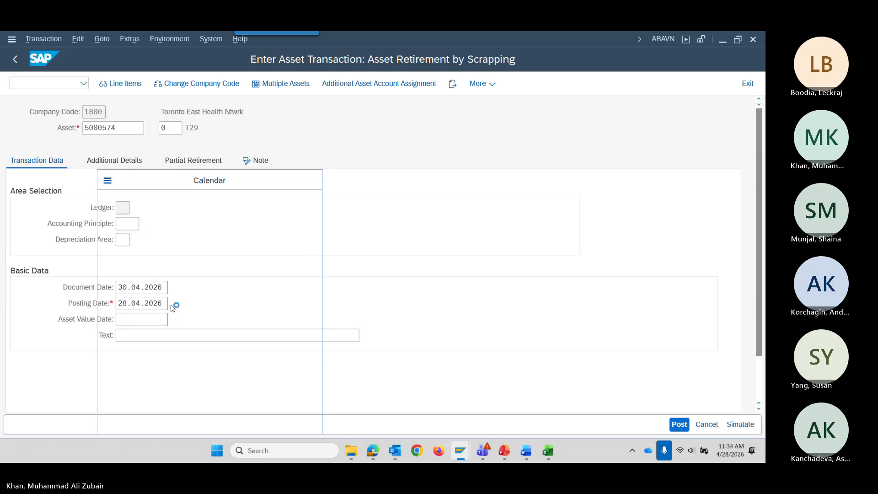
pyautogui.doubleClick(179, 294)
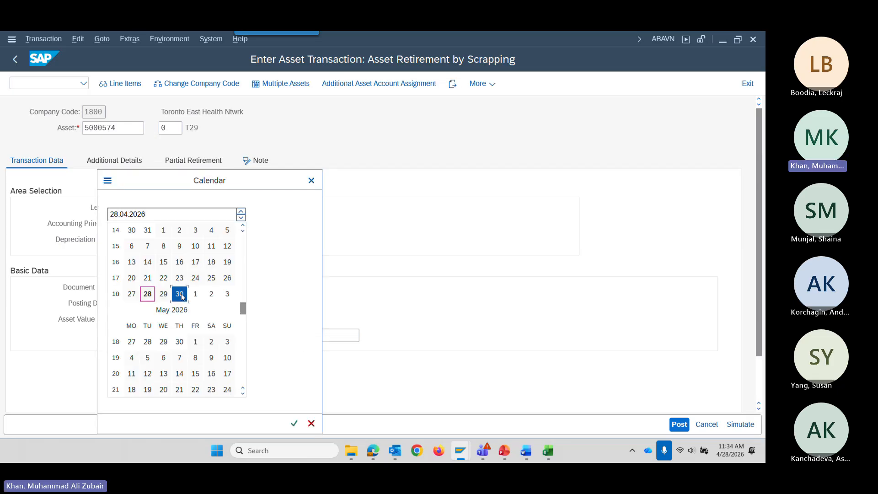
pyautogui.press('Tab')
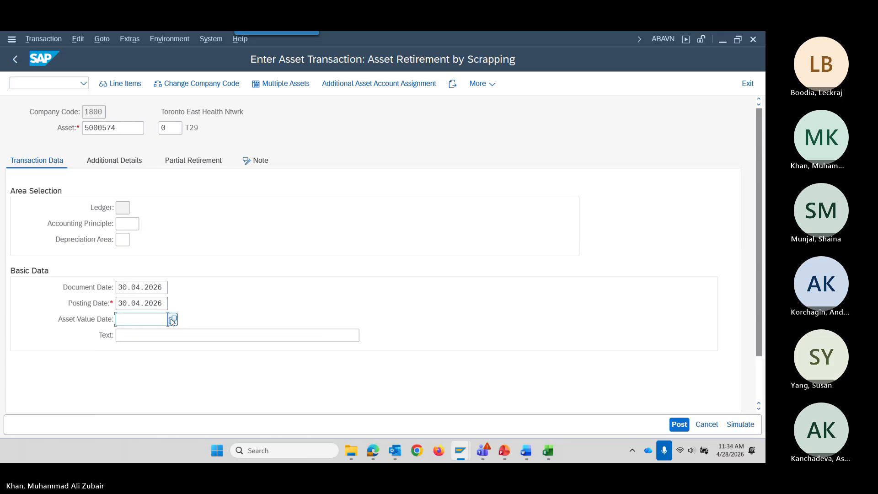
pyautogui.click(173, 319)
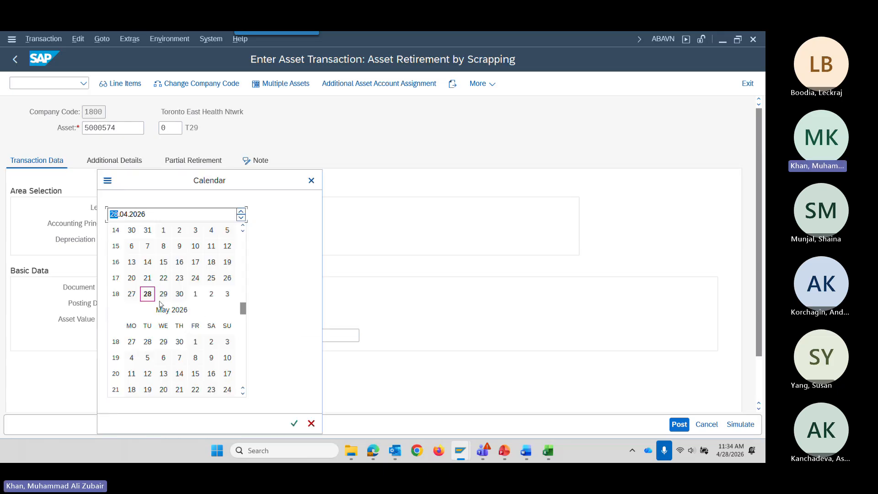
pyautogui.click(183, 298)
pyautogui.click(182, 299)
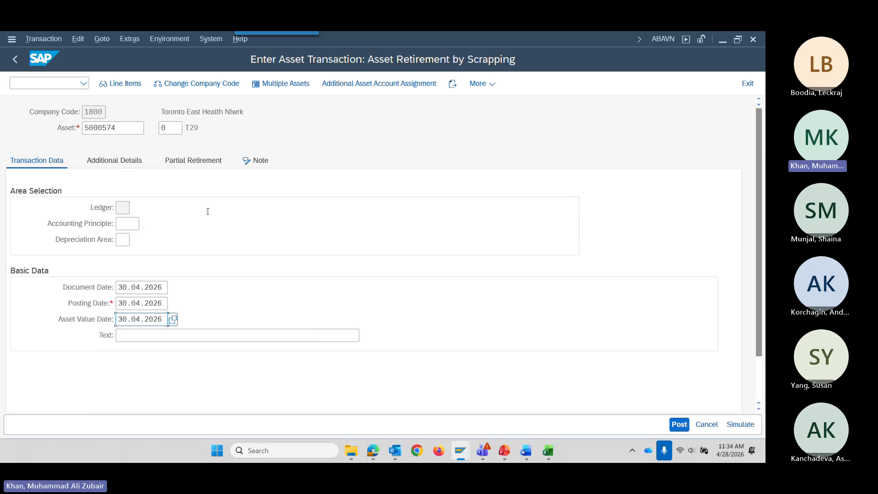
# Enter "T29 Scrapping" as the transaction text, copying the word "Scrapping" from the slide title in PowerPoint
pyautogui.click(148, 335)
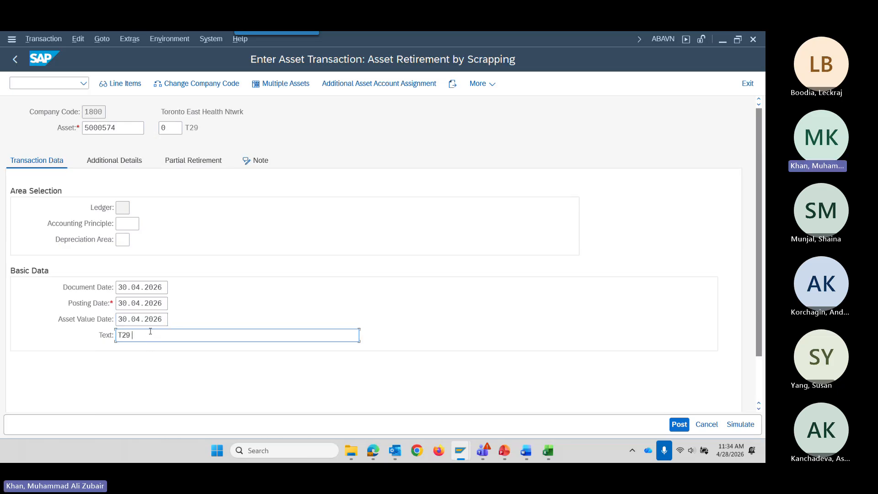
pyautogui.hotkey('alt', 'Tab')
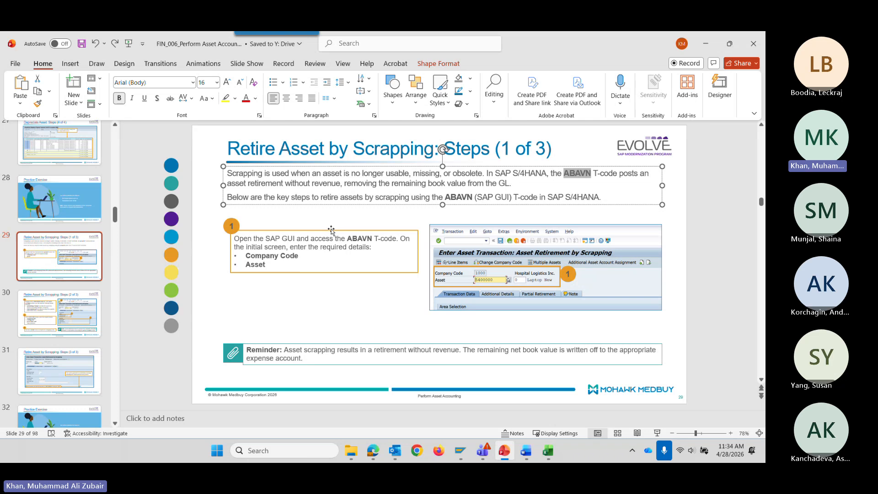
pyautogui.click(371, 151)
pyautogui.moveTo(353, 150); pyautogui.dragTo(434, 152)
pyautogui.hotkey('ctrl', 'c')
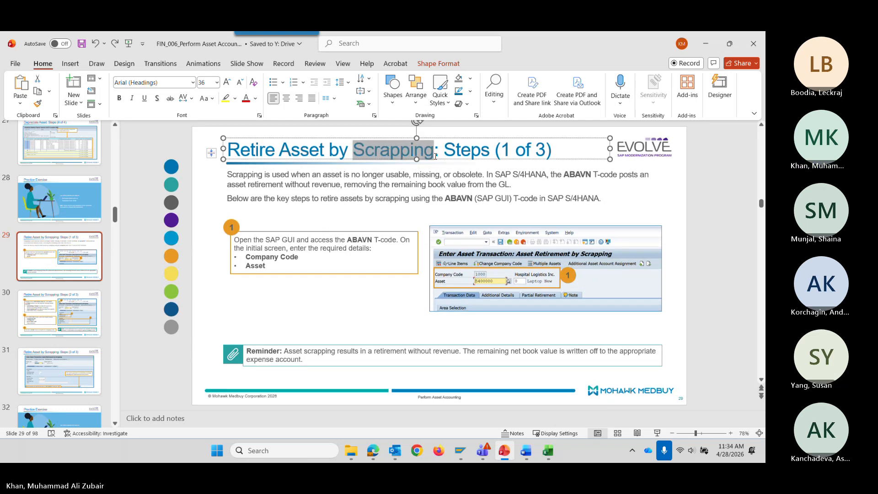
pyautogui.hotkey('alt', 'Tab')
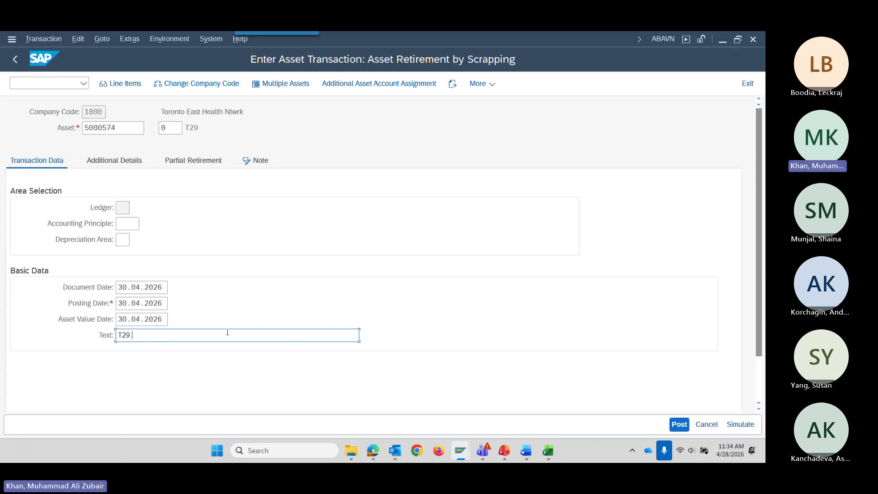
pyautogui.hotkey('ctrl', 'v')
# Simulate the scrapping retirement to review its line items and return to the entry screen
pyautogui.click(734, 424)
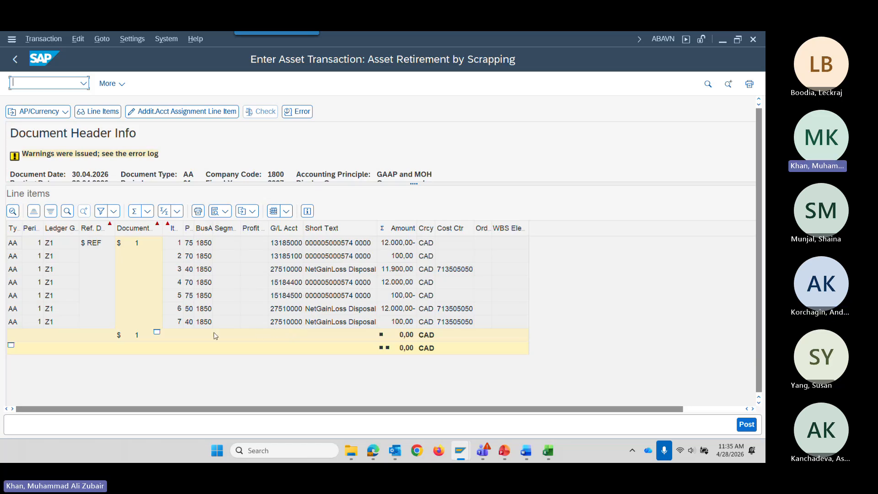
pyautogui.click(15, 60)
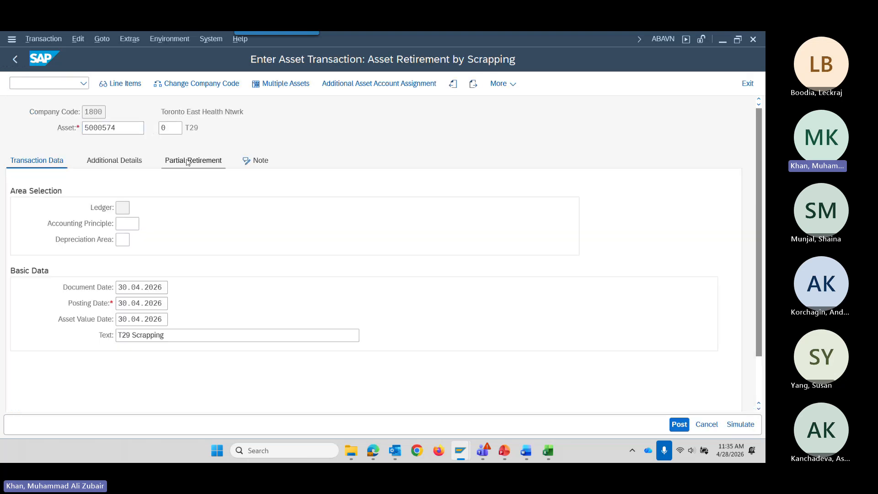
# Try a partial retirement percentage rate of 20, clear it and return to the transaction data
pyautogui.click(188, 161)
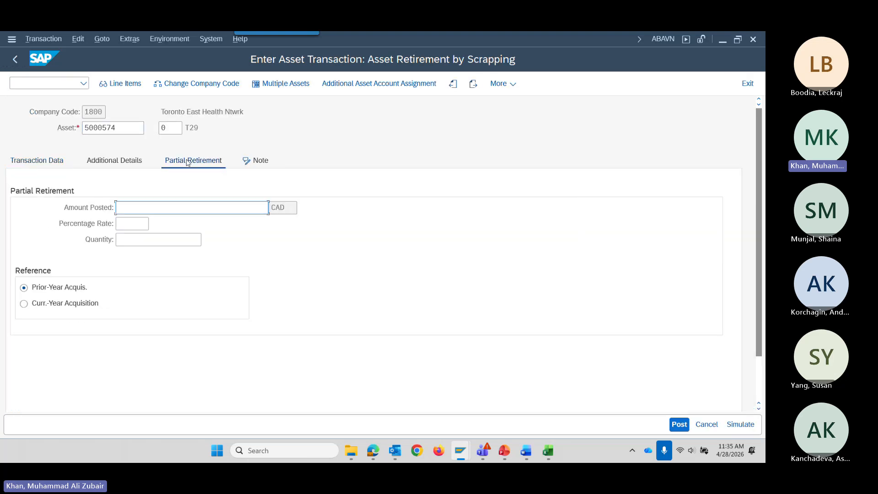
pyautogui.click(138, 227)
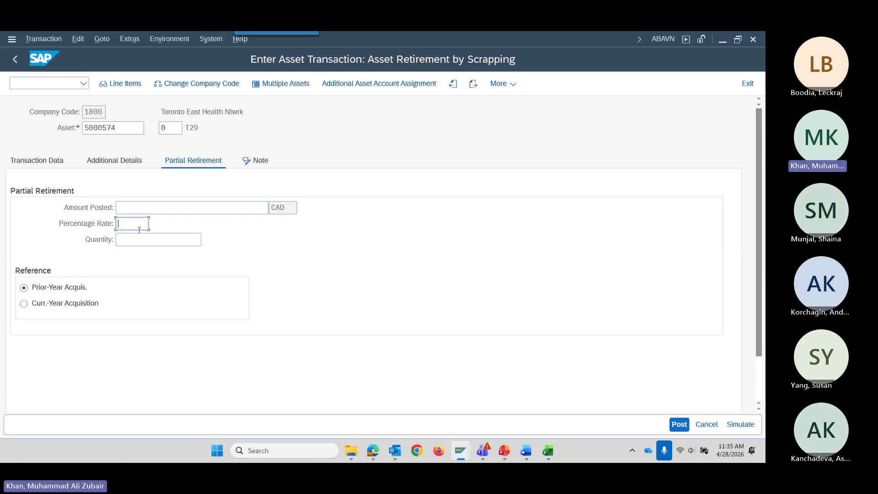
pyautogui.write('20')
pyautogui.press('Tab')
pyautogui.click(137, 207)
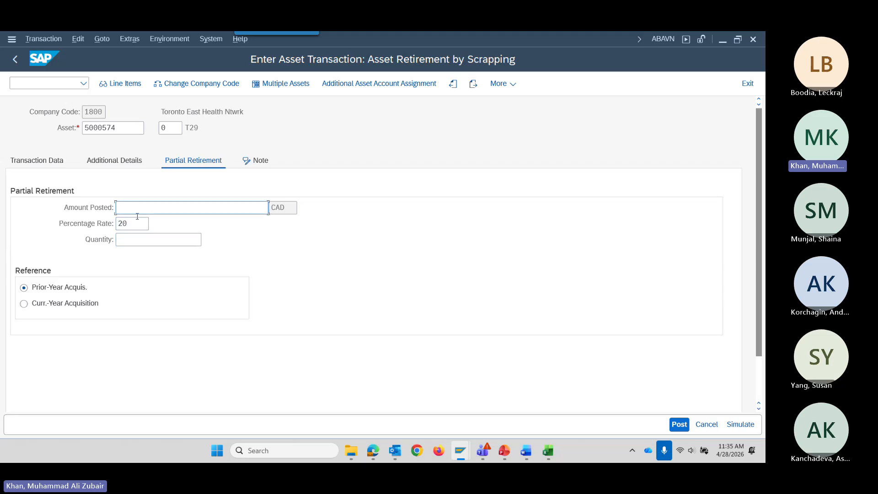
pyautogui.moveTo(134, 223); pyautogui.dragTo(107, 226)
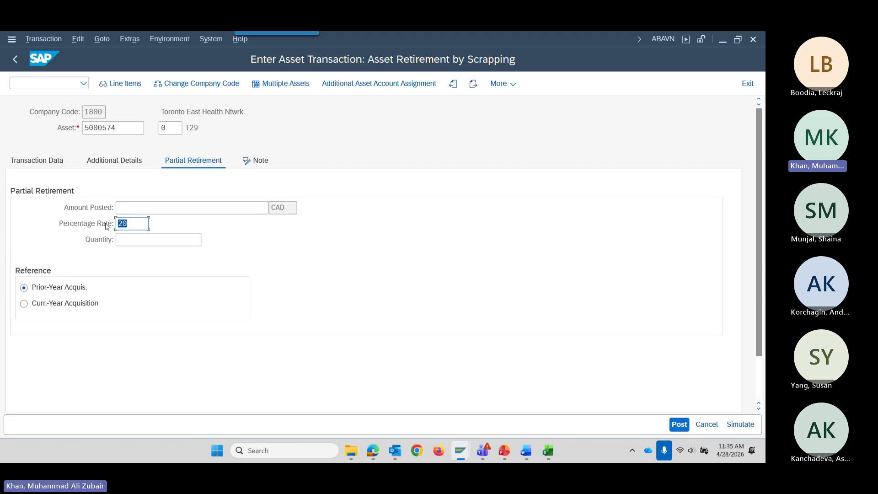
pyautogui.press('BackSpace')
pyautogui.click(139, 206)
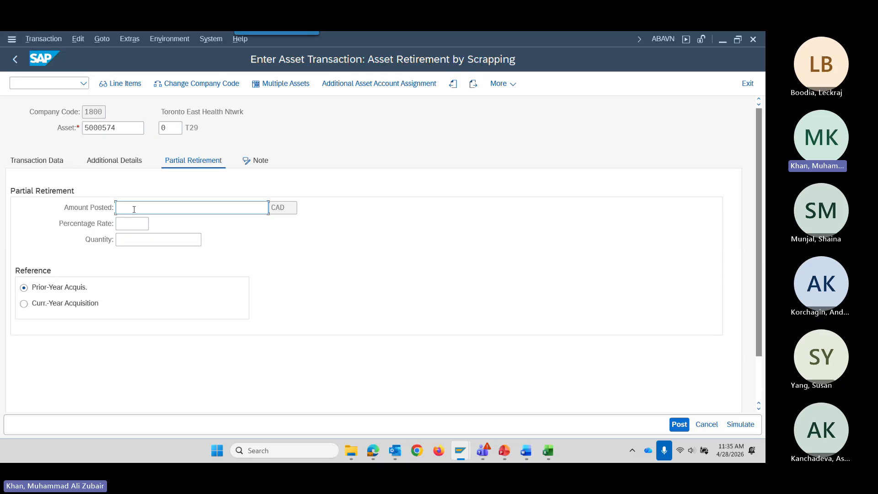
pyautogui.click(32, 165)
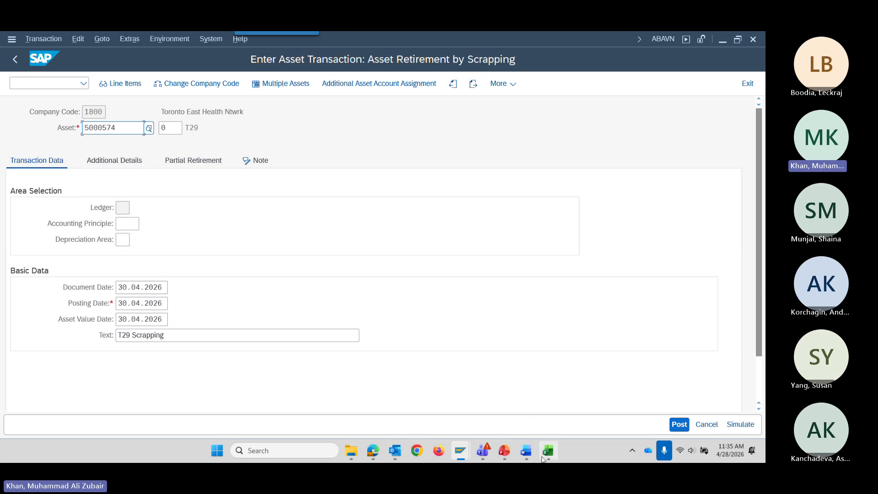
# Switch to PowerPoint, show the "Sale Without Customer: Steps (1 of 3)" slide and select the T-code ABAON in its introduction
pyautogui.moveTo(510, 453)
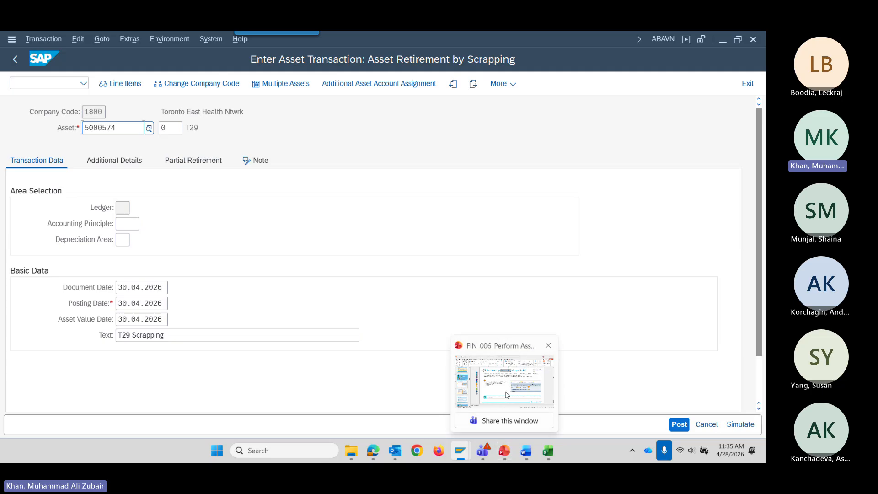
pyautogui.click(506, 410)
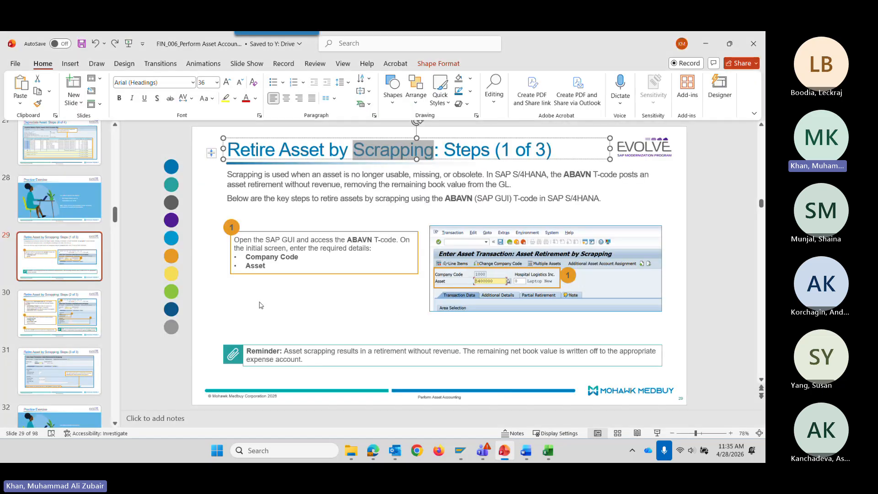
pyautogui.click(48, 371)
pyautogui.scroll(-3, 48, 371)
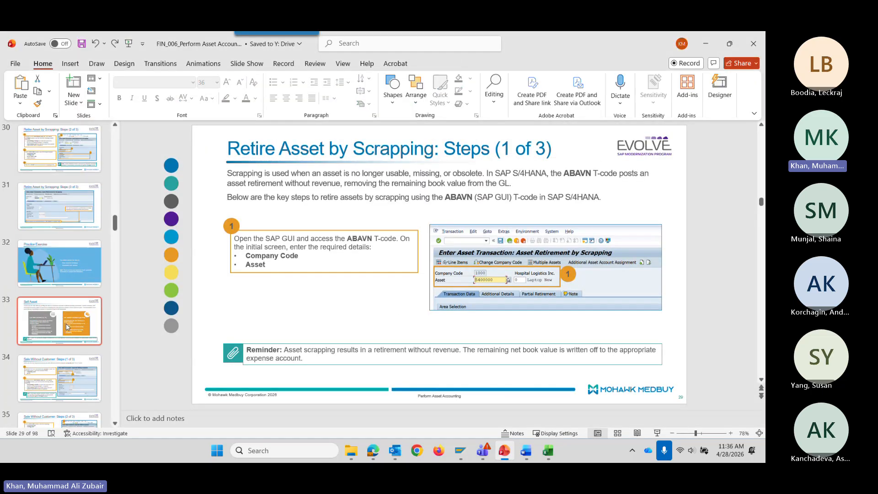
pyautogui.click(56, 381)
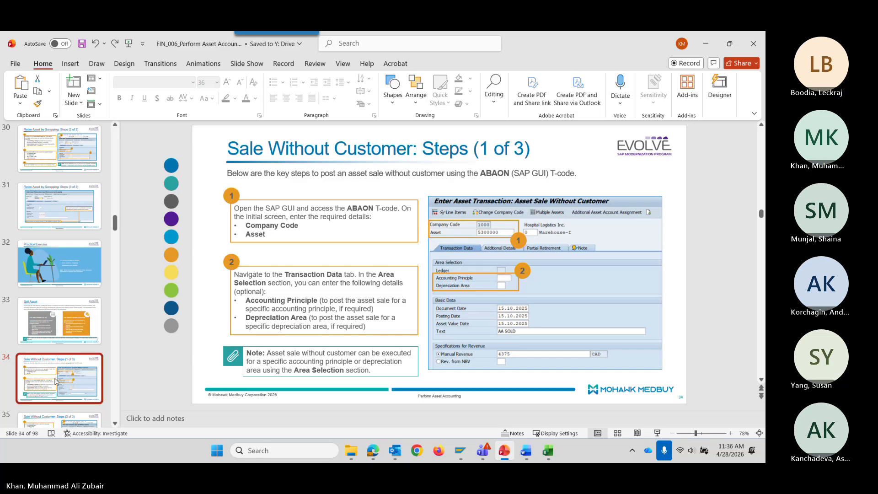
pyautogui.click(503, 178)
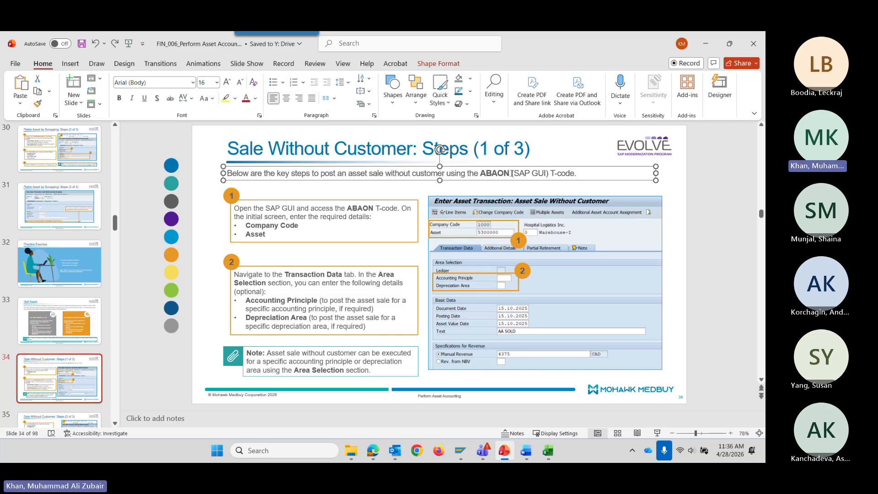
pyautogui.moveTo(510, 174); pyautogui.dragTo(480, 174)
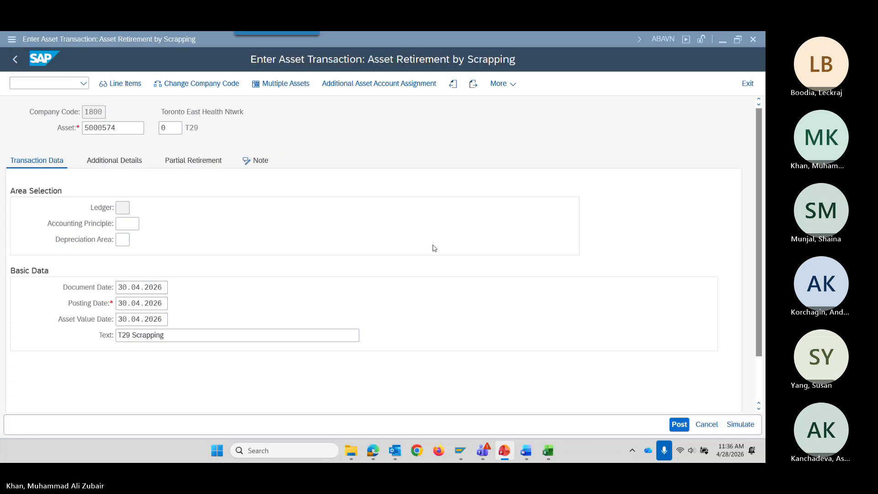
# Switch back to SAP and open the asset sale without customer transaction with /NABAON
pyautogui.hotkey('alt', 'Tab')
pyautogui.click(68, 80)
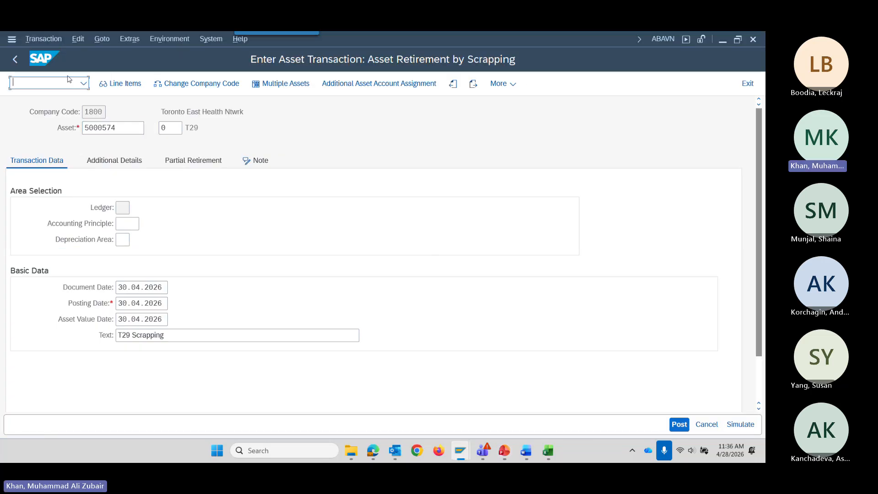
pyautogui.write('/NABAON')
pyautogui.press('Return')
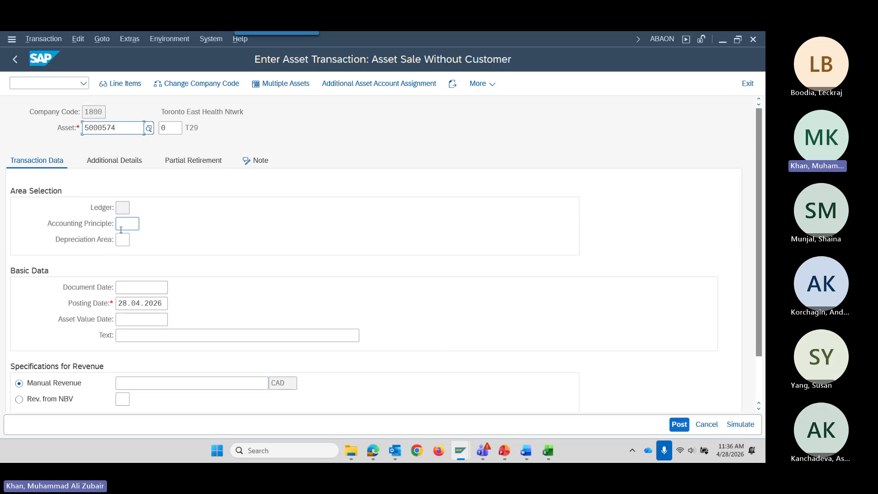
# Set the document date, posting date and asset value date of the asset sale without customer to 30.04.2026
pyautogui.click(153, 288)
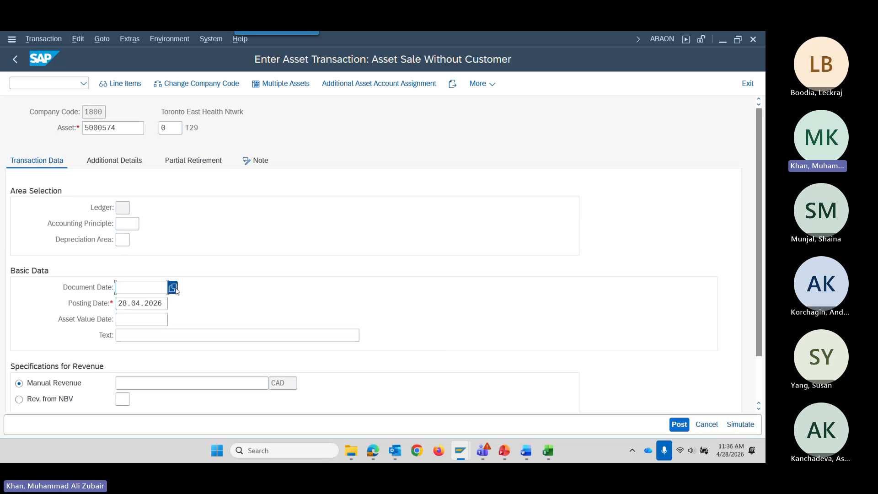
pyautogui.click(172, 287)
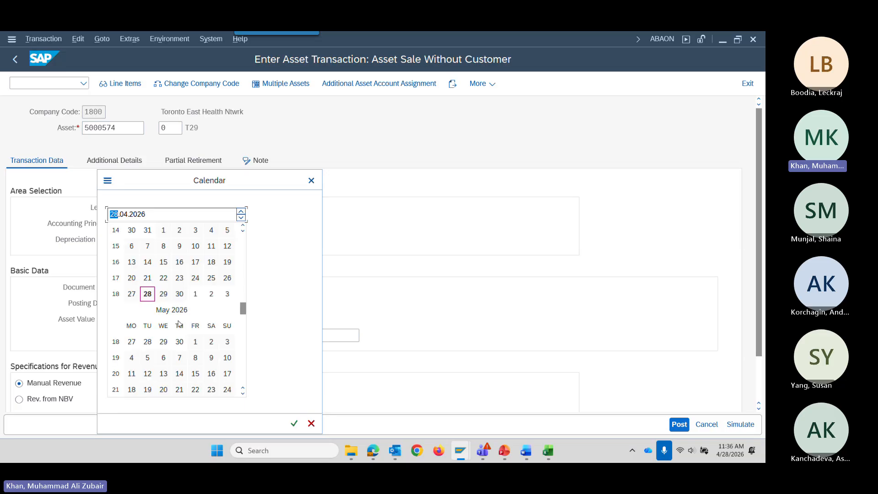
pyautogui.doubleClick(179, 293)
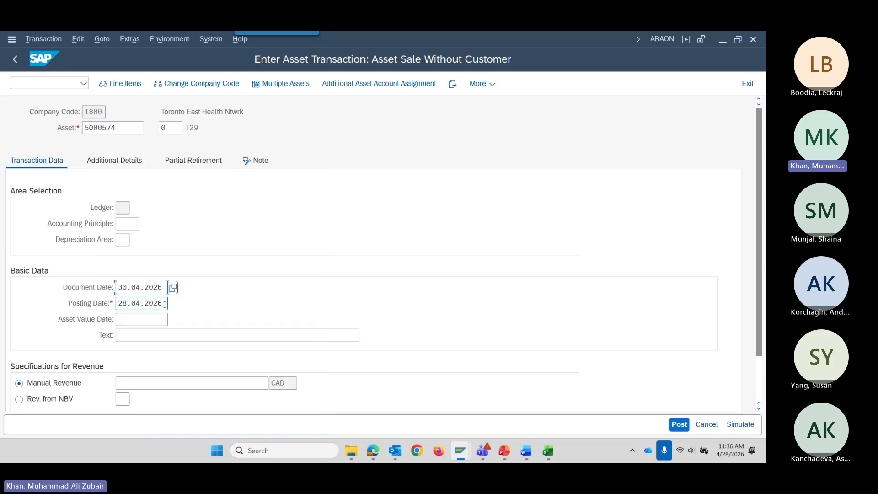
pyautogui.click(165, 305)
pyautogui.click(173, 303)
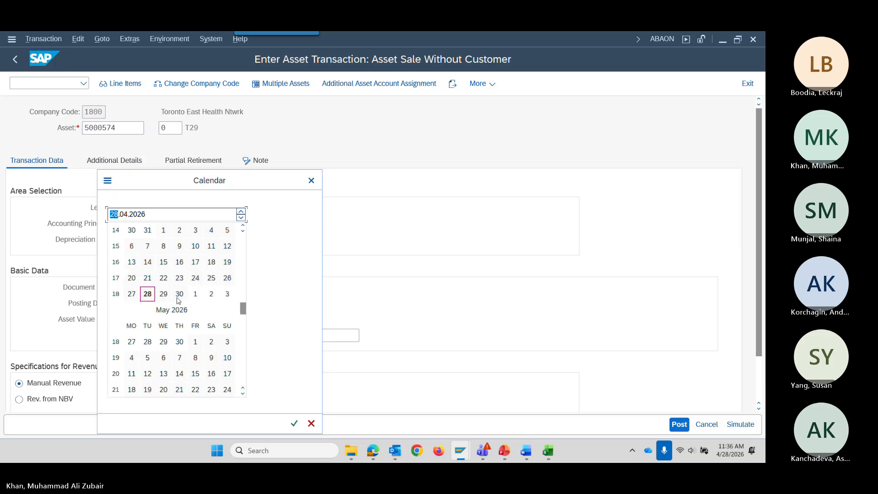
pyautogui.doubleClick(178, 296)
pyautogui.click(166, 319)
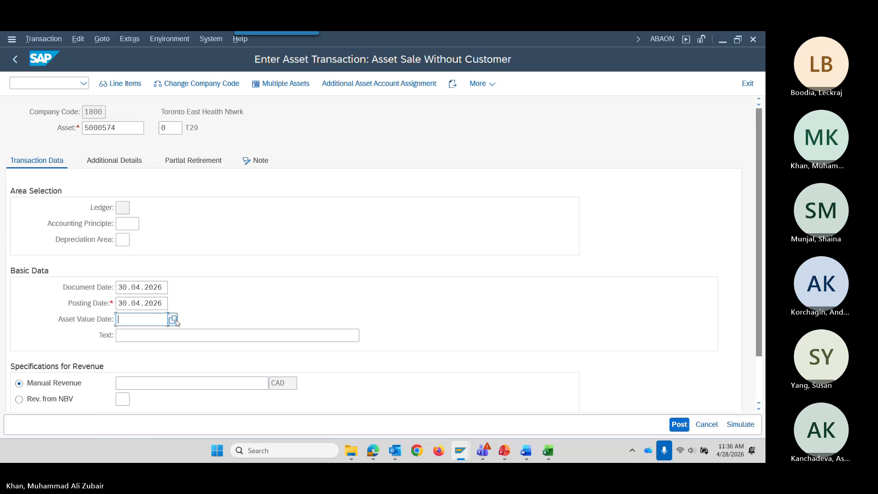
pyautogui.click(173, 319)
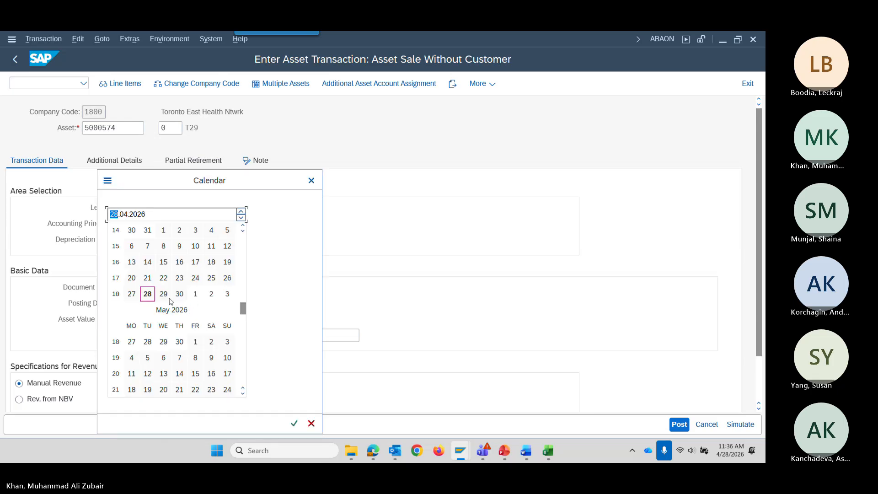
pyautogui.doubleClick(179, 294)
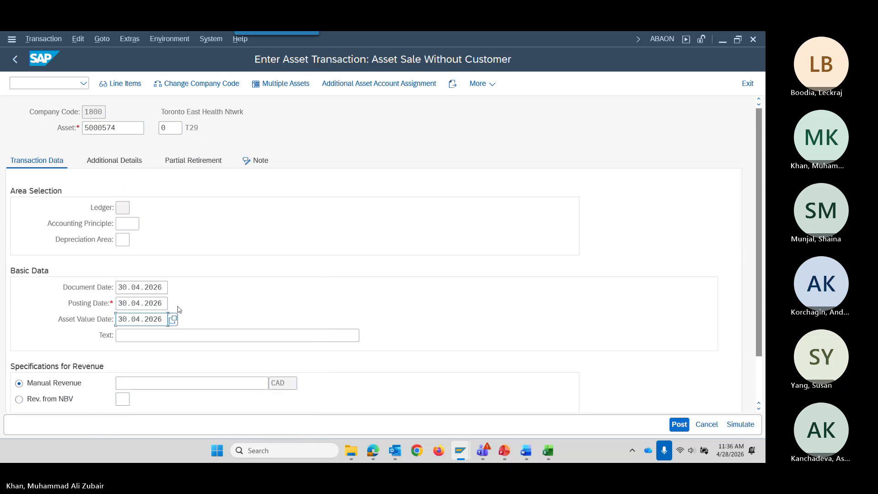
# Set the manual revenue of the asset sale to 2000 CAD and simulate the posting
pyautogui.click(158, 382)
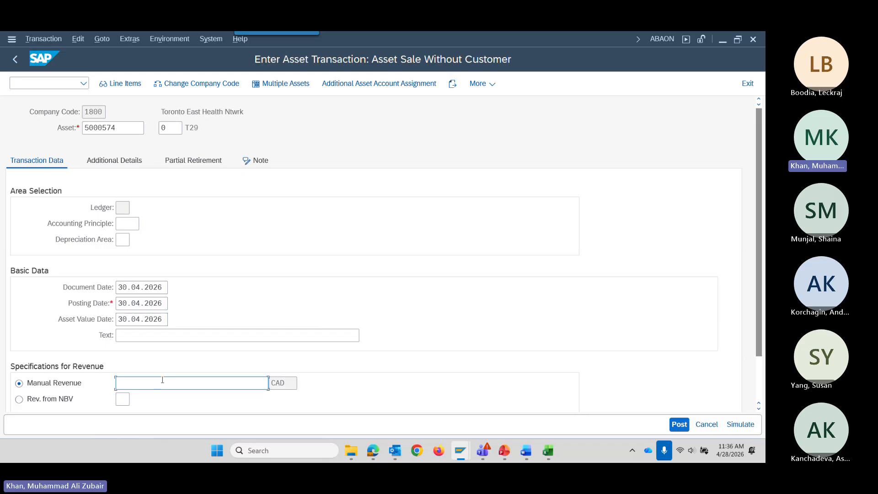
pyautogui.write('2000')
pyautogui.press('Tab')
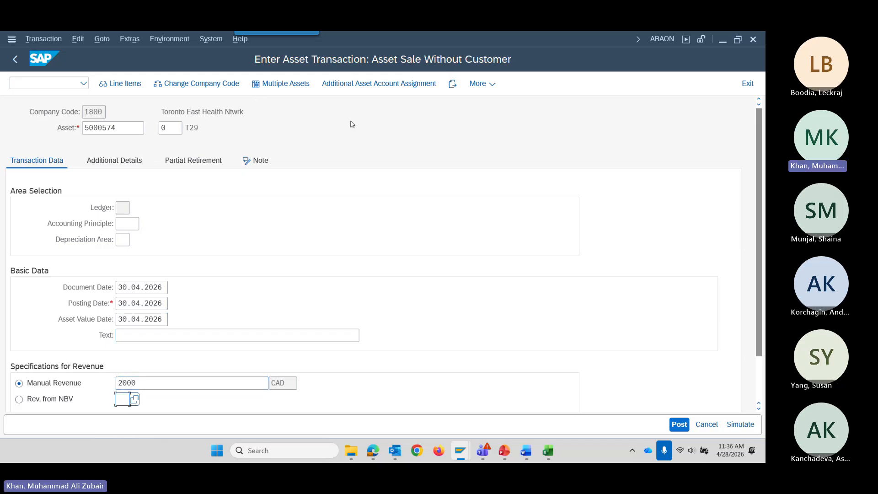
pyautogui.click(733, 425)
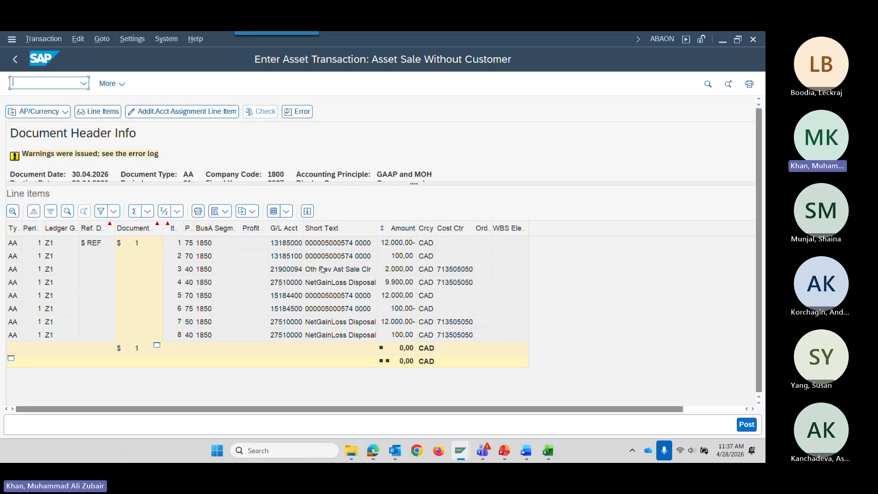
# Return from the simulation to the entry screen, view the partial retirement details and go back to the transaction data
pyautogui.click(15, 60)
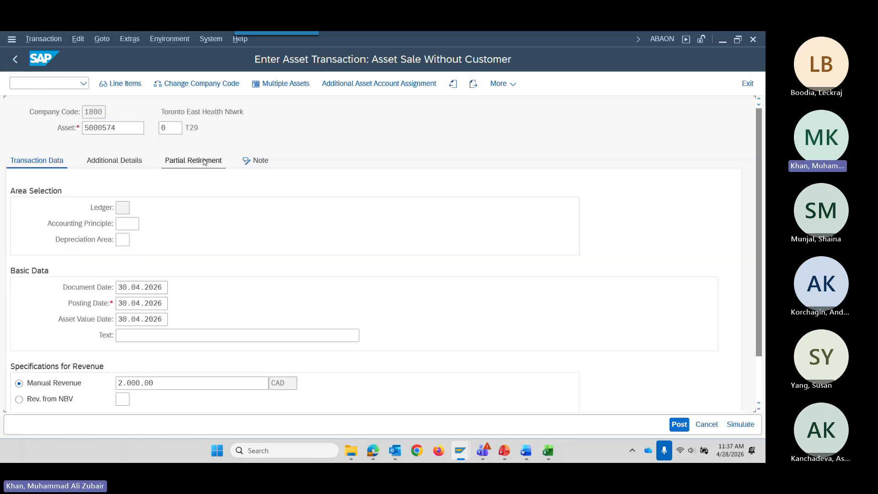
pyautogui.click(204, 161)
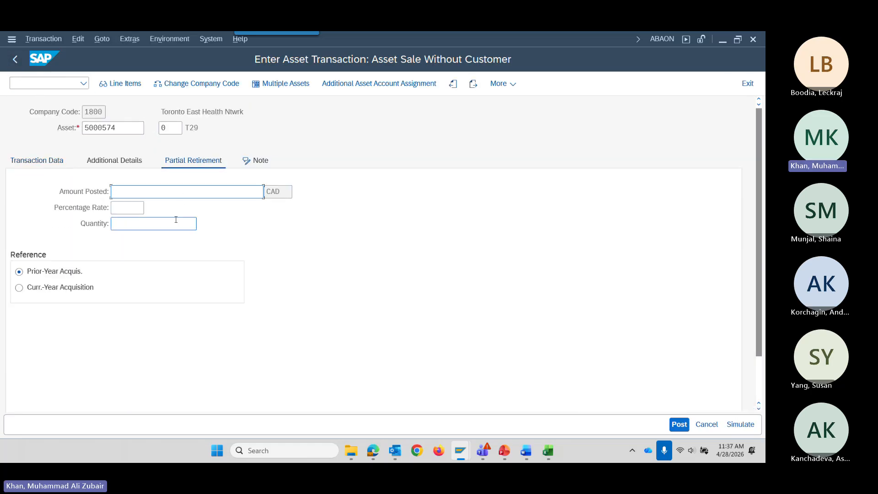
pyautogui.click(41, 161)
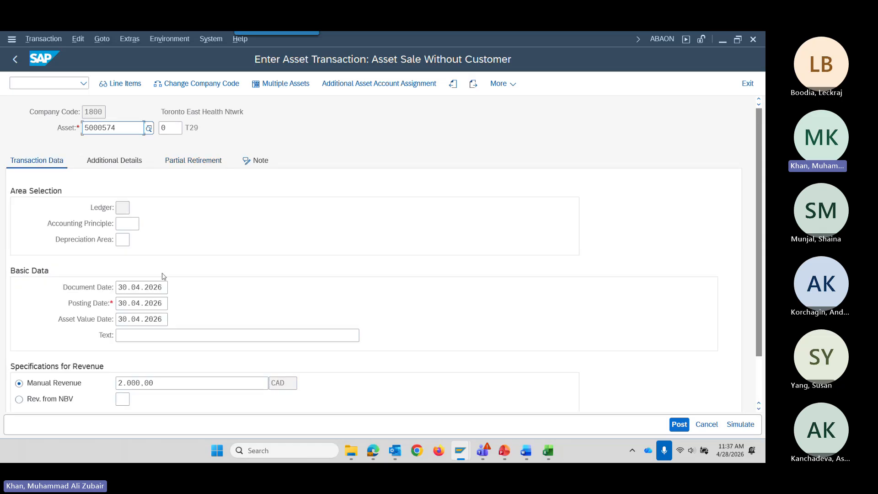
# Switch to PowerPoint and browse the slide thumbnails from the sale without customer slides to the Section 3 slides
pyautogui.moveTo(498, 454)
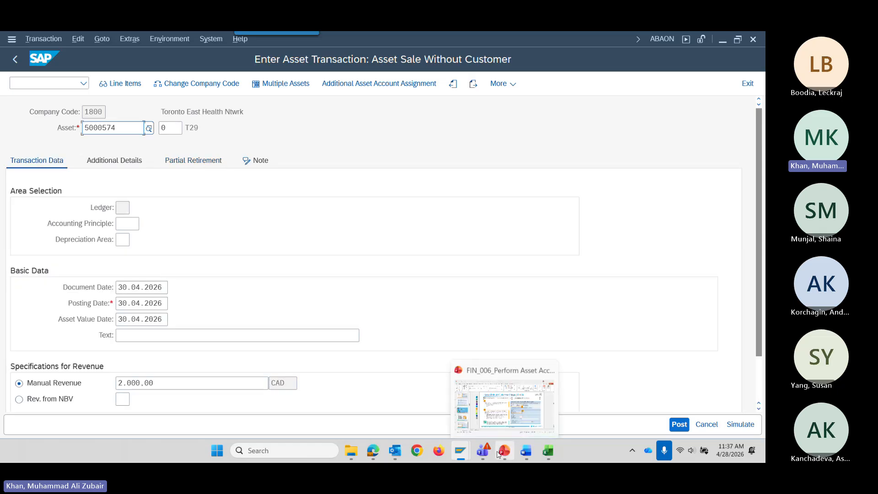
pyautogui.click(498, 396)
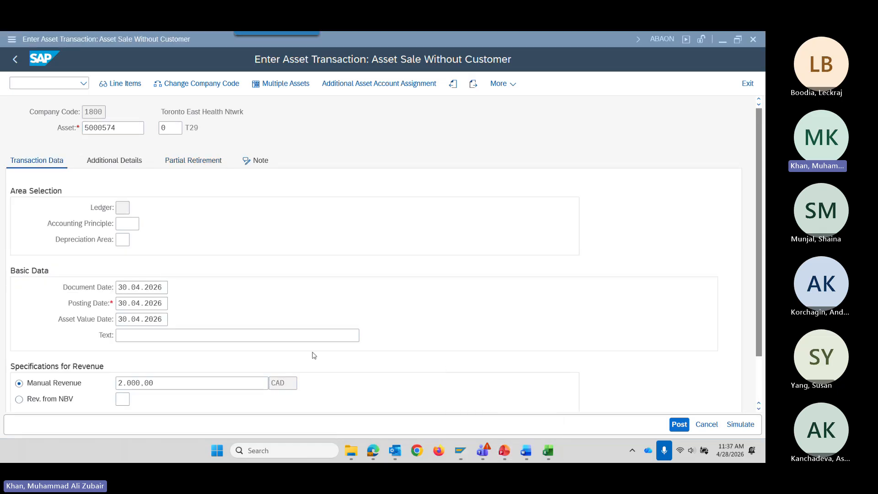
pyautogui.click(505, 452)
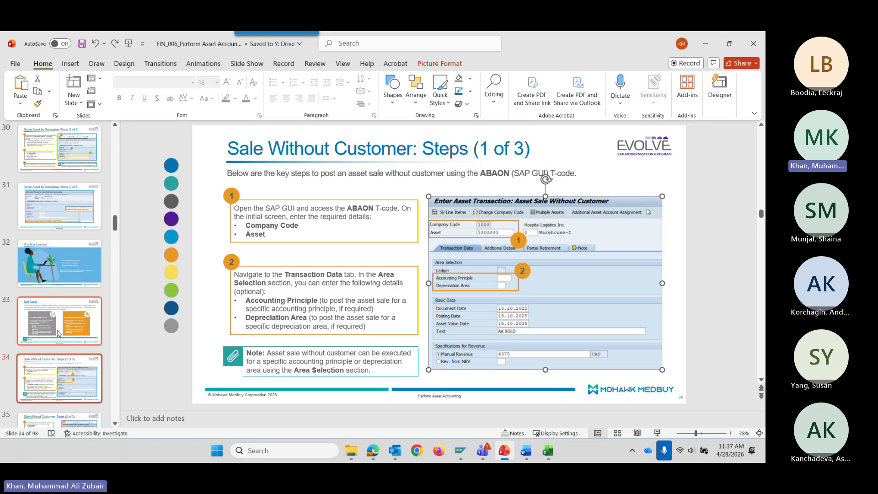
pyautogui.scroll(-3, 60, 336)
pyautogui.scroll(-7, 59, 337)
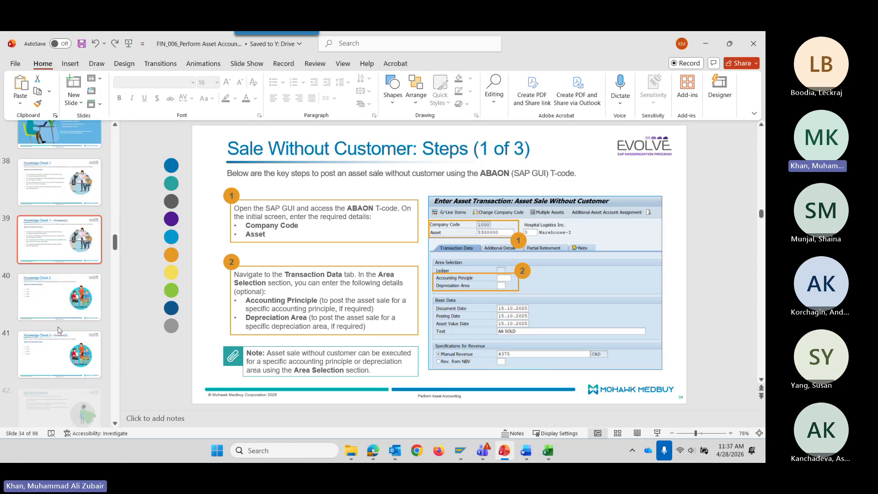
pyautogui.click(58, 330)
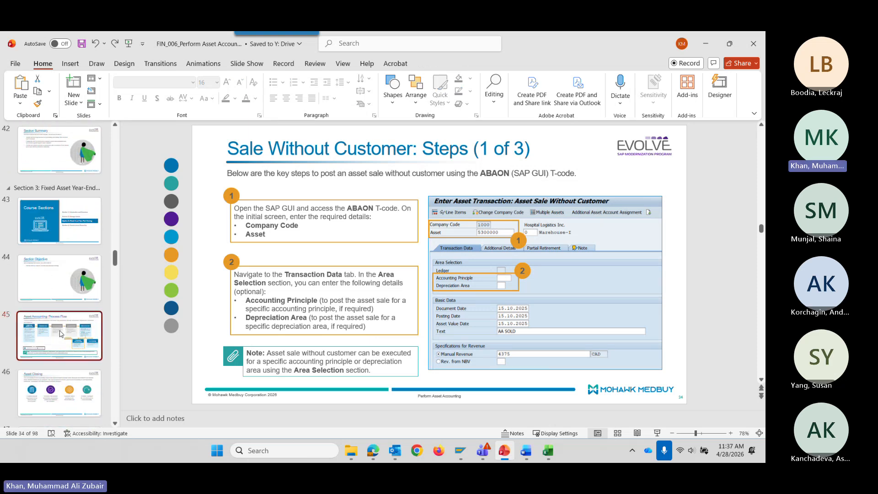
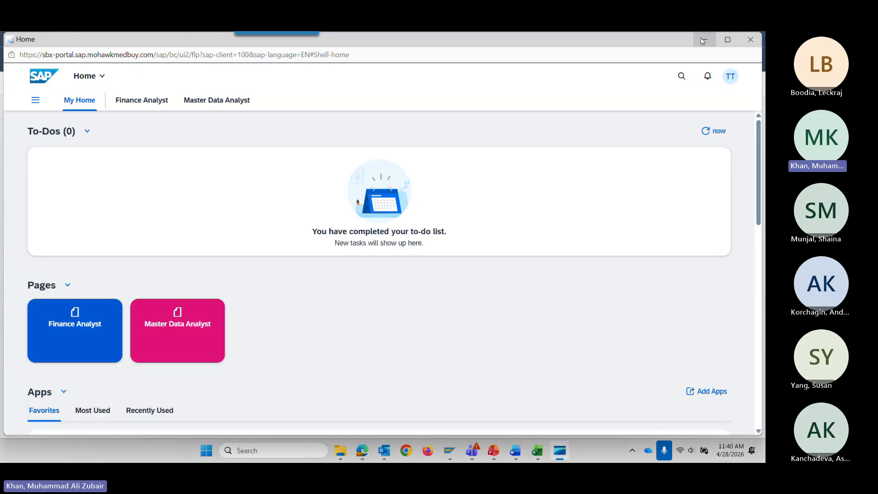
# Minimize the Fiori window and add an SAP Fiori App object for the SAP Fiori Launchpad to the SAP Easy Access favorites
pyautogui.click(704, 39)
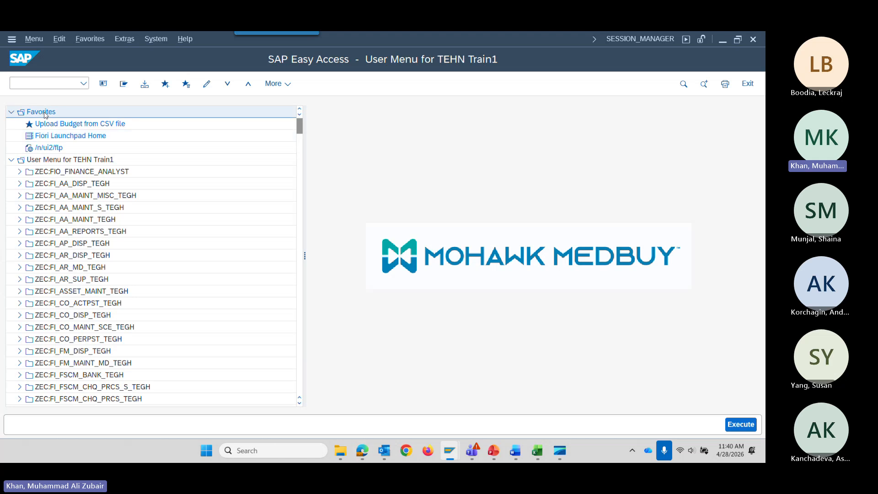
pyautogui.rightClick(44, 115)
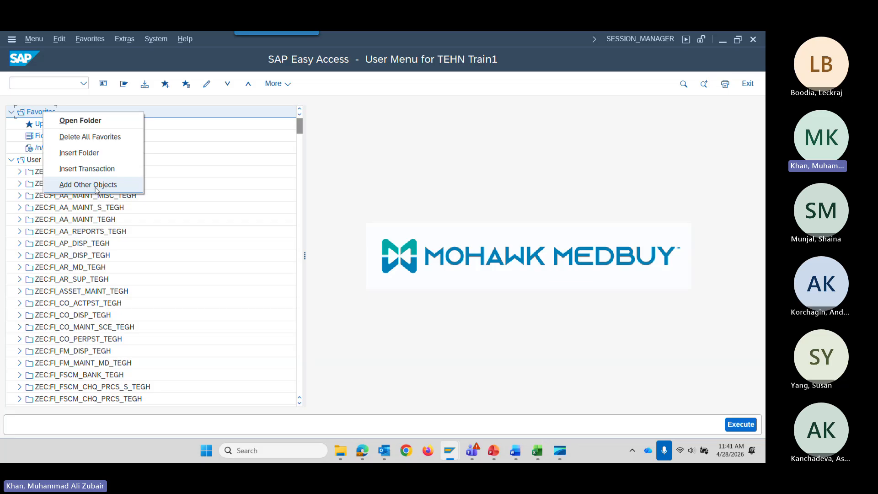
pyautogui.click(98, 190)
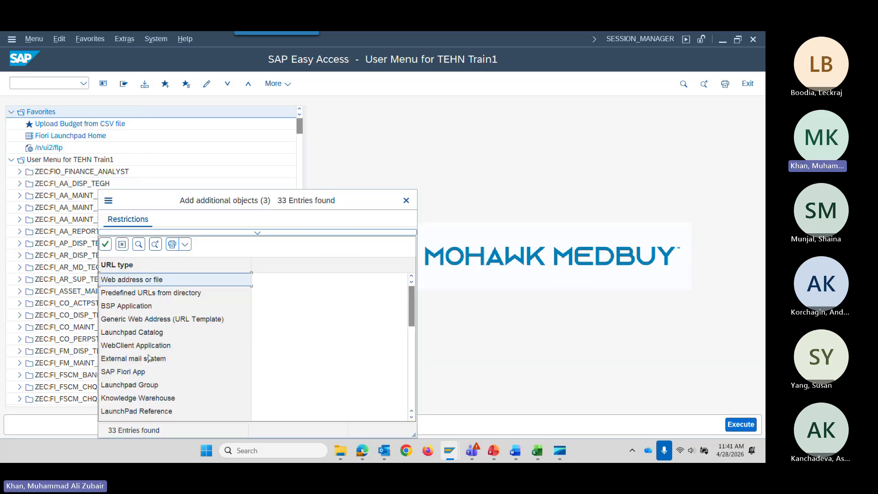
pyautogui.click(121, 374)
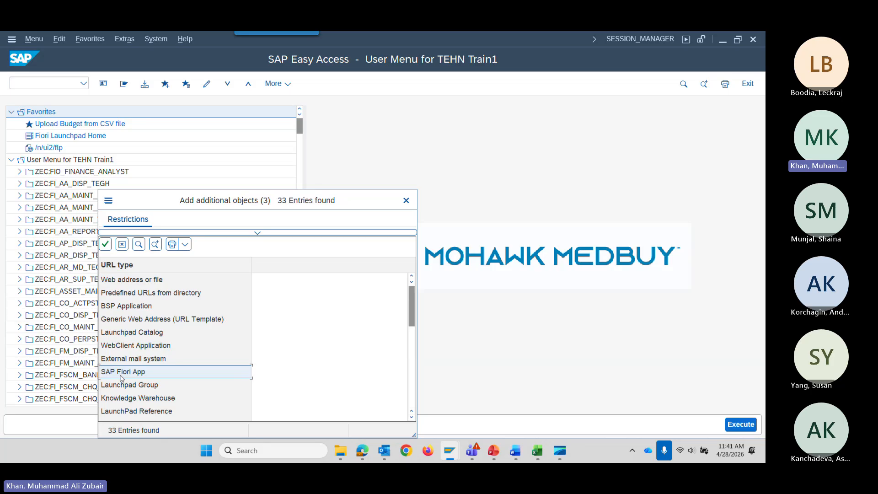
pyautogui.click(105, 245)
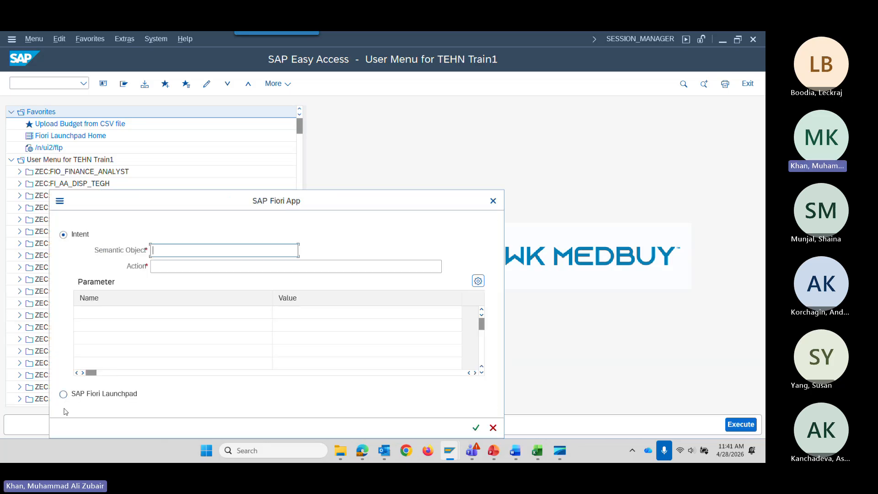
pyautogui.click(64, 395)
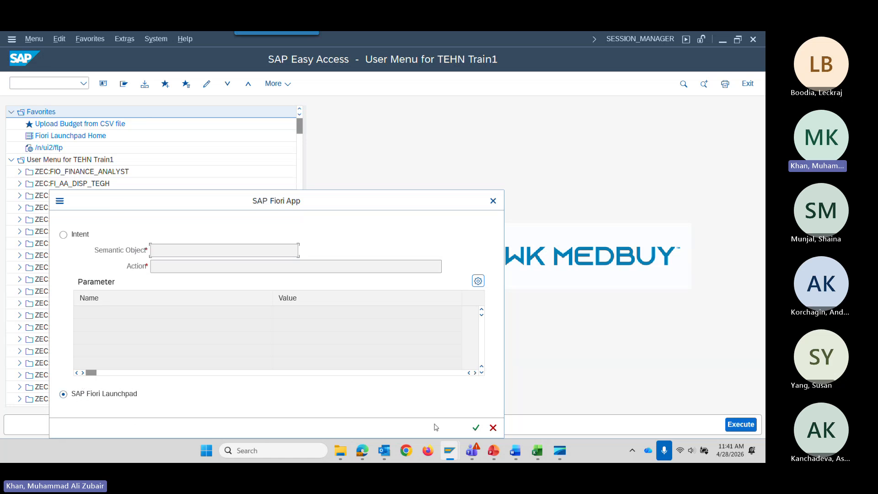
pyautogui.click(476, 427)
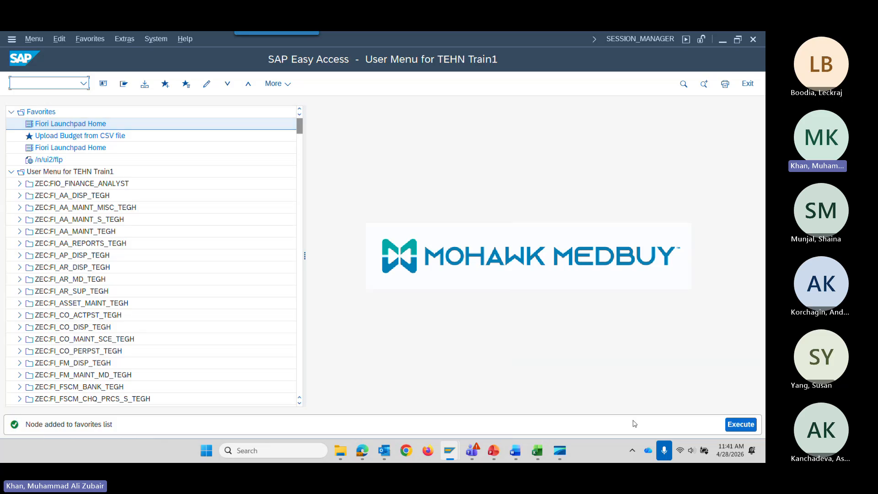
# Switch to the Fiori launchpad and try entering ABAON as the search term
pyautogui.click(559, 452)
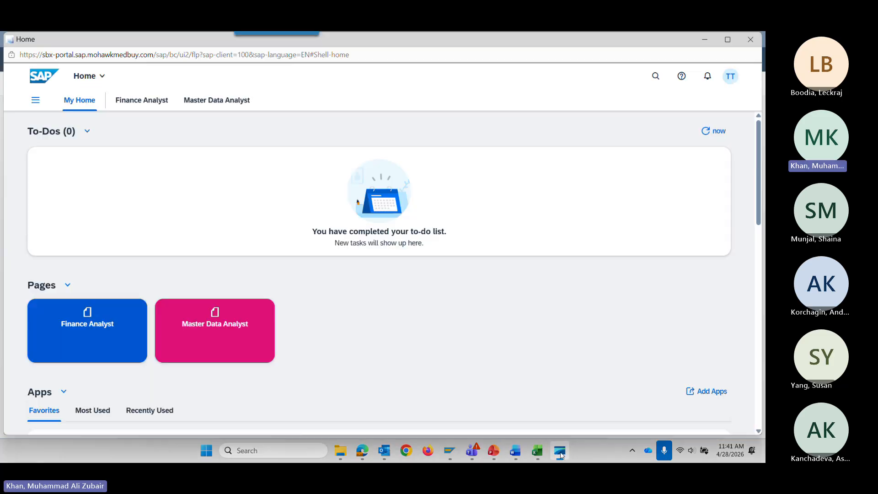
pyautogui.click(656, 76)
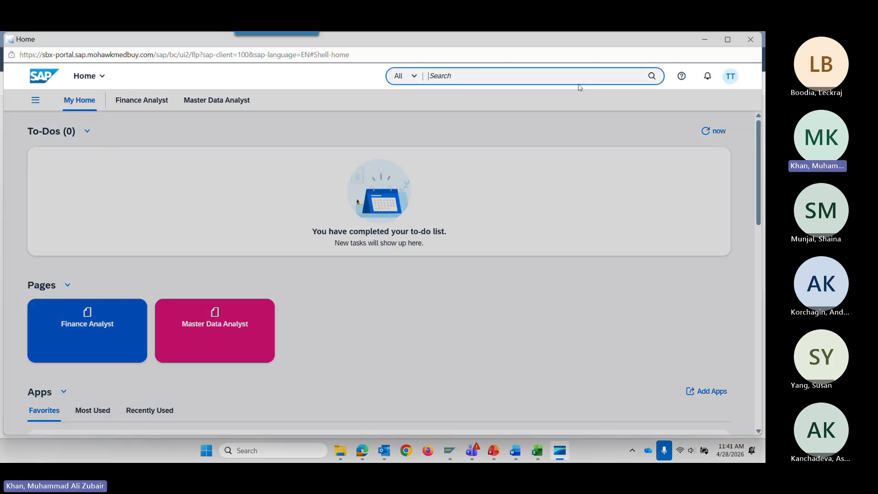
pyautogui.write('ABAON')
# Switch to PowerPoint, check the Asset Transactions report on the "Execute Reports" slide and return to the Fiori launchpad
pyautogui.click(494, 453)
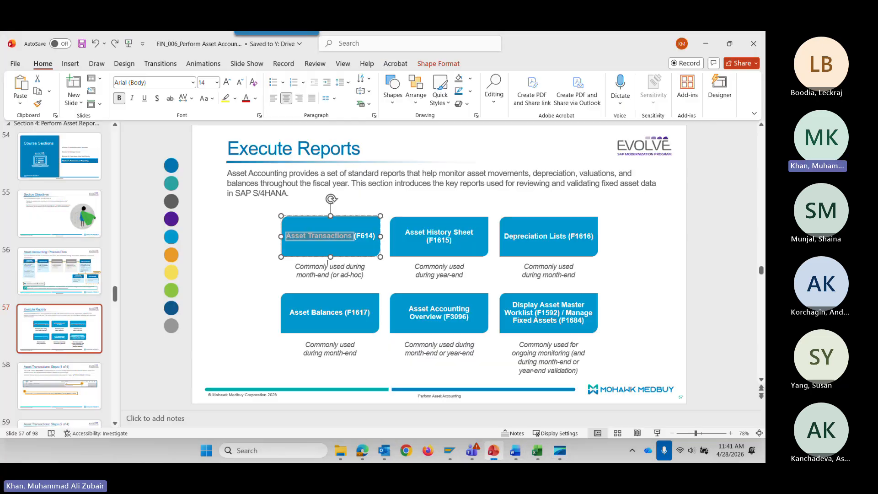
pyautogui.click(288, 231)
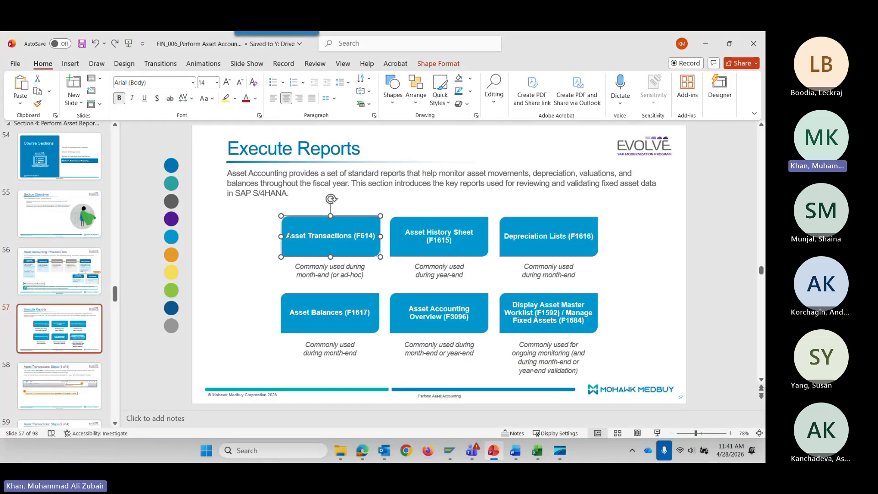
pyautogui.hotkey('alt', 'Tab')
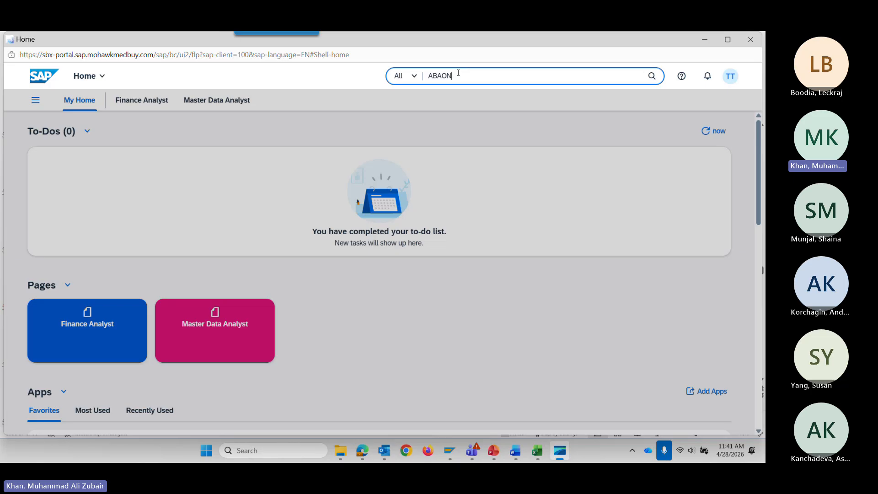
# Replace the launchpad search term with "ASSET TRA" and open the Asset Transactions app
pyautogui.moveTo(457, 76); pyautogui.dragTo(397, 85)
pyautogui.write('ASSET')
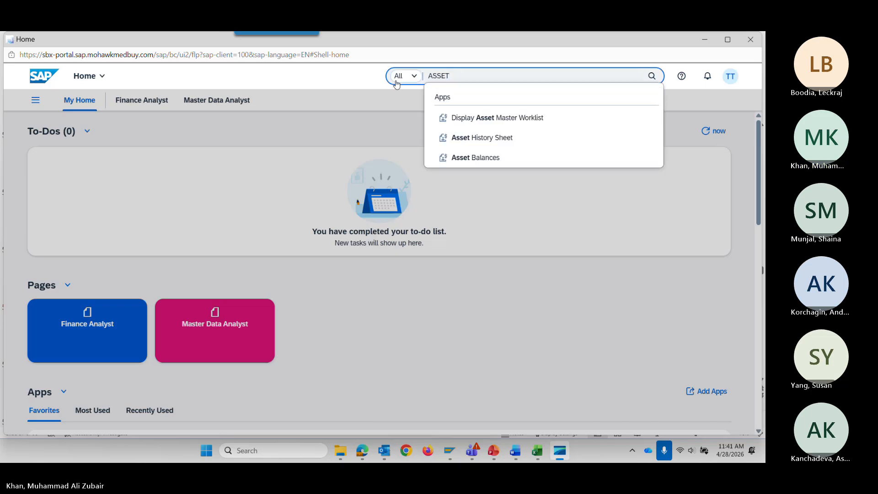
pyautogui.write(' TRA')
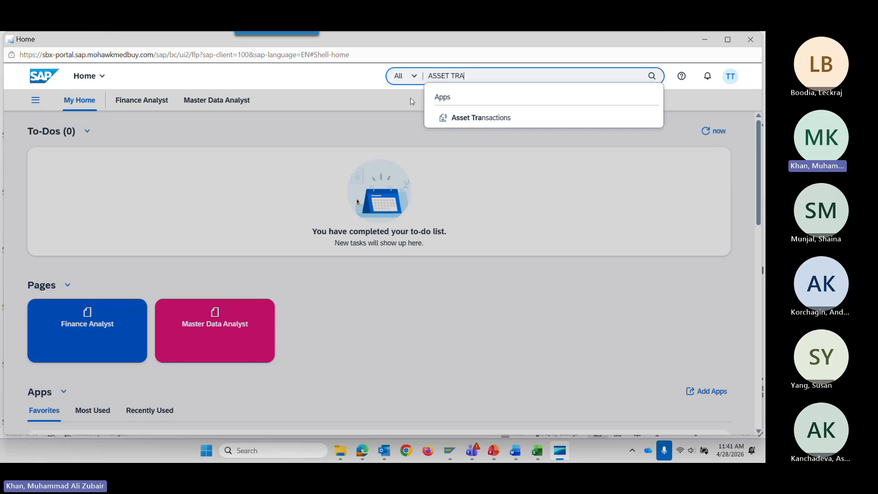
pyautogui.click(487, 118)
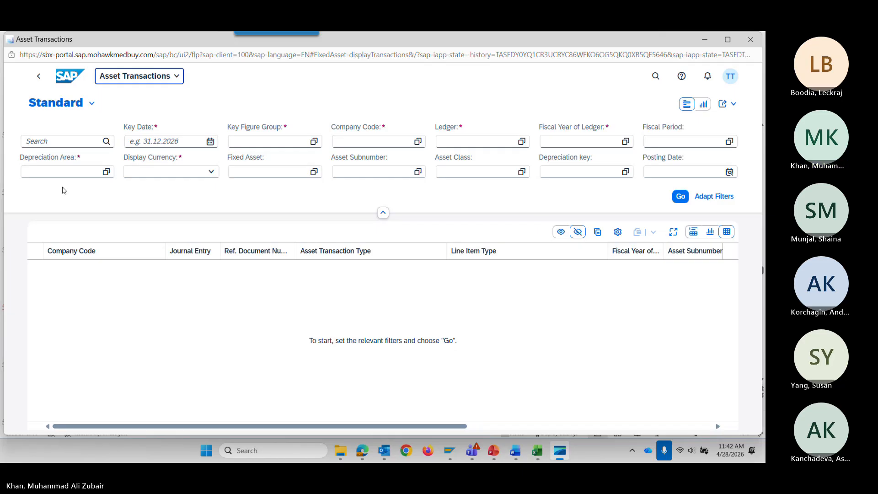
# Try running the asset transactions report with the general search term 1800, then clear the term
pyautogui.click(44, 138)
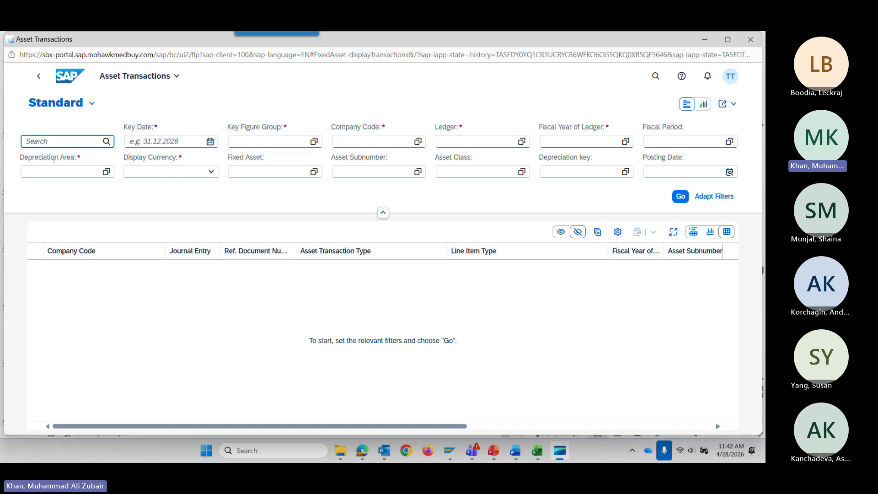
pyautogui.write('1800')
pyautogui.press('Return')
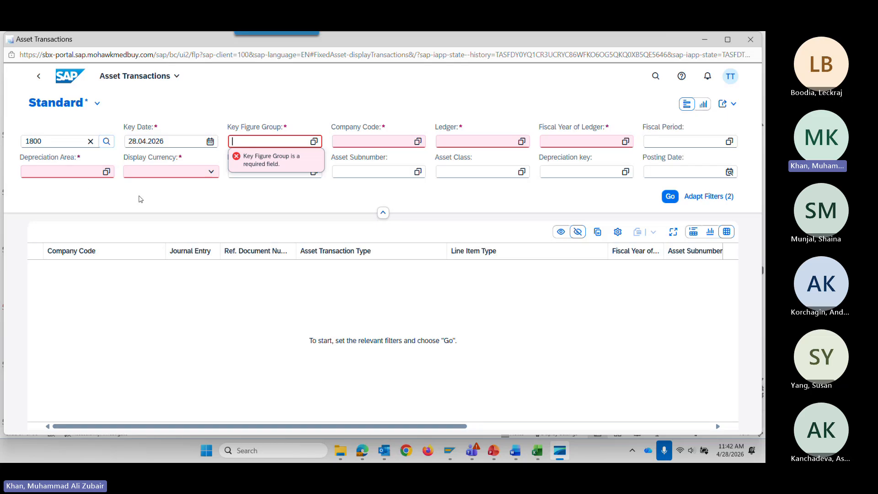
pyautogui.click(90, 141)
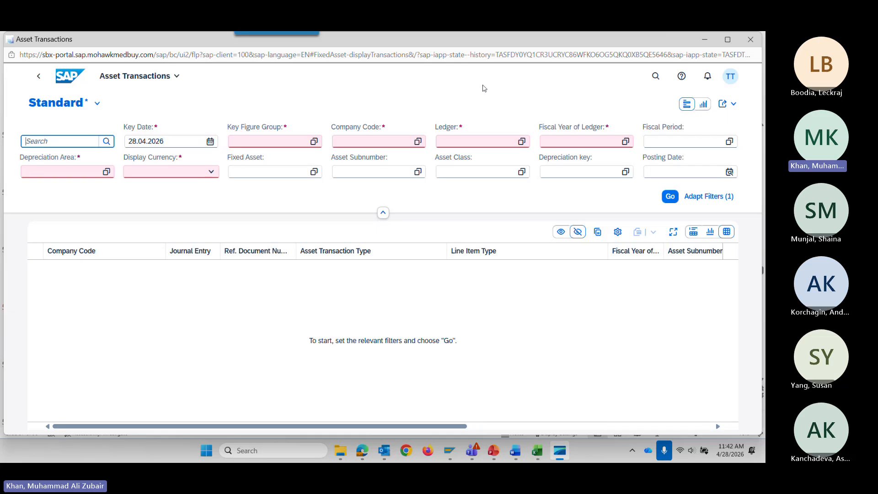
# Set the Company Code filter to 1800 (Toronto East Health Ntwrk) by finding it in the value help
pyautogui.click(418, 143)
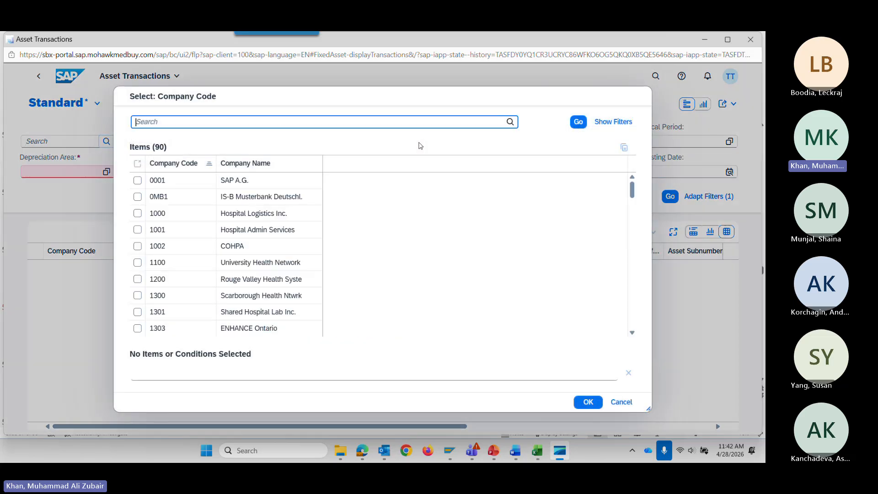
pyautogui.write('1800')
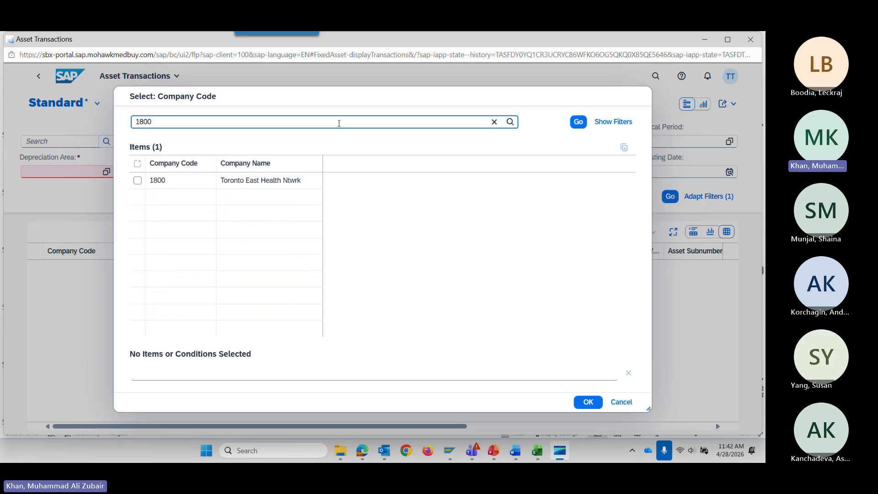
pyautogui.click(160, 185)
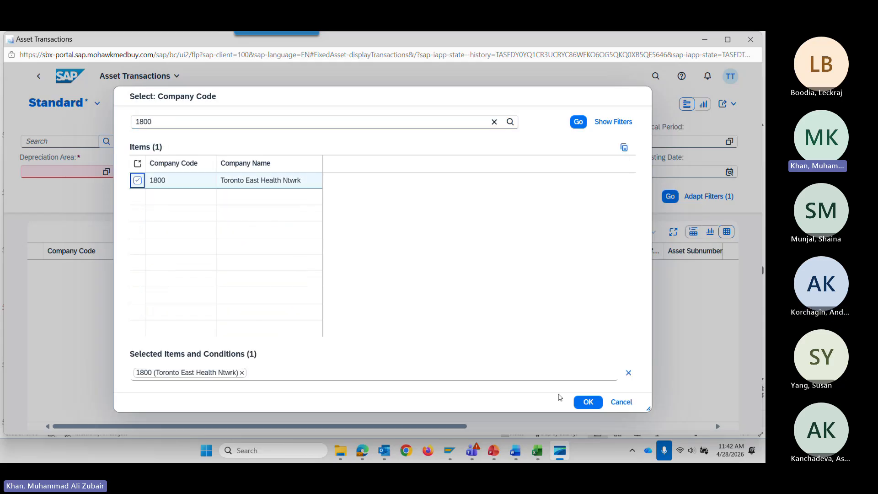
pyautogui.click(588, 403)
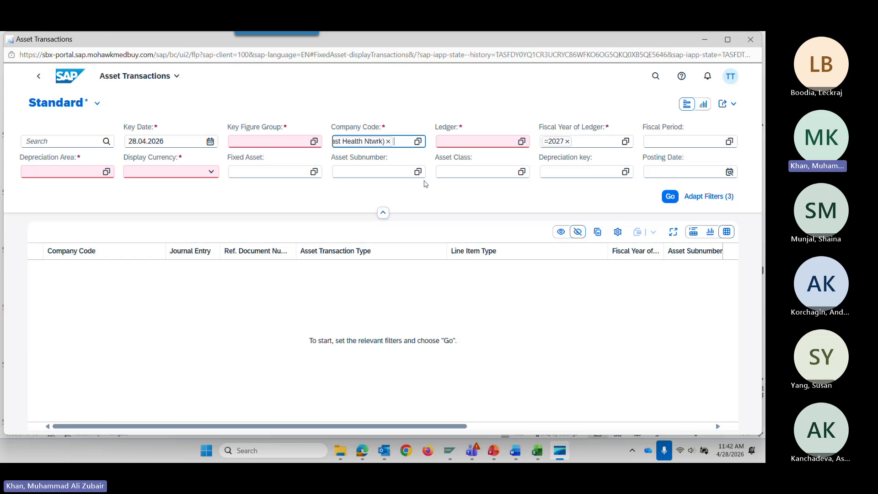
pyautogui.press('Tab')
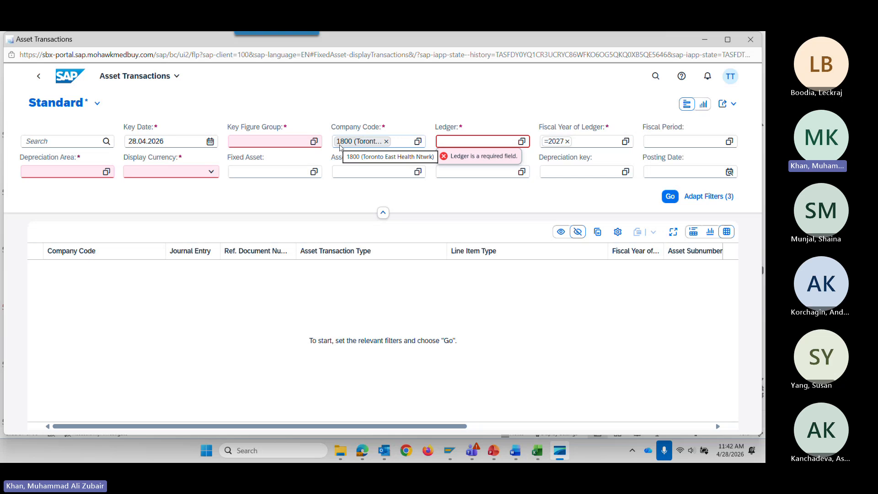
# Fill the remaining required filters with Ledger GL (Public sector ledger), Key Figure Group TRANS_ACQ (Acquisitions) and Depreciation Area 1 (Book depreciation)
pyautogui.click(522, 141)
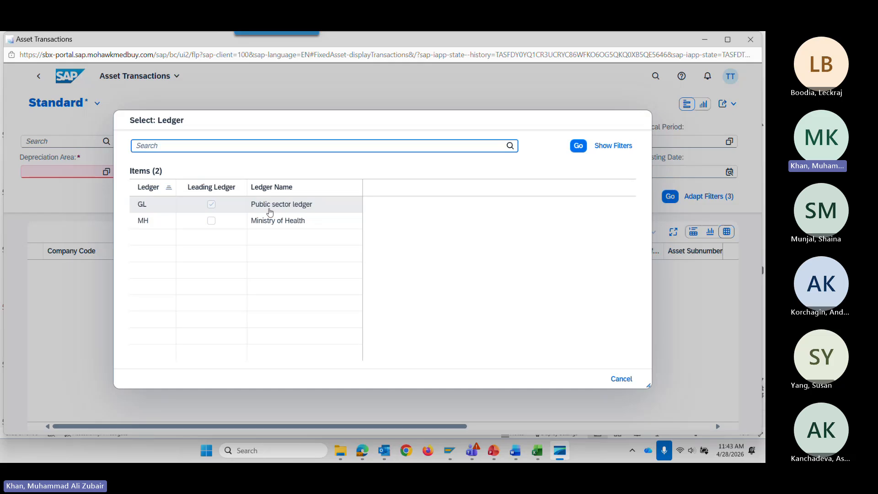
pyautogui.click(230, 210)
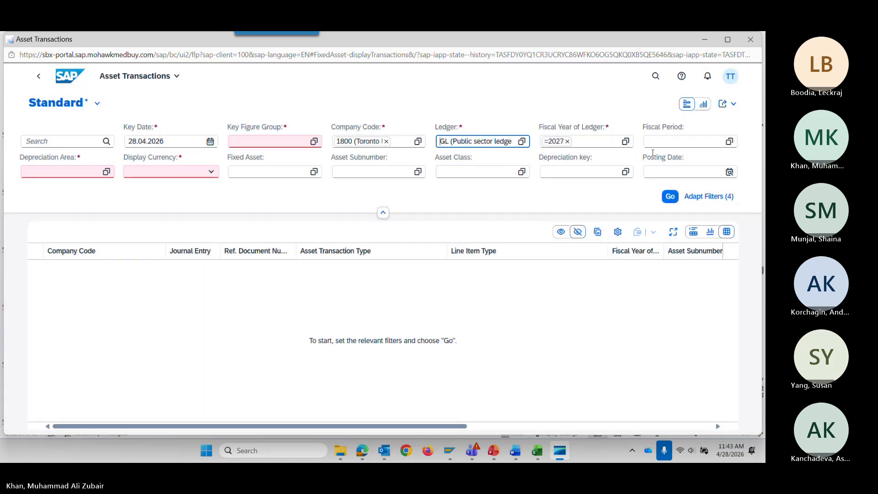
pyautogui.click(315, 142)
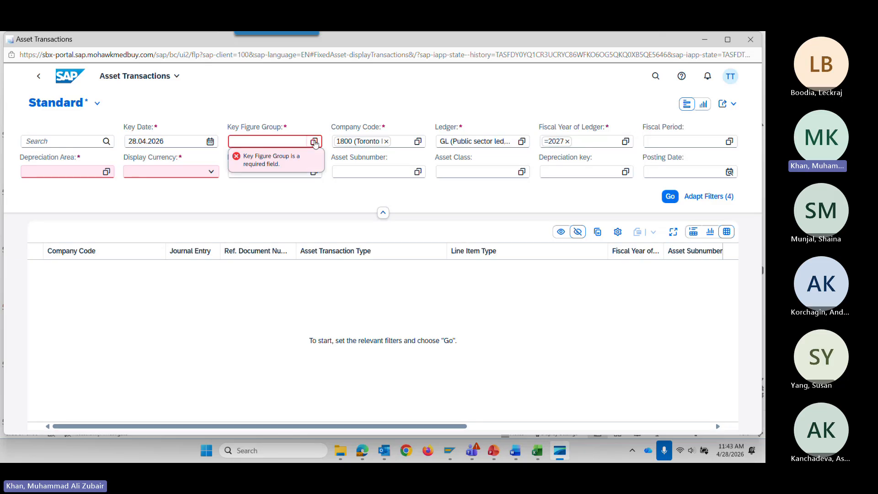
pyautogui.click(314, 143)
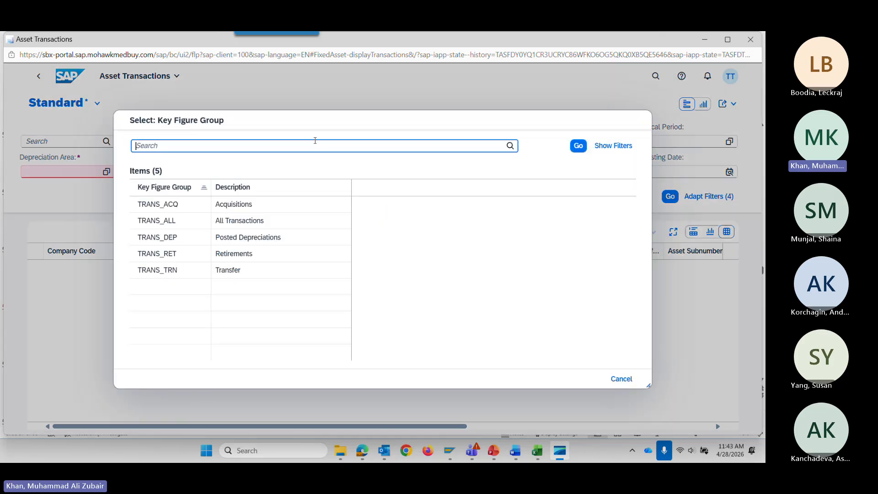
pyautogui.click(156, 208)
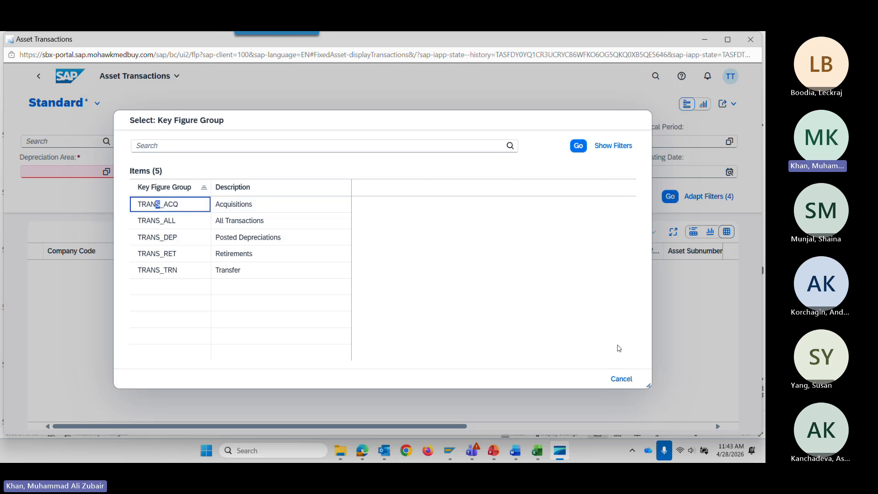
pyautogui.click(161, 206)
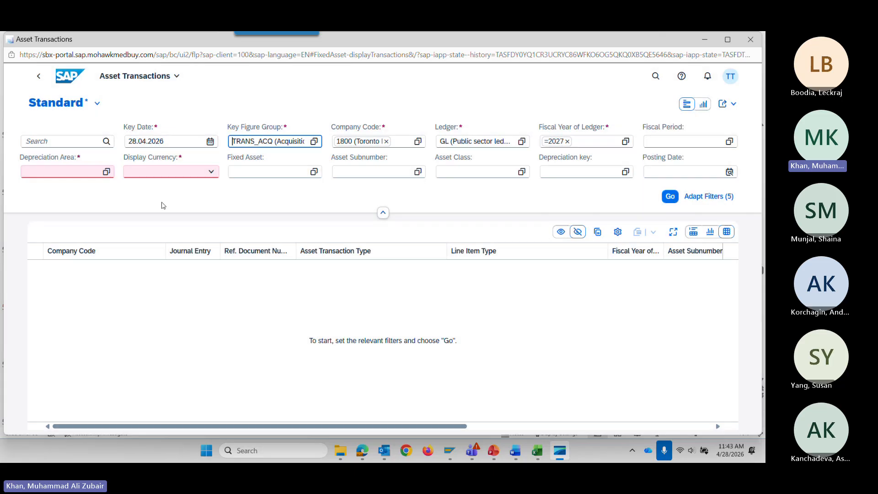
pyautogui.click(107, 172)
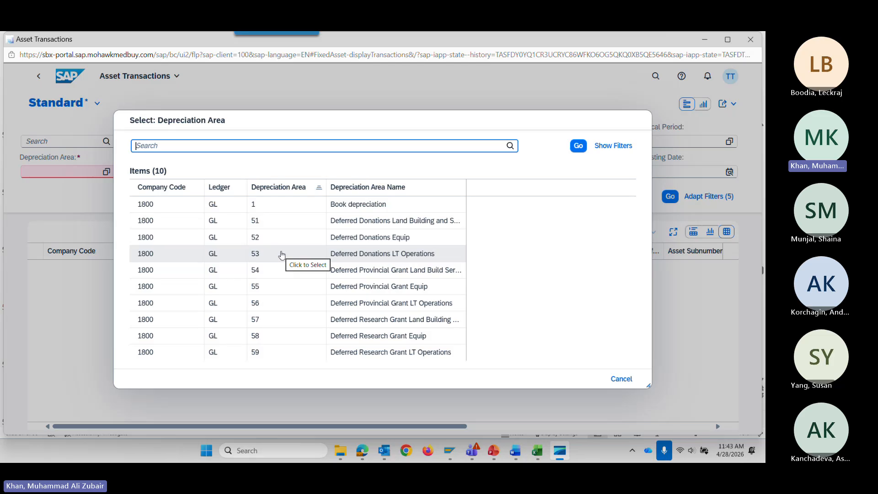
pyautogui.click(256, 204)
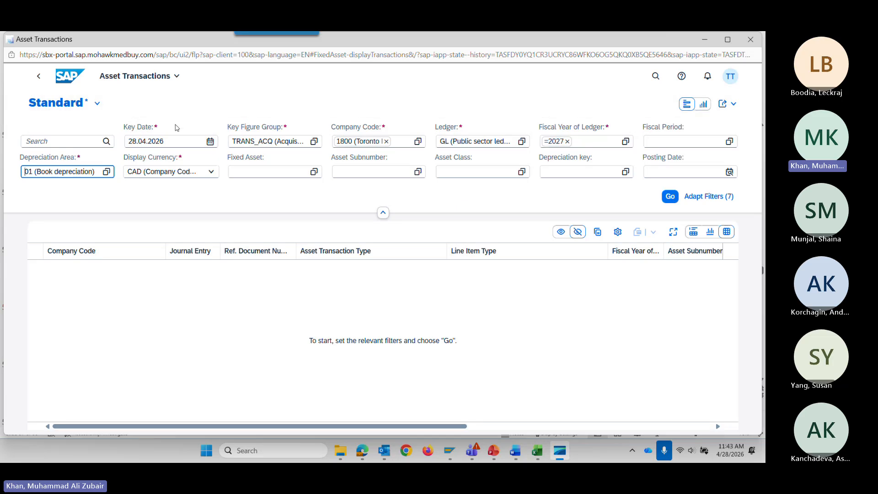
# Save the current filter settings as a new view named MGH_Standard, set as default and public
pyautogui.click(97, 105)
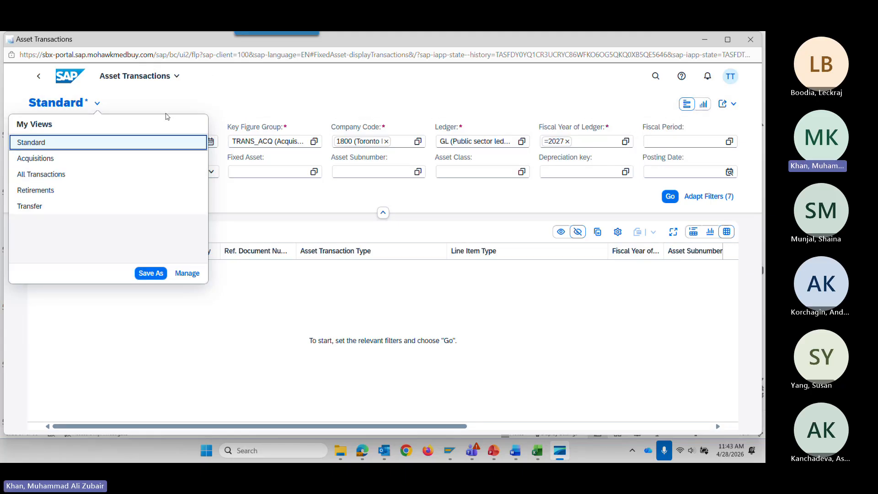
pyautogui.click(153, 274)
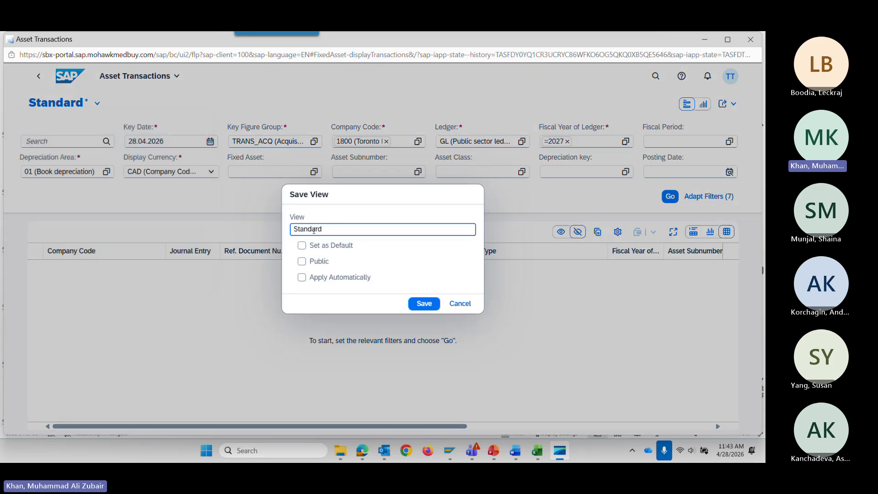
pyautogui.write('MGHG')
pyautogui.press('BackSpace')
pyautogui.press('BackSpace')
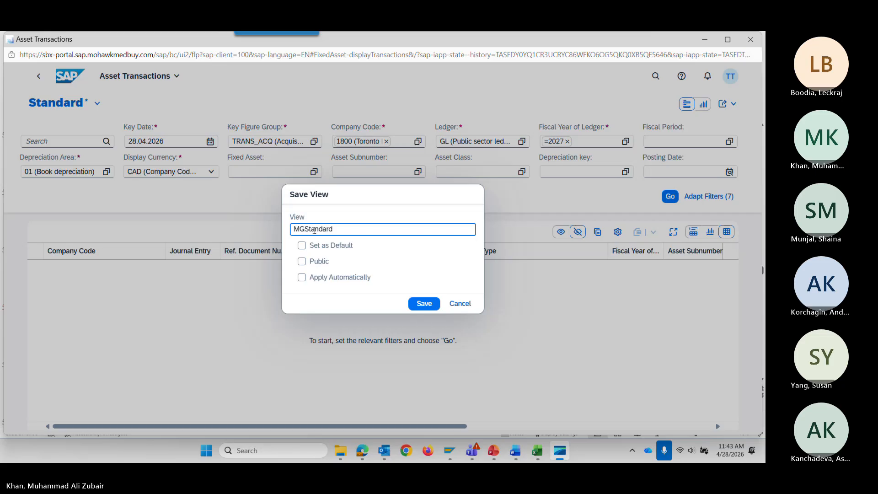
pyautogui.write('H_')
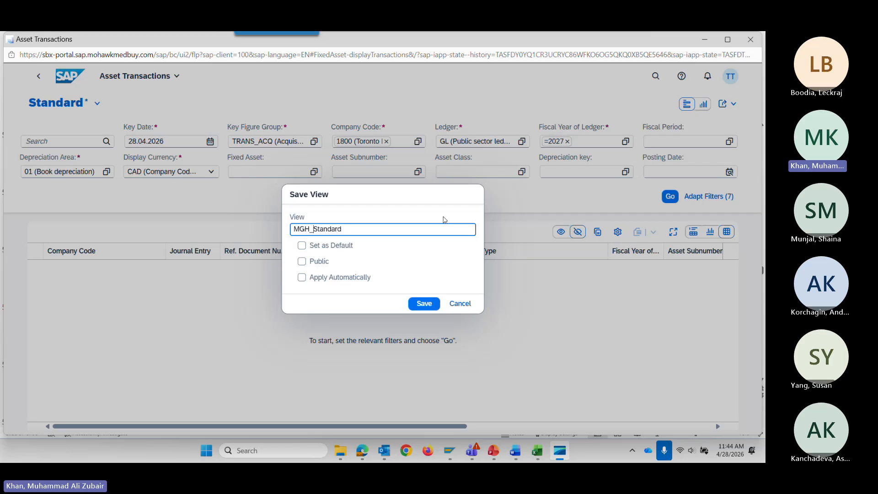
pyautogui.click(302, 246)
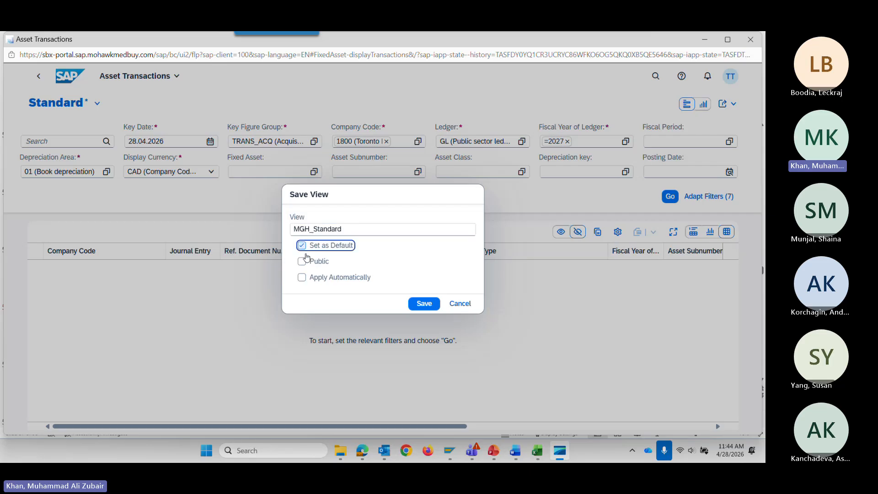
pyautogui.click(313, 264)
pyautogui.click(424, 305)
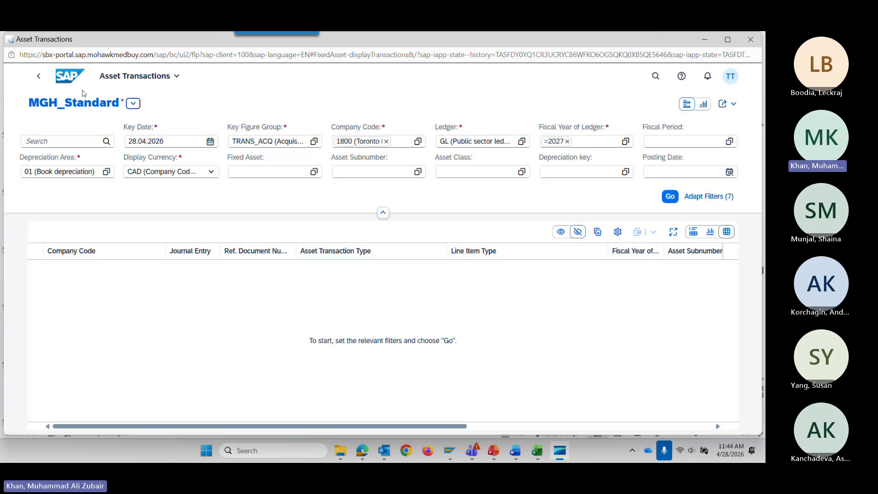
# Return to the home page, reopen Asset Transactions from the recently used apps and check the list of saved views for MGH_Standard
pyautogui.click(72, 80)
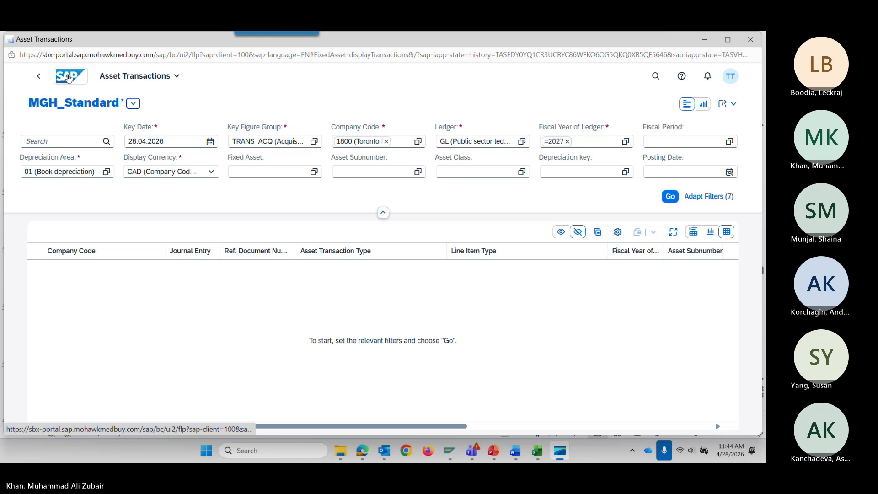
pyautogui.scroll(-4, 151, 403)
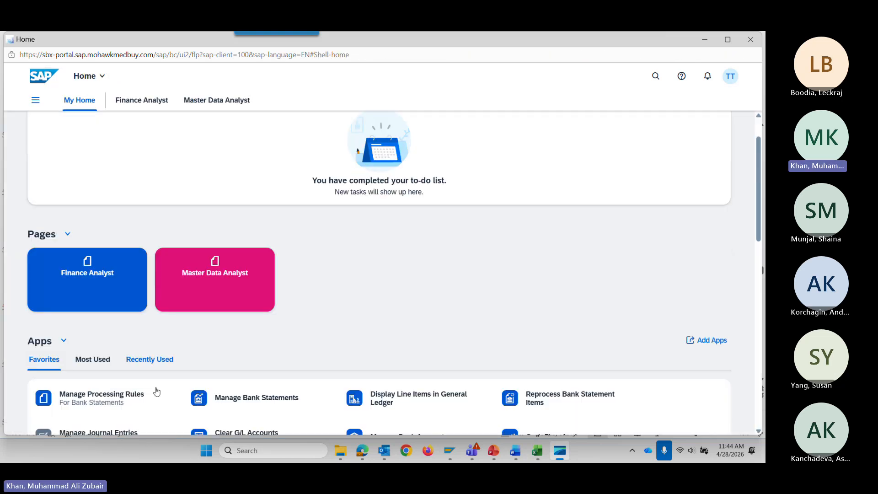
pyautogui.click(142, 212)
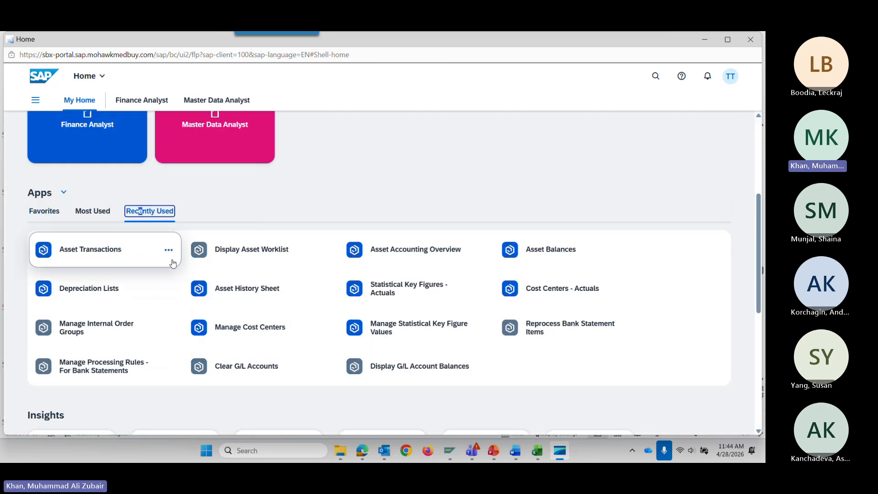
pyautogui.click(101, 254)
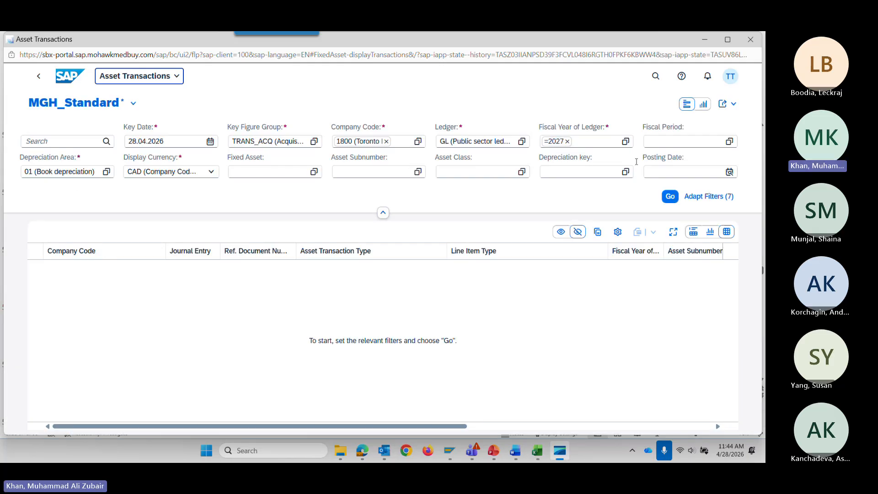
pyautogui.click(134, 103)
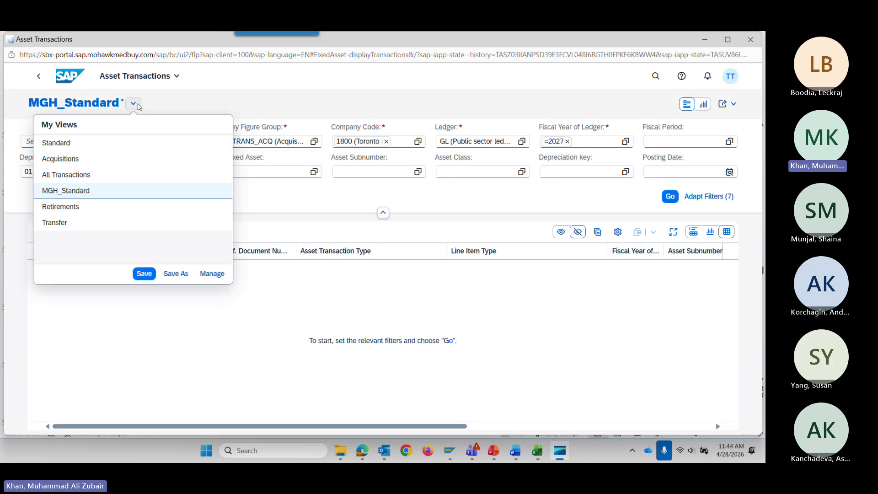
pyautogui.click(282, 82)
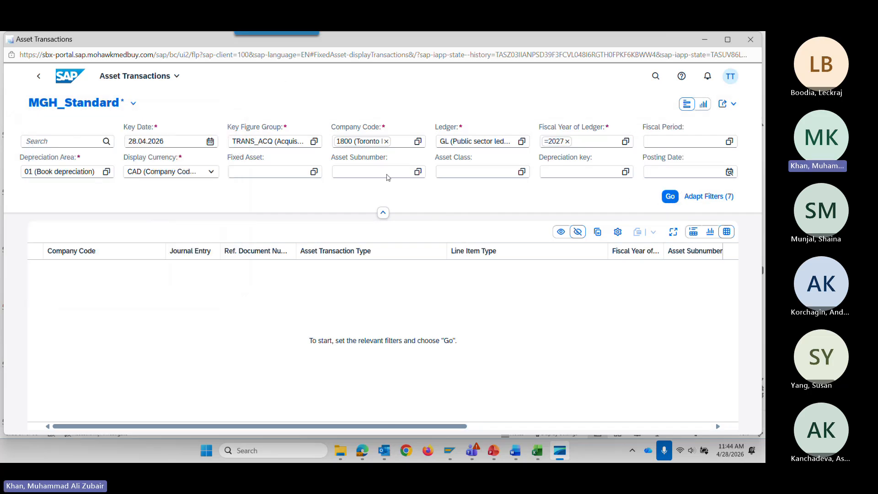
# Switch to the ABIFL workbook in Excel, check the asset number noted beside "Creating an Asset" and return to Asset Transactions
pyautogui.moveTo(537, 451)
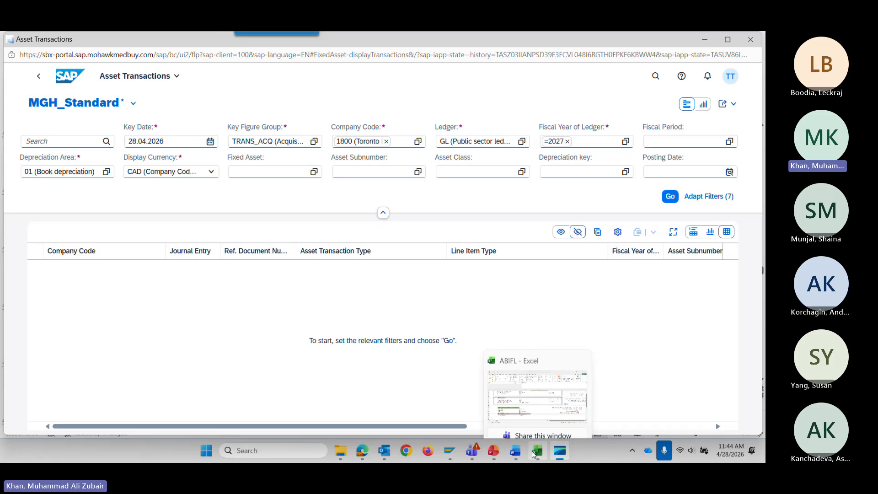
pyautogui.click(530, 400)
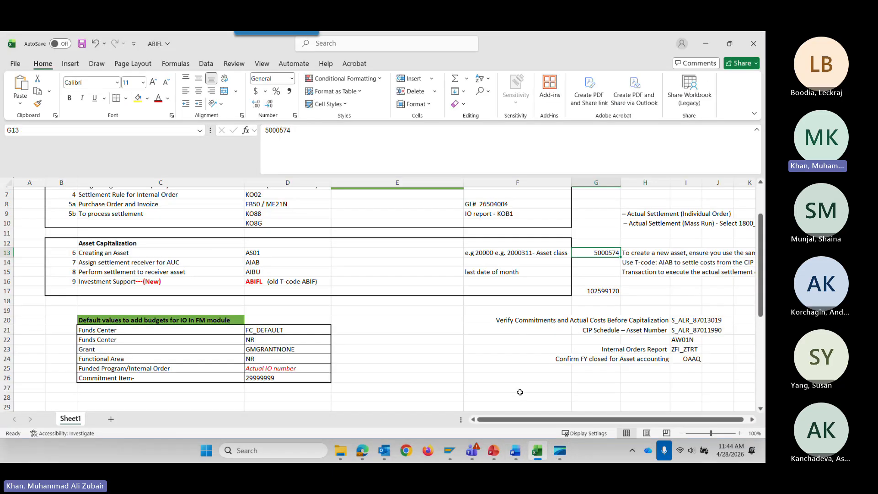
pyautogui.click(609, 281)
pyautogui.click(607, 252)
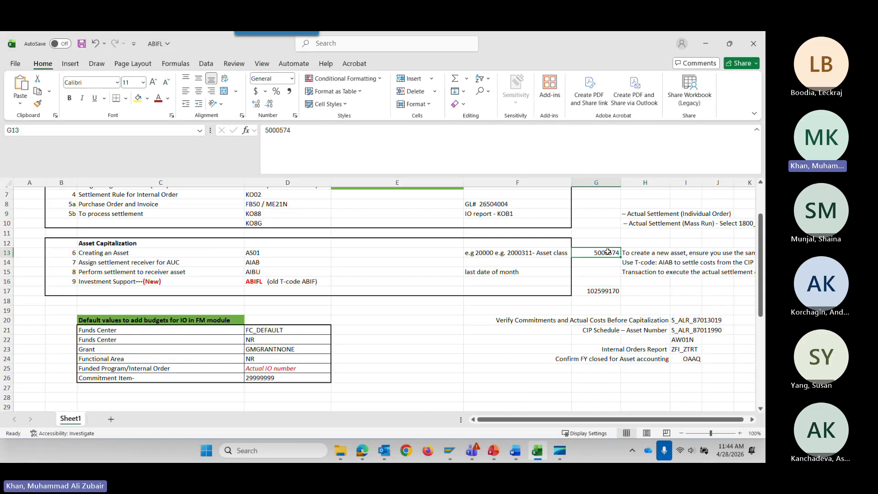
pyautogui.click(705, 43)
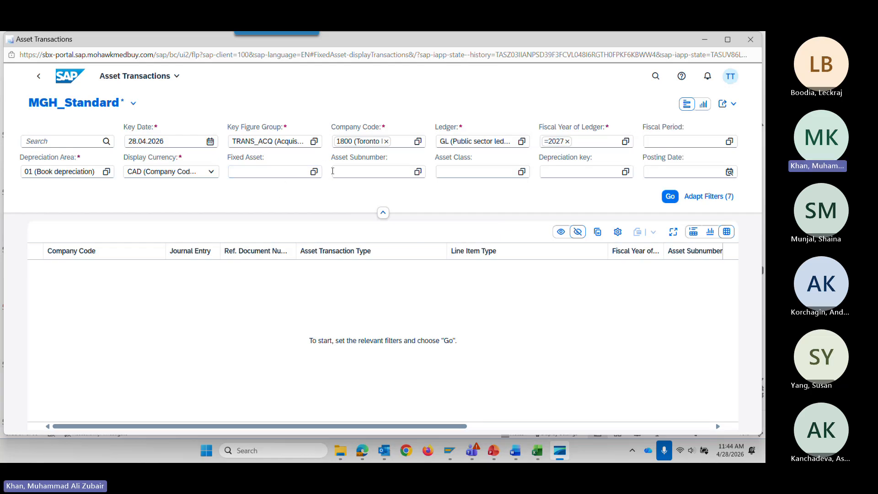
# Leave the Fixed Asset filter empty, set the Asset Class filter to 50000 (Major Equipment-exIS) and run the report
pyautogui.click(313, 172)
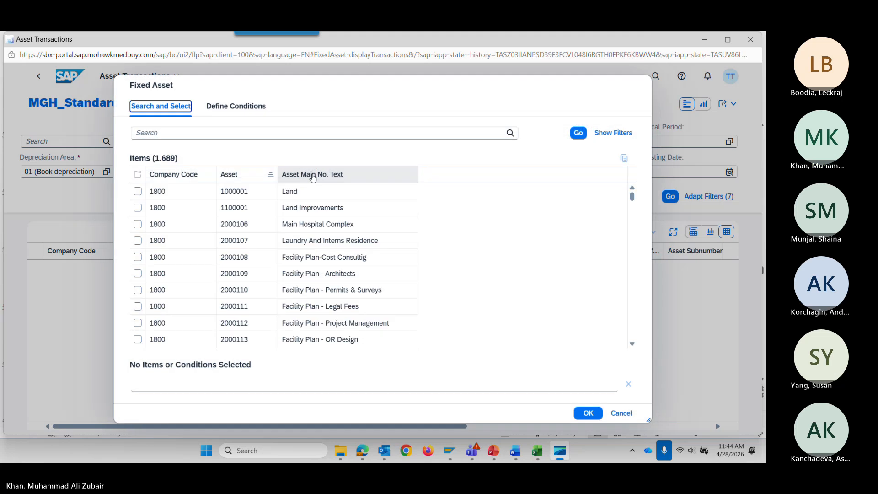
pyautogui.click(621, 413)
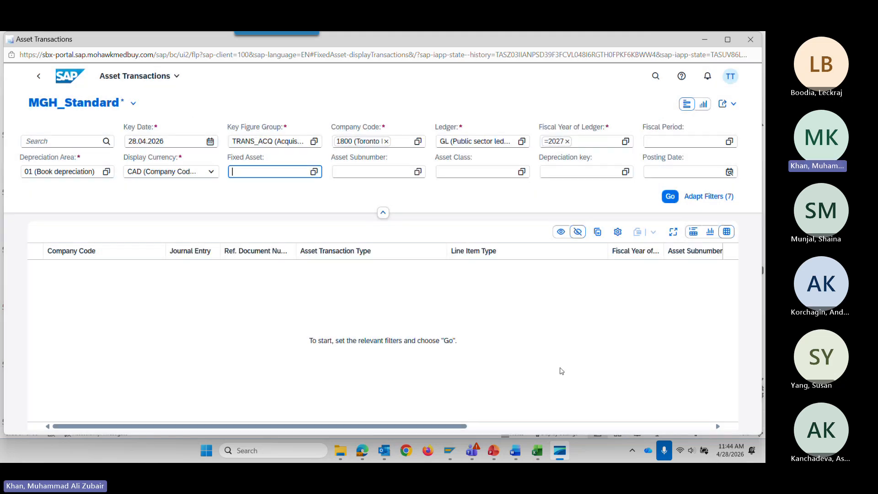
pyautogui.click(521, 172)
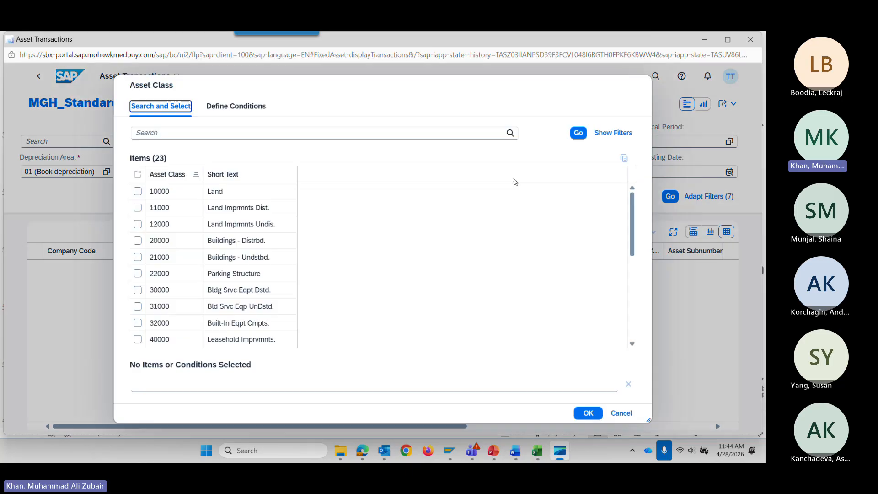
pyautogui.scroll(-1, 152, 287)
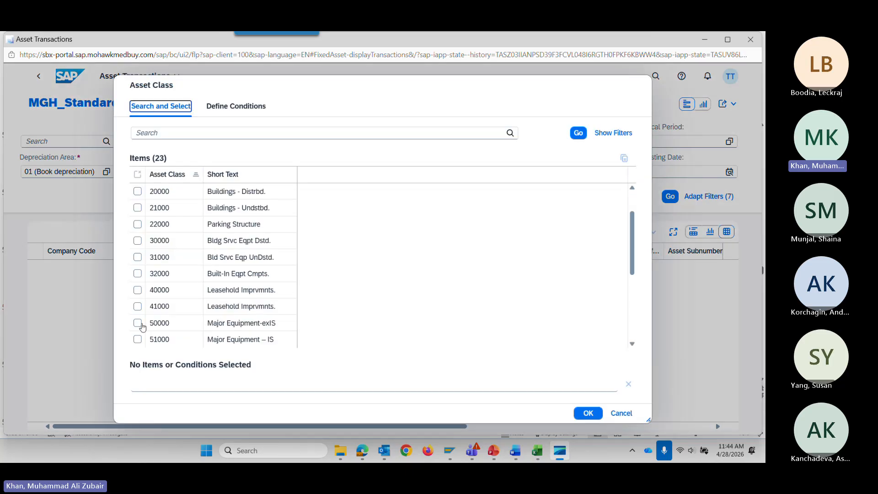
pyautogui.click(137, 323)
pyautogui.click(588, 413)
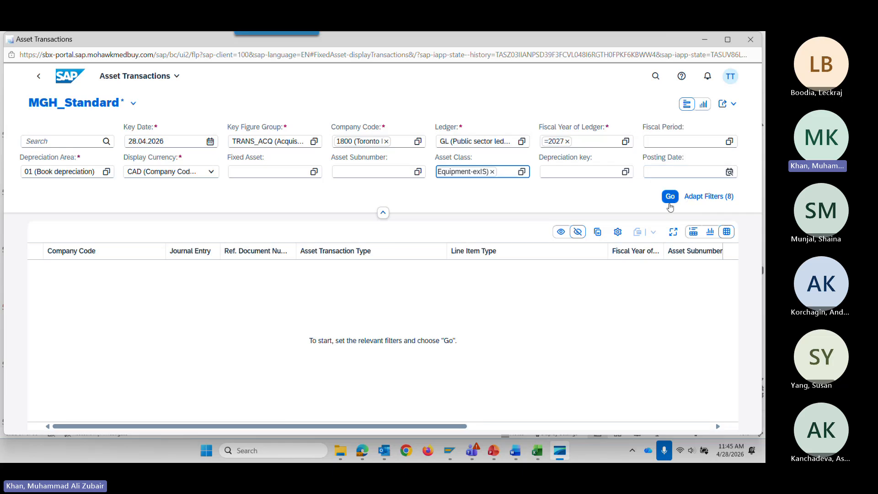
pyautogui.click(669, 198)
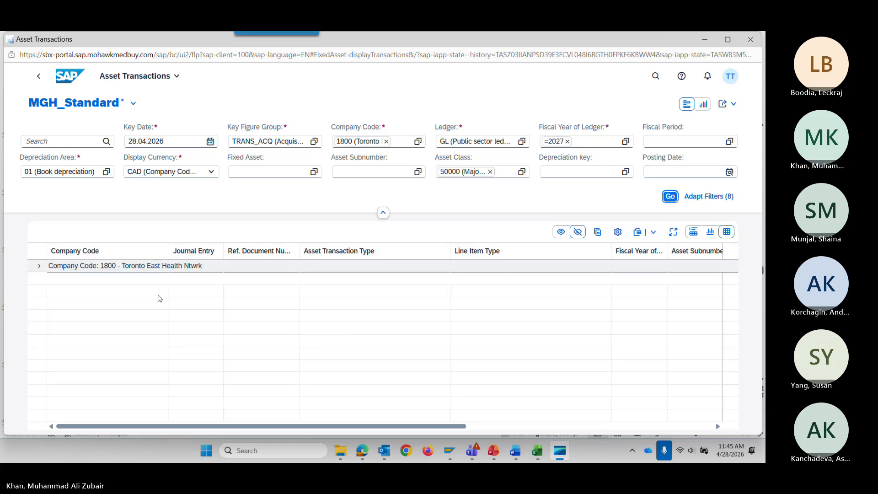
# Expand the company code 1800 group with transaction types 346 and 400, and examine the fixed asset and APC transaction columns
pyautogui.click(40, 267)
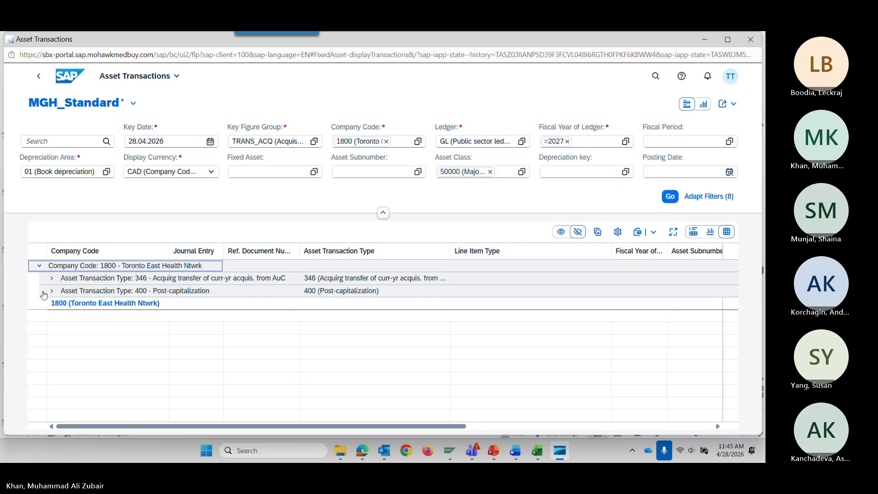
pyautogui.click(50, 280)
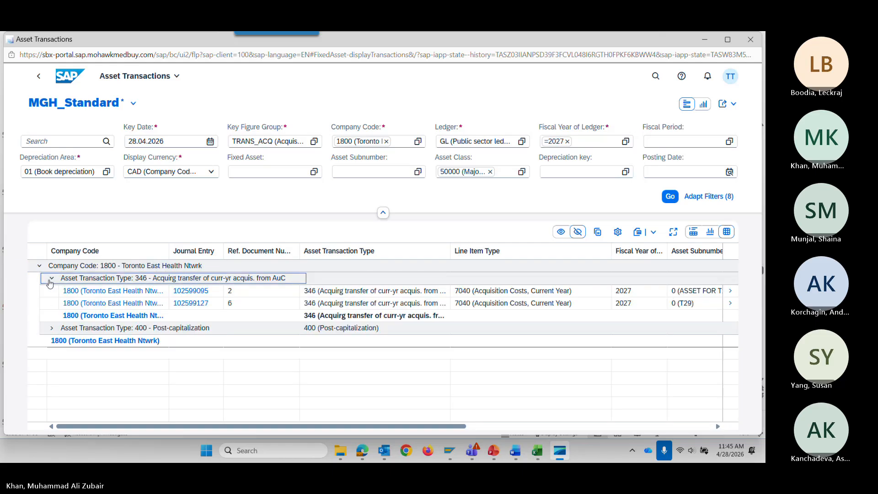
pyautogui.click(51, 328)
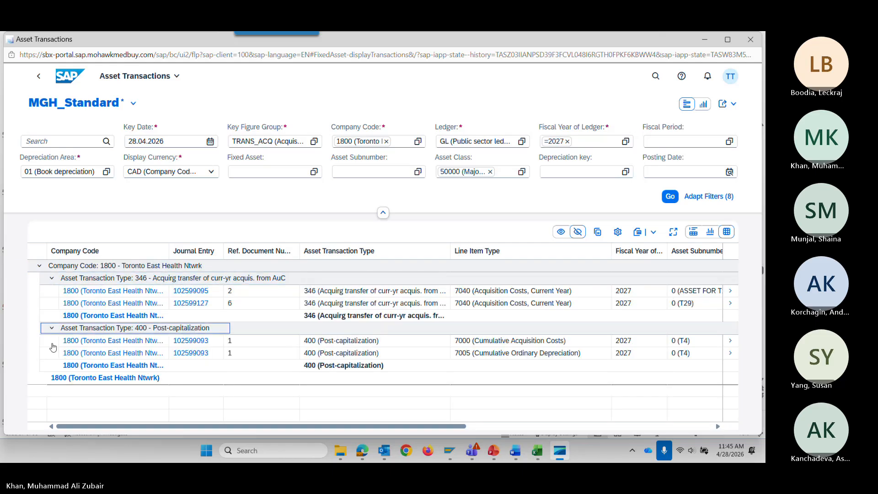
pyautogui.moveTo(177, 431); pyautogui.dragTo(348, 443)
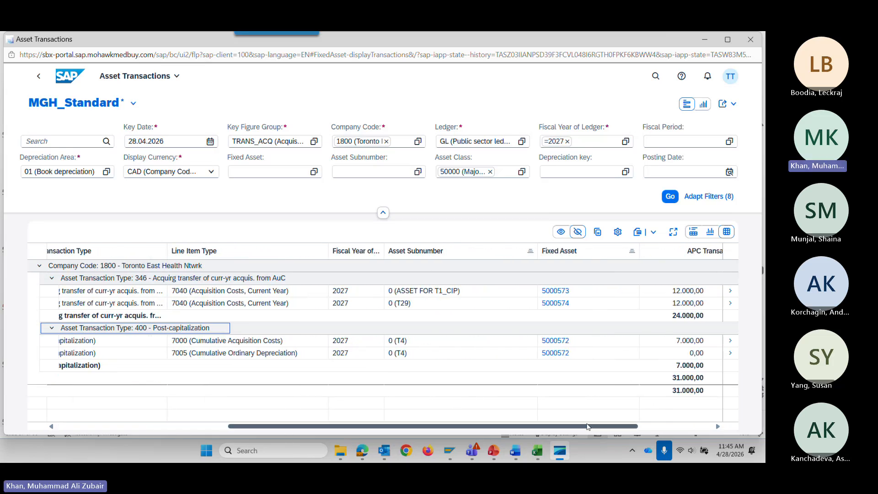
pyautogui.moveTo(581, 428); pyautogui.dragTo(409, 428)
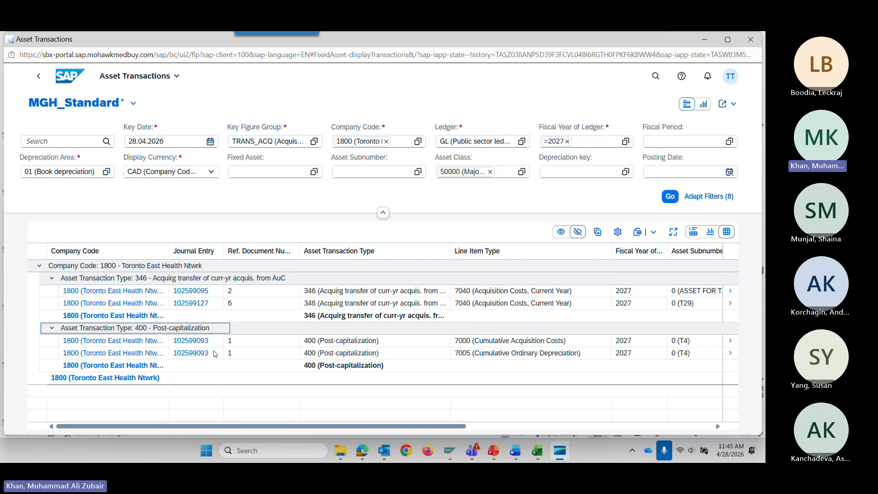
# Open the first journal entry under transaction type 346 in Manage Journal Entries - New version, check it and return to Asset Transactions
pyautogui.click(197, 293)
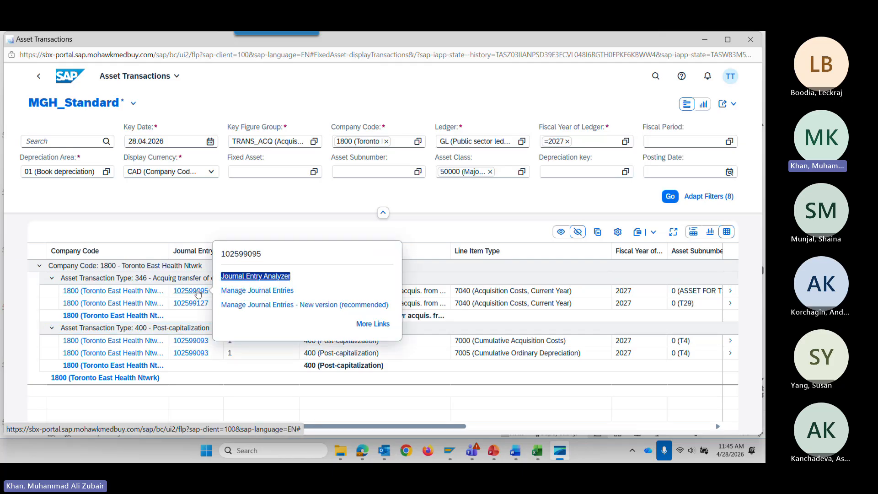
pyautogui.click(285, 306)
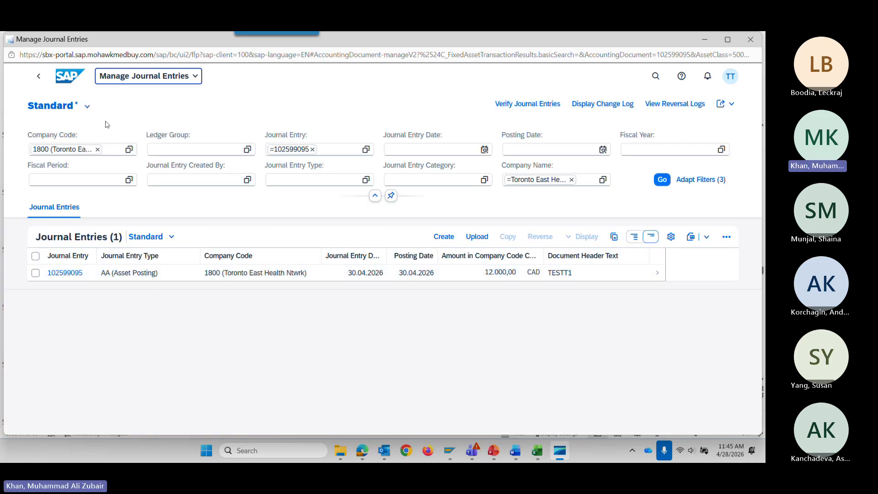
pyautogui.click(38, 76)
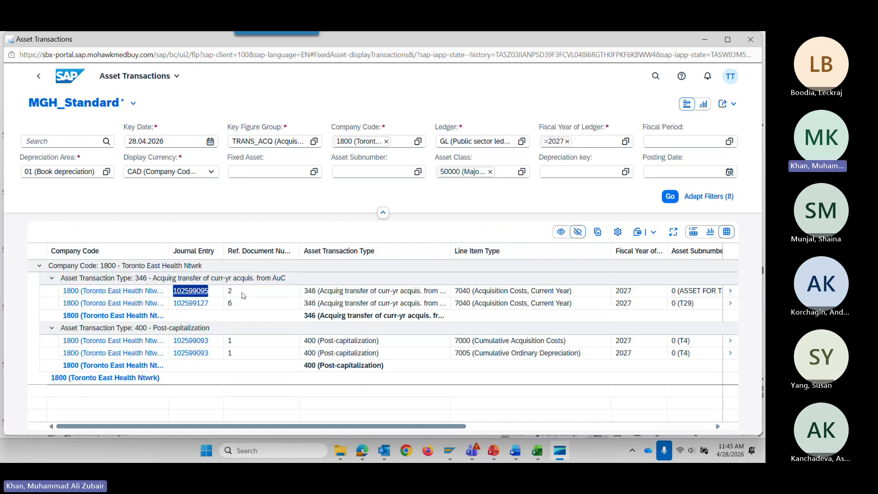
# Add the first Display Document link to the journal entry's list of related app links
pyautogui.click(194, 292)
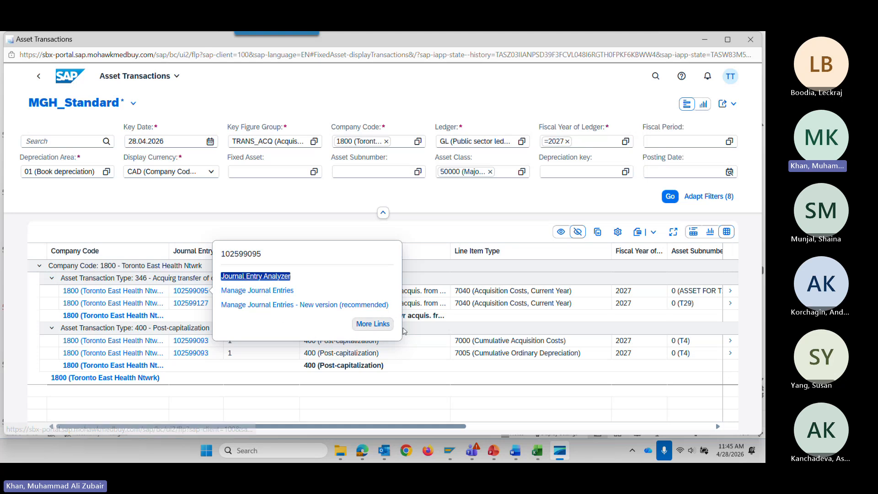
pyautogui.click(382, 324)
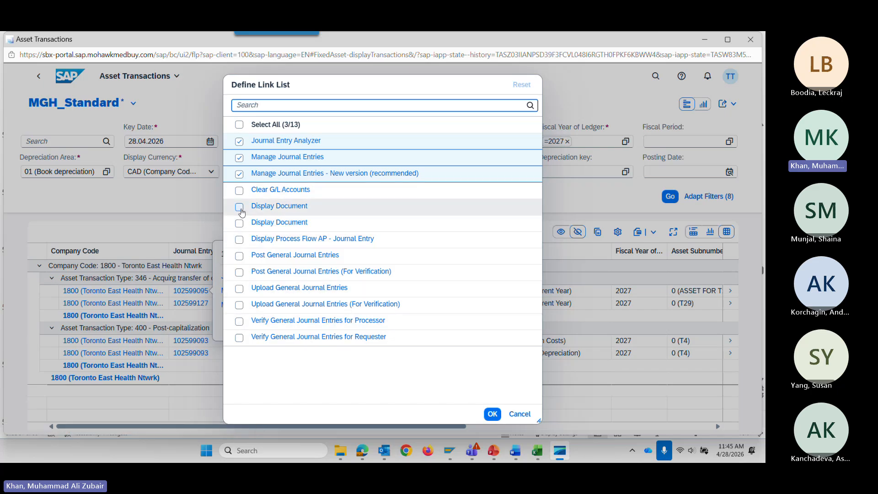
pyautogui.click(239, 208)
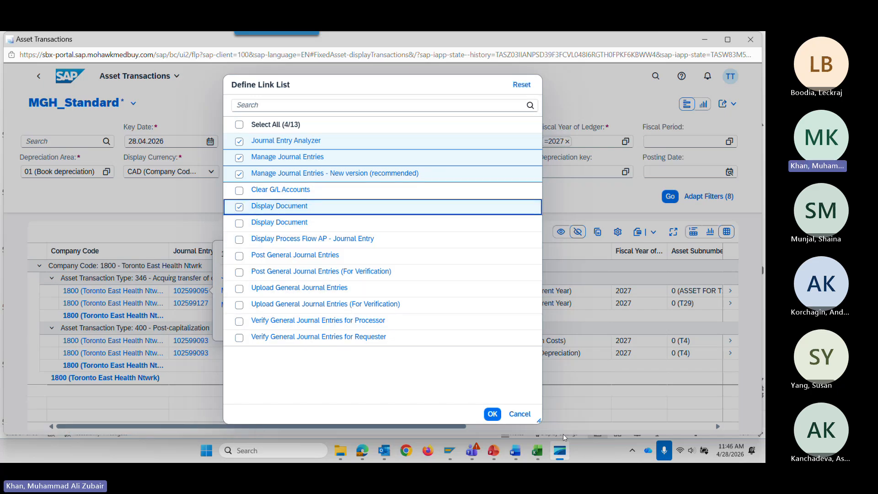
pyautogui.click(491, 414)
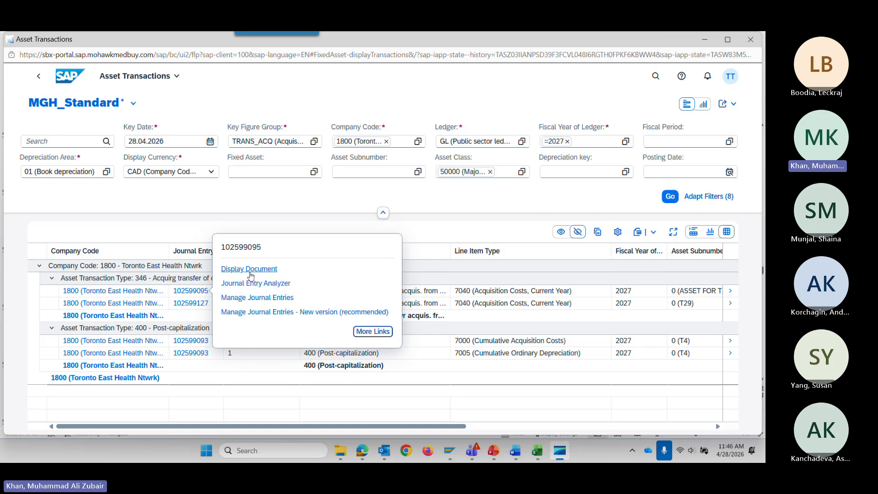
pyautogui.click(459, 197)
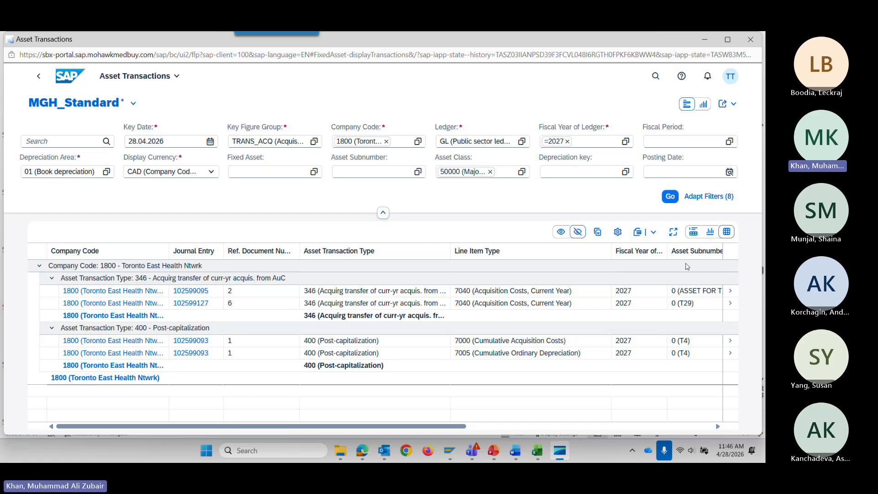
# Show the report results as a chart only and examine the chart in full screen before restoring its normal size
pyautogui.click(637, 233)
pyautogui.click(484, 290)
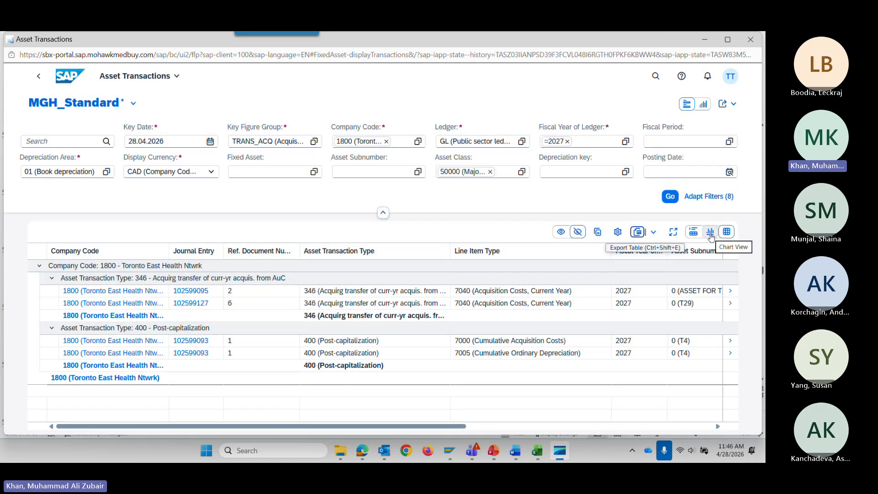
pyautogui.click(710, 232)
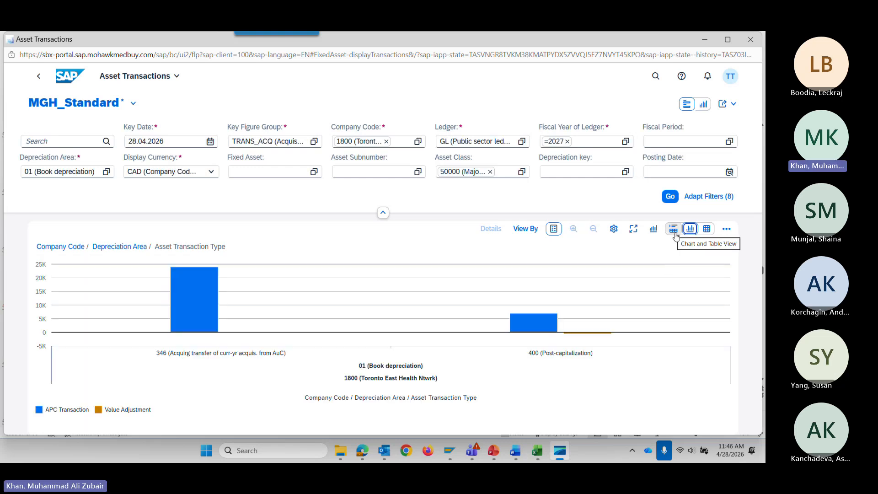
pyautogui.click(633, 229)
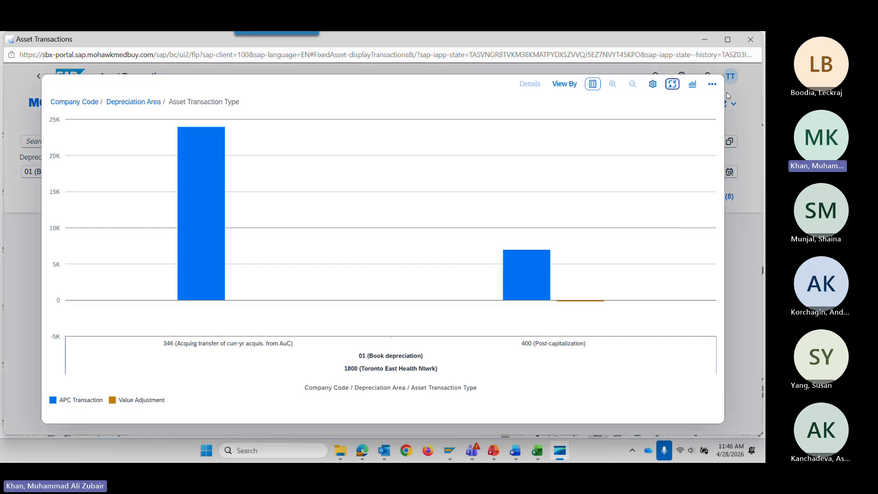
pyautogui.click(673, 85)
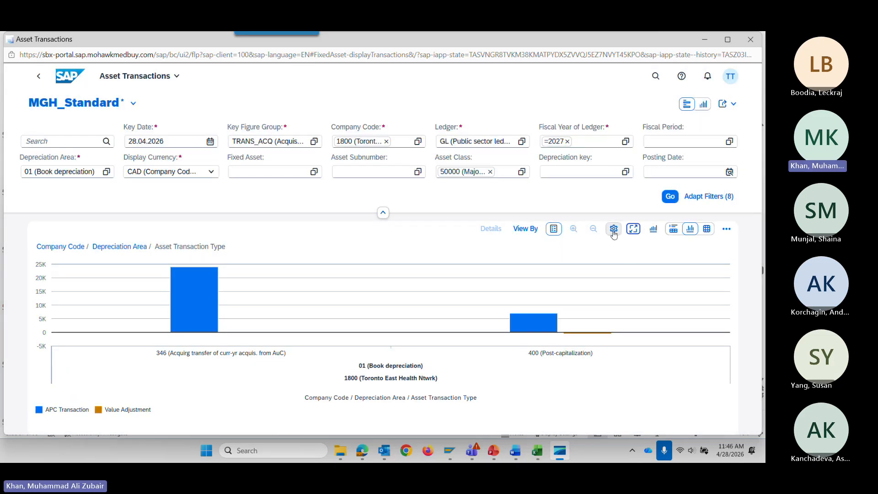
# Review the chart's dimensions, measures and filter settings, and leave the view settings without saving
pyautogui.click(614, 229)
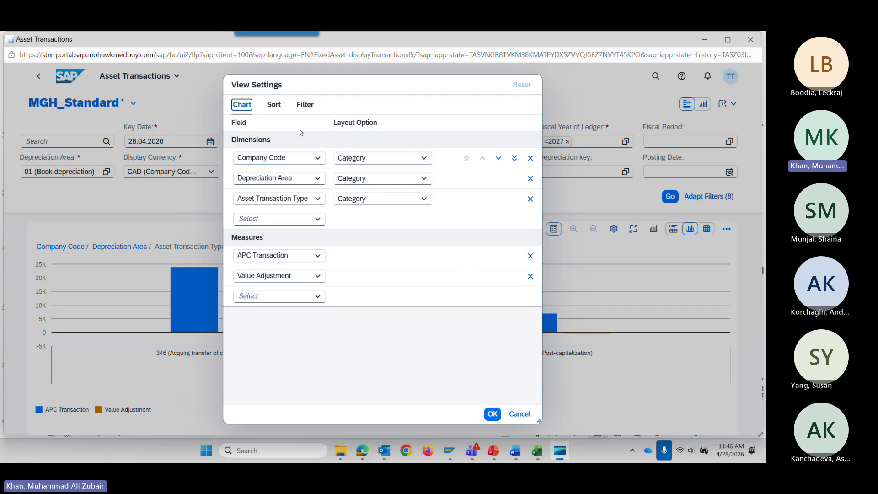
pyautogui.click(305, 105)
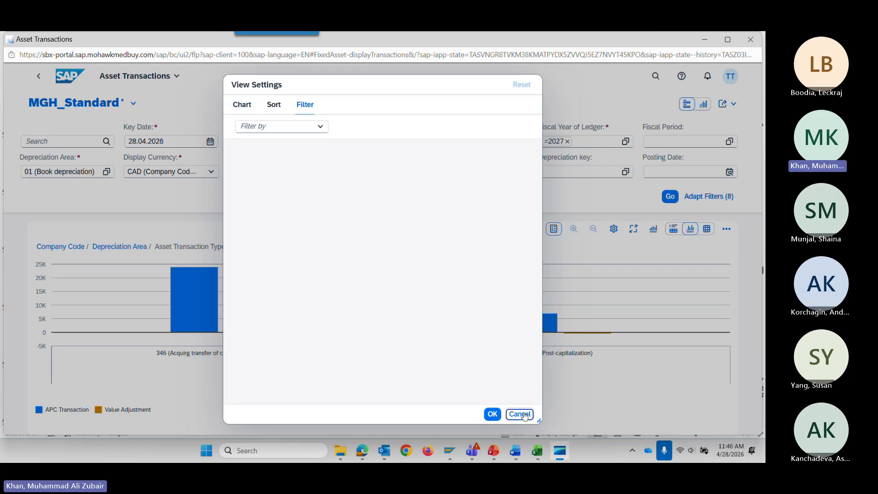
pyautogui.click(520, 413)
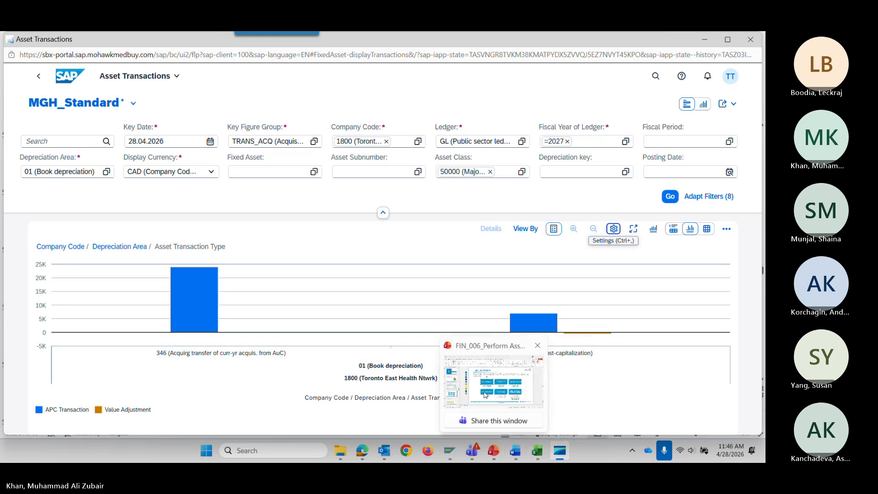
# Switch to the training deck in PowerPoint and copy the report name "Asset History Sheet" from the Execute Reports slide
pyautogui.click(498, 458)
pyautogui.click(404, 241)
pyautogui.moveTo(405, 232); pyautogui.dragTo(471, 230)
pyautogui.hotkey('ctrl', 'c')
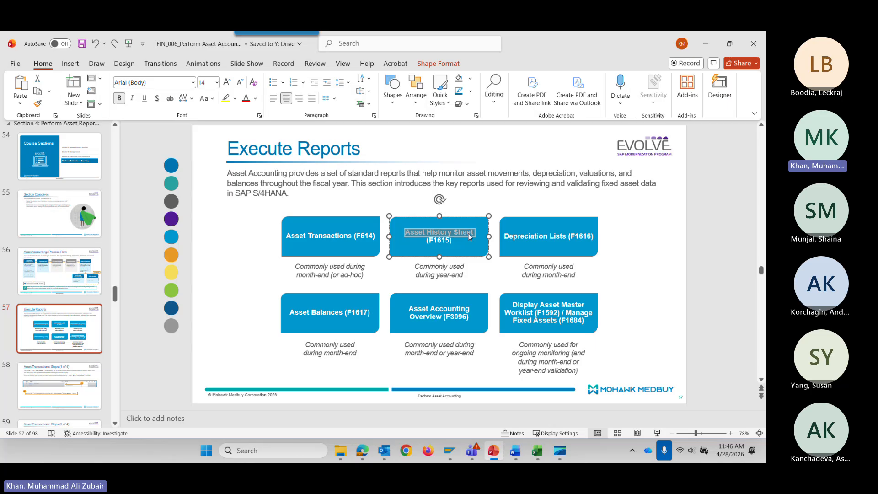
# Return to SAP Fiori, search for the copied name "Asset History Sheet" and open that app
pyautogui.hotkey('alt', 'Tab')
pyautogui.click(656, 77)
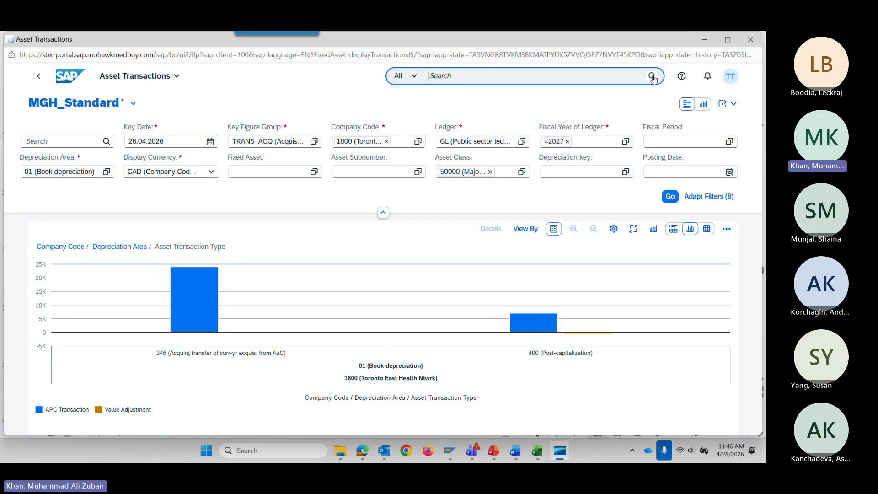
pyautogui.hotkey('ctrl', 'v')
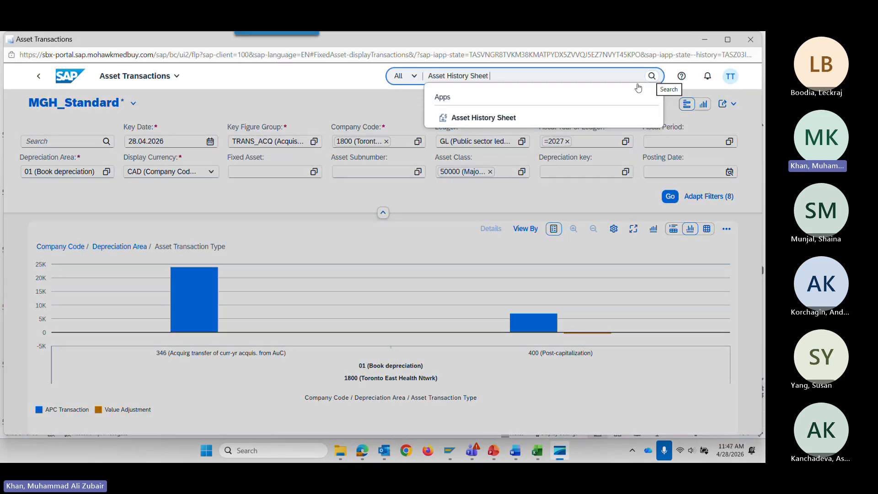
pyautogui.click(503, 118)
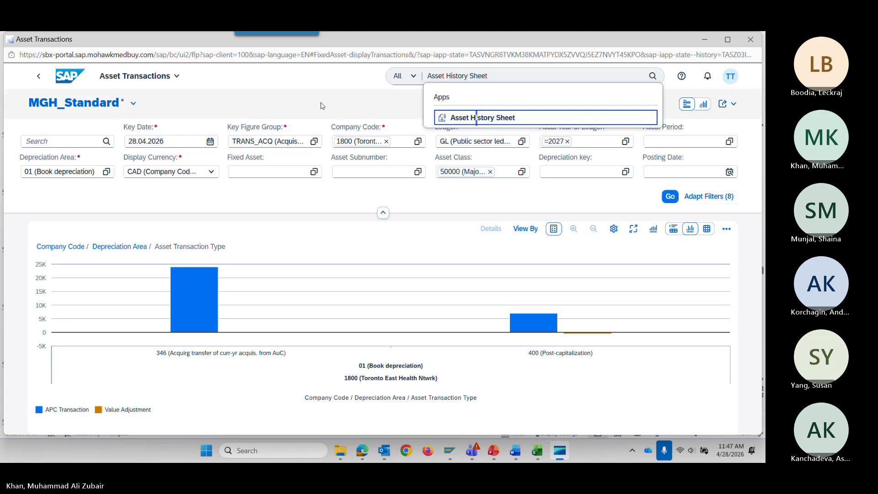
pyautogui.click(504, 76)
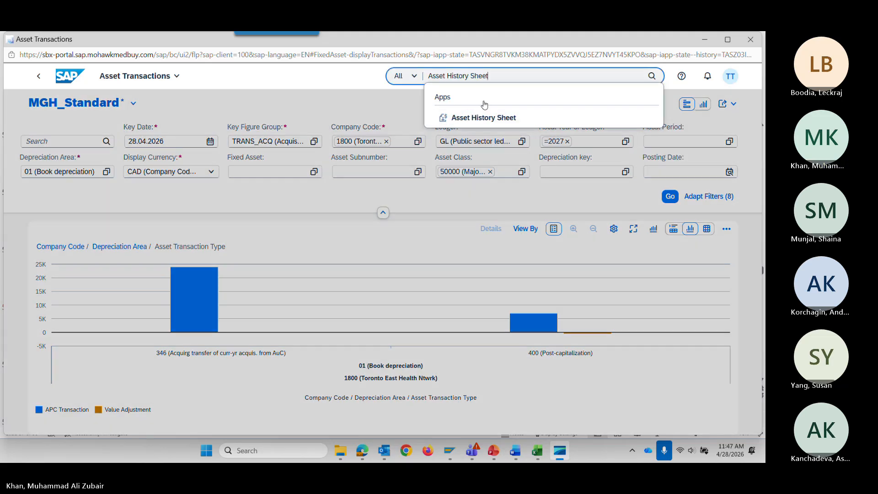
pyautogui.click(476, 119)
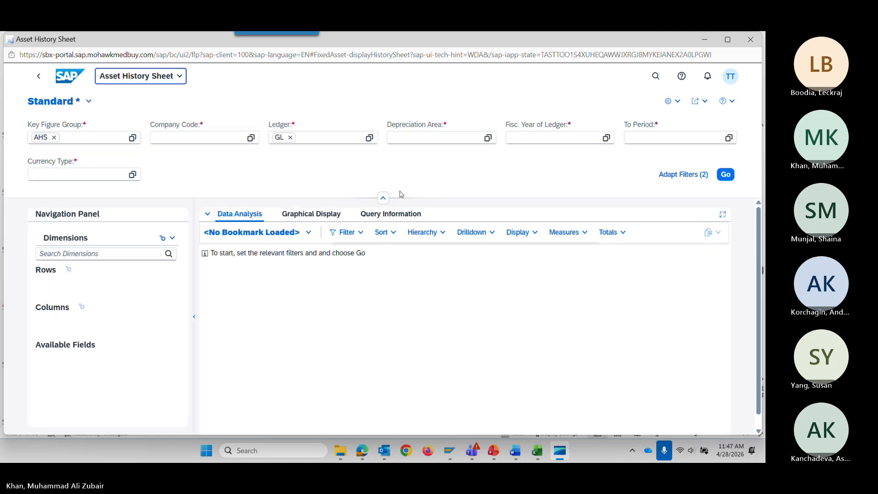
# Set the Company Code filter to 1800 (Toronto East Health Ntwrk) and the Depreciation Area to 01 (Book deprec.)
pyautogui.click(251, 143)
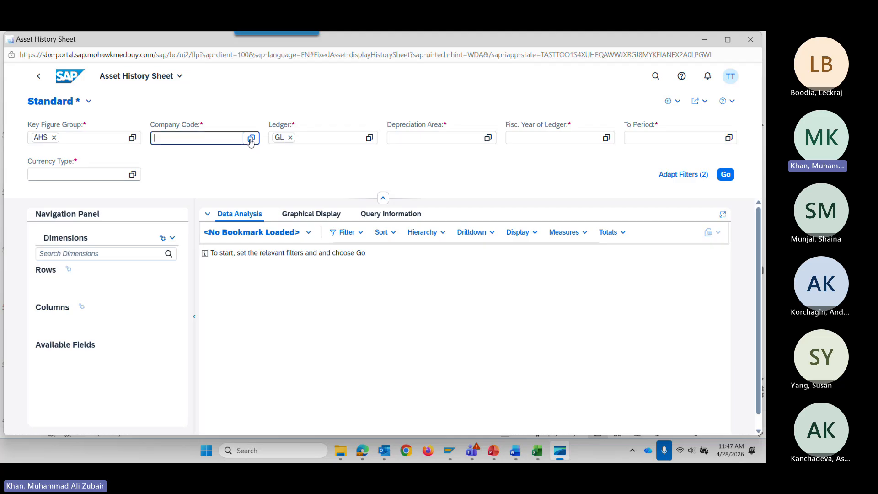
pyautogui.scroll(-5, 222, 311)
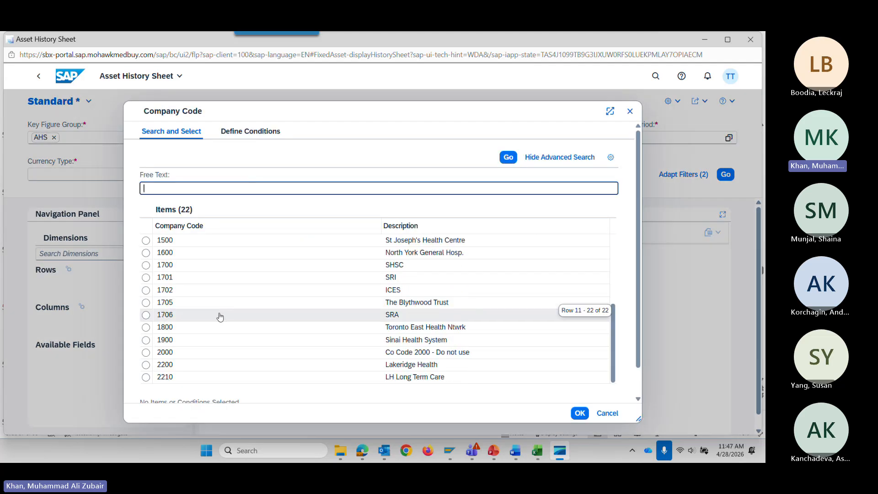
pyautogui.click(167, 327)
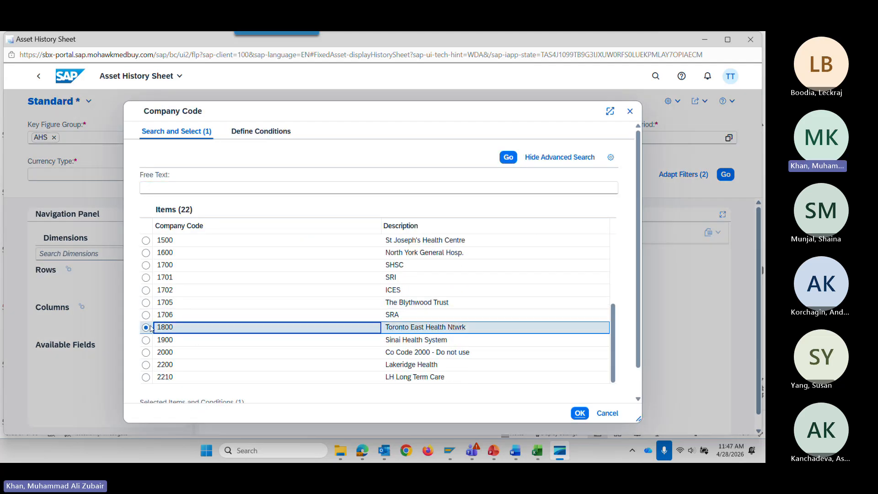
pyautogui.click(575, 417)
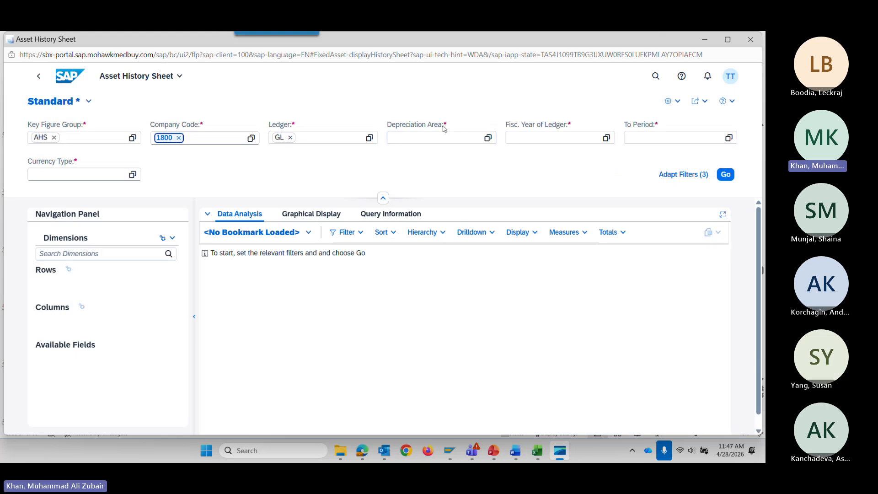
pyautogui.click(488, 142)
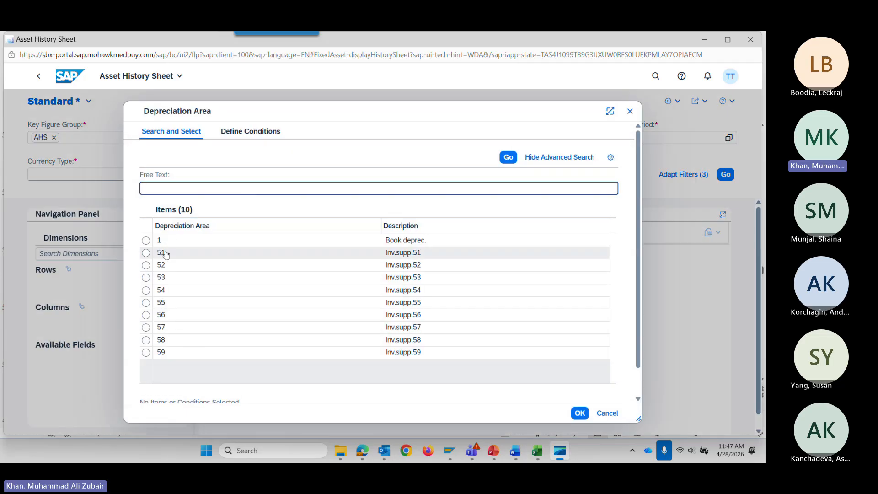
pyautogui.click(146, 240)
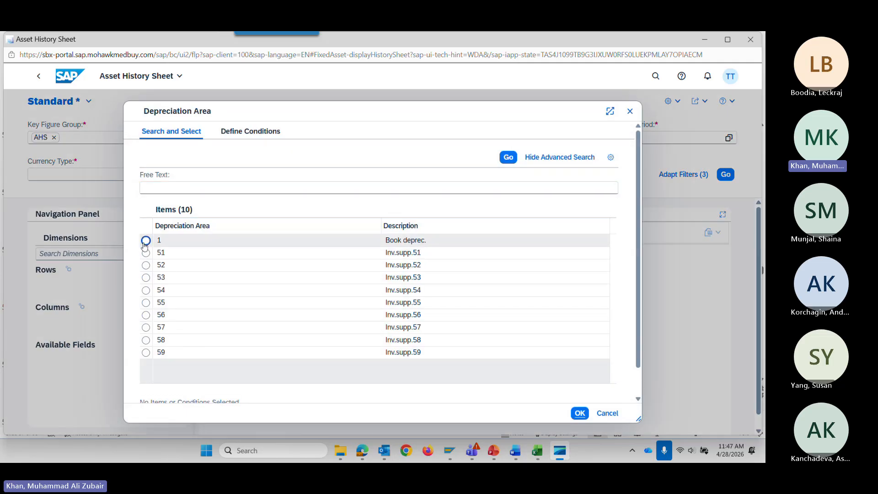
pyautogui.click(579, 413)
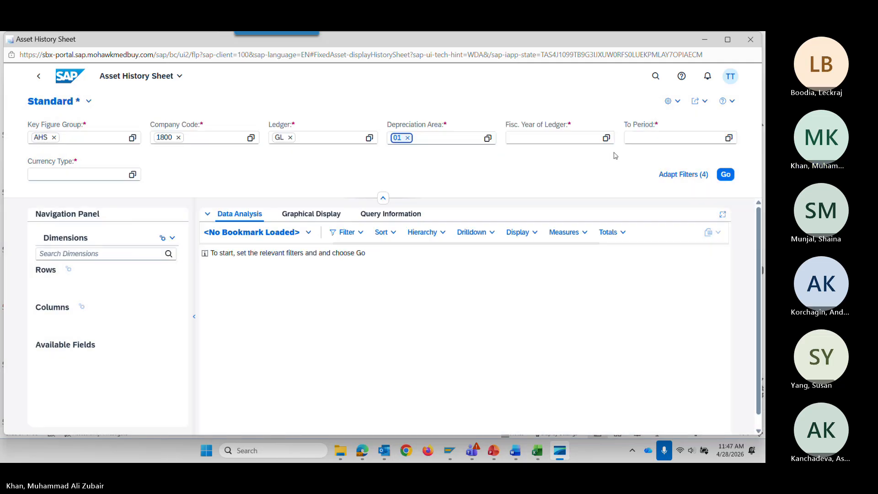
# Set the fiscal year of ledger to 2027 and the To Period filter to 01
pyautogui.click(606, 139)
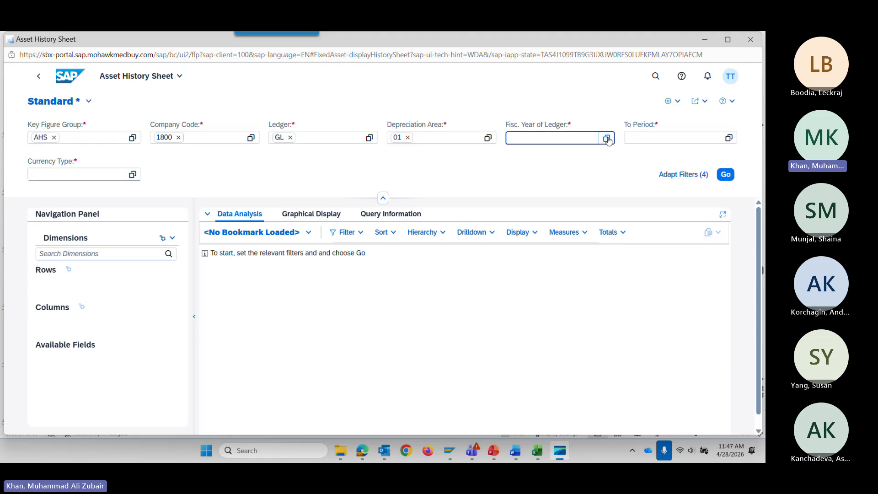
pyautogui.click(606, 413)
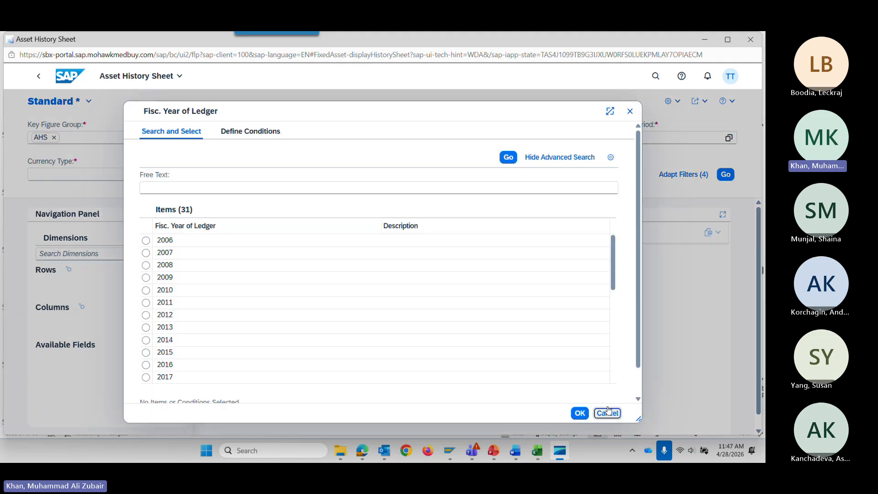
pyautogui.write('2027')
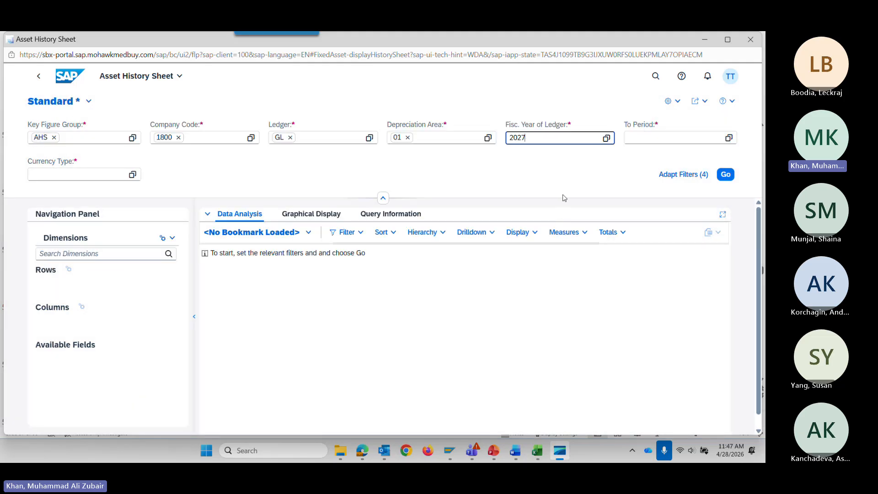
pyautogui.press('Tab')
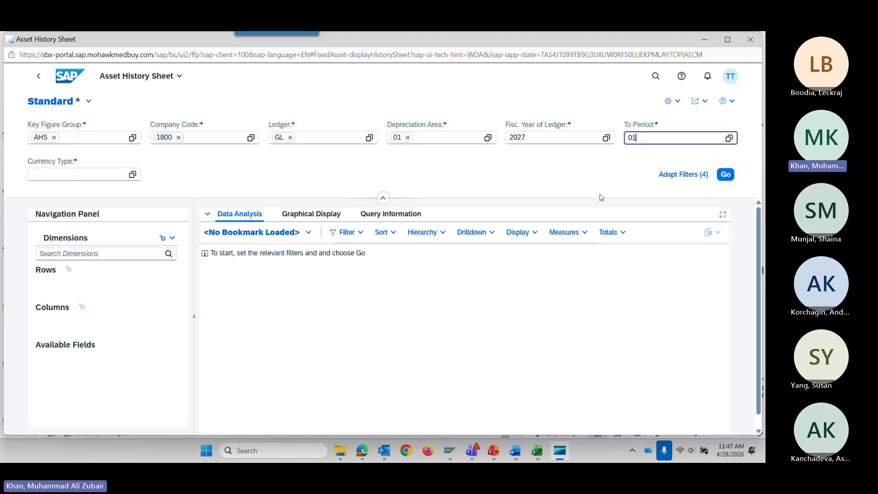
pyautogui.write('01')
pyautogui.click(412, 181)
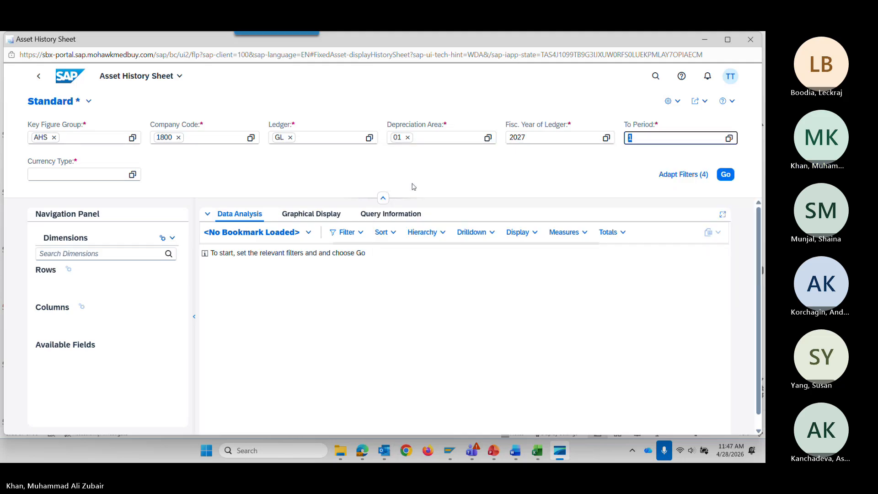
# Set the Currency Type filter to 10 (Company Code Currency)
pyautogui.click(132, 174)
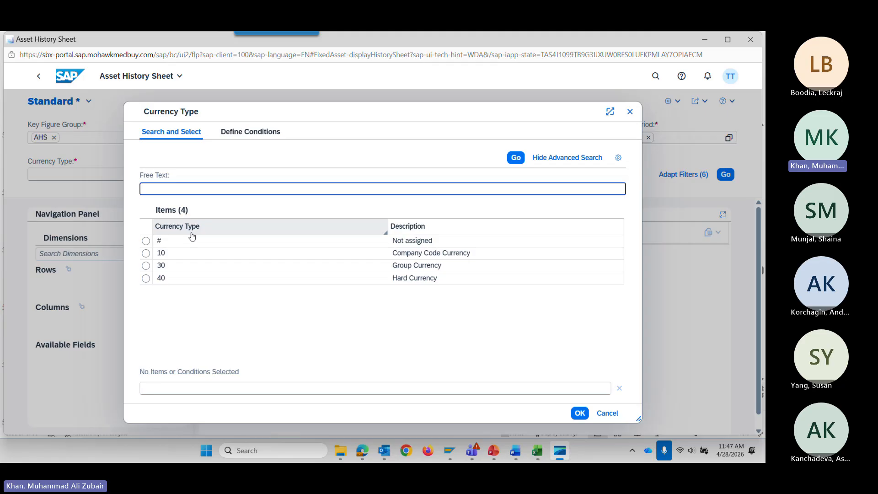
pyautogui.click(146, 254)
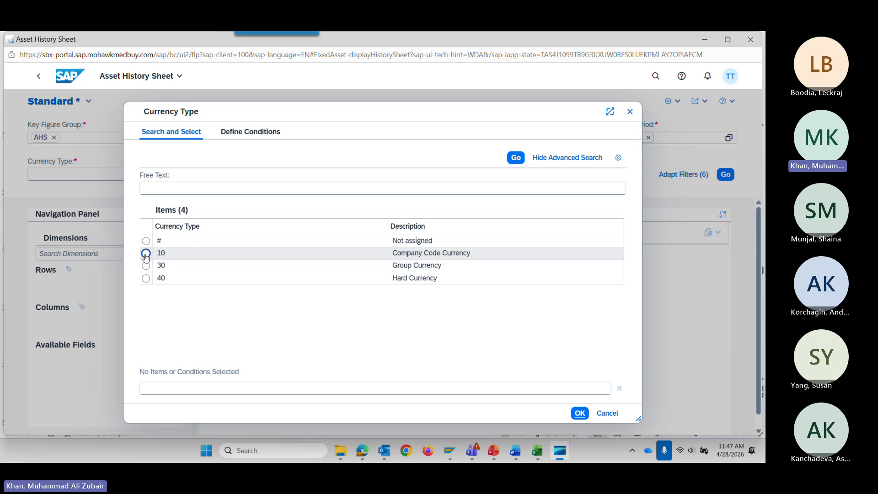
pyautogui.click(580, 414)
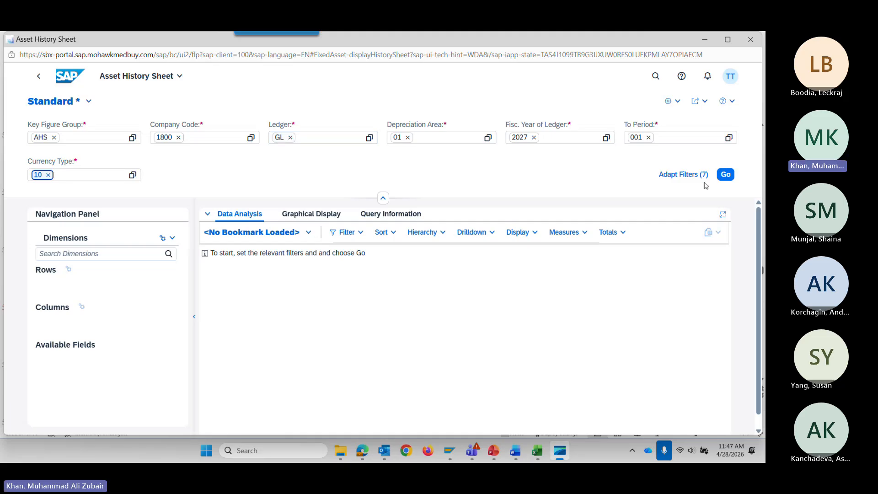
# Save the current filter settings as a new view named MGH and set it as the default
pyautogui.click(89, 105)
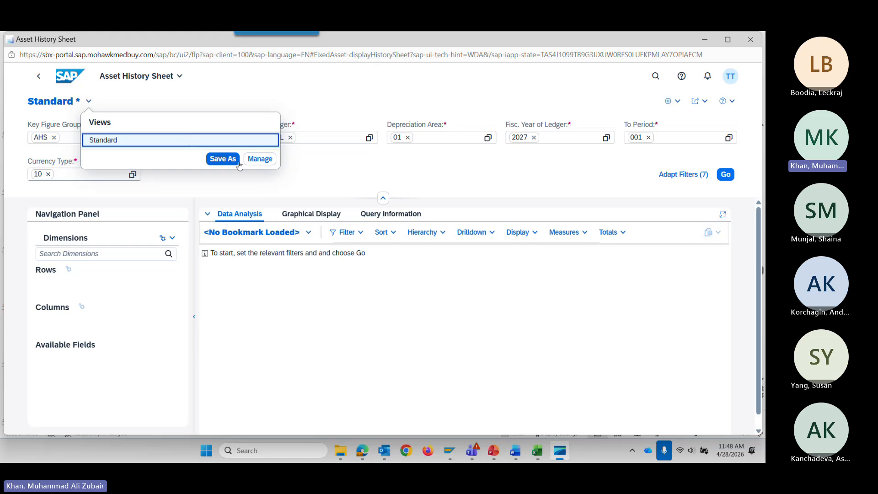
pyautogui.click(239, 160)
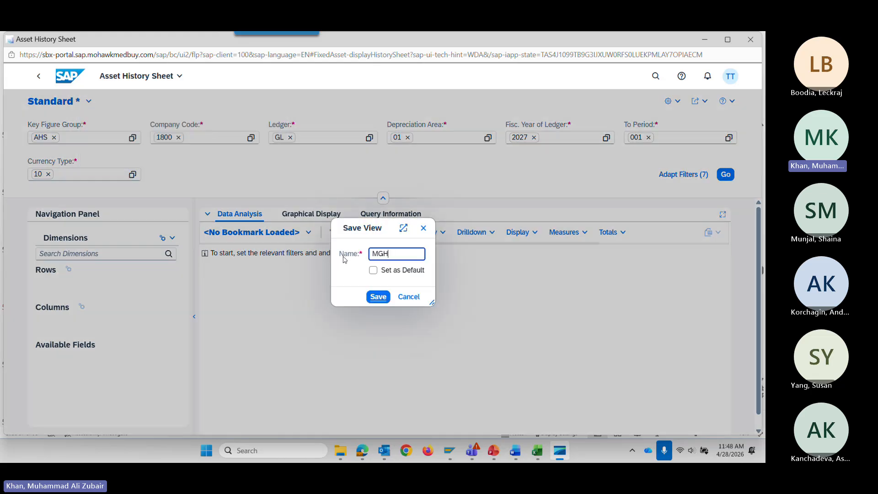
pyautogui.click(349, 279)
pyautogui.click(373, 270)
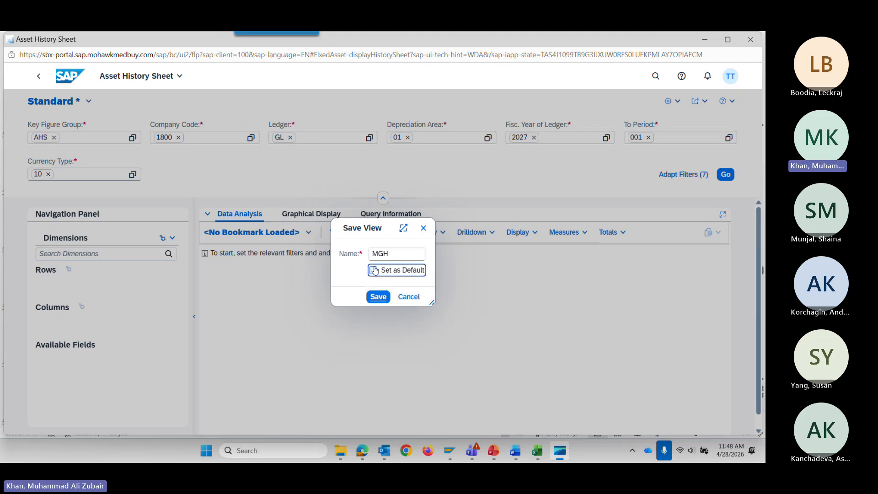
pyautogui.click(378, 302)
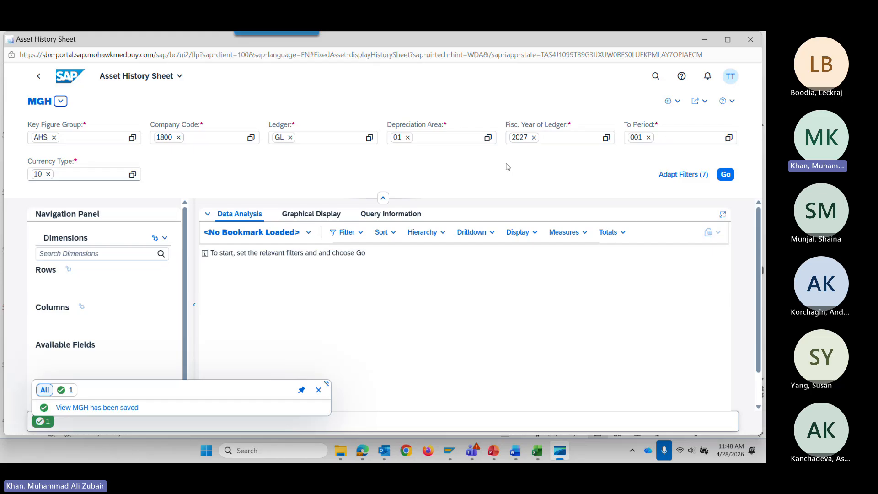
# Run the Asset History Sheet report with the set filters and look across its balance amount columns
pyautogui.click(726, 174)
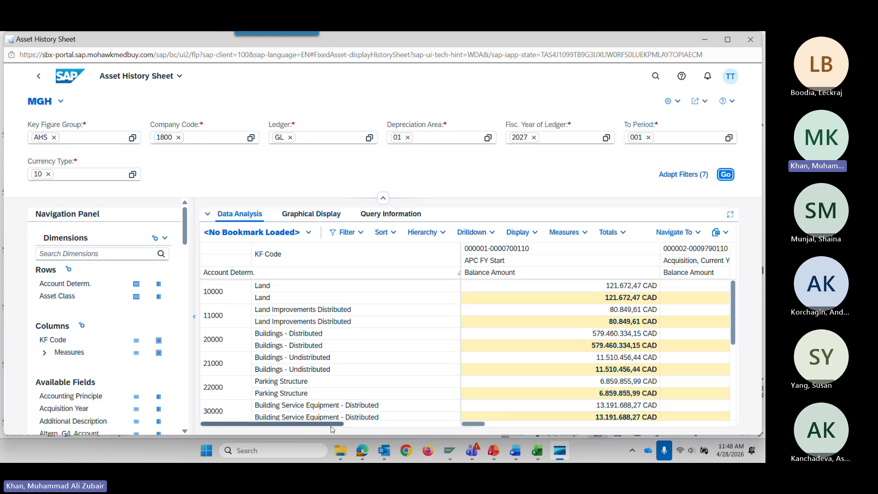
pyautogui.moveTo(326, 427); pyautogui.dragTo(281, 415)
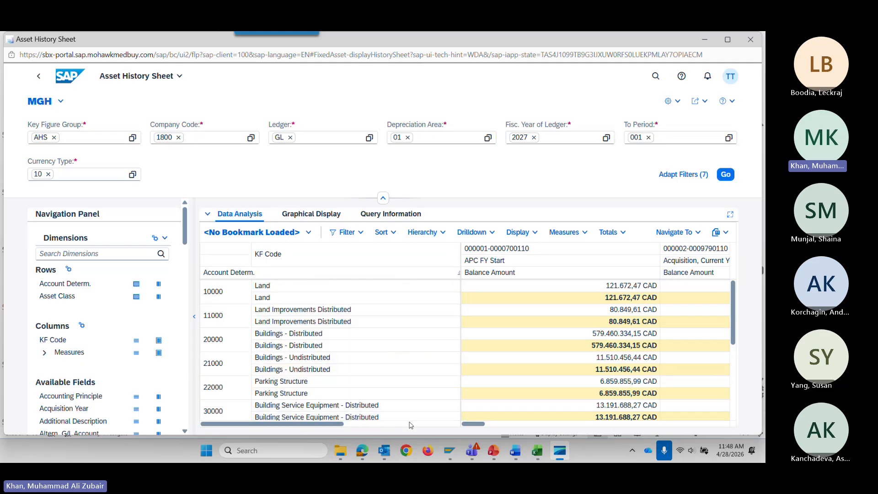
pyautogui.moveTo(475, 424)
pyautogui.mouseDown()
pyautogui.moveTo(539, 428)
pyautogui.moveTo(467, 428)
pyautogui.mouseUp()
pyautogui.moveTo(478, 428); pyautogui.dragTo(483, 428)
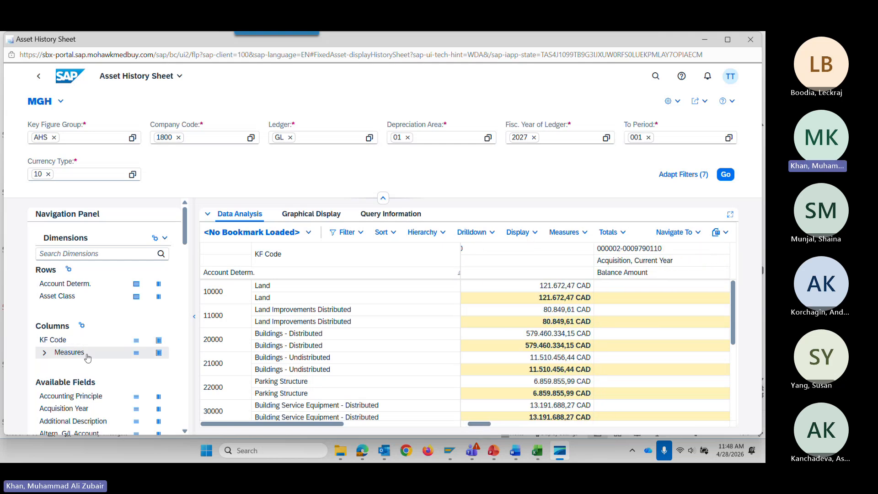
pyautogui.moveTo(485, 425); pyautogui.dragTo(447, 430)
# Add Asset Cost Center from the available fields to the report rows, review the breakdown, and remove it again
pyautogui.scroll(-1, 150, 350)
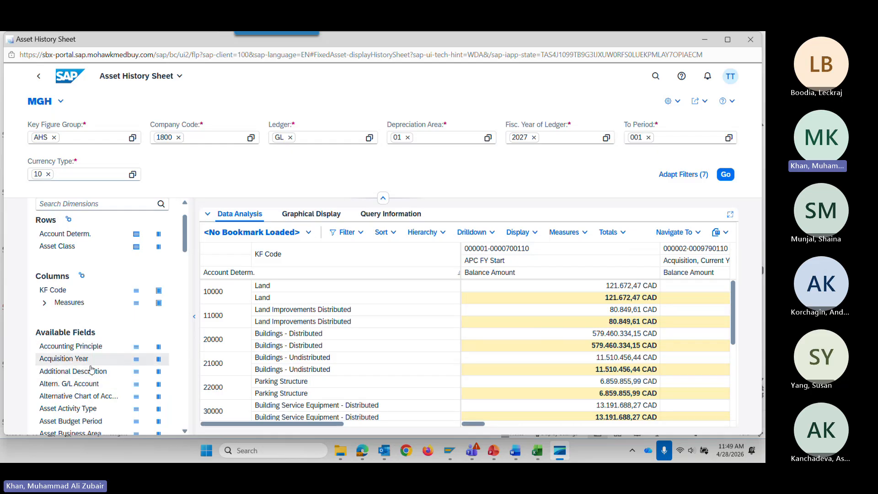
pyautogui.scroll(-3, 92, 370)
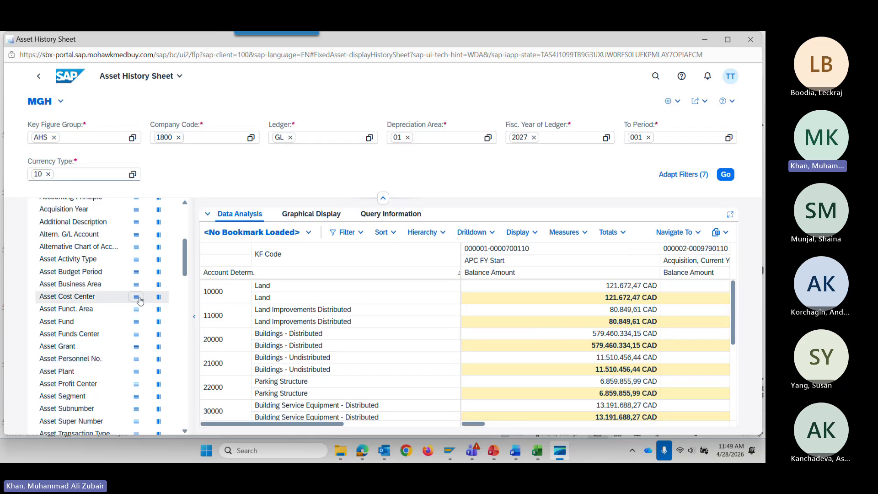
pyautogui.scroll(4, 137, 275)
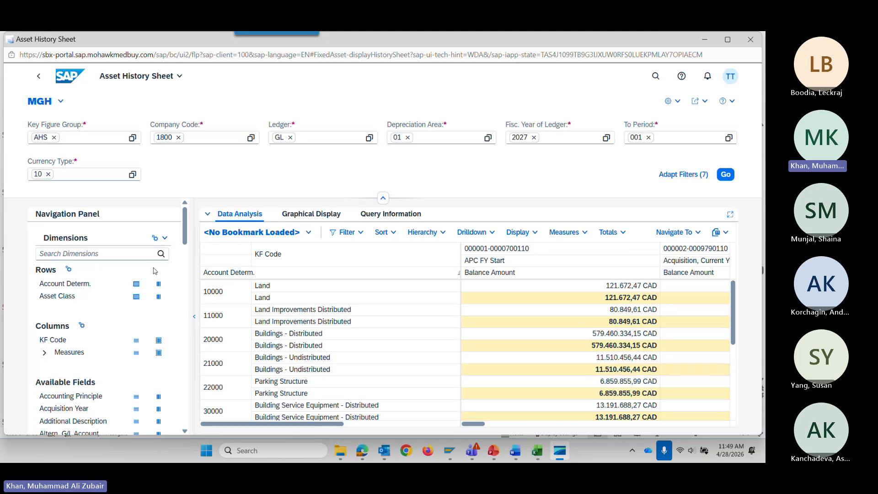
pyautogui.moveTo(185, 240); pyautogui.dragTo(184, 271)
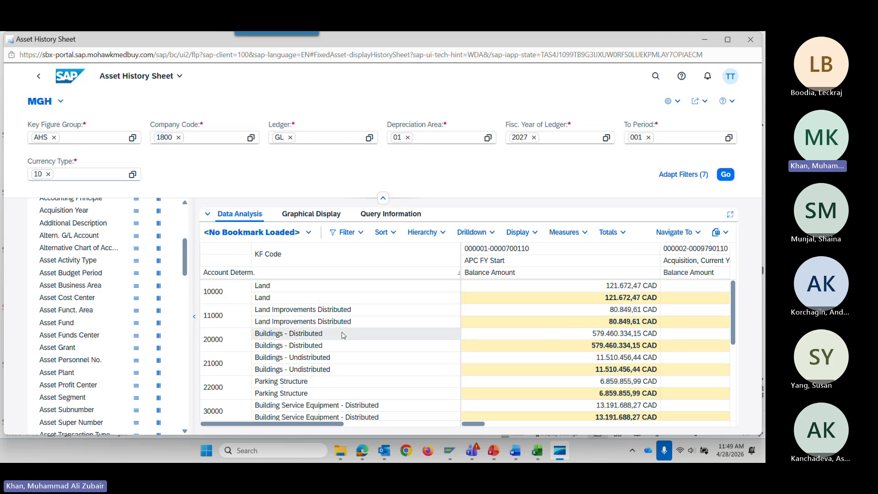
pyautogui.click(137, 300)
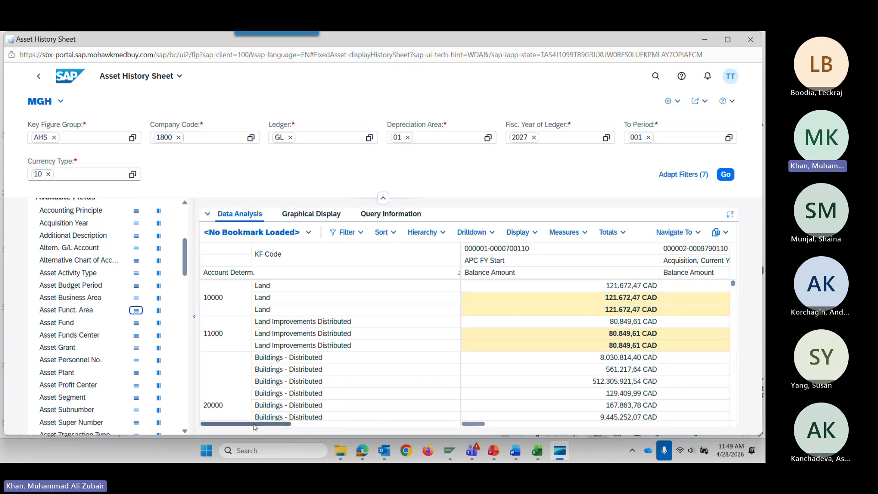
pyautogui.moveTo(255, 425); pyautogui.dragTo(305, 427)
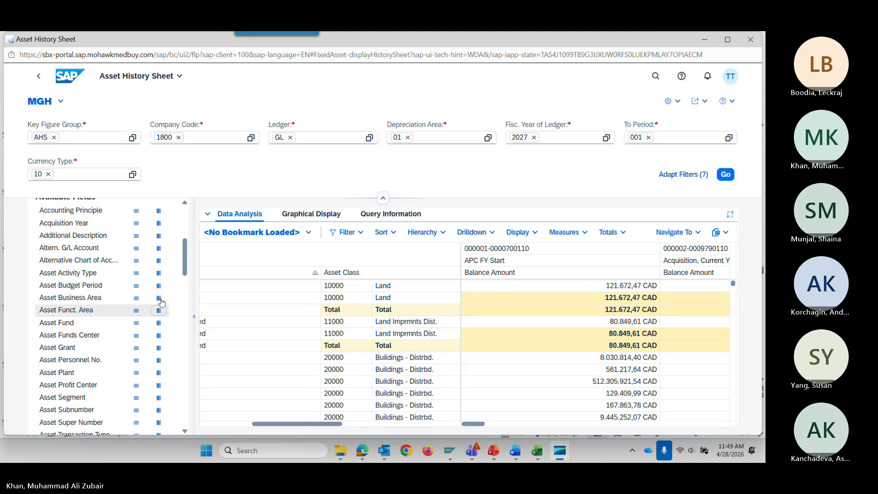
pyautogui.scroll(5, 182, 266)
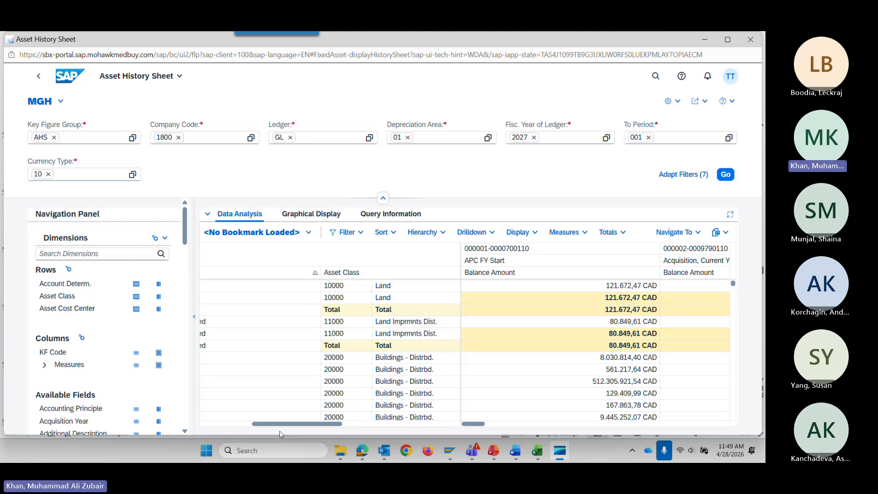
pyautogui.moveTo(287, 427); pyautogui.dragTo(345, 430)
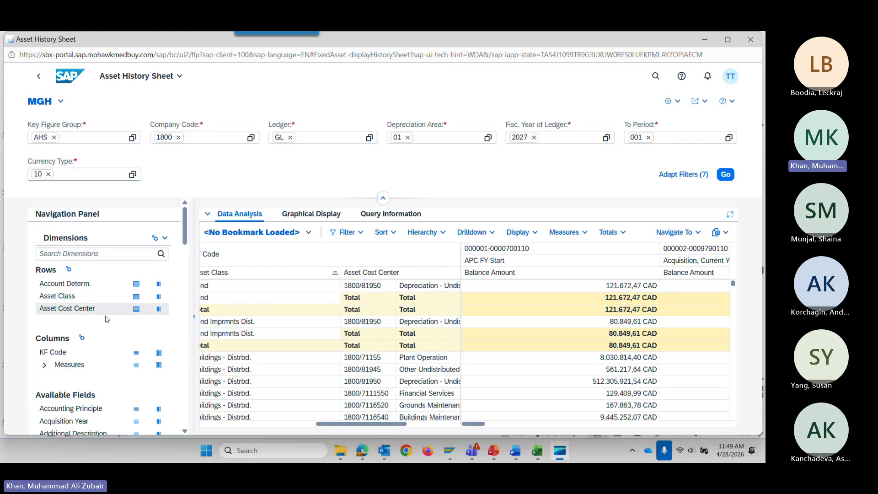
pyautogui.click(136, 311)
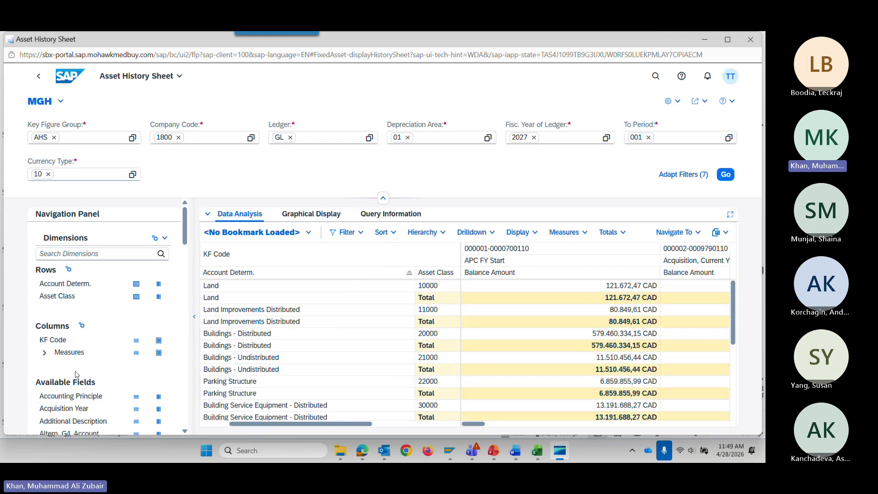
# Add Asset Cost Center to the report columns, review the layout, and take it out of the columns again
pyautogui.scroll(-2, 79, 389)
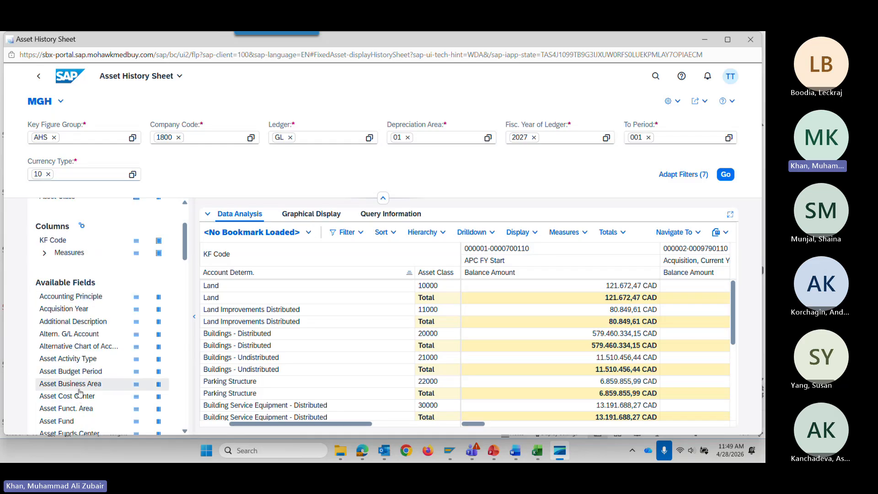
pyautogui.scroll(-3, 80, 390)
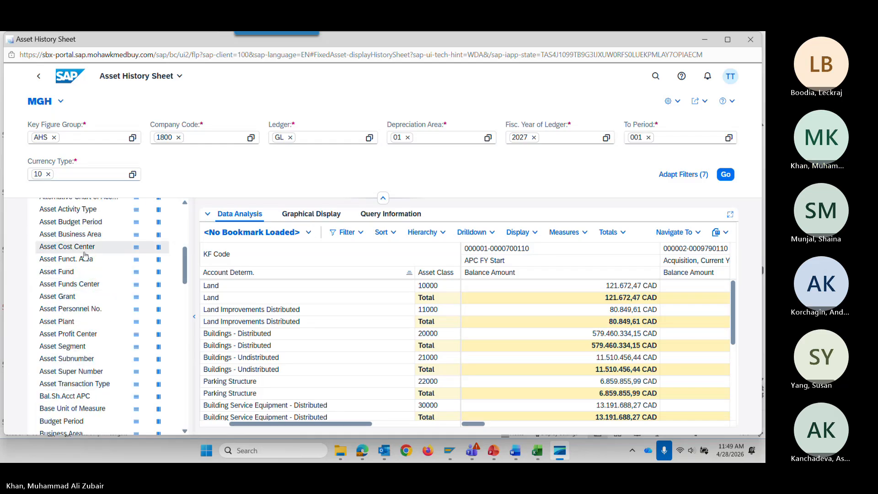
pyautogui.click(157, 248)
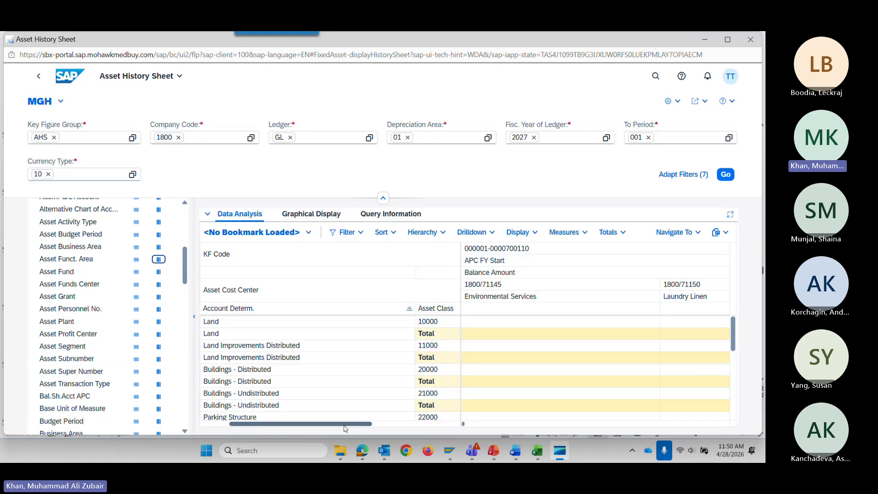
pyautogui.moveTo(319, 424); pyautogui.dragTo(408, 424)
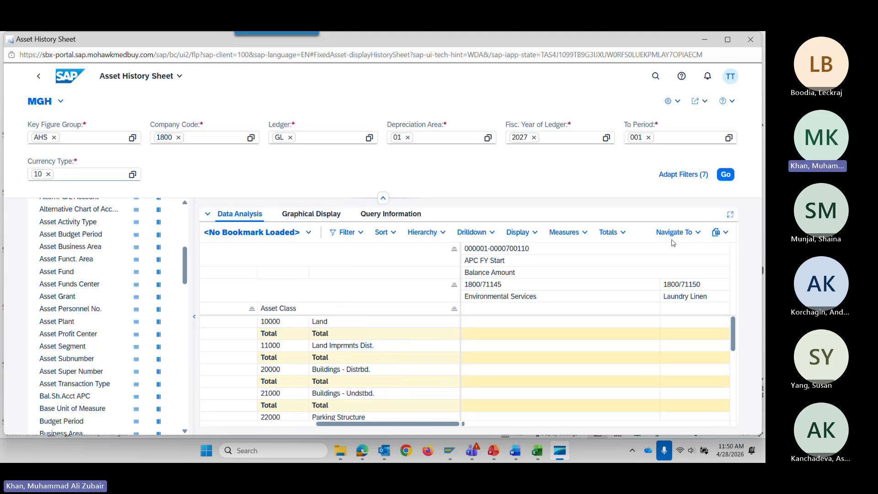
pyautogui.moveTo(345, 424); pyautogui.dragTo(189, 419)
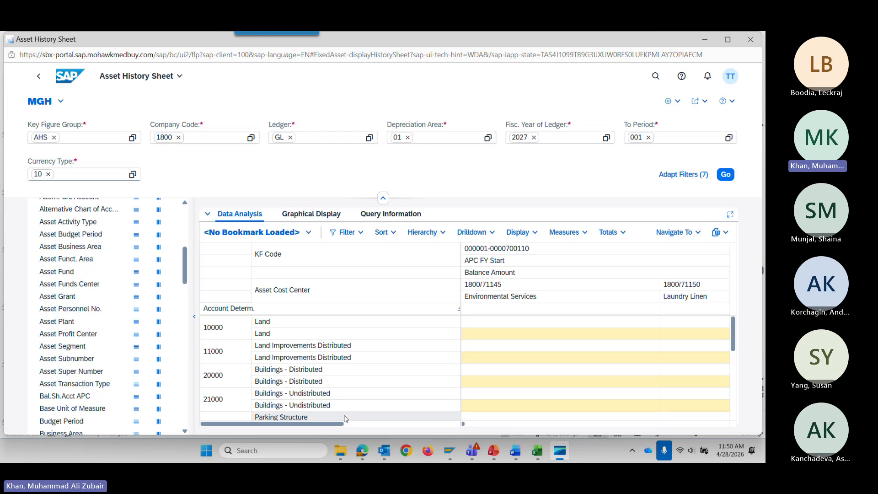
pyautogui.scroll(5, 142, 256)
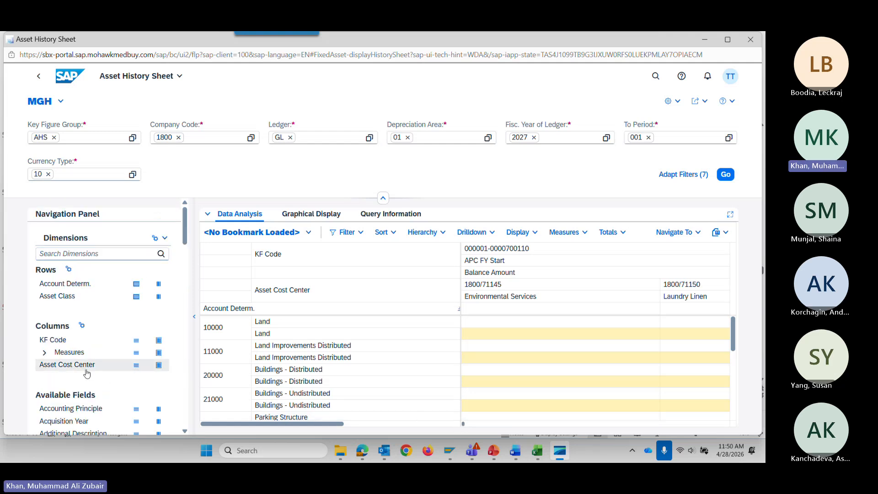
pyautogui.click(160, 366)
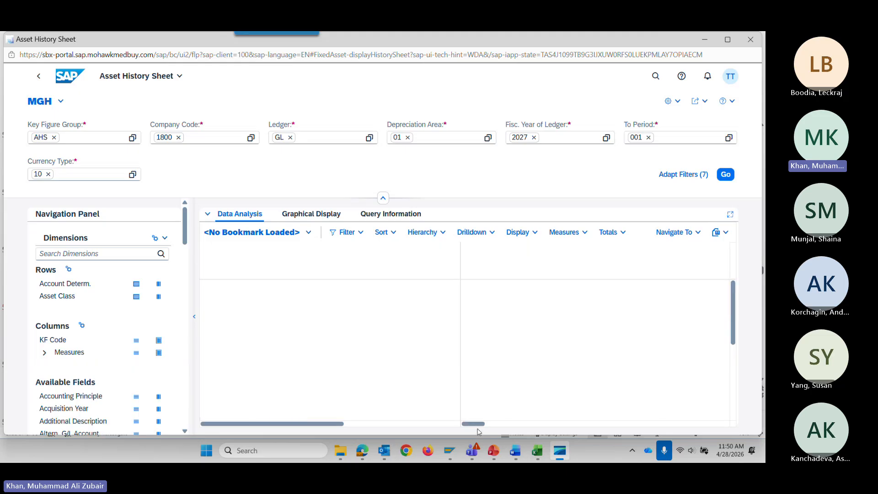
# Examine the current-year acquisition and post-capitalization columns, and show the report's export options
pyautogui.moveTo(472, 424); pyautogui.dragTo(499, 423)
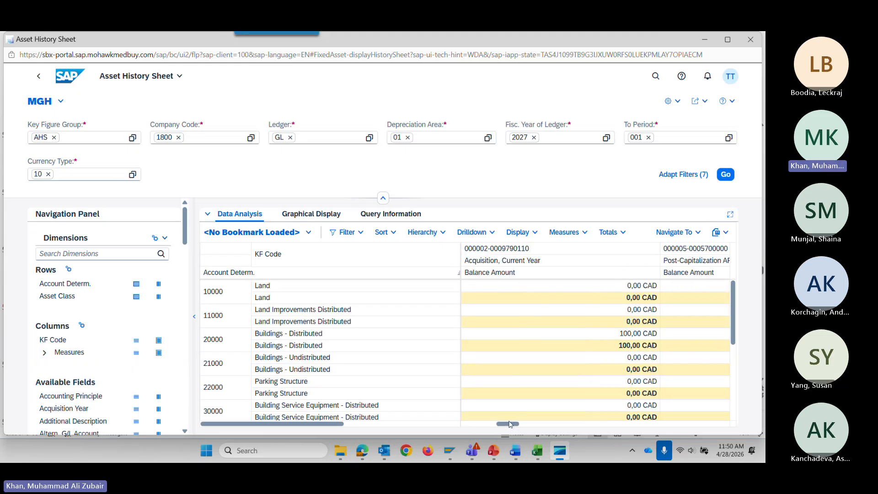
pyautogui.moveTo(502, 423); pyautogui.dragTo(504, 423)
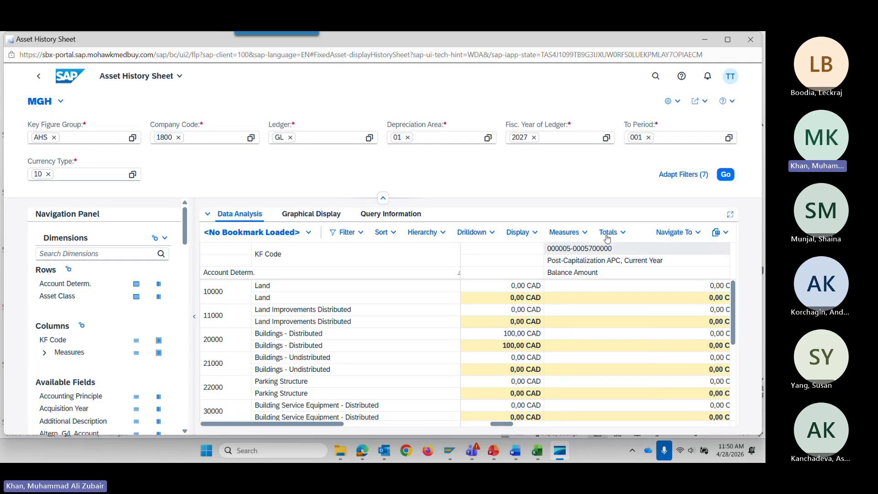
pyautogui.click(669, 277)
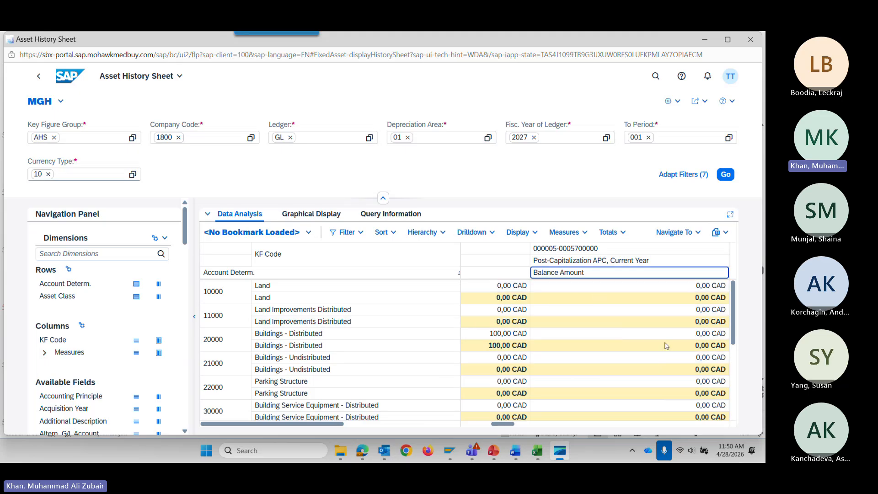
pyautogui.click(725, 233)
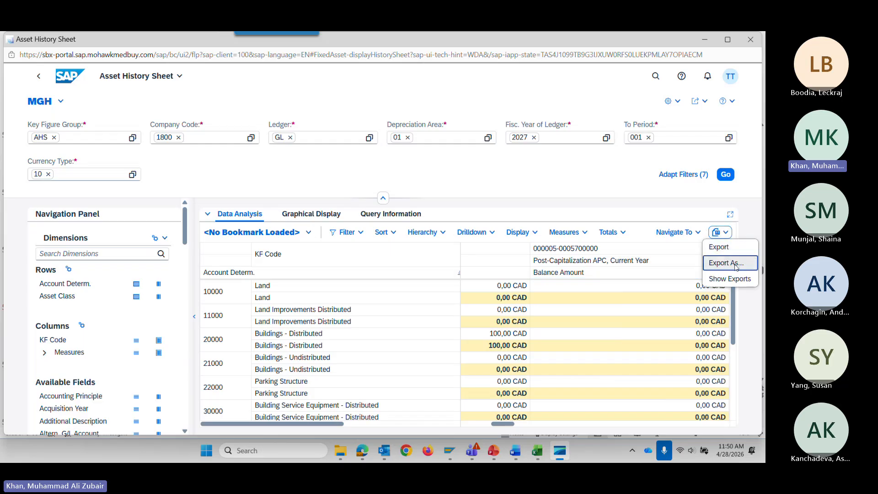
# Switch to the training deck in PowerPoint and copy the report name "Depreciation Lists" from the Execute Reports slide
pyautogui.click(494, 451)
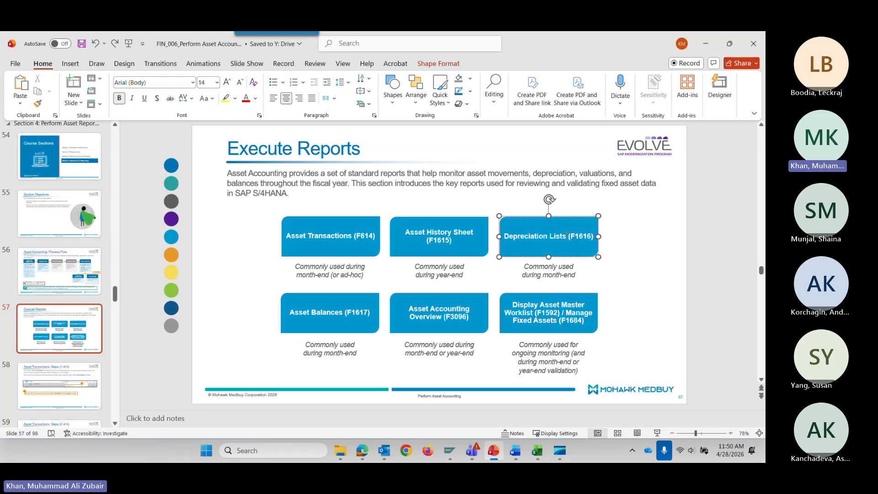
pyautogui.moveTo(569, 235); pyautogui.dragTo(503, 236)
pyautogui.hotkey('ctrl', 'c')
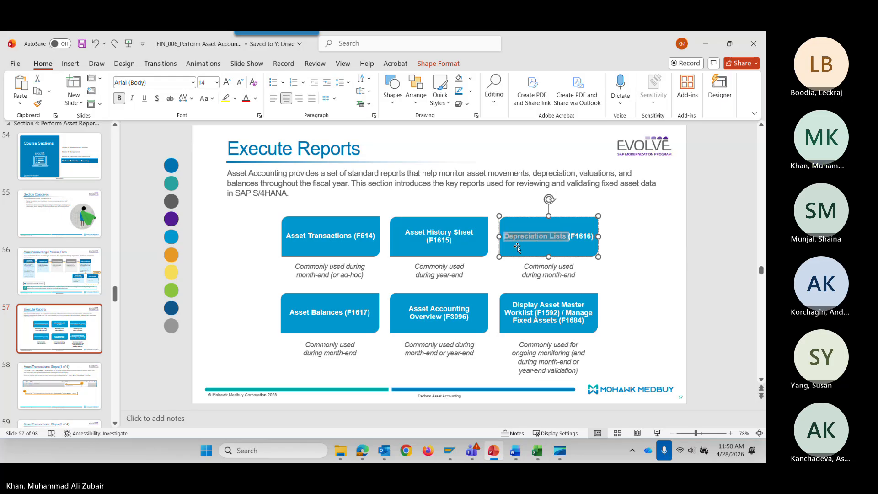
# Return to SAP Fiori, search for the copied name "Depreciation Lists" and open that app
pyautogui.hotkey('alt', 'Tab')
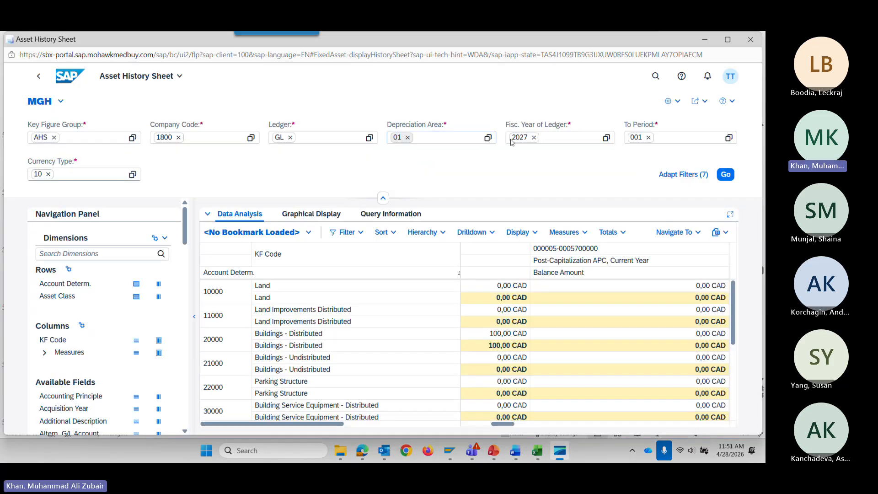
pyautogui.click(654, 76)
pyautogui.hotkey('ctrl', 'v')
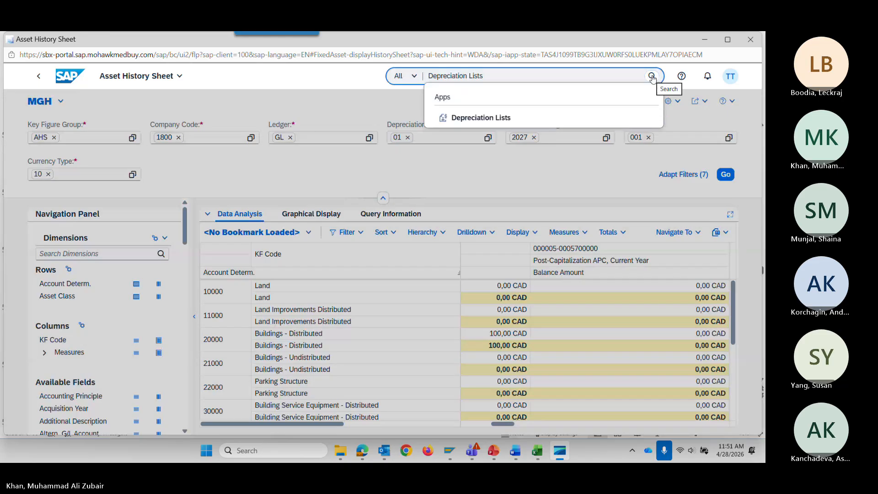
pyautogui.click(519, 119)
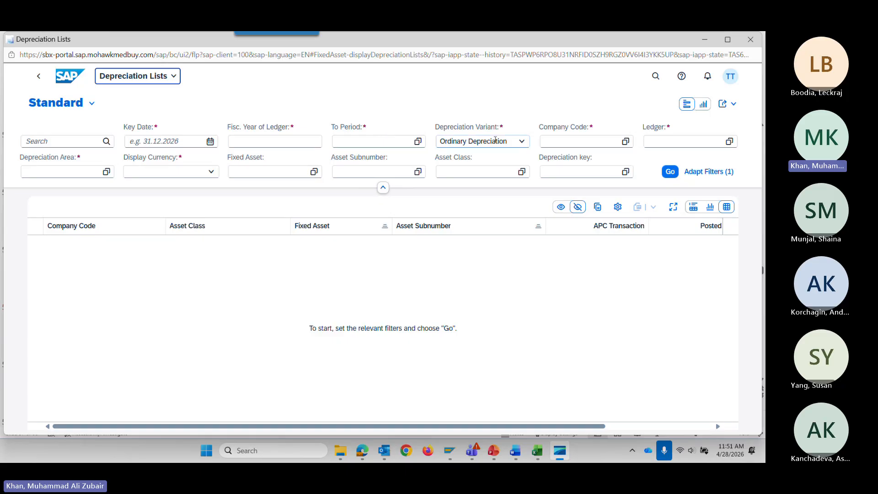
# Filter the depreciation list to company code 1800 (Toronto East Health Ntwrk) with To Period 001 (April)
pyautogui.click(625, 141)
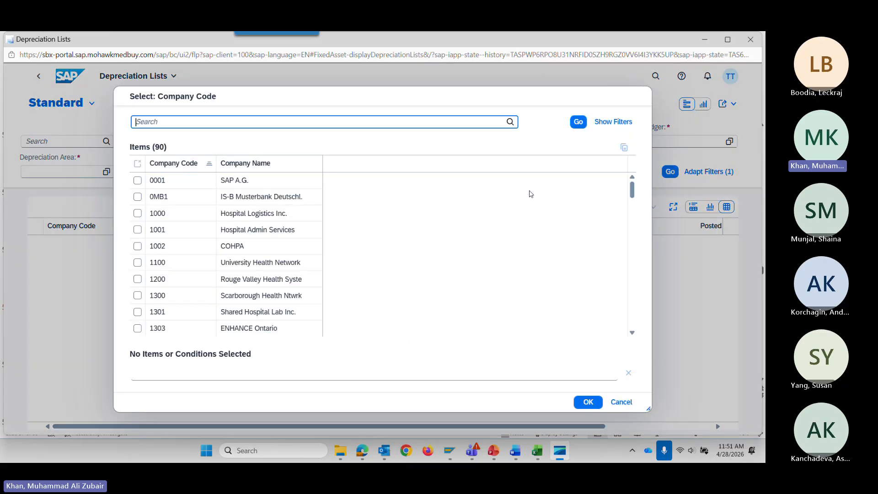
pyautogui.scroll(-5, 168, 326)
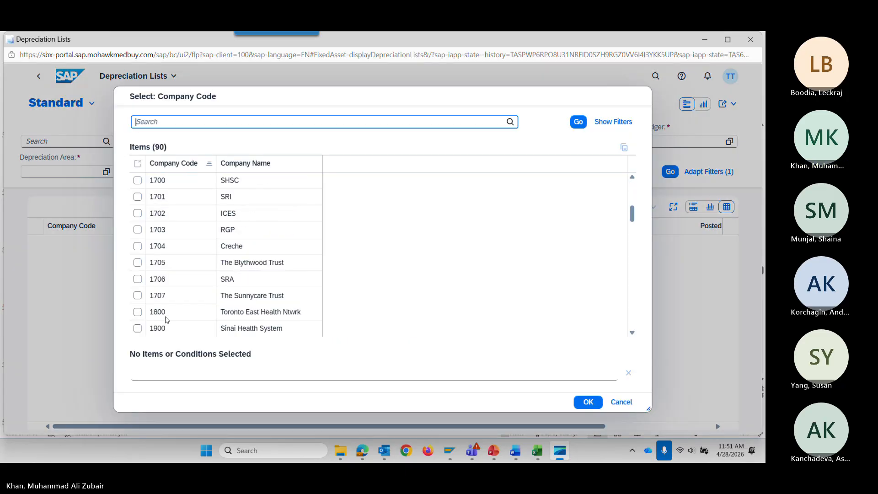
pyautogui.click(137, 311)
pyautogui.click(587, 402)
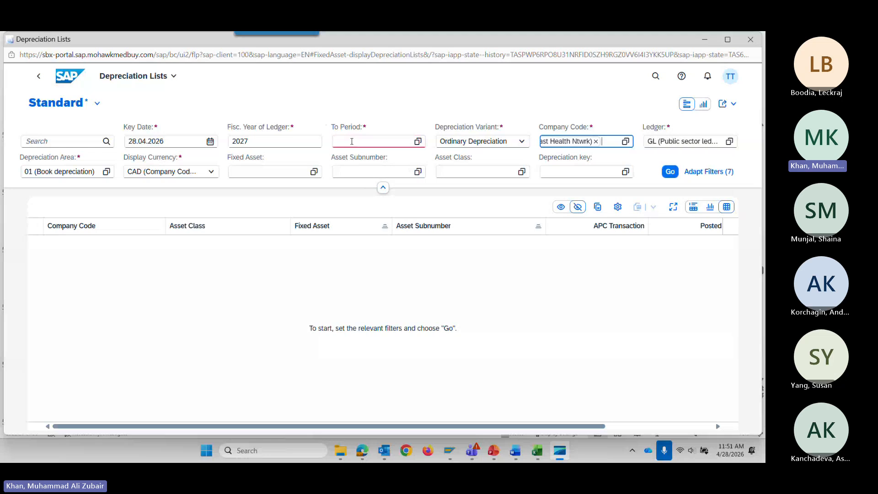
pyautogui.click(418, 142)
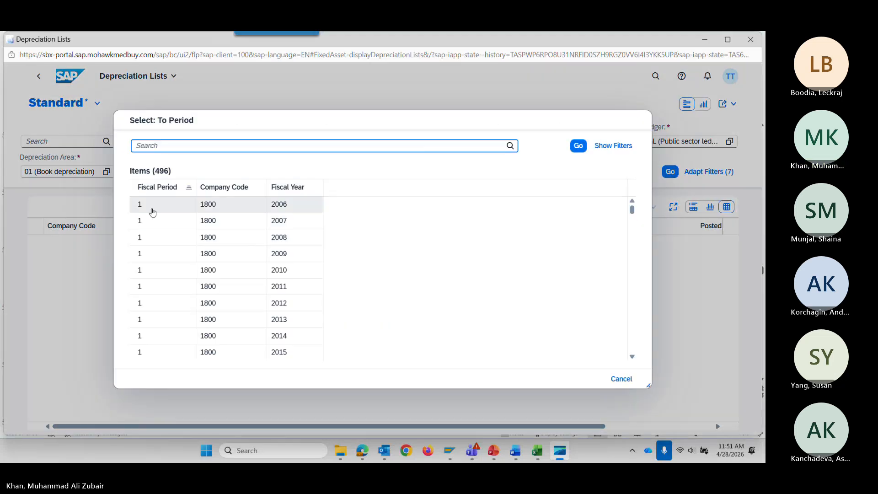
pyautogui.click(151, 210)
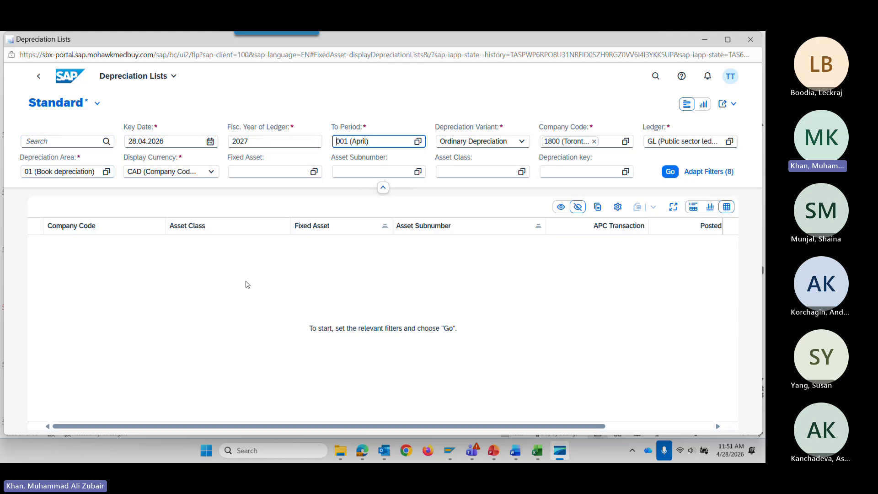
# Save the current filter settings as a public, default view named MGH_Standard
pyautogui.click(96, 104)
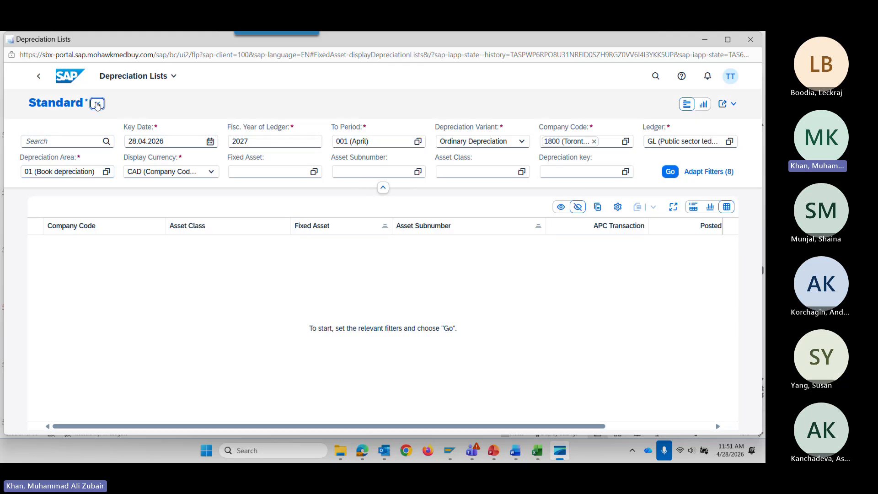
pyautogui.click(146, 274)
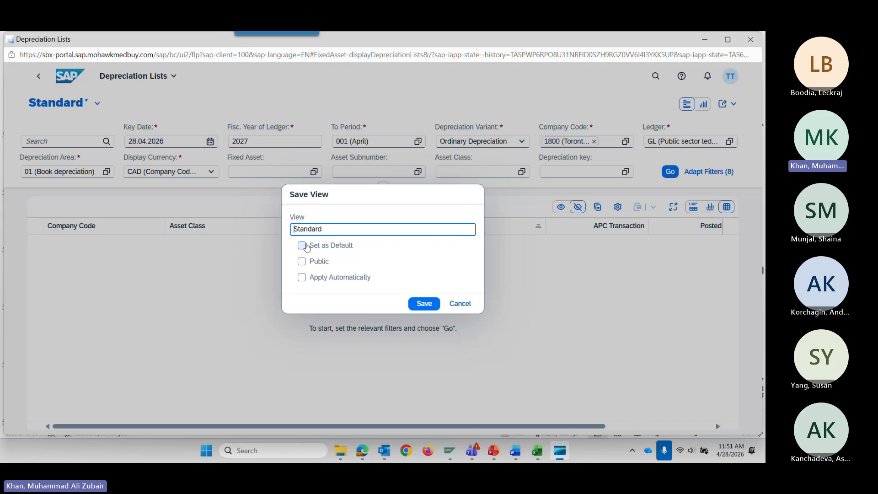
pyautogui.write('MGH_')
pyautogui.click(303, 246)
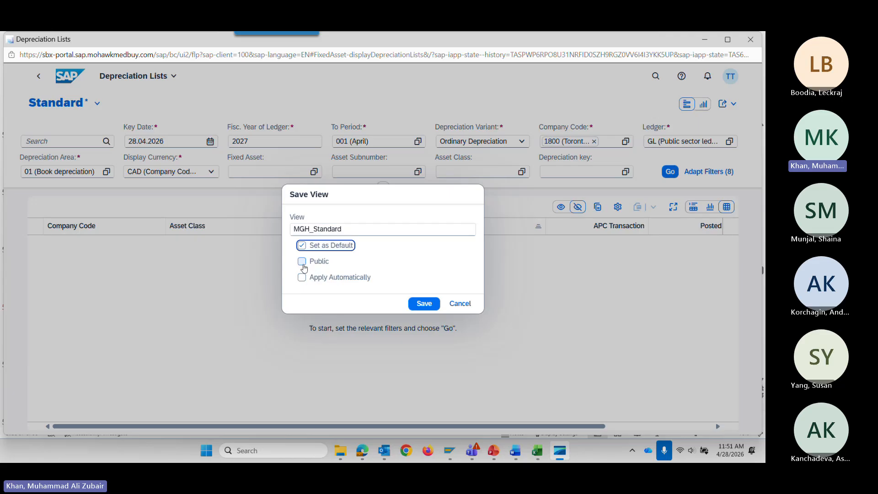
pyautogui.click(303, 262)
pyautogui.click(430, 304)
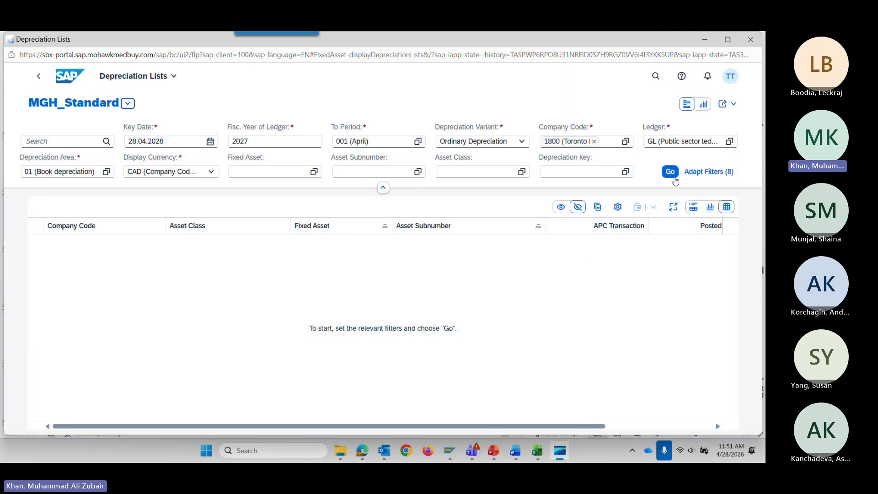
# Run the depreciation list, expand company code 1800 and asset class 50000, and examine the assets' APC, posted amount and starting balance
pyautogui.click(670, 173)
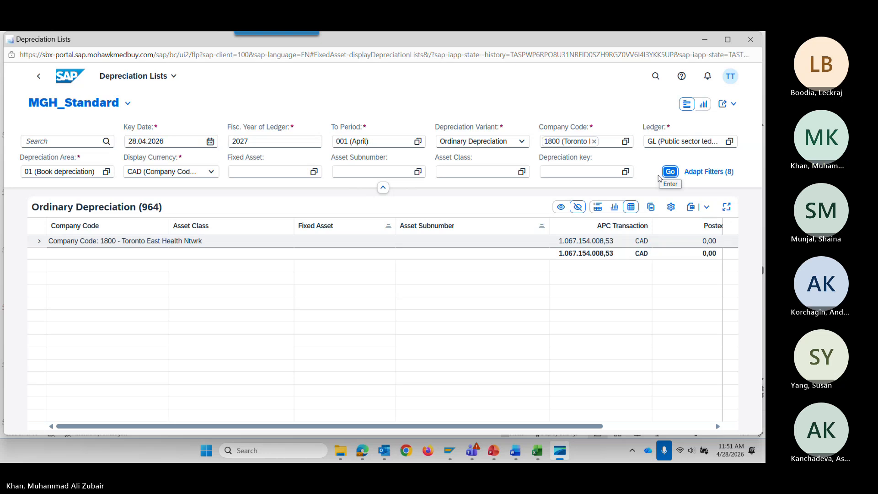
pyautogui.click(40, 241)
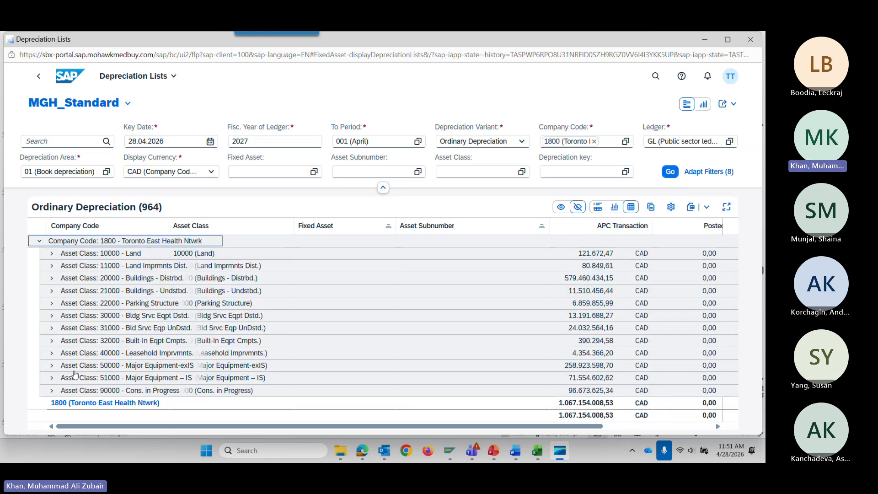
pyautogui.click(52, 365)
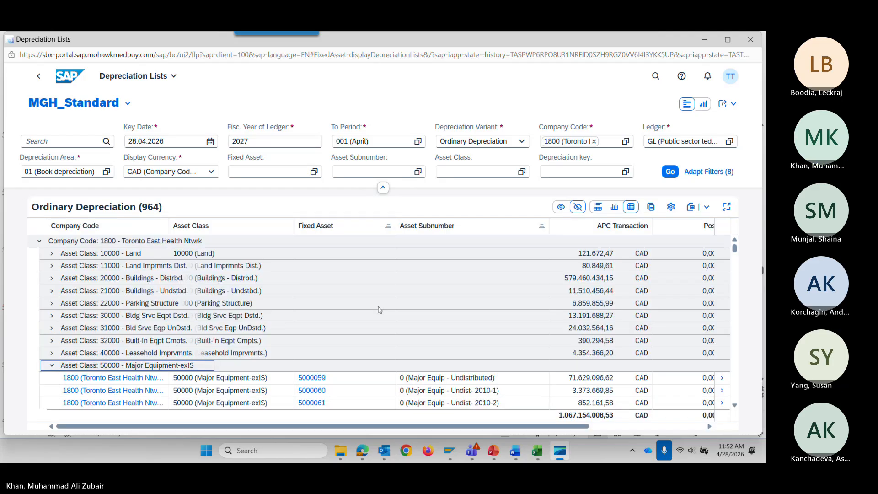
pyautogui.scroll(-2, 380, 312)
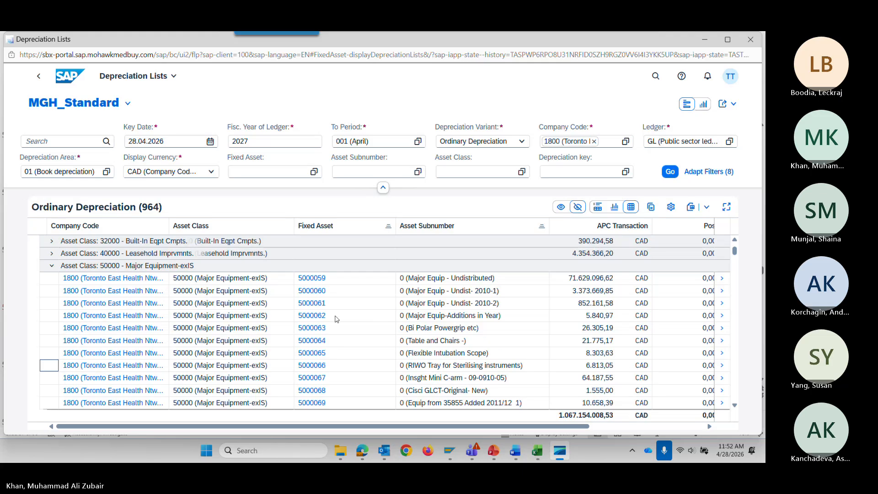
pyautogui.moveTo(349, 431); pyautogui.dragTo(480, 432)
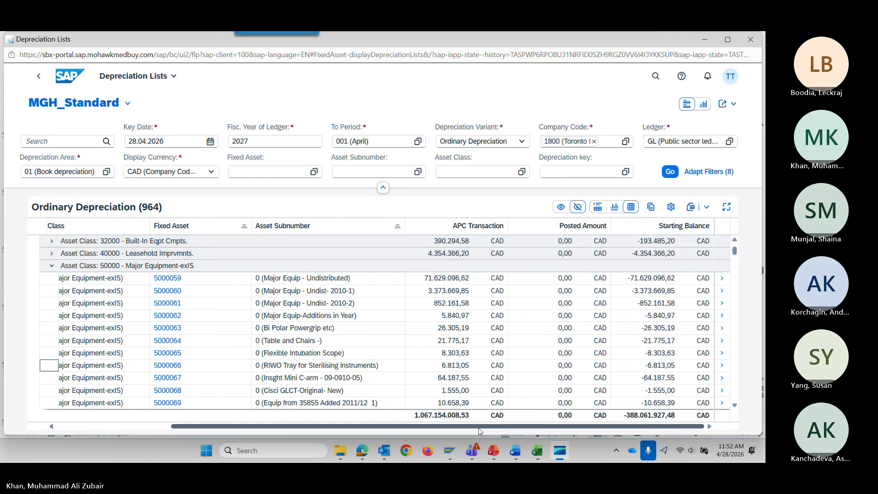
pyautogui.scroll(-7, 379, 346)
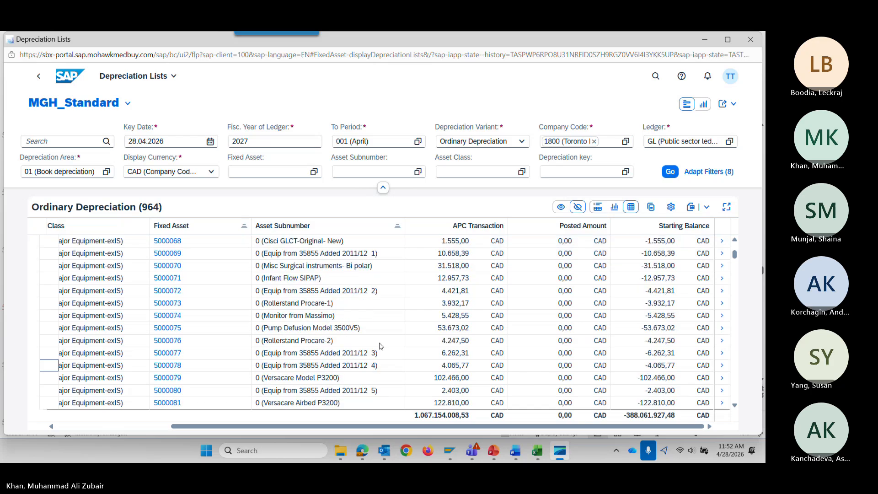
pyautogui.scroll(-4, 379, 345)
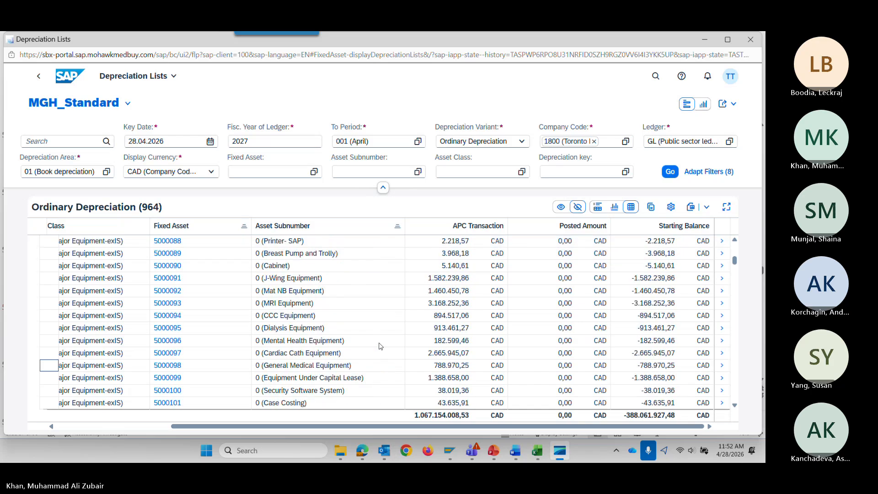
pyautogui.scroll(-7, 380, 346)
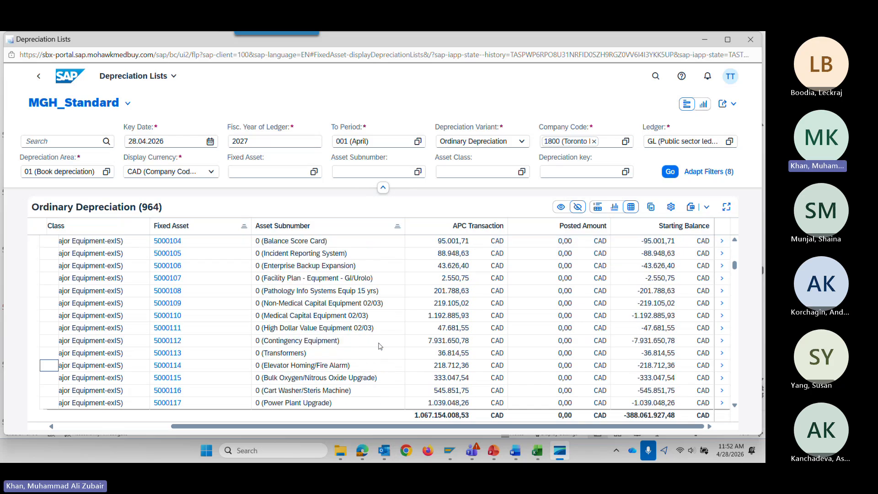
# Copy asset number 5000574 from the ABIFL workbook in Excel and try it as the Asset Subnumber filter in Depreciation Lists
pyautogui.click(418, 171)
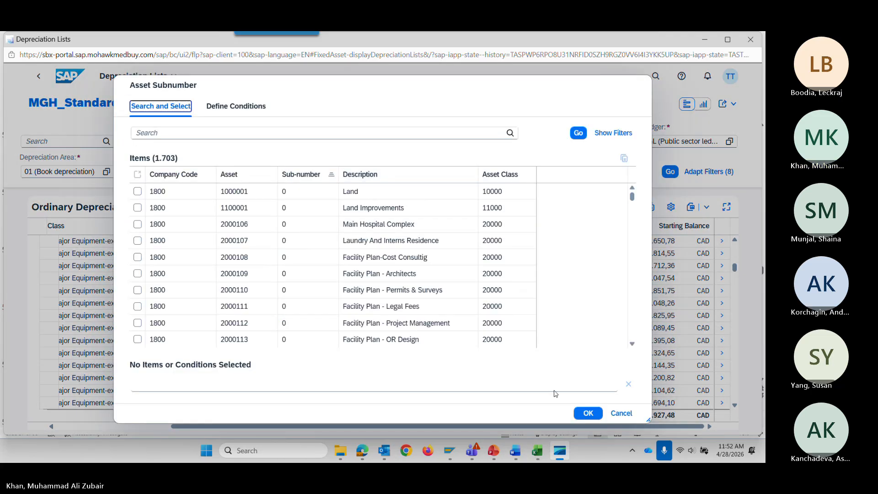
pyautogui.click(621, 413)
pyautogui.click(544, 447)
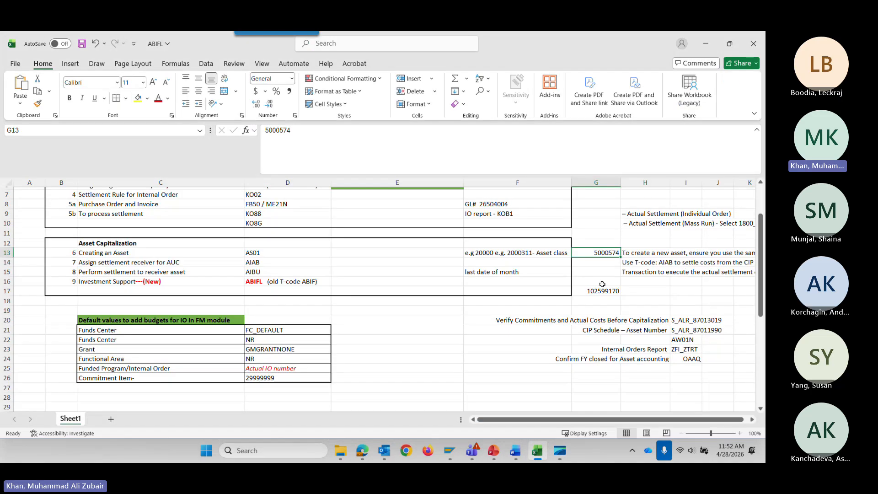
pyautogui.click(597, 262)
pyautogui.click(599, 253)
pyautogui.hotkey('ctrl', 'c')
pyautogui.hotkey('alt', 'Tab')
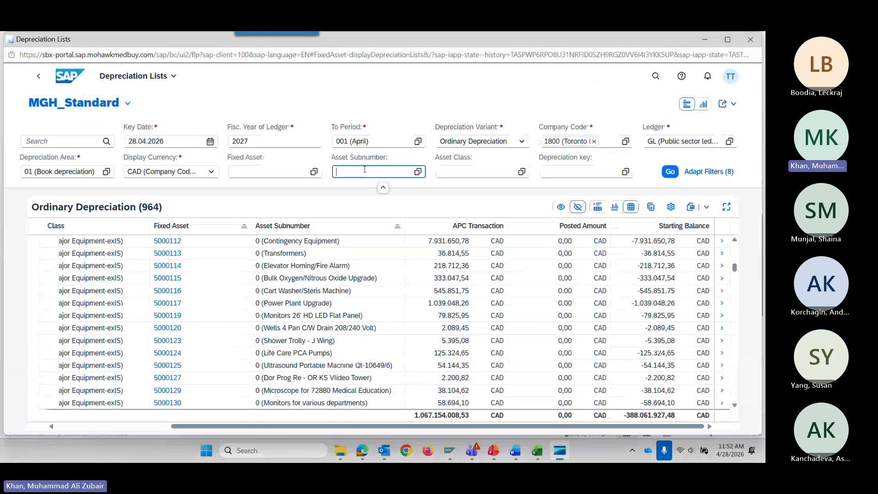
pyautogui.hotkey('ctrl', 'v')
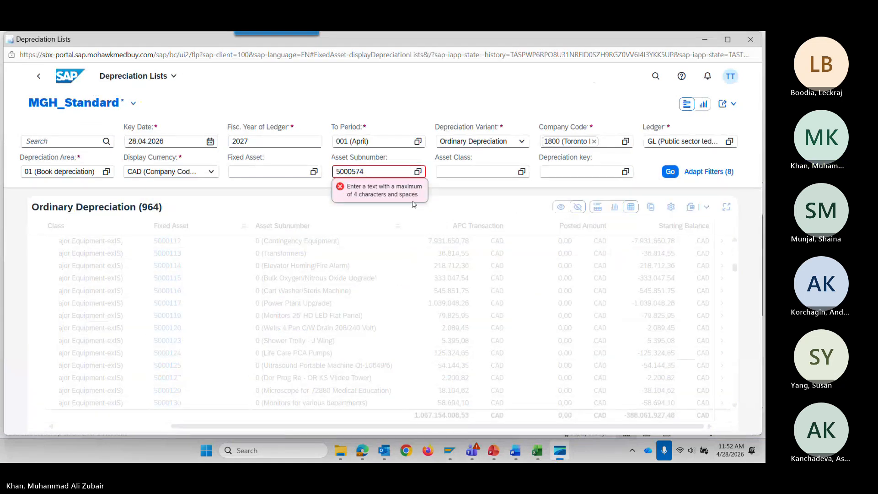
pyautogui.click(418, 172)
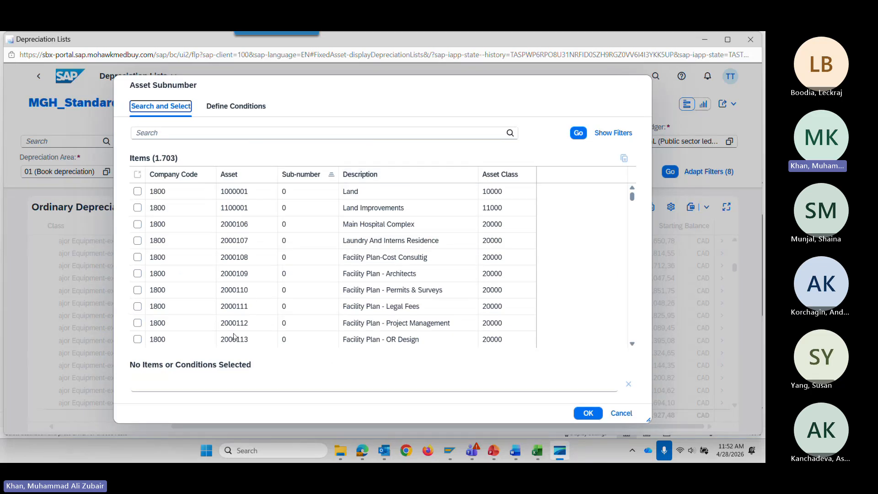
pyautogui.hotkey('alt', 'Tab')
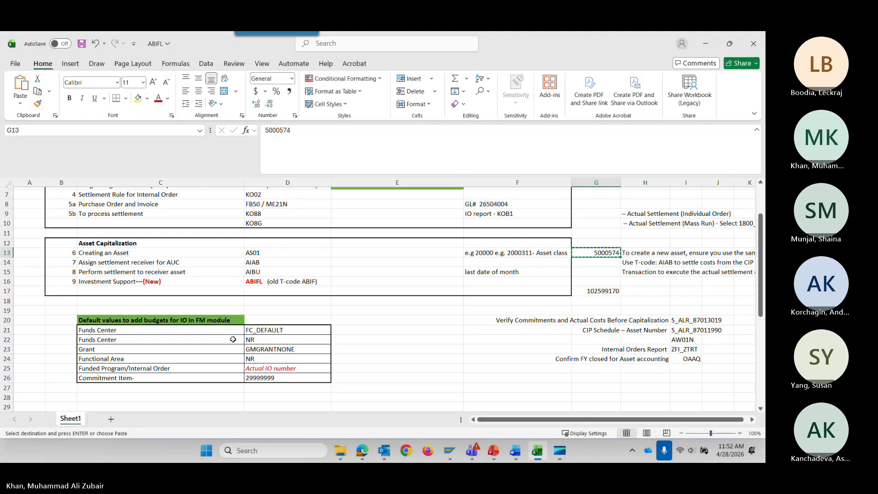
pyautogui.hotkey('alt', 'Tab')
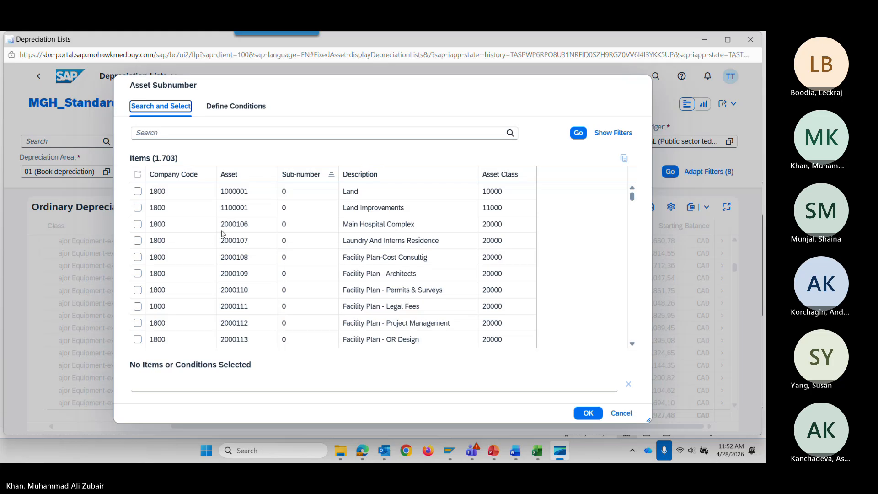
pyautogui.click(234, 223)
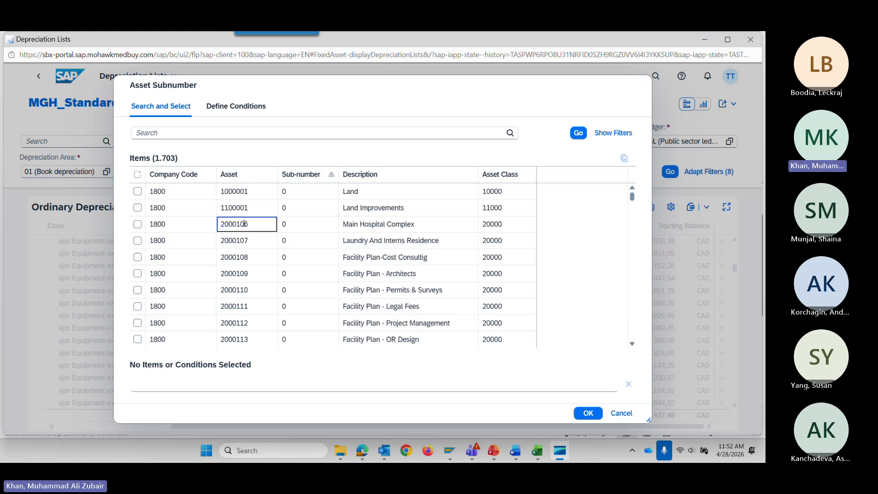
# Switch to the ABIFL workbook in Excel, copy 5000574 as text from cell G13, and return to Depreciation Lists
pyautogui.click(537, 450)
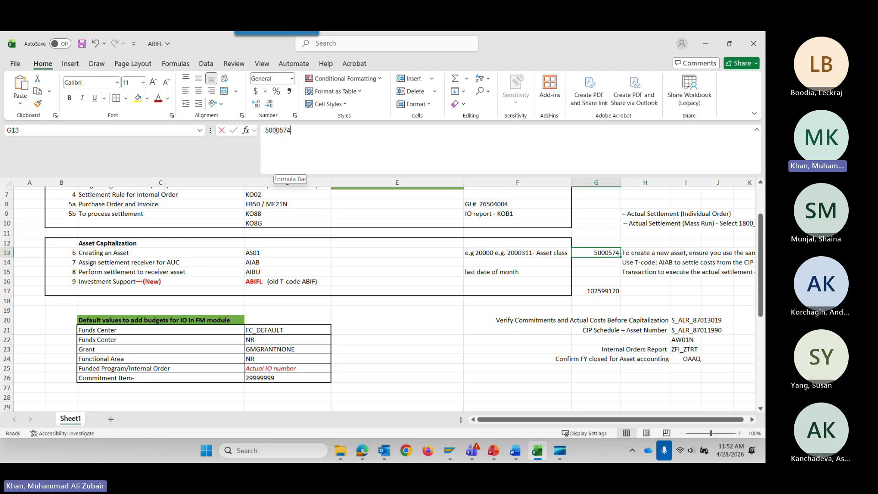
pyautogui.moveTo(292, 130); pyautogui.dragTo(249, 132)
pyautogui.hotkey('ctrl', 'c')
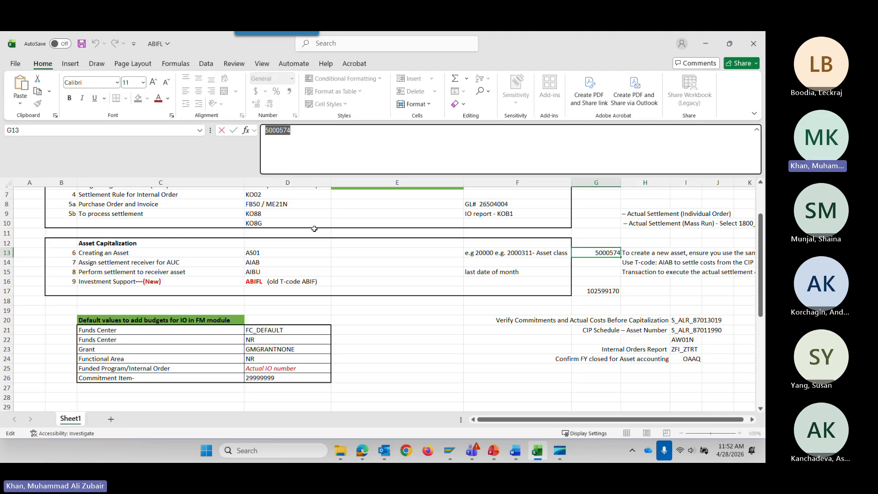
pyautogui.hotkey('alt', 'Tab')
# Cancel the Asset Subnumber selection and clear the mistaken entry from that filter
pyautogui.click(621, 413)
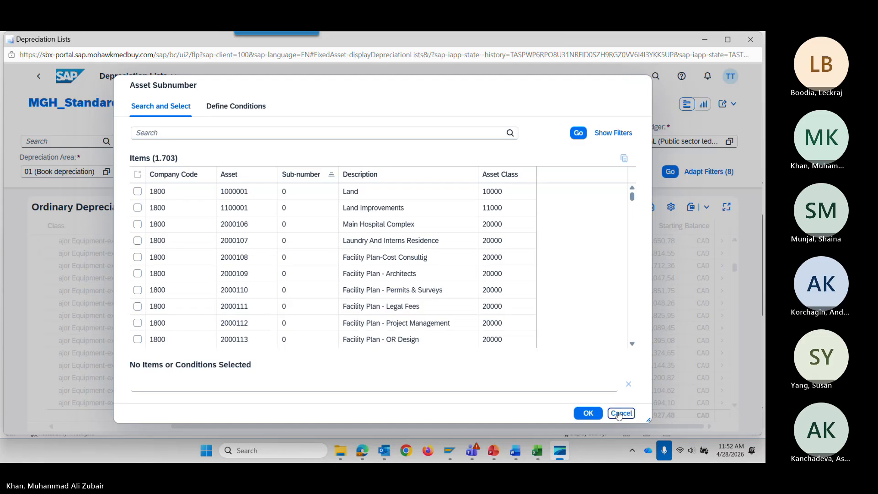
pyautogui.hotkey('ctrl', 'v')
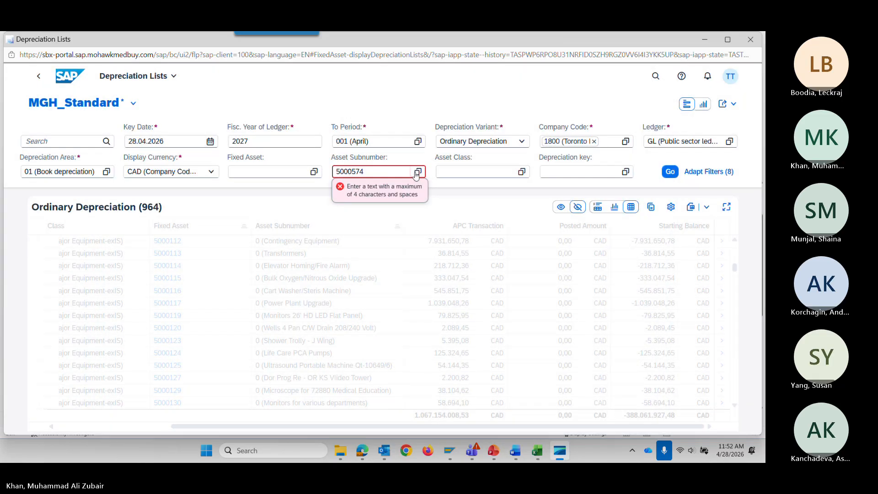
pyautogui.press('BackSpace')
pyautogui.press('BackSpace')
pyautogui.press('BackSpace')
pyautogui.press('BackSpace')
pyautogui.press('BackSpace')
pyautogui.press('BackSpace')
# Search the Asset Subnumber selection for 5000574 and apply asset 5000574 (T29), sub-number 0, as the filter
pyautogui.click(417, 172)
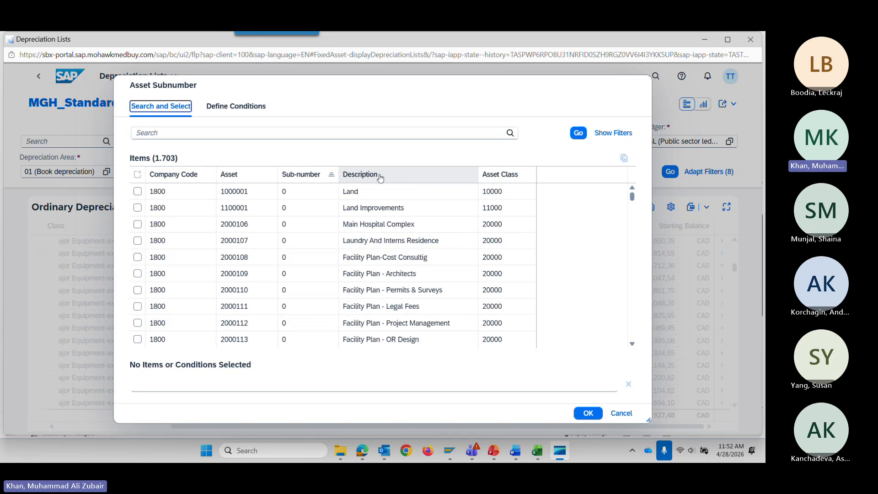
pyautogui.write('5000574')
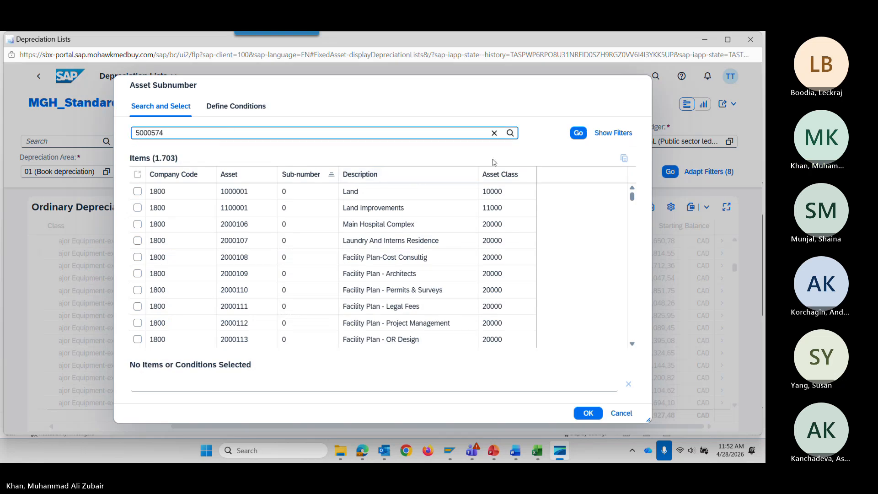
pyautogui.click(578, 133)
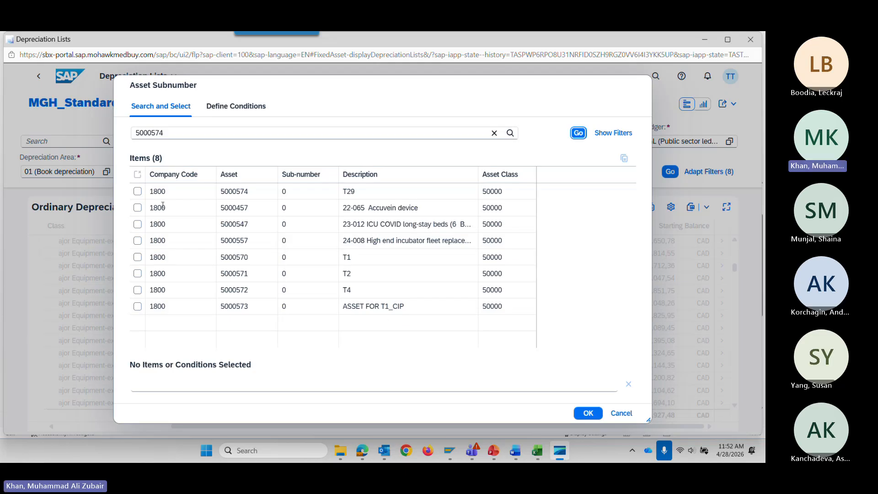
pyautogui.click(137, 191)
pyautogui.click(588, 413)
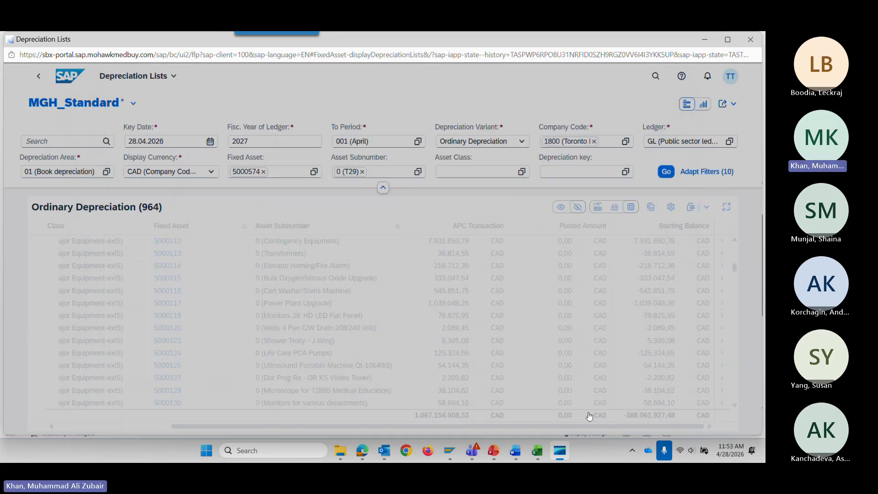
# Run the Depreciation Lists report for the filtered asset and expand its company code and asset class groups
pyautogui.click(666, 173)
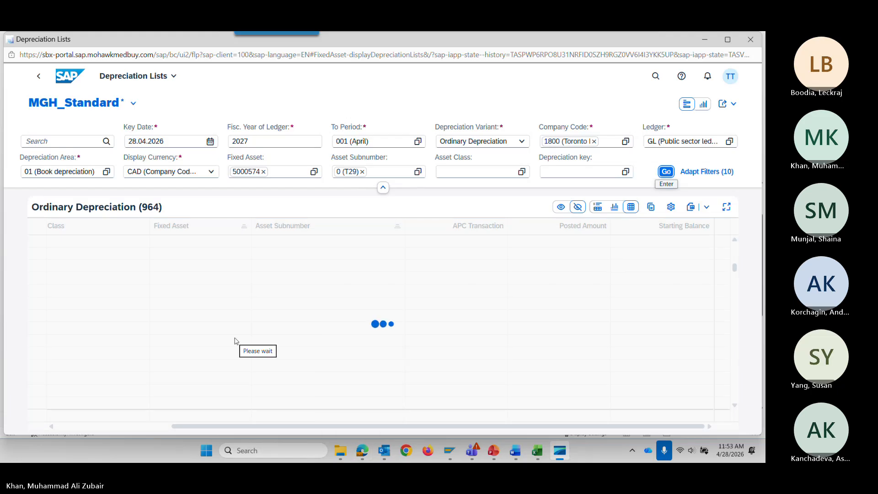
pyautogui.click(39, 245)
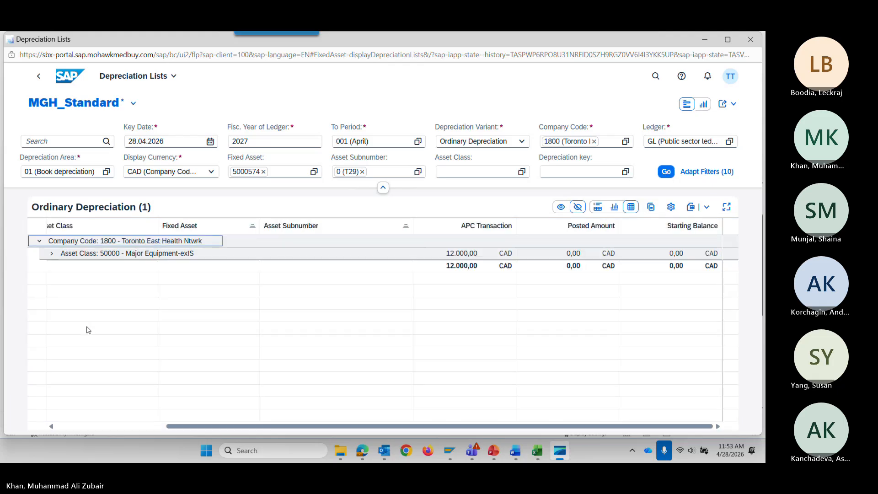
pyautogui.click(51, 254)
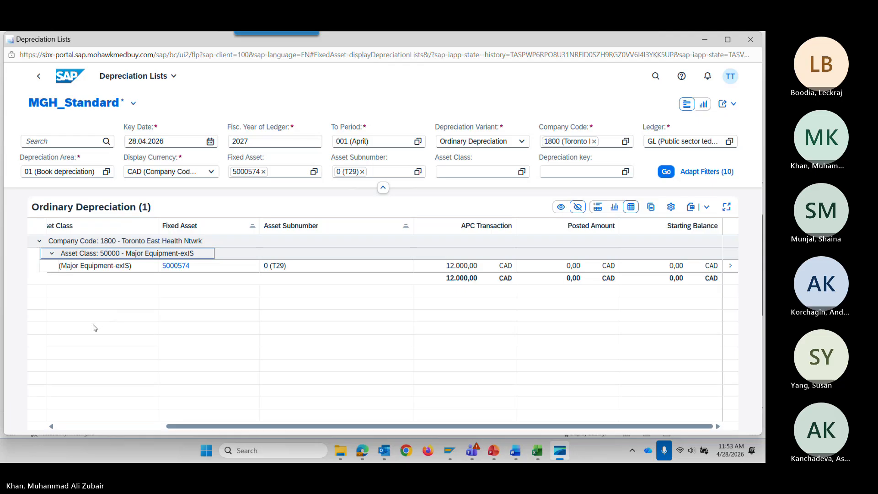
# Open asset 5000574 in Manage Fixed Assets from the report row and review its Allocations and General information
pyautogui.doubleClick(180, 267)
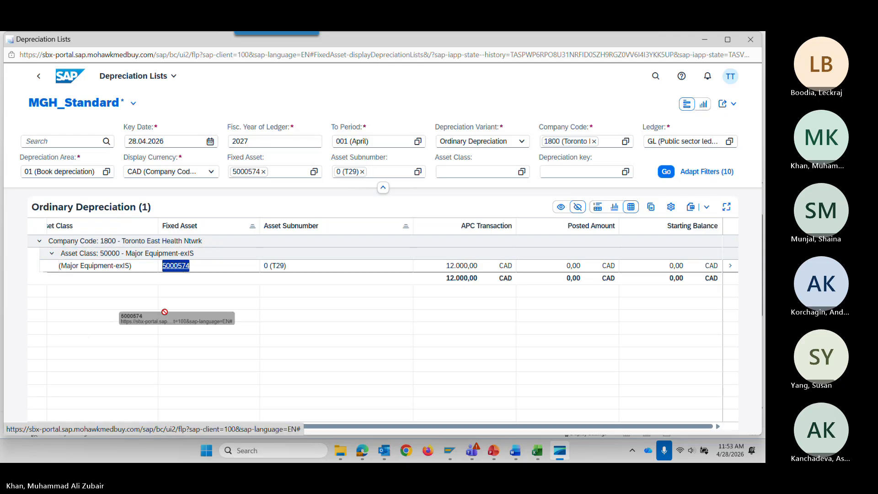
pyautogui.click(730, 266)
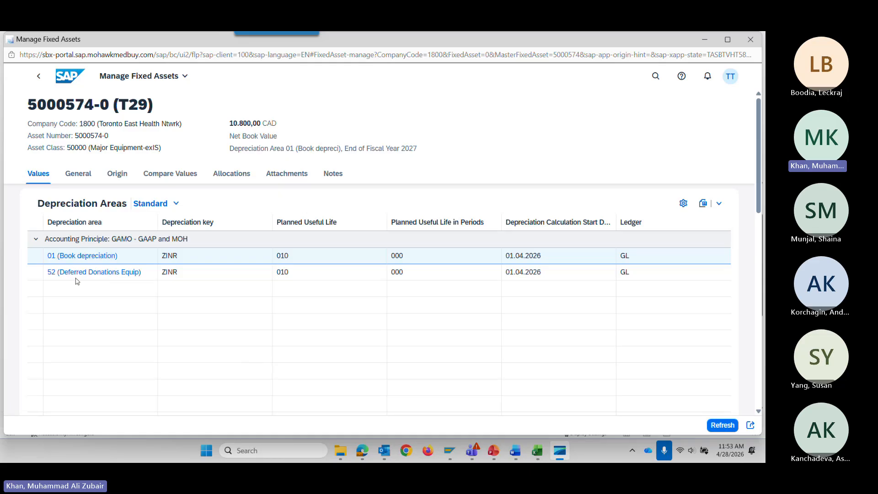
pyautogui.click(237, 178)
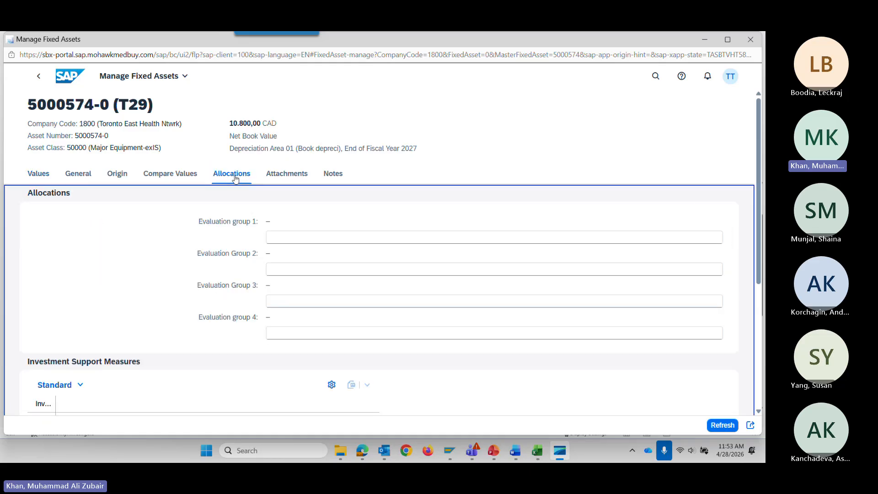
pyautogui.scroll(-5, 167, 358)
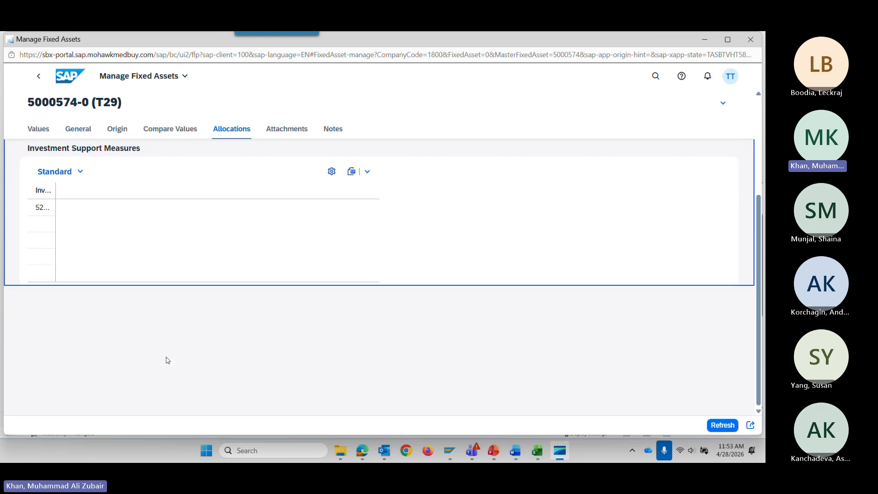
pyautogui.scroll(5, 167, 359)
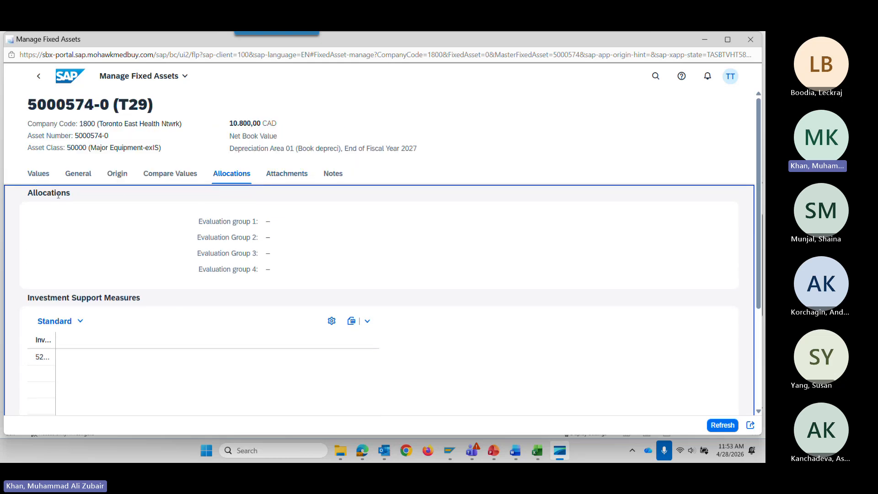
pyautogui.click(75, 176)
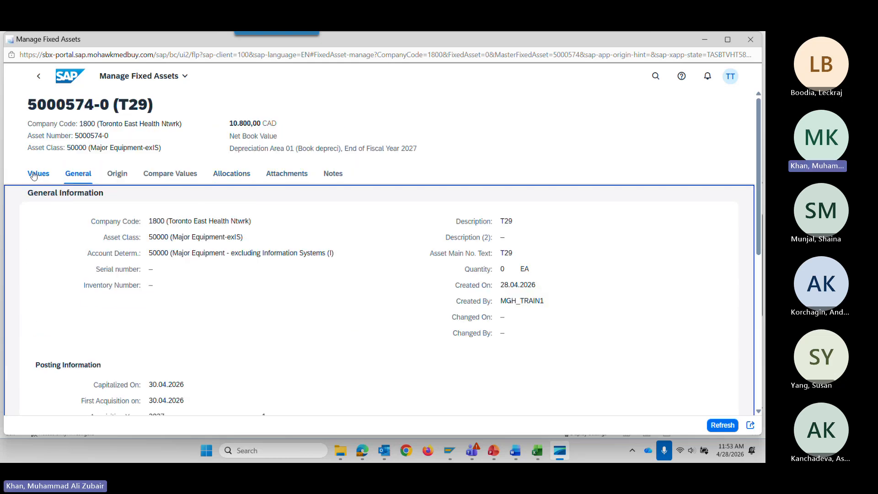
pyautogui.scroll(-5, 337, 308)
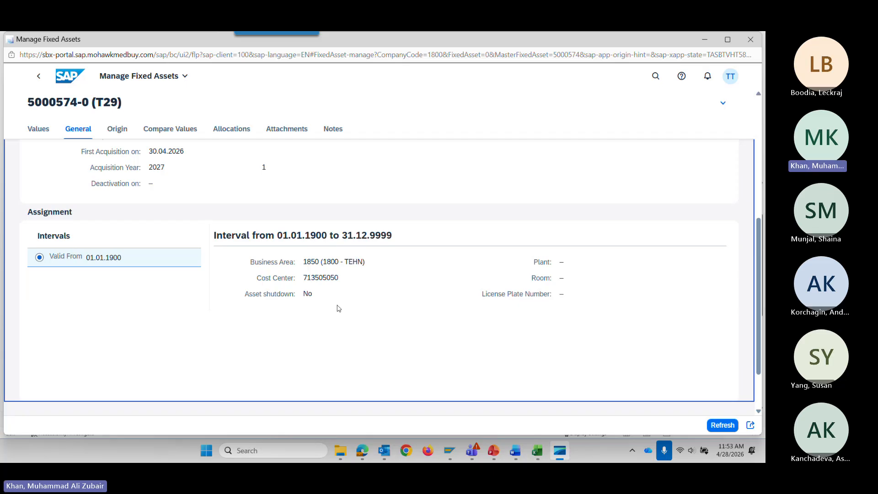
# Switch to the FIN_006 training deck in PowerPoint and copy the report name "Asset Balances" from the Execute Reports slide
pyautogui.moveTo(494, 451)
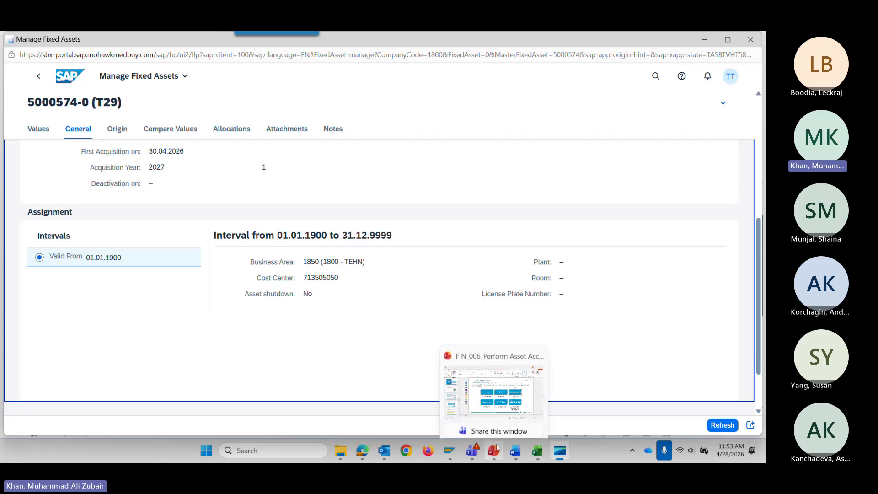
pyautogui.click(503, 400)
pyautogui.click(346, 313)
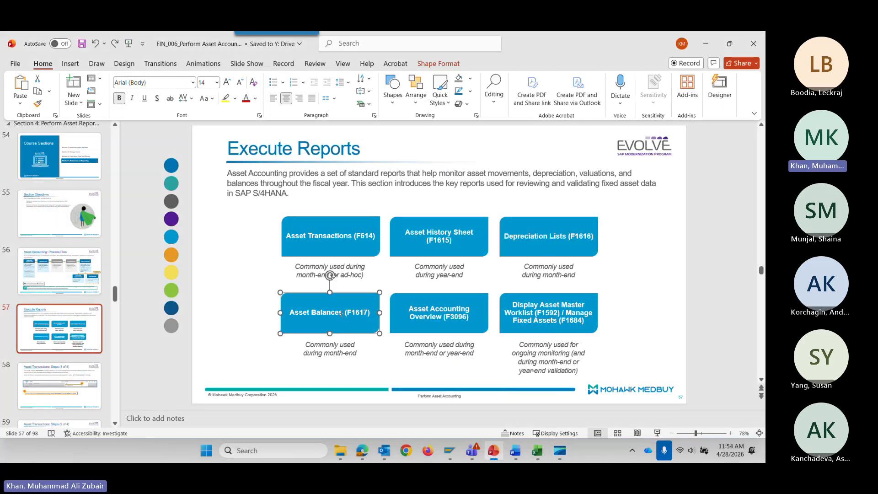
pyautogui.moveTo(344, 313); pyautogui.dragTo(289, 313)
pyautogui.hotkey('ctrl', 'c')
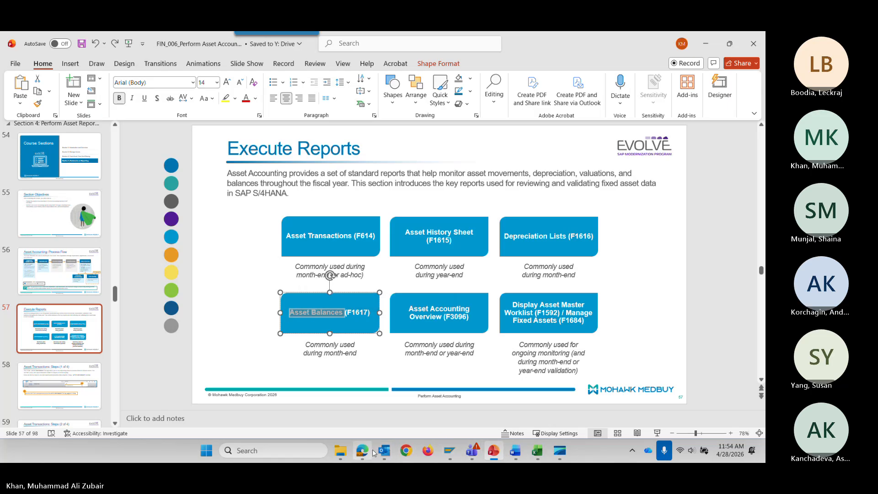
# Return to the SAP Fiori window, search for Asset Balances and open the Asset Balances app from the suggestions
pyautogui.moveTo(372, 453)
pyautogui.moveTo(490, 451)
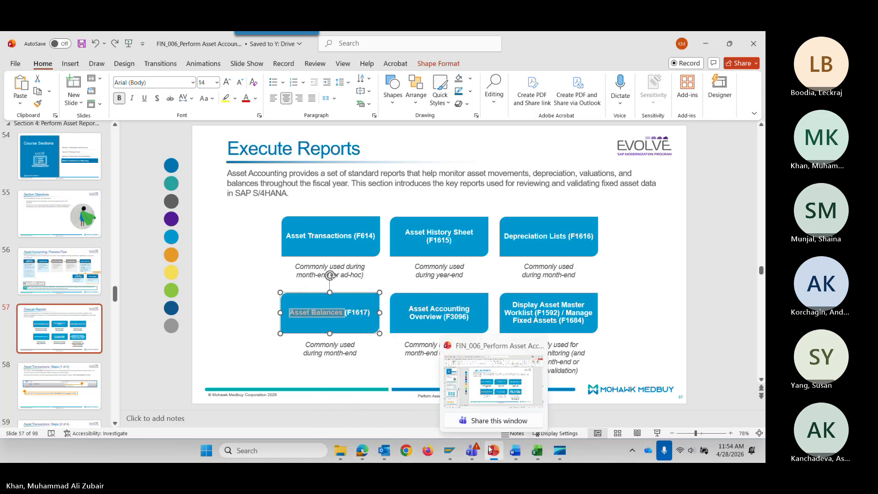
pyautogui.moveTo(455, 455)
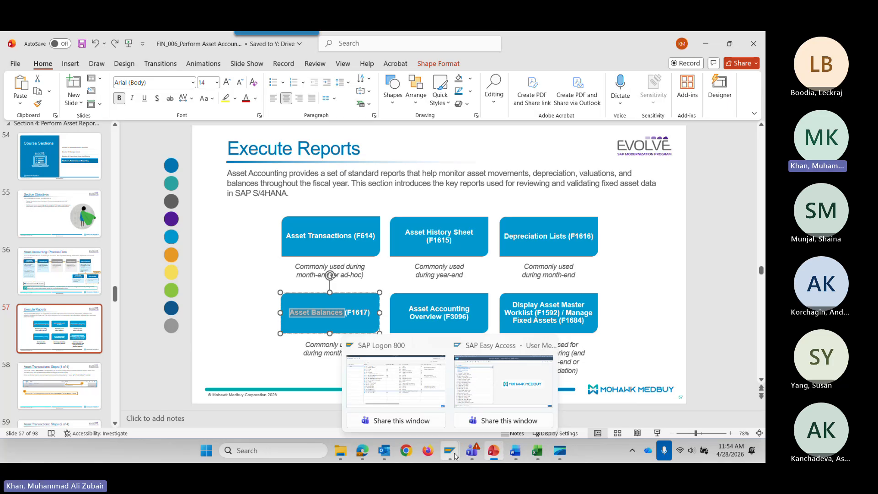
pyautogui.click(560, 451)
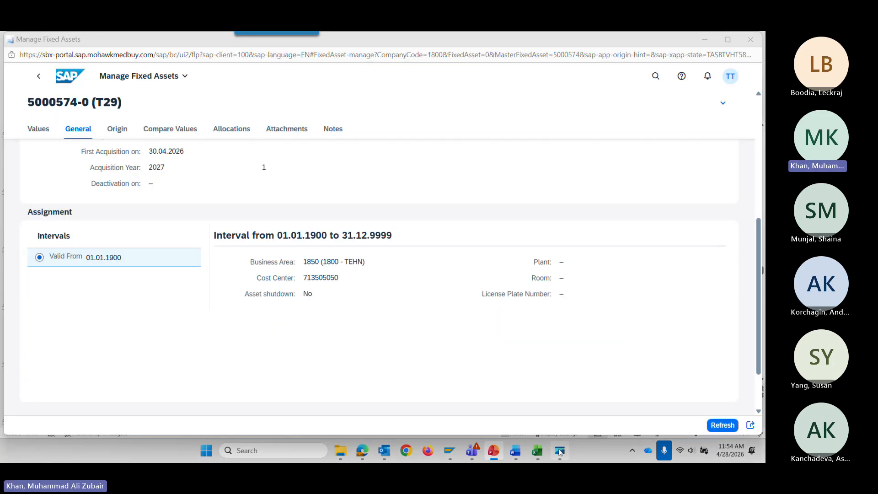
pyautogui.click(656, 78)
pyautogui.hotkey('ctrl', 'v')
pyautogui.click(646, 85)
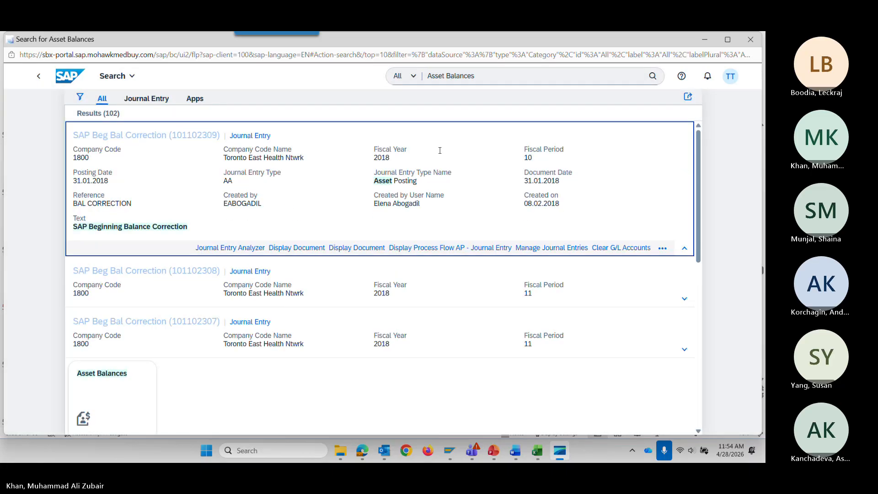
pyautogui.click(488, 86)
pyautogui.press('BackSpace')
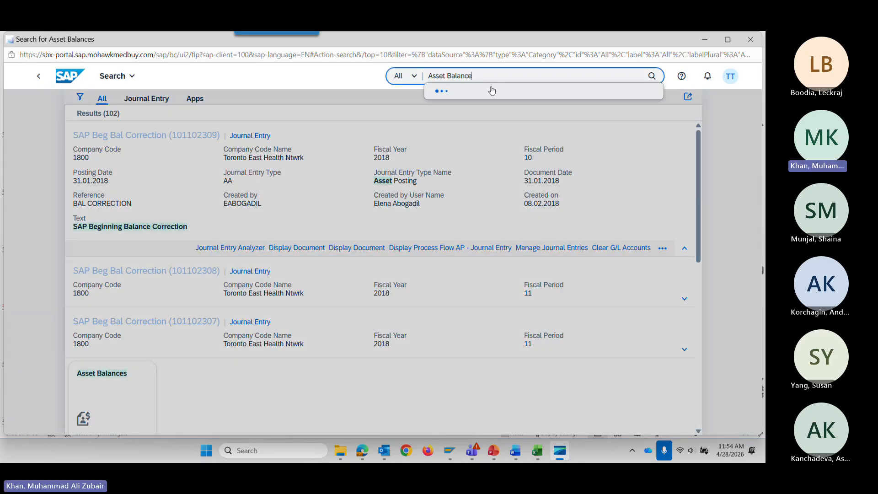
pyautogui.click(480, 121)
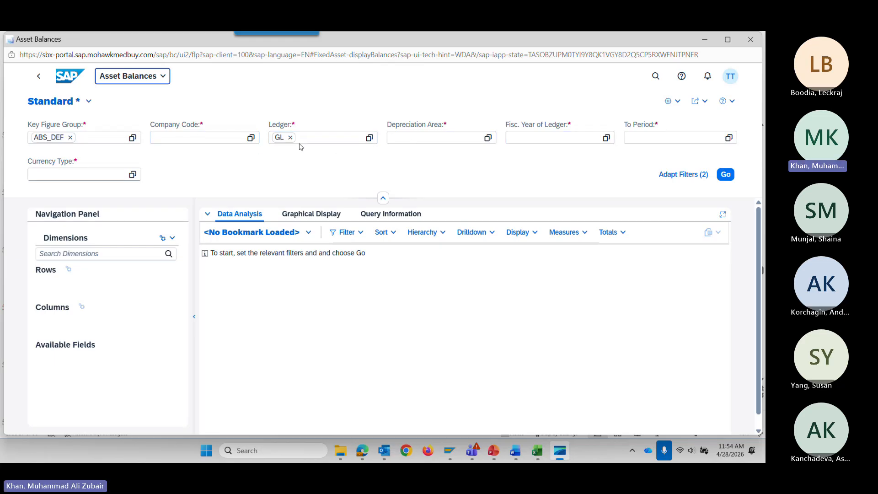
# Set the Company Code filter to 1800 (Toronto East Health Ntwrk) and the Depreciation Area filter to 1 (Book deprec.)
pyautogui.click(251, 138)
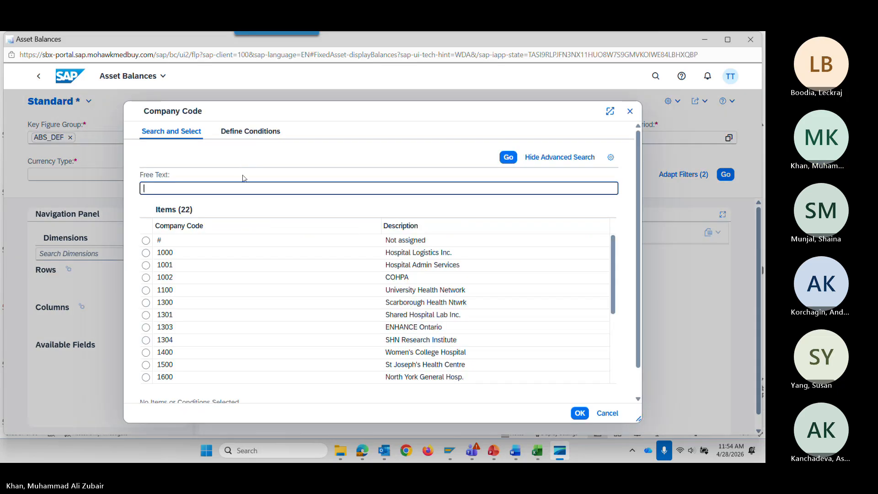
pyautogui.scroll(-4, 219, 286)
pyautogui.click(168, 328)
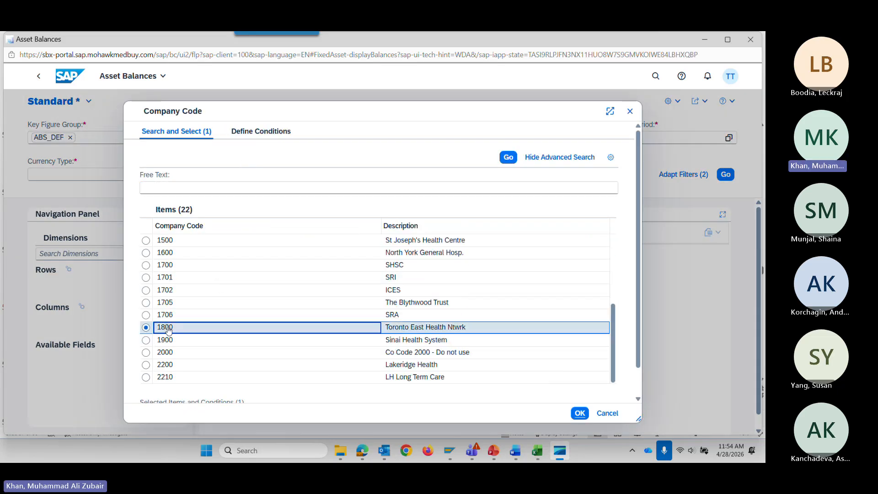
pyautogui.click(579, 414)
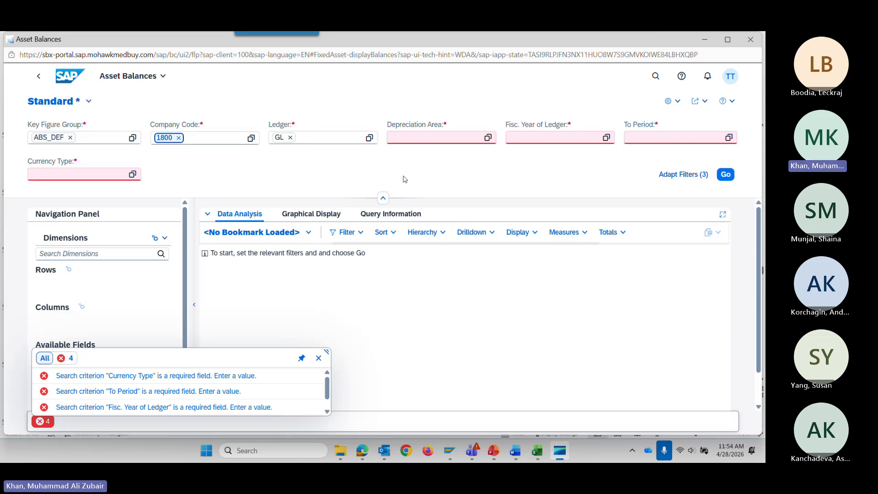
pyautogui.click(319, 358)
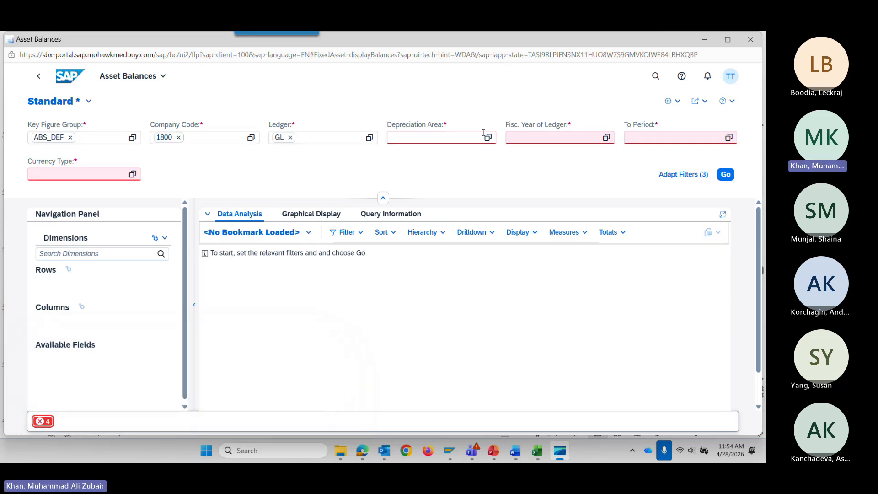
pyautogui.click(489, 138)
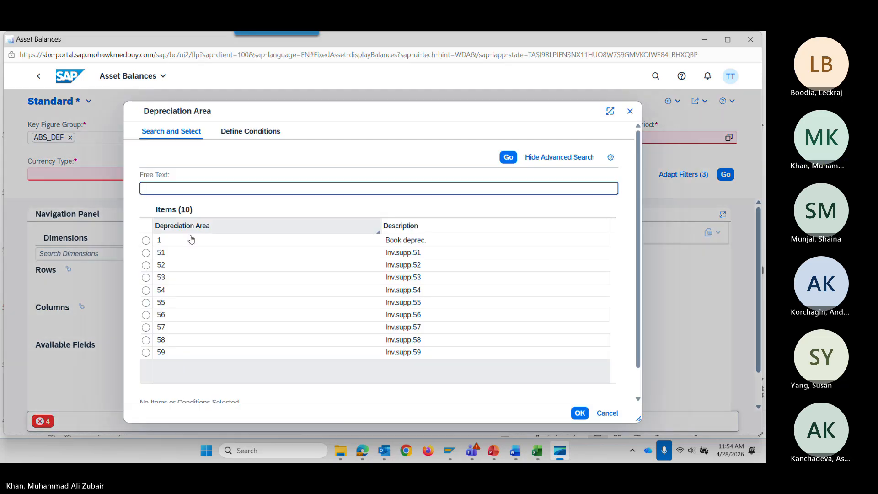
pyautogui.click(146, 240)
pyautogui.click(580, 413)
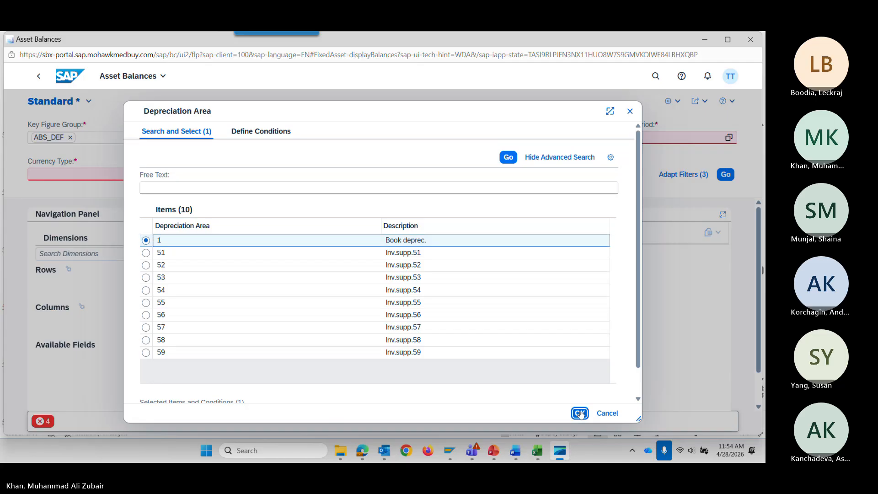
# Set the fiscal year of ledger to 2027, To Period to 01 and Currency Type to 10 (Company Code Currency)
pyautogui.click(588, 136)
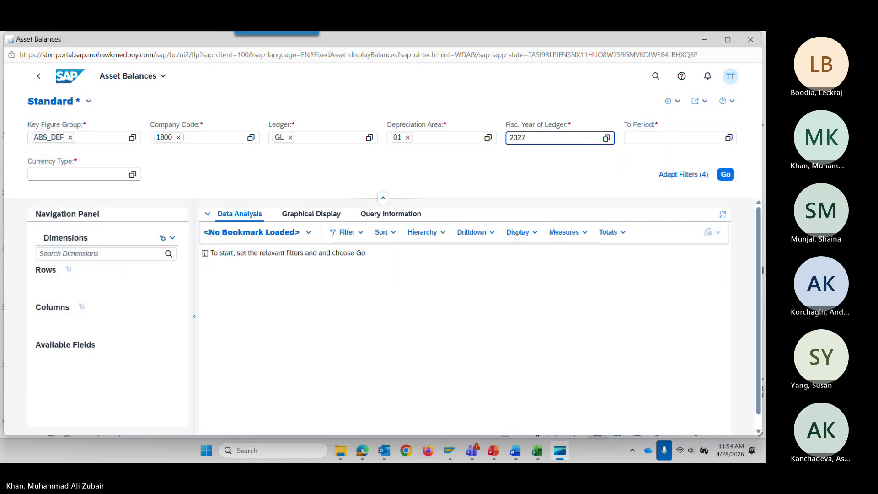
pyautogui.press('Tab')
pyautogui.write('01')
pyautogui.press('Tab')
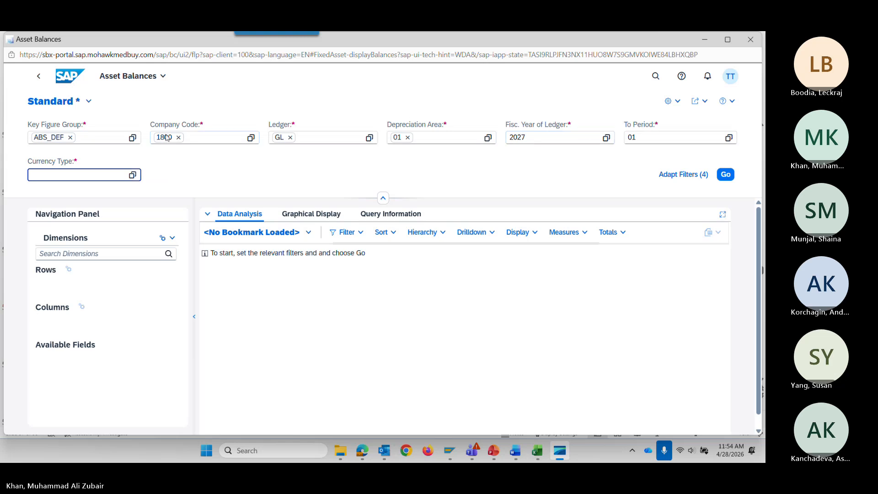
pyautogui.click(132, 174)
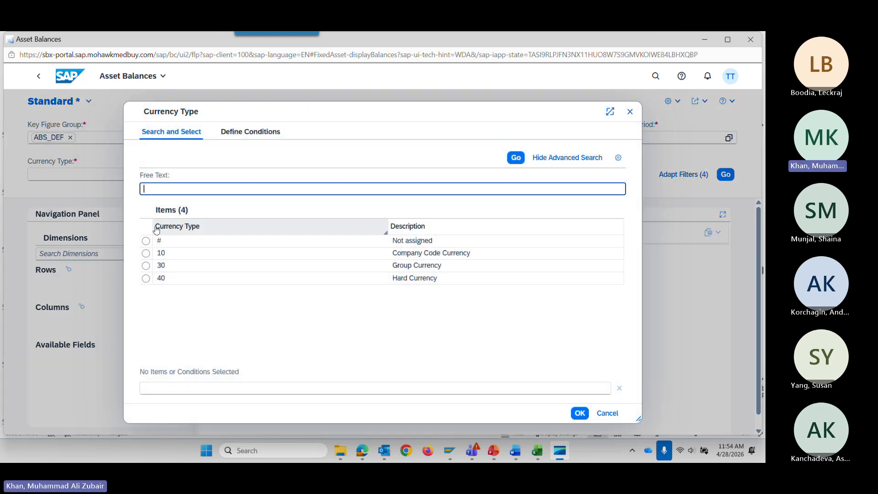
pyautogui.click(145, 252)
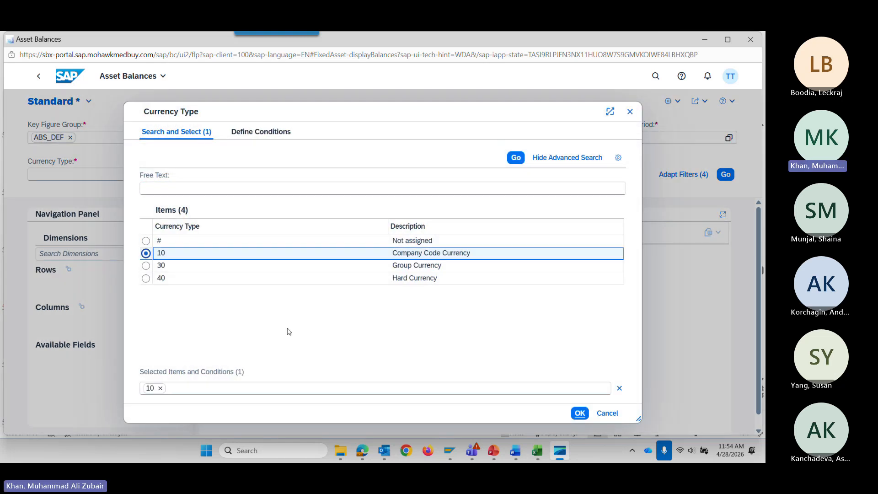
pyautogui.click(578, 413)
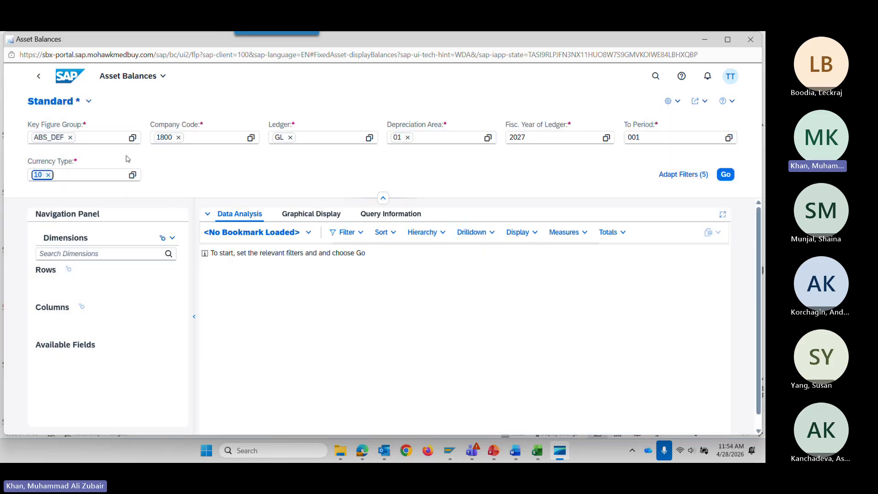
# Save the current Asset Balances filters as a new view named MGH and make it the default
pyautogui.click(89, 102)
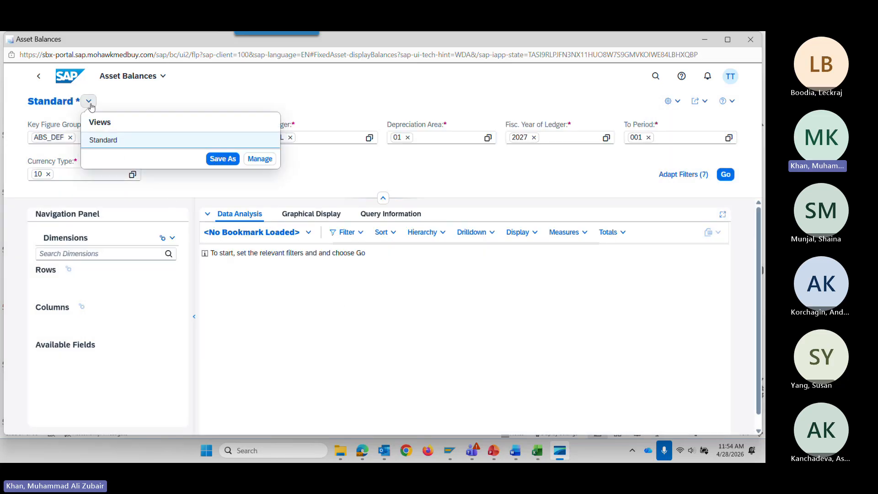
pyautogui.click(222, 158)
pyautogui.write('M')
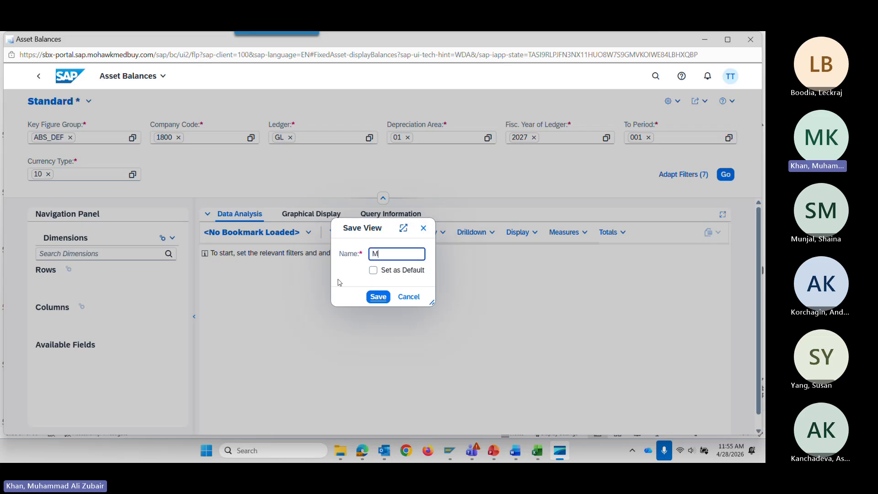
pyautogui.write('GH')
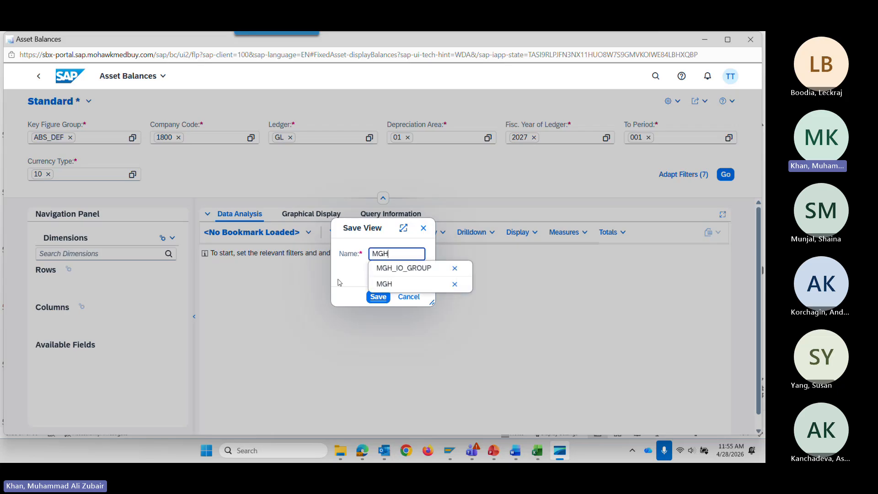
pyautogui.press('Tab')
pyautogui.click(374, 272)
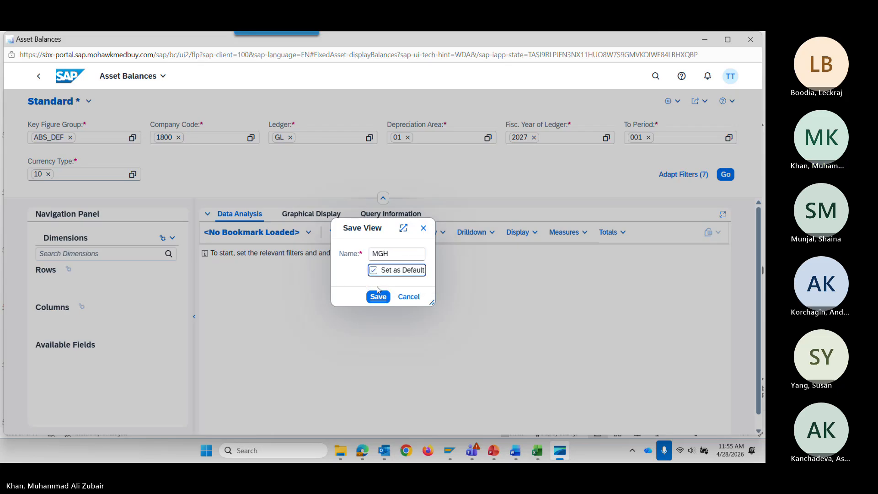
pyautogui.click(379, 298)
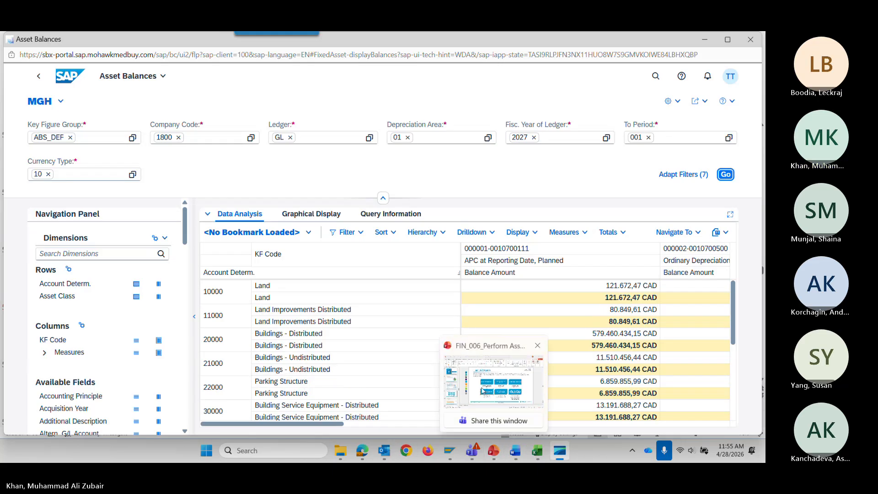
# Switch to the PowerPoint training deck and copy the report name Asset Accounting Overview from its box on the Execute Reports slide
pyautogui.click(483, 388)
pyautogui.click(417, 316)
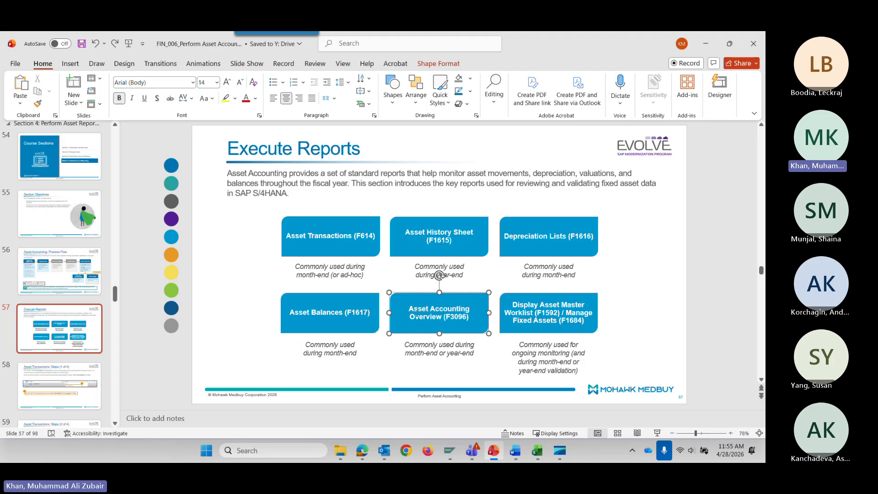
pyautogui.moveTo(405, 312)
pyautogui.mouseDown()
pyautogui.moveTo(423, 309)
pyautogui.moveTo(414, 313)
pyautogui.mouseUp()
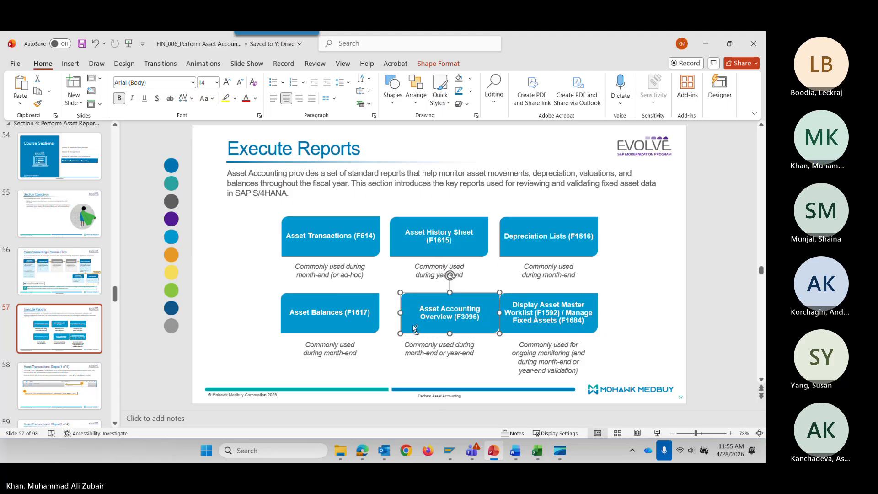
pyautogui.hotkey('ctrl', 'z')
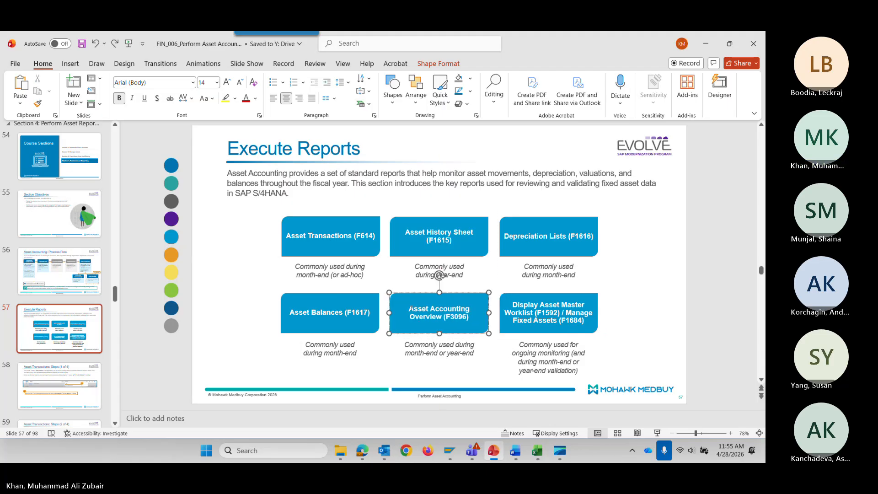
pyautogui.moveTo(411, 308); pyautogui.dragTo(441, 316)
pyautogui.hotkey('ctrl', 'c')
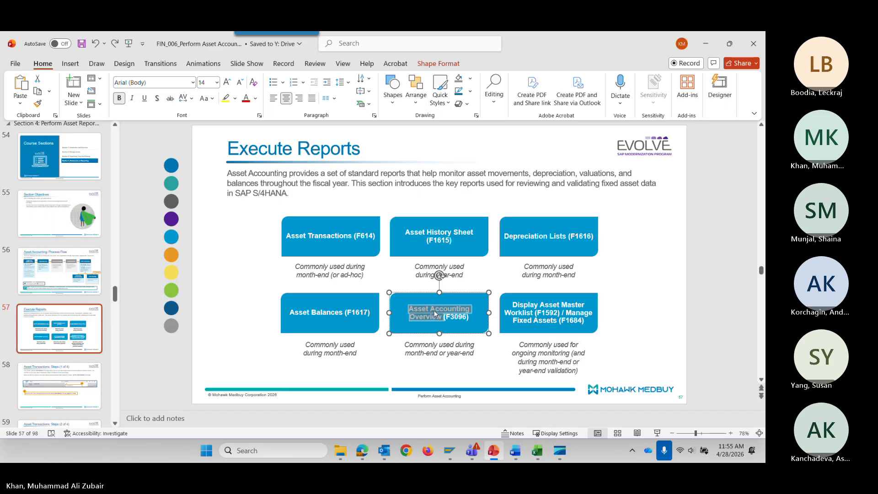
# Return to the SAP Fiori window, search for the copied name Asset Accounting Overview and open that app
pyautogui.hotkey('alt', 'Tab')
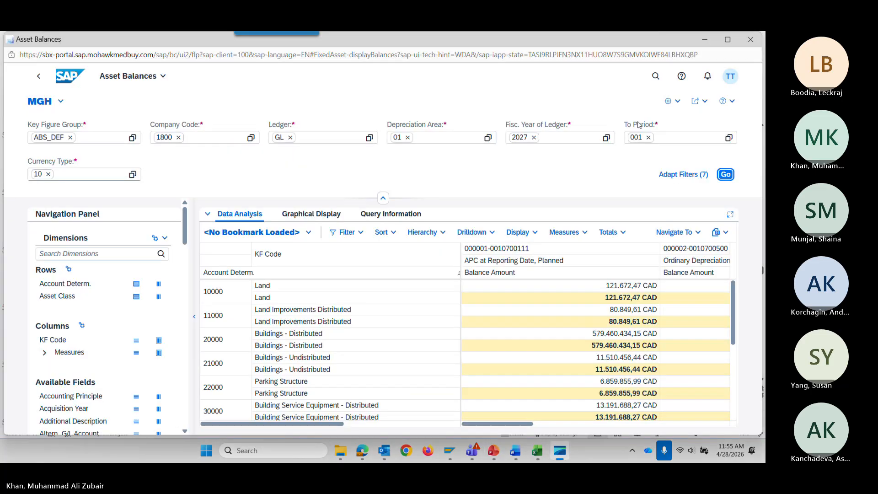
pyautogui.click(656, 76)
pyautogui.hotkey('ctrl', 'v')
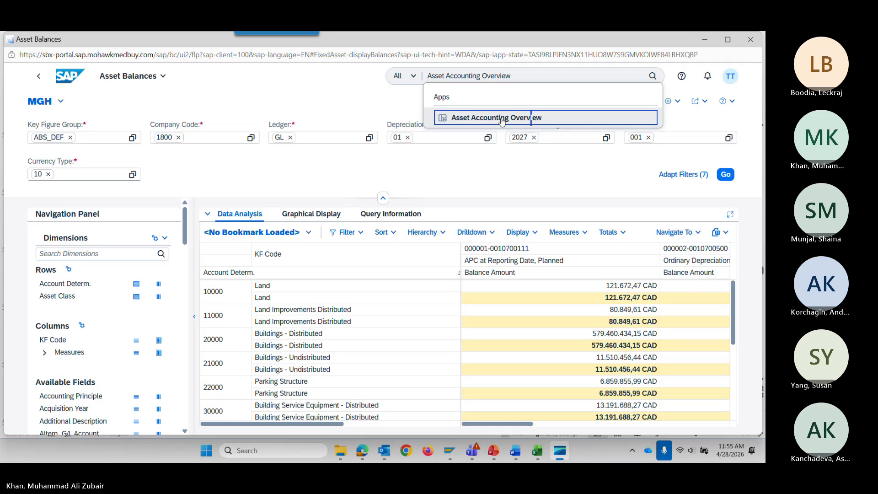
pyautogui.click(500, 119)
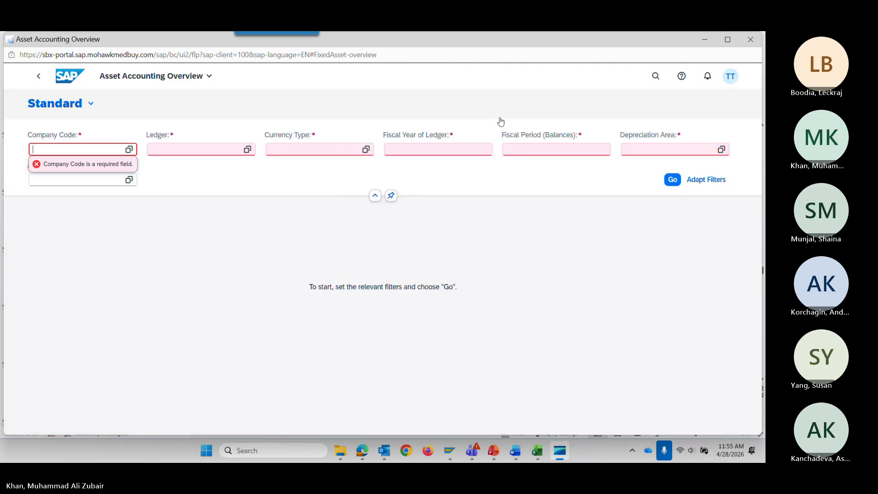
# Set the Company Code filter to 1800 (Toronto East Health Ntwrk) from its value list
pyautogui.click(129, 149)
pyautogui.scroll(-3, 139, 323)
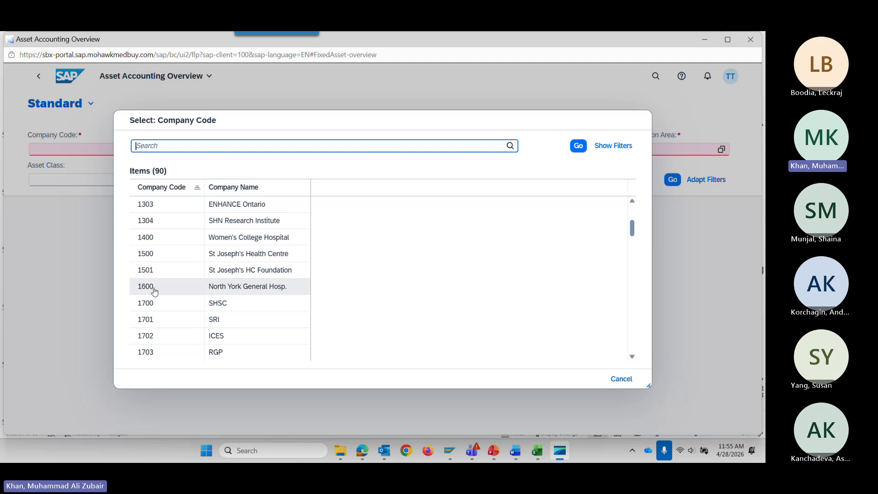
pyautogui.scroll(-3, 153, 293)
pyautogui.click(151, 338)
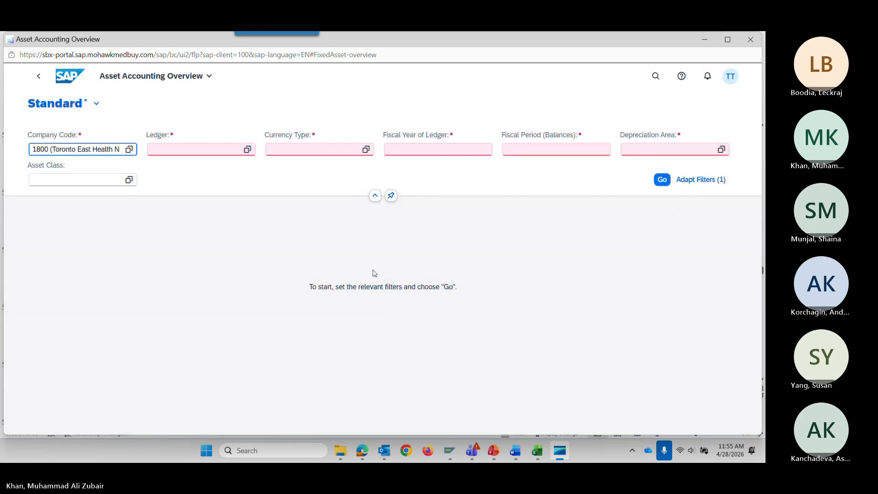
pyautogui.press('Tab')
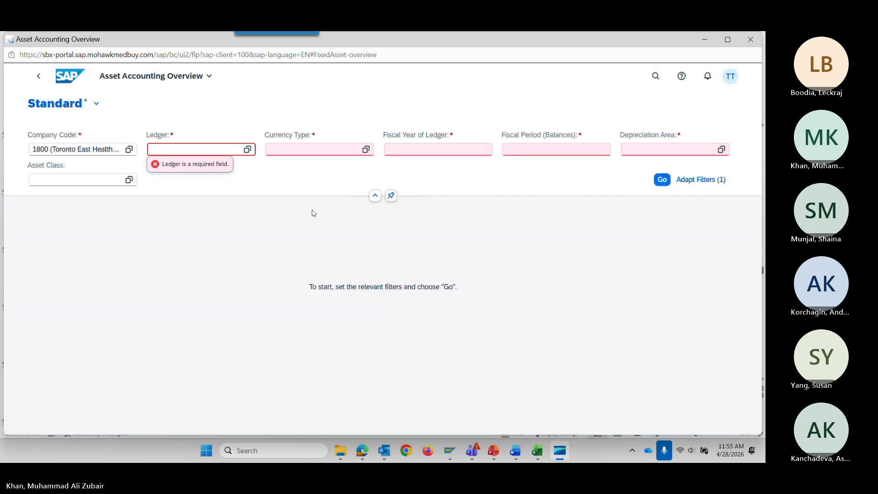
# Set the Ledger filter to GL (Public sector ledger) and the Currency Type to 10 (Company Code Currency)
pyautogui.click(247, 149)
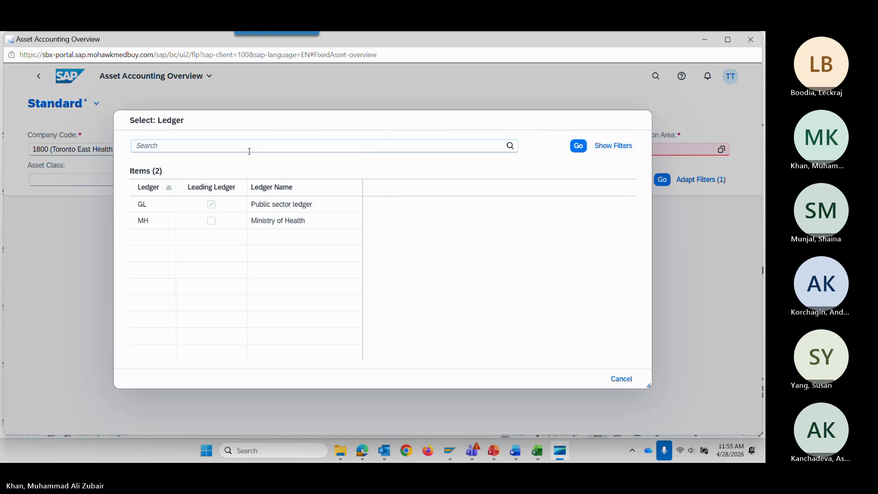
pyautogui.click(212, 208)
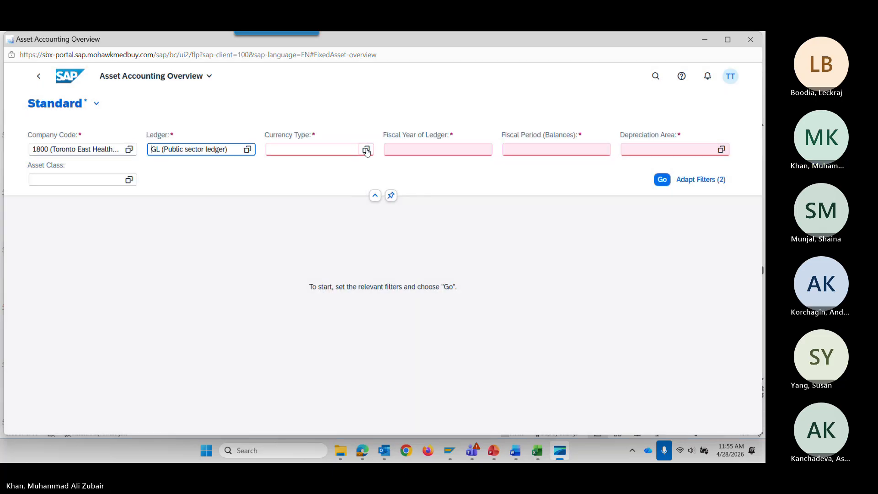
pyautogui.click(366, 150)
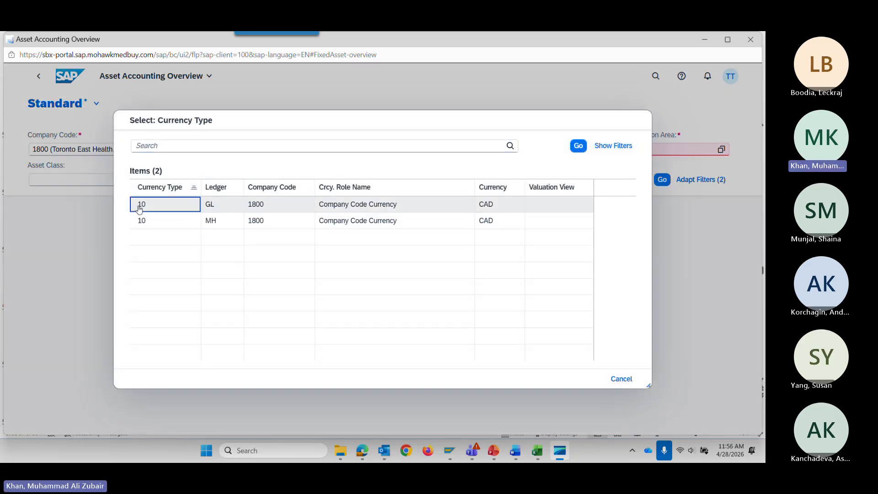
pyautogui.click(138, 203)
# Set the Fiscal Year of Ledger to 2027 and the Fiscal Period (Balances) to 001
pyautogui.click(452, 147)
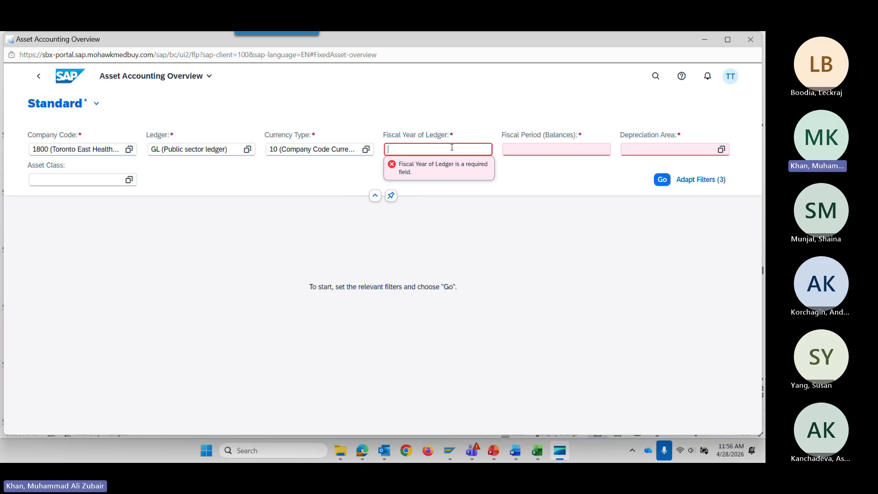
pyautogui.write('2027')
pyautogui.press('Tab')
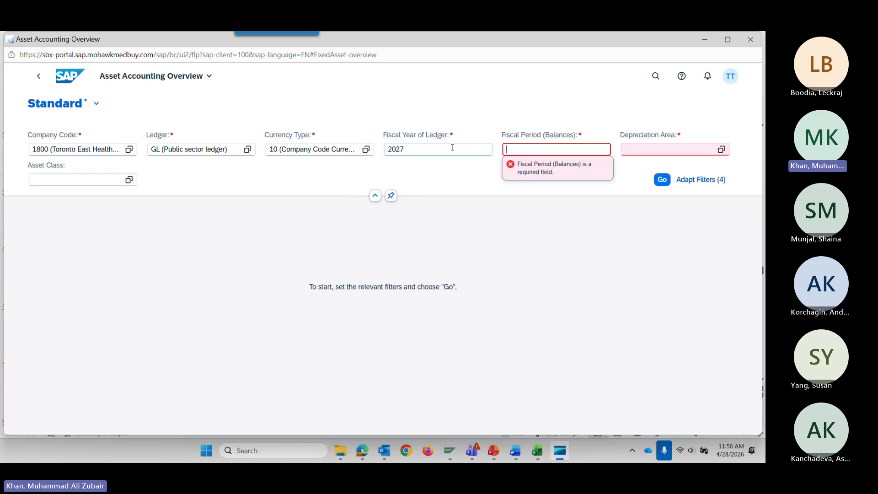
pyautogui.write('001')
pyautogui.press('Tab')
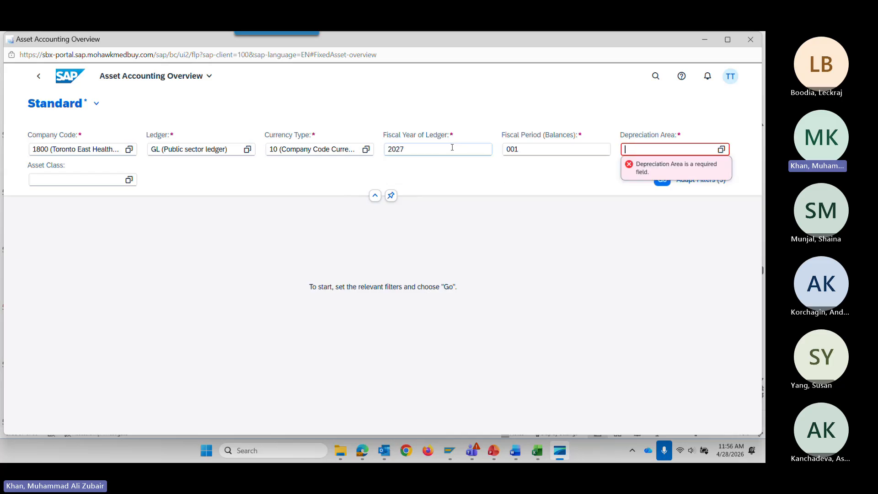
# Set the Depreciation Area filter to 01 (Book depreciation), using an entry for company code 1800
pyautogui.click(721, 149)
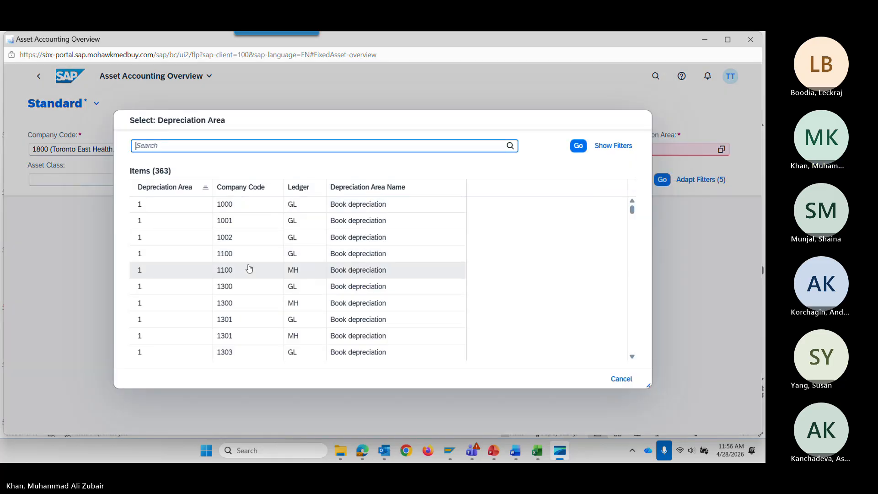
pyautogui.scroll(-5, 240, 229)
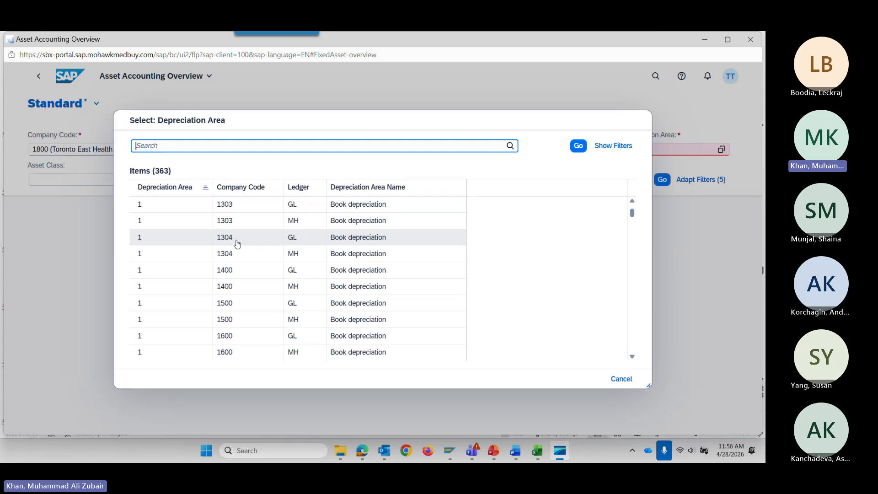
pyautogui.scroll(-2, 236, 243)
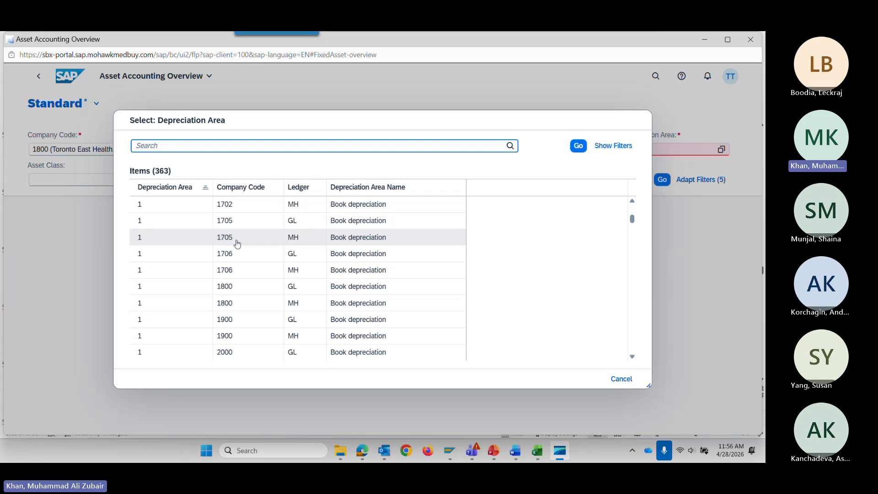
pyautogui.click(225, 308)
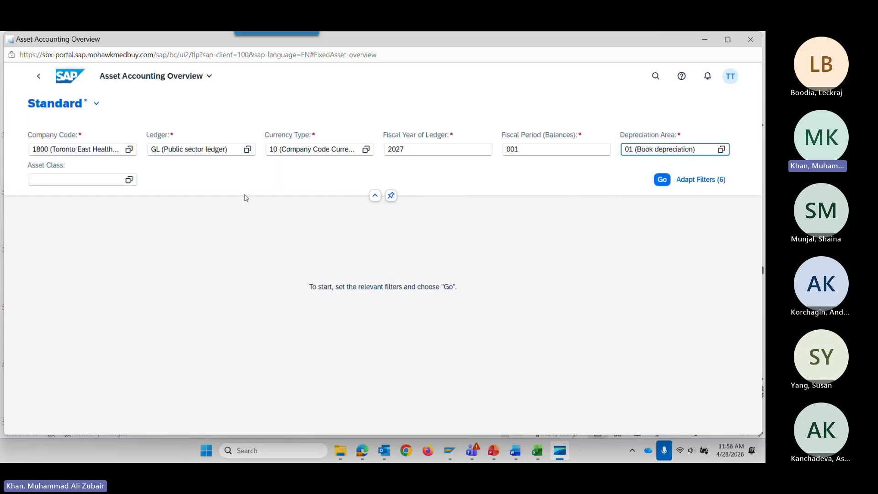
# Restrict the Asset Class filter to 50000 (Major Equipment-exIS)
pyautogui.click(129, 179)
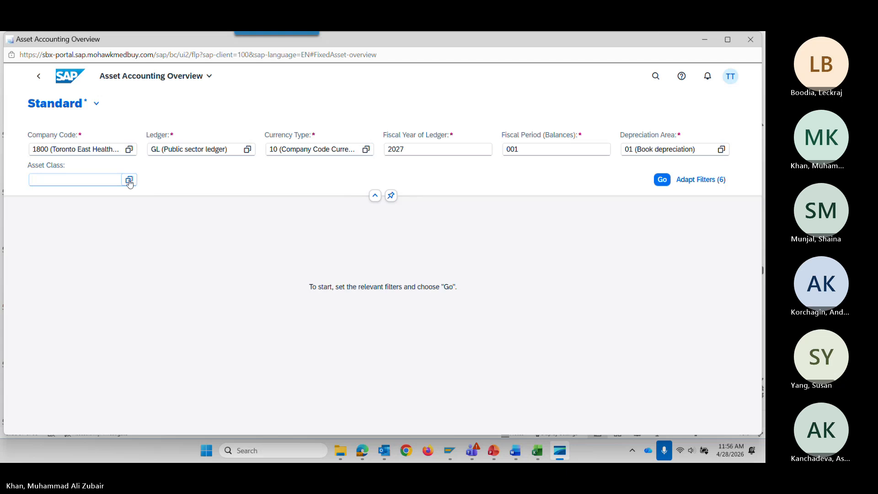
pyautogui.scroll(-3, 167, 253)
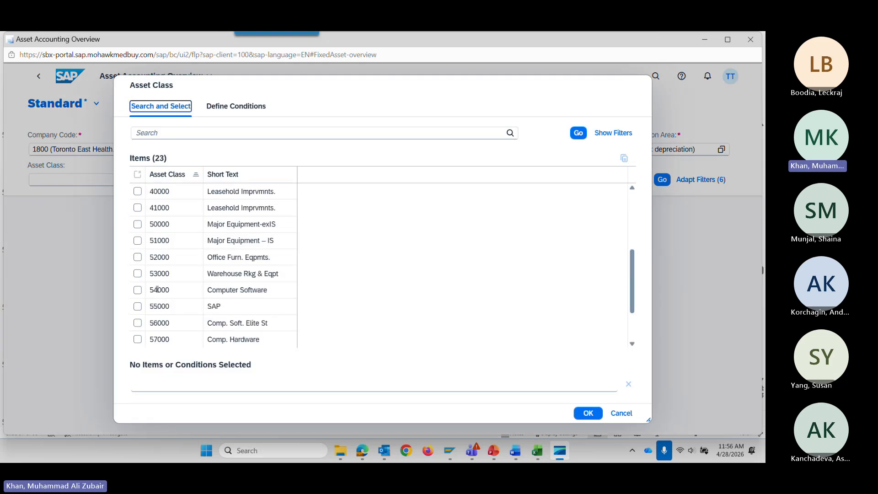
pyautogui.click(137, 224)
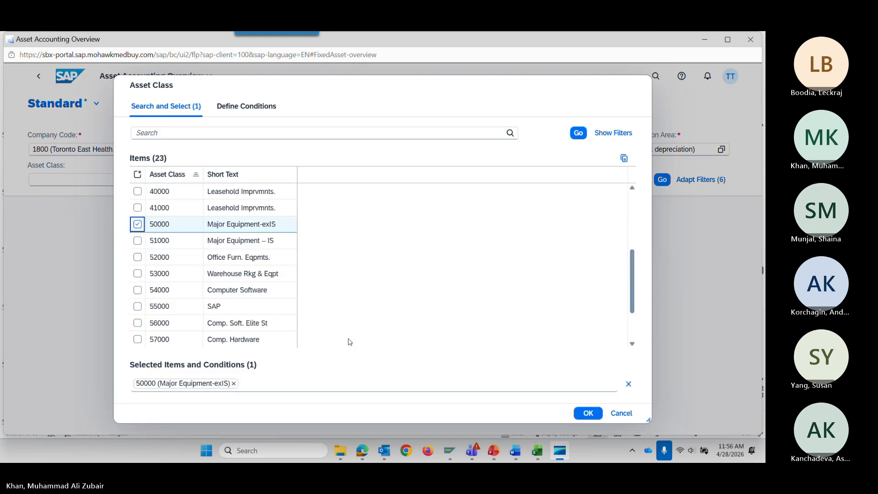
pyautogui.click(574, 413)
# Save the current filters as a new public view named MGH_Standard and make it the default
pyautogui.click(96, 104)
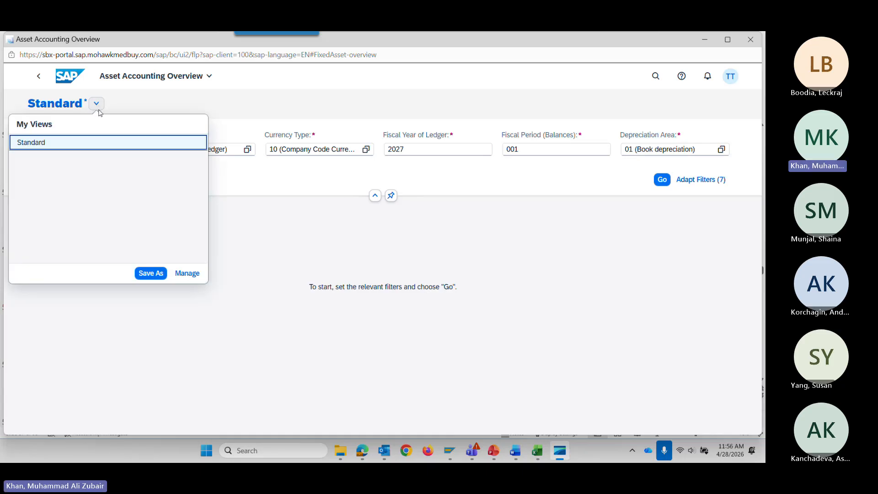
pyautogui.click(151, 273)
pyautogui.click(302, 246)
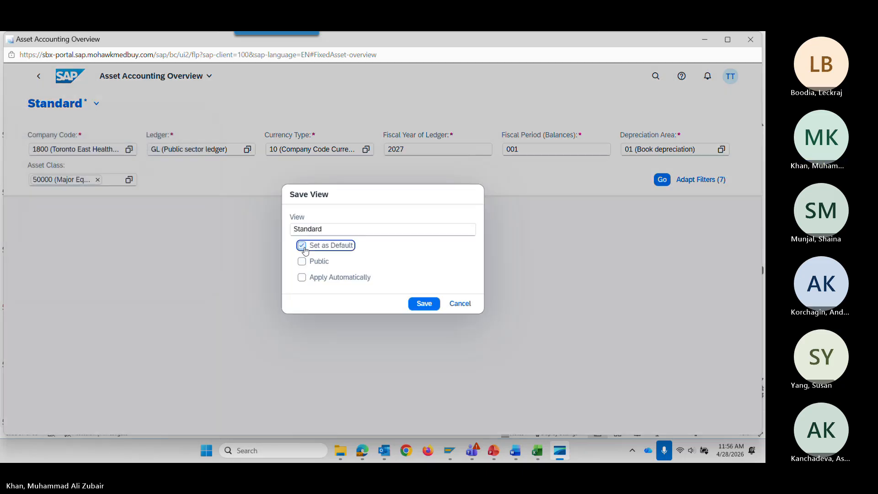
pyautogui.click(302, 261)
pyautogui.click(295, 228)
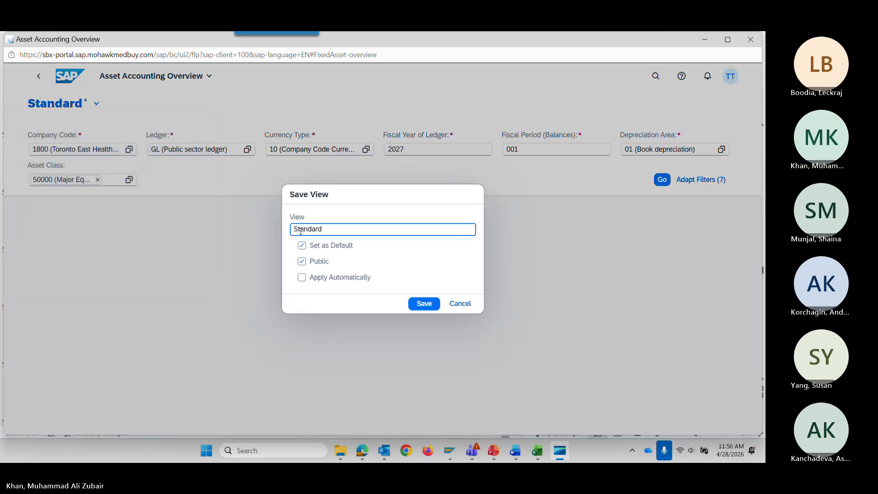
pyautogui.write('MGH_')
pyautogui.press('Return')
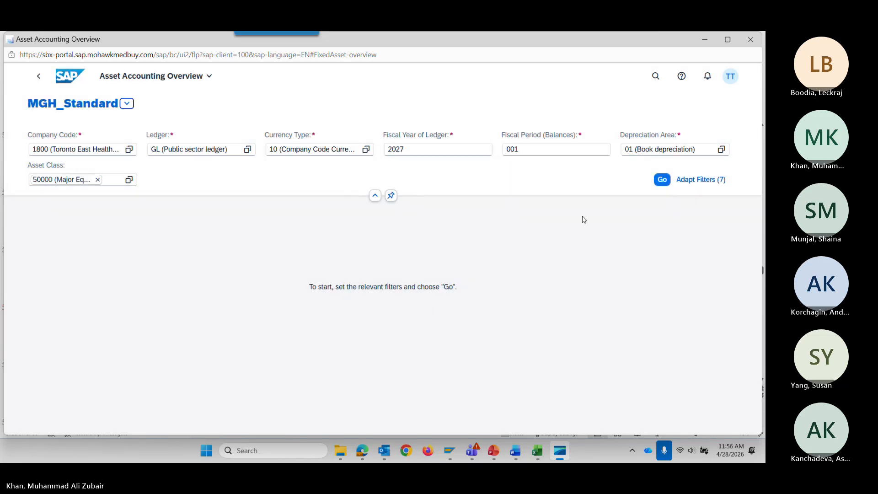
# Run the overview with the saved filters and look through its cards, including Asset Retirements and Quick Links
pyautogui.click(660, 179)
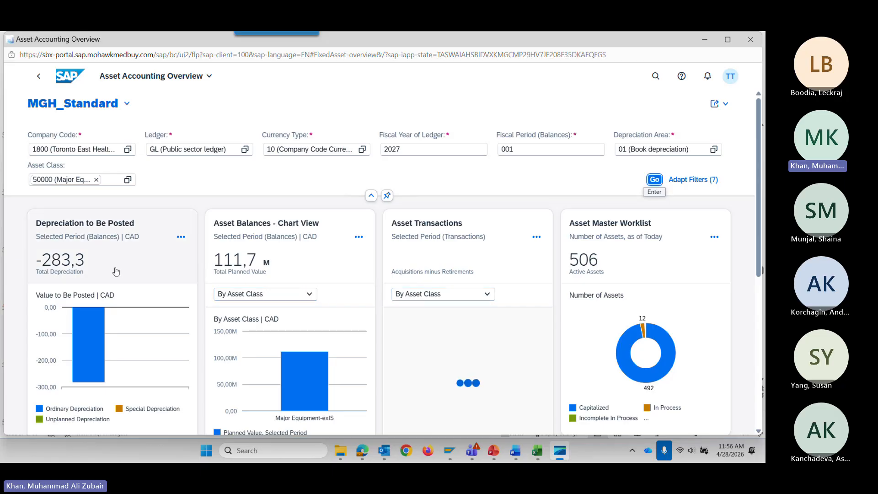
pyautogui.scroll(-1, 407, 294)
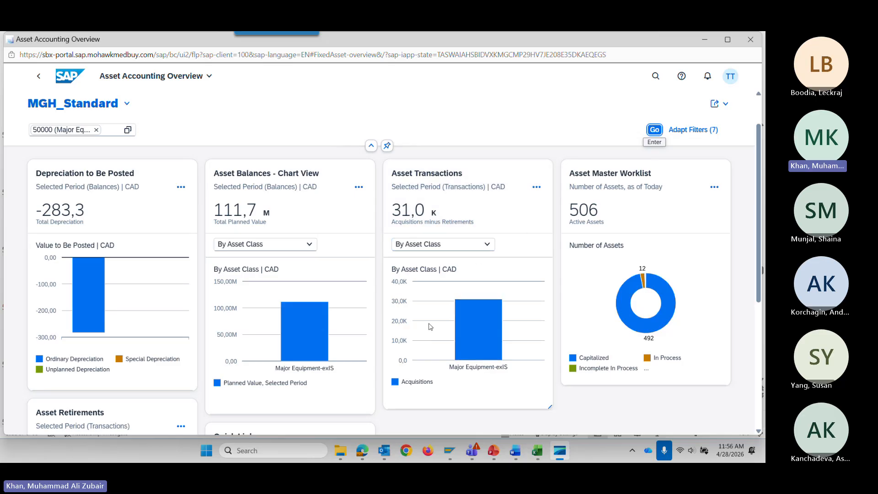
pyautogui.scroll(-4, 430, 327)
pyautogui.scroll(4, 295, 300)
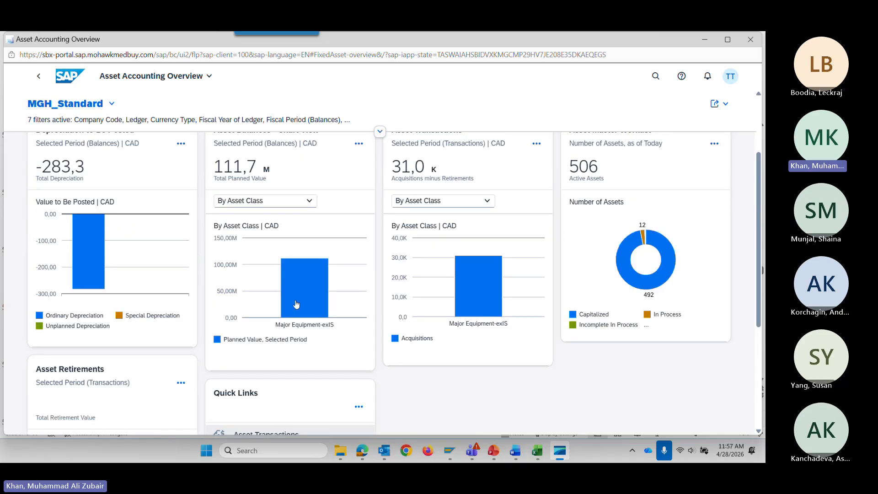
pyautogui.scroll(2, 295, 300)
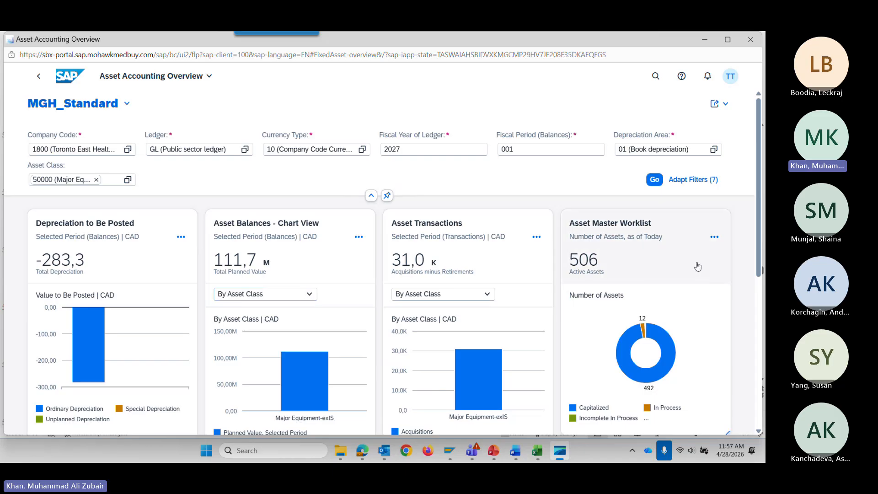
pyautogui.scroll(-3, 76, 403)
pyautogui.scroll(3, 482, 422)
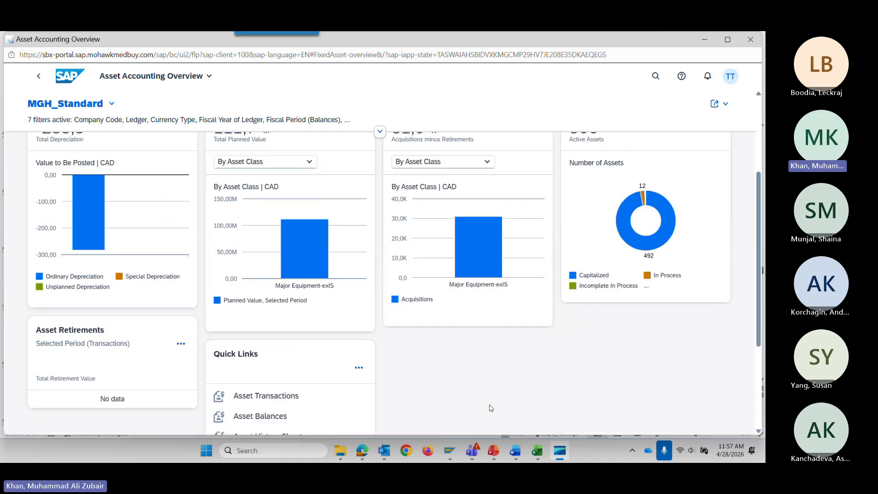
# Add the Asset Balances card to the overview, review it, and drill into the Asset Transactions chart
pyautogui.click(715, 236)
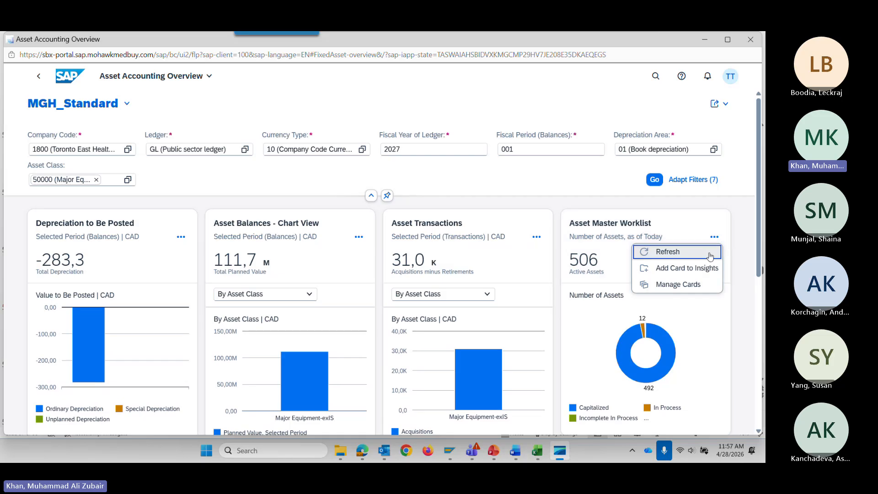
pyautogui.click(686, 286)
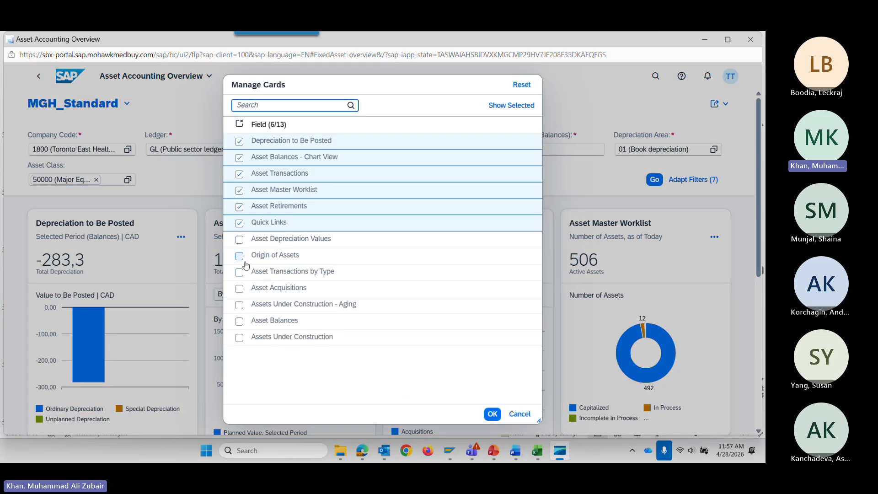
pyautogui.click(238, 321)
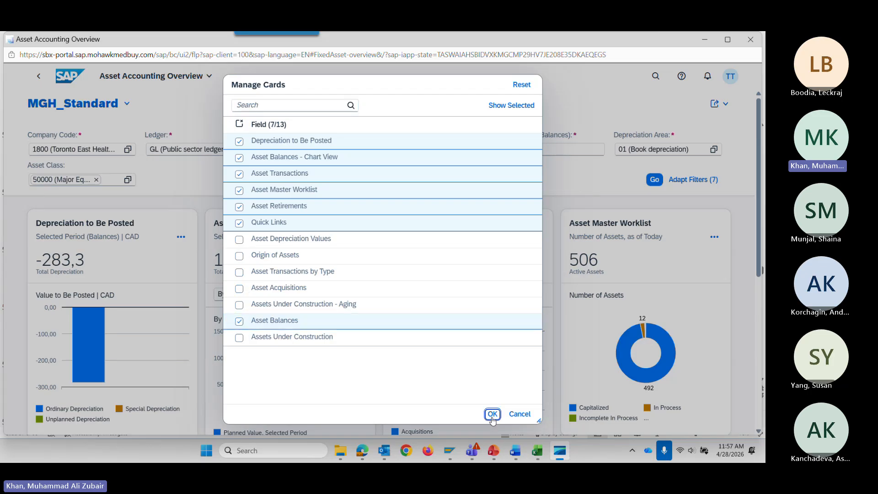
pyautogui.click(492, 414)
pyautogui.scroll(-5, 427, 355)
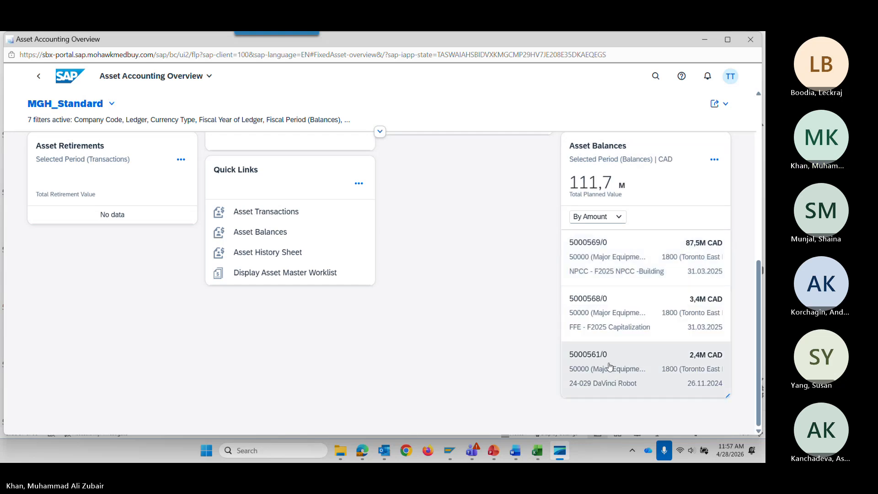
pyautogui.scroll(1, 471, 334)
pyautogui.scroll(5, 465, 336)
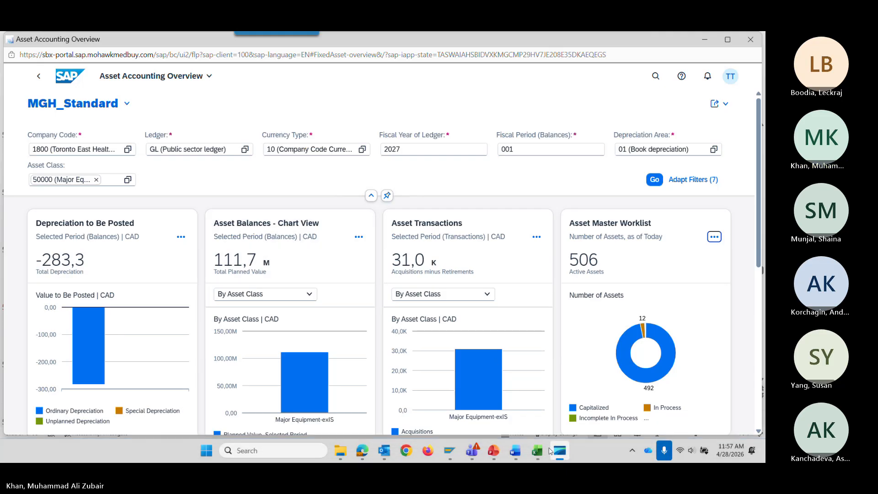
pyautogui.click(487, 384)
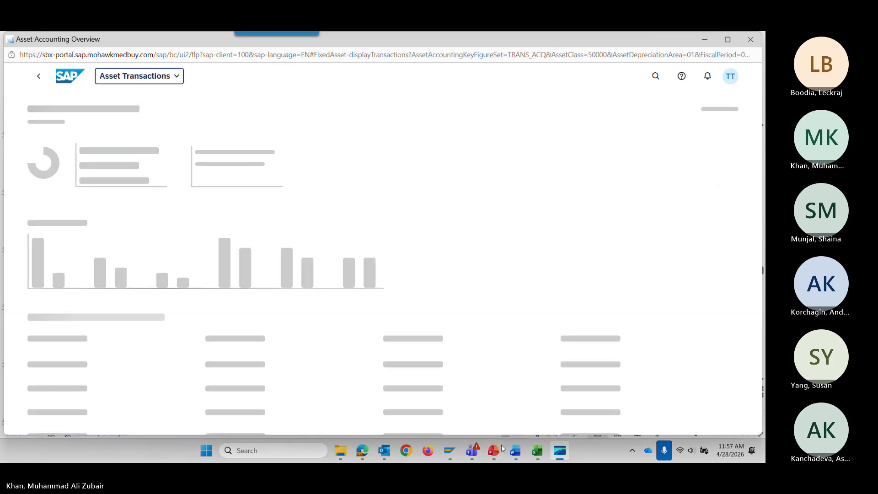
# Copy the name Display Asset Master Worklist from the Execute Reports slide in PowerPoint, search for it in SAP Fiori and open the app
pyautogui.click(494, 450)
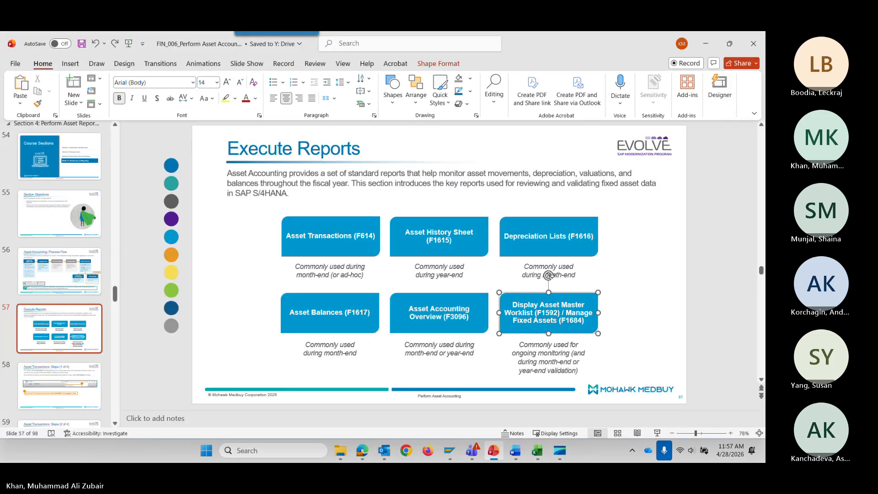
pyautogui.moveTo(512, 305); pyautogui.dragTo(534, 313)
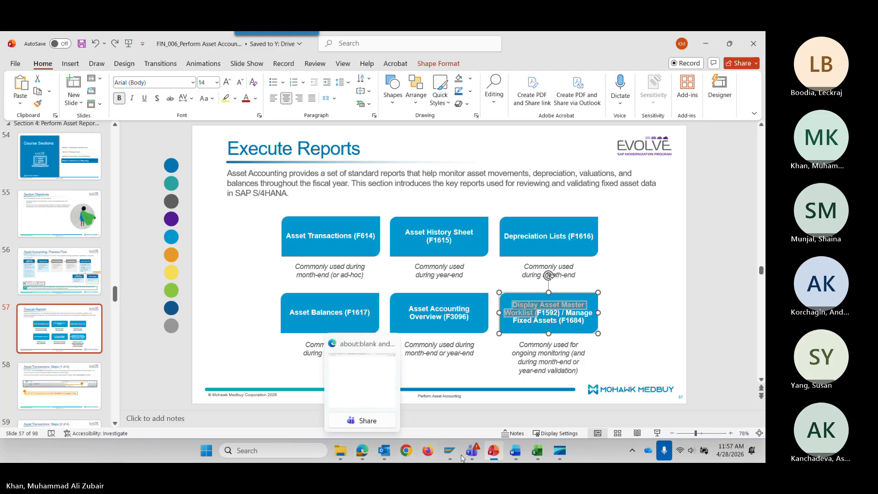
pyautogui.moveTo(448, 454)
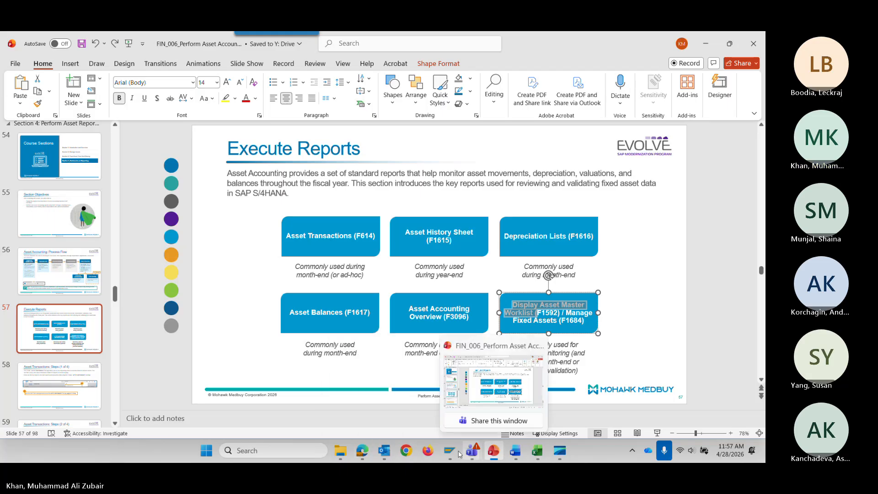
pyautogui.click(558, 448)
pyautogui.click(654, 76)
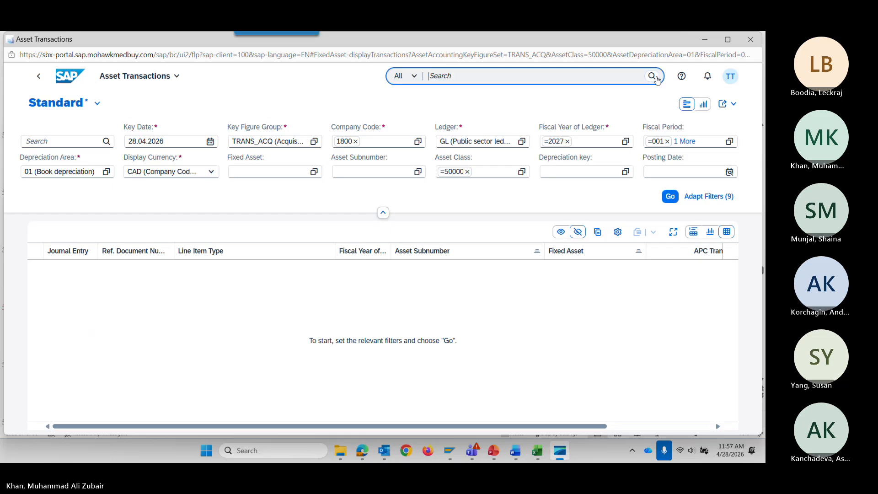
pyautogui.write('Display Asset Master Worklist (')
pyautogui.press('BackSpace')
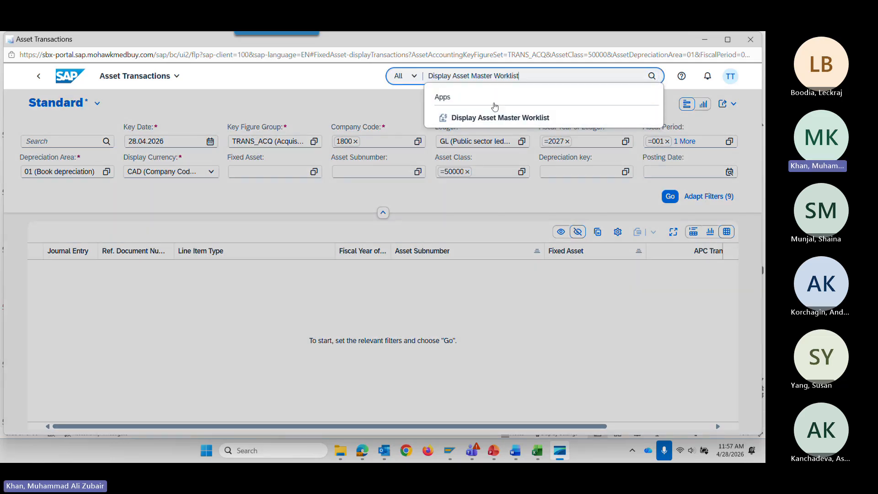
pyautogui.click(493, 119)
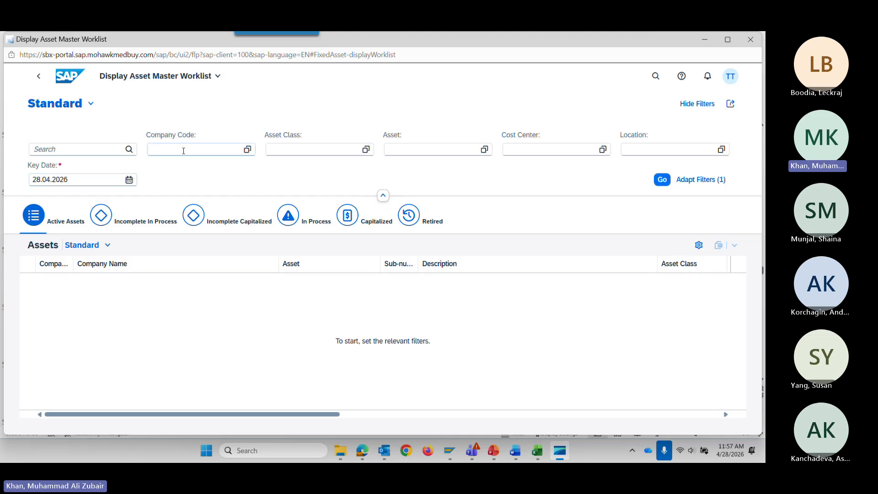
# Filter the asset master worklist by company code 1800 (Toronto East Health Ntwrk) and run it
pyautogui.click(247, 149)
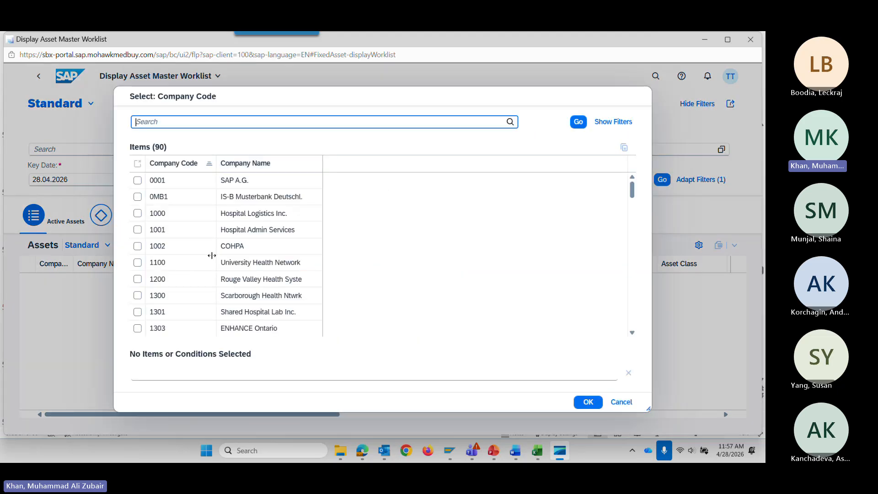
pyautogui.scroll(-3, 182, 282)
pyautogui.scroll(-2, 176, 284)
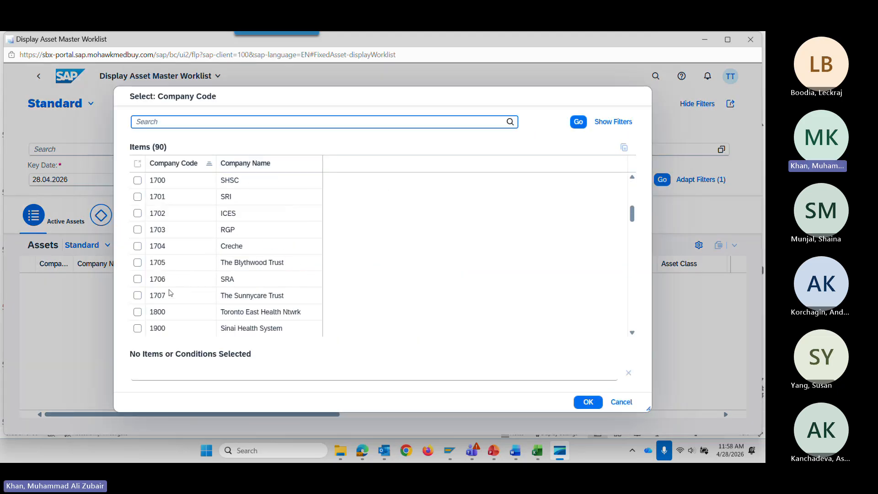
pyautogui.click(151, 312)
pyautogui.click(588, 402)
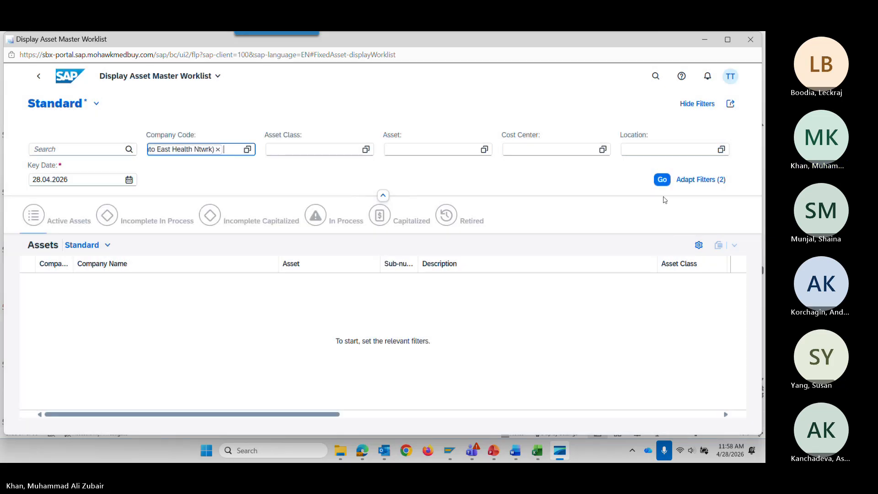
pyautogui.click(662, 179)
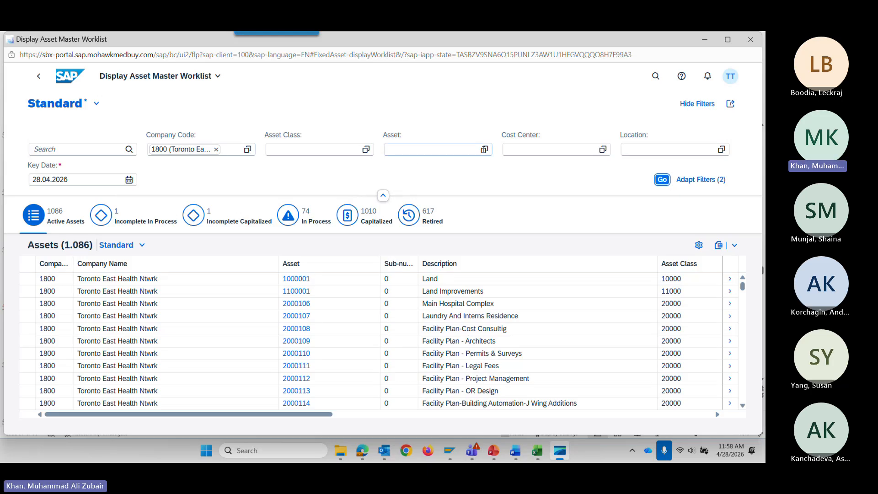
# Restrict the worklist to asset 5000574 (T29), copying the number from cell G13 of the ABIFL workbook in Excel, and run it
pyautogui.click(485, 150)
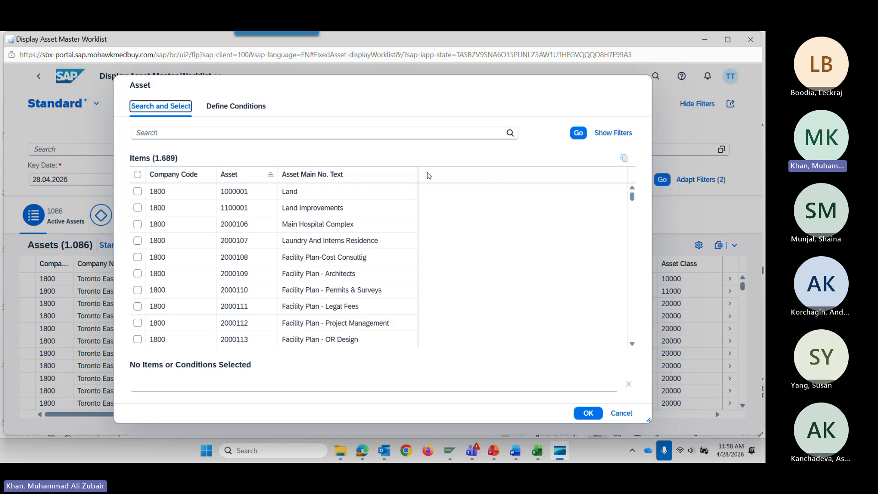
pyautogui.click(538, 450)
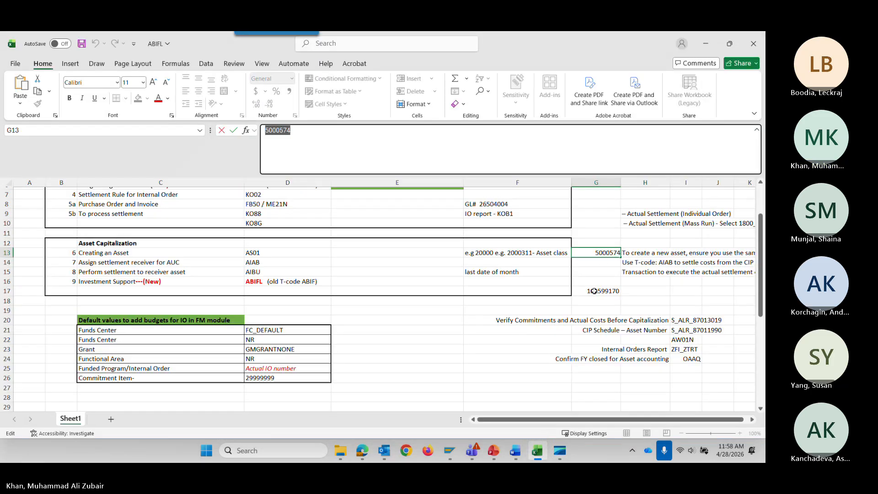
pyautogui.click(601, 271)
pyautogui.click(601, 254)
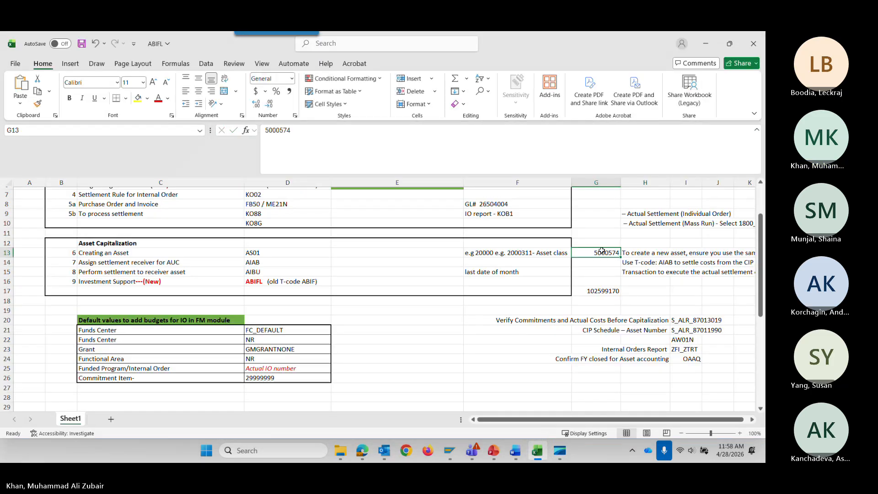
pyautogui.hotkey('ctrl', 'c')
pyautogui.hotkey('alt', 'Tab')
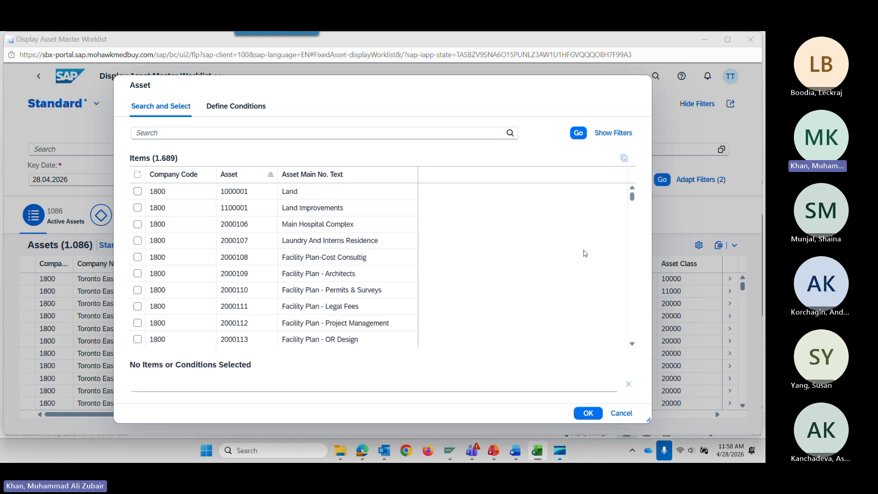
pyautogui.click(257, 133)
pyautogui.hotkey('ctrl', 'v')
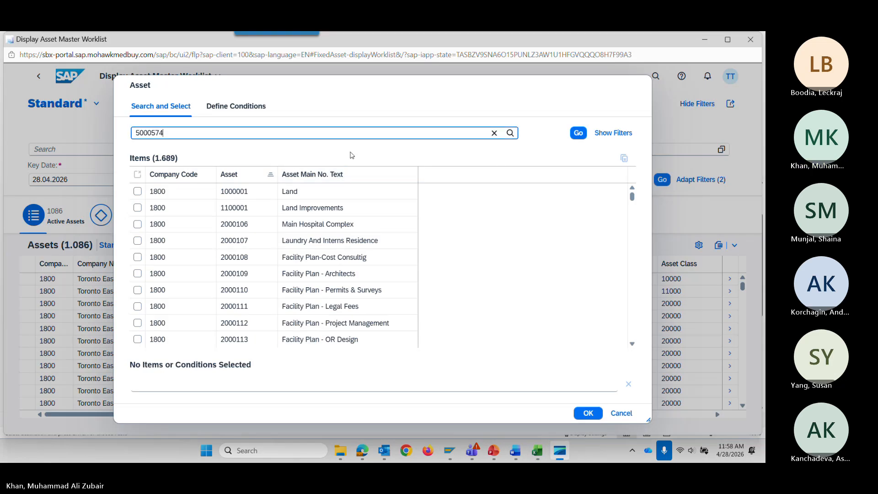
pyautogui.click(576, 133)
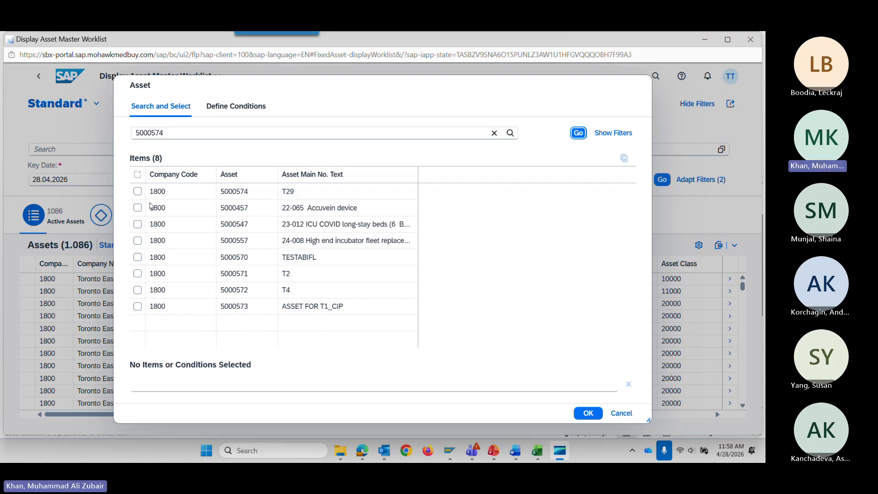
pyautogui.click(139, 192)
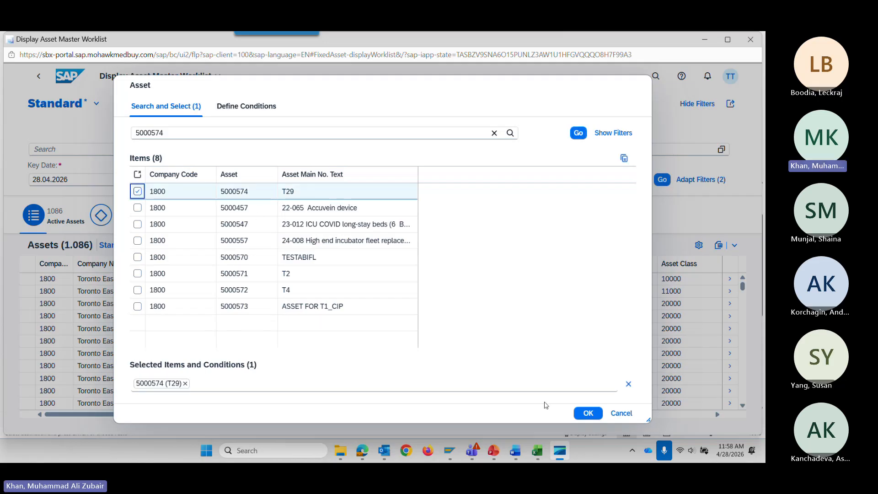
pyautogui.click(588, 414)
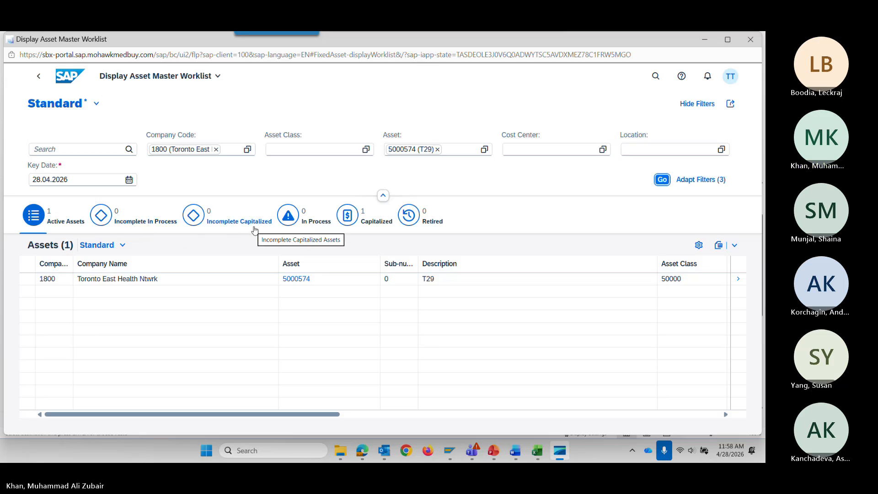
# Examine asset 5000574 under the Capitalized, Retired and Active Assets categories, including its cost center, capitalization date and status
pyautogui.click(379, 227)
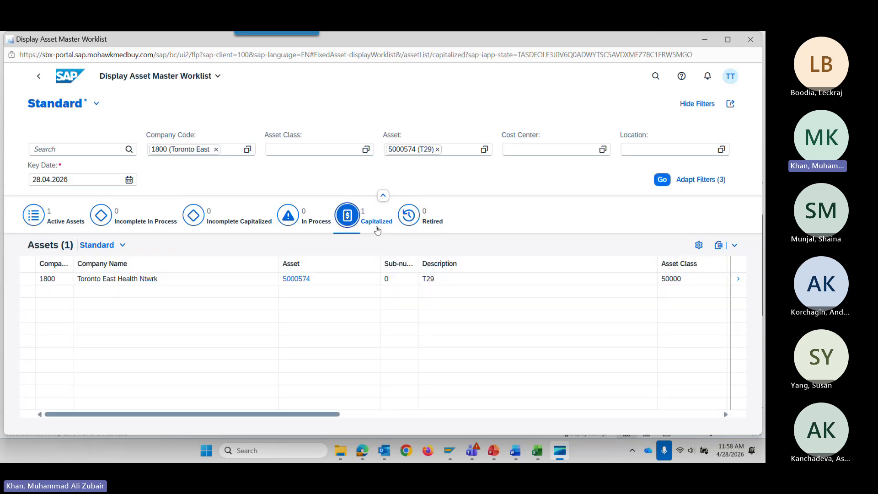
pyautogui.moveTo(328, 417); pyautogui.dragTo(670, 428)
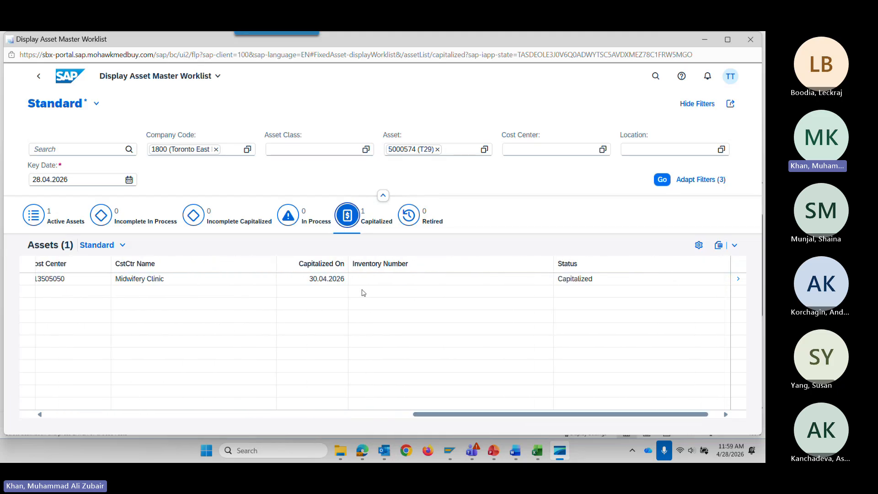
pyautogui.moveTo(505, 414); pyautogui.dragTo(86, 377)
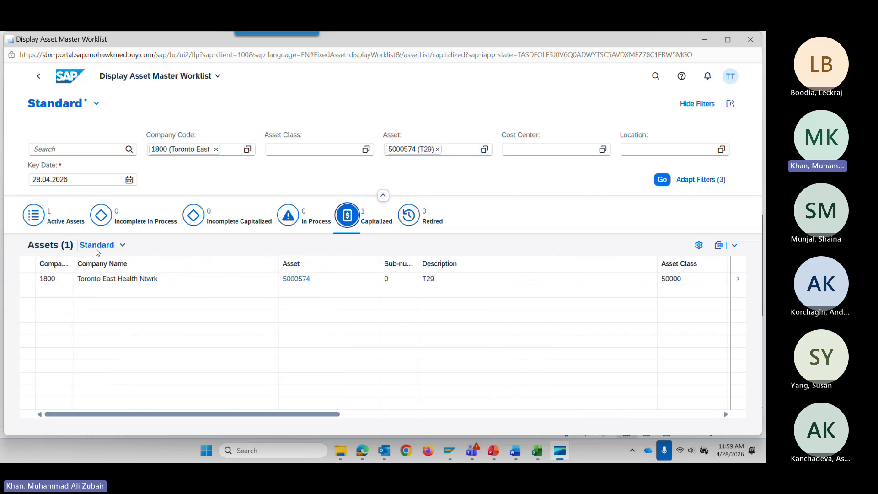
pyautogui.click(432, 222)
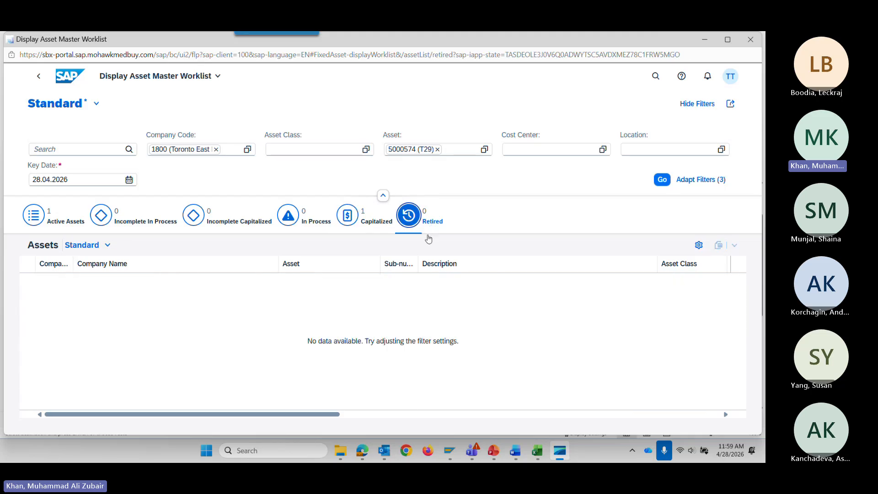
pyautogui.click(58, 224)
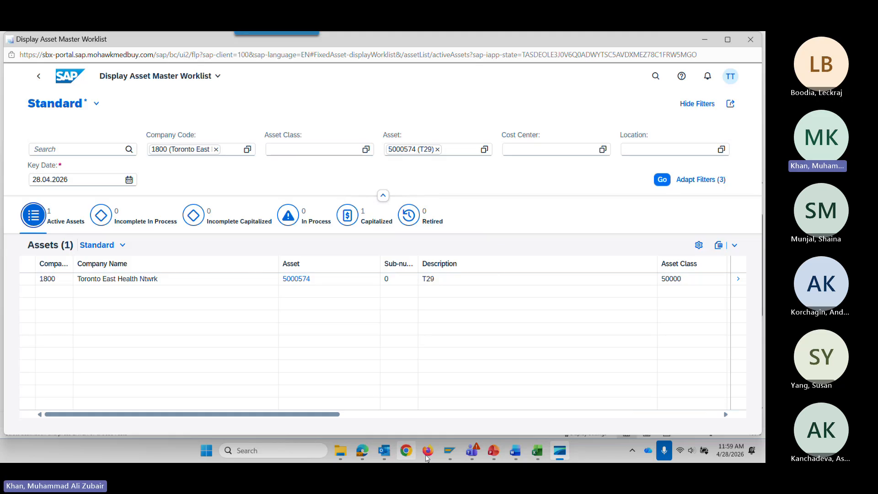
# Return to the training deck in PowerPoint and go back to the Asset Accounting: Process Flow slide
pyautogui.moveTo(495, 455)
pyautogui.click(492, 380)
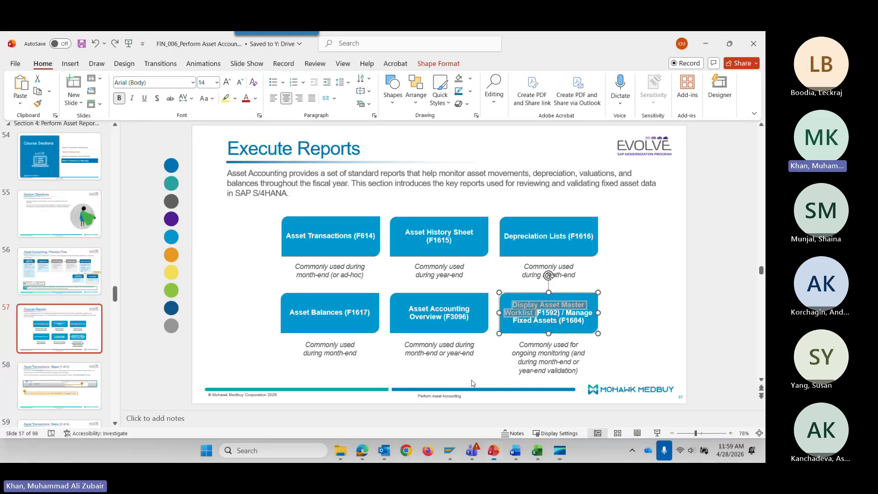
pyautogui.scroll(-2, 44, 338)
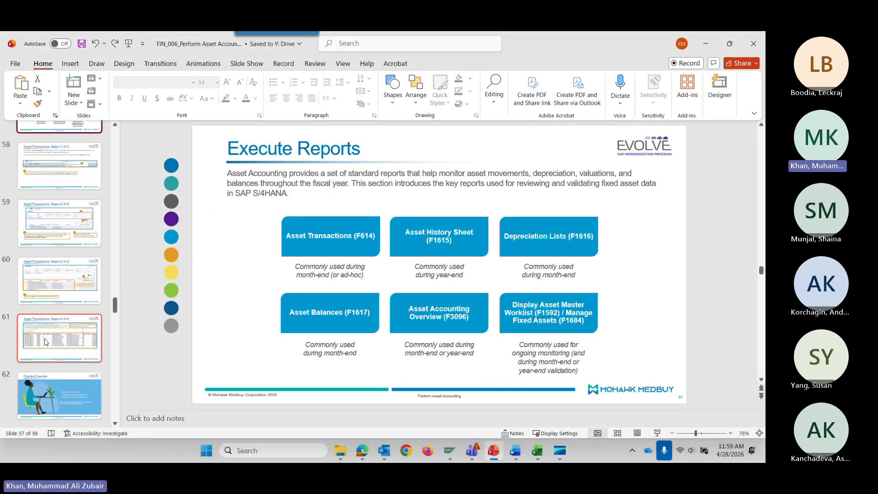
pyautogui.scroll(4, 45, 342)
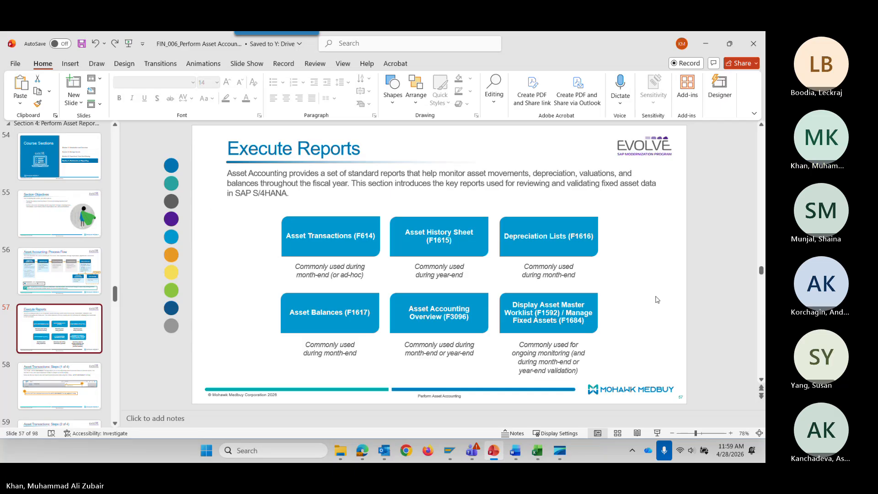
pyautogui.press('pageup')
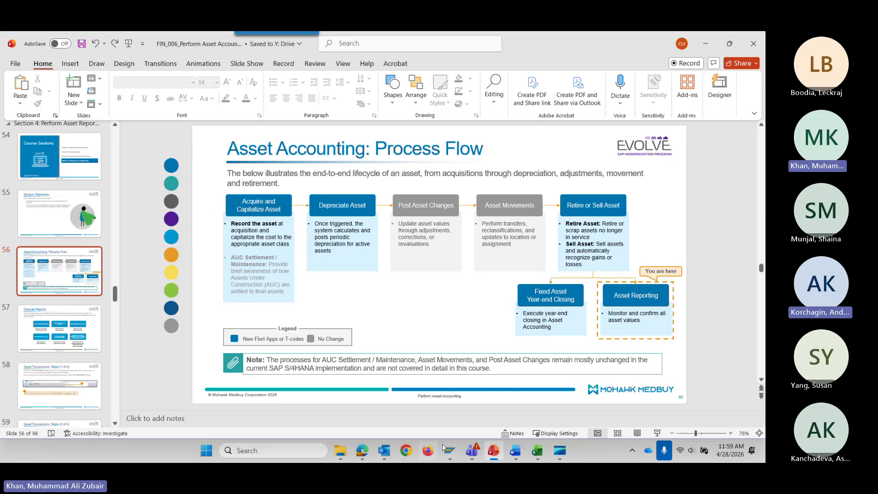
# Switch from the training deck to the SAP Easy Access window and bring up the Outlook calendar
pyautogui.moveTo(453, 457)
pyautogui.click(488, 396)
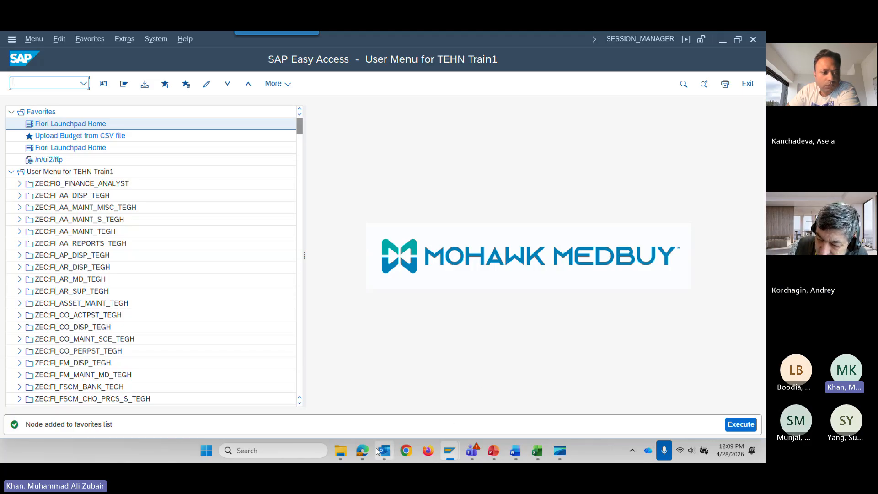
pyautogui.moveTo(376, 449)
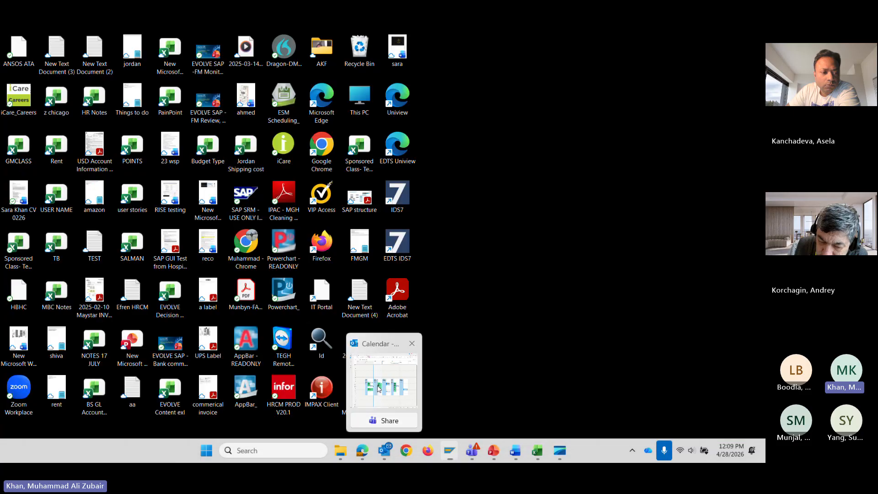
pyautogui.click(378, 388)
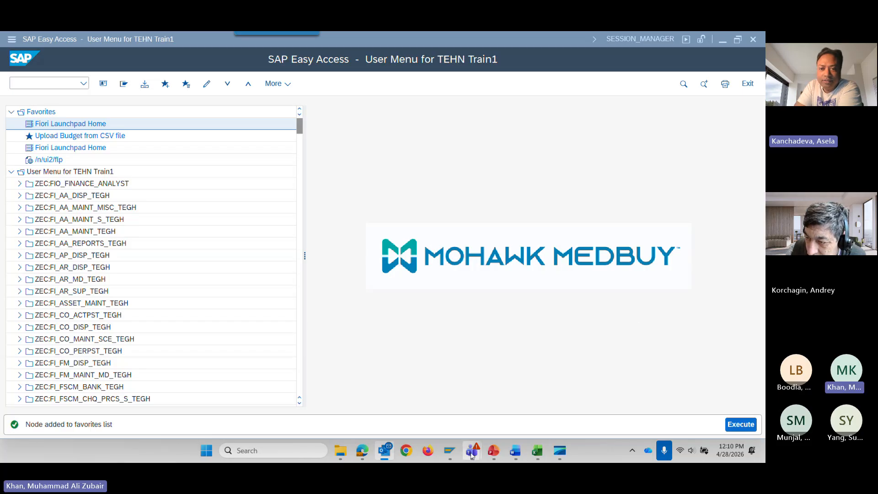
# Switch to the SAP EVOLVE Training meeting in Teams, stop its recording and transcription, and end the screen sharing
pyautogui.moveTo(472, 450)
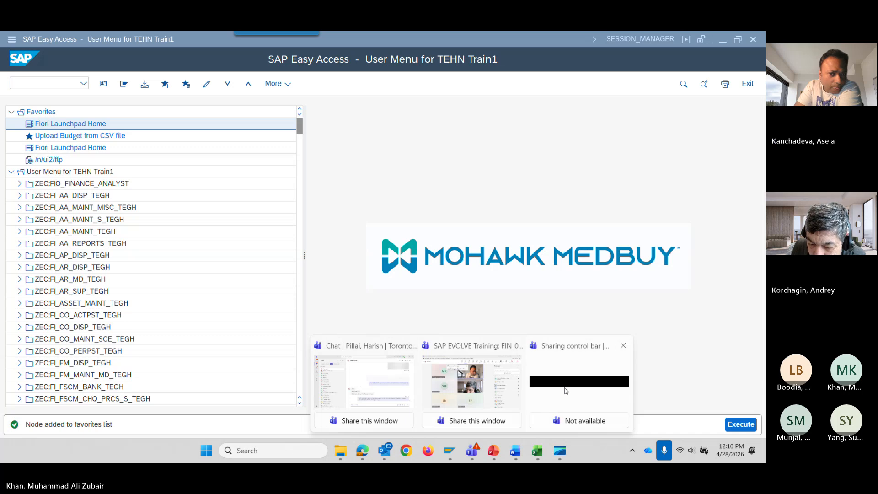
pyautogui.click(520, 392)
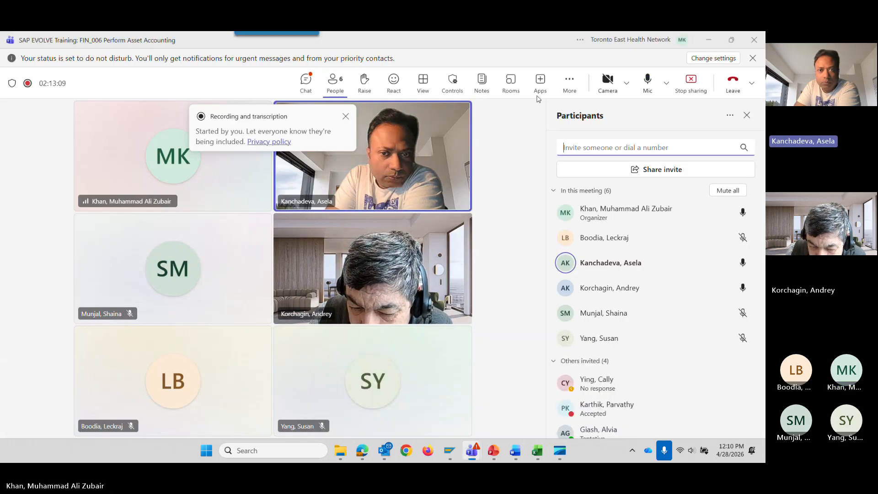
pyautogui.click(569, 83)
pyautogui.moveTo(594, 112)
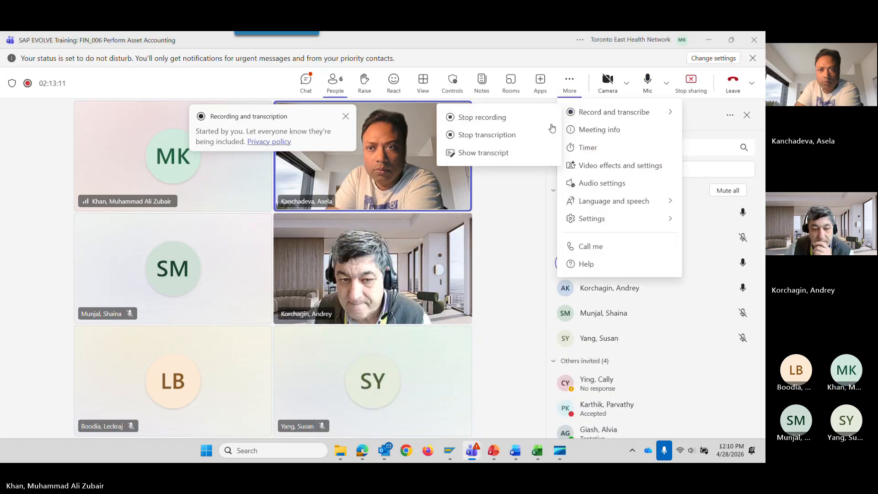
pyautogui.click(495, 117)
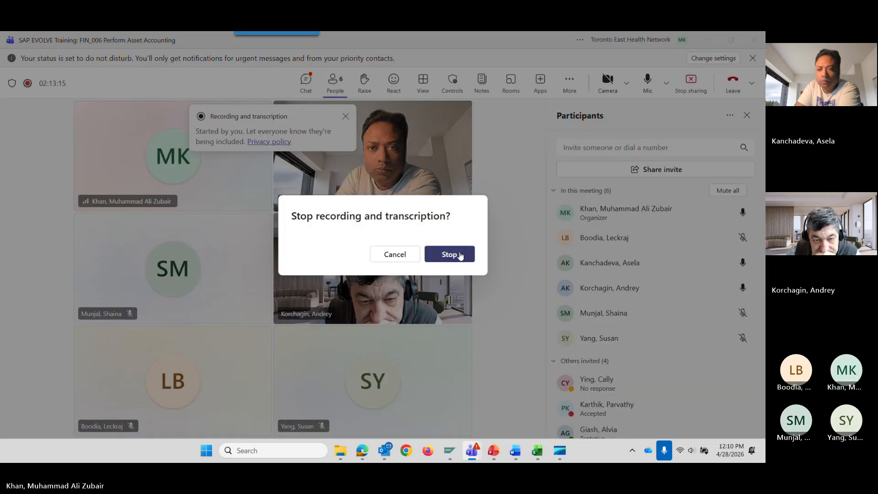
pyautogui.click(449, 253)
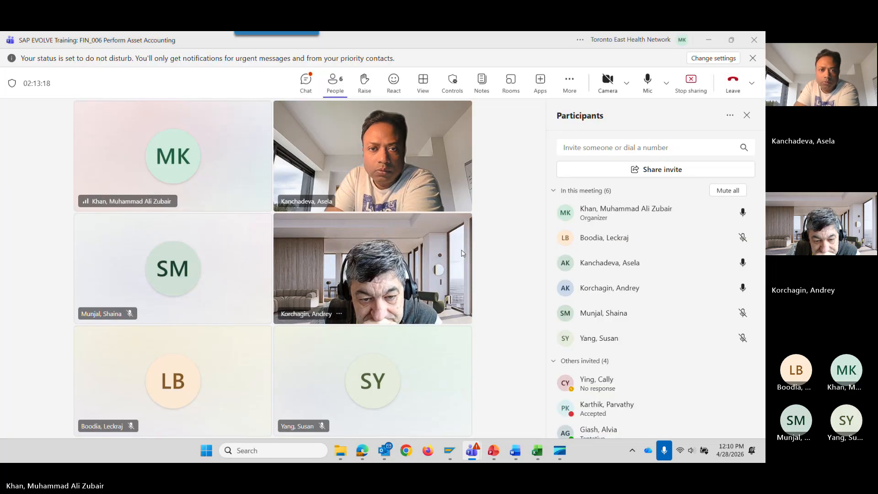
pyautogui.click(691, 85)
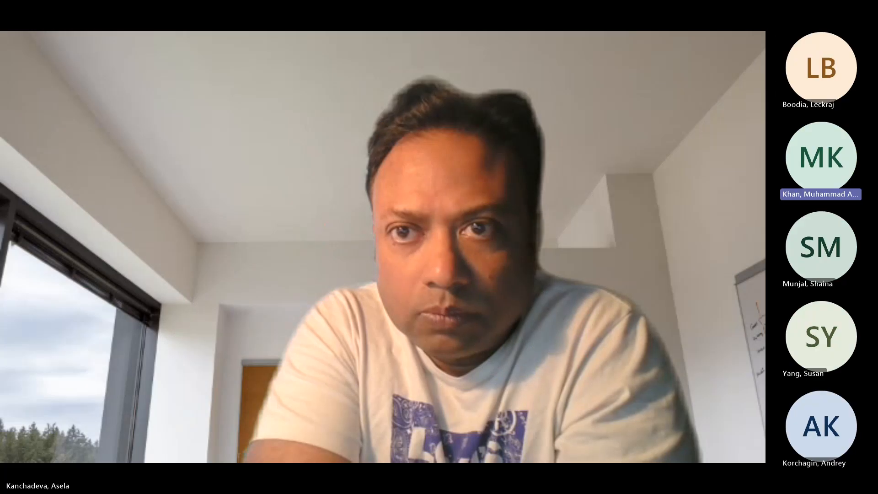